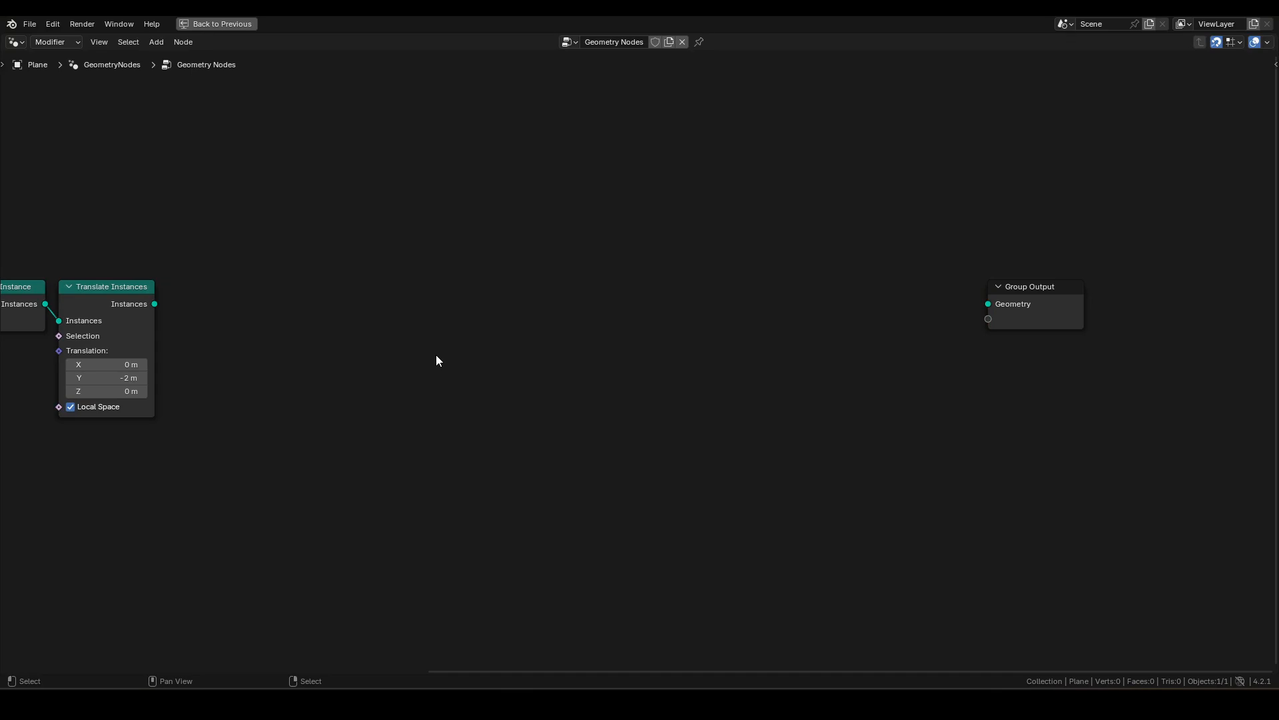
Add a Simulation Zone after Translate Instances and move its output node along X to just before Group Output.
key("Return")
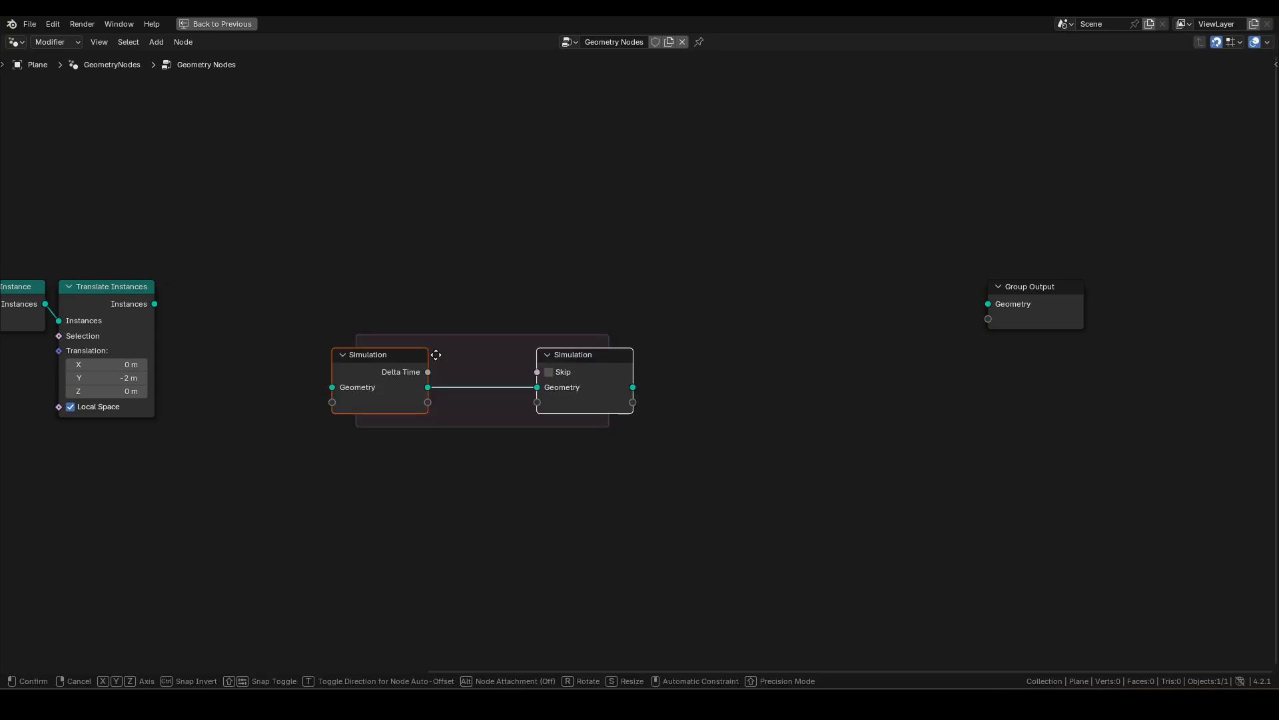
left_click(285, 279)
left_click(439, 289)
key("g")
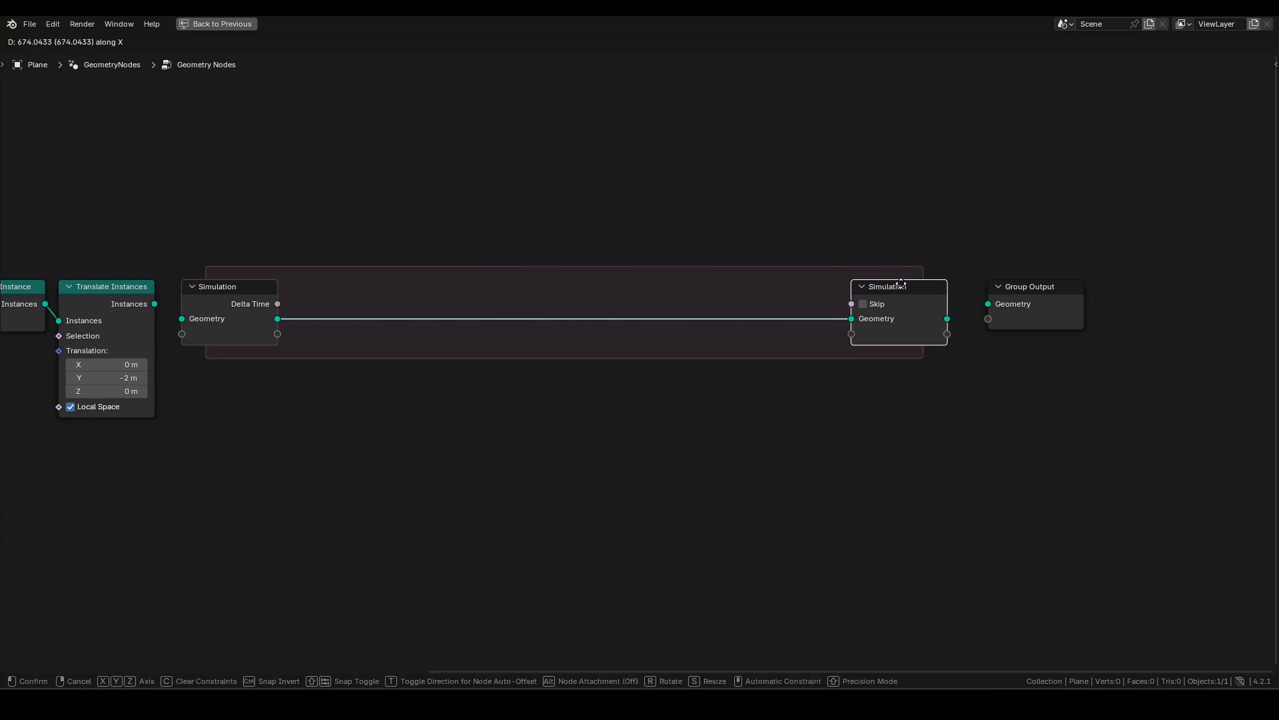
left_click(734, 211)
middle_click_drag(737, 220, 740, 242)
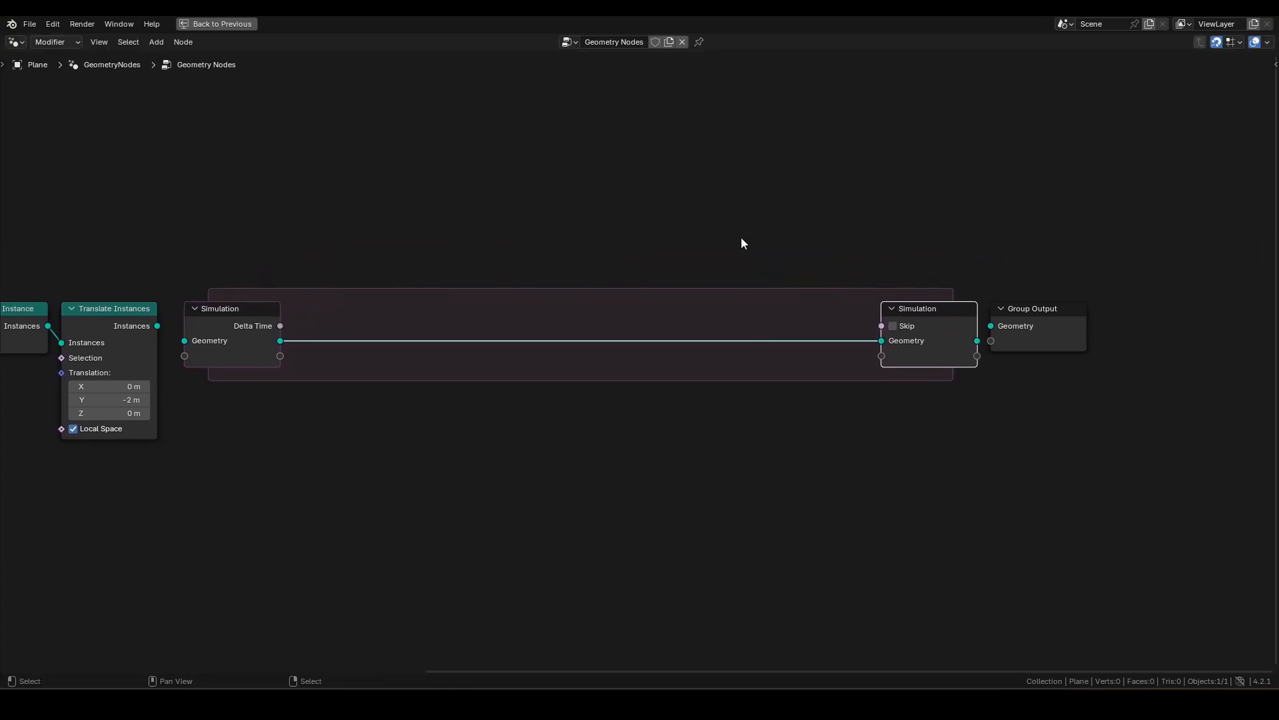
Rename the simulation zone's Geometry state item to "State" and set its socket type to Integer.
key("n")
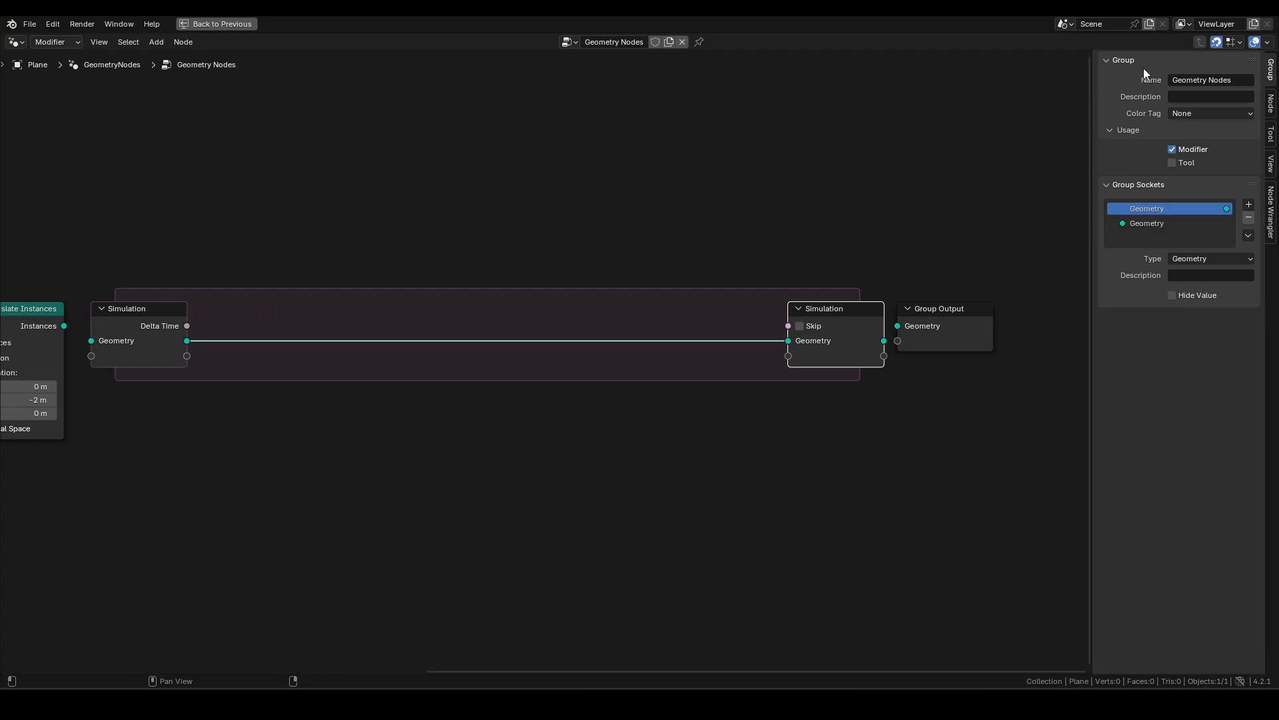
left_click(1271, 104)
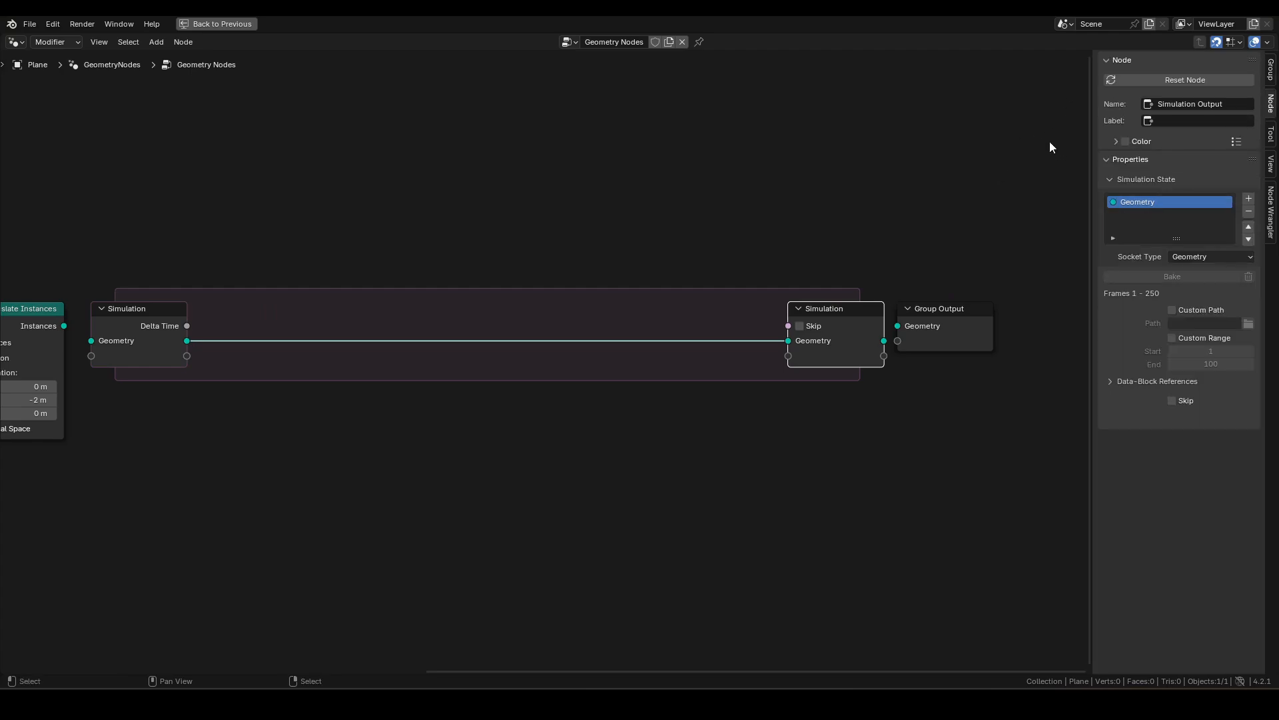
double_click(1156, 202)
type("State")
key("Return")
left_click(1207, 257)
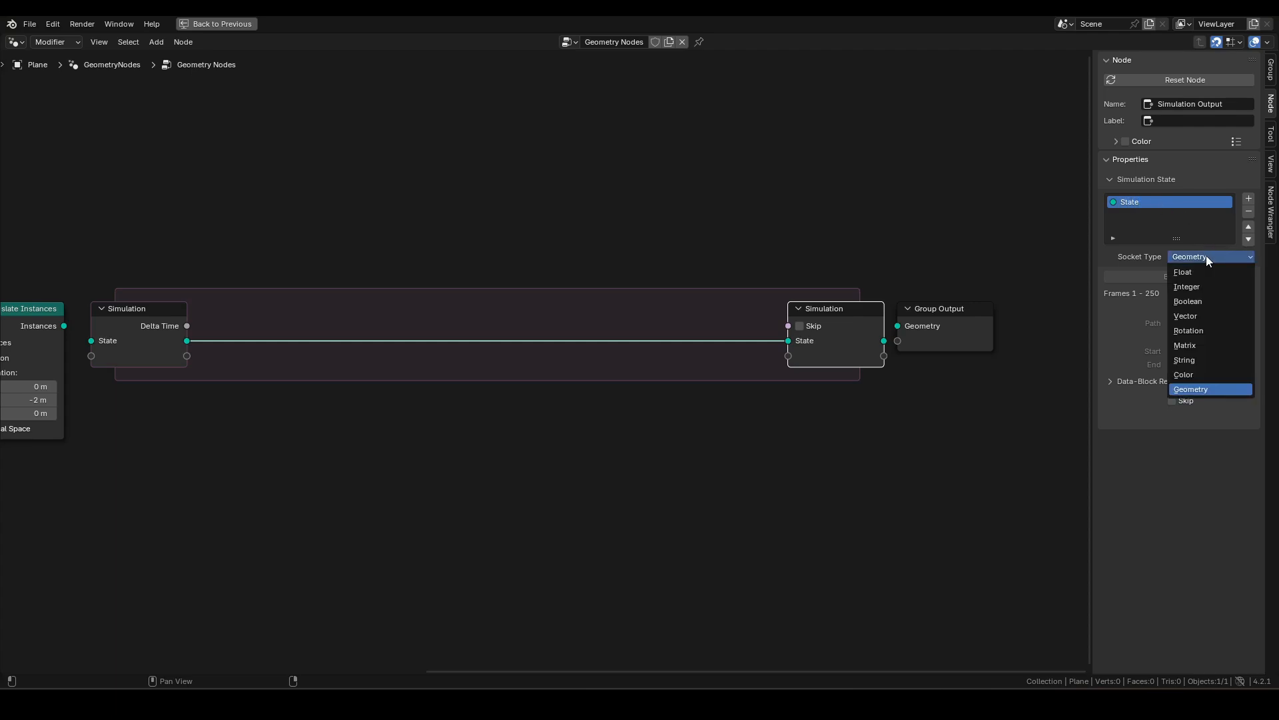
key("i")
Add a simulation state item named "newGeo" with the Geometry socket type.
left_click(1248, 200)
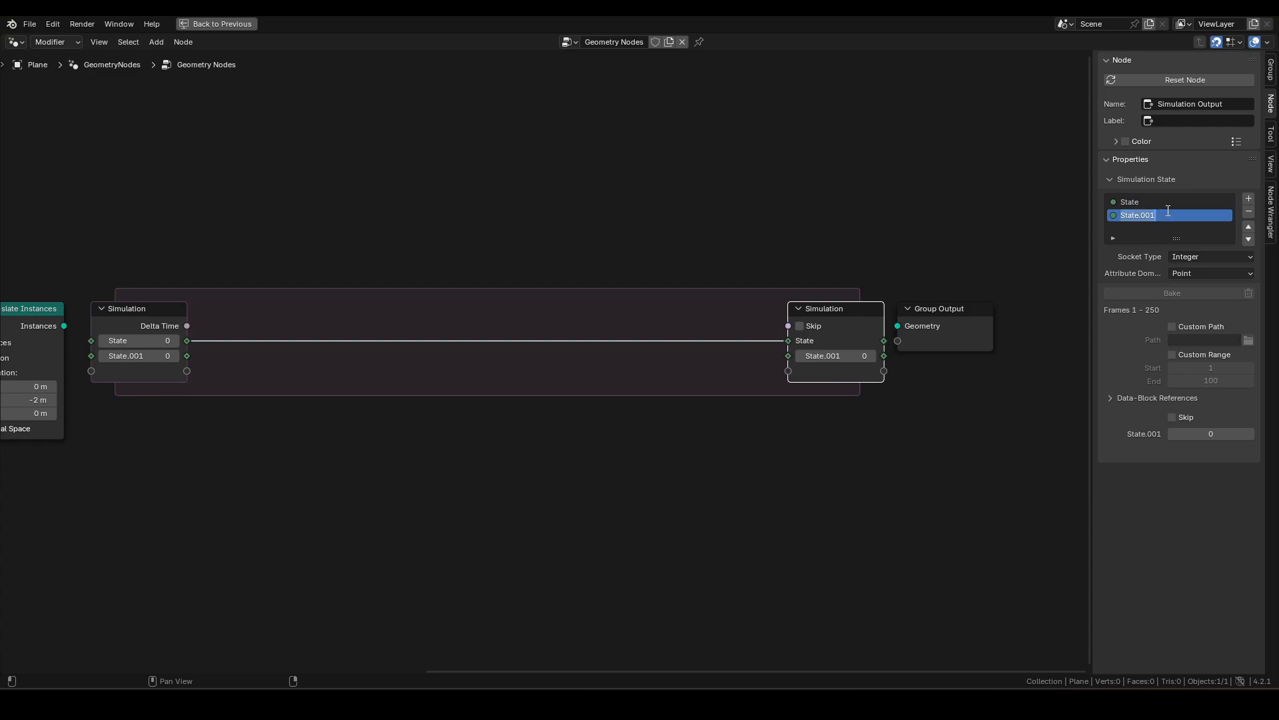
type("newGeo")
key("Return")
left_click(1195, 251)
left_click(1206, 388)
Add another Geometry simulation state item and name it "oldGeo".
left_click(1248, 200)
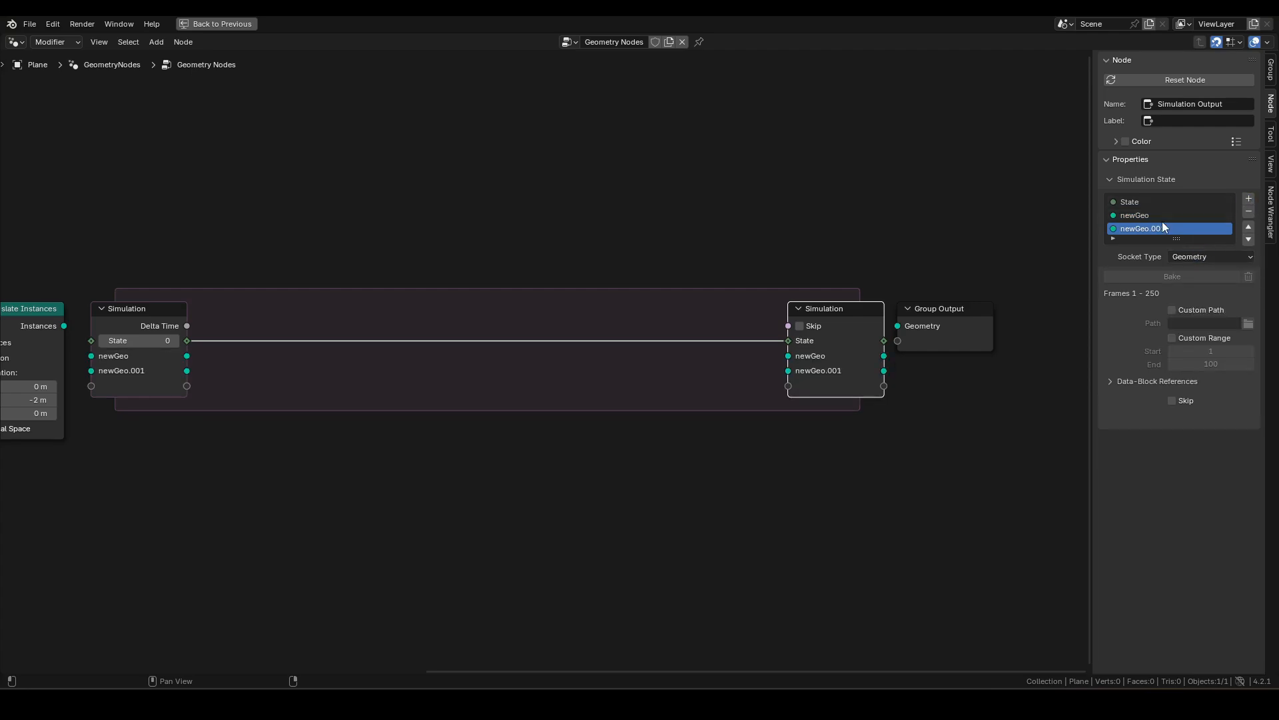
double_click(1172, 228)
type("oldGeo")
key("Return")
Add an Integer simulation state item named "lineIdx" and cut the State link between the two simulation nodes.
left_click(1249, 199)
double_click(1209, 243)
type("lineIdx")
key("Return")
left_click(1205, 269)
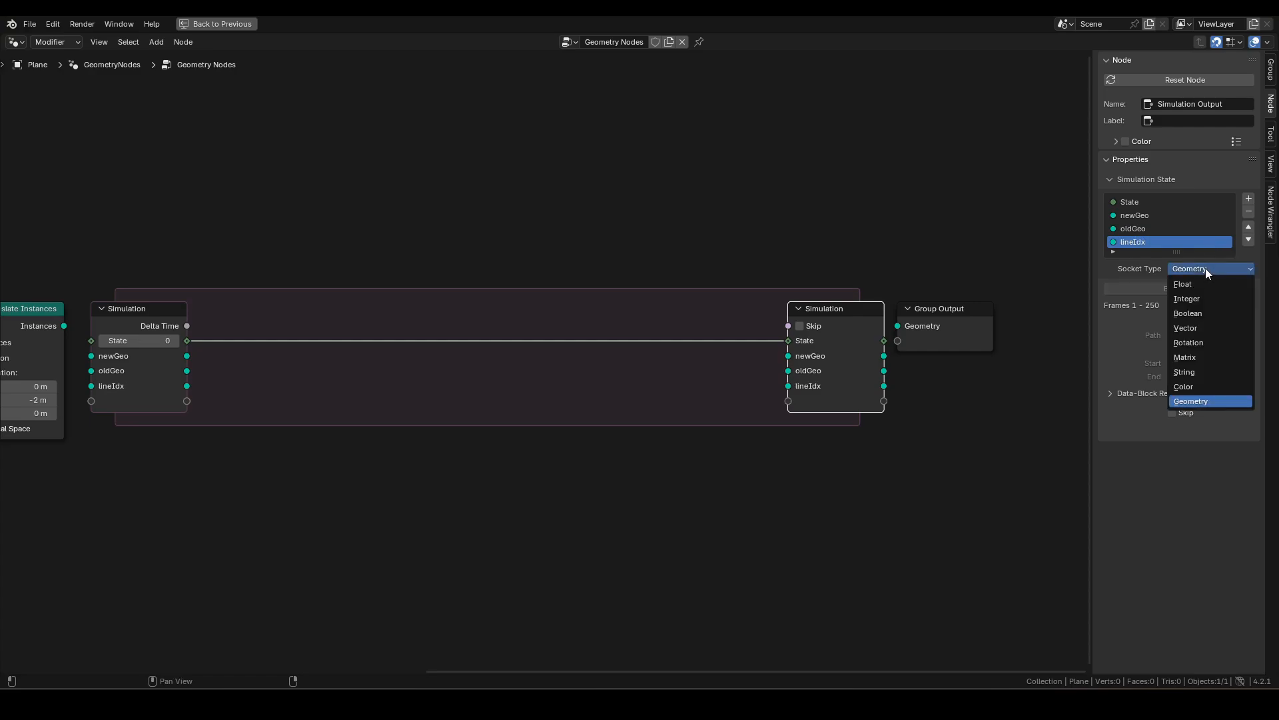
key("i")
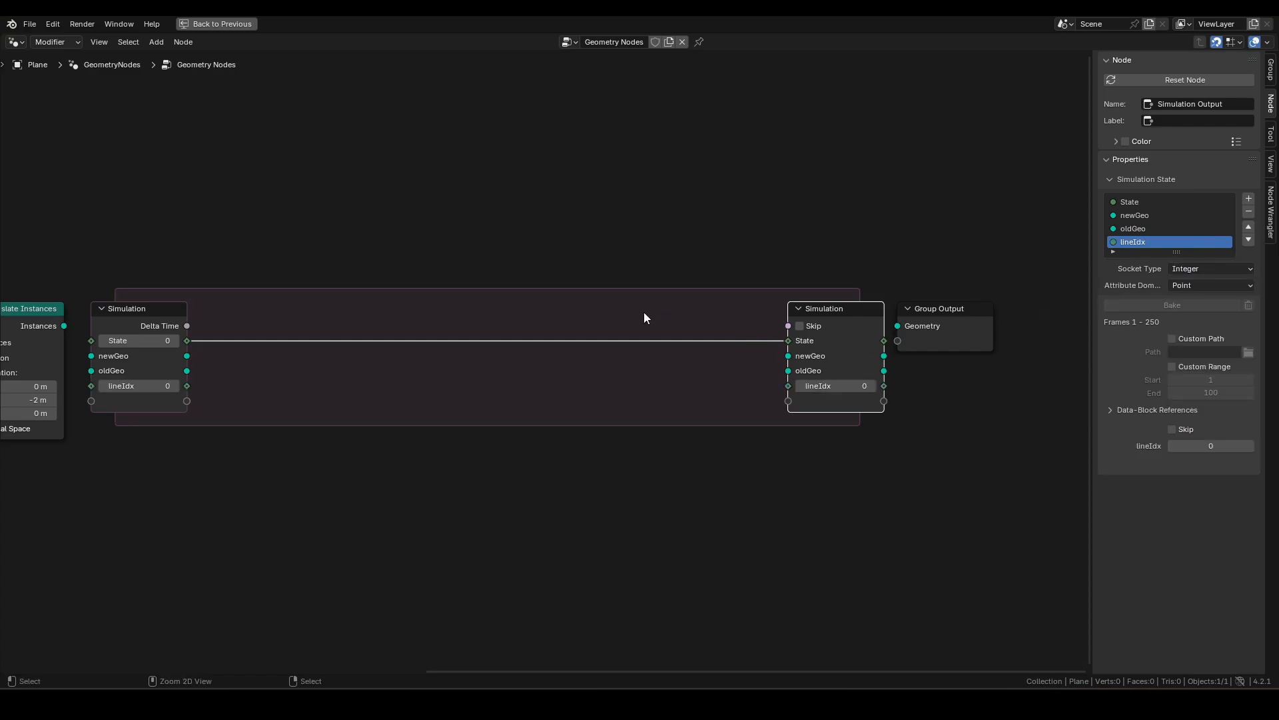
right_click_drag(644, 312, 581, 391, "ctrl")
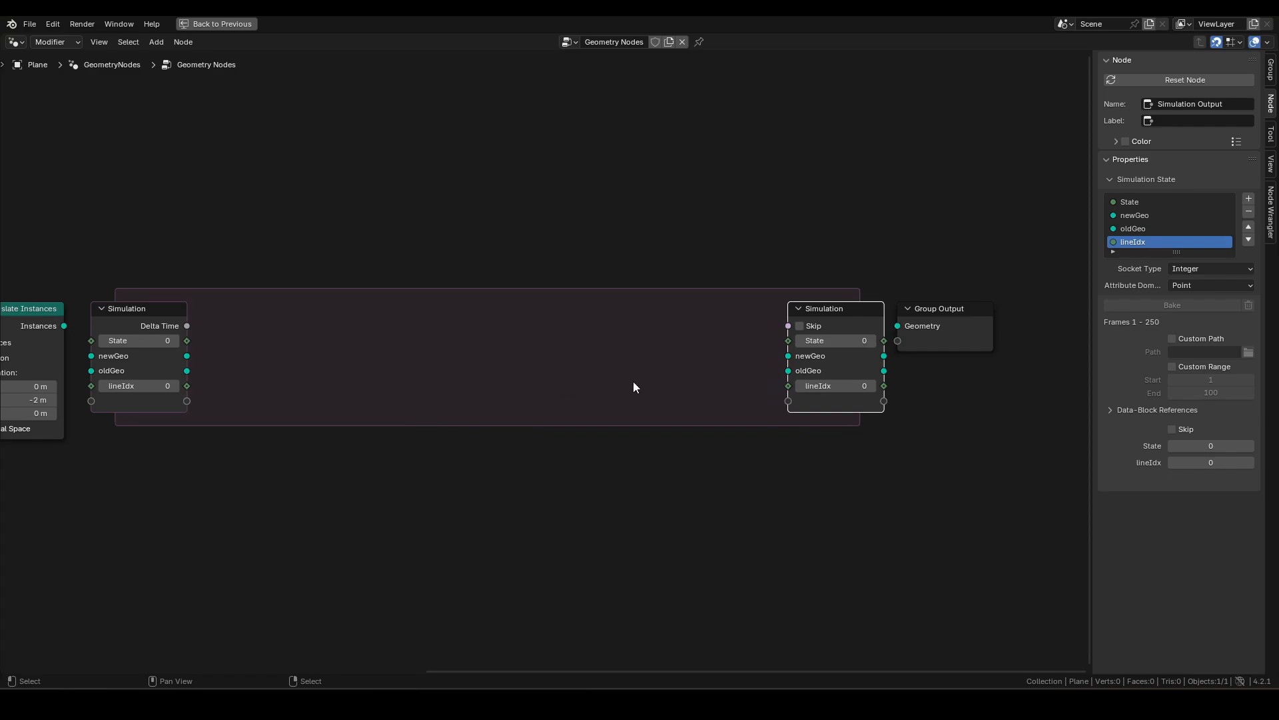
Add an Index Switch node inside the simulation zone near its input node and set its data type to Integer.
middle_click_drag(508, 409, 535, 405)
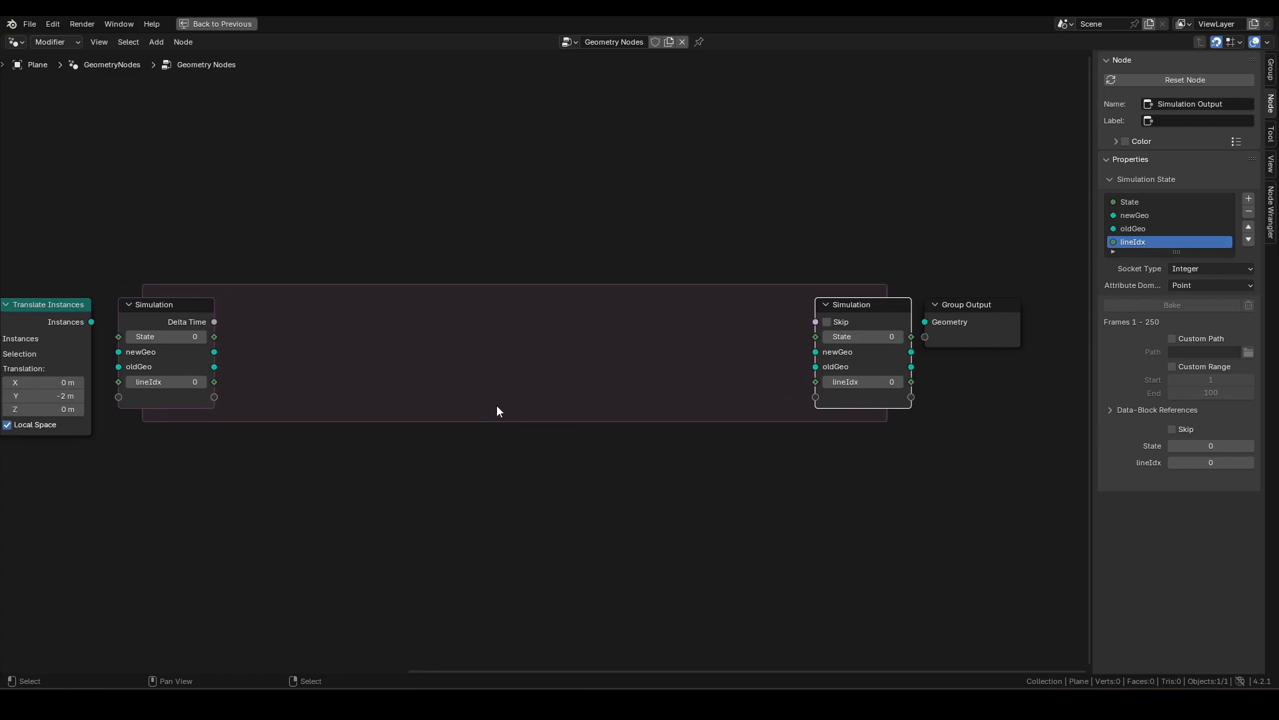
key("F3")
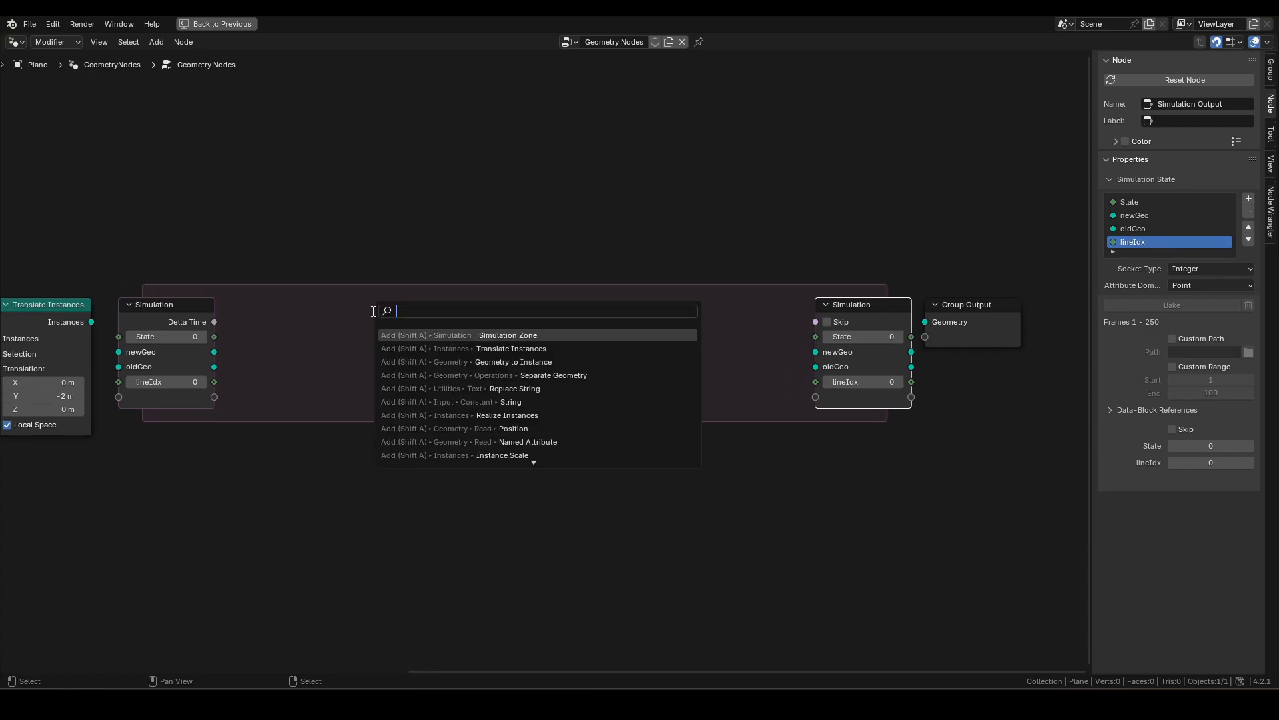
type("i")
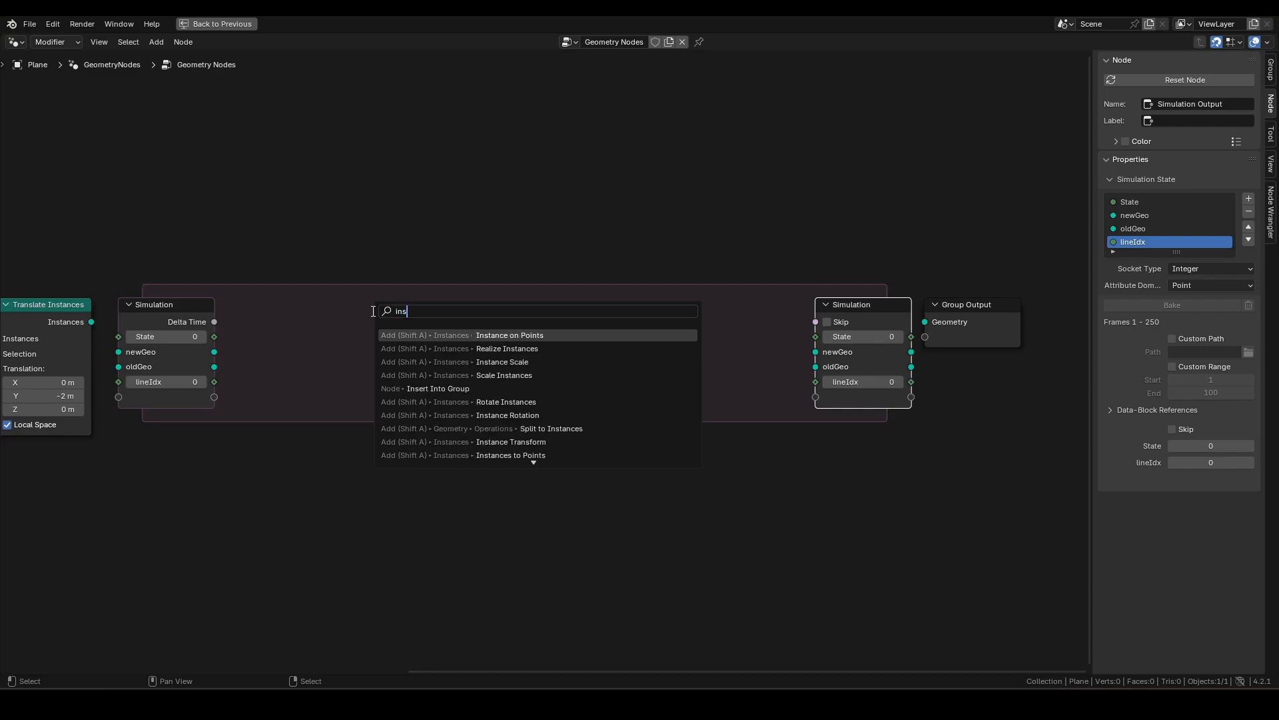
type("ndx sw")
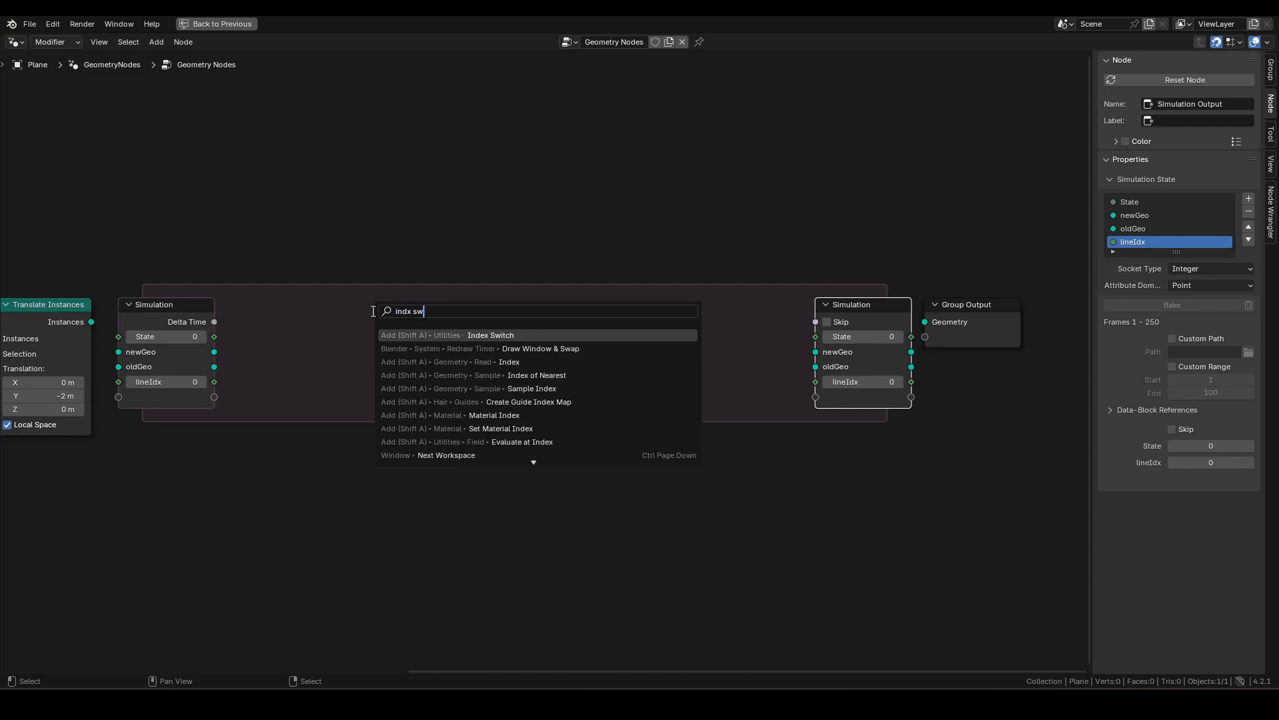
key("Return")
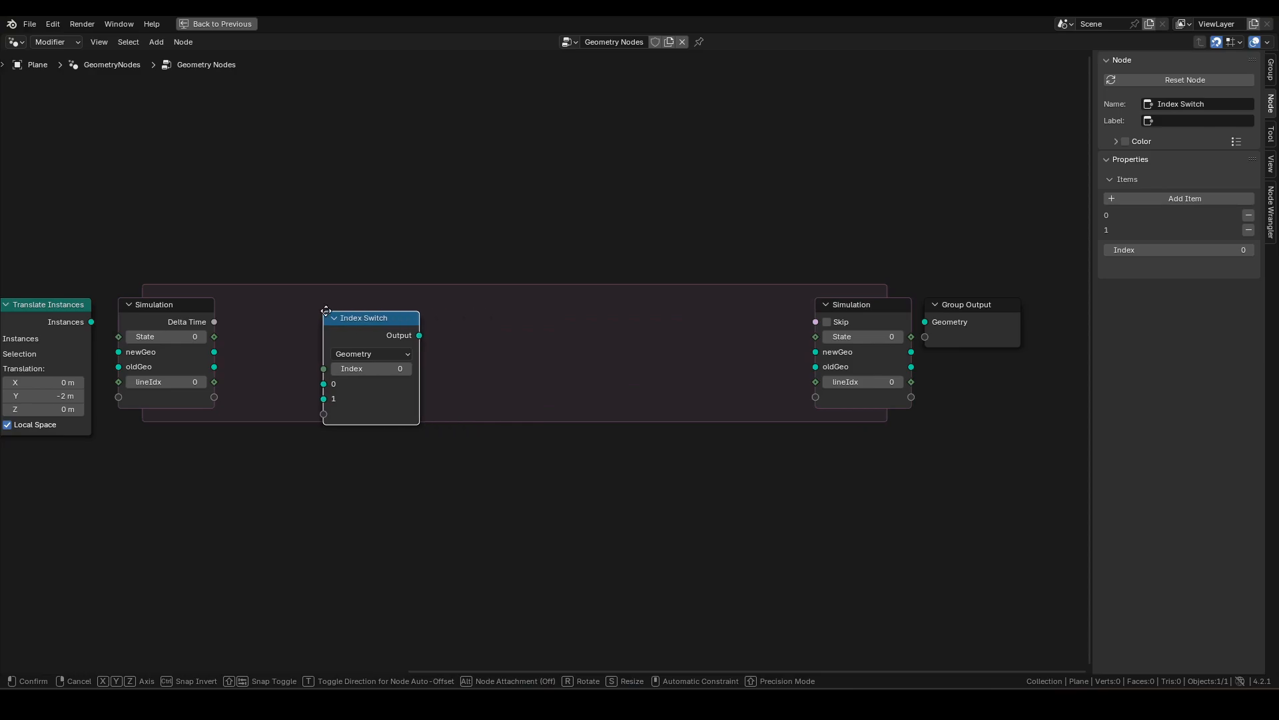
left_click(361, 340)
left_click(362, 341)
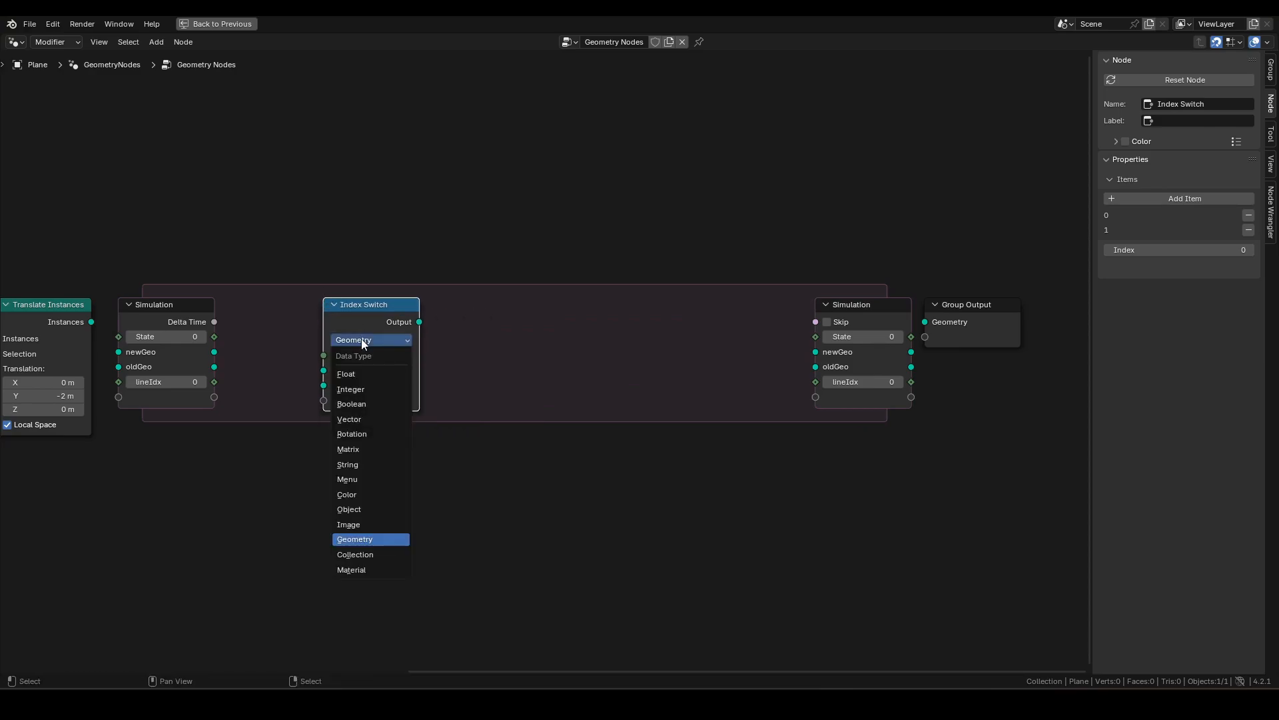
key("i")
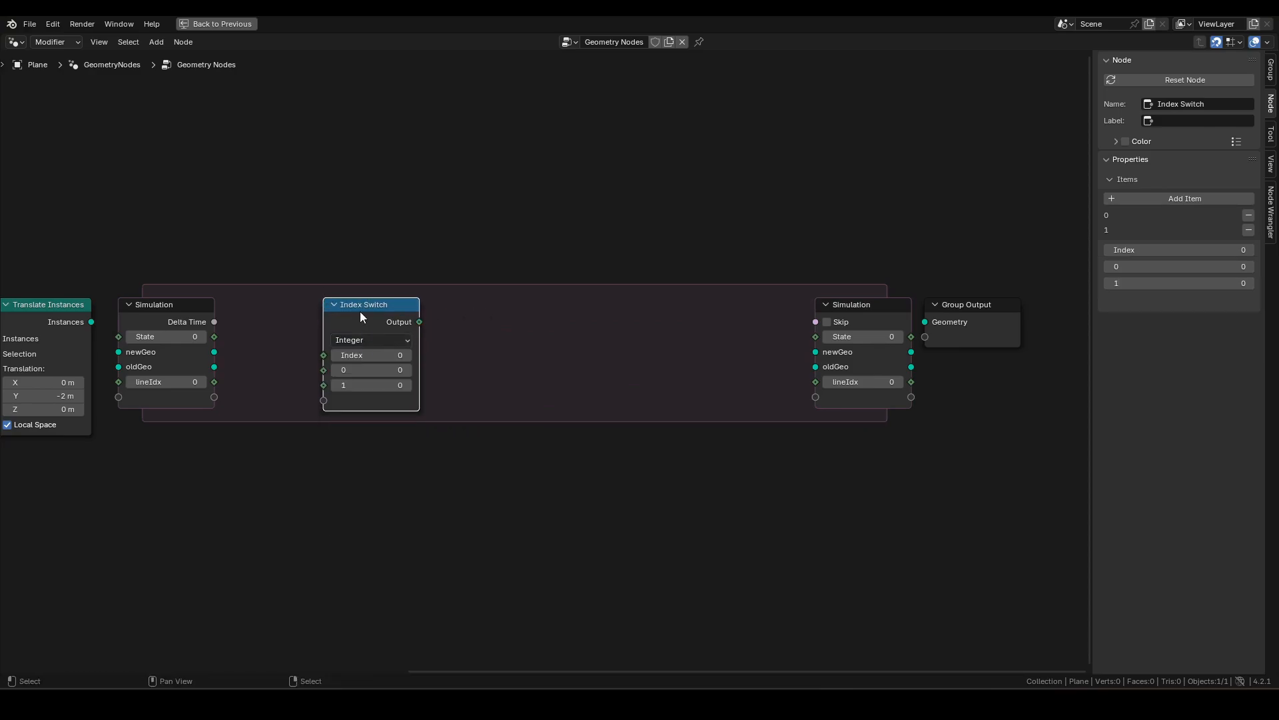
Label the Index Switch node "State Controller".
key("F2")
type("State Ct")
type("trl")
key("BackSpace")
key("BackSpace")
key("BackSpace")
type("ontroller")
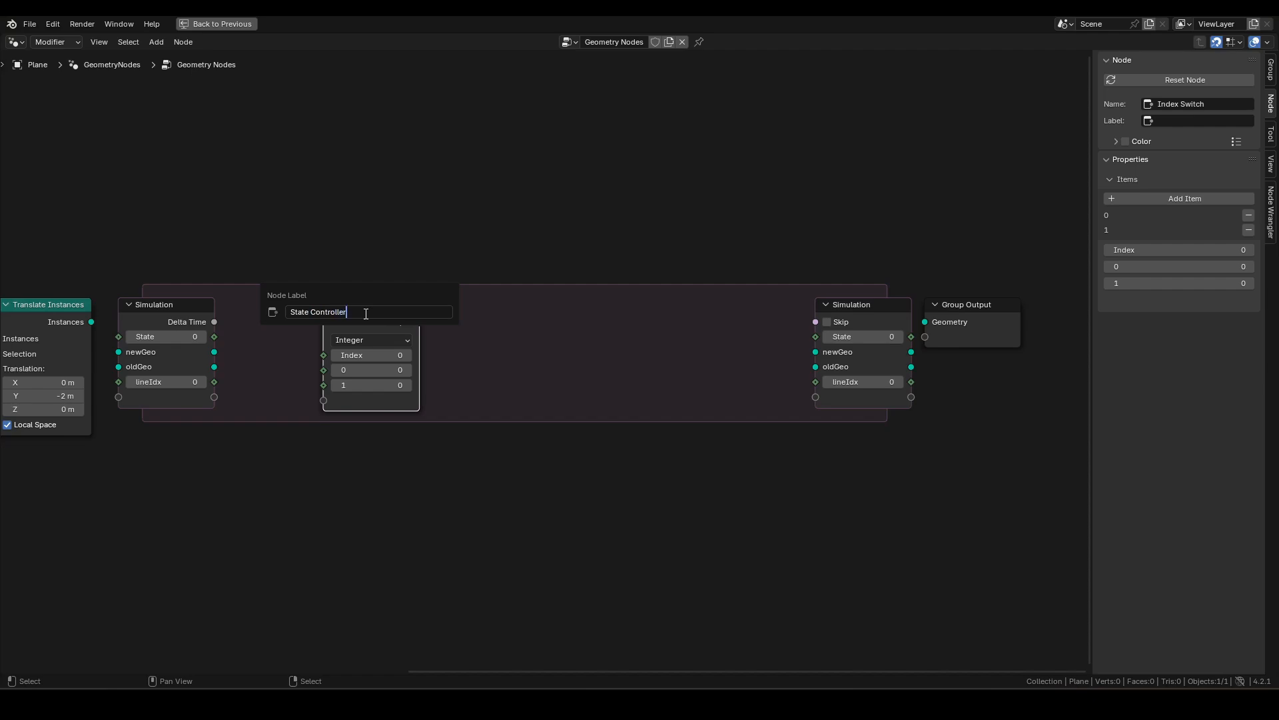
key("Return")
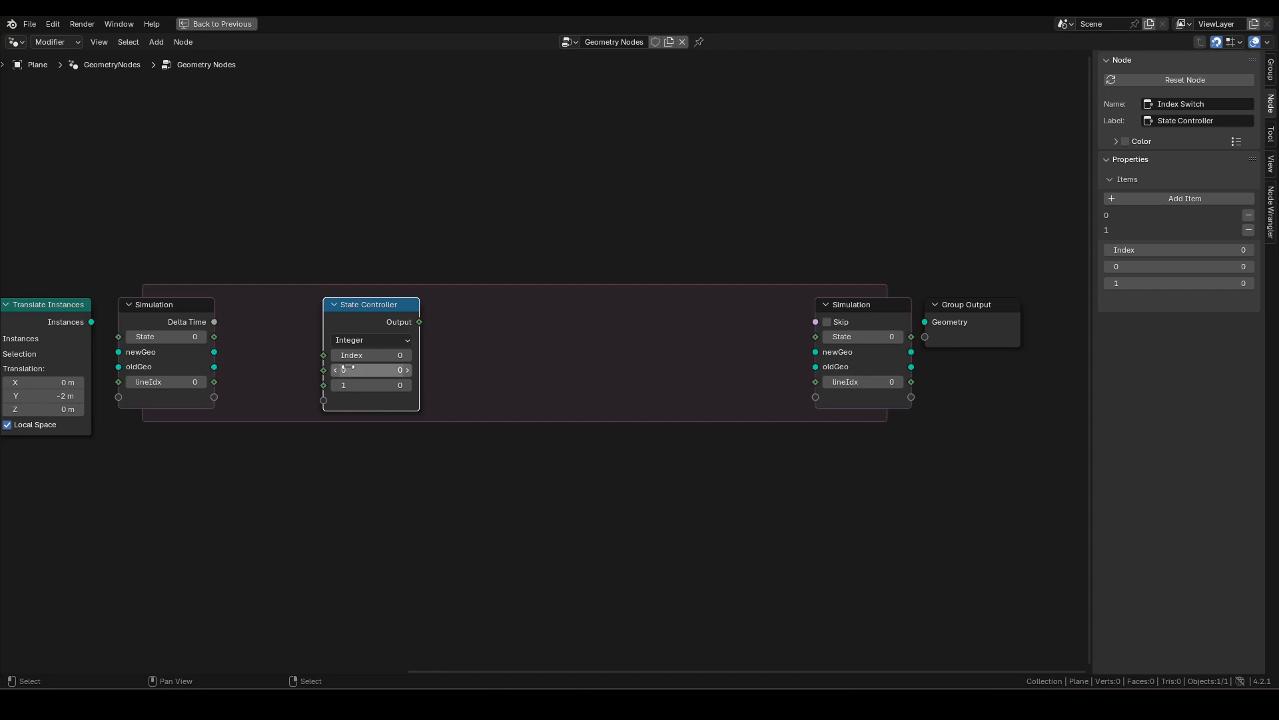
Add a third item to State Controller and link the simulation's State through its Index and Output to the simulation output's State.
left_click(1157, 199)
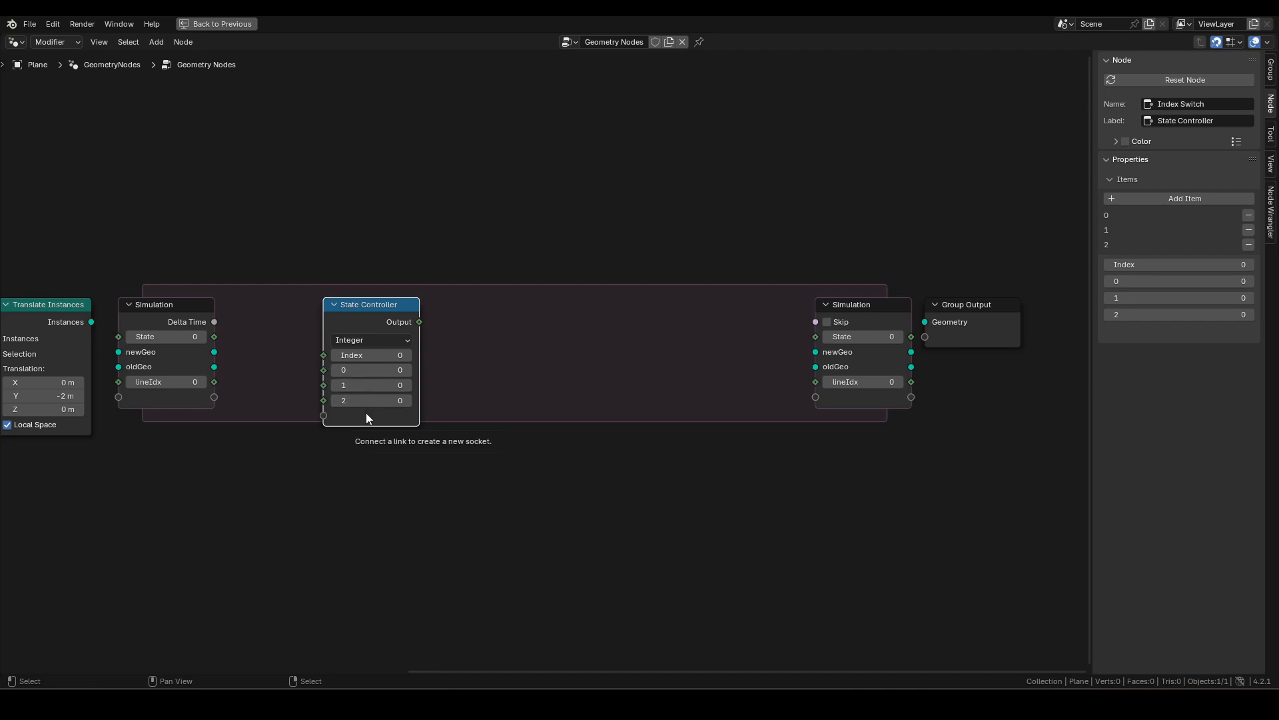
left_click_drag(215, 337, 325, 355)
left_click_drag(419, 322, 817, 337)
Duplicate State Controller below the State link, set the copy's data type to Geometry and label it "newGeo Result".
left_click(350, 318)
key("shift+d")
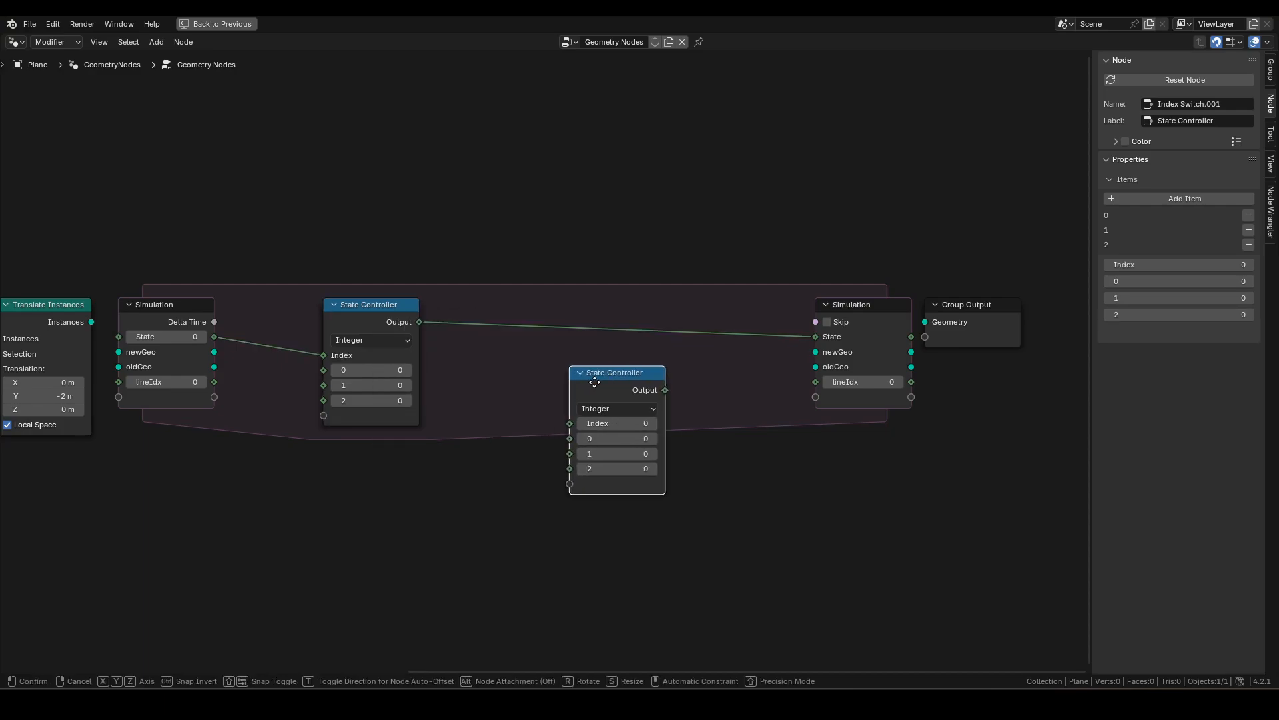
left_click(595, 382)
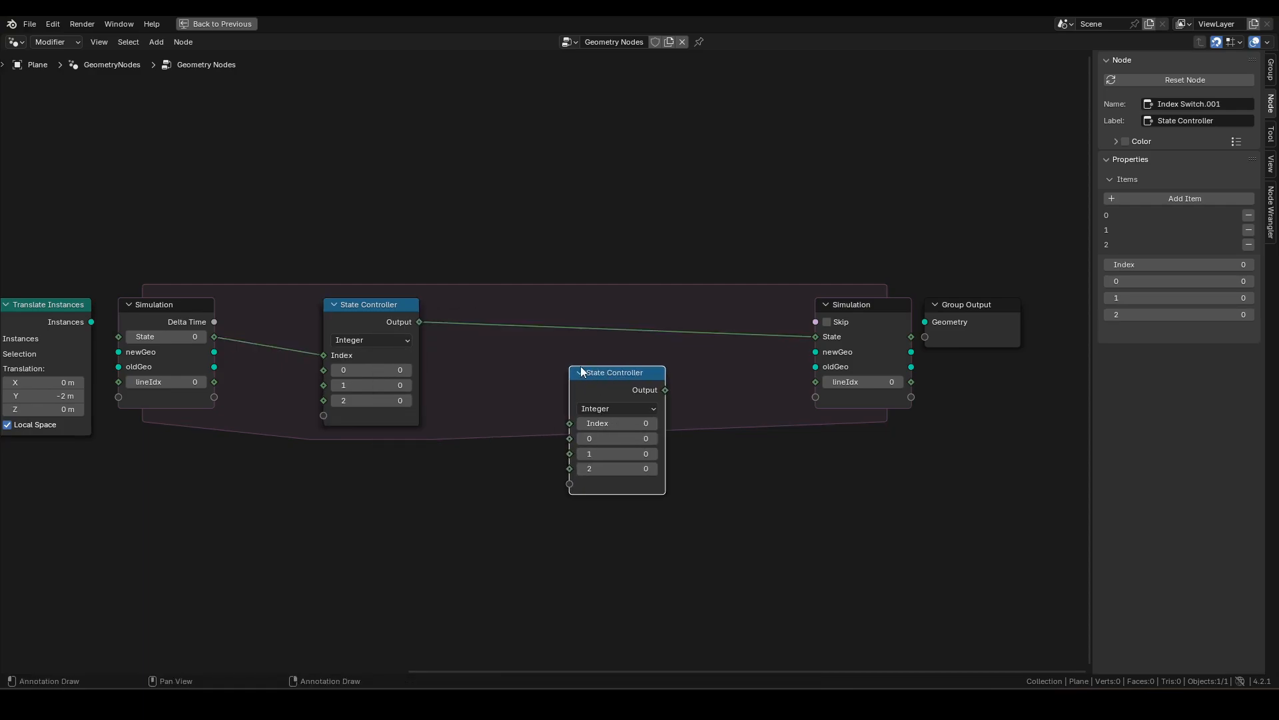
left_click(608, 409)
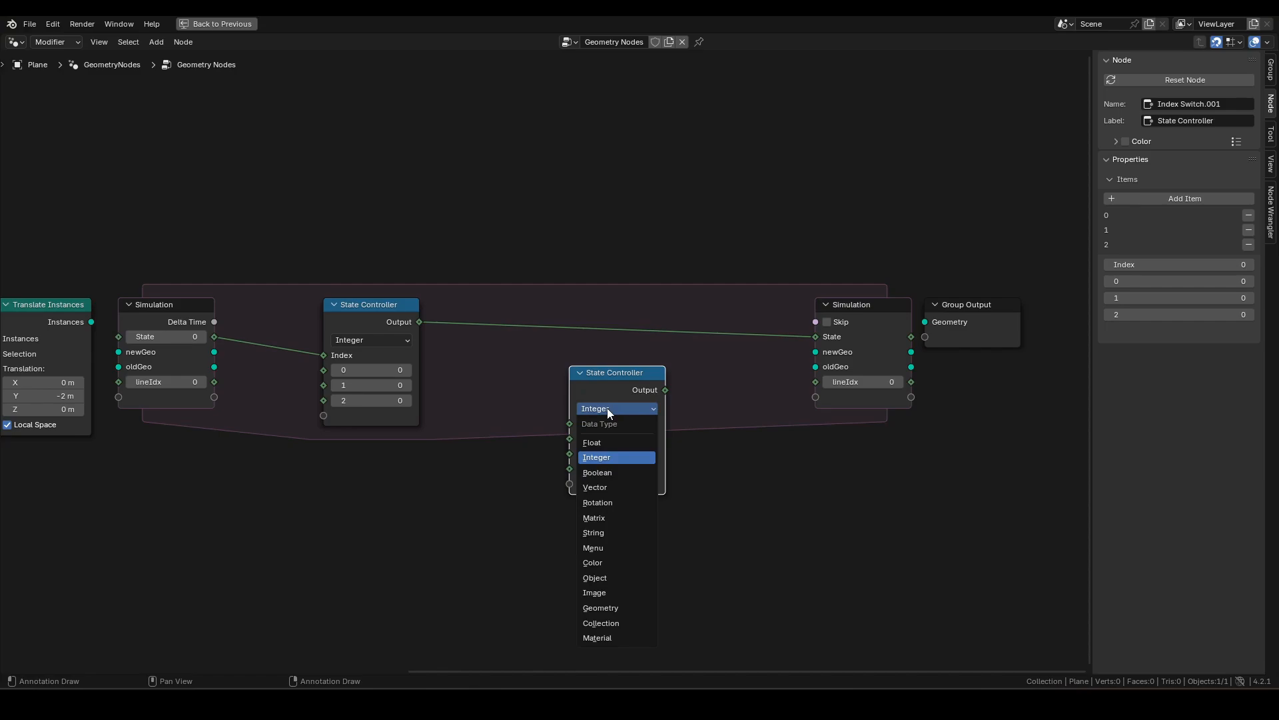
left_click(601, 608)
key("F2")
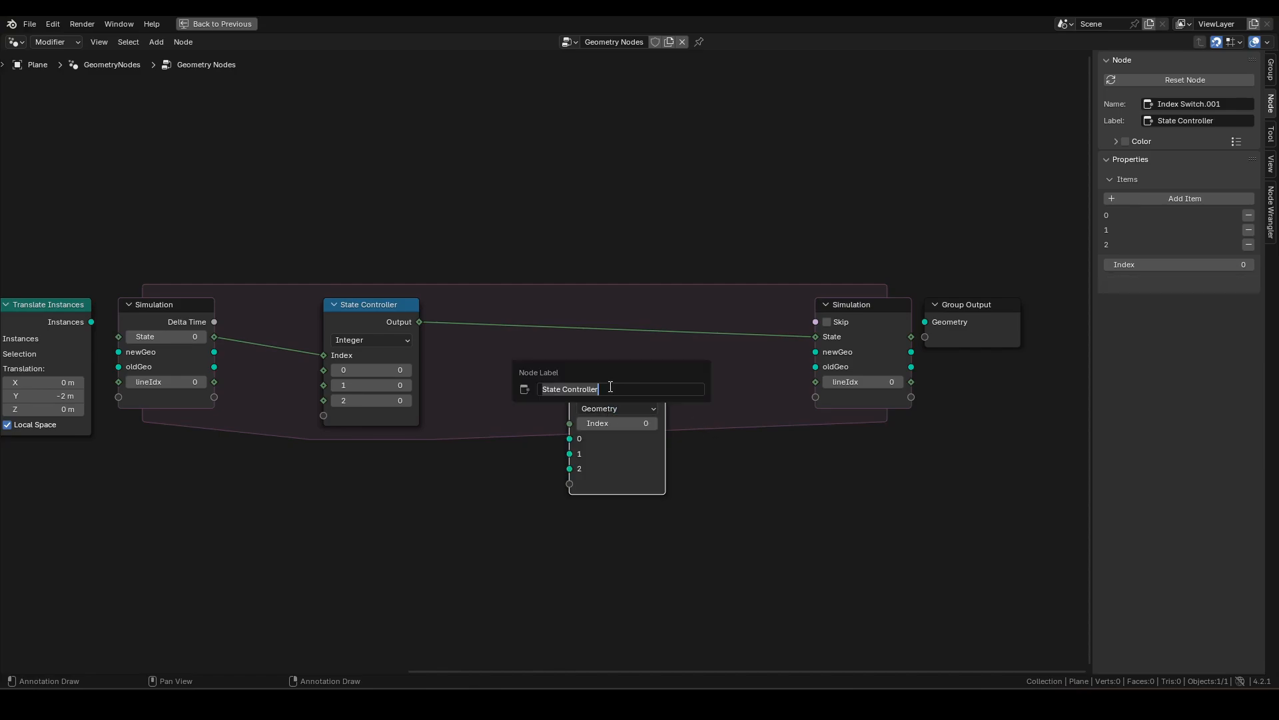
type("new")
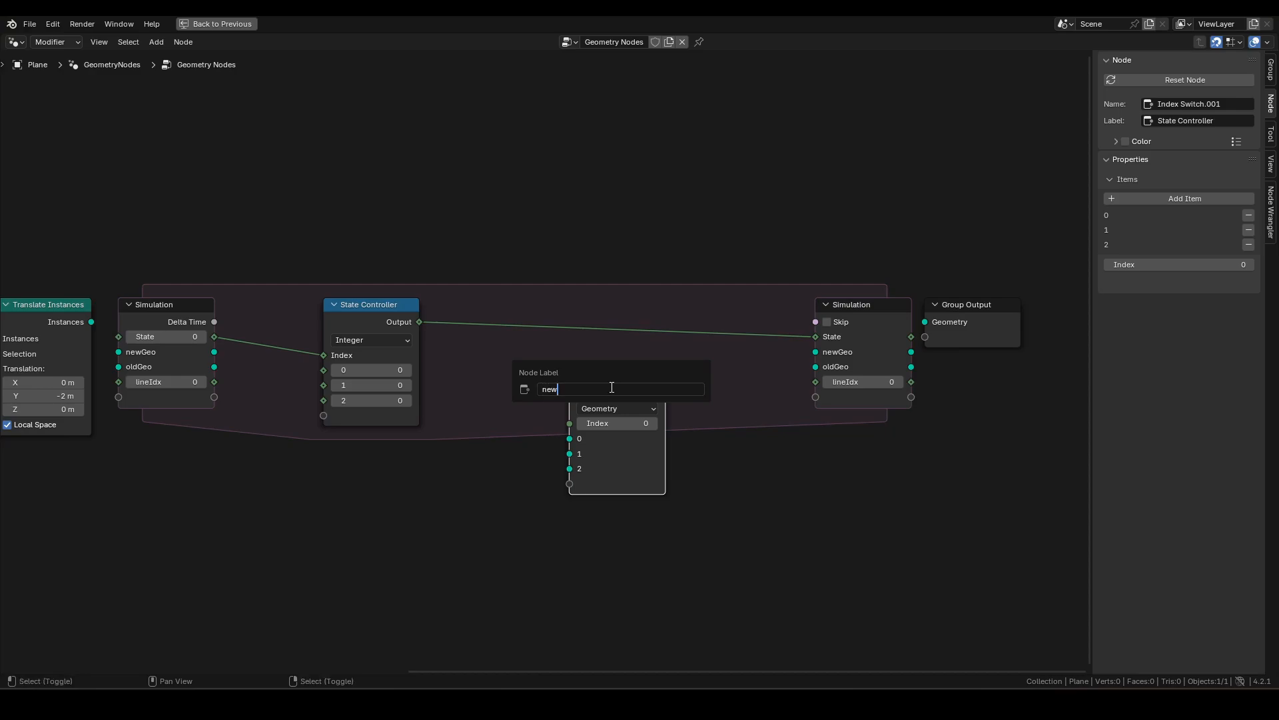
type("Geo Result")
key("Return")
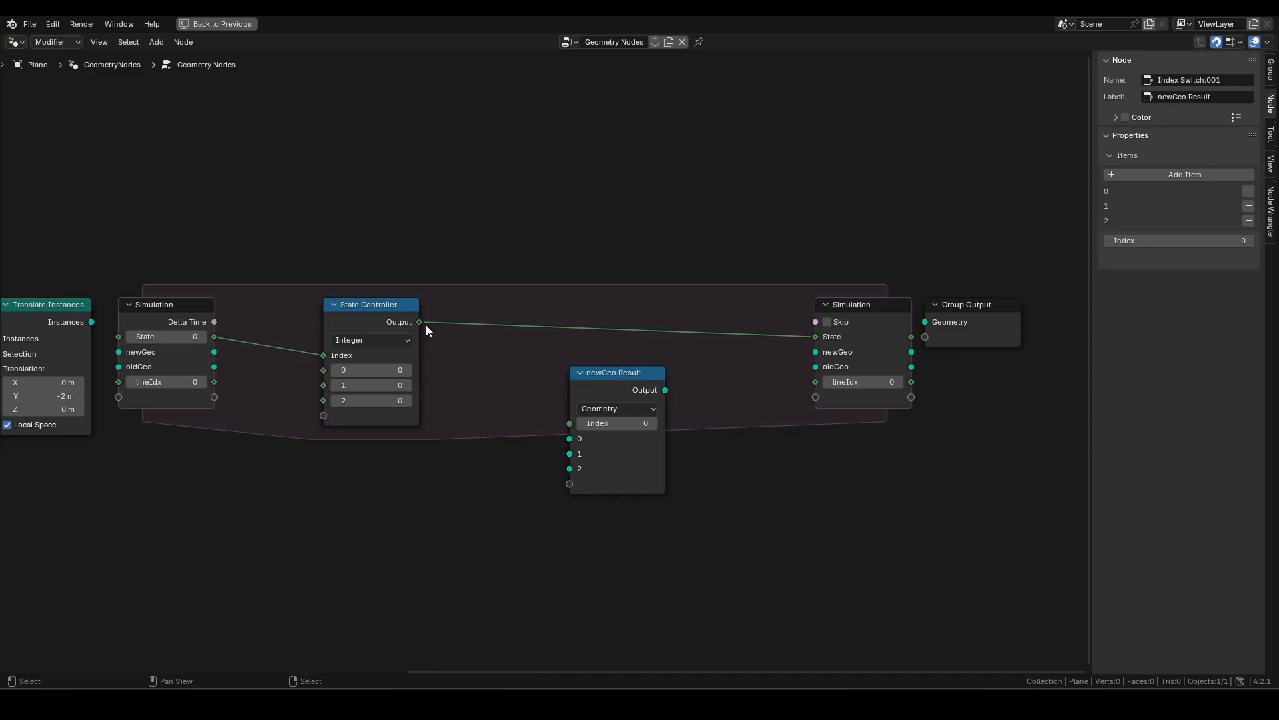
Connect State Controller's output to newGeo Result's Index and newGeo Result's output to the simulation output's newGeo socket.
left_click_drag(419, 322, 569, 423)
left_click_drag(665, 390, 818, 353)
left_click_drag(603, 387, 605, 374)
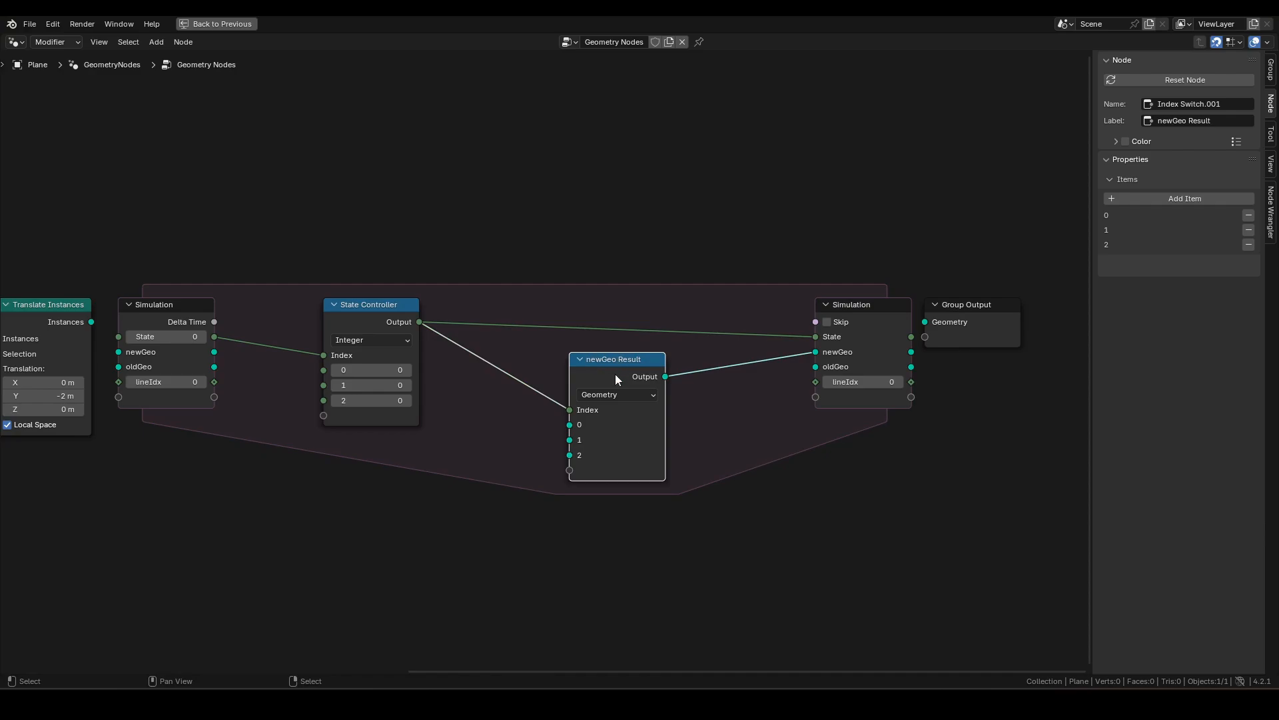
Duplicate newGeo Result below with its Index link kept, label it "oldGeo Result" and connect its output to the simulation output's oldGeo.
key("shift+d")
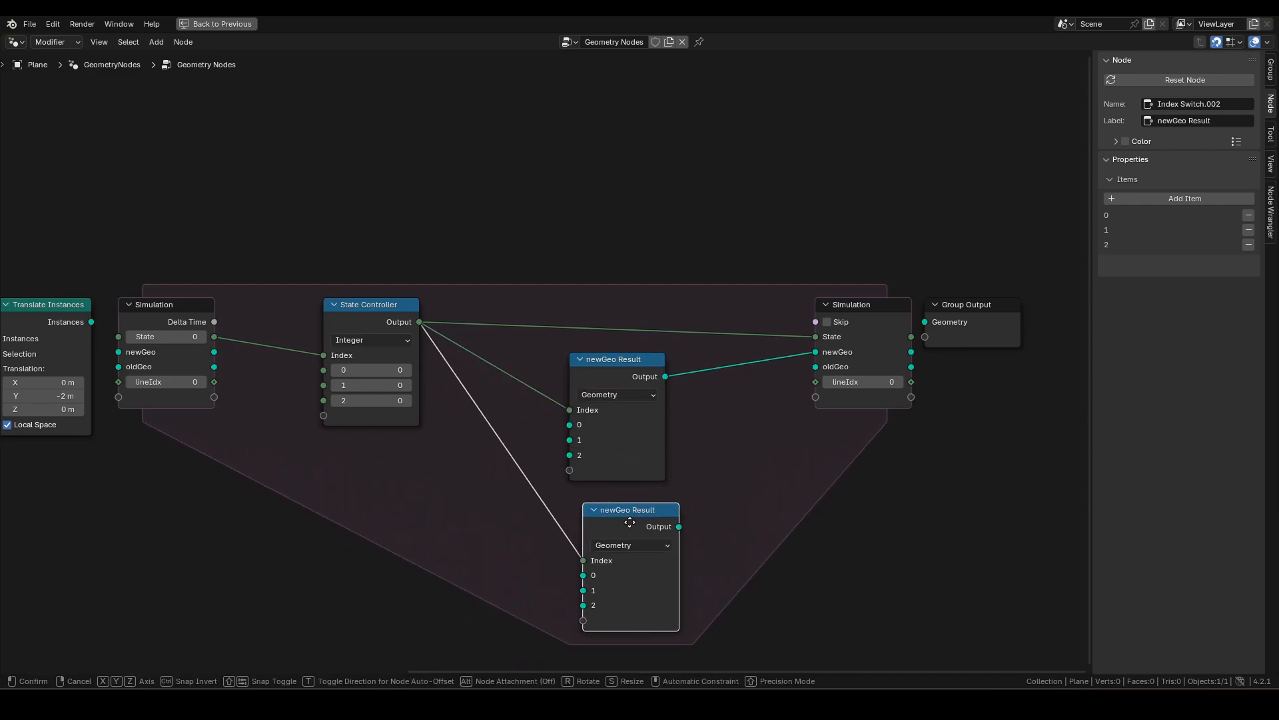
left_click(617, 508)
key("F2")
double_click(621, 490)
type("old")
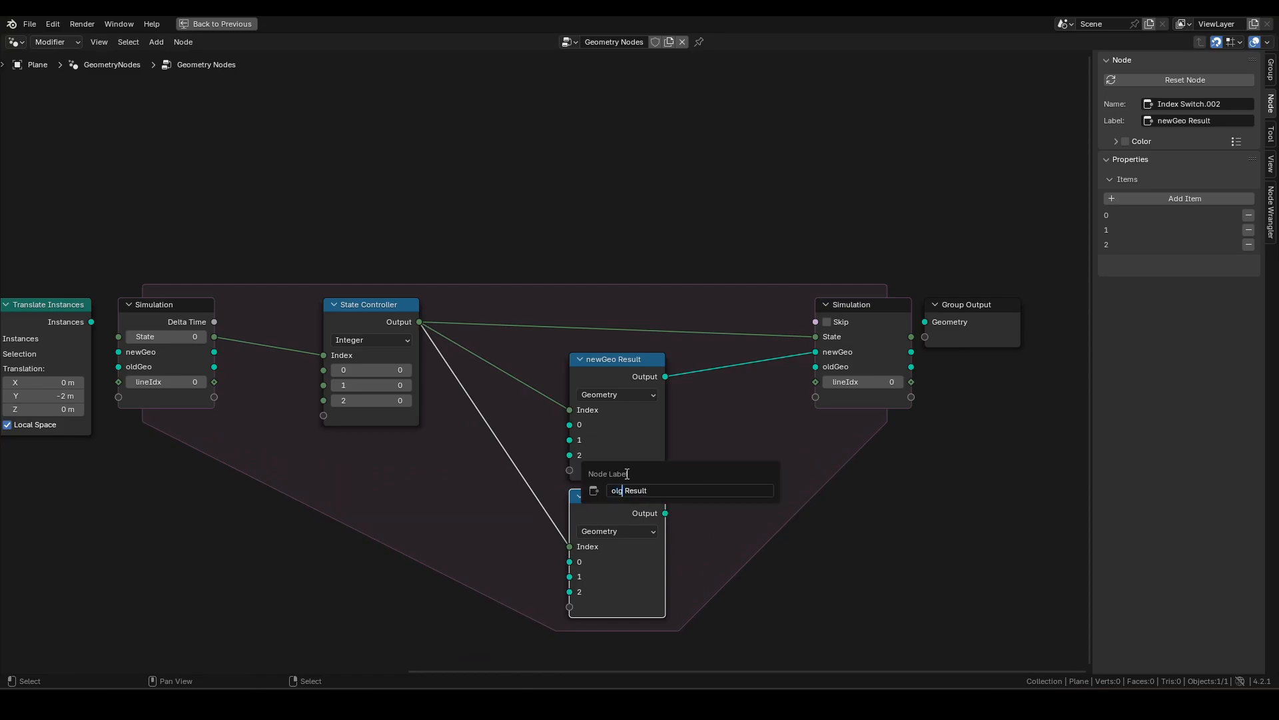
type("Geo")
key("Return")
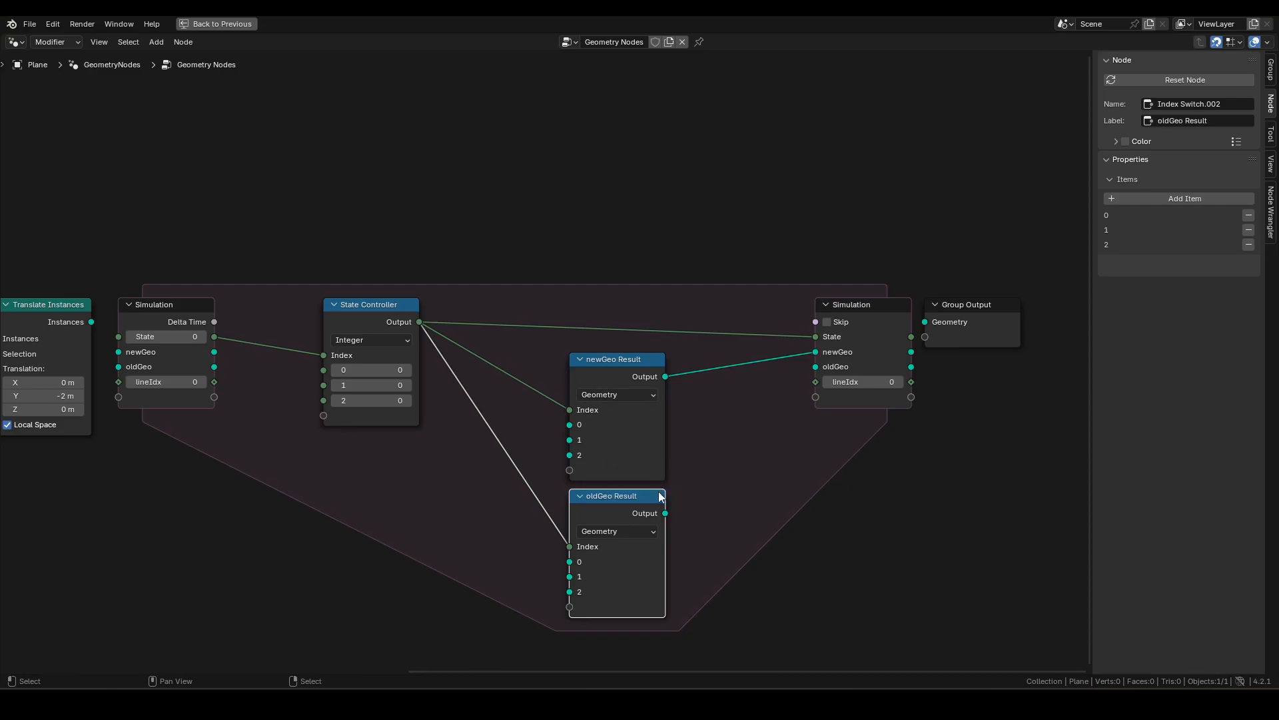
left_click_drag(666, 513, 817, 366)
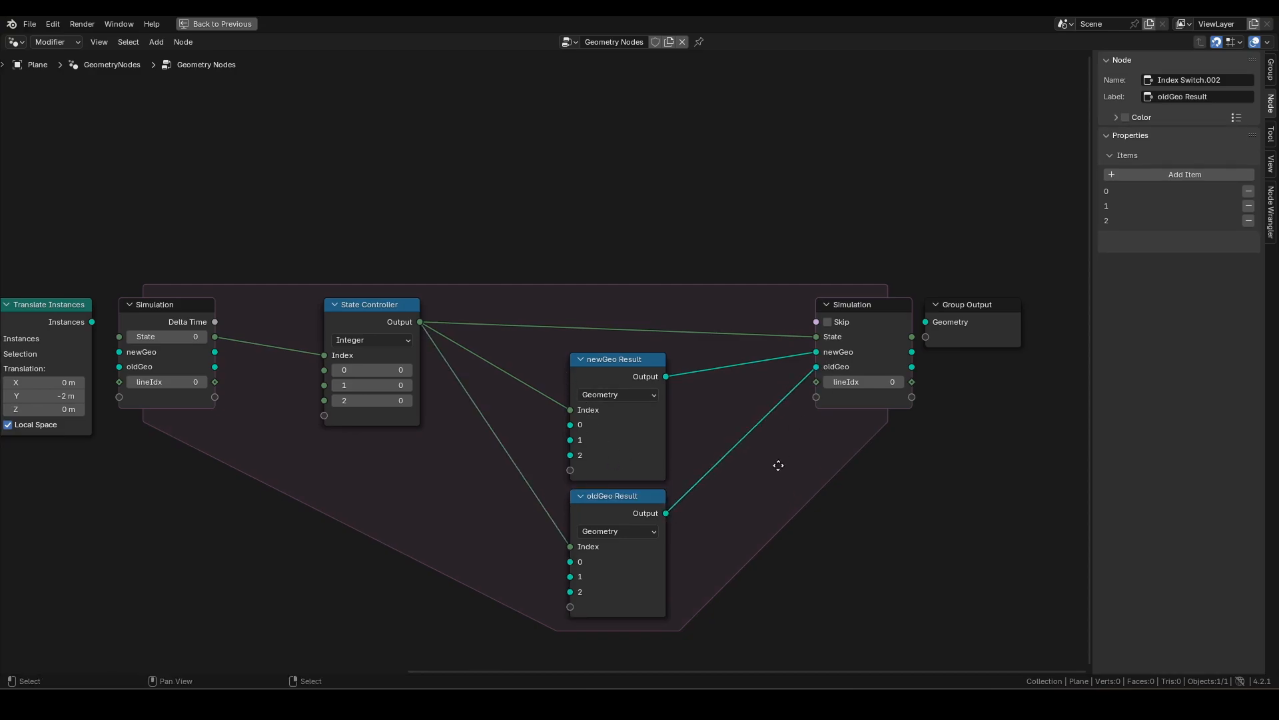
Duplicate oldGeo Result below with its Index link kept, set the copy to Integer and label it "lineIdx Result".
middle_click_drag(605, 515, 618, 429)
key("shift+d")
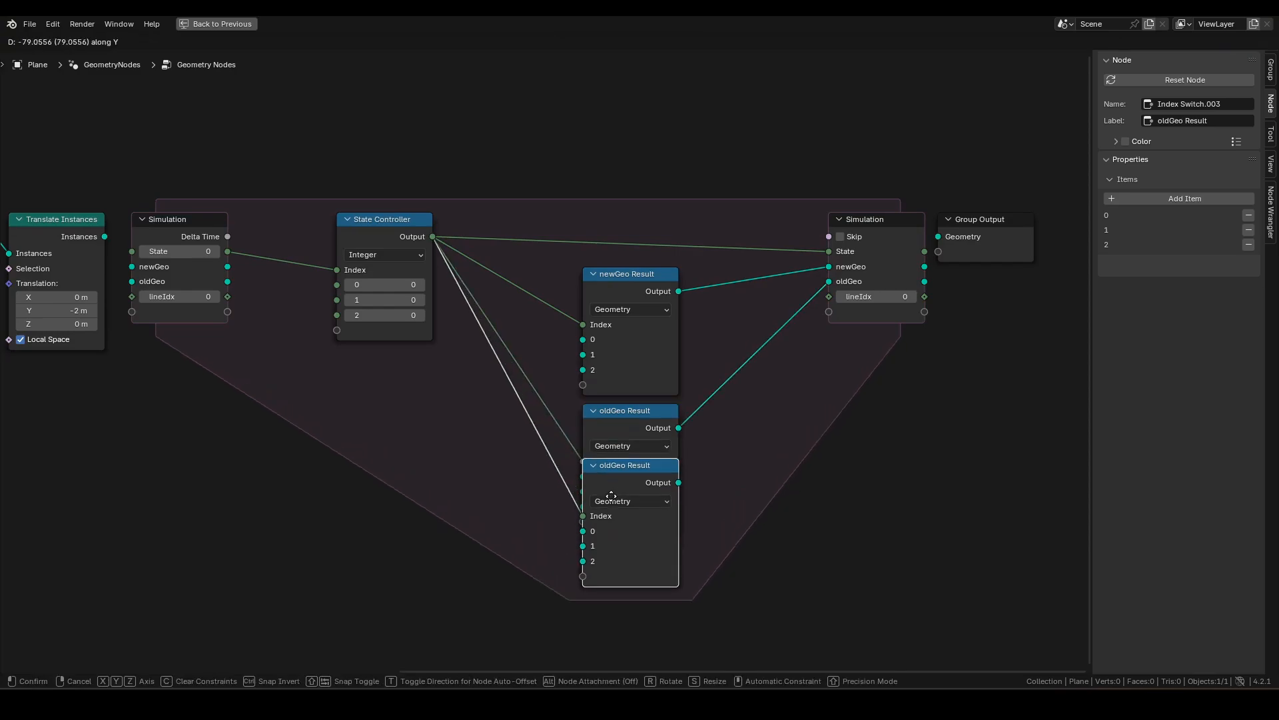
left_click(613, 558)
middle_click_drag(678, 534, 729, 429)
left_click(682, 481)
key("i")
key("F2")
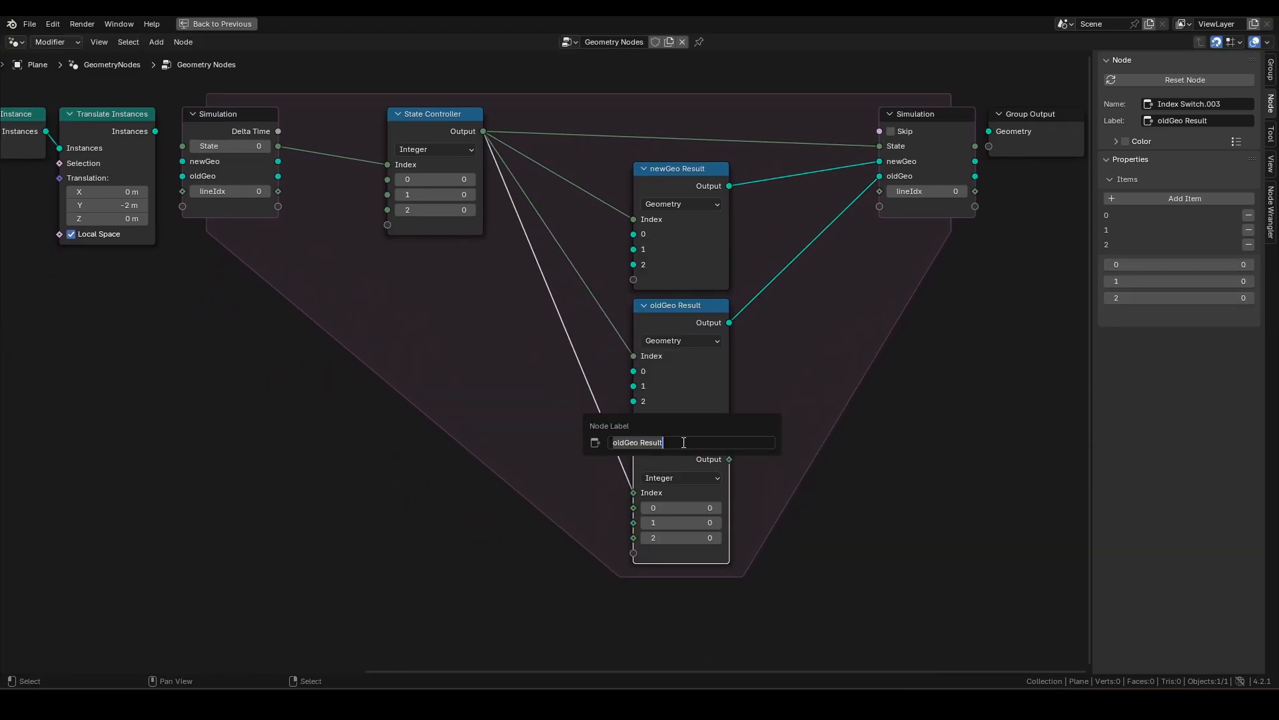
double_click(617, 445)
type("lineIdx")
key("Return")
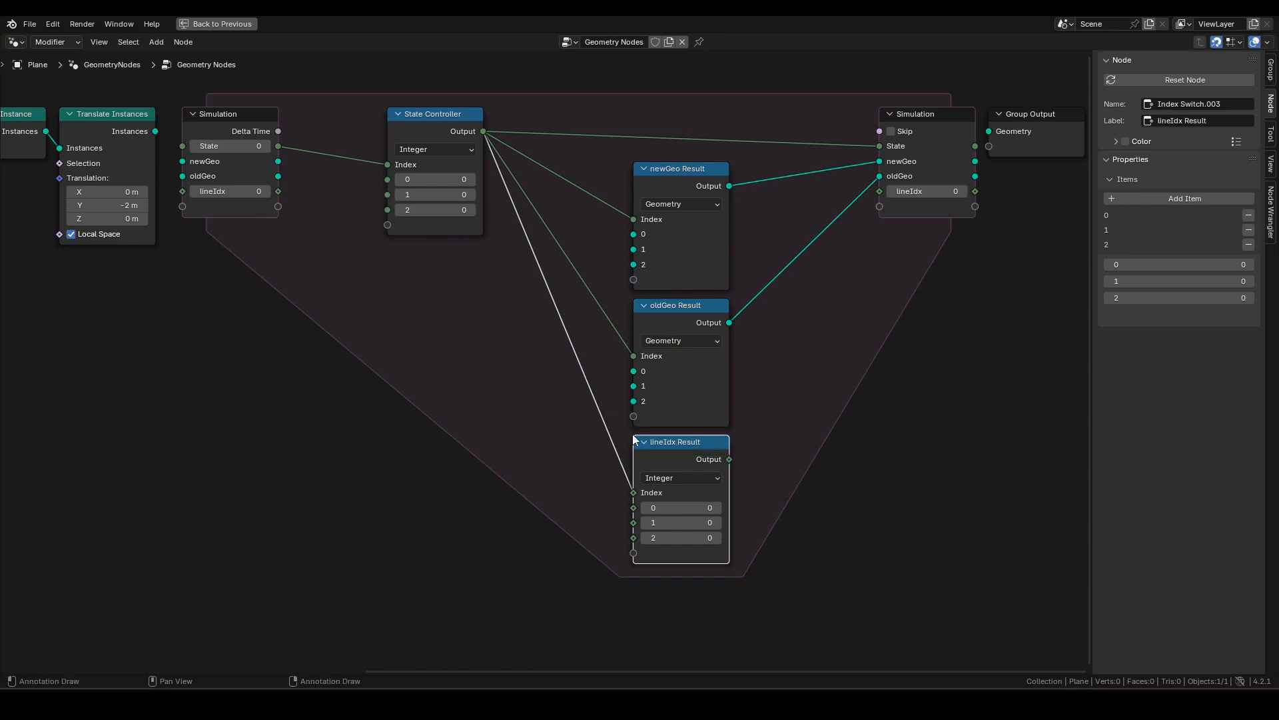
Connect lineIdx Result's output to the simulation output's lineIdx and insert a reroute where State Controller's output links branch off.
left_click_drag(729, 459, 878, 193)
right_click_drag(622, 106, 503, 314, "shift")
key("g")
left_click(543, 231)
Add a reroute beside the Index input of newGeo Result, oldGeo Result and lineIdx Result, stacking them vertically under the first reroute.
right_click_drag(630, 164, 554, 242, "shift")
key("g")
left_click(548, 287)
right_click_drag(640, 256, 547, 370, "shift")
key("g")
left_click(536, 436)
right_click_drag(640, 393, 533, 474, "shift")
key("g")
left_click(533, 539)
middle_click_drag(534, 537, 672, 278)
middle_click_drag(520, 310, 521, 341)
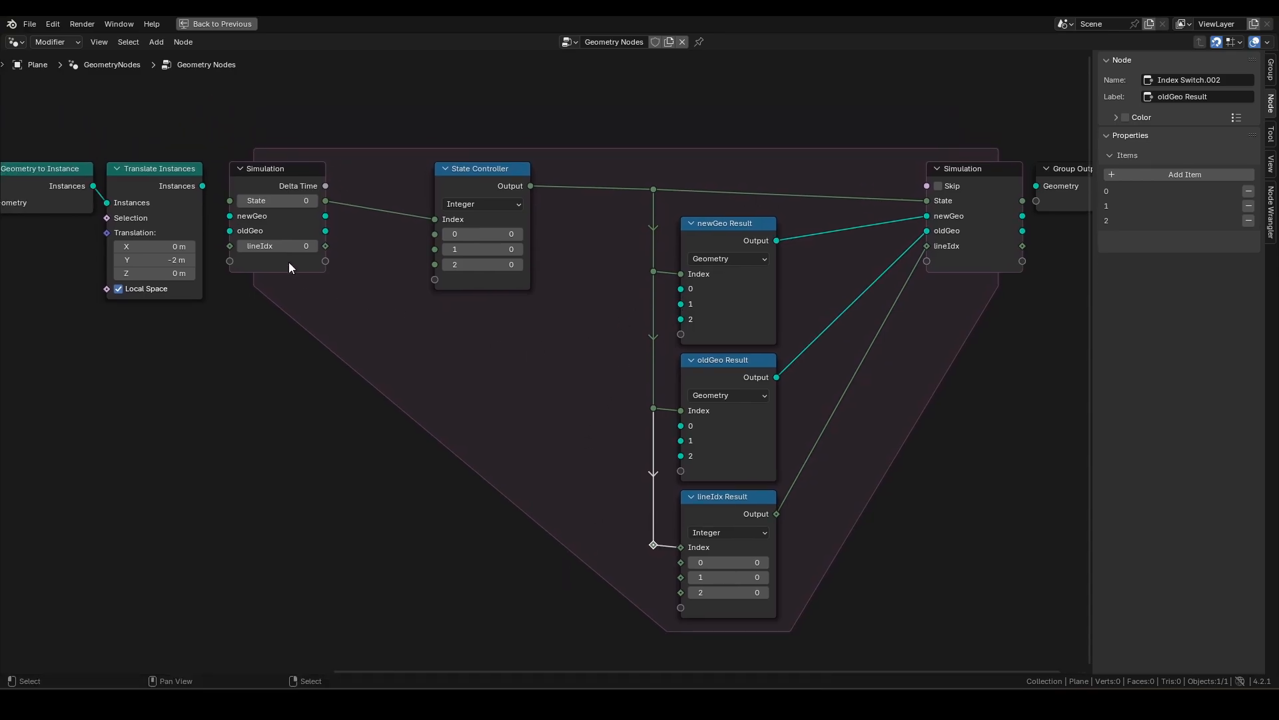
Connect the simulation input's newGeo, oldGeo and lineIdx to socket 0 of newGeo Result, oldGeo Result and lineIdx Result respectively.
left_click(270, 172)
left_click_drag(325, 215, 680, 291)
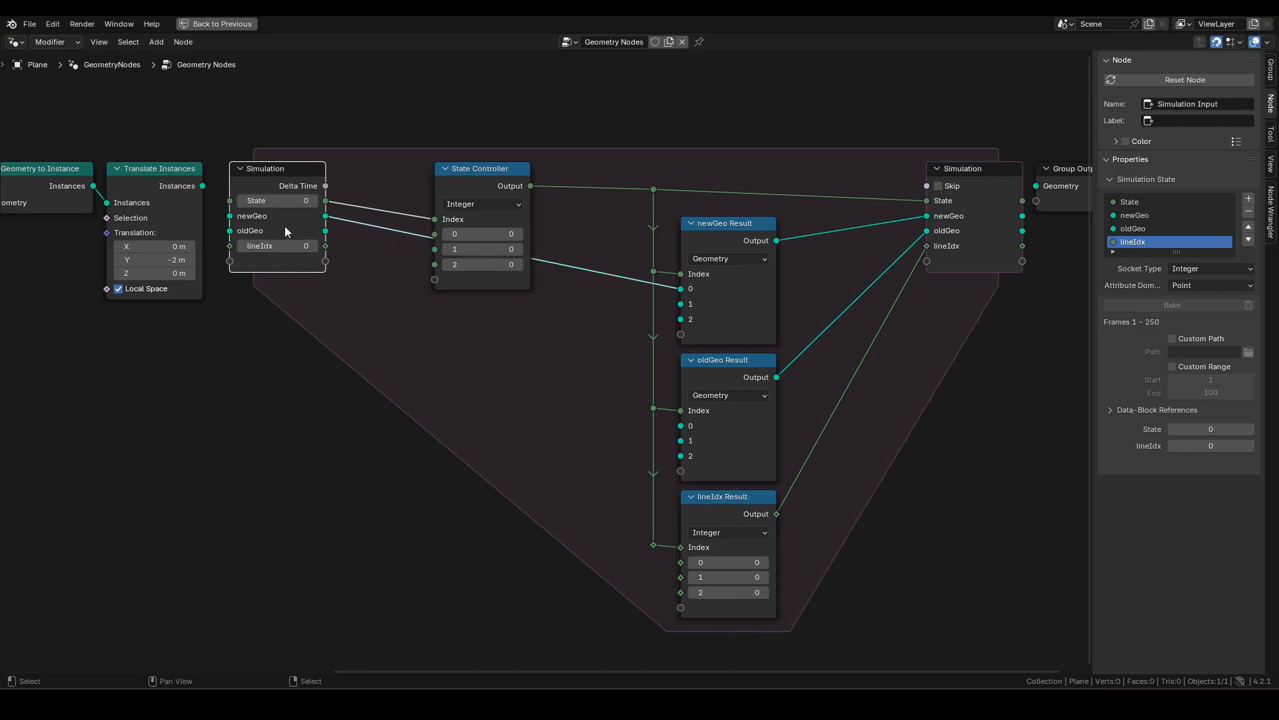
left_click_drag(325, 230, 683, 416)
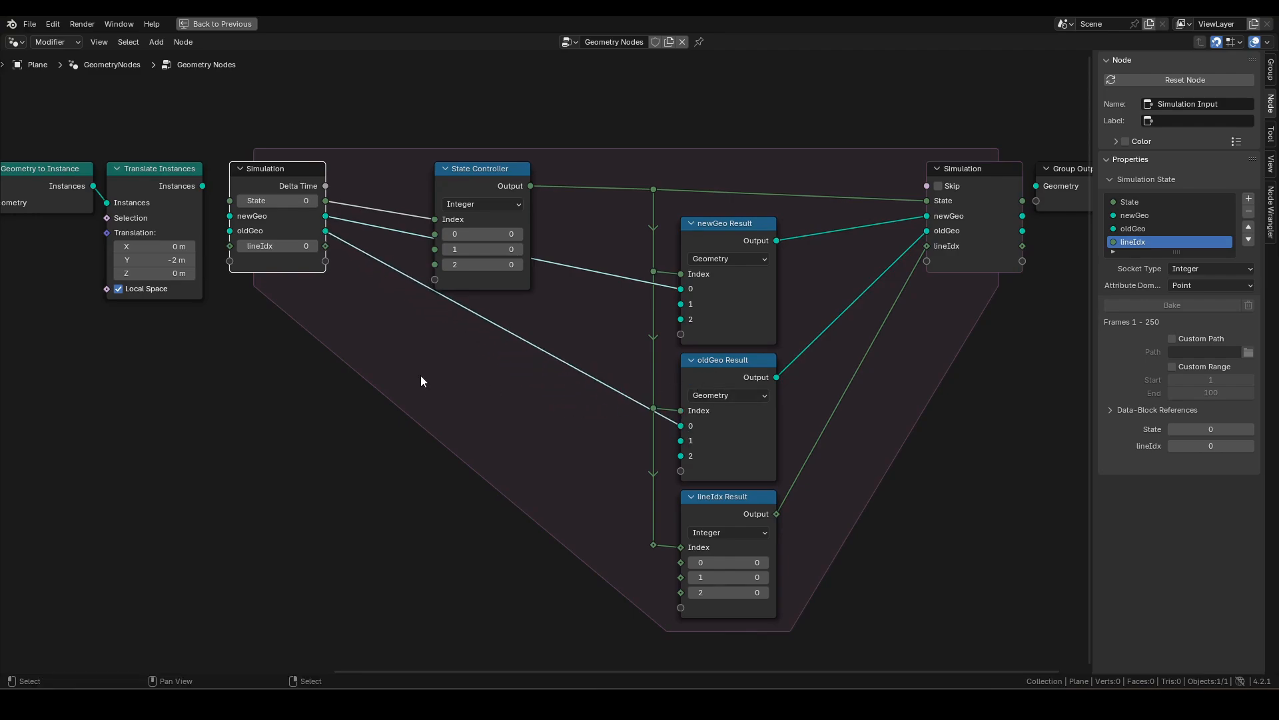
left_click_drag(326, 246, 672, 565)
middle_click_drag(621, 494, 575, 461)
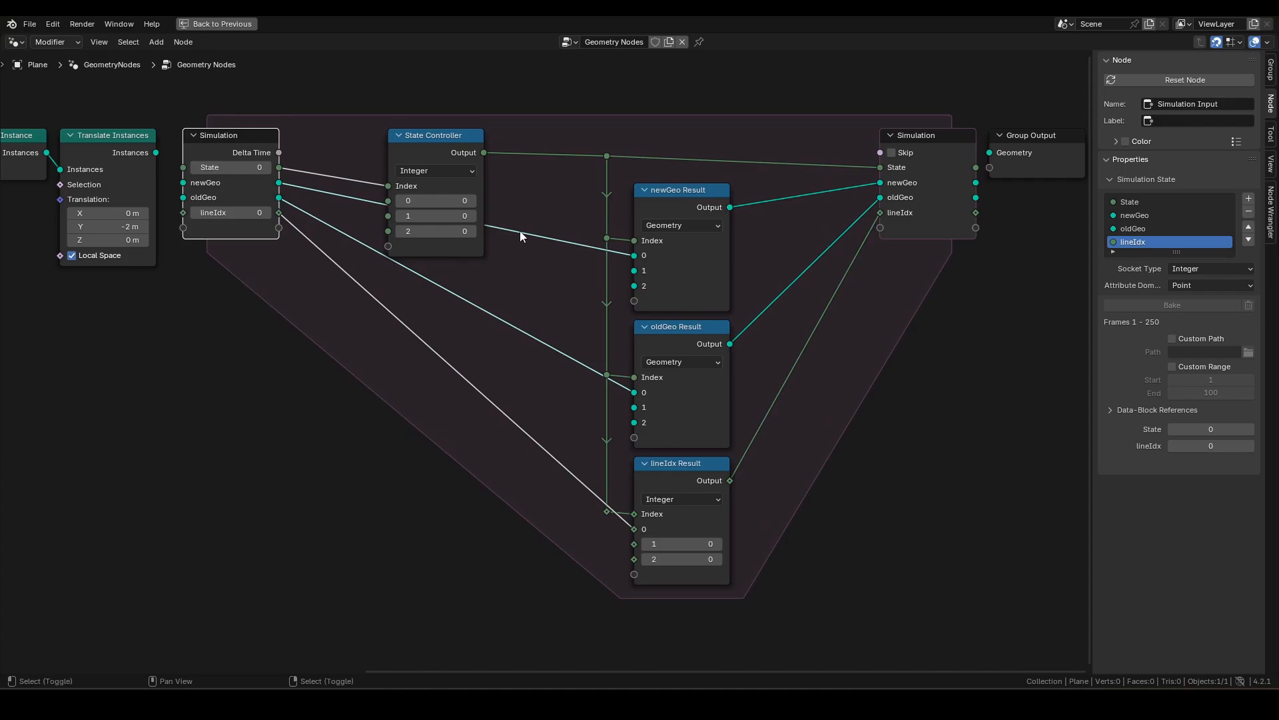
Insert reroutes on the three links from the simulation input to the result nodes' 0 sockets and group them into a node group.
mouse_move(541, 191)
right_mouse_down("shift")
mouse_move(547, 327)
mouse_move(470, 421)
right_mouse_up("shift")
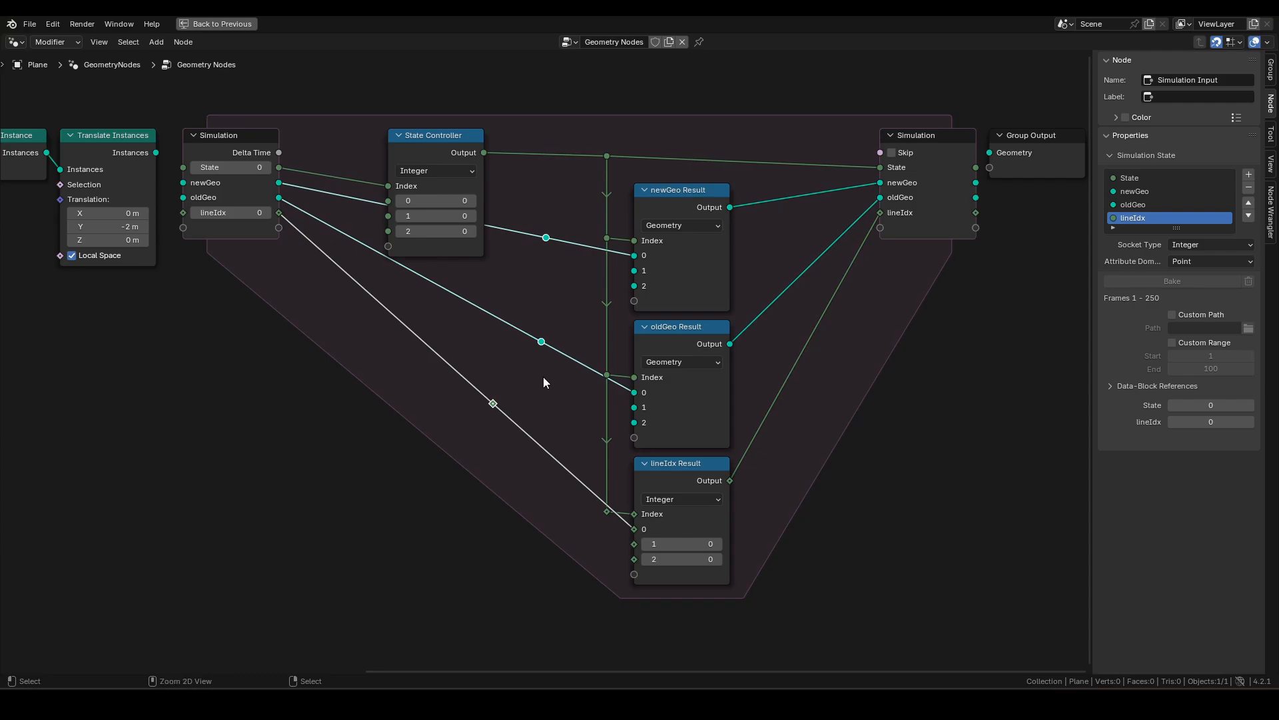
key("ctrl+g")
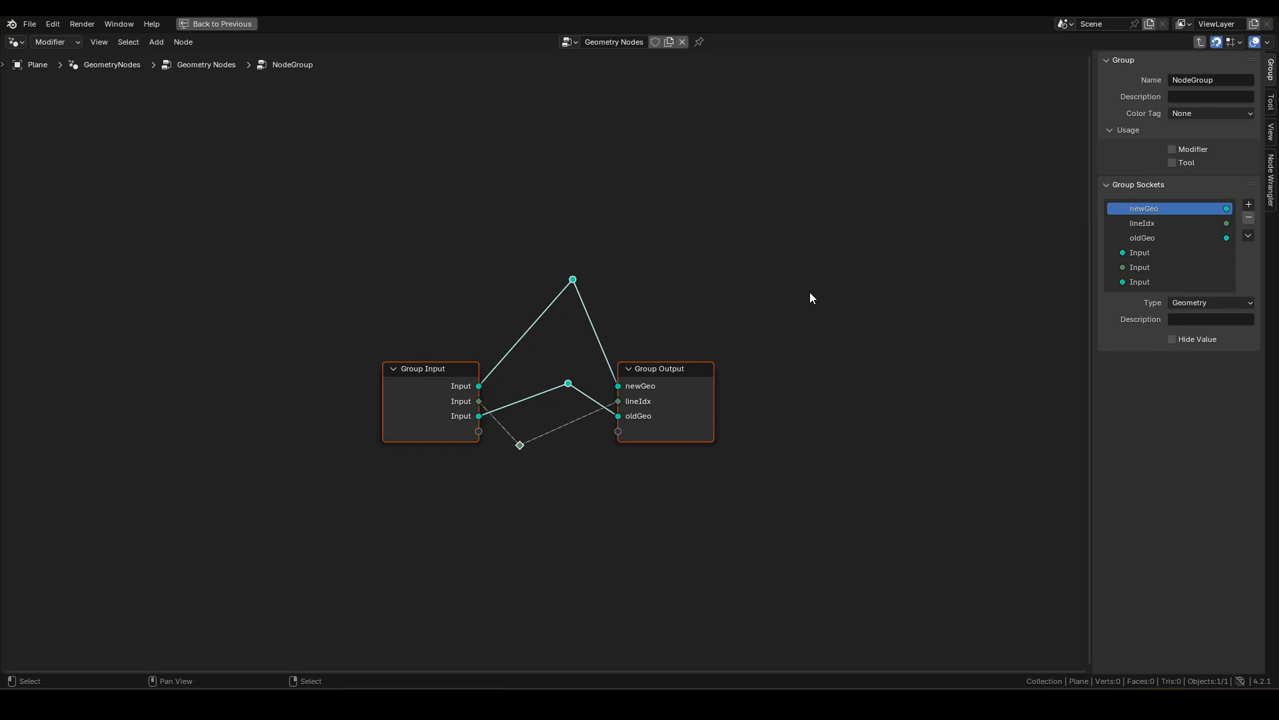
middle_click_drag(810, 291, 767, 291)
Dissolve the three reroutes inside the node group, keeping Group Input linked straight to Group Output.
left_click_drag(469, 215, 548, 574)
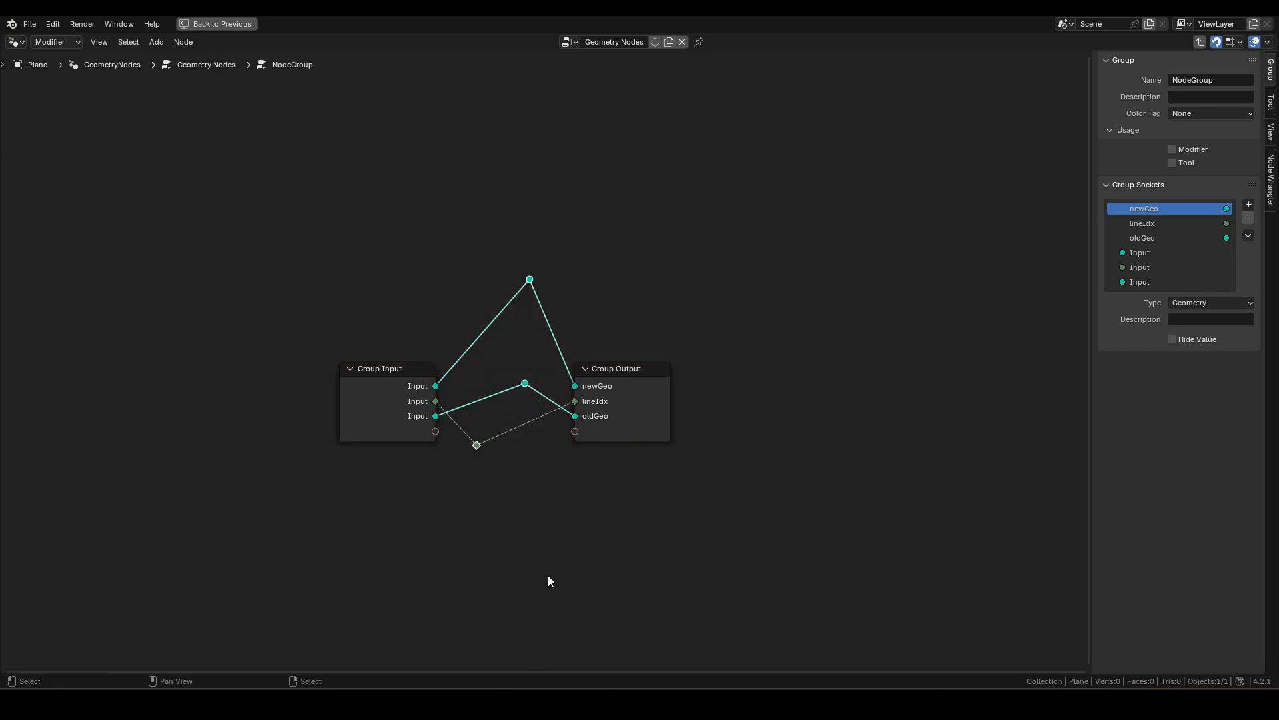
key("ctrl+x")
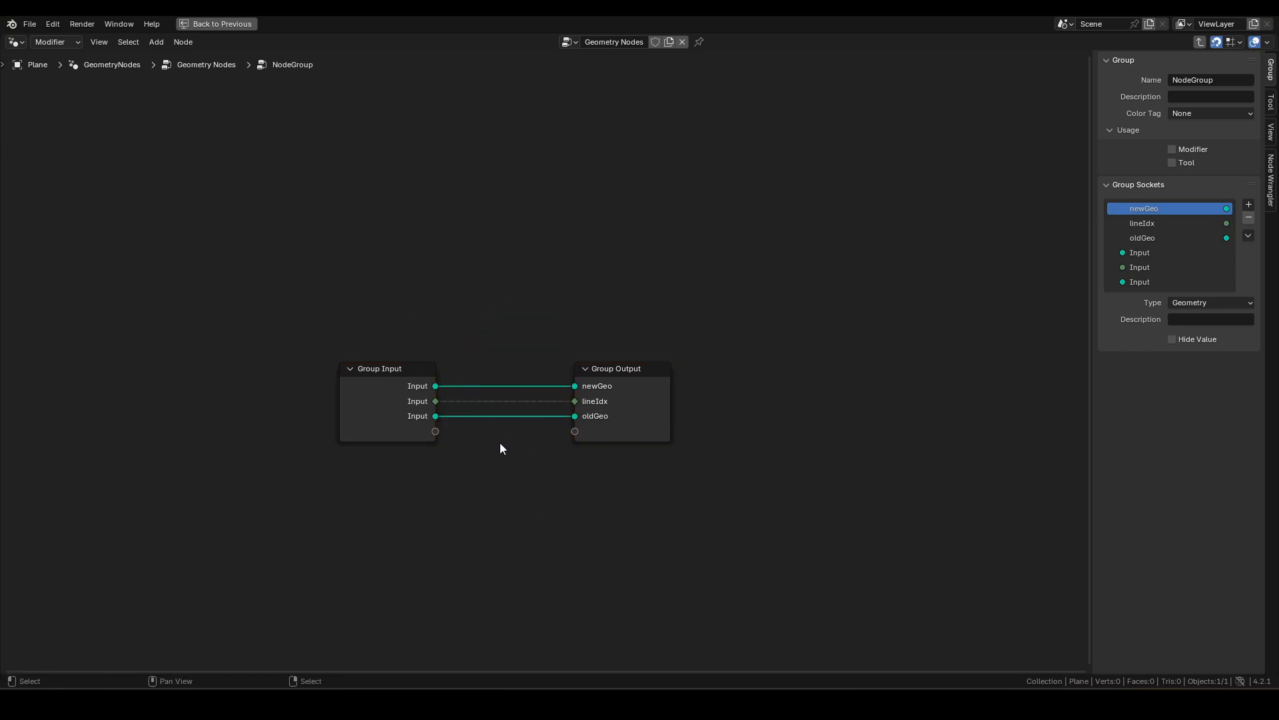
scroll(542, 445, "up", 1)
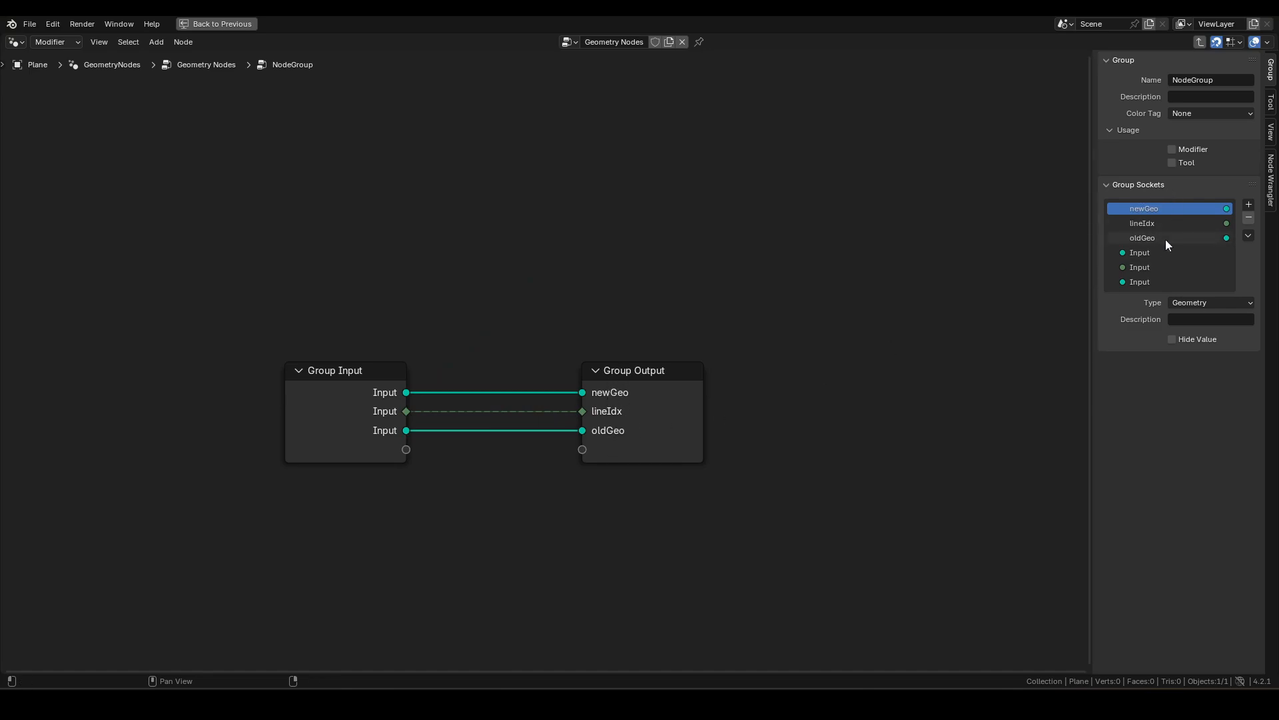
Reorder the group sockets so the outputs run newGeo, oldGeo, lineIdx and the integer input comes last.
left_click_drag(1143, 241, 1147, 224)
left_click(1145, 226)
left_click(1144, 239)
mouse_move(1141, 281)
left_mouse_down()
mouse_move(1138, 263)
mouse_move(1149, 265)
left_mouse_up()
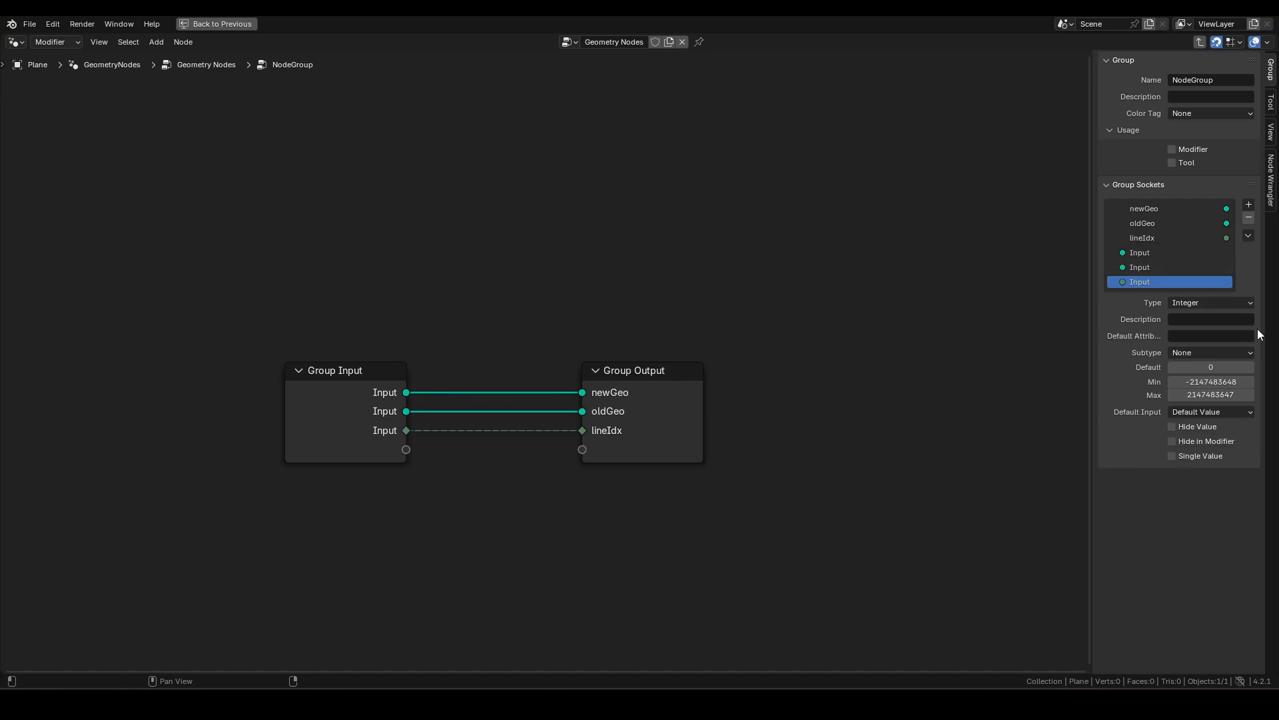
Rename the three group inputs newGeo, oldGeo and lineIdx, and return to the parent node tree.
double_click(1158, 256)
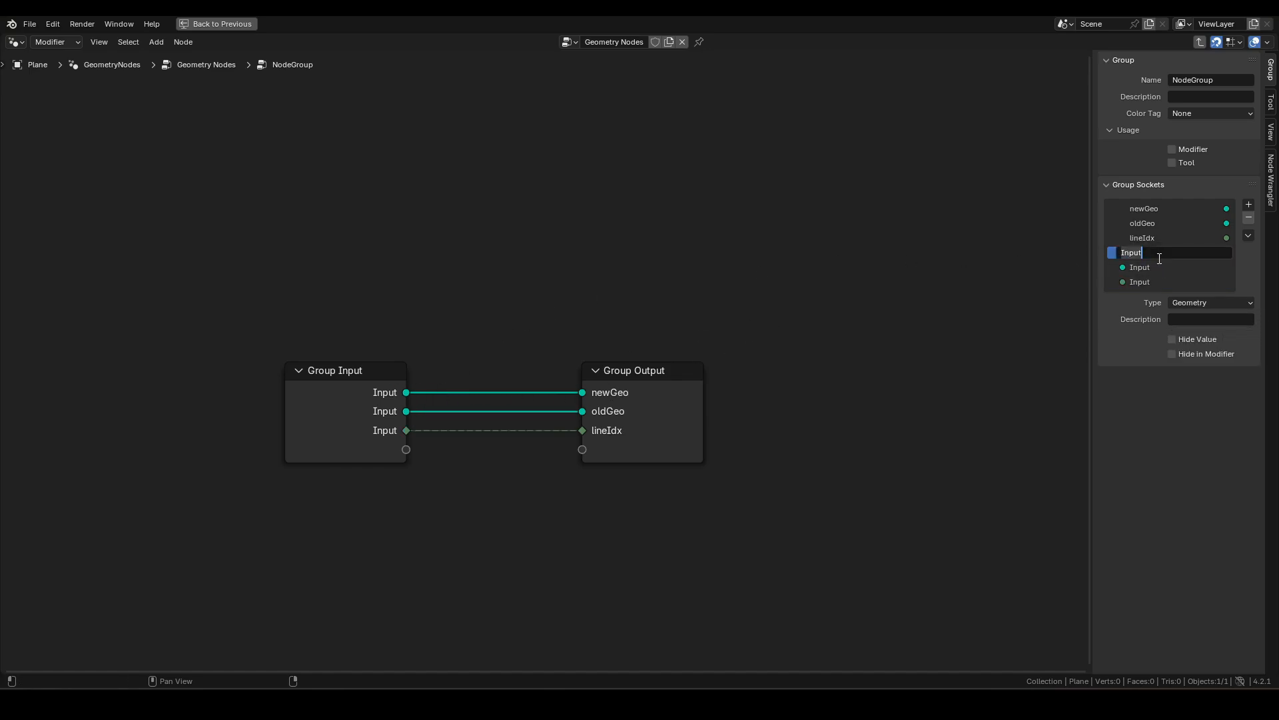
type("newGeo")
key("Return")
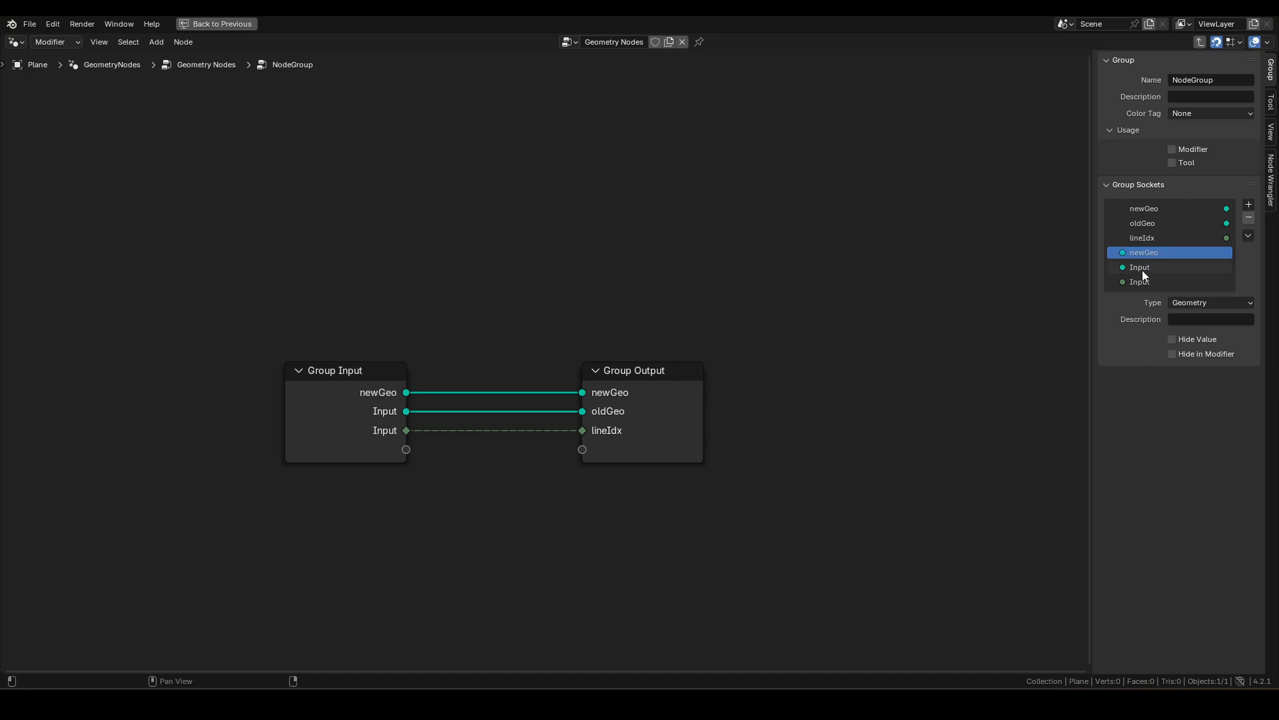
double_click(1142, 270)
type("oldGeo")
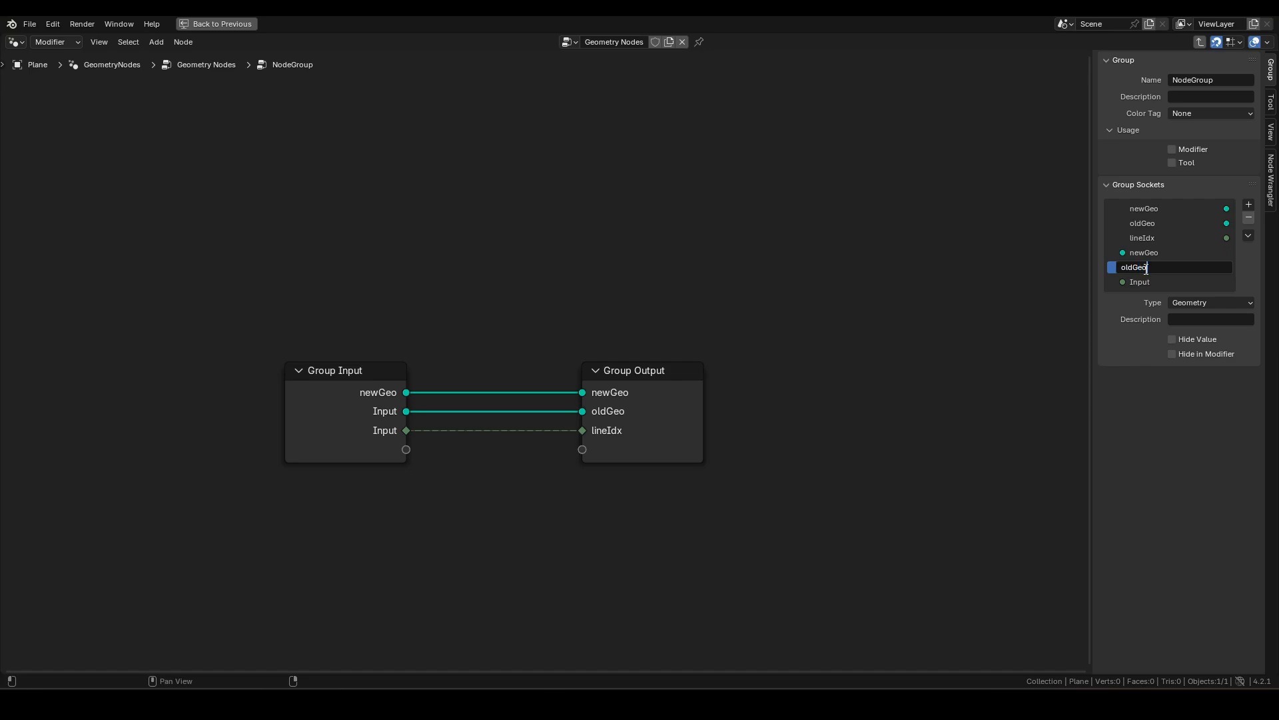
key("Return")
double_click(1153, 281)
type("lineIdx")
key("Return")
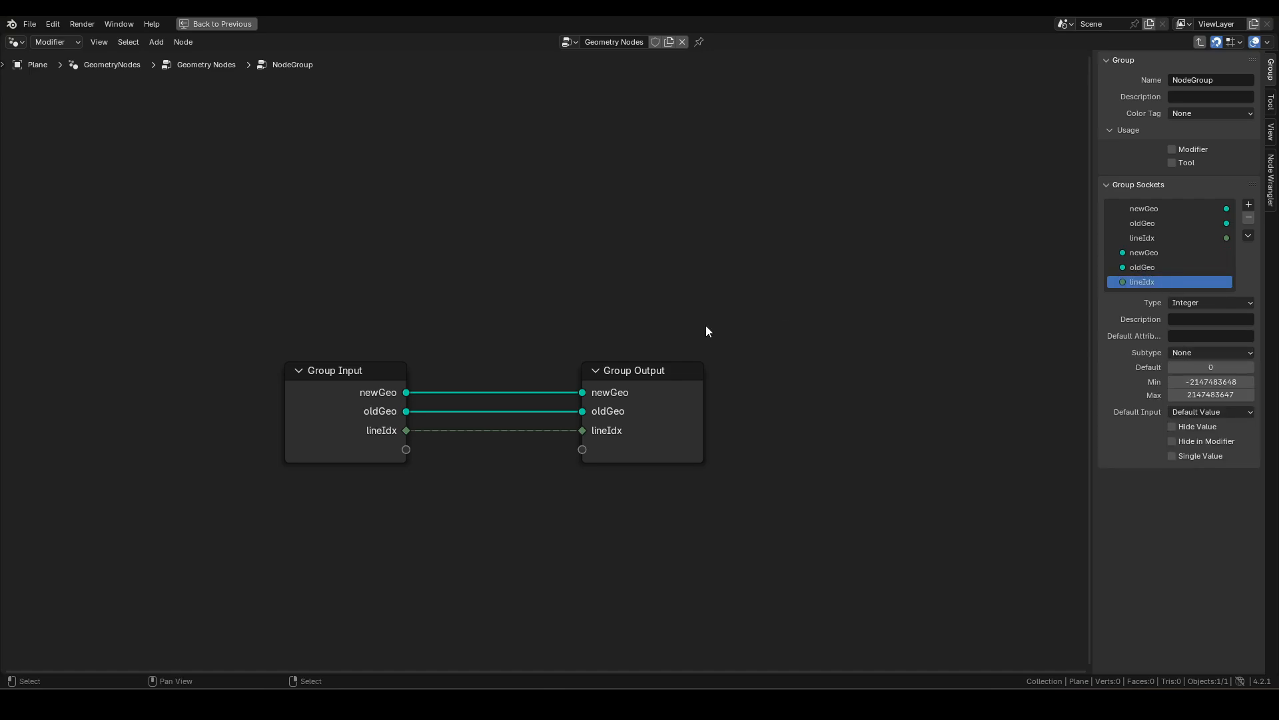
key("Tab")
Place the node group directly below State Controller and rename it execS0.
left_click_drag(568, 338, 403, 255)
middle_click_drag(507, 196, 523, 274)
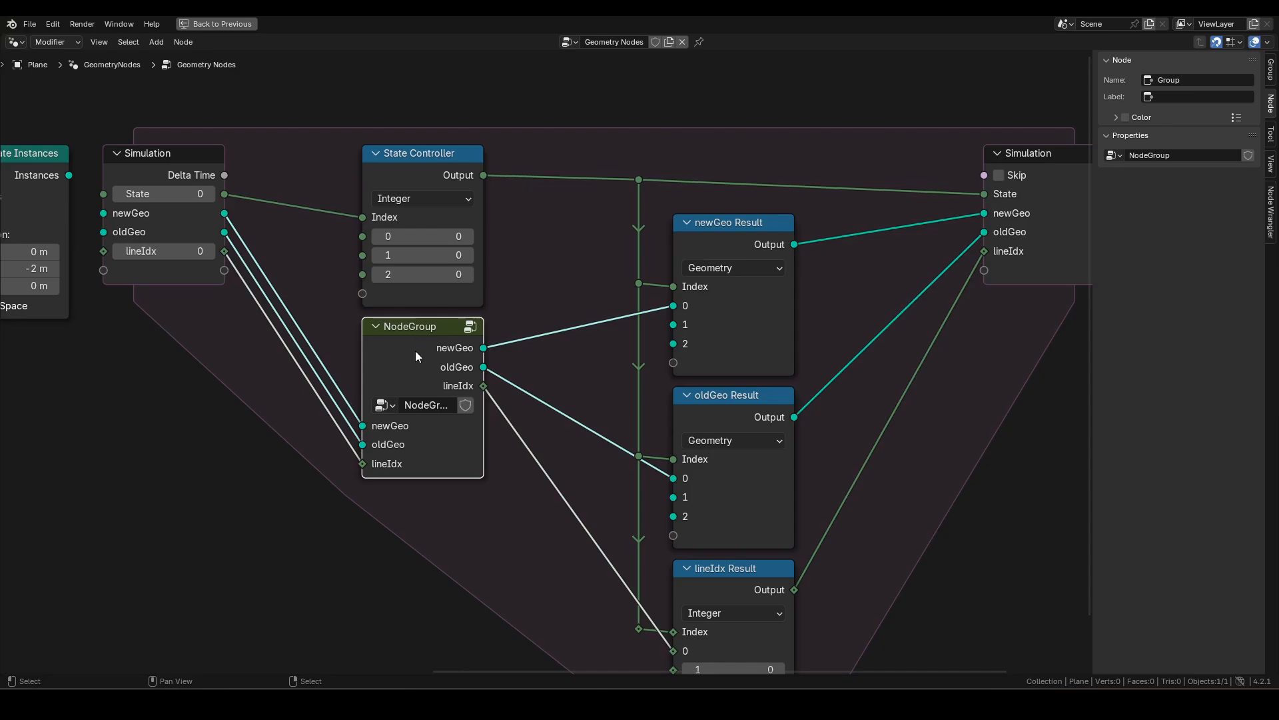
double_click(417, 405)
type("execS0")
key("Return")
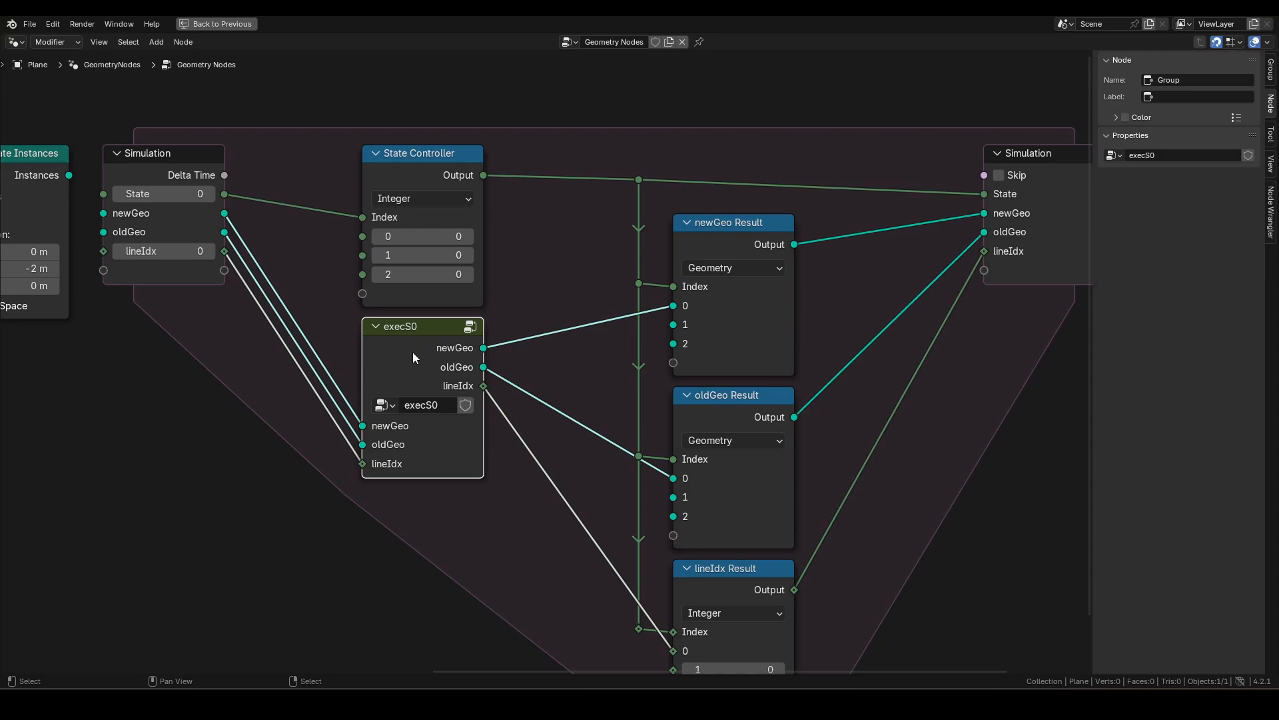
Duplicate execS0 straight below with its input links kept, make the copy single-user and rename it execS1.
key("shift+d")
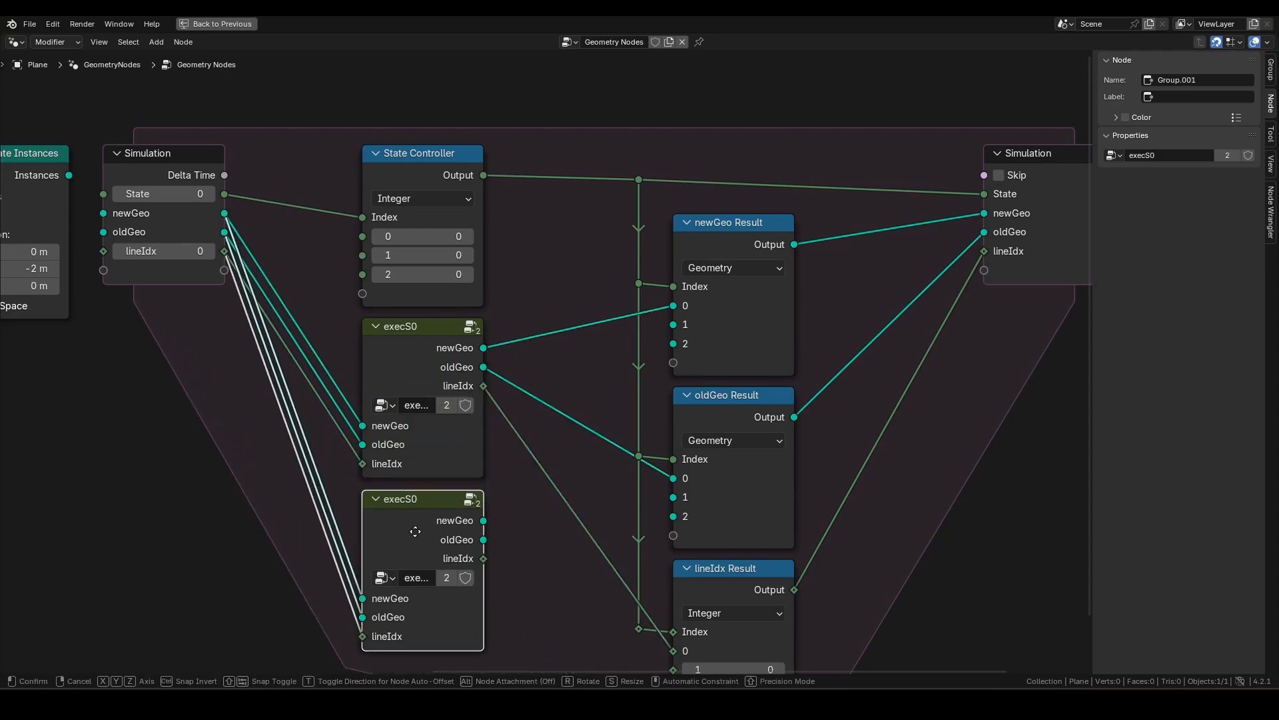
key("y")
left_click(415, 531)
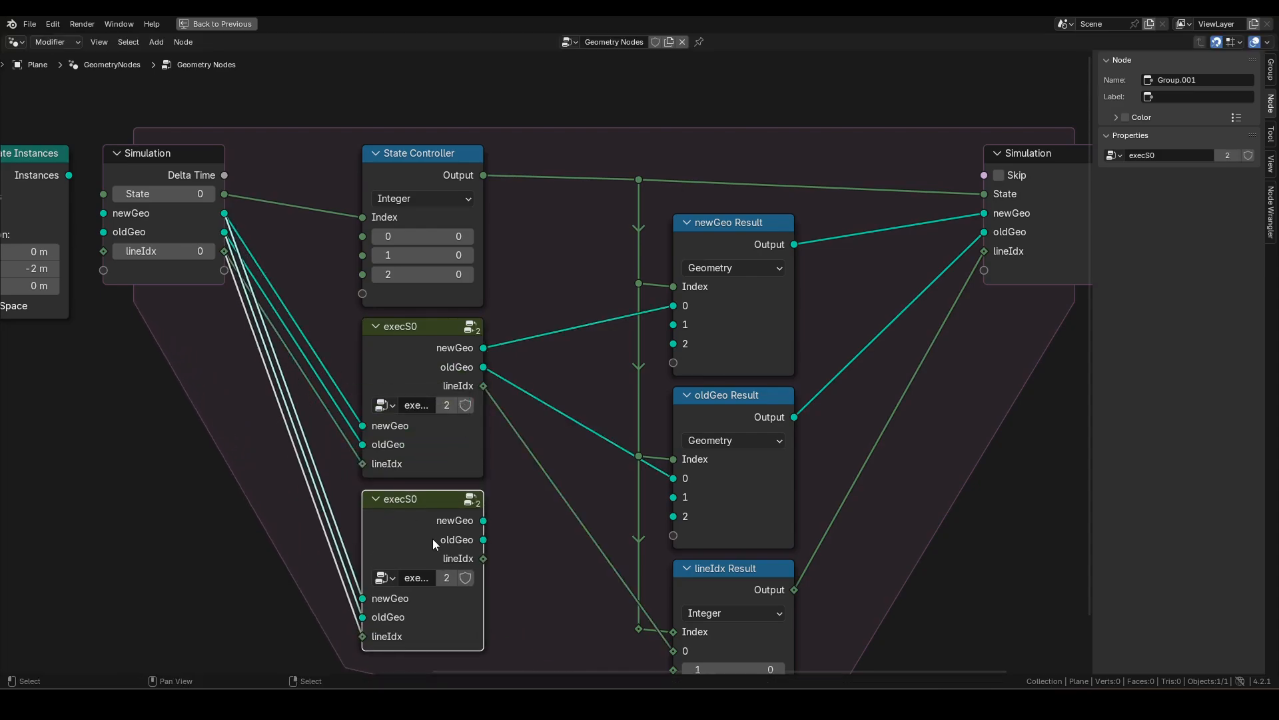
middle_click_drag(514, 542, 522, 486)
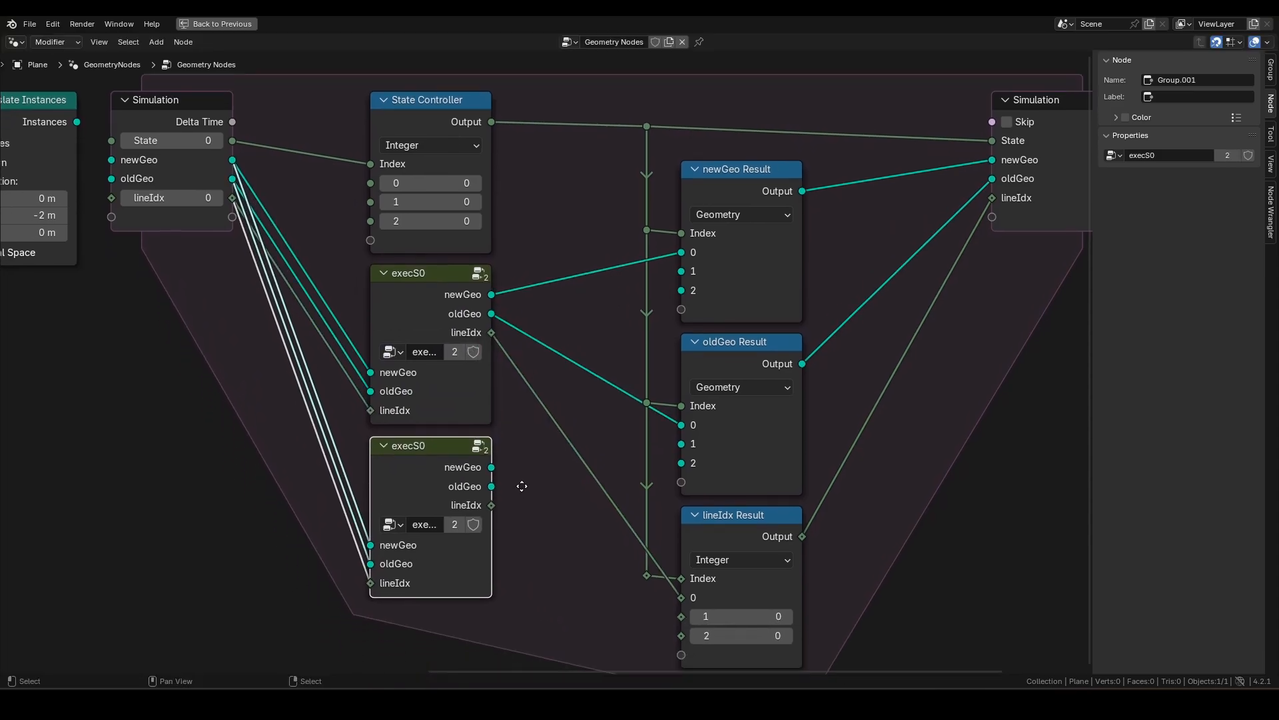
left_click(455, 525)
left_click(446, 525)
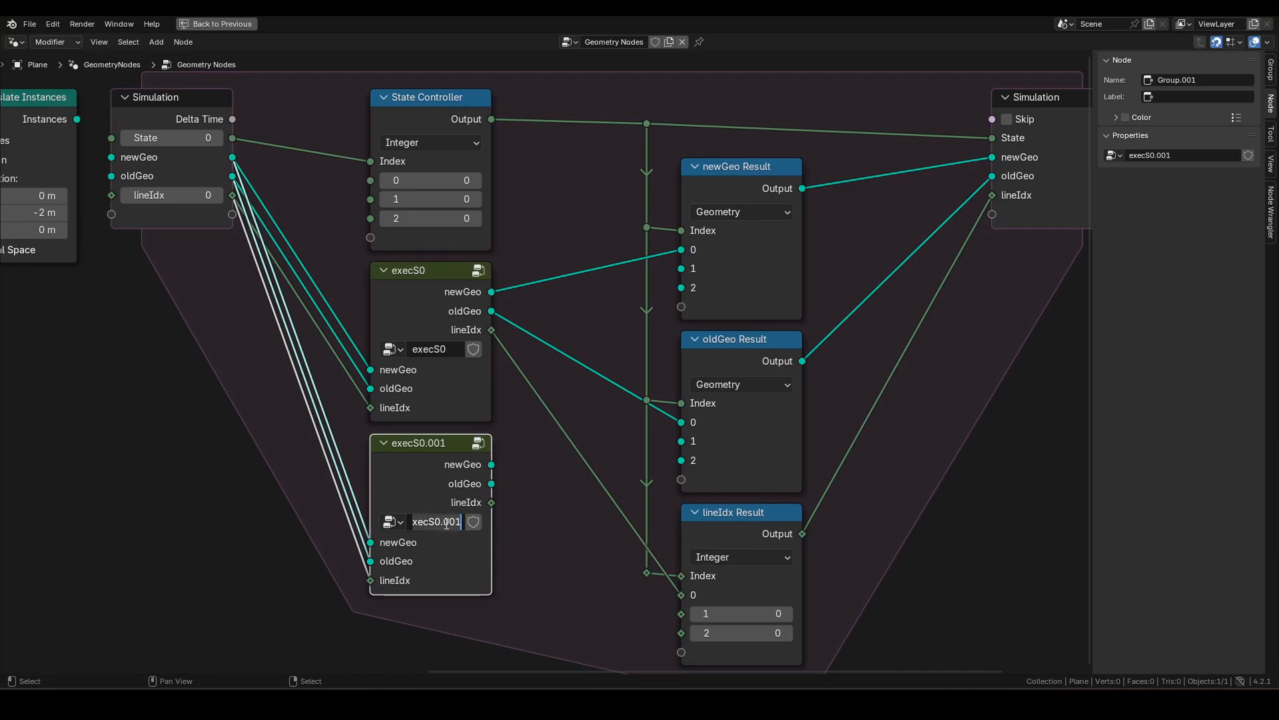
left_click_drag(434, 523, 490, 522)
type("1")
key("Return")
Duplicate execS1 straight below with its input links kept, make the copy single-user and rename it execS2.
key("shift+d")
key("y")
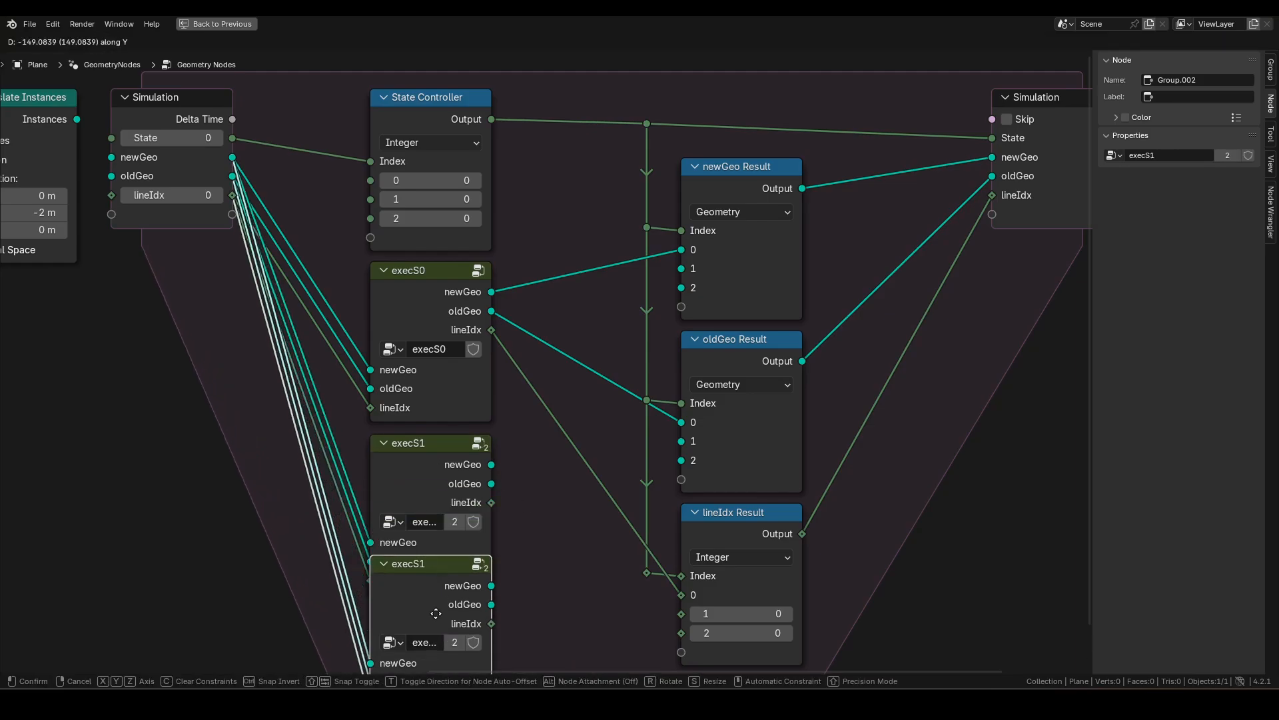
left_click(438, 619)
middle_click_drag(460, 588, 490, 391)
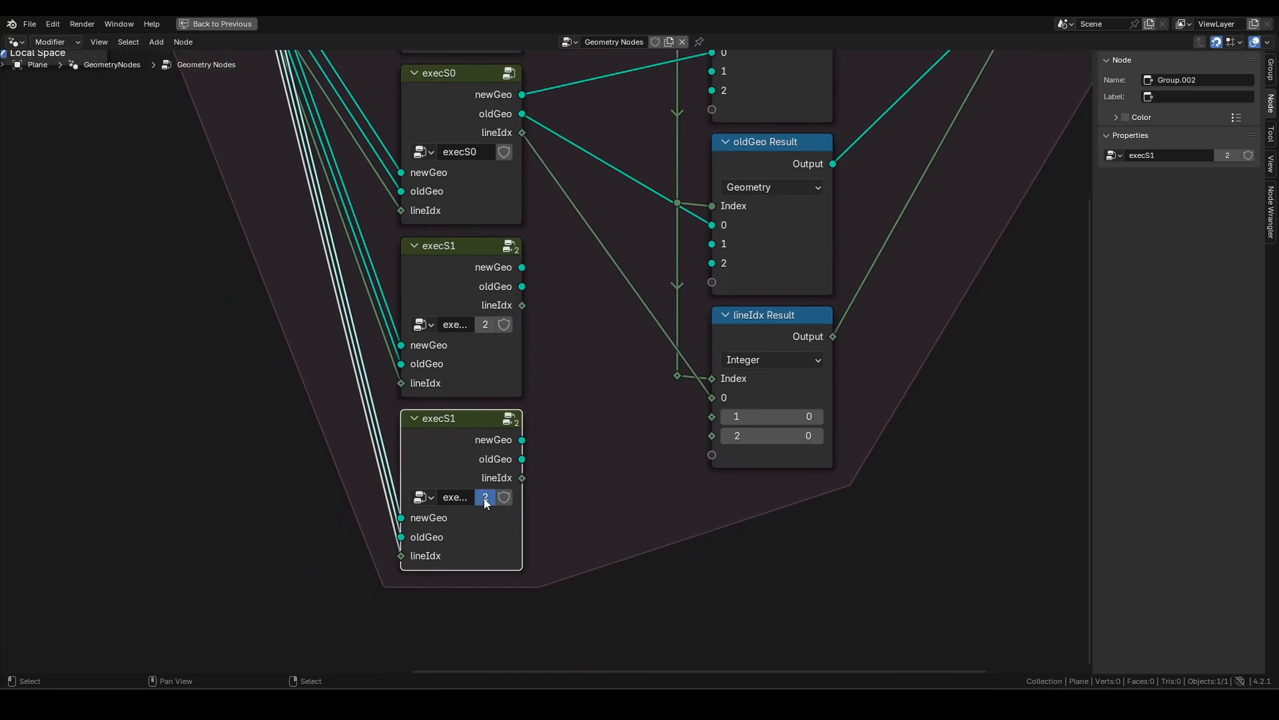
left_click(484, 497)
double_click(470, 498)
left_click_drag(467, 499, 578, 498)
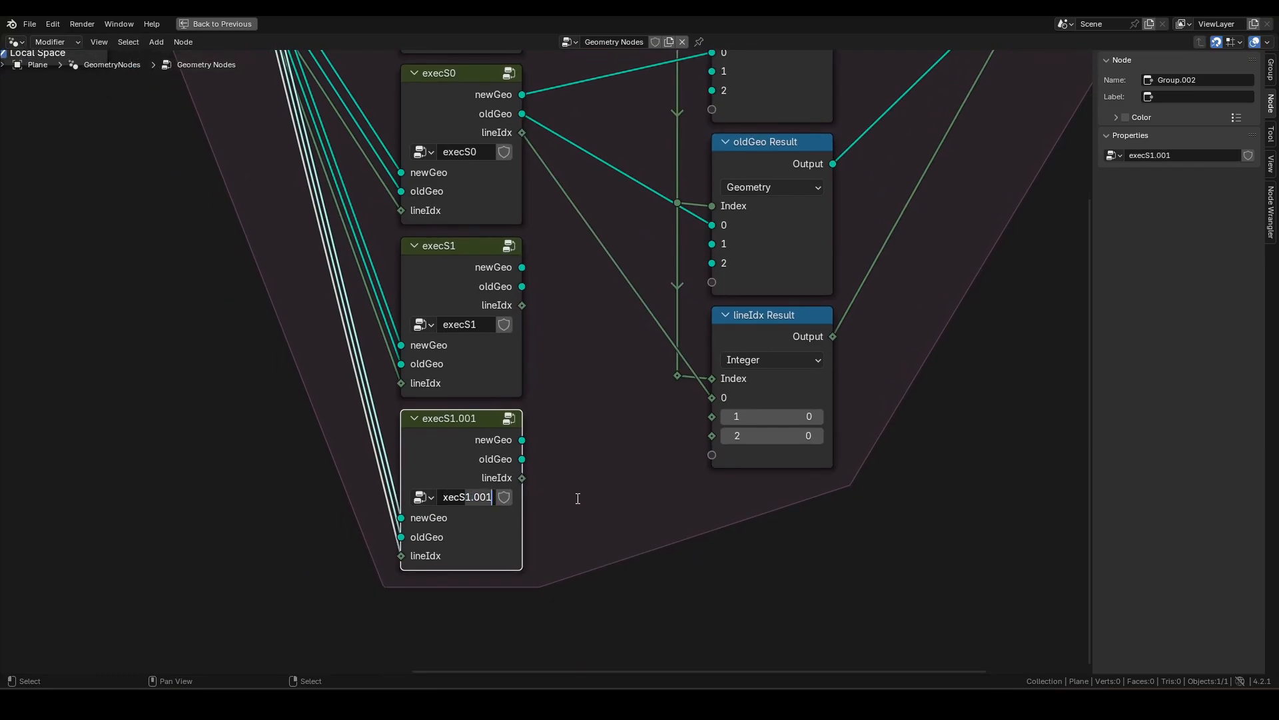
type("2")
key("Return")
middle_click_drag(573, 423, 544, 593)
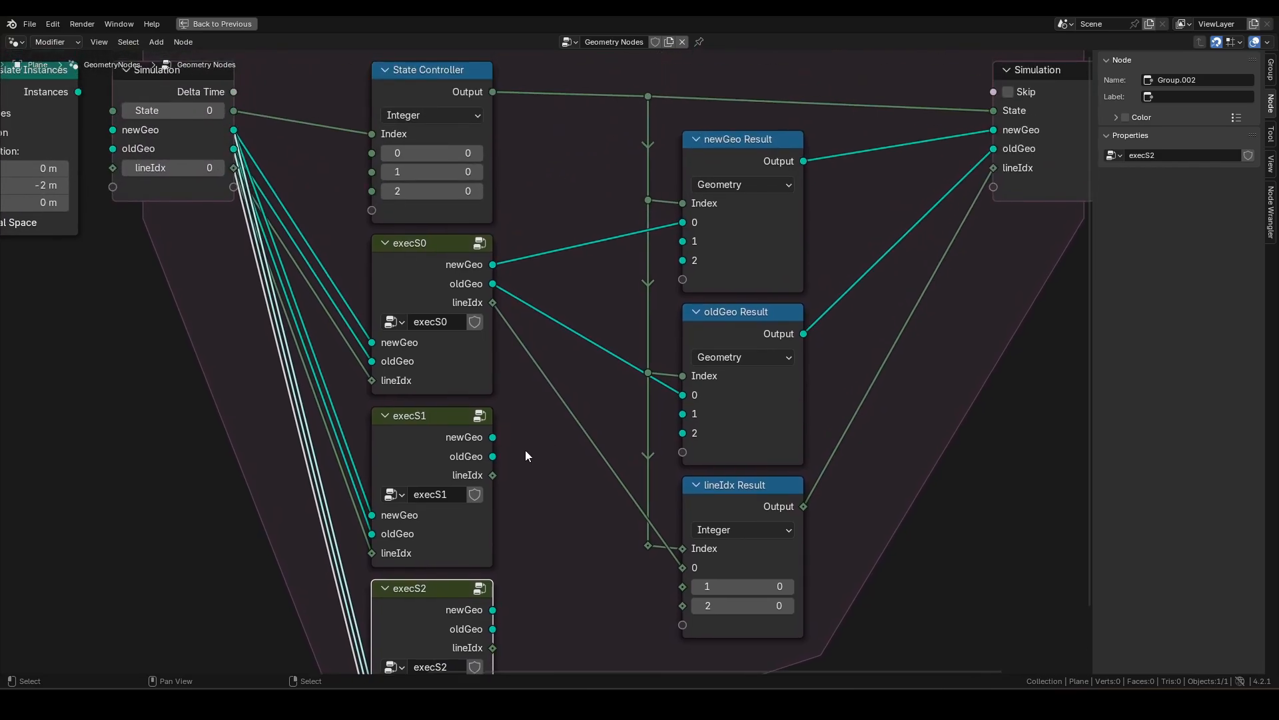
Connect execS1's newGeo, oldGeo and lineIdx outputs to socket 1 of the matching newGeo, oldGeo and lineIdx Result nodes.
left_click(434, 439)
left_click_drag(493, 437, 683, 241)
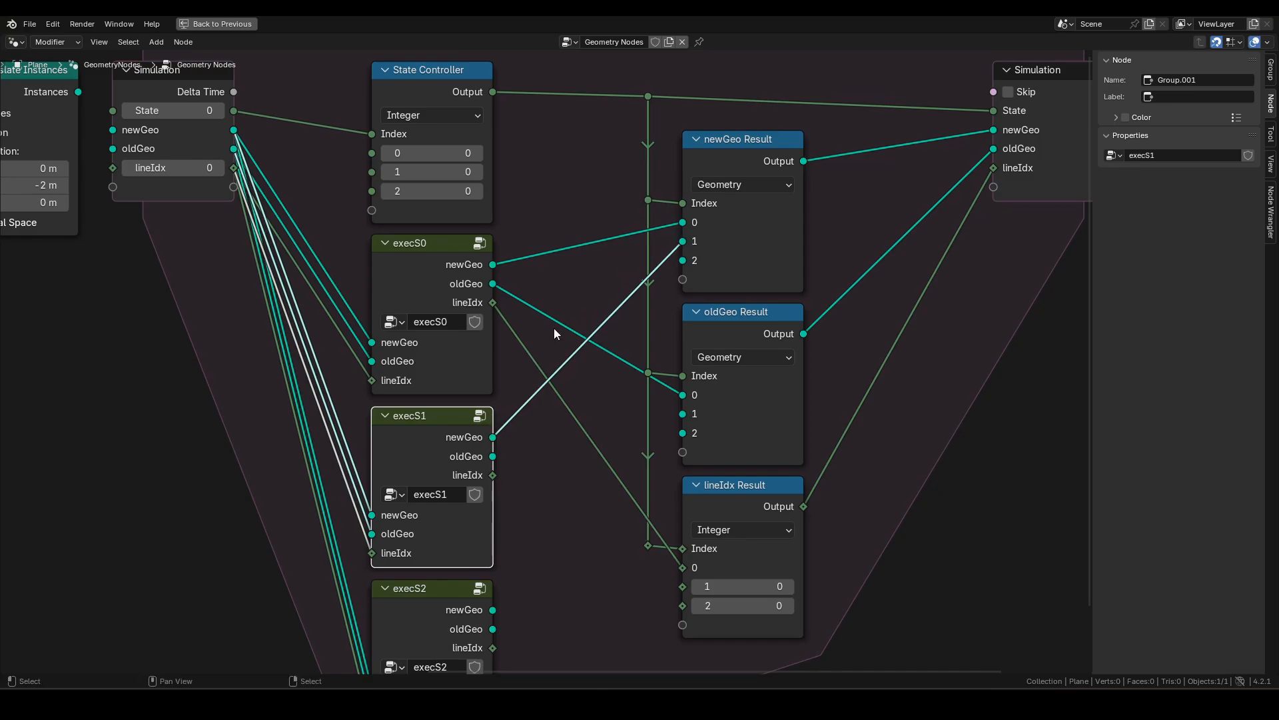
left_click_drag(493, 456, 691, 412)
left_click_drag(496, 476, 683, 586)
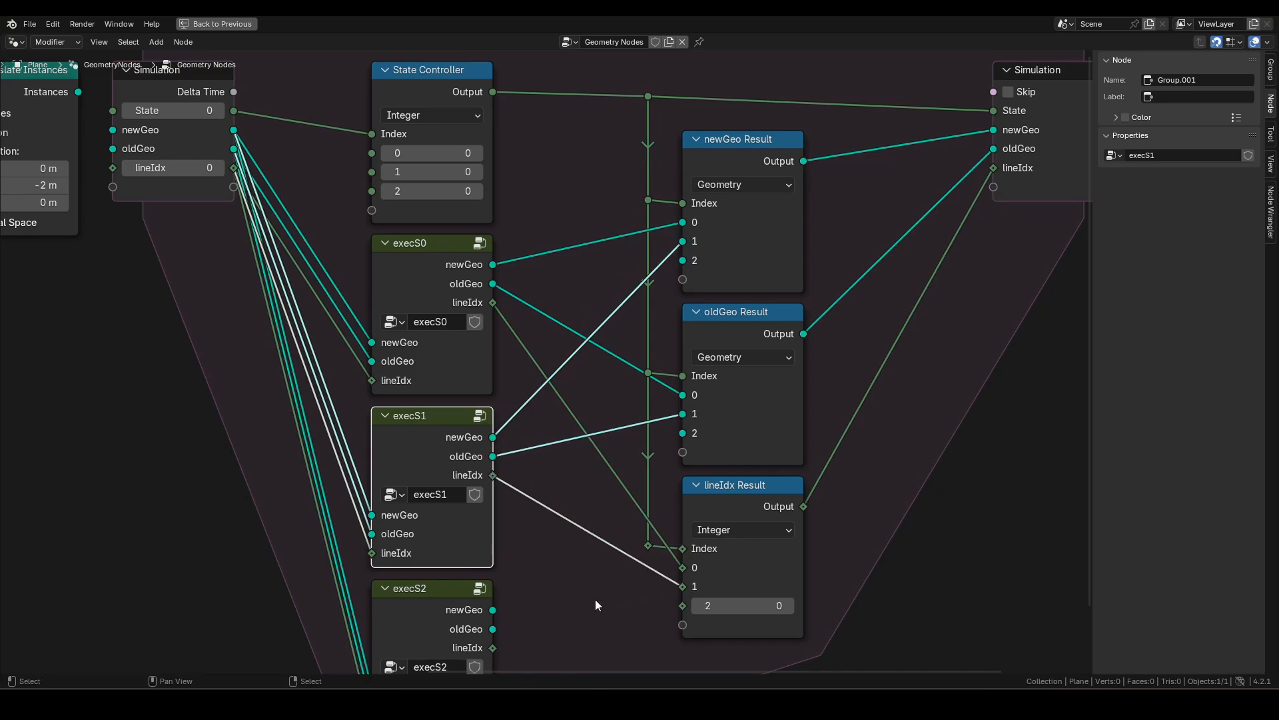
Connect execS2's newGeo, oldGeo and lineIdx outputs to socket 2 of the matching newGeo, oldGeo and lineIdx Result nodes.
scroll(591, 471, "down", 3, "shift")
left_click_drag(499, 510, 689, 158)
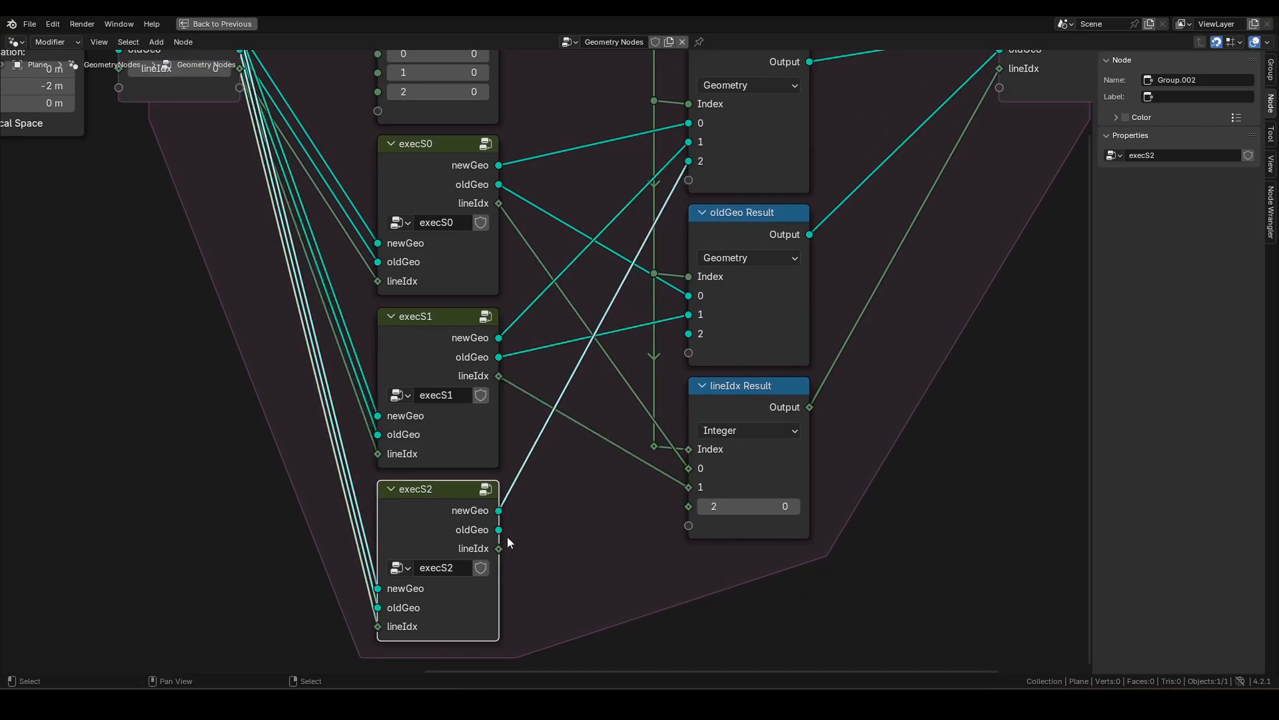
left_click_drag(499, 530, 689, 333)
left_click_drag(499, 547, 693, 506)
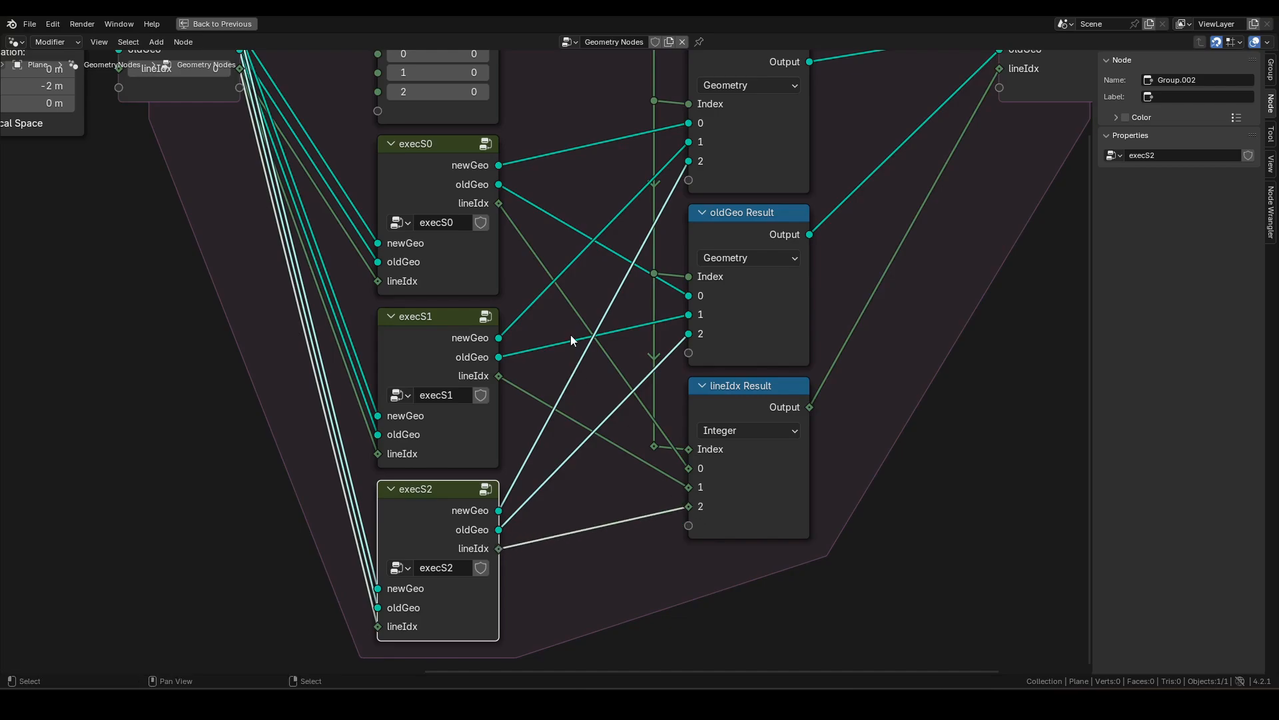
Review the simulation zone's wiring, examining State Controller, the execS groups, the Result nodes and the unconnected simulation inputs.
middle_click_drag(570, 337, 585, 403)
scroll(605, 354, "down", 1)
middle_click_drag(601, 291, 758, 433)
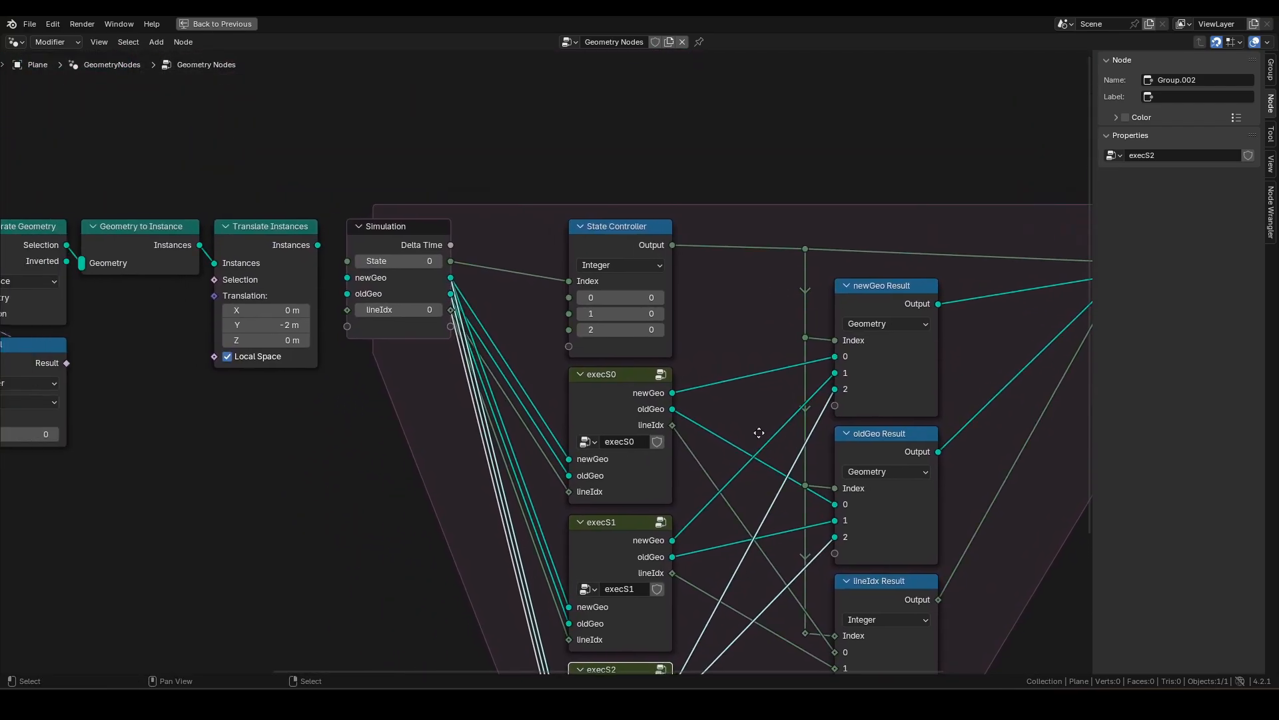
scroll(585, 334, "down", 1)
middle_click_drag(707, 344, 627, 272)
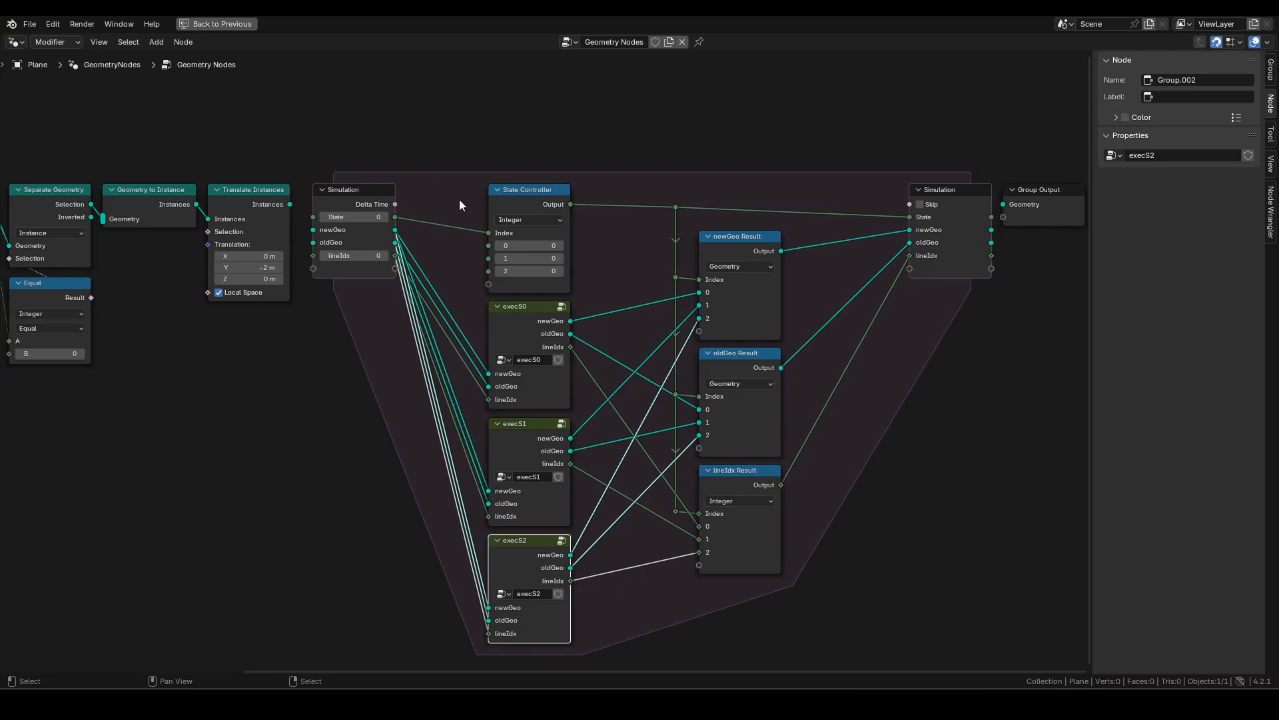
scroll(462, 199, "up", 4)
middle_click_drag(481, 246, 503, 369)
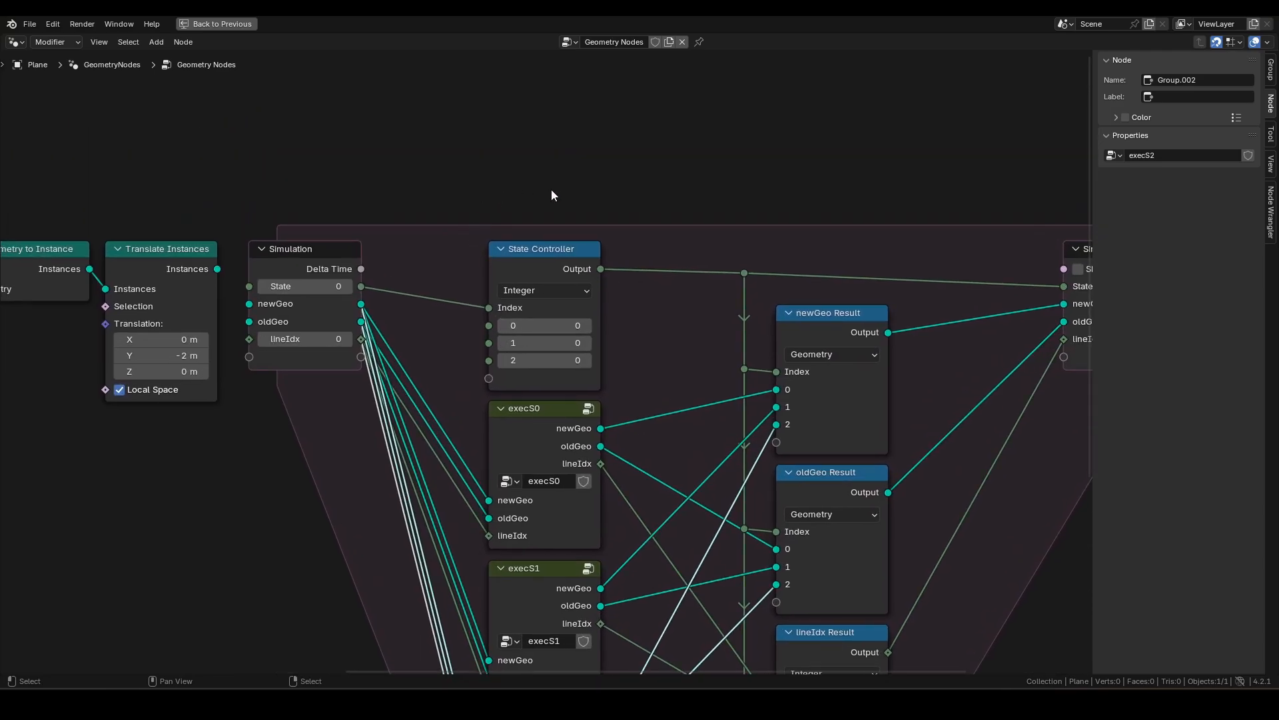
left_click(507, 249)
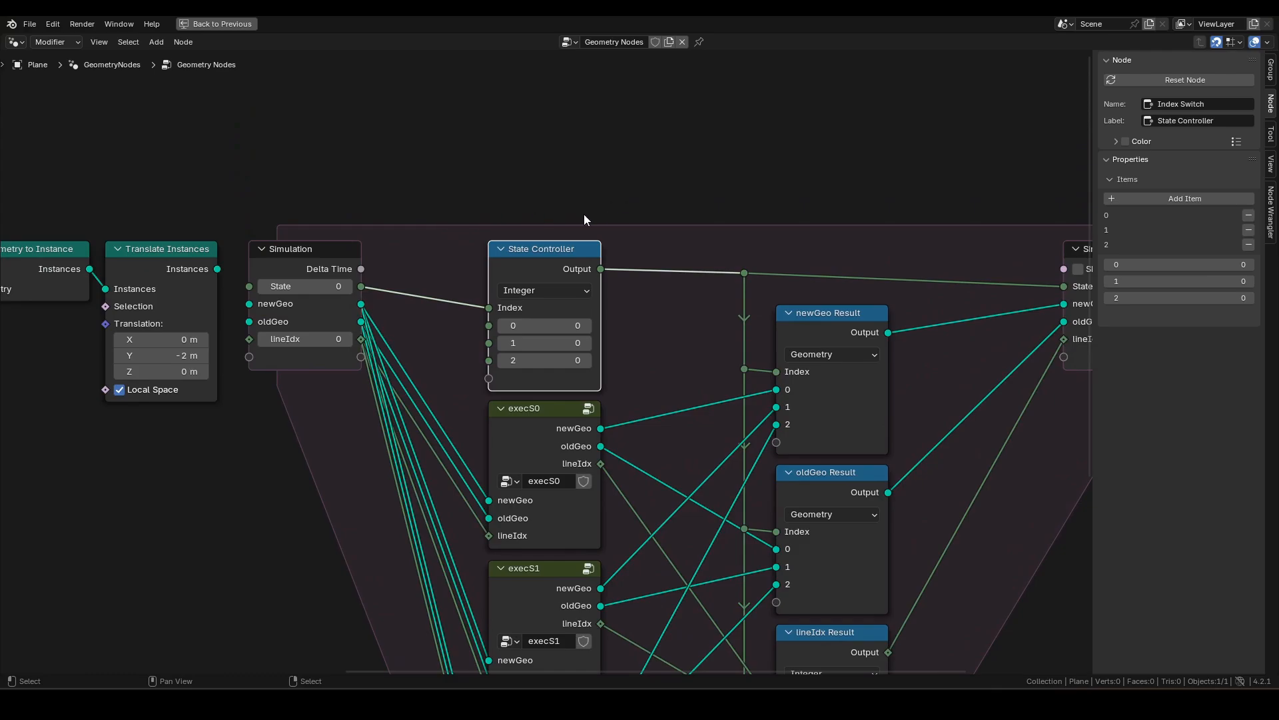
middle_click_drag(558, 615, 550, 561)
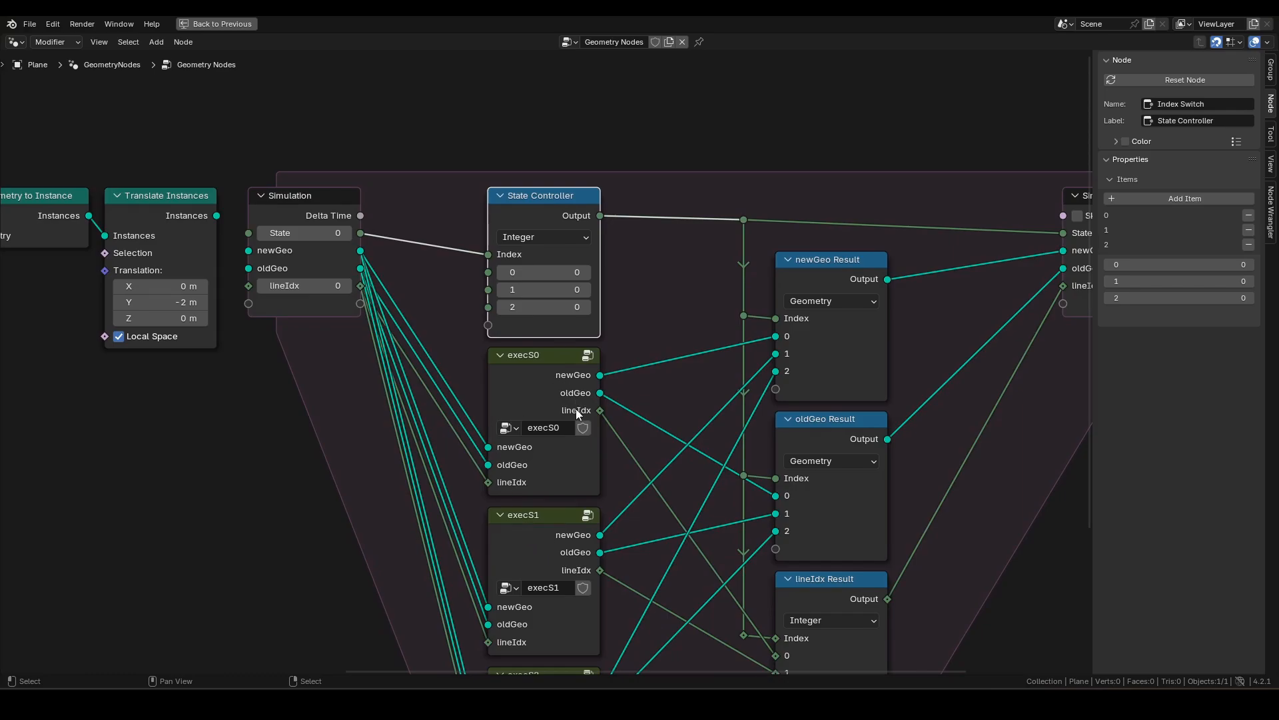
scroll(481, 379, "down", 2)
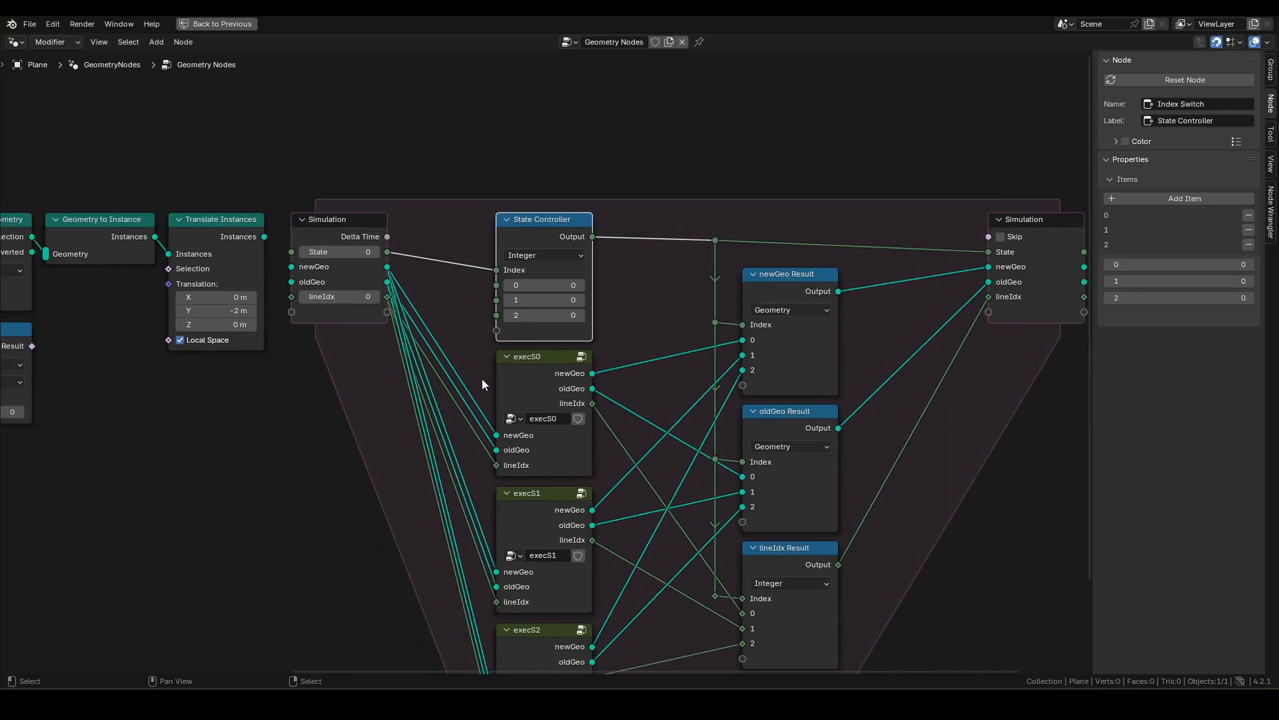
middle_click_drag(487, 382, 623, 379)
middle_click_drag(400, 387, 442, 473)
scroll(383, 433, "up", 5)
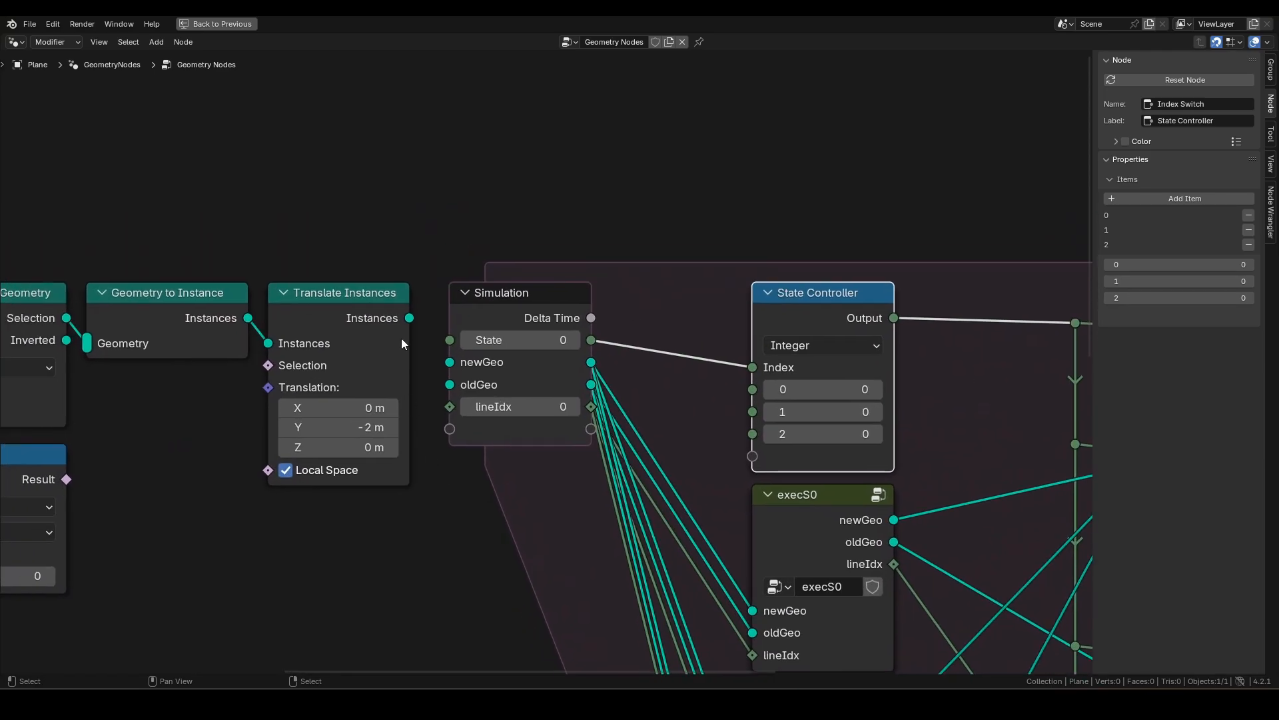
Connect the Translate Instances output to the newGeo input of the simulation zone.
left_click(332, 307)
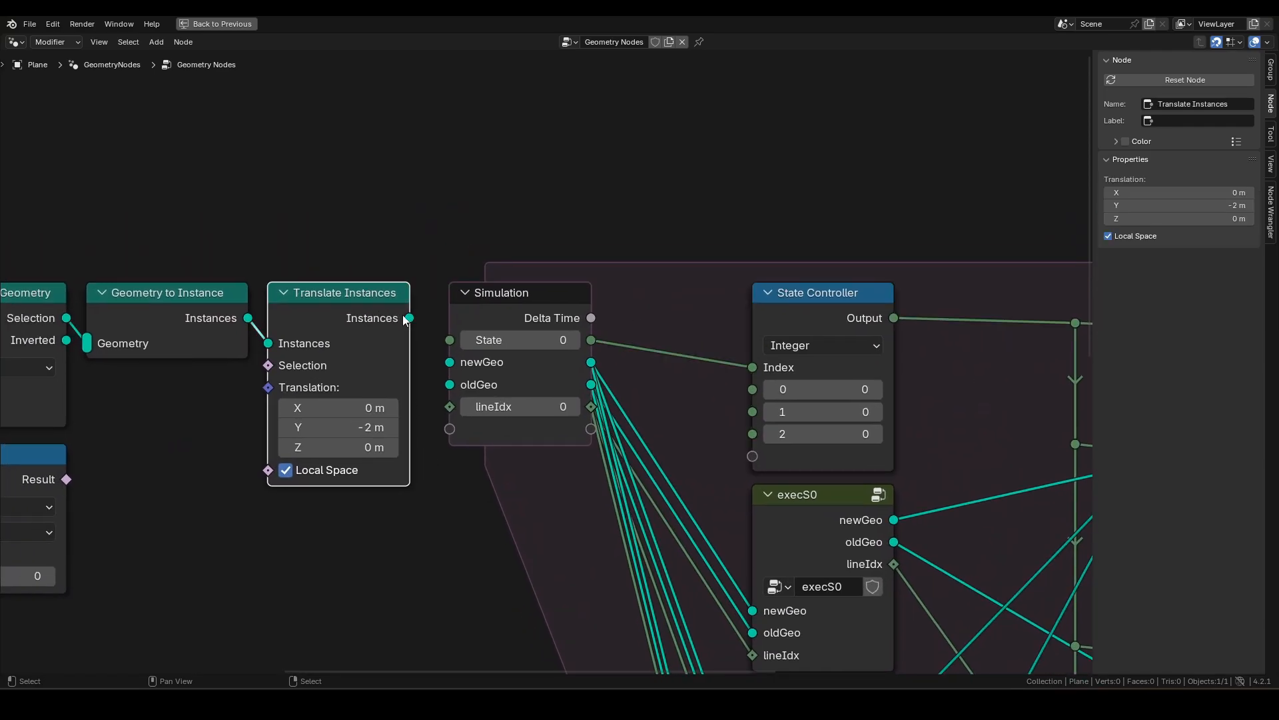
left_click_drag(409, 318, 459, 365)
Combine the simulation's newGeo and oldGeo outputs in a Join Geometry node and feed the joined geometry into Group Output.
scroll(977, 467, "down", 4)
middle_click_drag(1005, 446, 286, 458)
left_click_drag(685, 335, 859, 341)
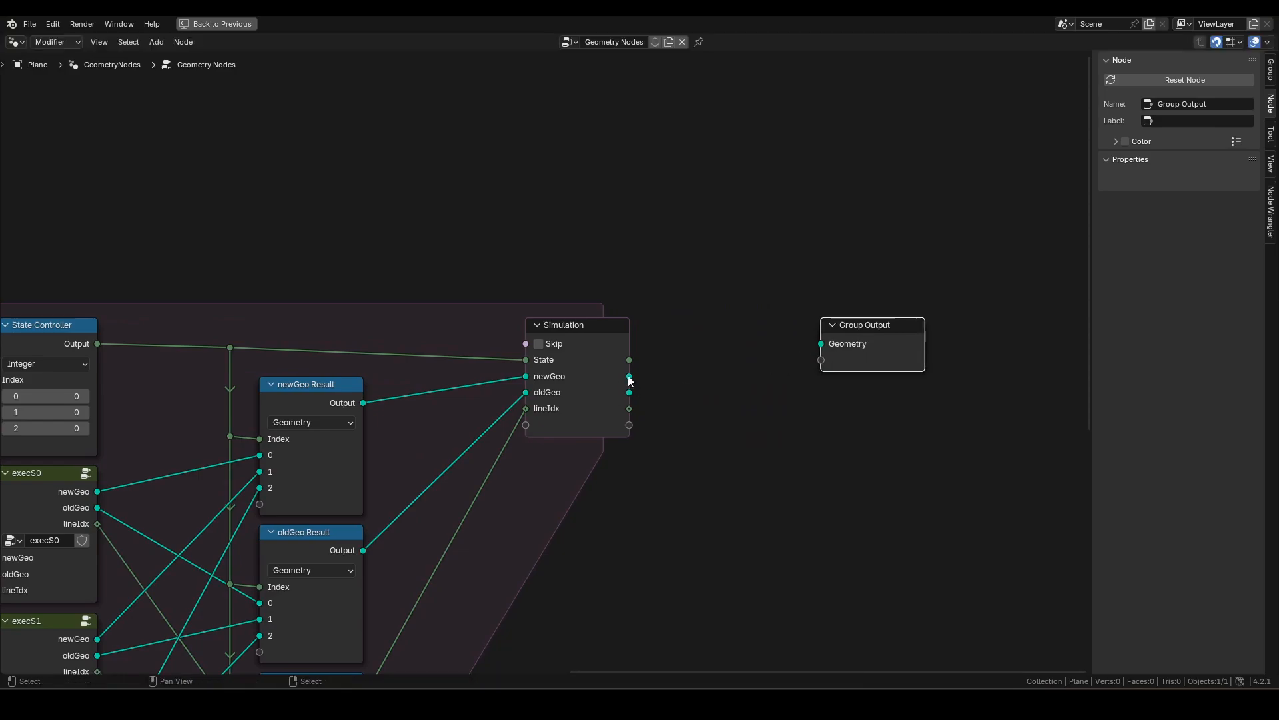
left_click_drag(630, 377, 706, 350)
type("join")
key("Return")
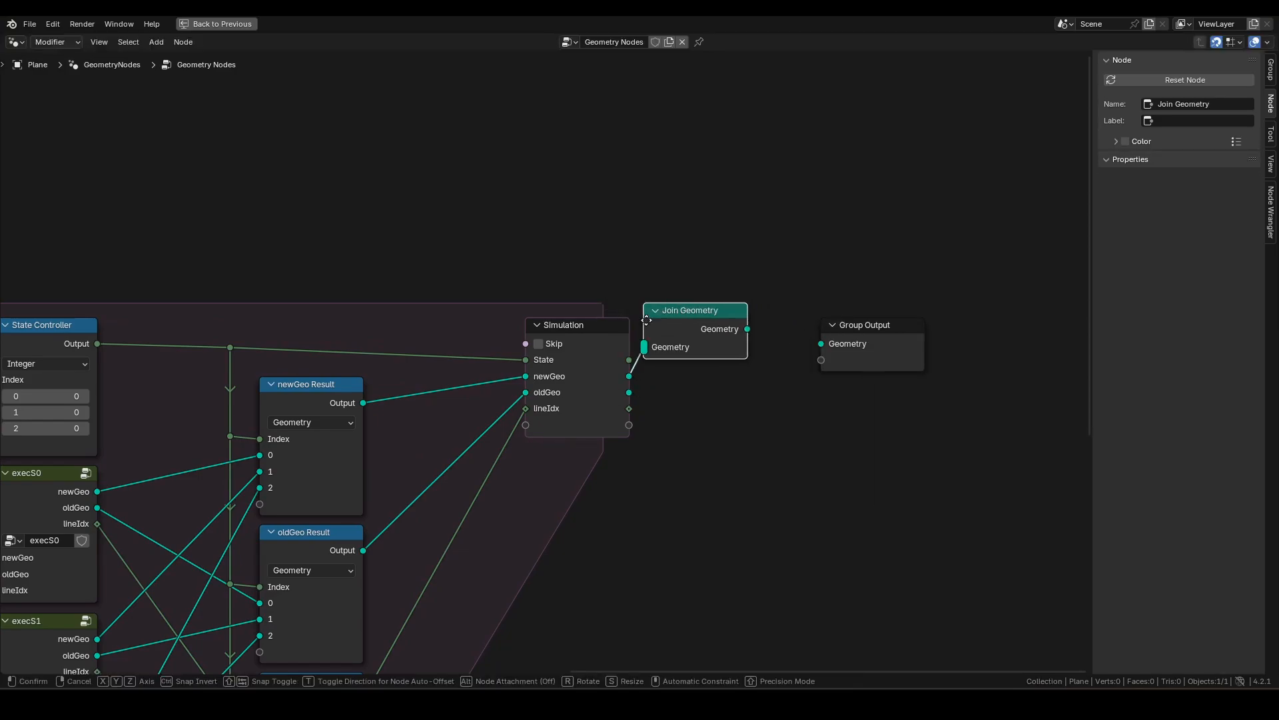
left_click(658, 333)
left_click_drag(629, 392, 666, 366)
left_click_drag(762, 343, 842, 329)
Return to the full workspace layout and open the execS0 node group for editing.
scroll(566, 212, "down", 3)
scroll(619, 213, "up", 2)
key("ctrl+space")
scroll(449, 367, "down", 3)
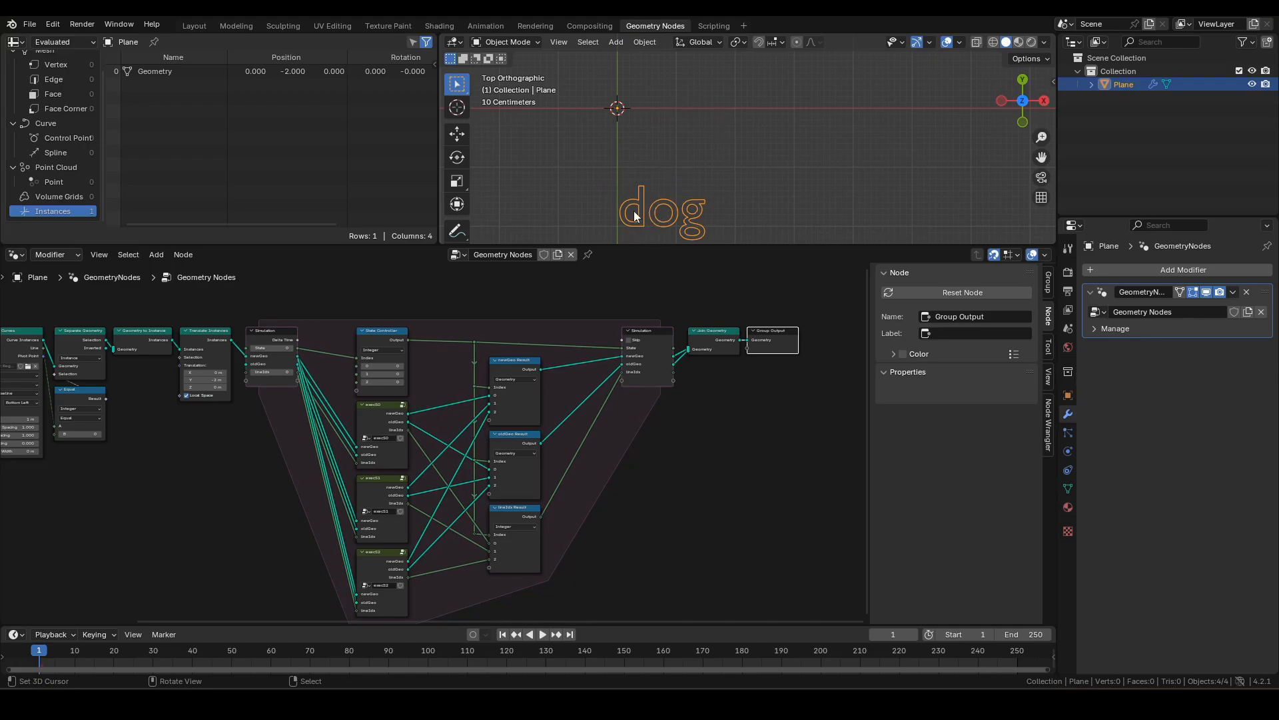
middle_click_drag(433, 348, 485, 346, "shift")
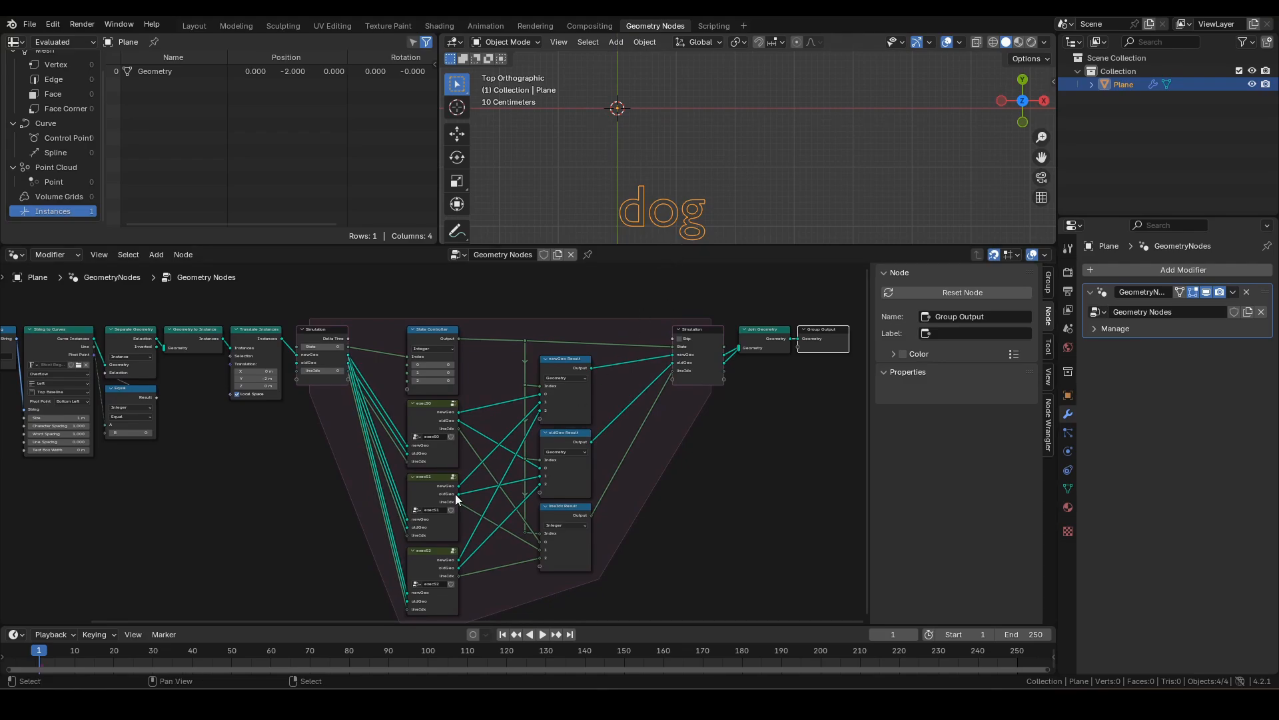
left_click(433, 422)
scroll(408, 439, "up", 2)
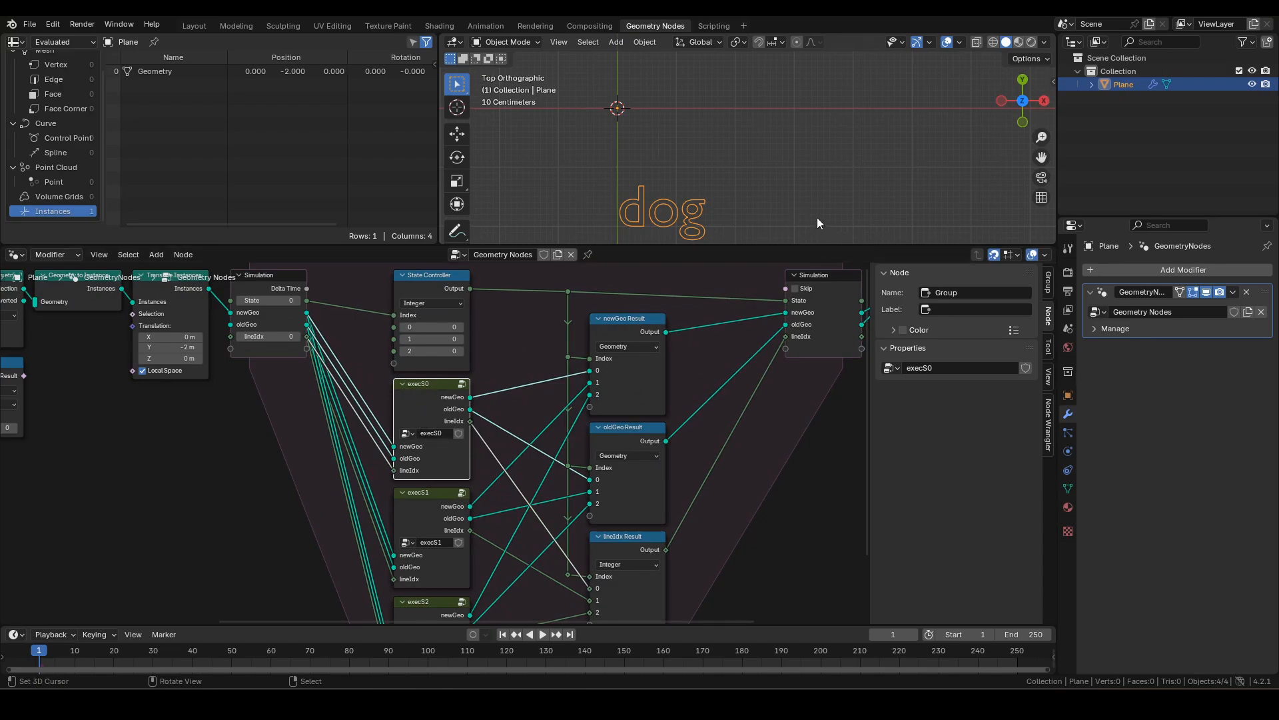
key("Tab")
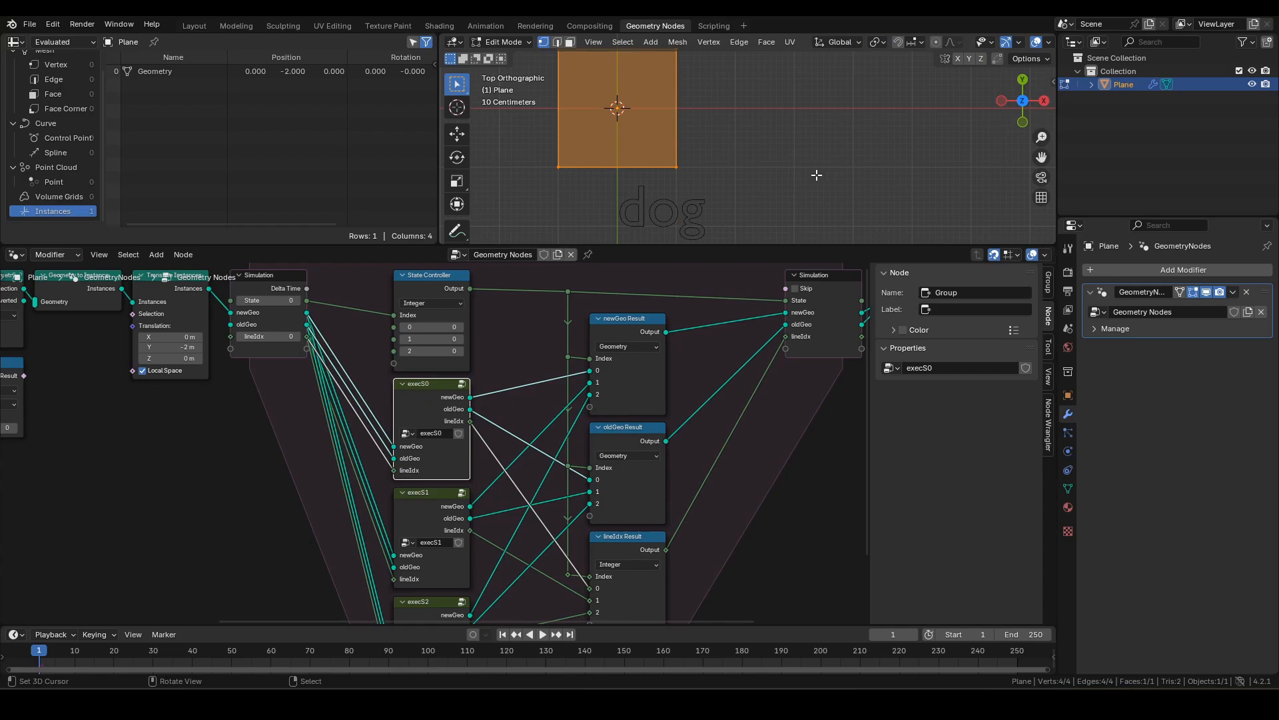
key("Tab")
key("Tab")
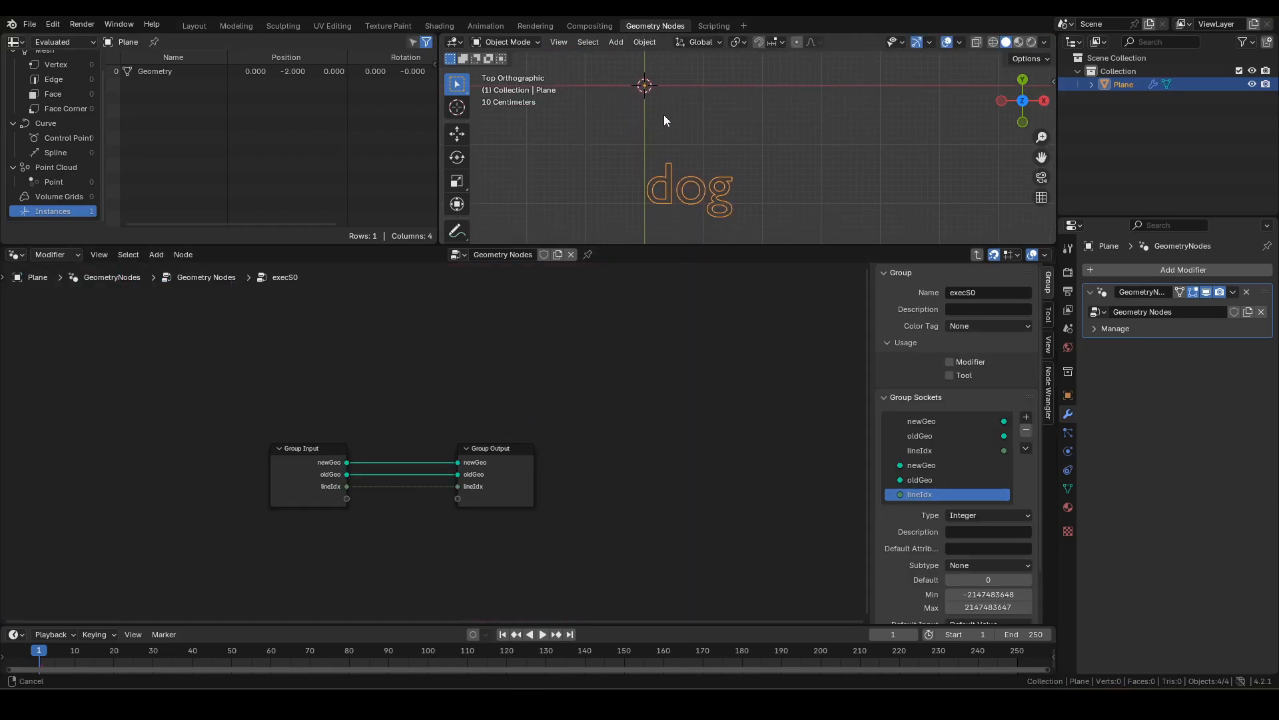
Annotate the enlarged top view with "new" beside the dog text, an upward arrow and a handwritten "dog" at the origin.
key("ctrl+space")
middle_click_drag(556, 408, 581, 391, "shift")
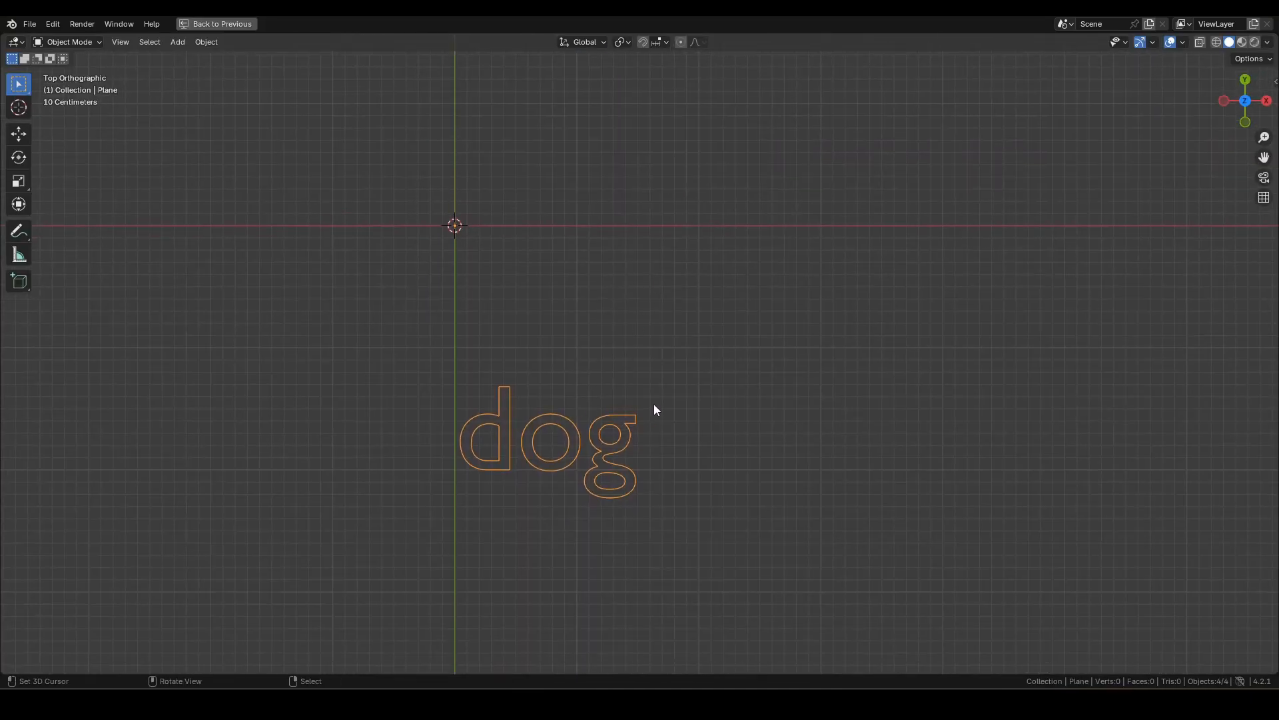
mouse_move(651, 384)
left_mouse_down()
mouse_move(662, 400)
mouse_move(705, 380)
left_mouse_up()
mouse_move(553, 404)
left_mouse_down()
mouse_move(562, 289)
mouse_move(547, 201)
mouse_move(564, 213)
mouse_move(536, 143)
mouse_move(526, 220)
left_mouse_up()
mouse_move(586, 173)
left_mouse_down()
mouse_move(577, 183)
mouse_move(602, 186)
mouse_move(661, 265)
left_mouse_up()
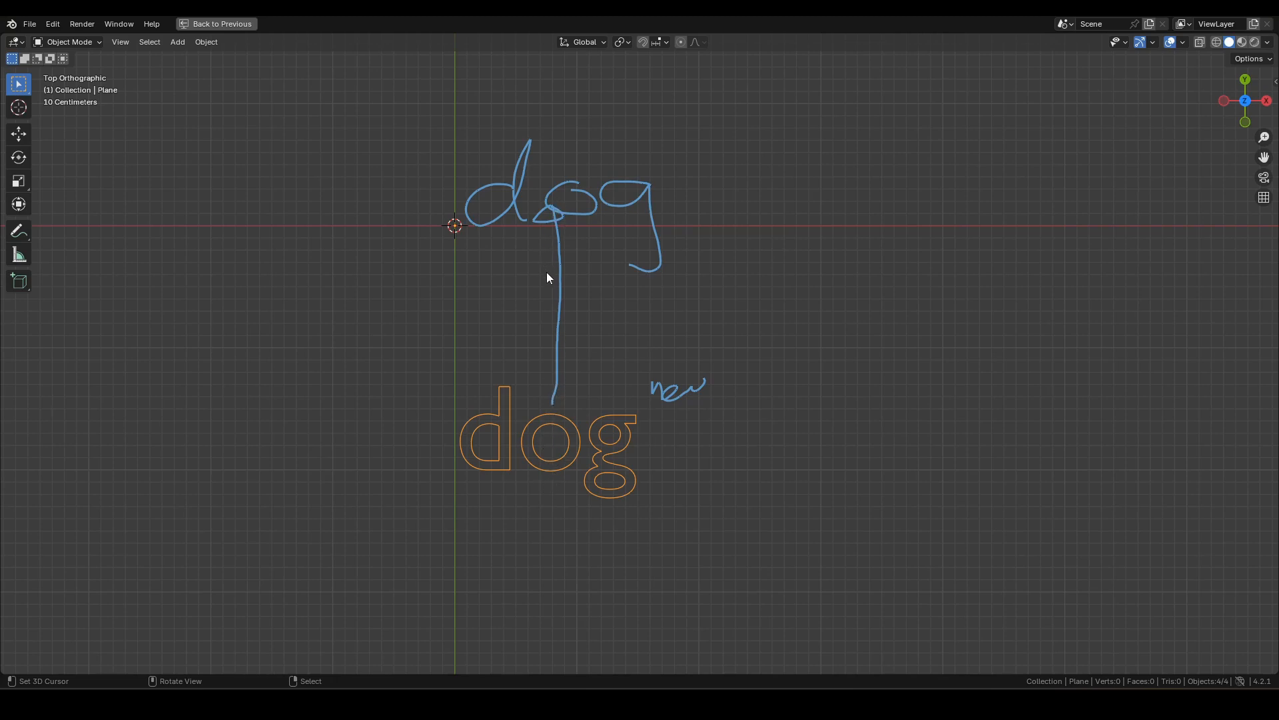
middle_click_drag(574, 299, 586, 358, "shift")
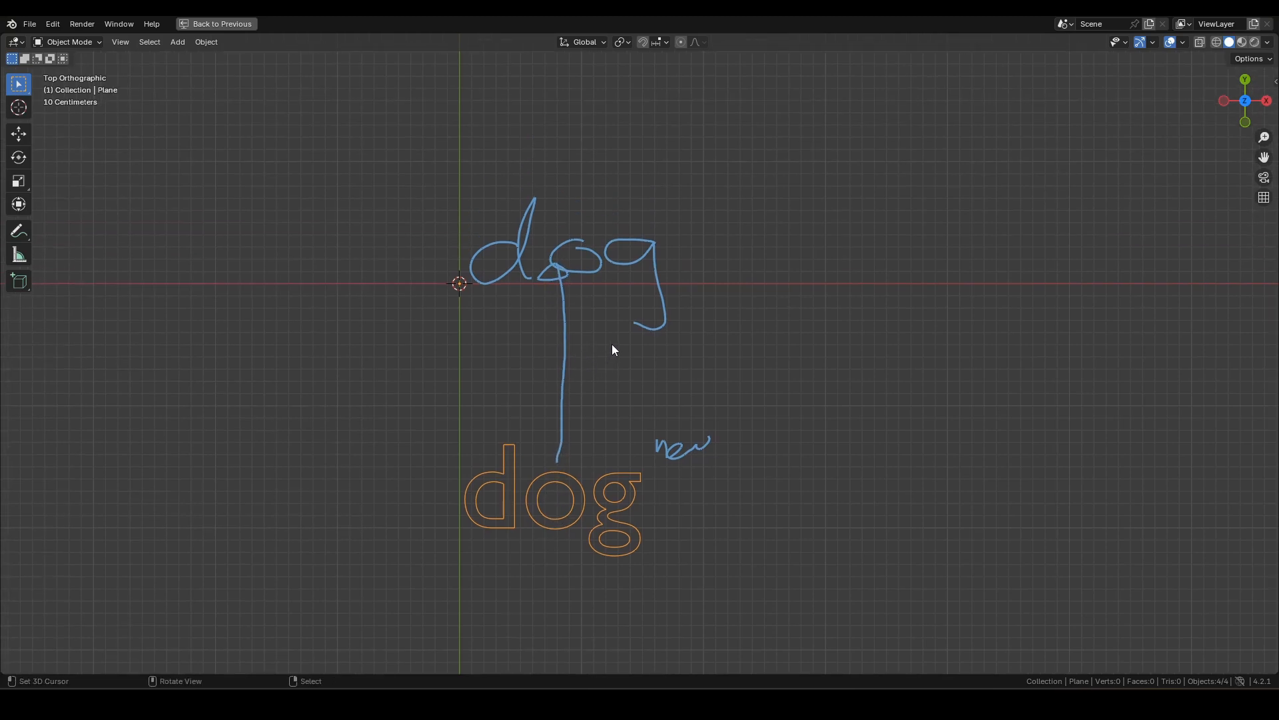
key("ctrl+space")
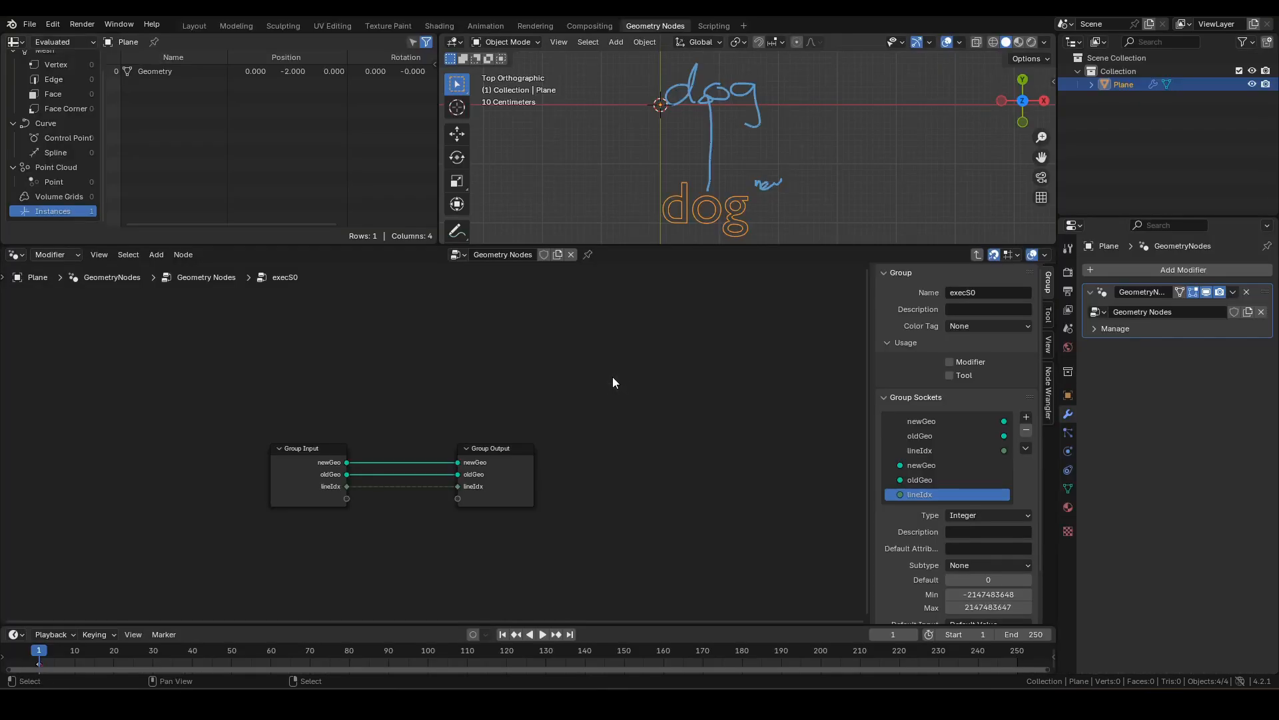
Place execS0's Group Input node directly beneath its Group Output node, keeping their links.
middle_click_drag(461, 438, 555, 492)
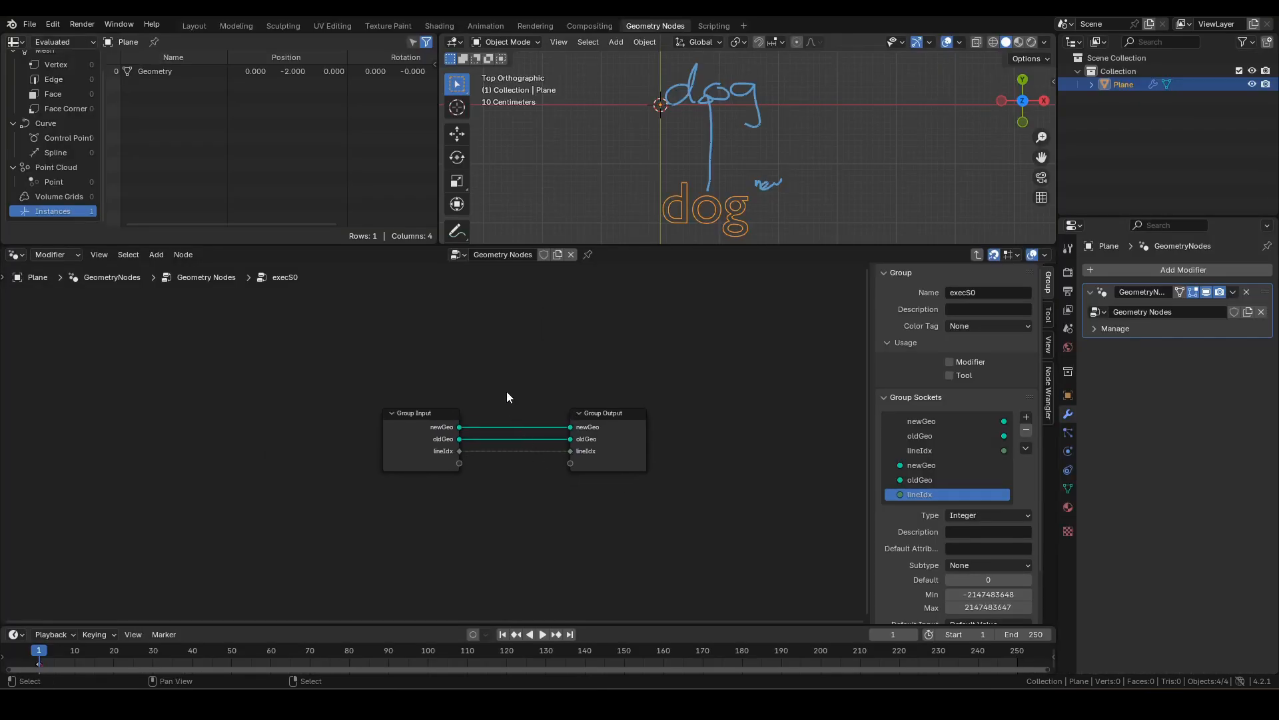
scroll(506, 418, "up", 3)
left_click(408, 412)
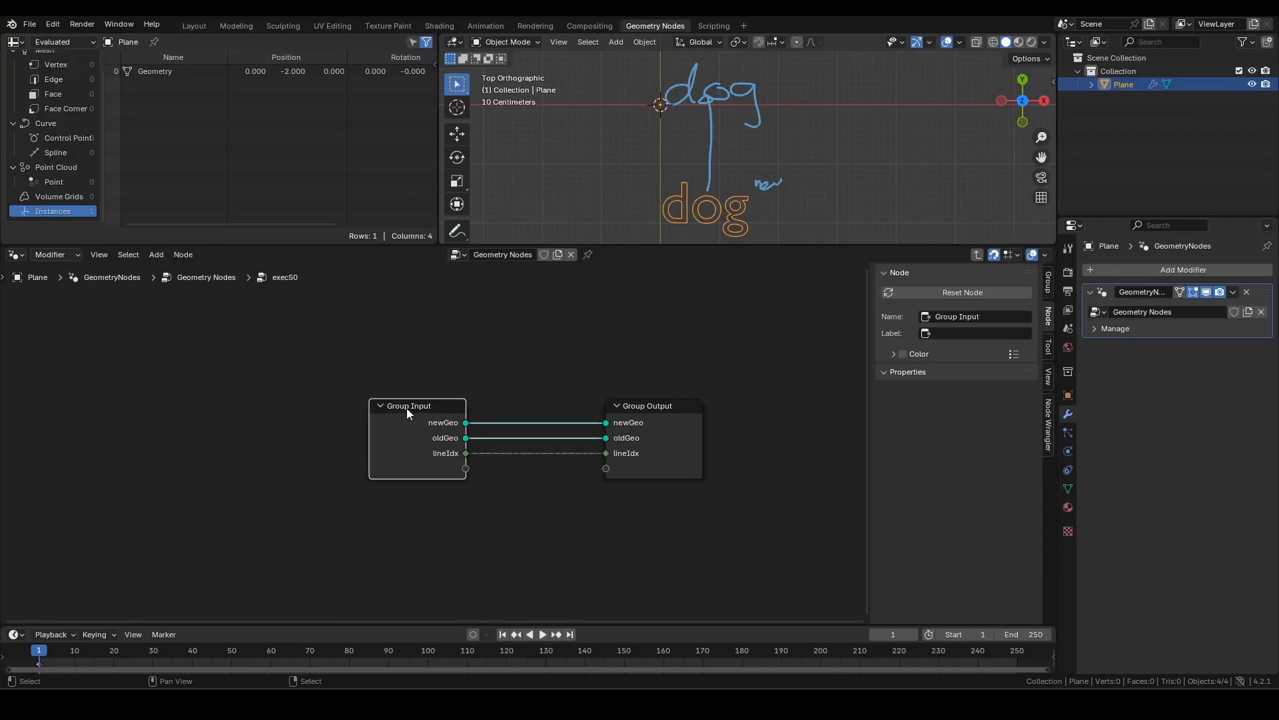
key("g")
left_click(650, 486)
left_click_drag(656, 434, 657, 447)
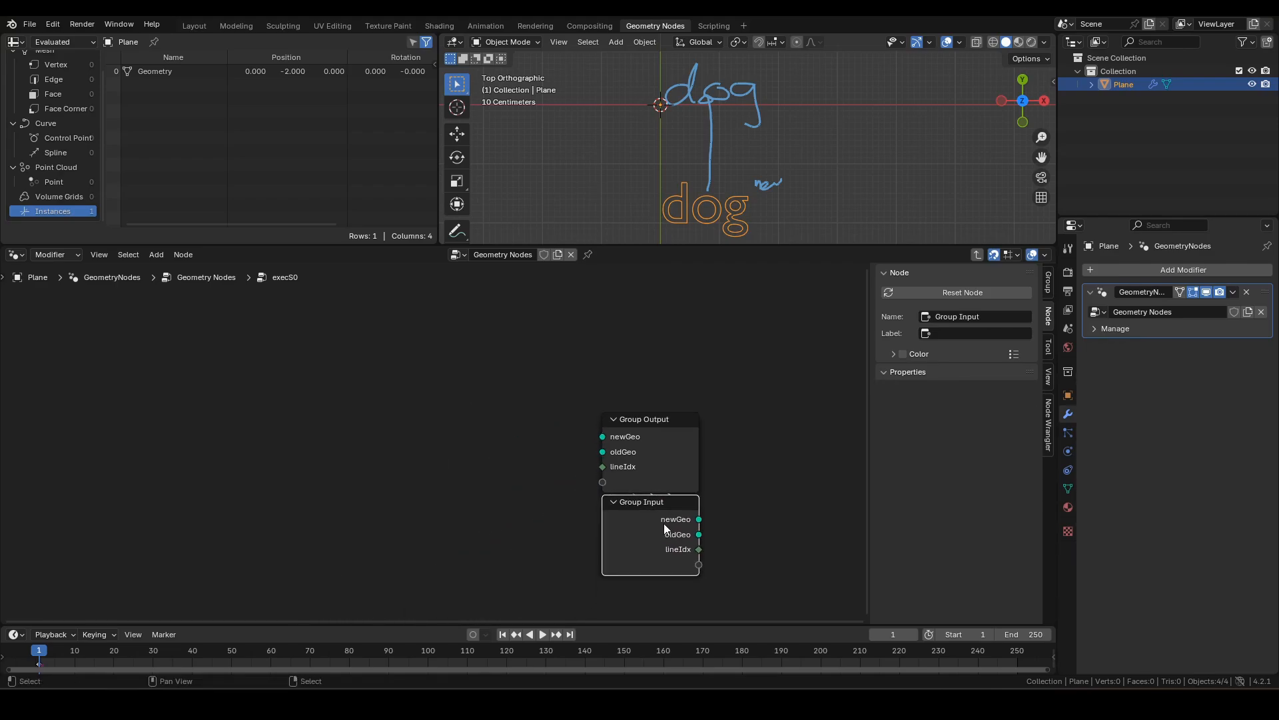
Duplicate the Group Input node, connect the copy's newGeo to Group Output's newGeo, and hide the unused sockets on both inputs.
key("shift+d")
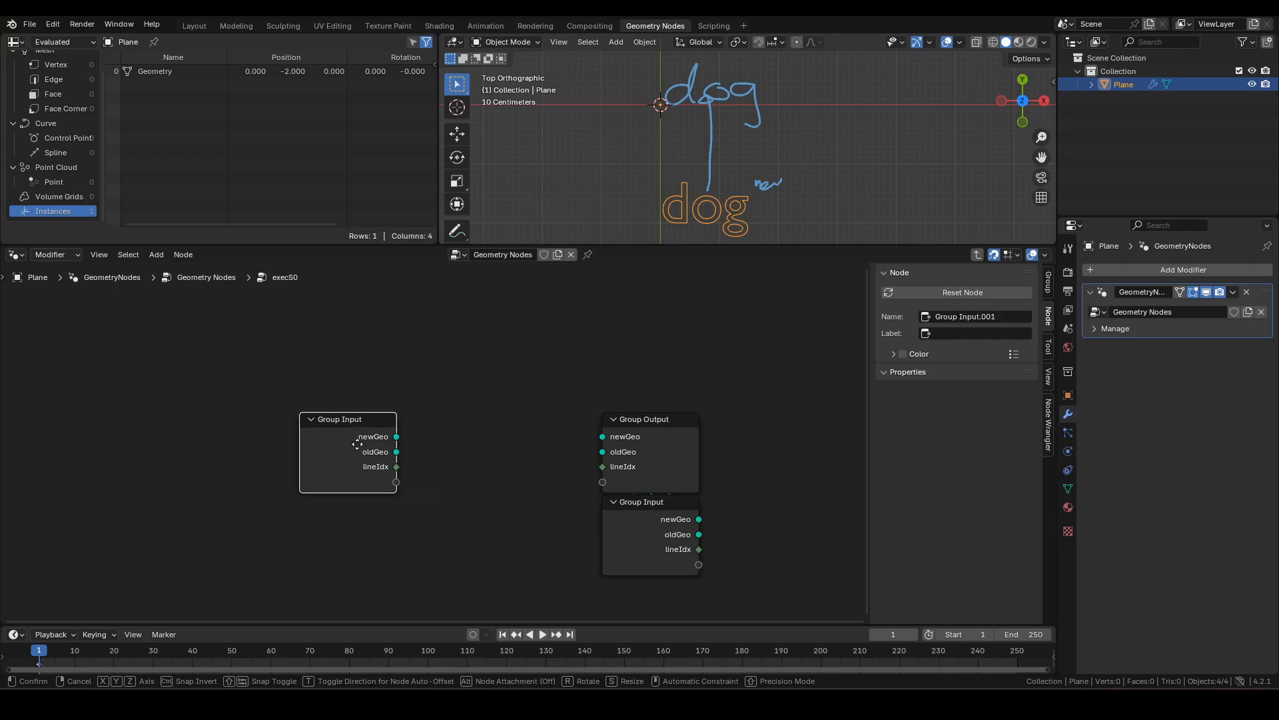
left_click(357, 444)
left_click_drag(397, 436, 602, 436)
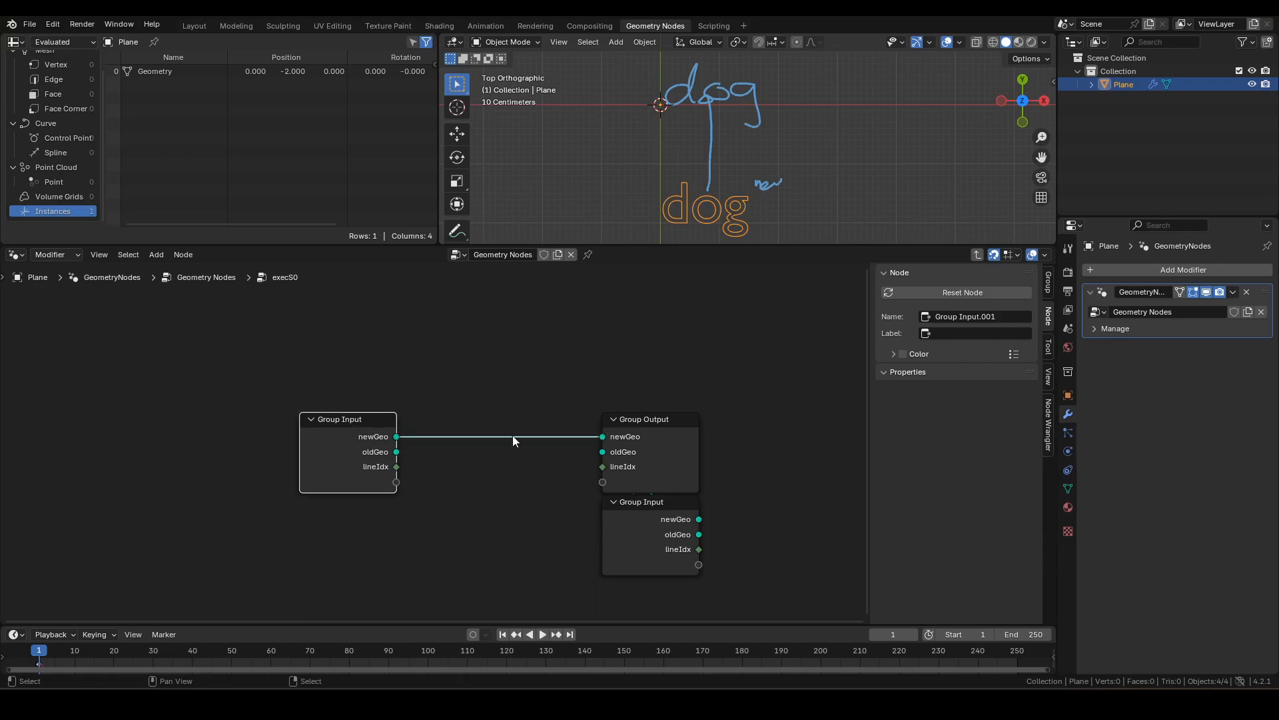
left_click(632, 540, "shift")
key("ctrl+h")
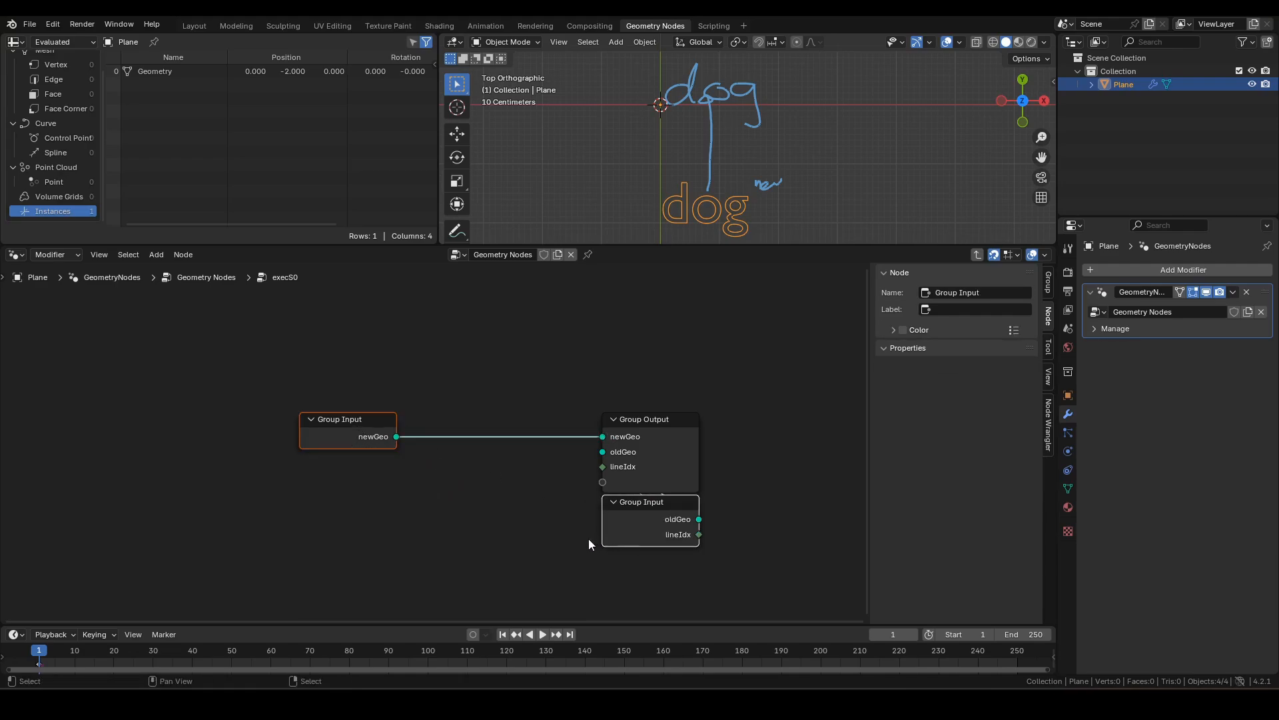
Move the newGeo-only Group Input node slightly closer to Group Output.
left_click(348, 408)
left_click_drag(293, 377, 353, 433)
key("g")
left_click(373, 430)
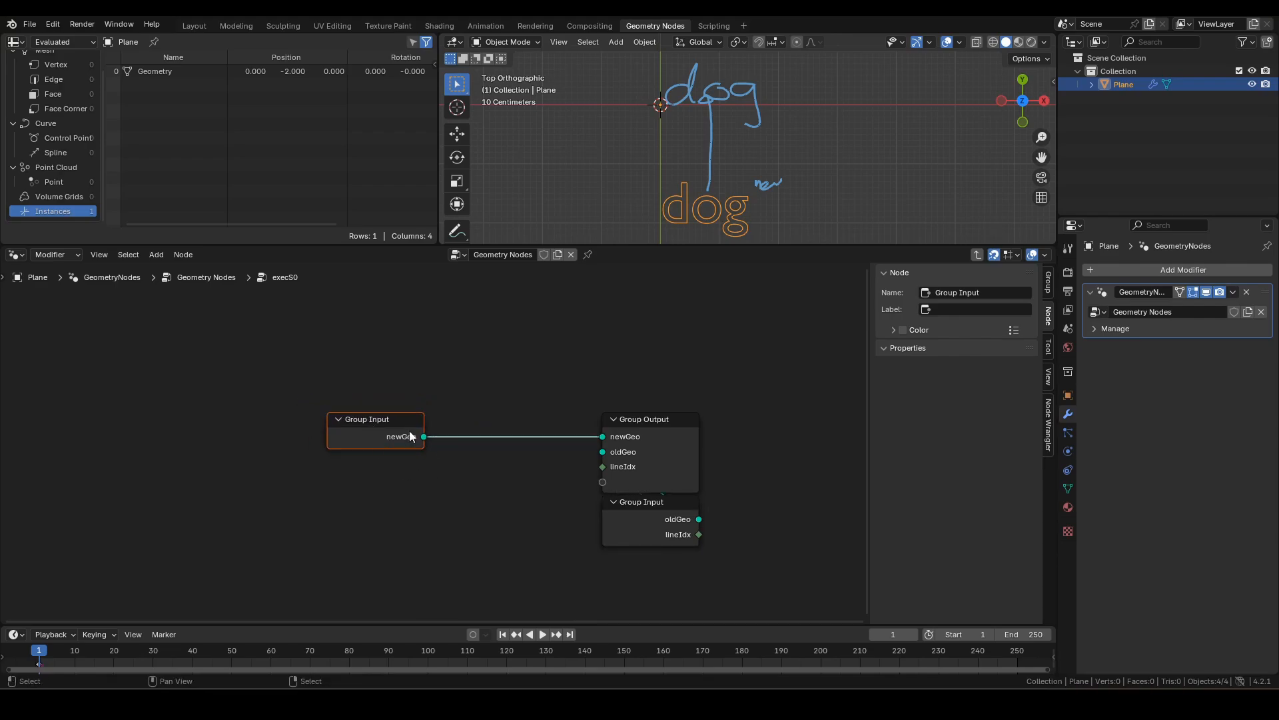
left_click(666, 524)
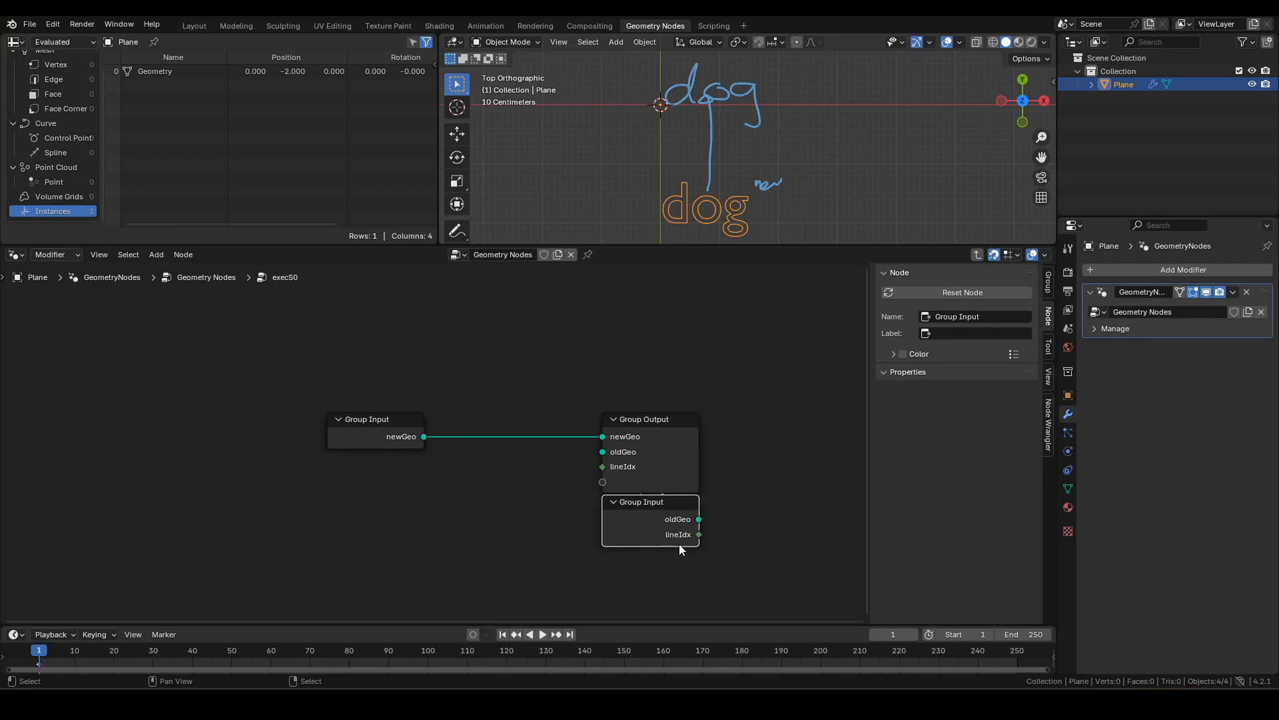
left_click(450, 531)
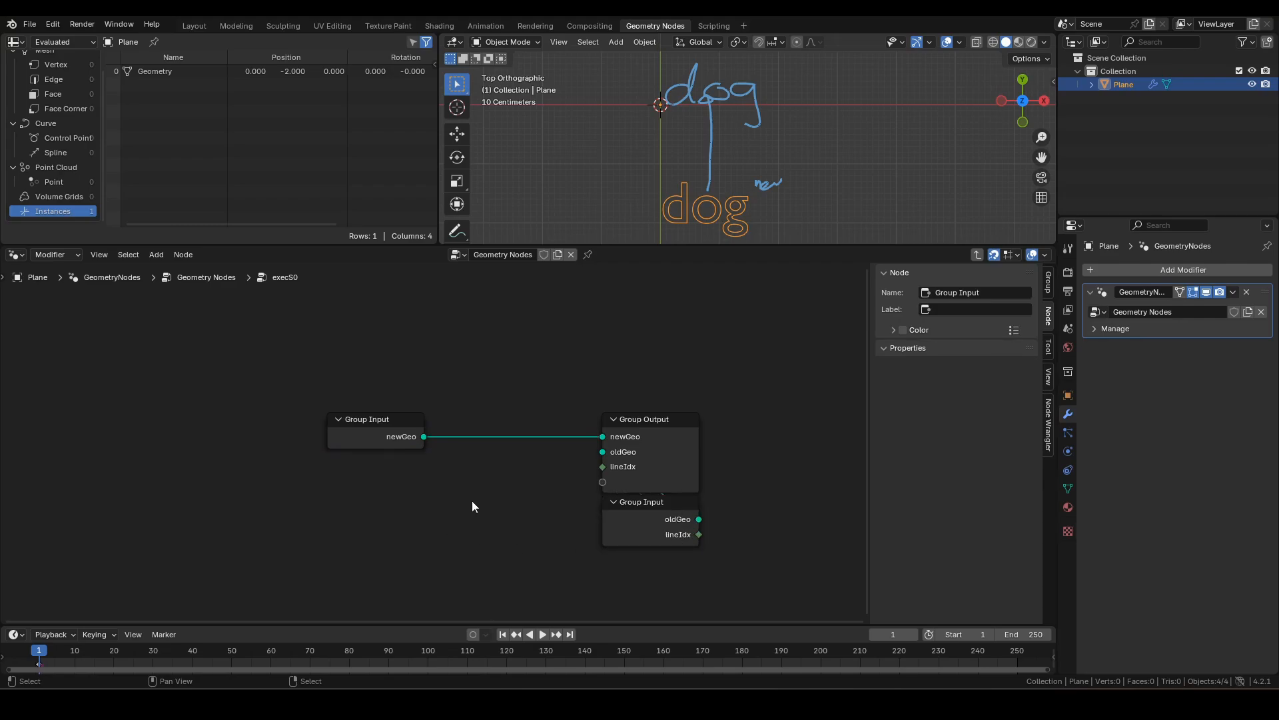
Insert a Translate Instances node on the newGeo link between Group Input and Group Output.
key("F3")
type("translate")
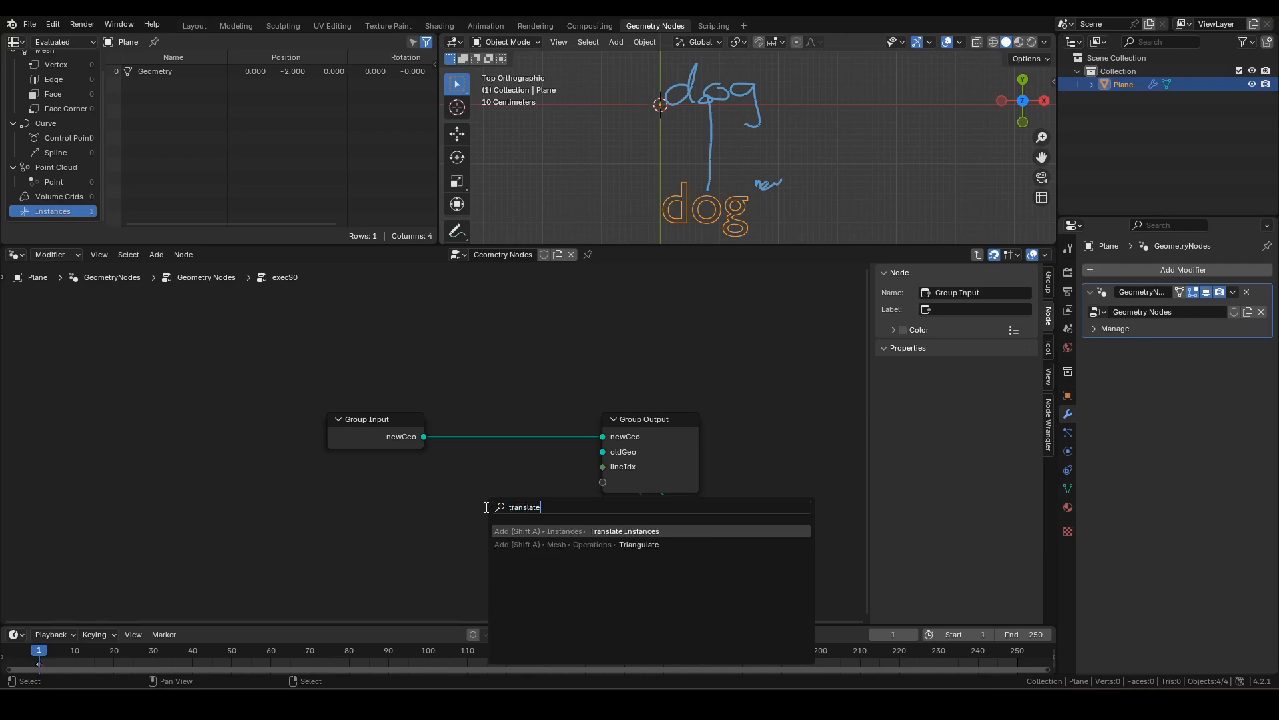
key("Return")
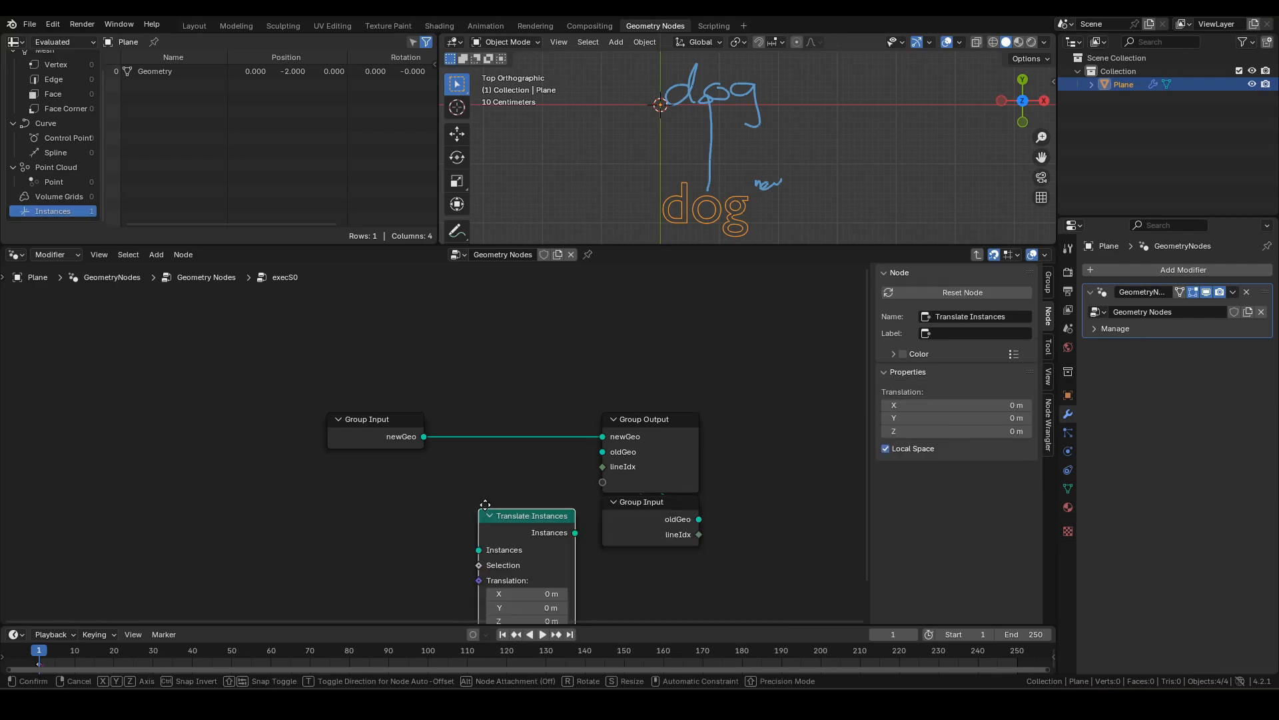
left_click(493, 420)
middle_click_drag(355, 481, 474, 418)
left_click_drag(483, 374, 538, 373)
Add a Combine XYZ node to the Translate Instances node's Translation input and set its Y value to 0.1.
left_click_drag(609, 420, 535, 450)
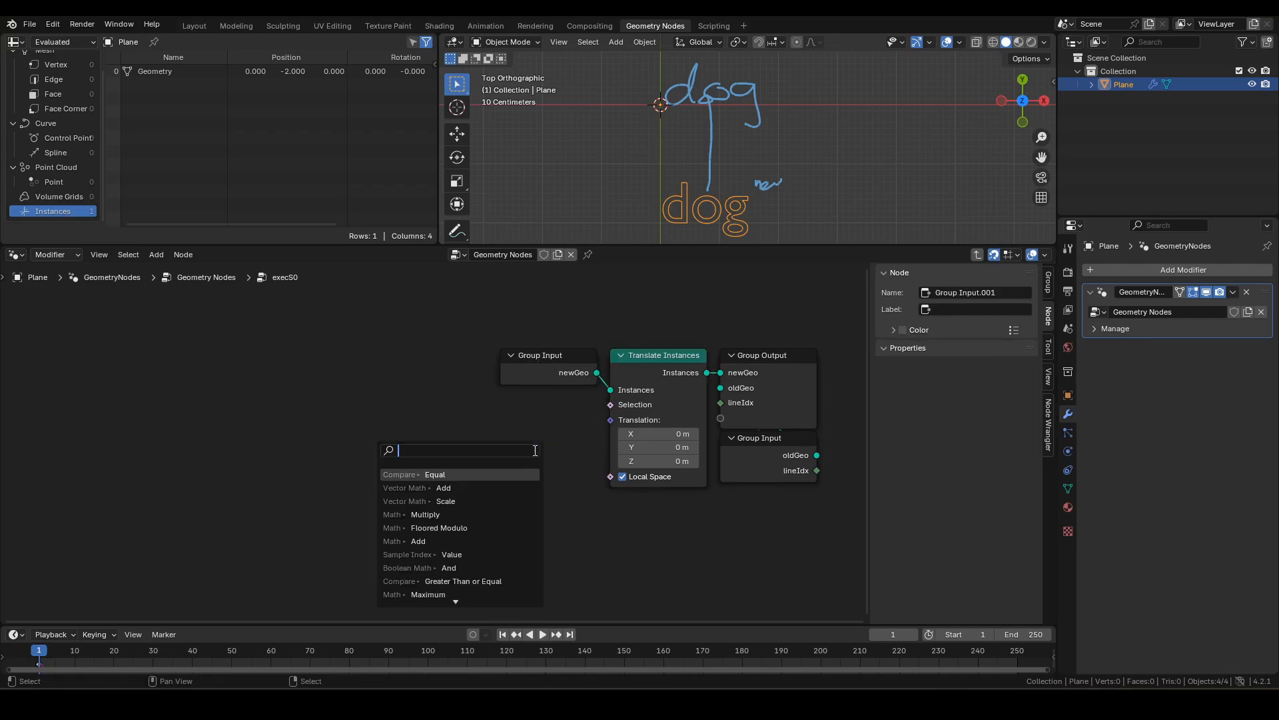
type("cx")
left_click(496, 474)
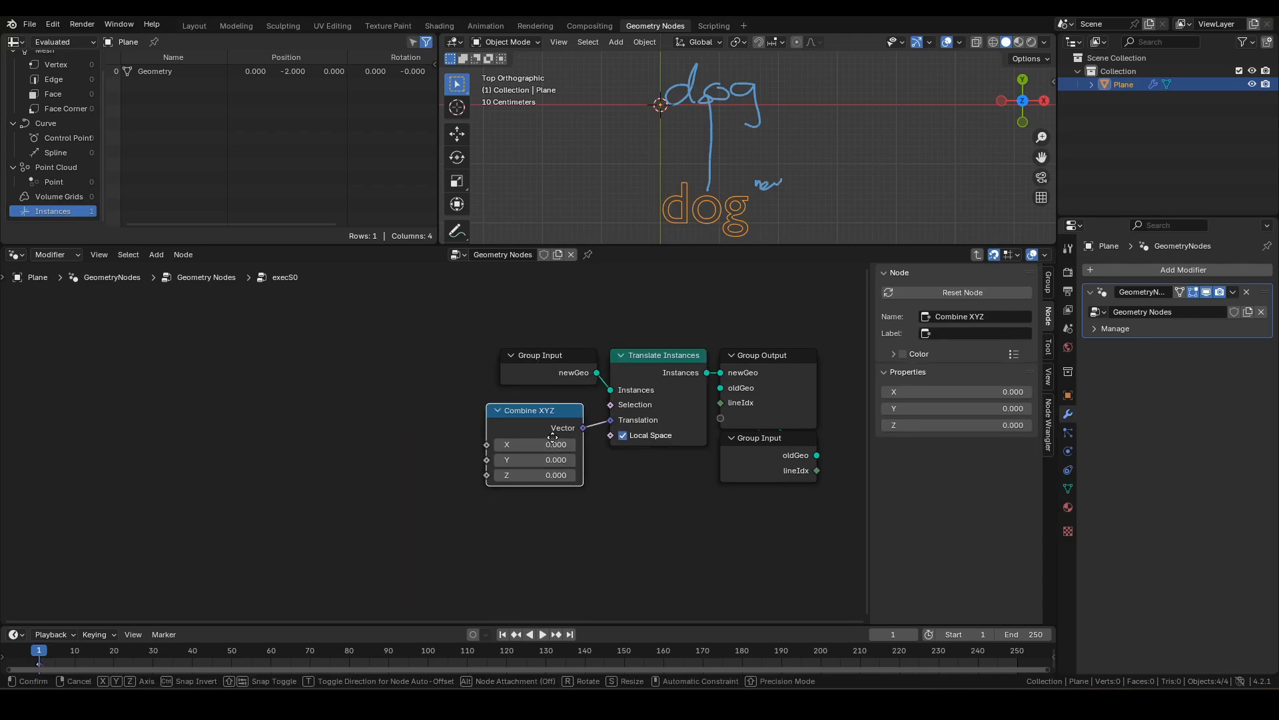
left_click(522, 432)
left_click(558, 446)
type("0.1")
key("Return")
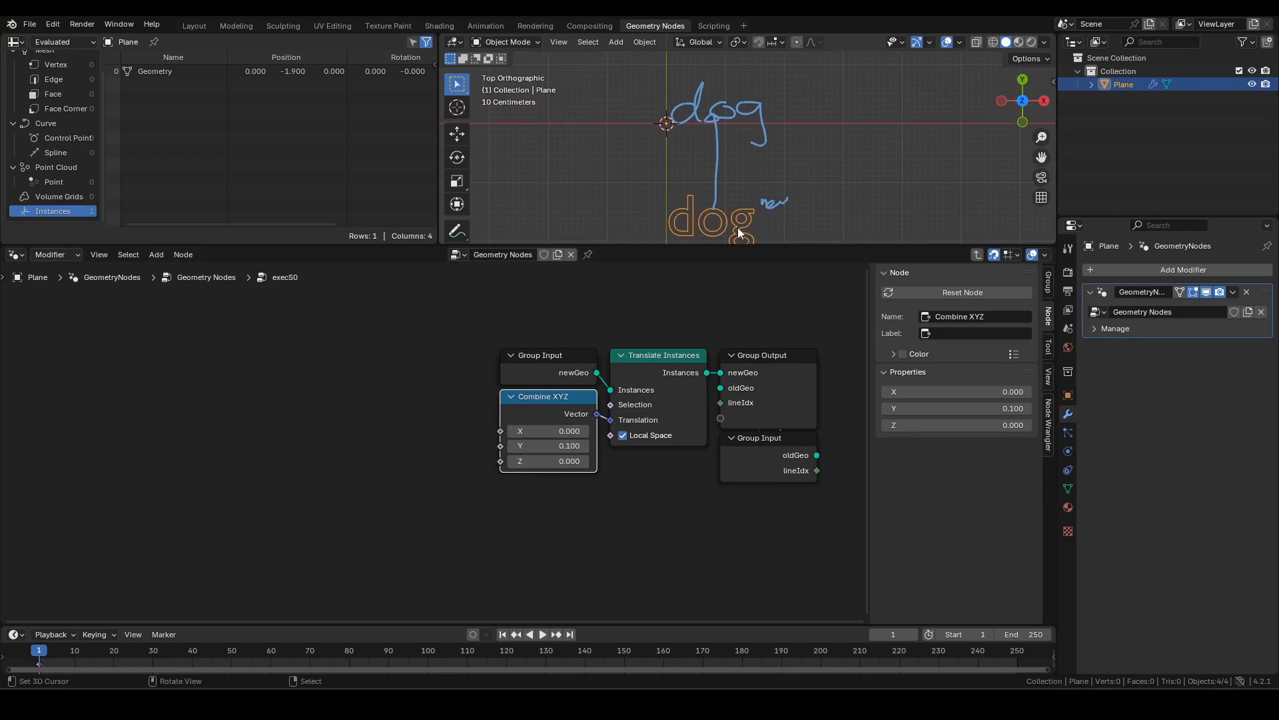
Play the animation in the enlarged 3D viewport to check the dog text's movement, and stop playback.
key("ctrl+space")
key("space")
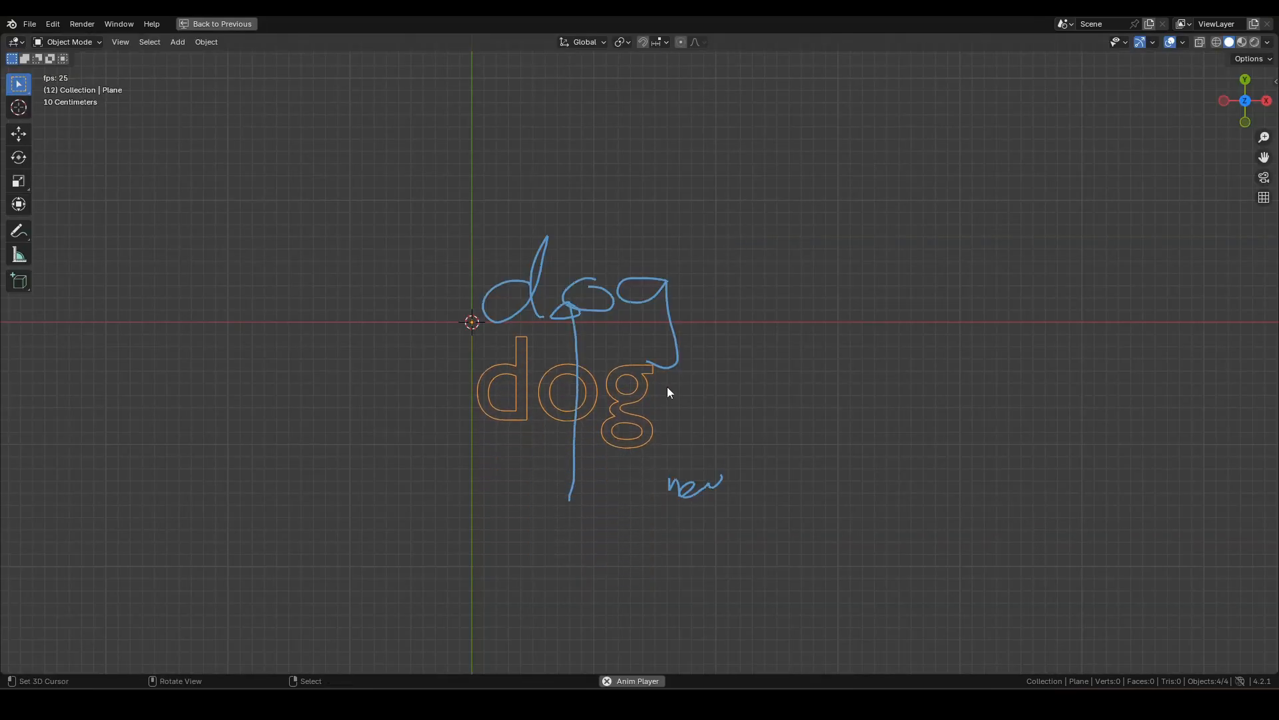
scroll(625, 245, "down", 3)
scroll(625, 250, "up", 3, "shift")
key("space")
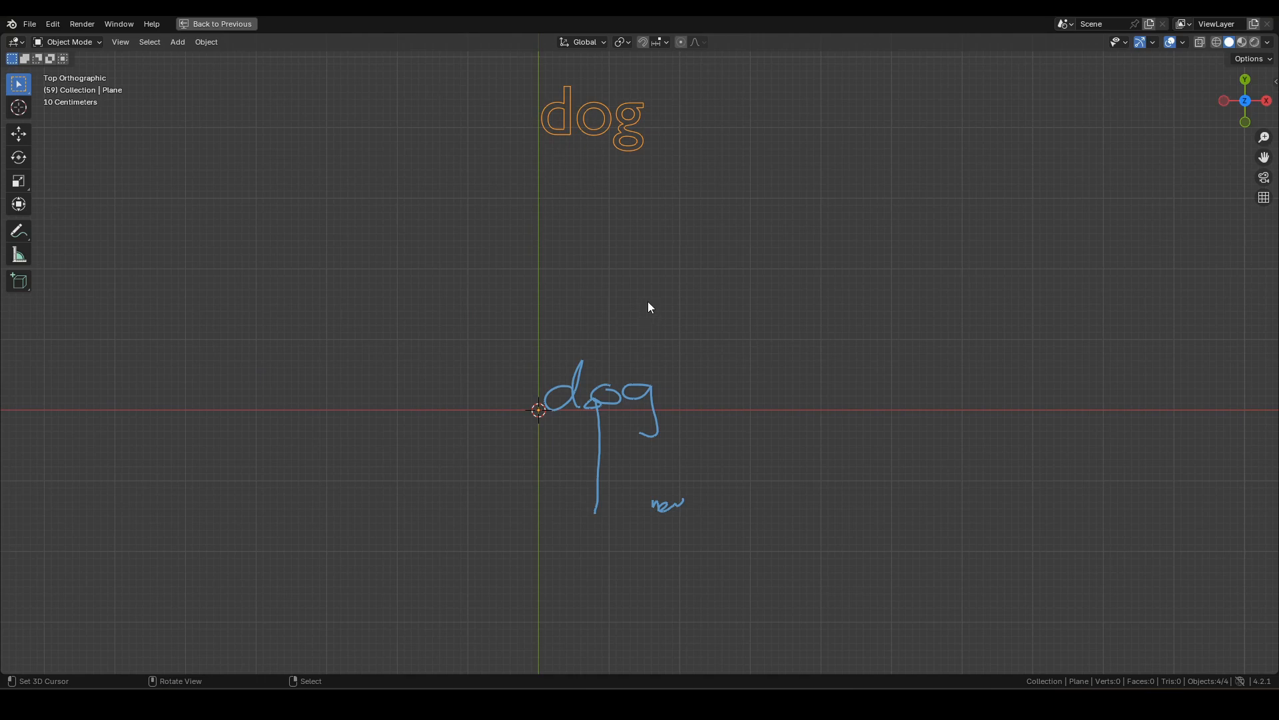
key("ctrl+space")
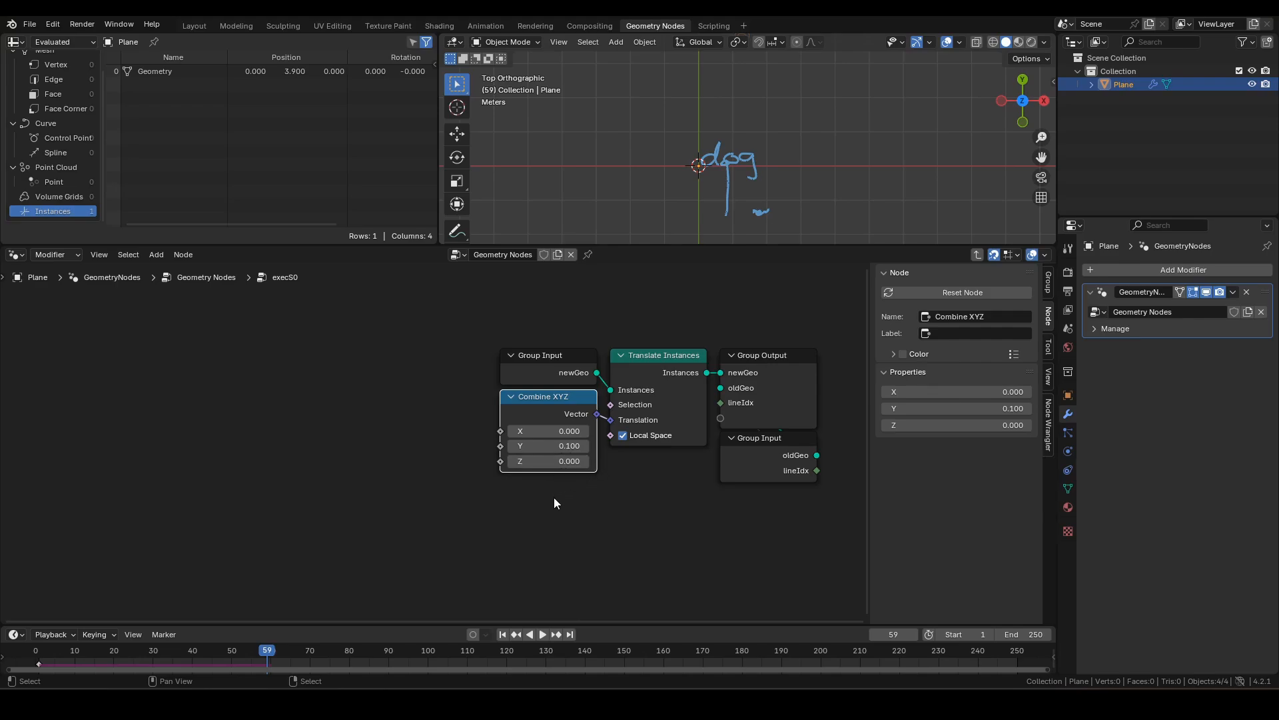
Remove the annotation layer from the 3D viewport and return the animation to frame 1.
key("x")
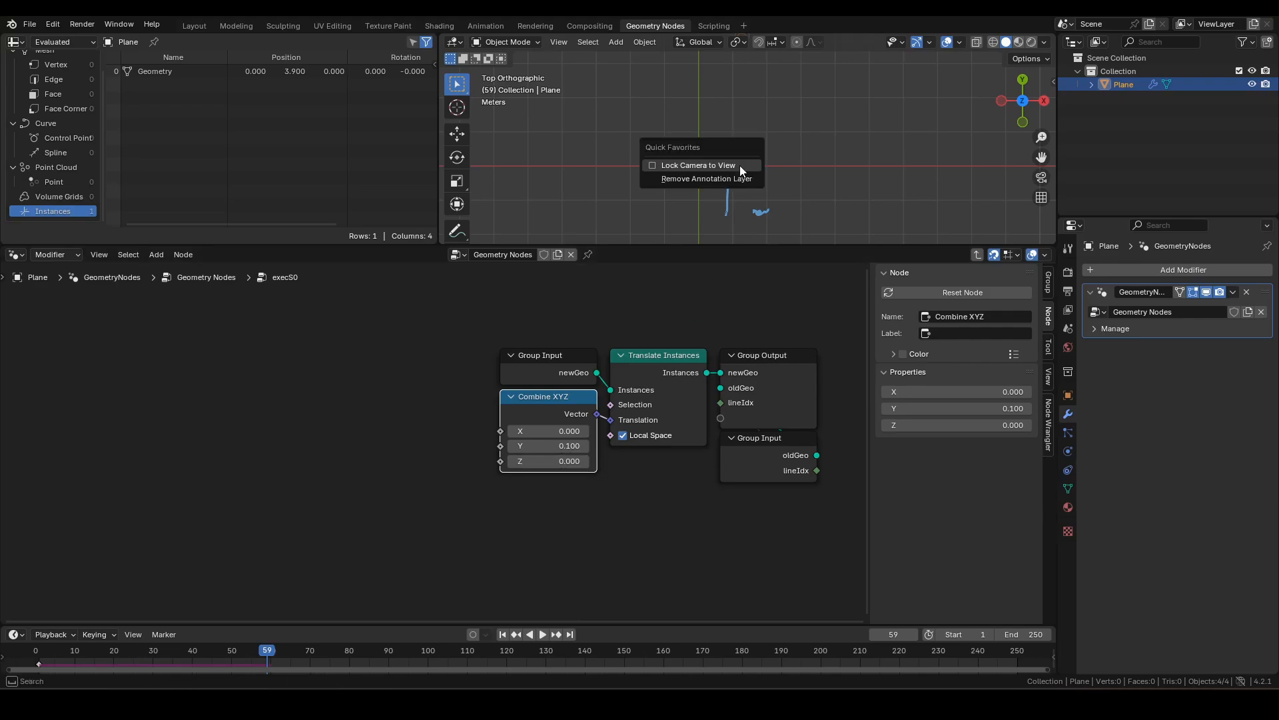
left_click(738, 179)
key("shift+Left")
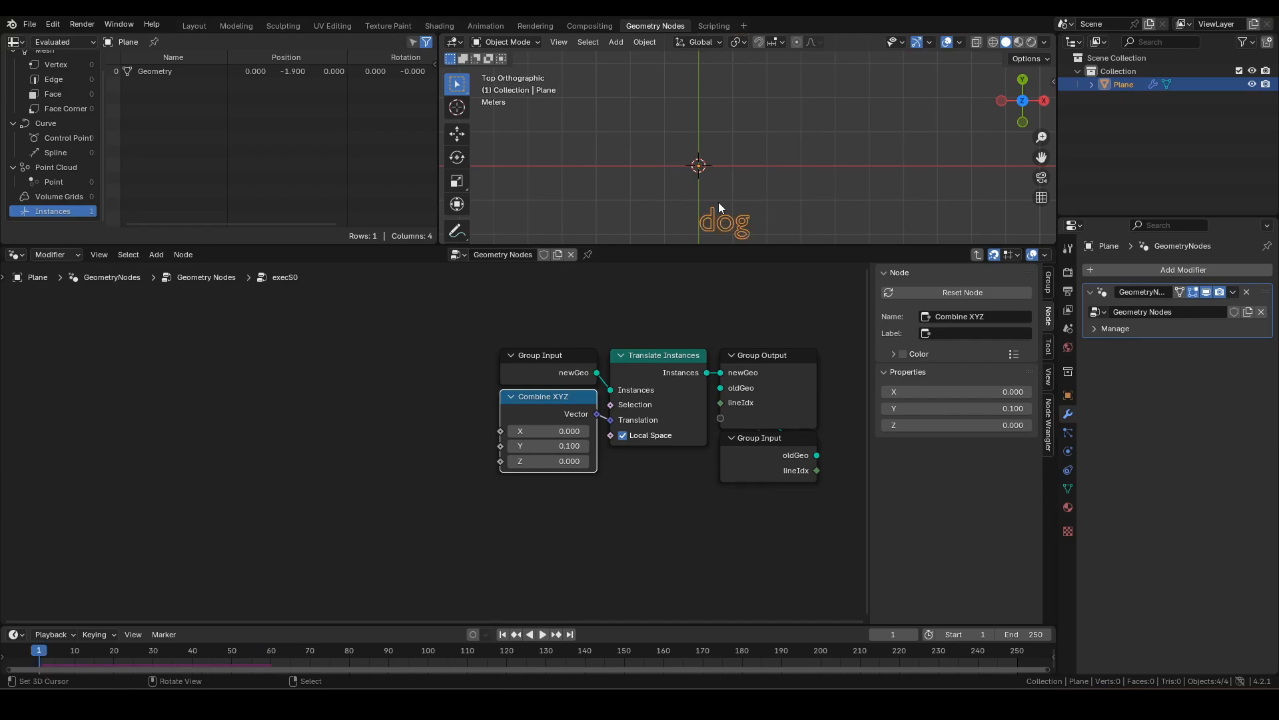
Add a Position node inside execS0 and connect its output to a new Separate XYZ node.
scroll(555, 408, "up", 1)
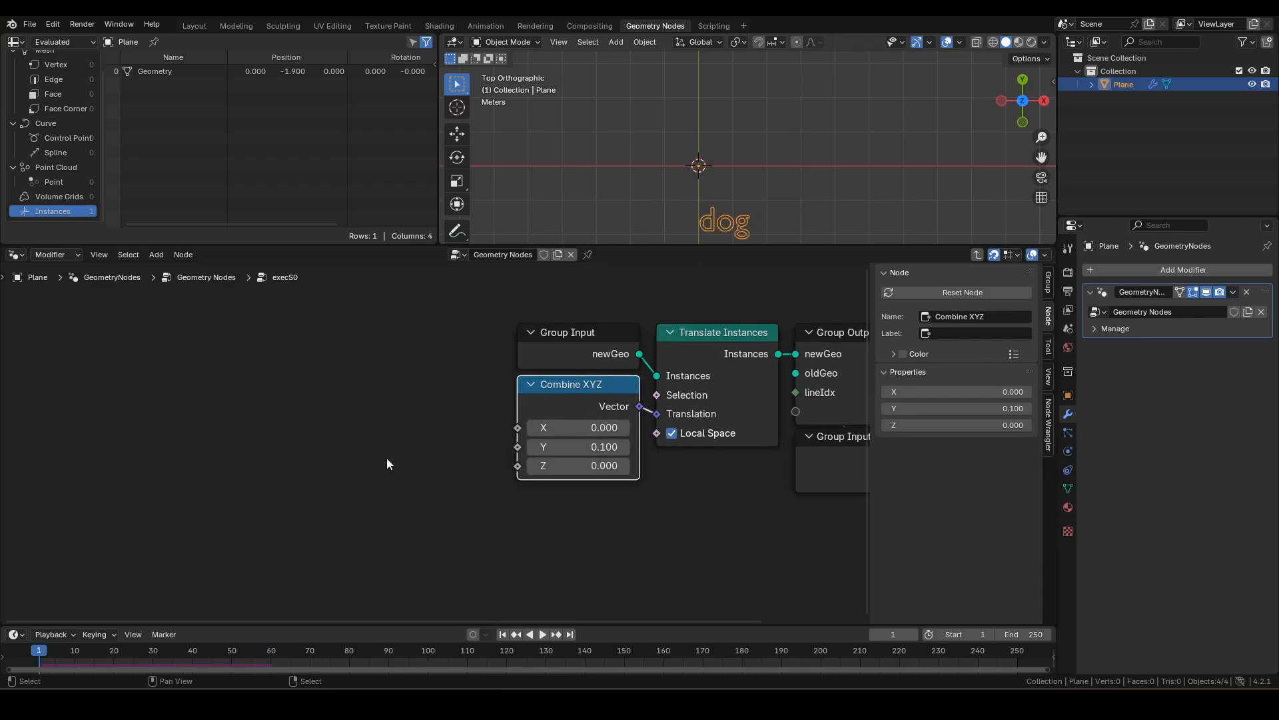
scroll(452, 448, "up", 1)
key("Home")
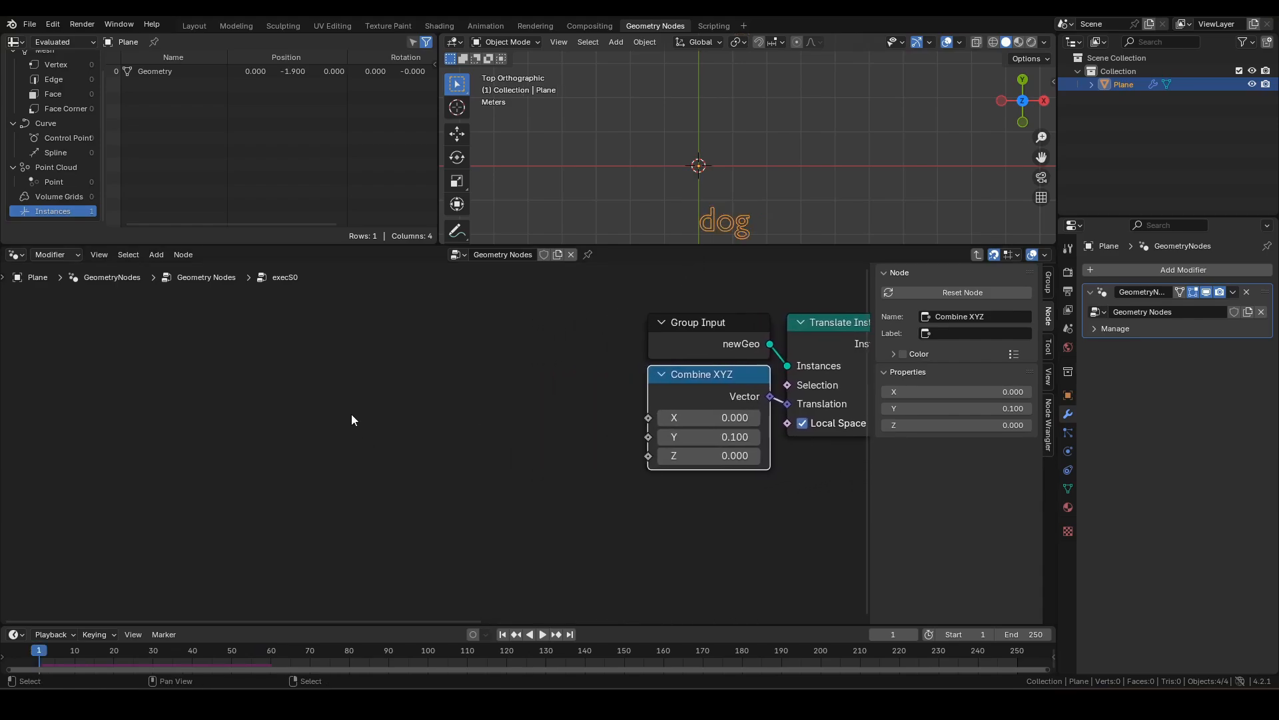
key("F3")
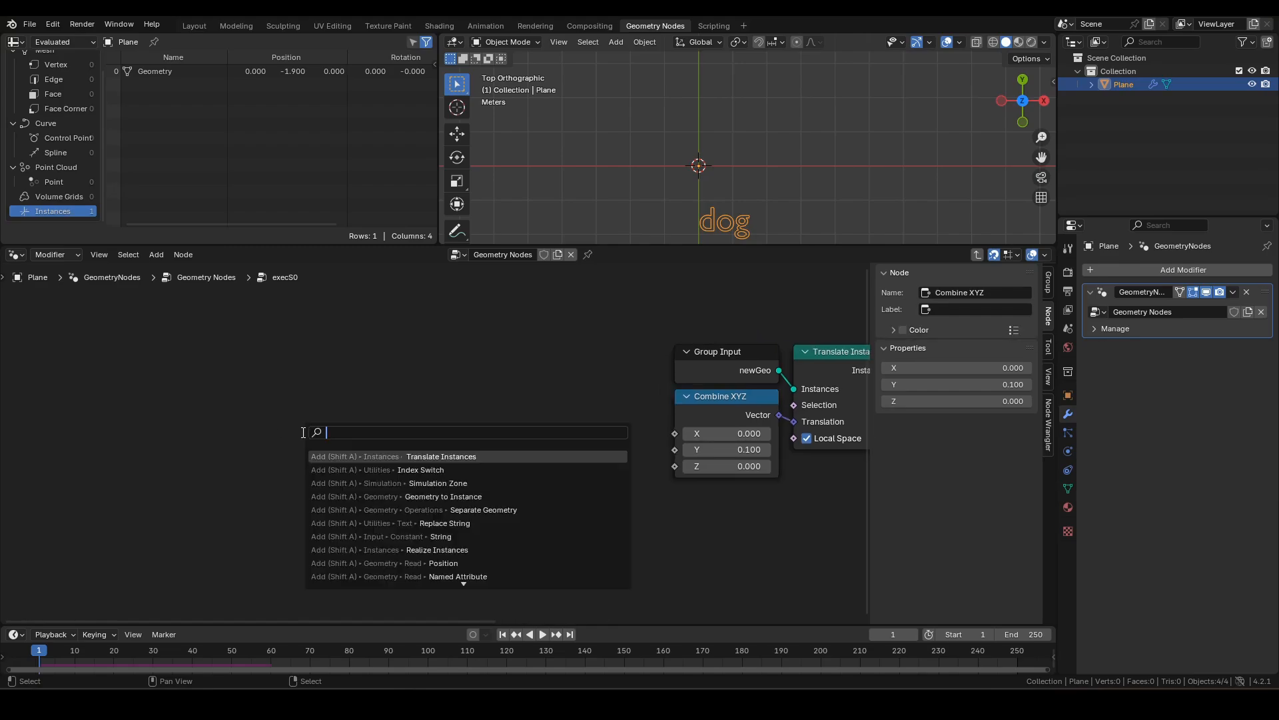
type("pos")
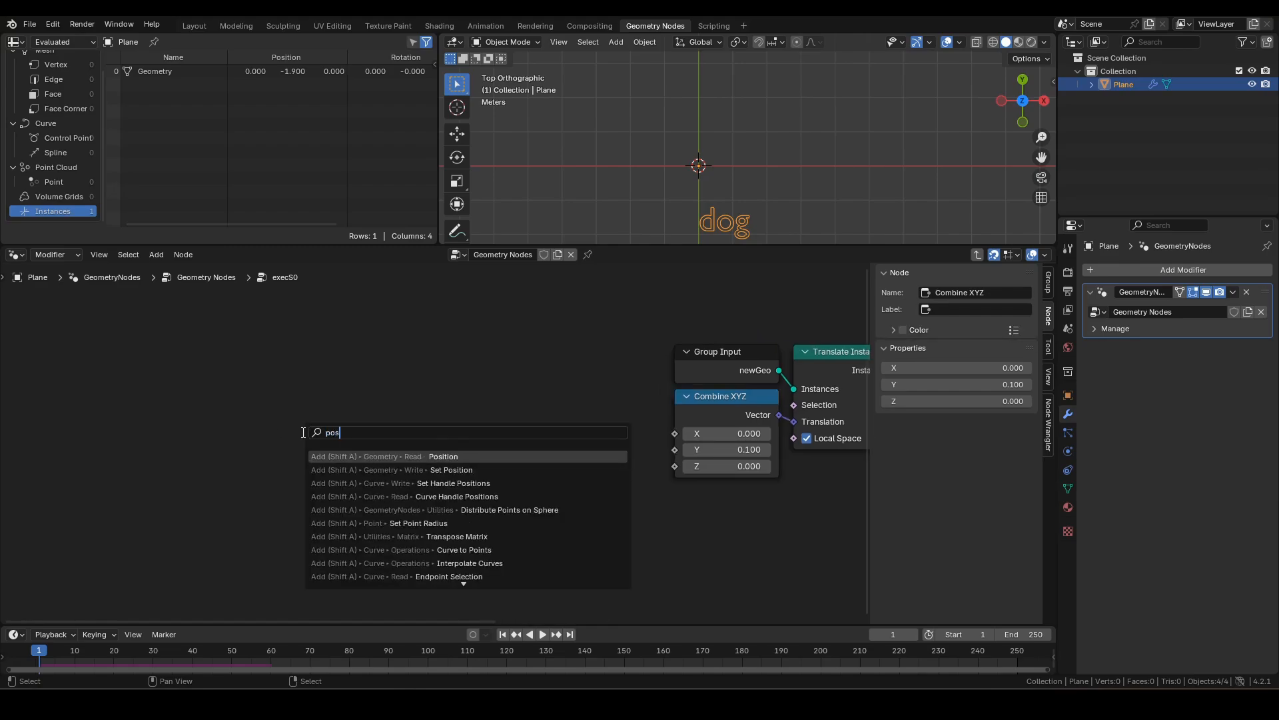
key("Return")
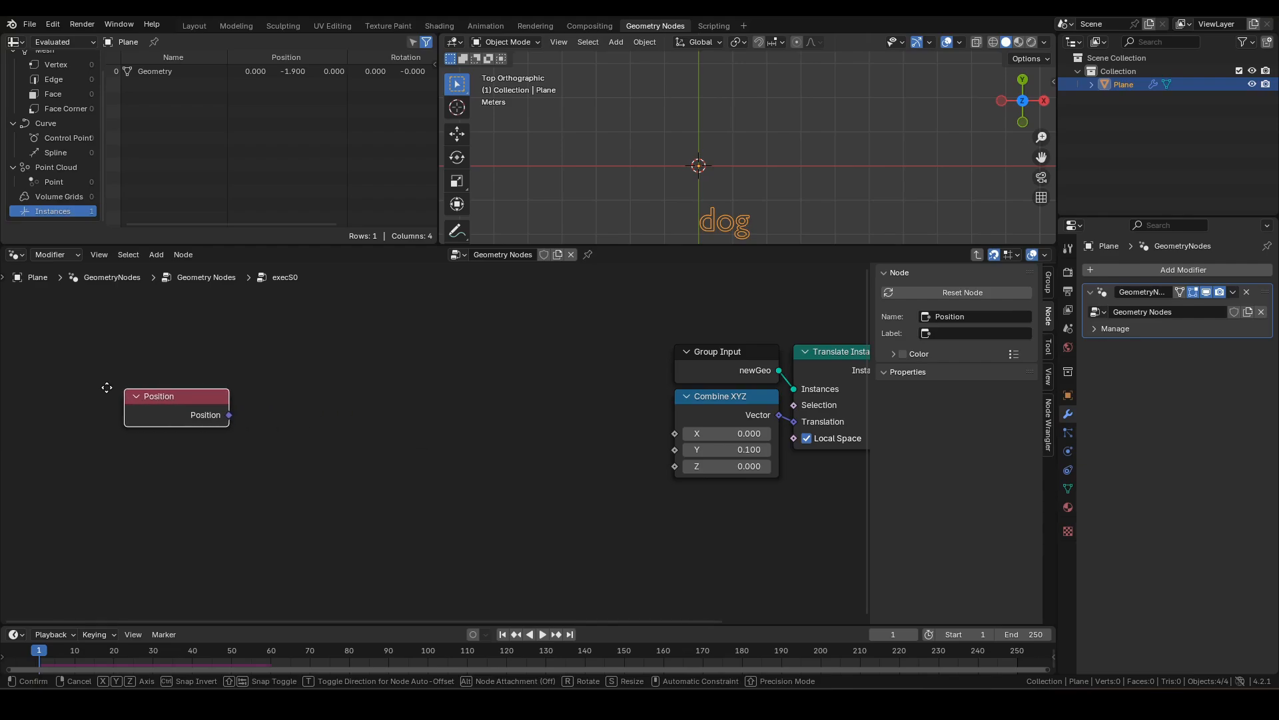
left_click(110, 399)
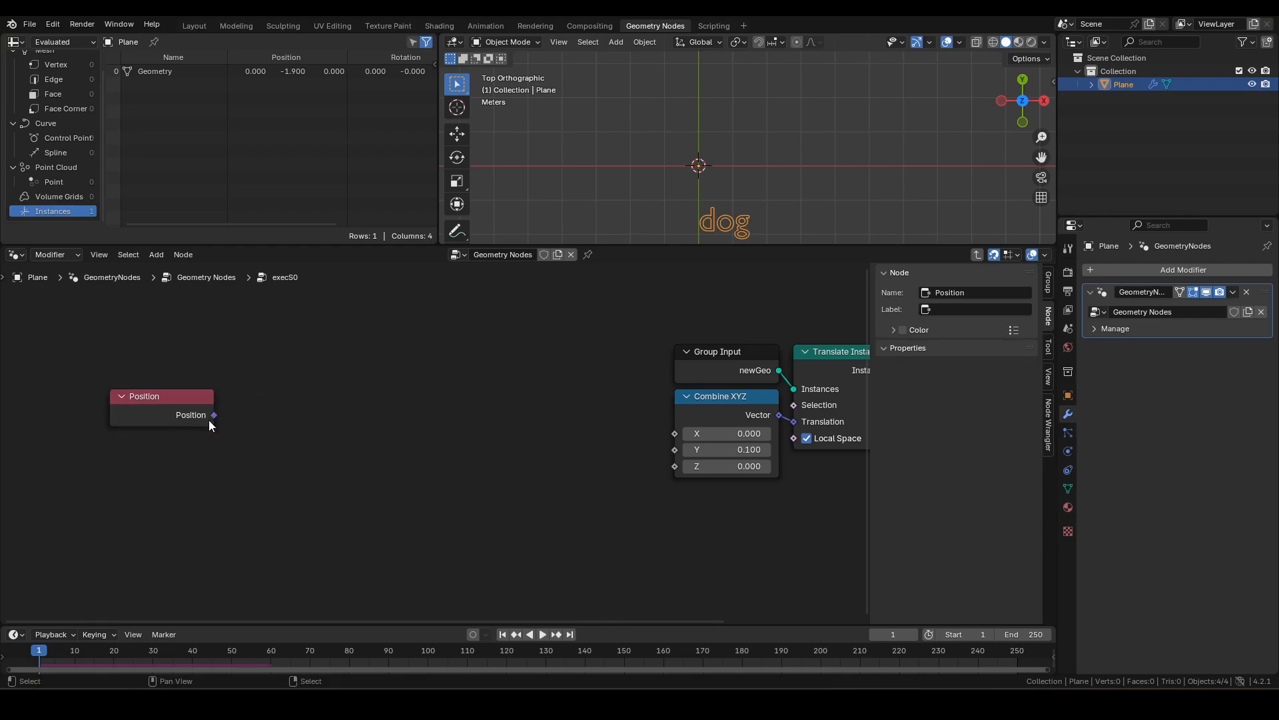
left_click_drag(214, 414, 275, 392)
type("sx")
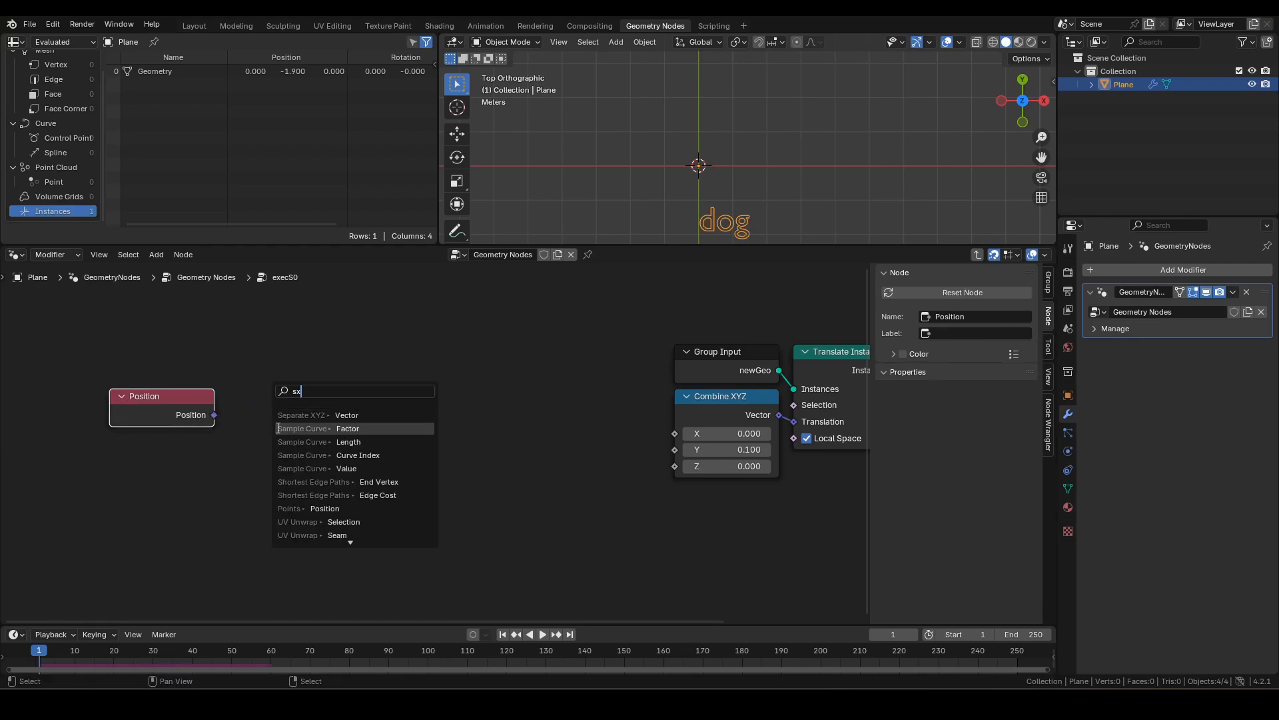
left_click(306, 415)
left_click(264, 436)
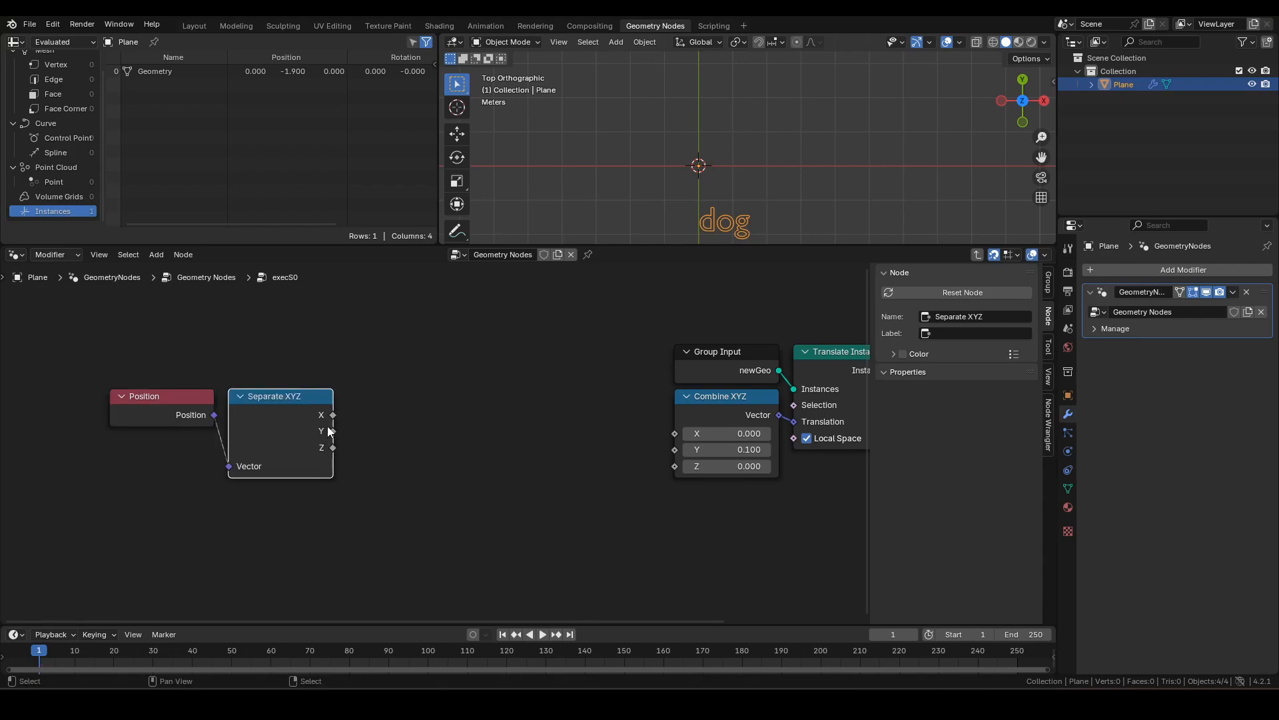
Add a Subtract node fed by the Separate XYZ node's Y, swap its inputs, and set the first value to 0.
left_click_drag(333, 431, 367, 432)
type("sub")
key("Return")
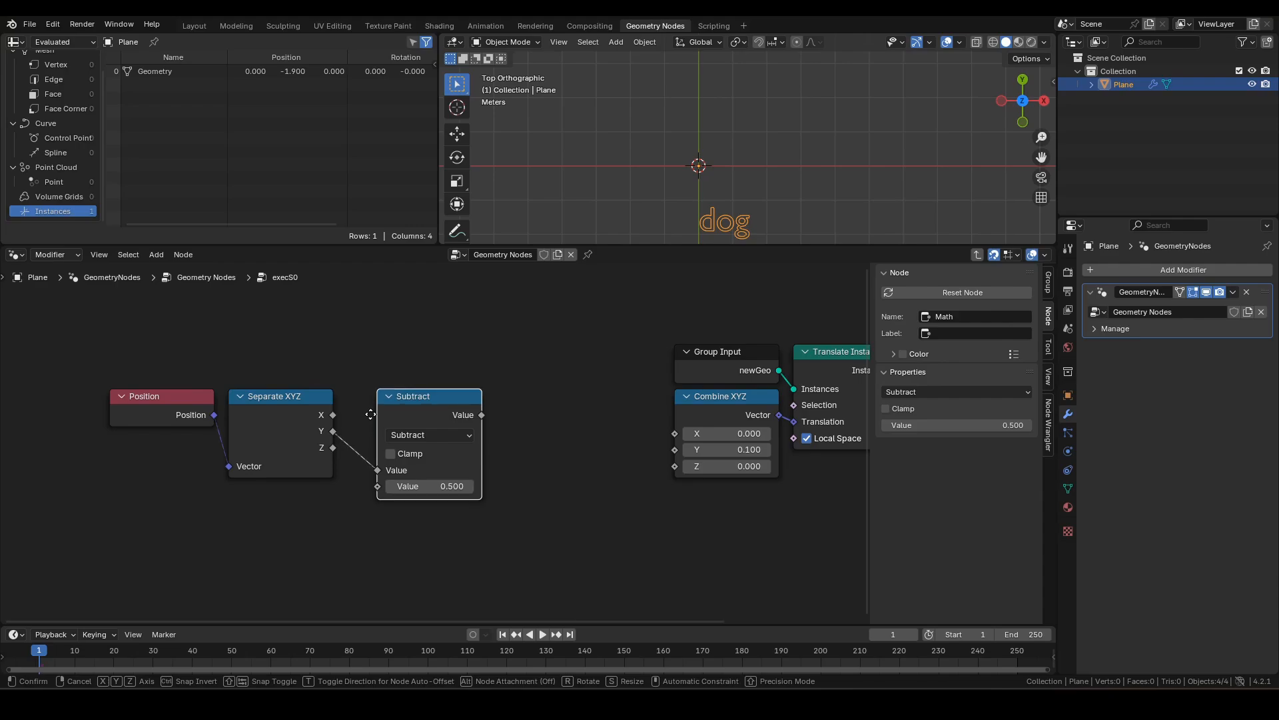
left_click(398, 417)
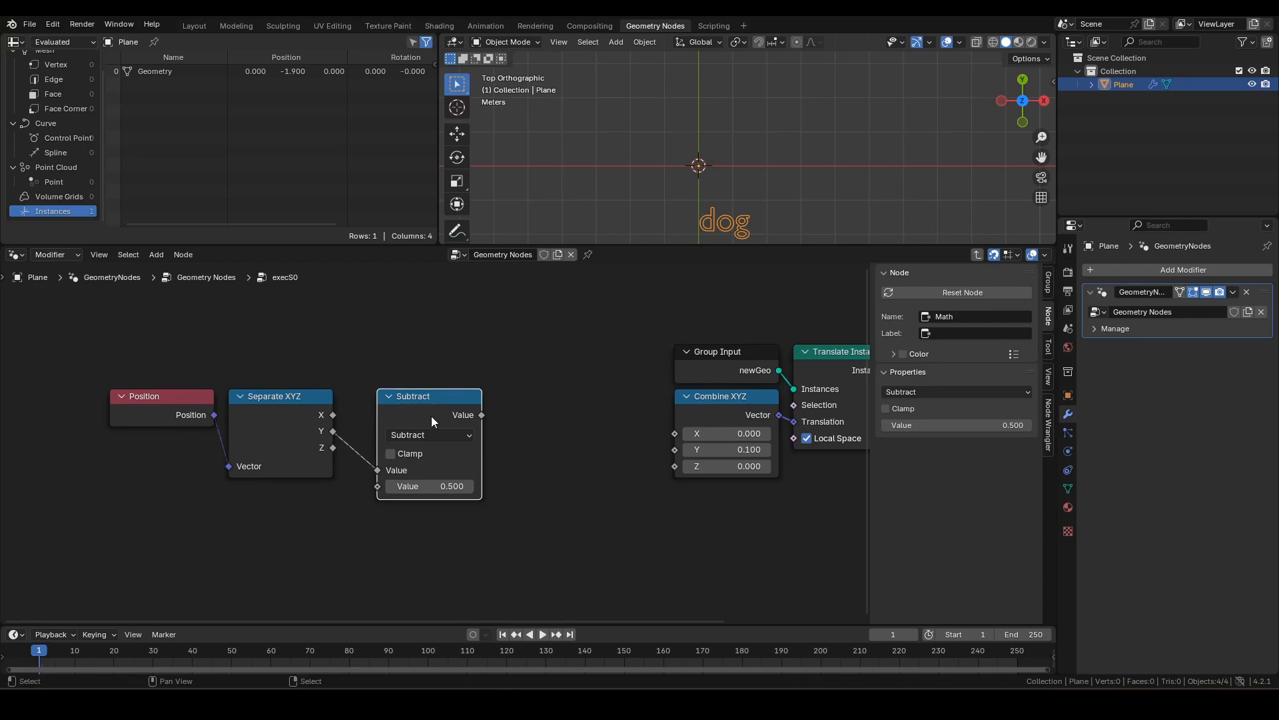
key("alt+s")
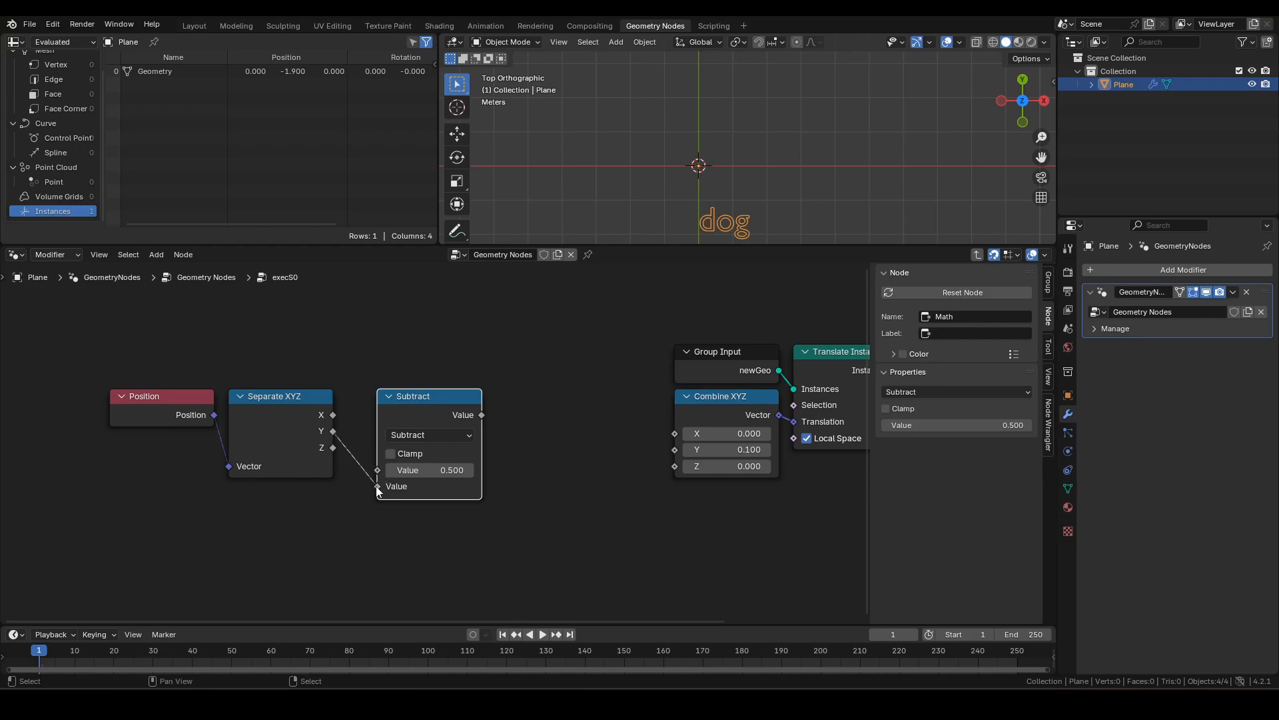
left_click_drag(436, 420, 406, 416)
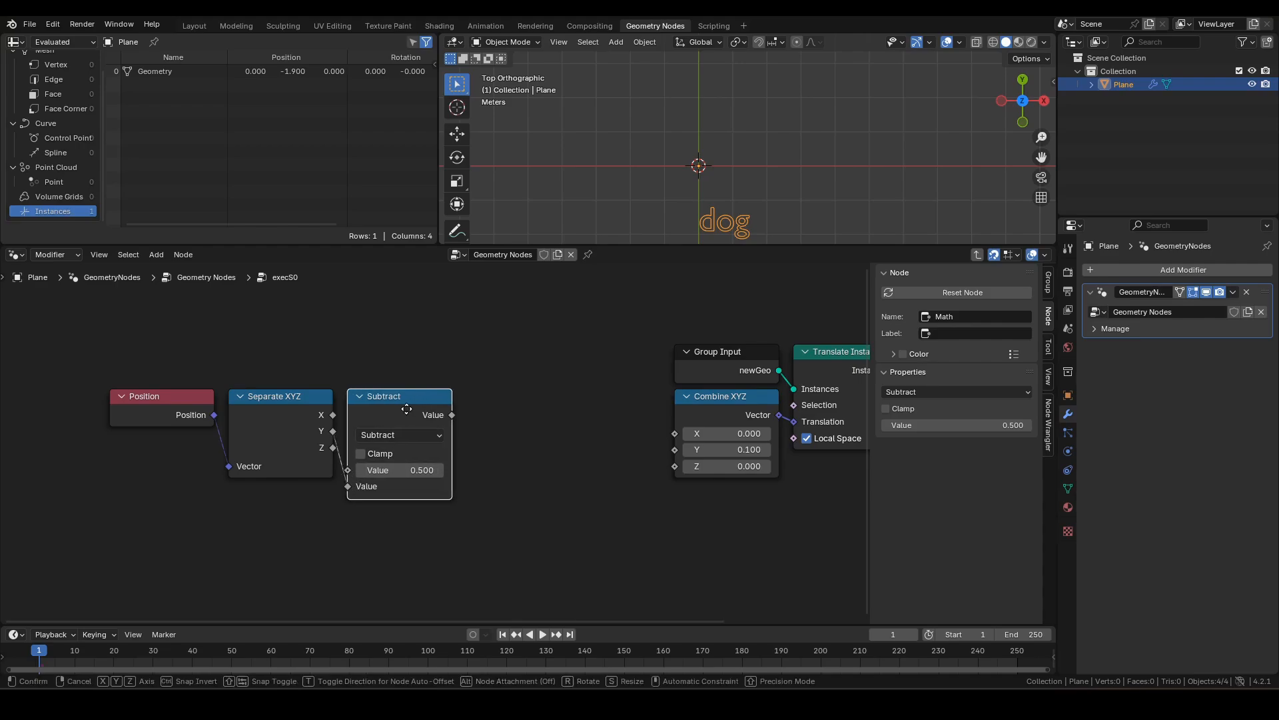
left_click(388, 471)
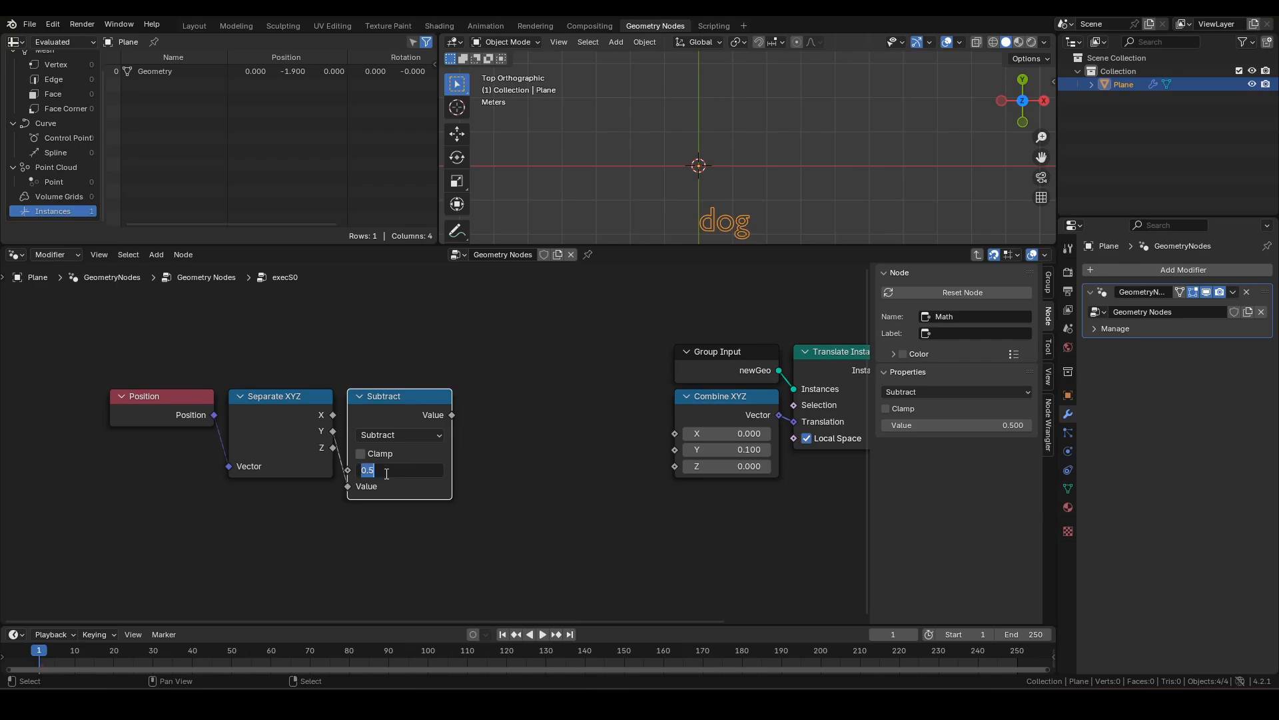
type("000")
key("Return")
Add a Minimum math node on the Subtract node's output and set its second value to 0.1.
left_click_drag(452, 414, 498, 432)
type("min")
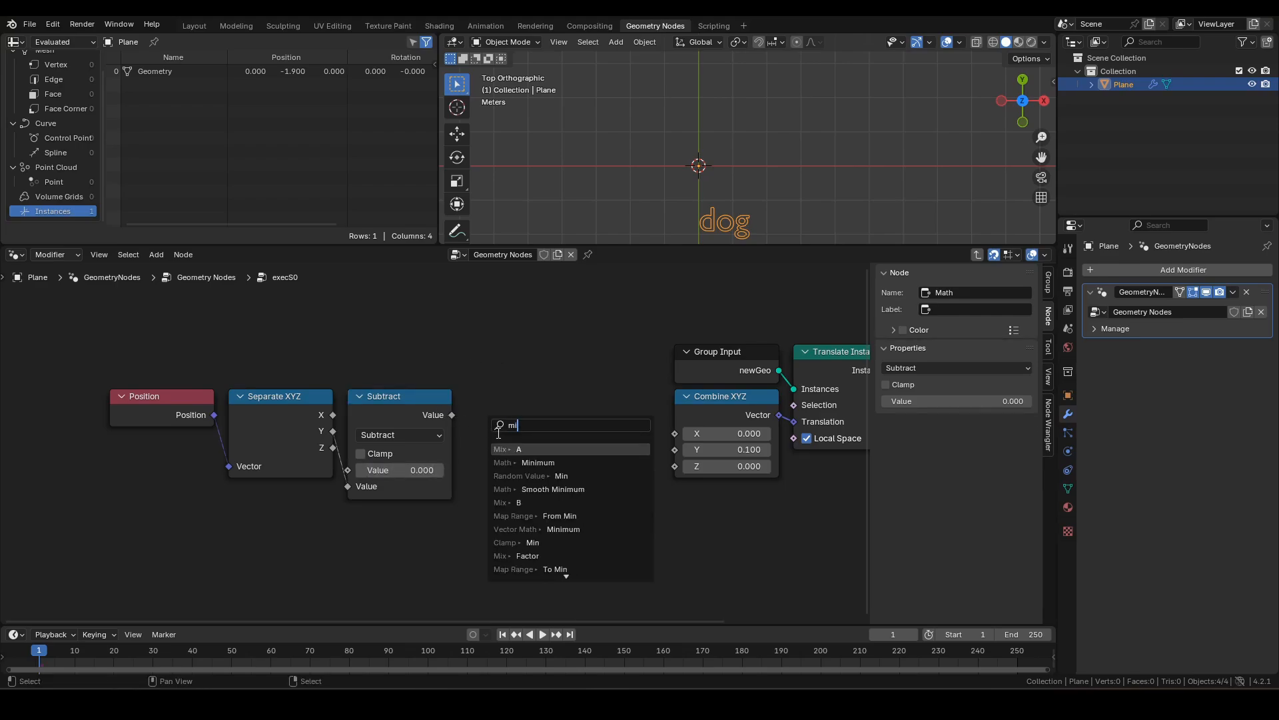
key("Return")
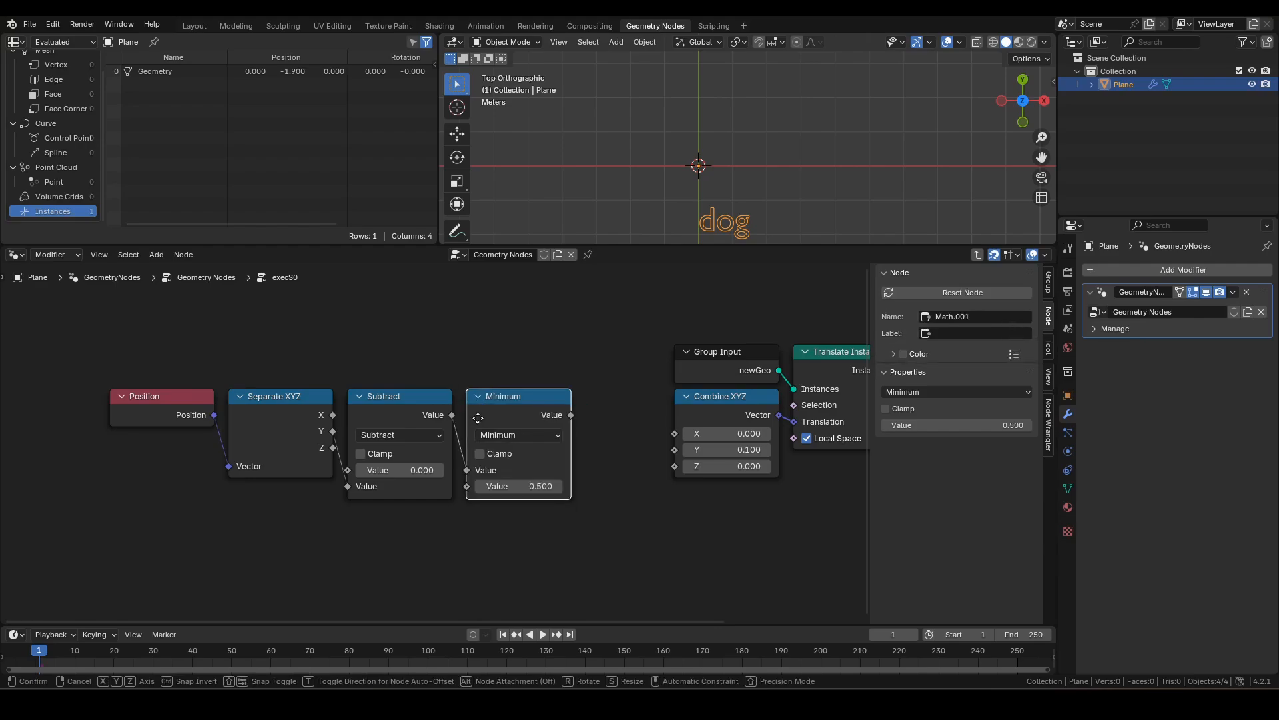
left_click(483, 417)
left_click(519, 486)
type("0.1")
key("Return")
Connect the Minimum output to the Combine XYZ node's Y input and move the Position-to-Minimum chain next to Combine XYZ.
left_click_drag(571, 415, 674, 449)
left_click_drag(625, 550, 110, 378)
key("g")
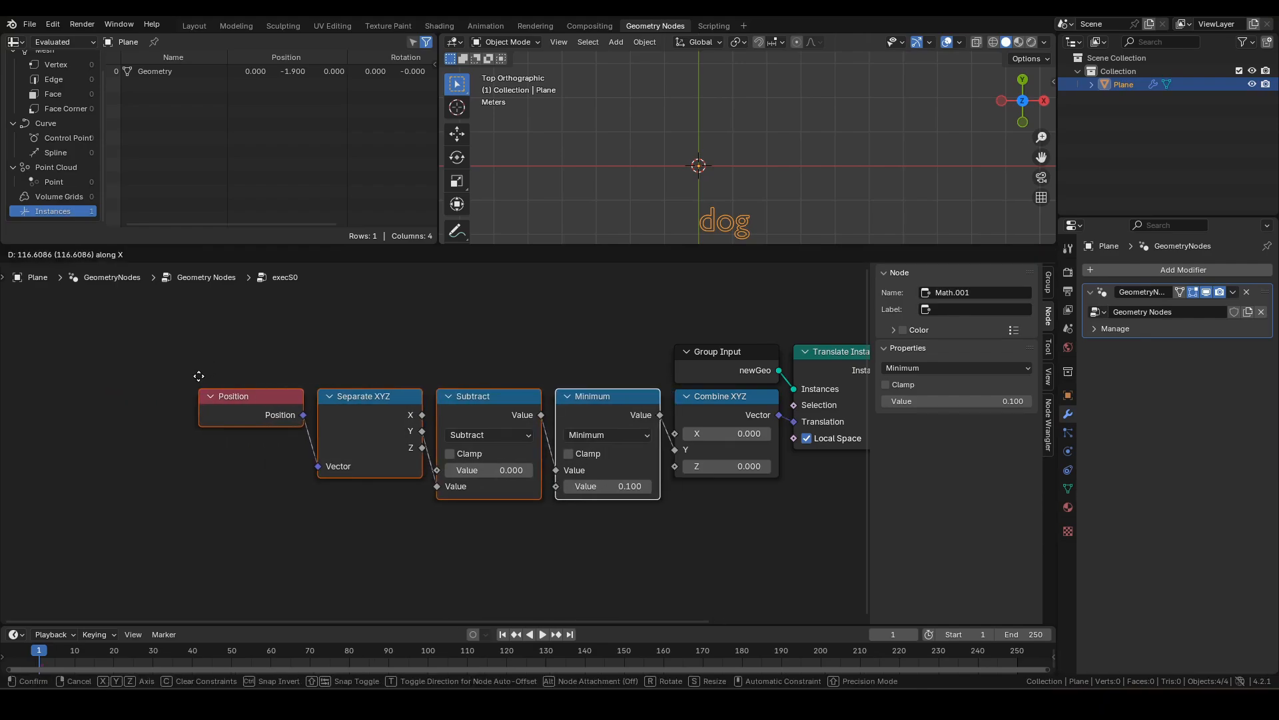
left_click(200, 371)
left_click(430, 371)
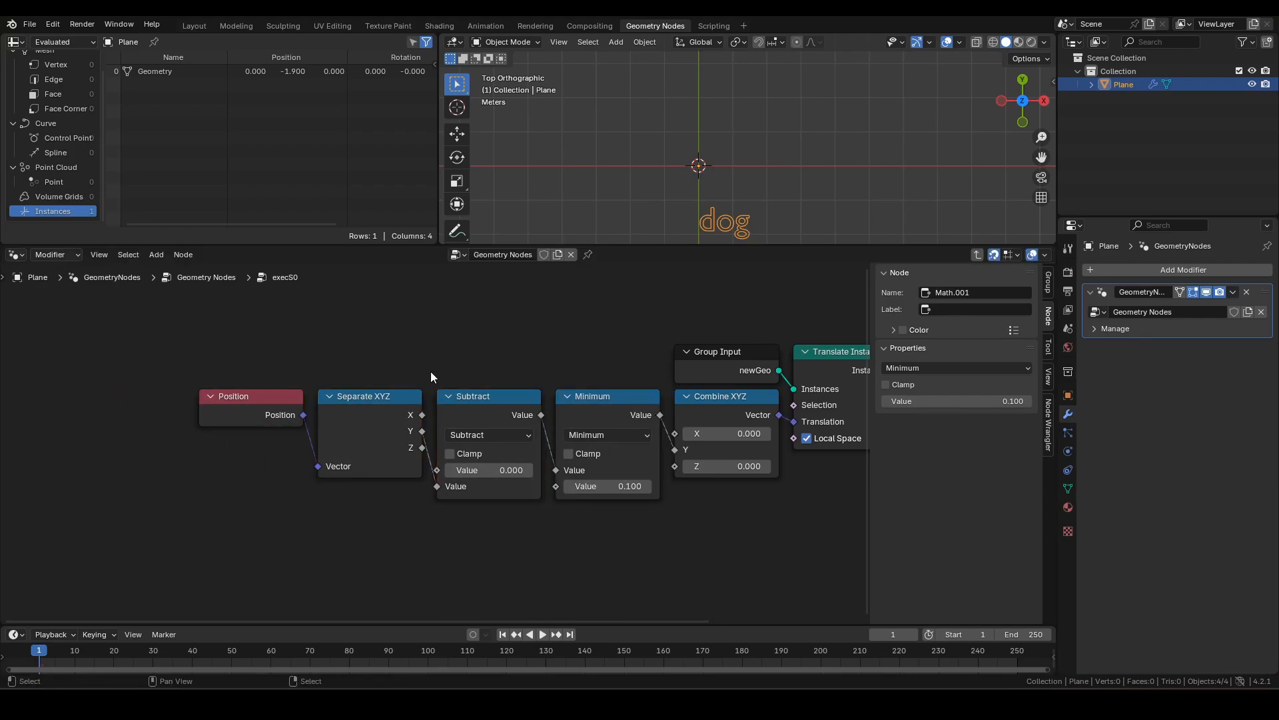
Play the animation to check where the dog text stops, and stop playback.
key("space")
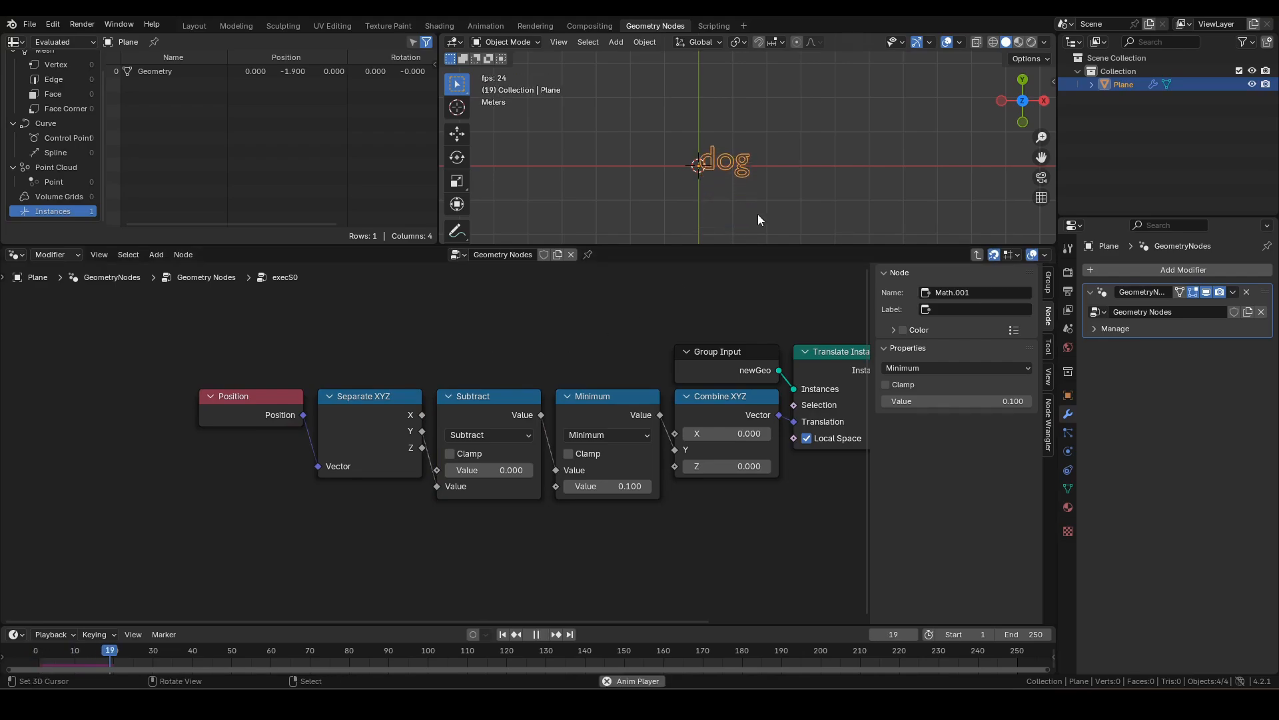
scroll(757, 214, "up", 2)
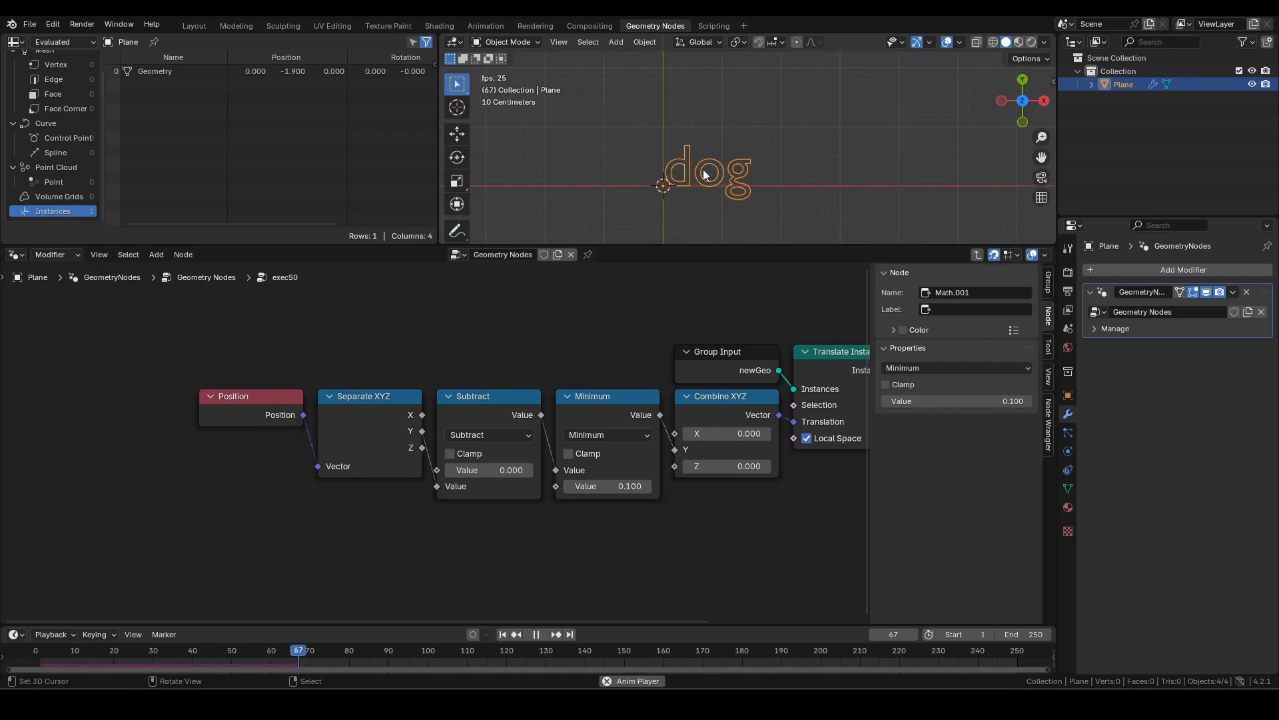
key("space")
Hide the unused sockets of the Combine XYZ and Separate XYZ nodes.
middle_click_drag(694, 555, 573, 538)
left_click(608, 378)
left_click(223, 397, "shift")
key("ctrl+h")
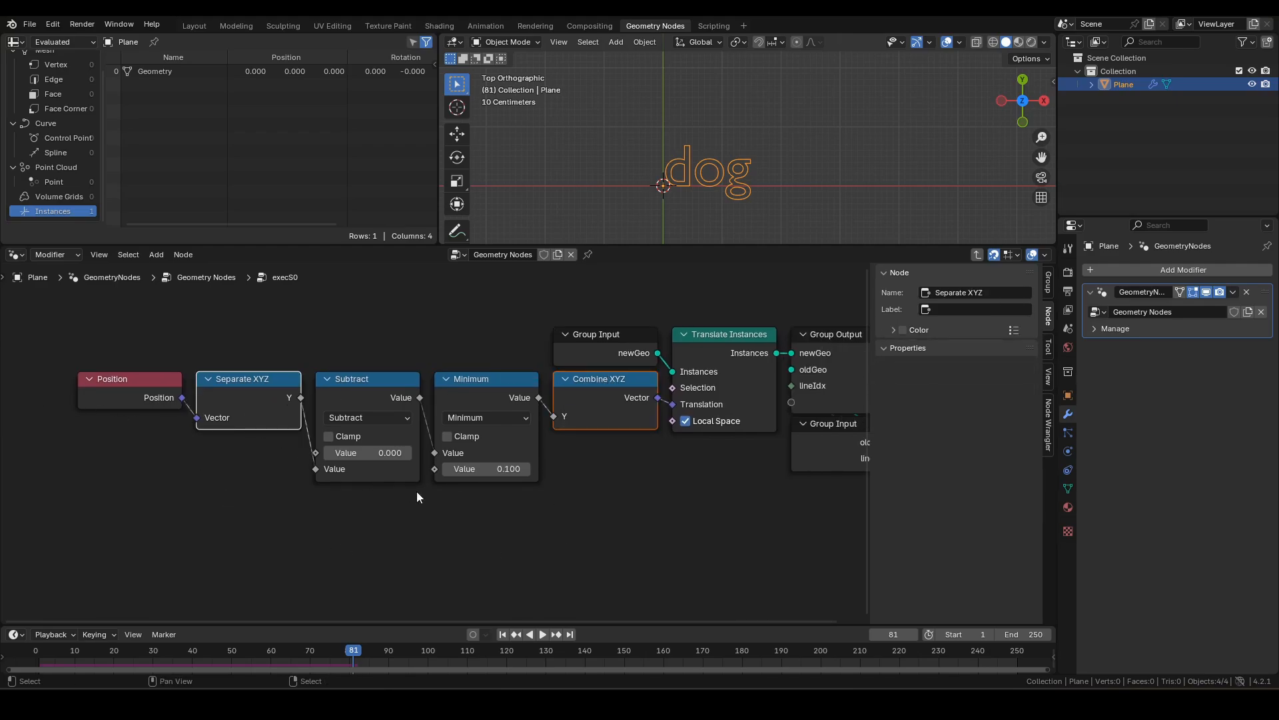
left_click(393, 526)
left_click_drag(93, 345, 258, 438)
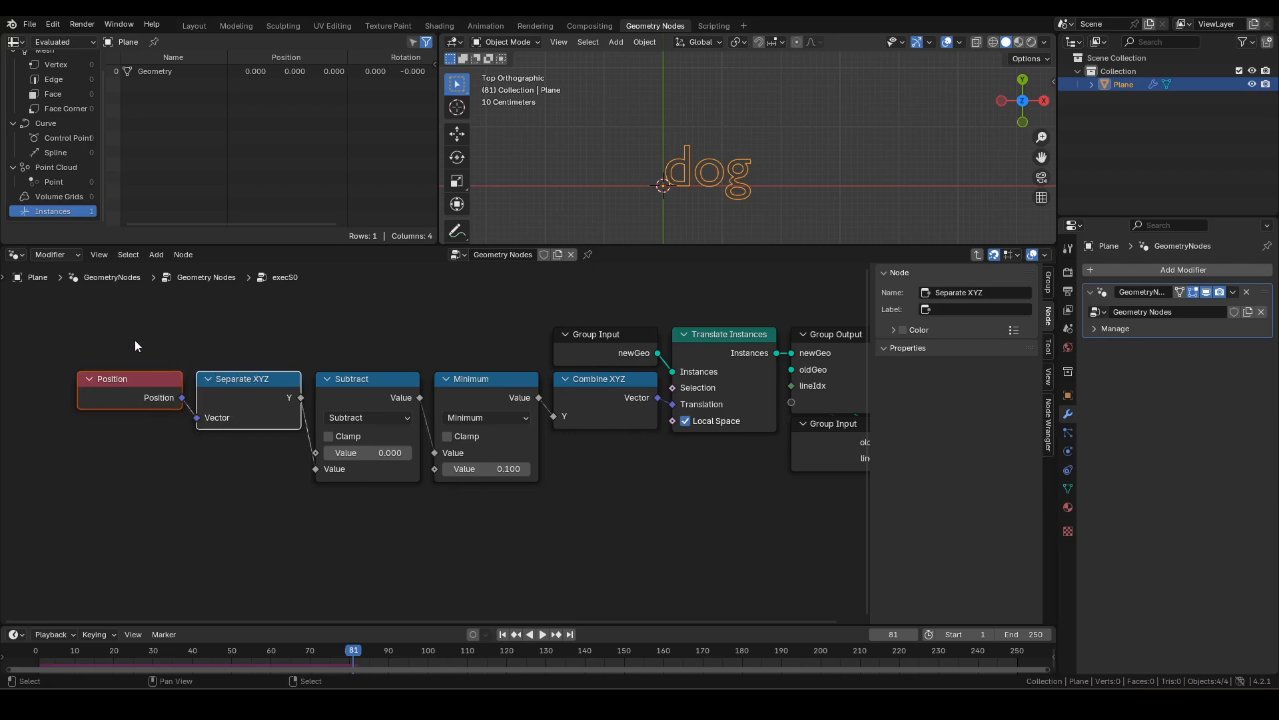
left_click_drag(90, 341, 228, 438, "ctrl")
left_click_drag(399, 527, 324, 344)
left_click_drag(453, 321, 500, 535)
left_click_drag(647, 471, 562, 373)
left_click(614, 496)
left_click(335, 387)
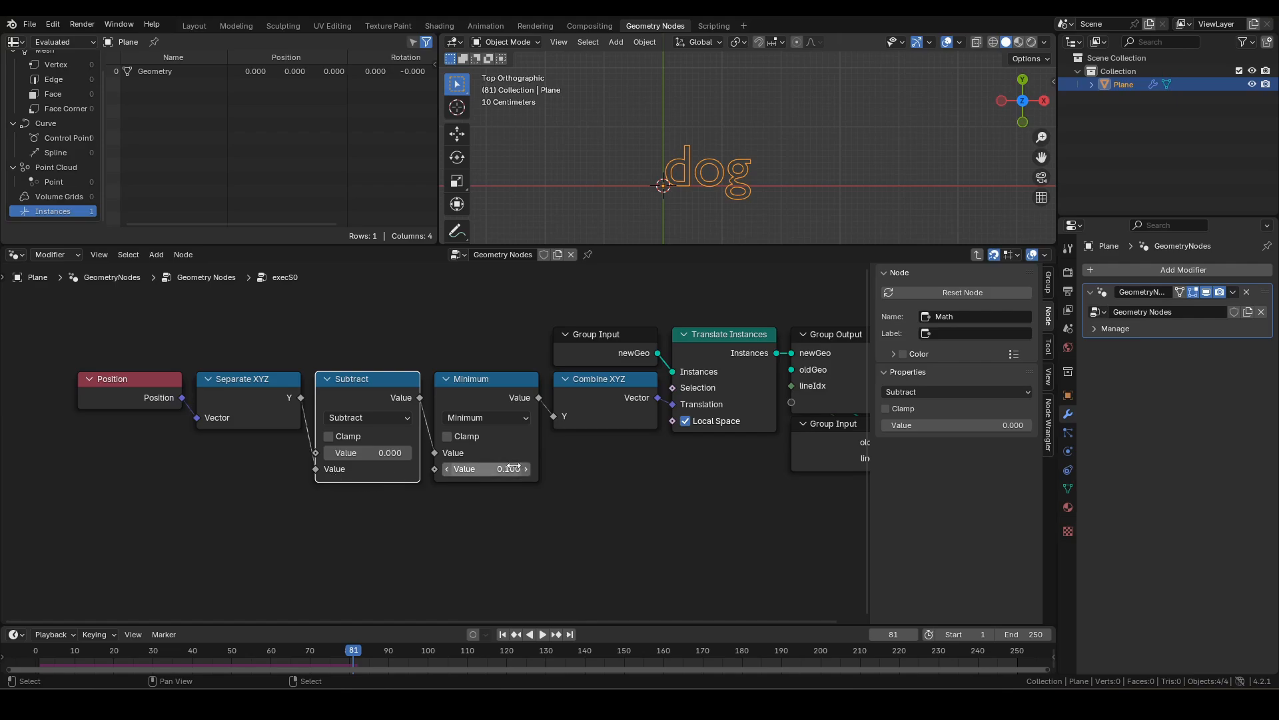
Set the Subtract node's first value to 1 and play the animation from frame 1 to test the new stop height.
left_click(364, 452)
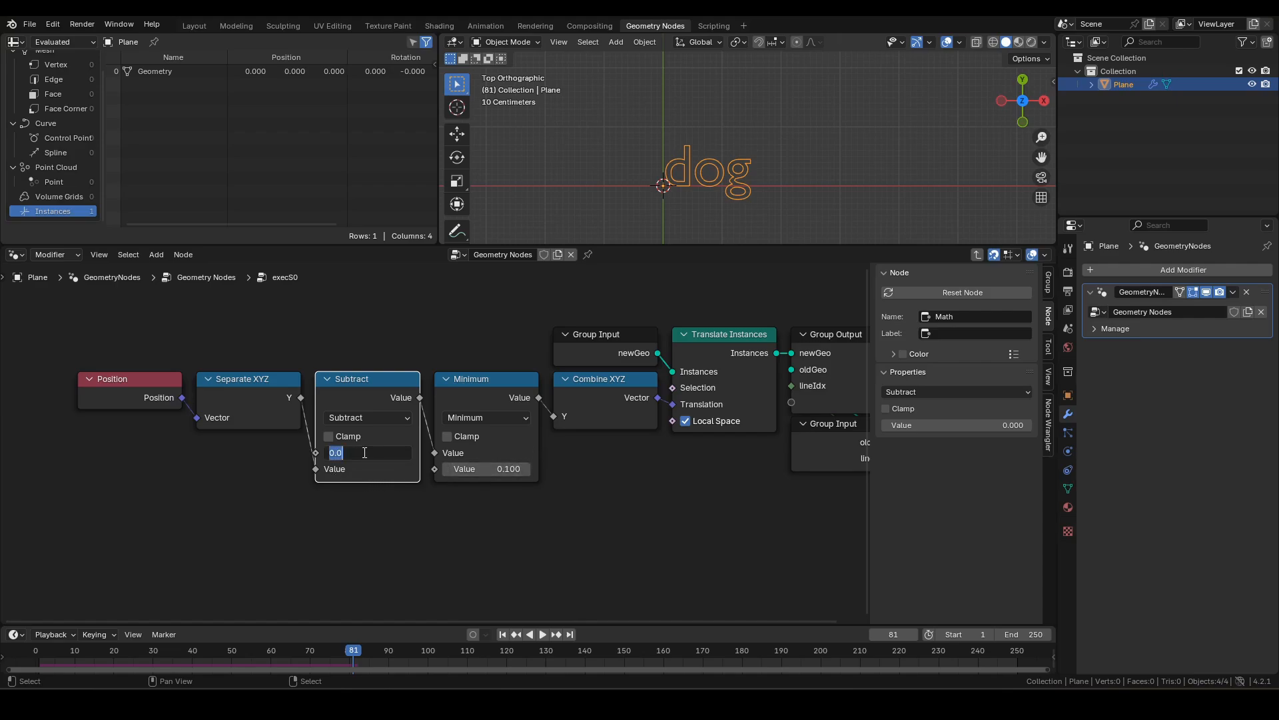
type("1")
key("Return")
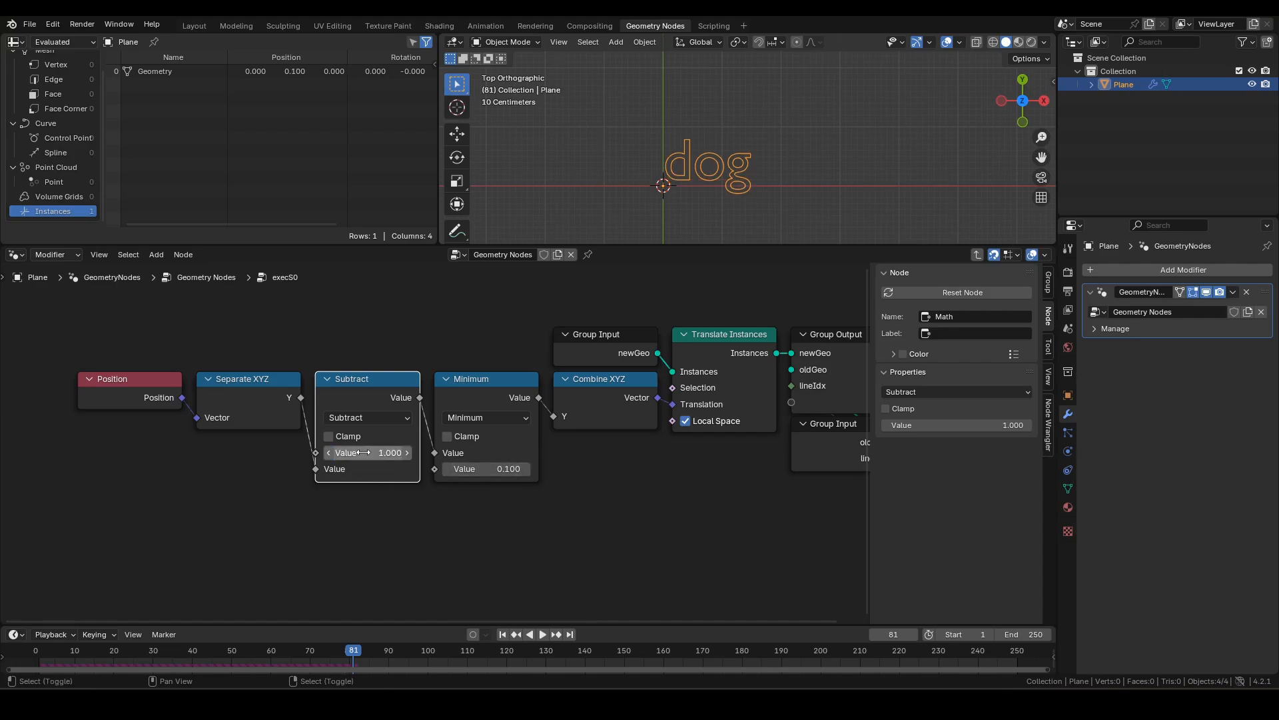
key("shift+Left")
key("space")
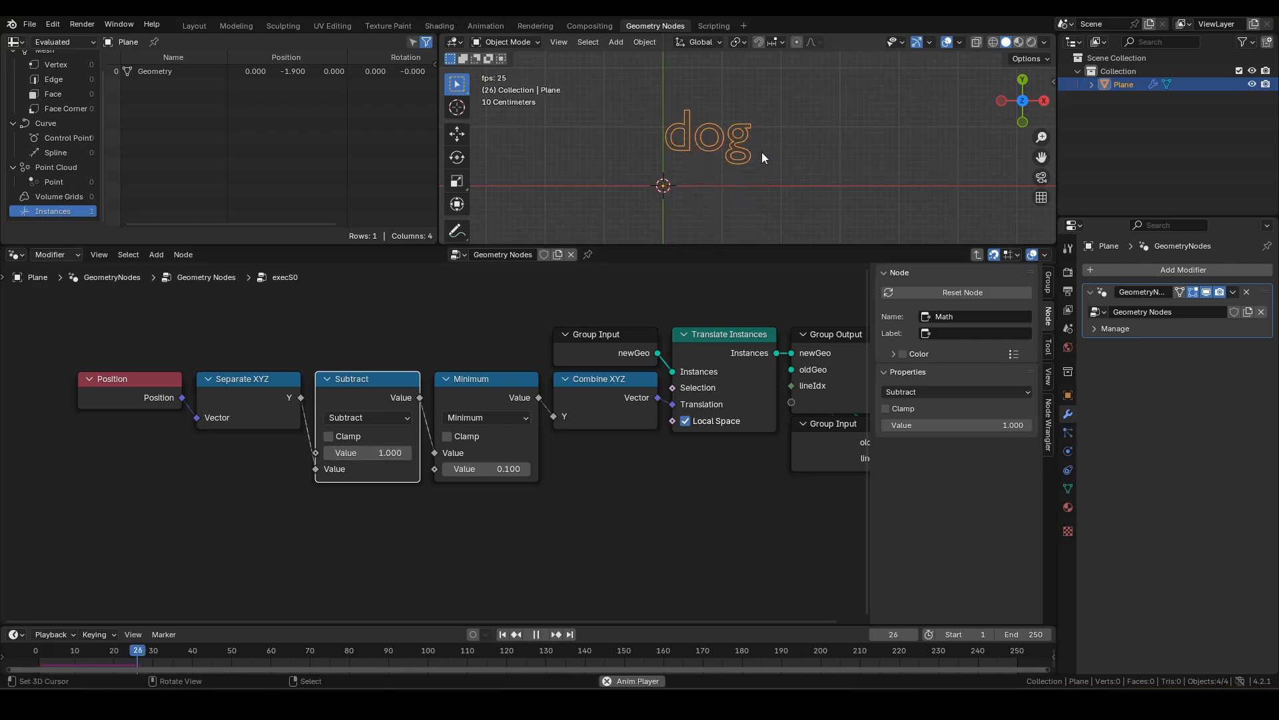
key("space")
Set the Subtract node's first value back to 0.
left_click(377, 456)
type("0")
key("Return")
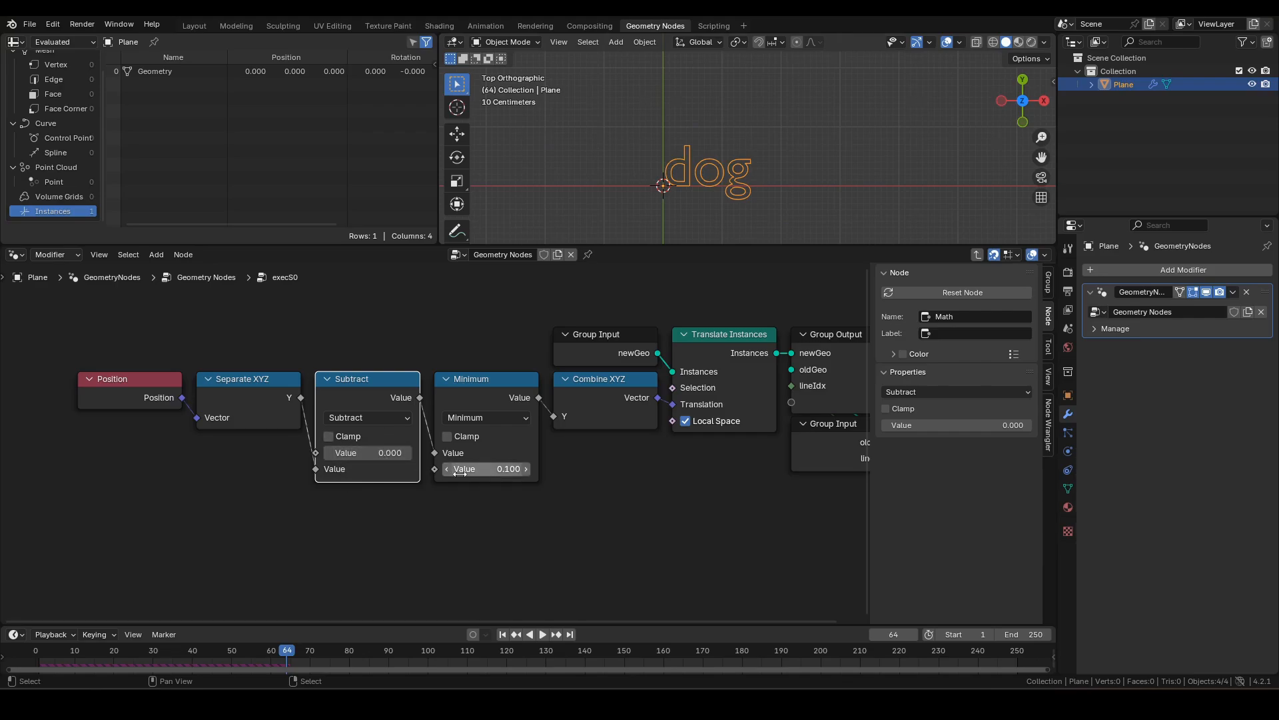
Set the Minimum node's value to 0.3 and play the animation from the start to test the faster movement.
left_click(510, 378)
middle_click_drag(663, 192, 666, 149, "shift")
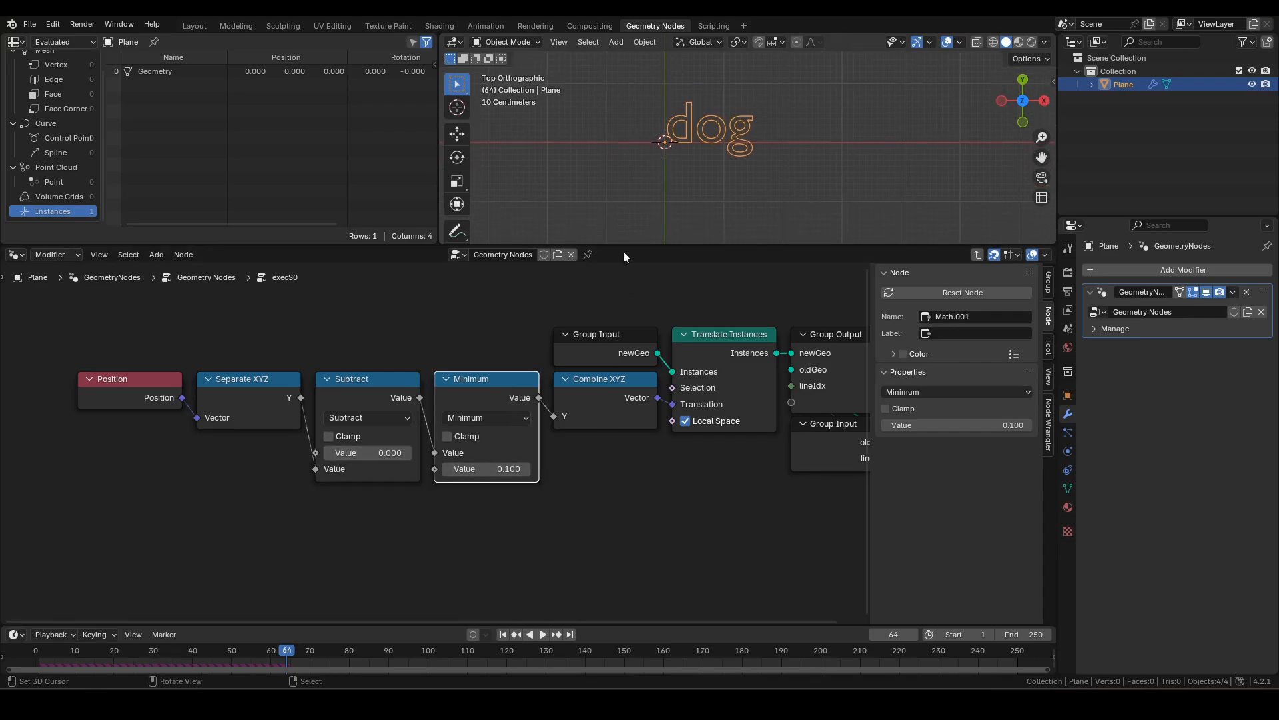
left_click(491, 474)
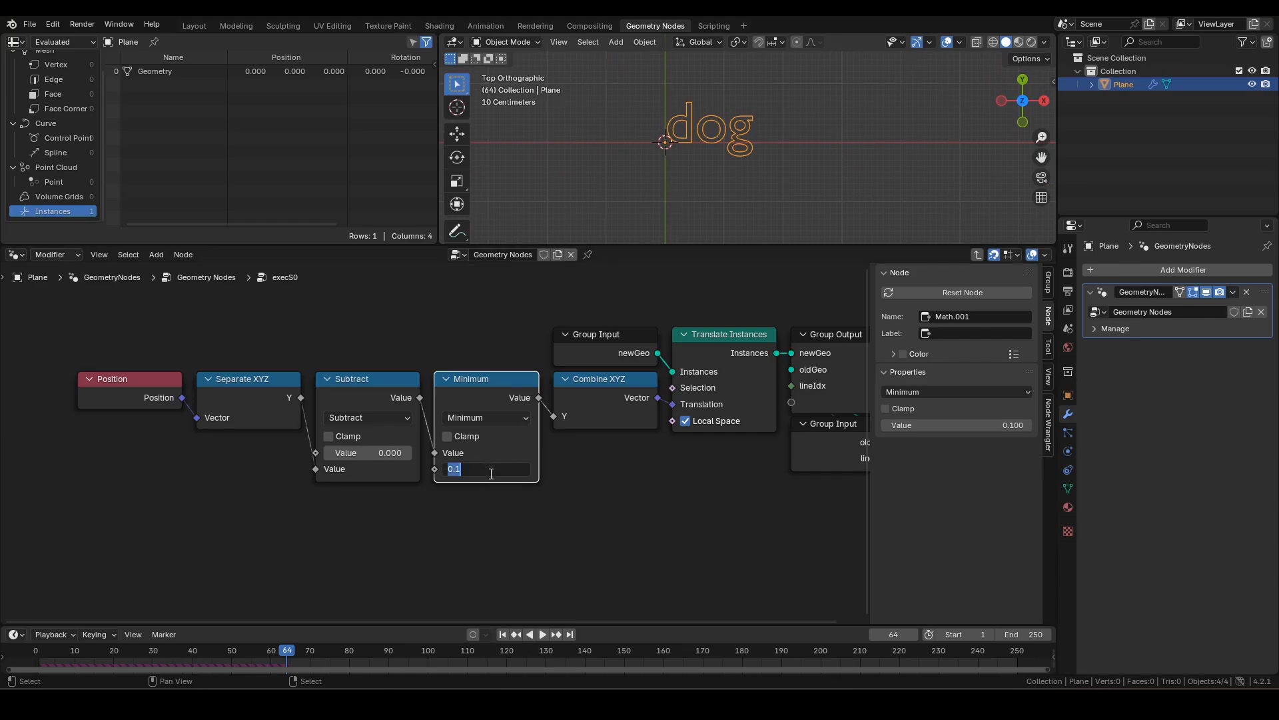
type("0.3")
key("Return")
key("shift+Left")
key("space")
key("space")
Set the Minimum node's value to 0.05 and replay the animation from frame 1 to test the slower movement.
left_click(490, 469)
type(".0")
key("Return")
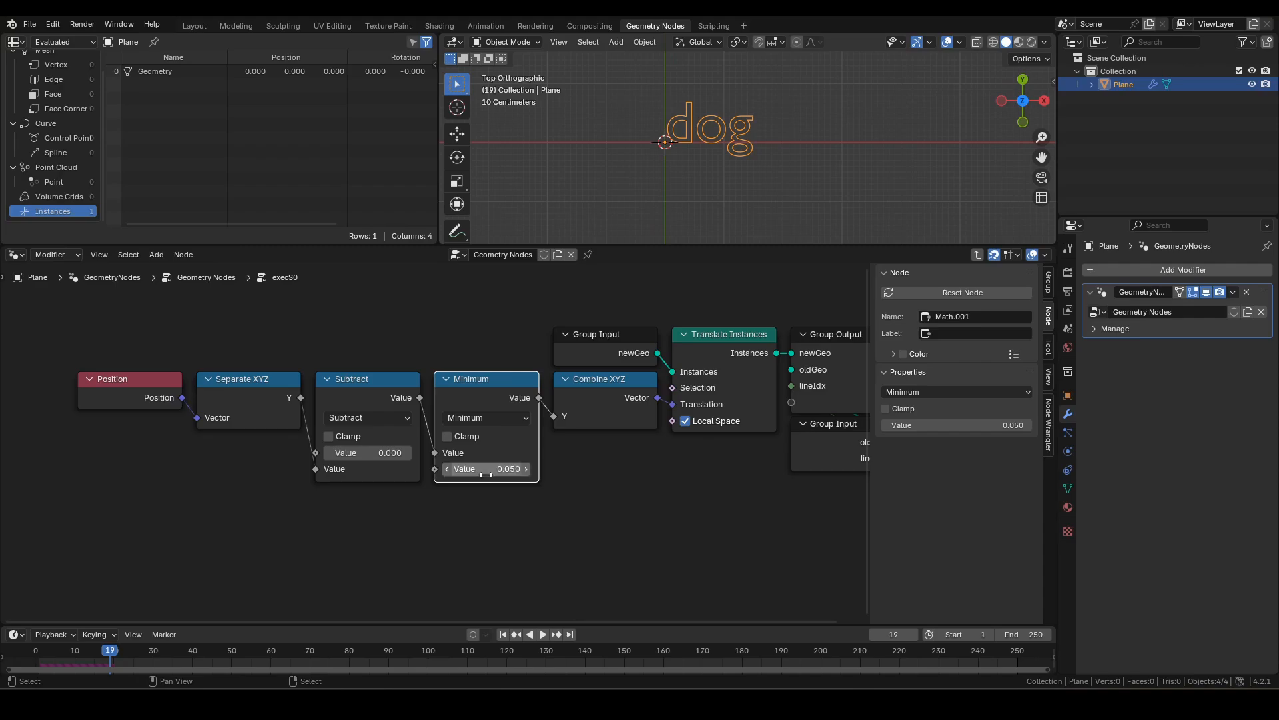
key("shift+Left")
key("space")
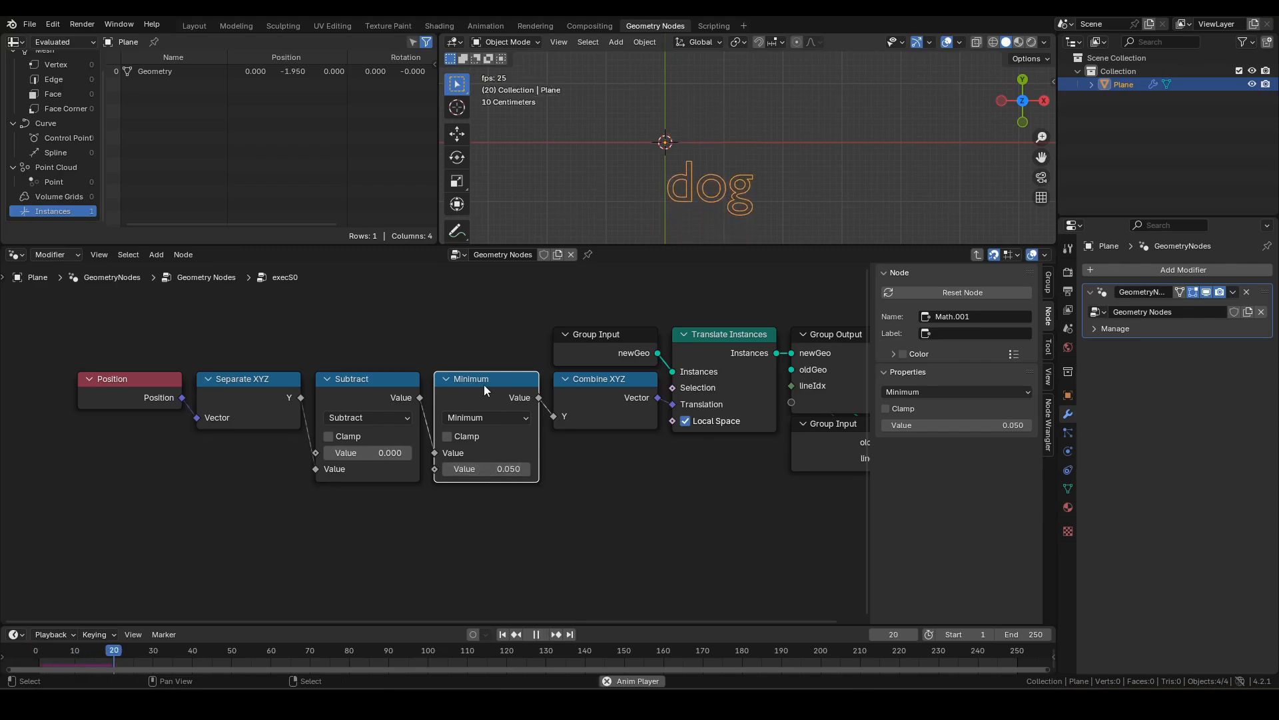
key("space")
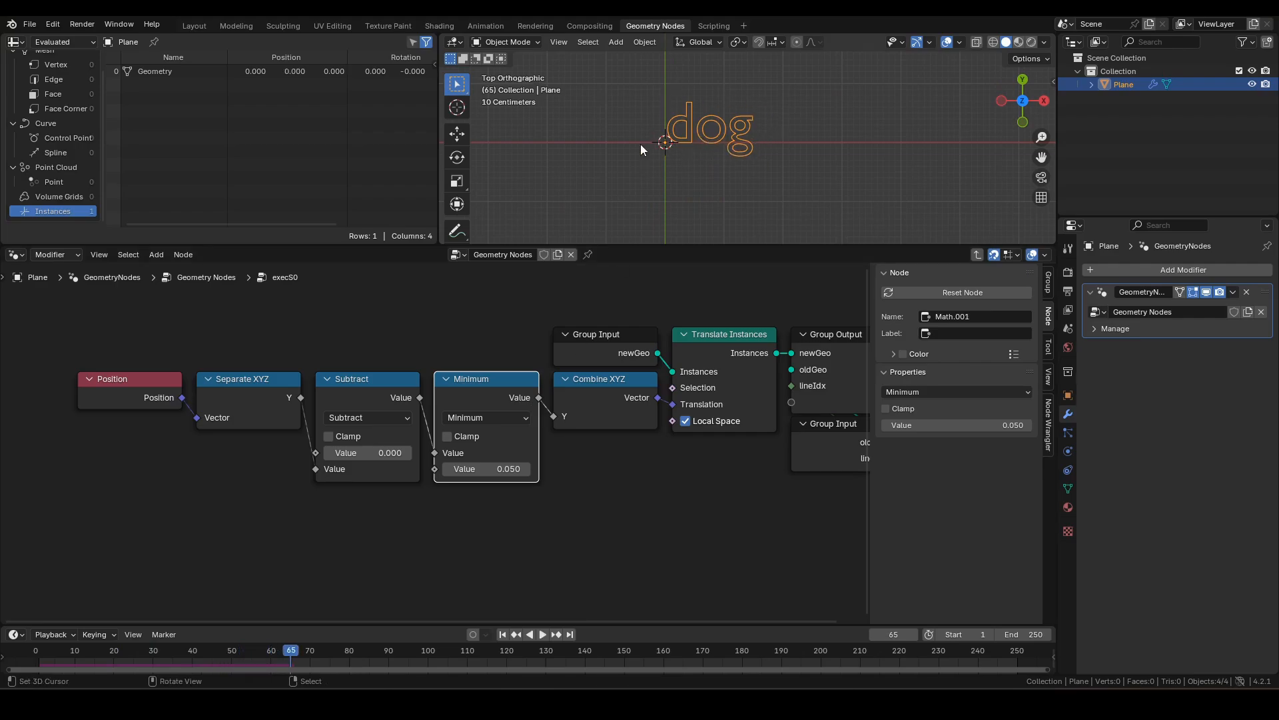
Set the Minimum node's value back to 0.1.
left_click(476, 468)
type(".1")
key("Return")
left_click_drag(586, 527, 219, 381)
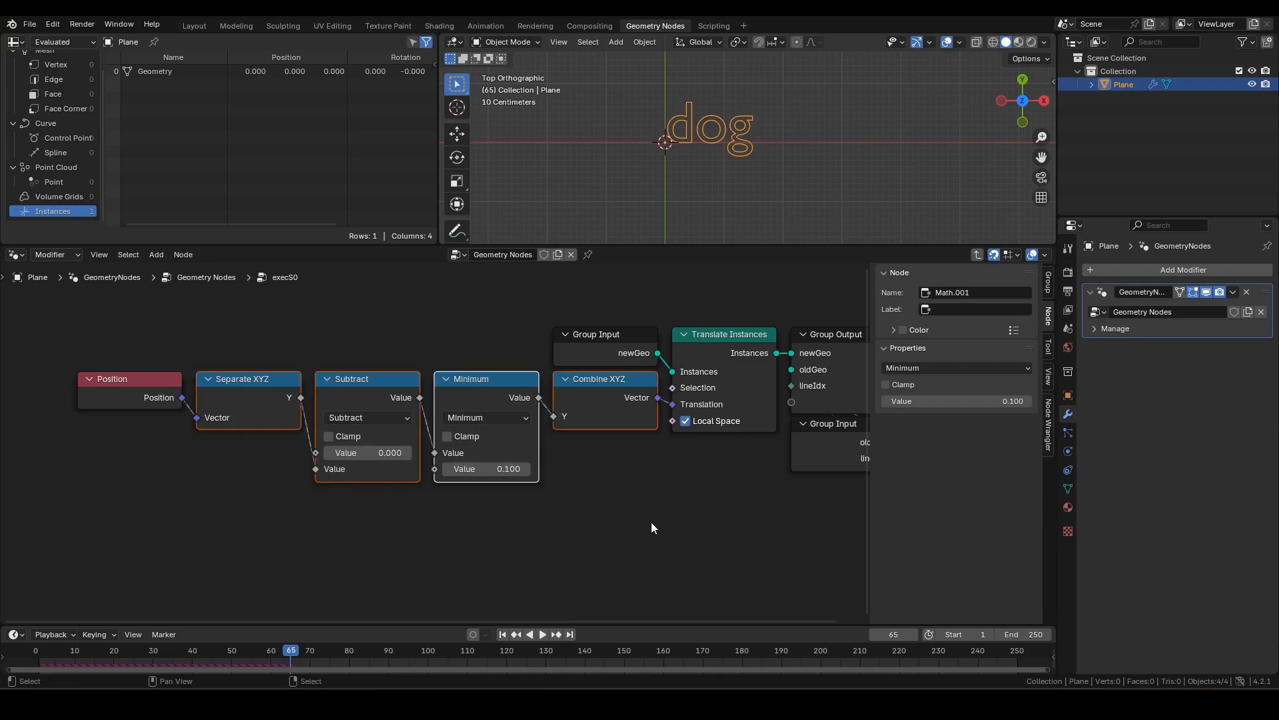
middle_click_drag(677, 495, 655, 501)
left_click_drag(593, 517, 200, 405)
left_click(657, 480)
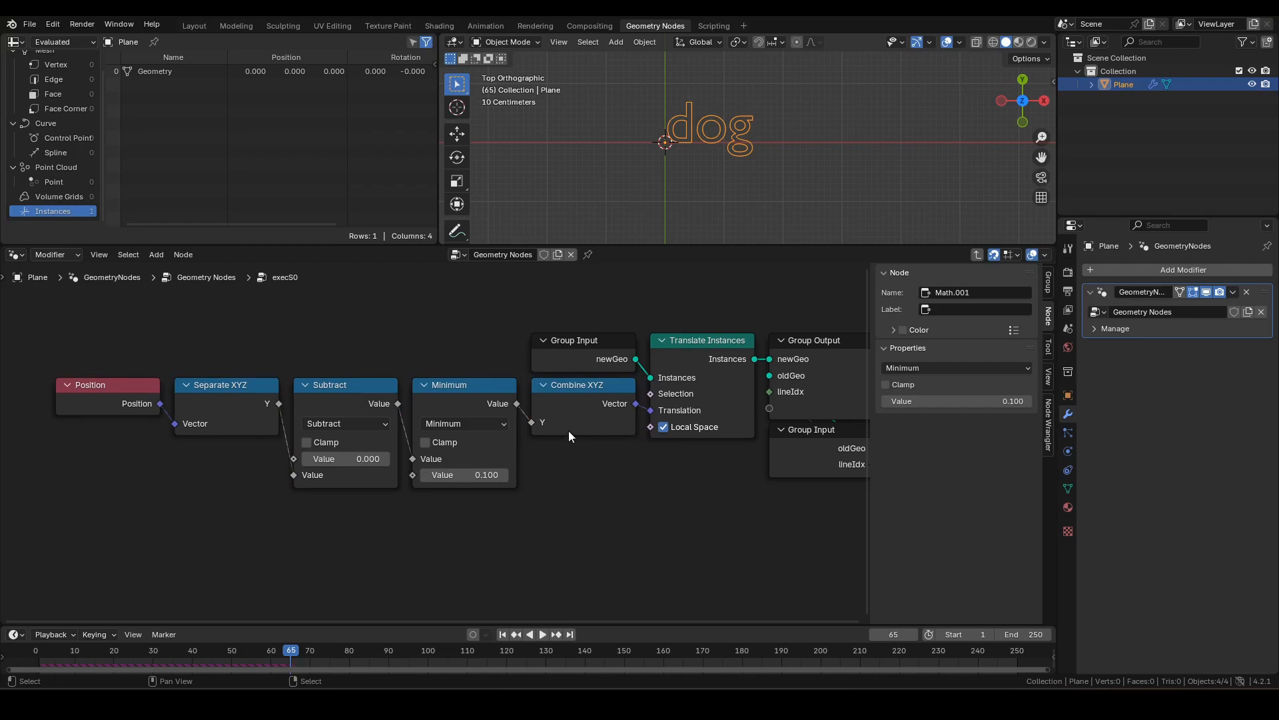
mouse_move(685, 175)
middle_mouse_down("shift")
mouse_move(706, 164)
mouse_move(672, 181)
mouse_move(690, 191)
middle_mouse_up("shift")
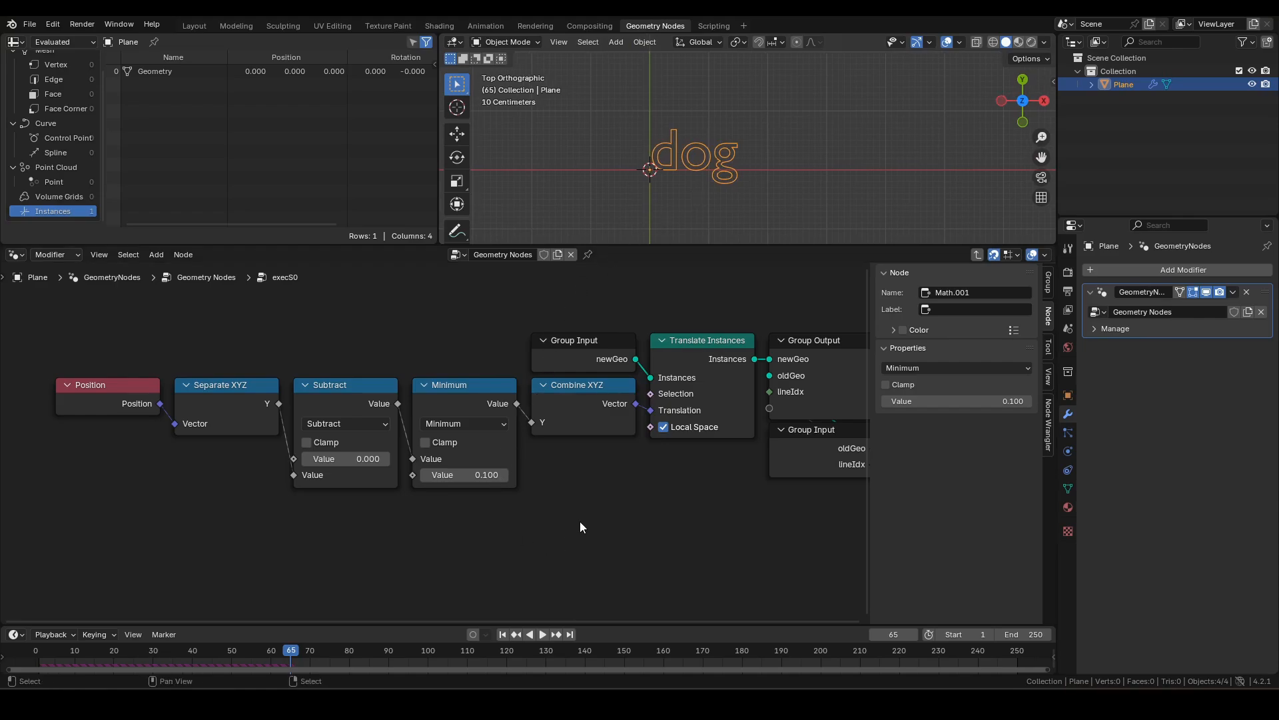
Leave the execS0 group and select the State Controller node in the simulation zone.
key("Tab")
middle_click_drag(594, 394, 588, 524)
left_click(427, 351)
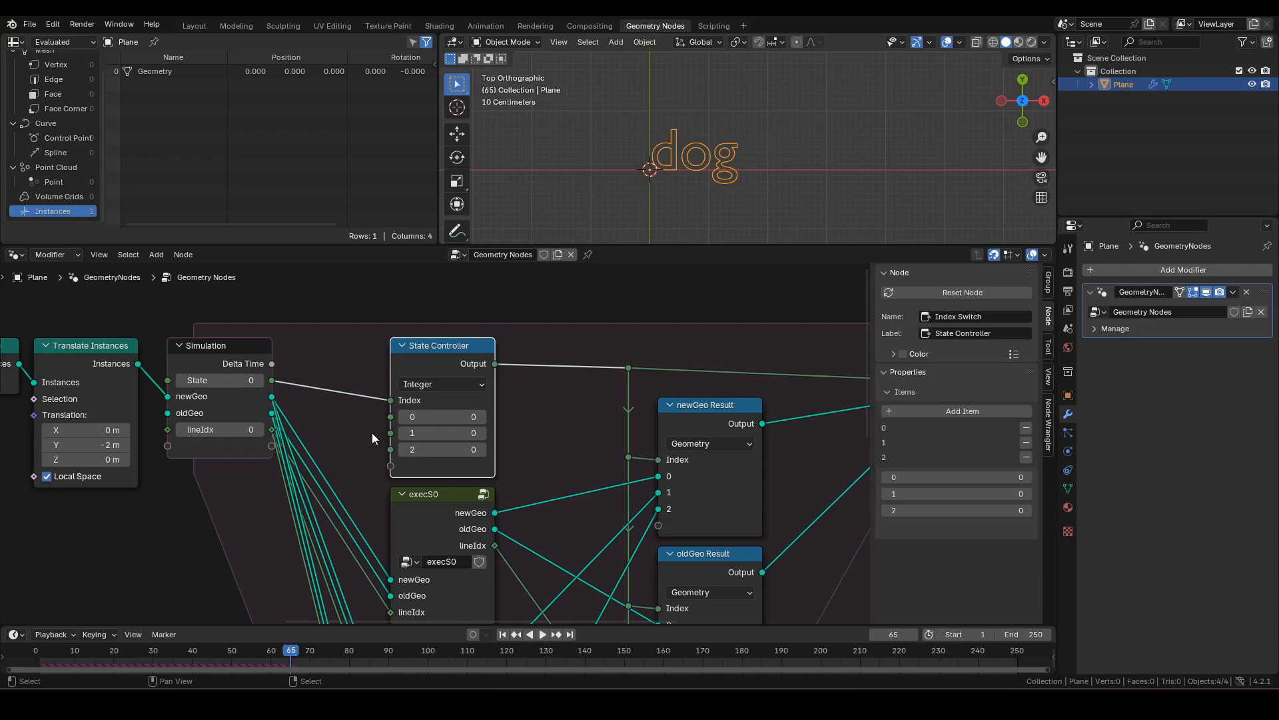
Add a Position node in the empty area above the simulation zone, with the node editor maximized.
middle_click_drag(457, 360, 475, 384)
left_click(450, 528)
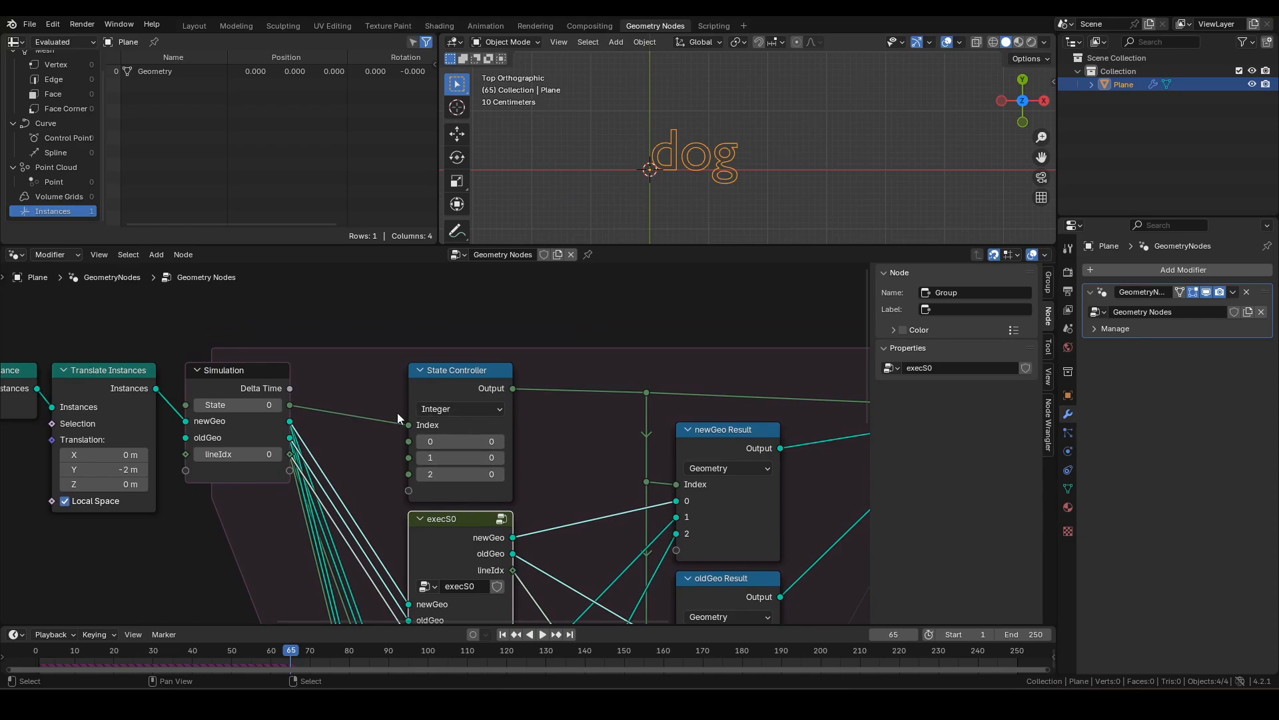
middle_click_drag(697, 162, 734, 134, "shift")
middle_click_drag(454, 350, 502, 494)
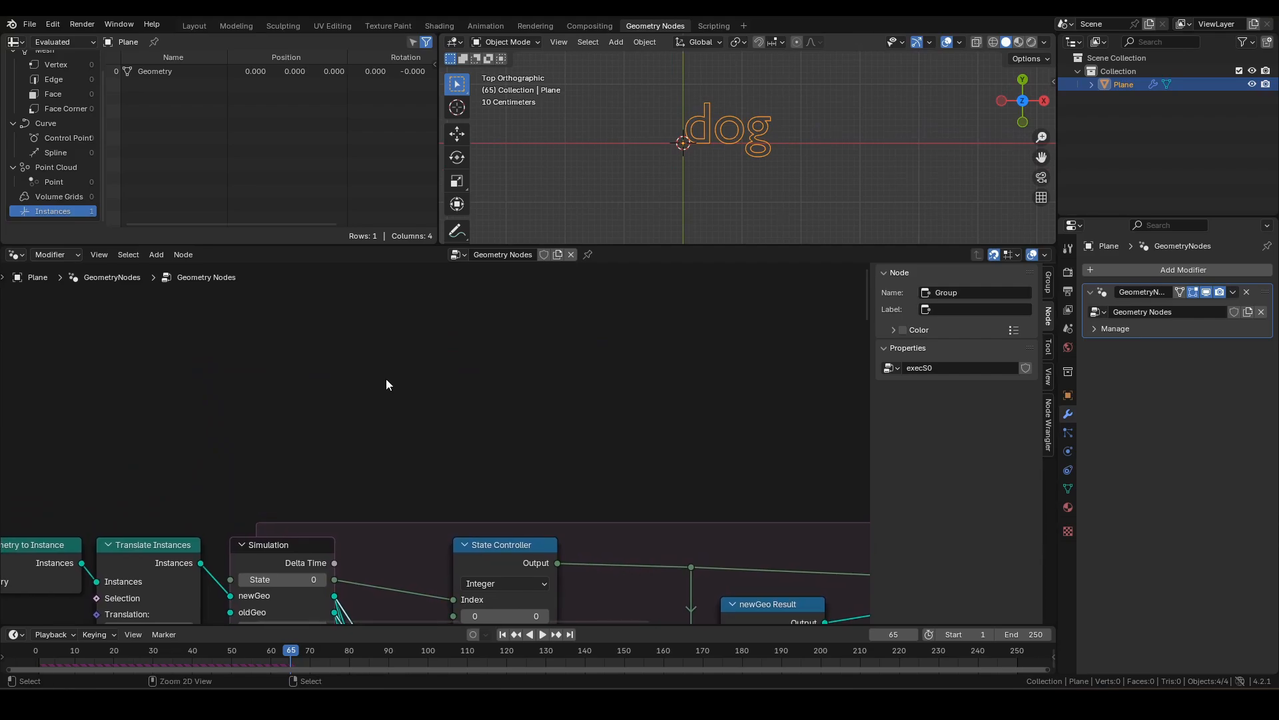
key("ctrl+space")
key("F3")
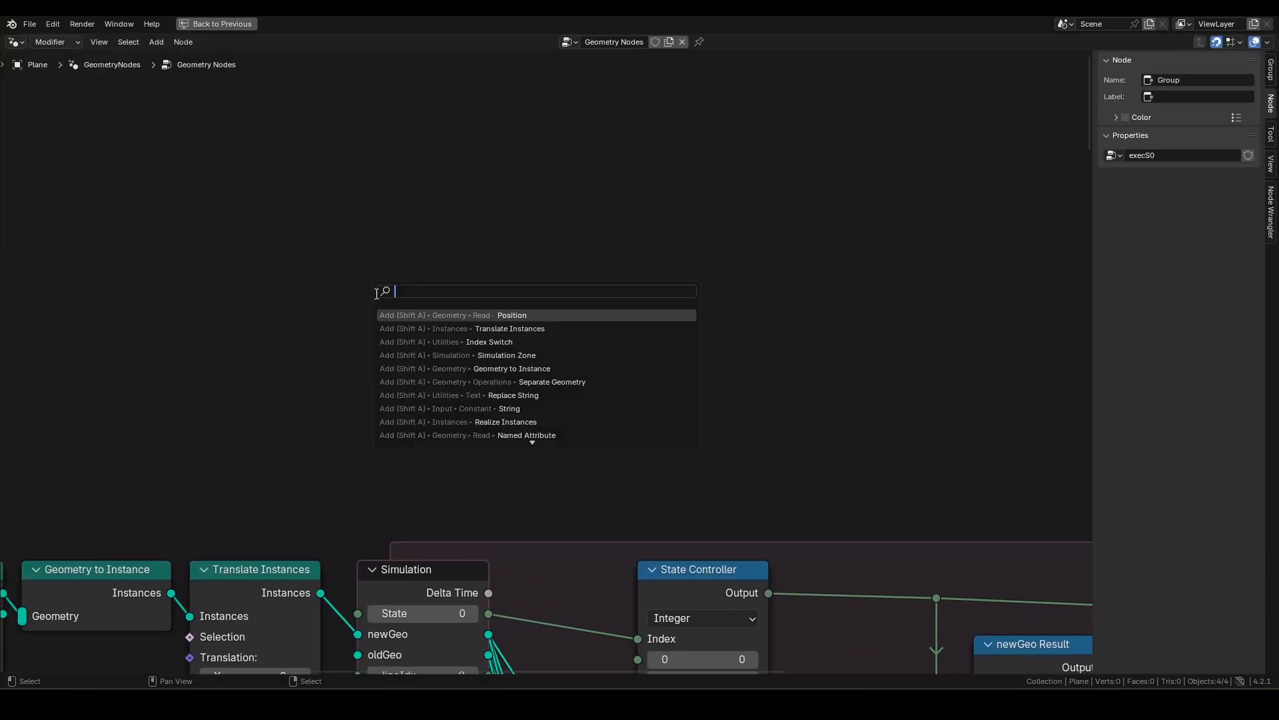
left_click(383, 315)
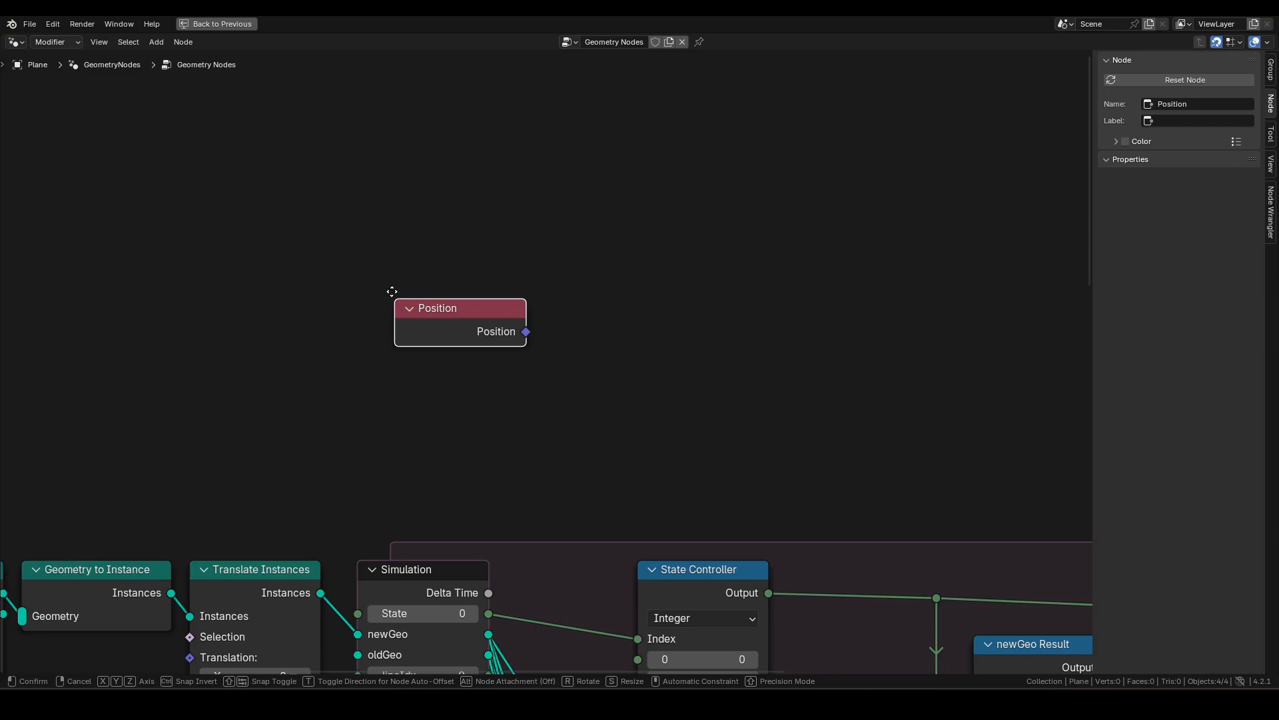
left_click(356, 227)
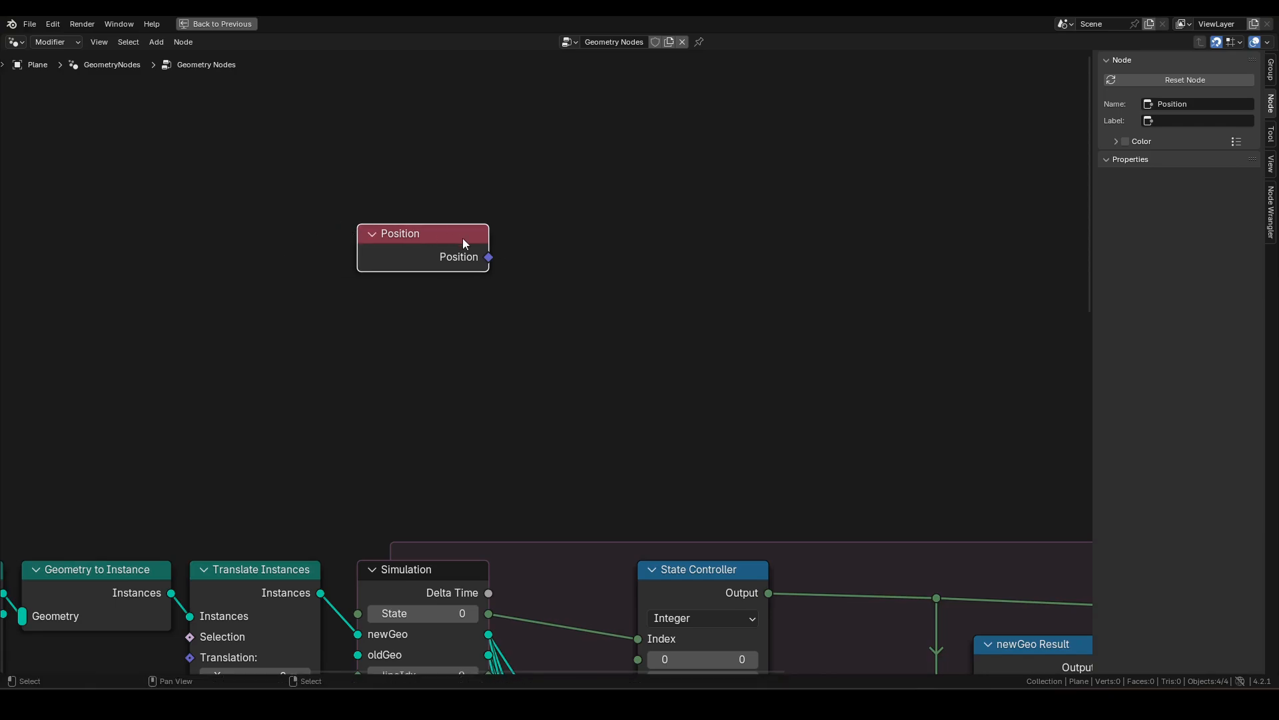
Add a Separate XYZ node fed by the Position output and place it beside the Position node.
left_click_drag(489, 258, 517, 244)
type("sx")
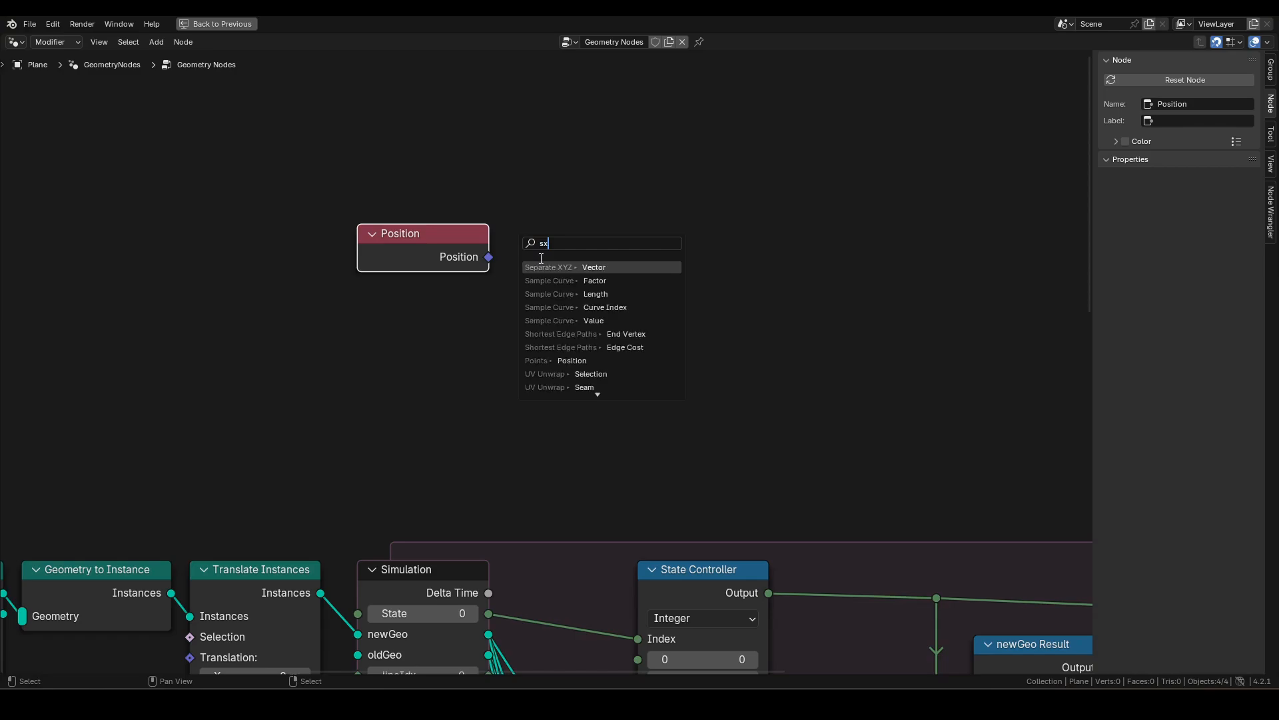
left_click(554, 267)
left_click(541, 272)
Add a Greater Than or Equal Compare node that takes the Y output of Separate XYZ as A.
left_click_drag(637, 279, 676, 269)
type("great")
key("Down")
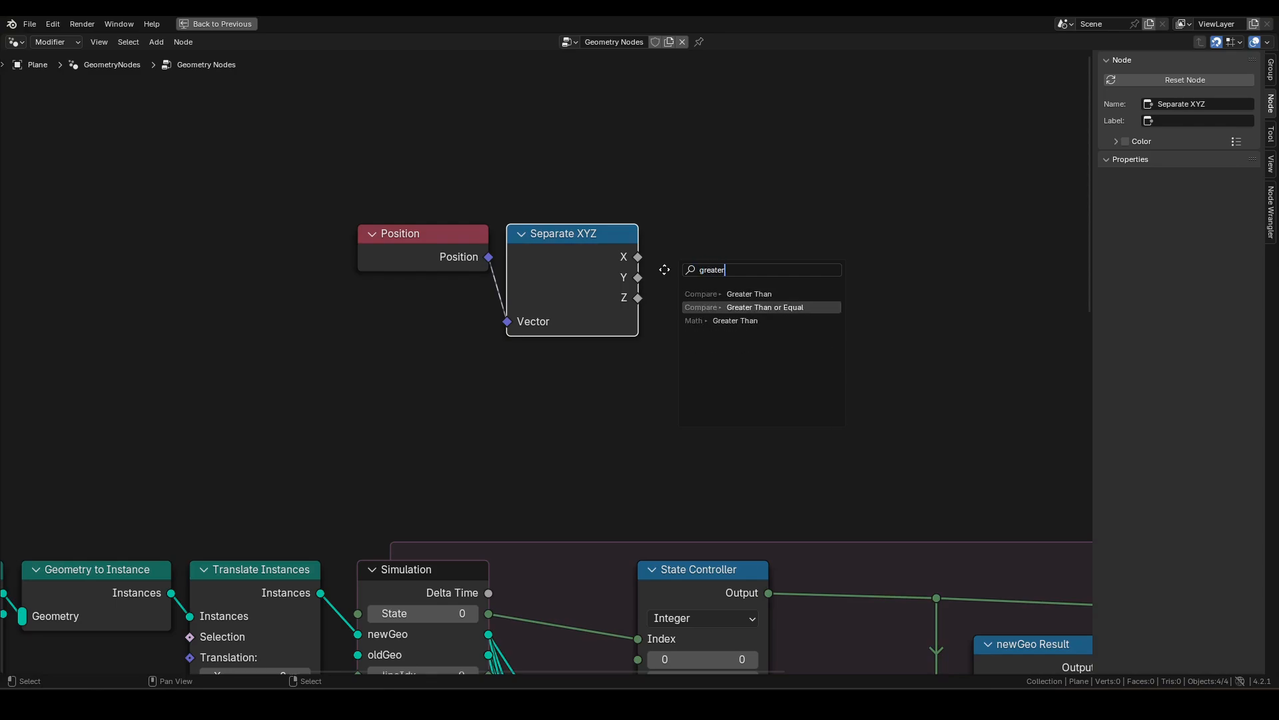
key("Return")
left_click(645, 250)
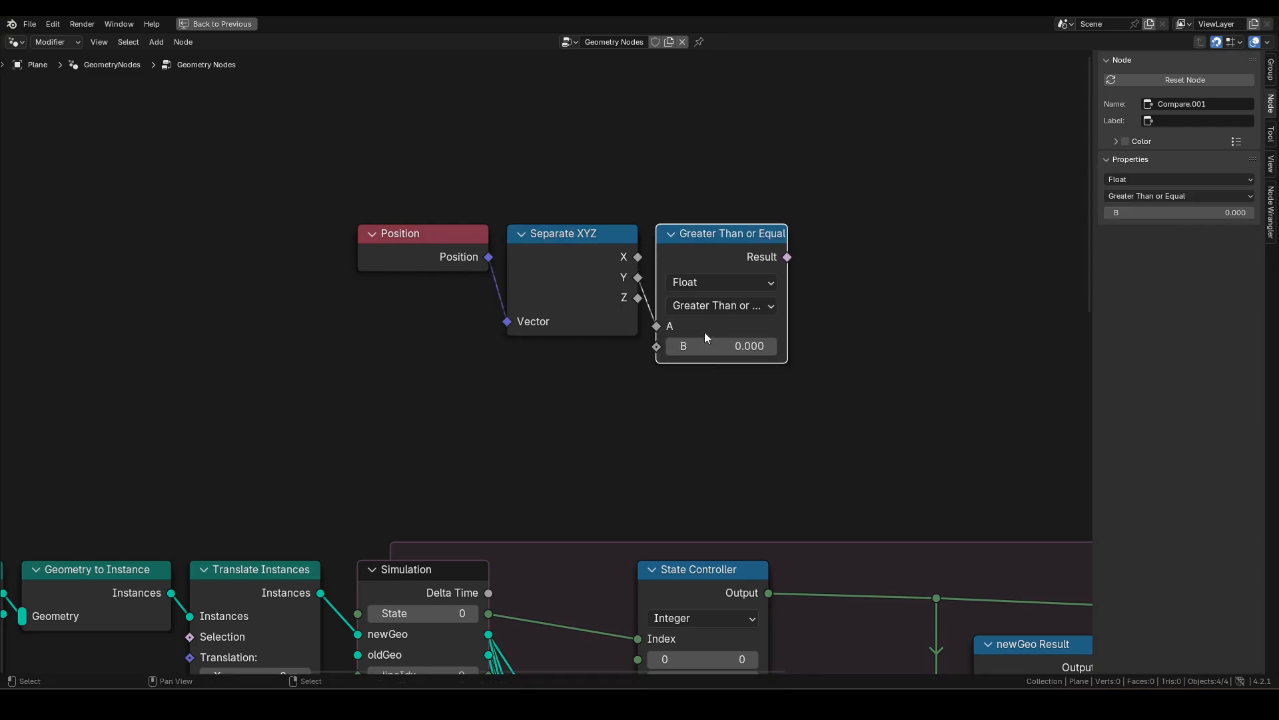
Shift the three new nodes aside and feed the comparison result into a new Sample Index node with the domain set to Instance.
left_click_drag(765, 401, 421, 227)
left_click_drag(746, 237, 647, 233)
type("sample in")
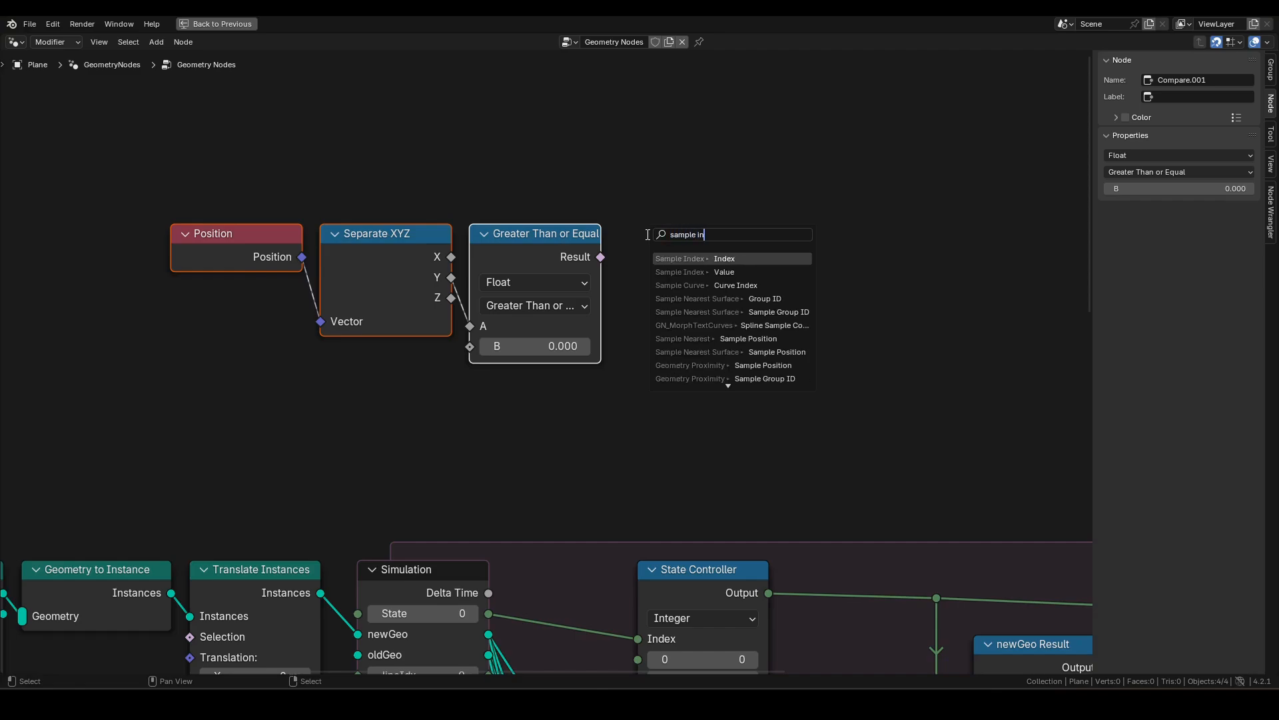
key("Down")
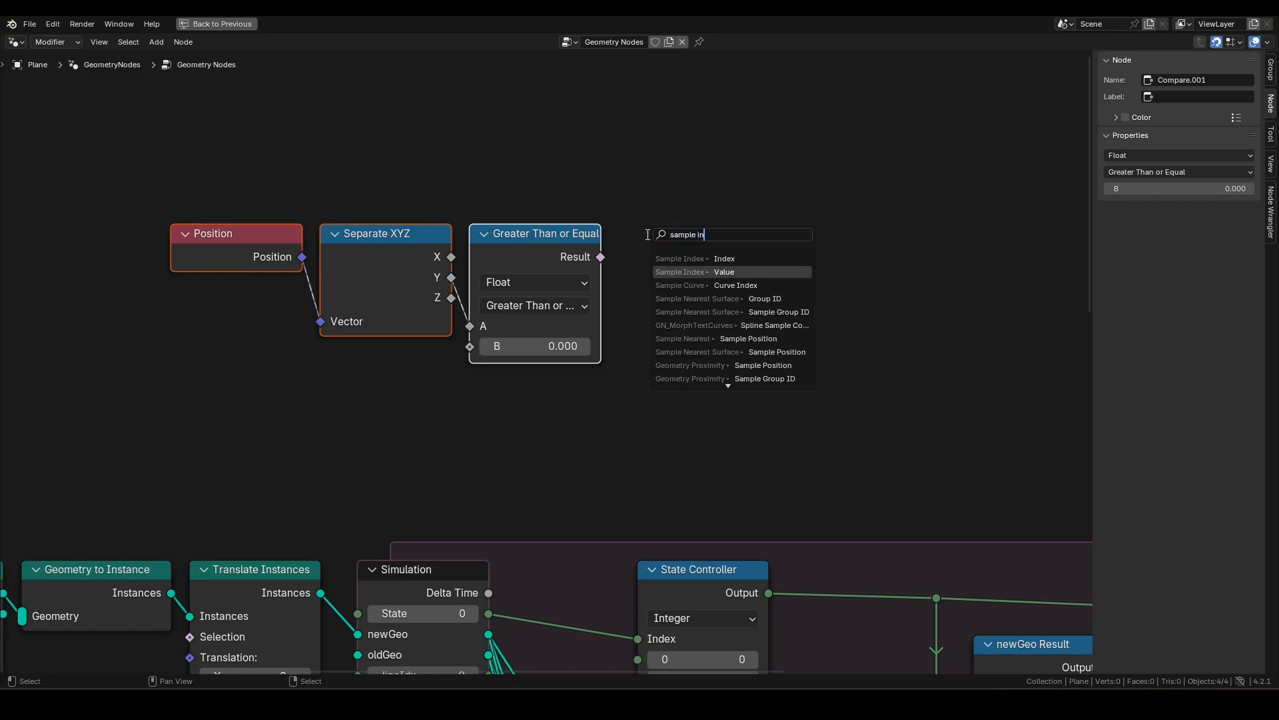
key("Return")
left_click(628, 234)
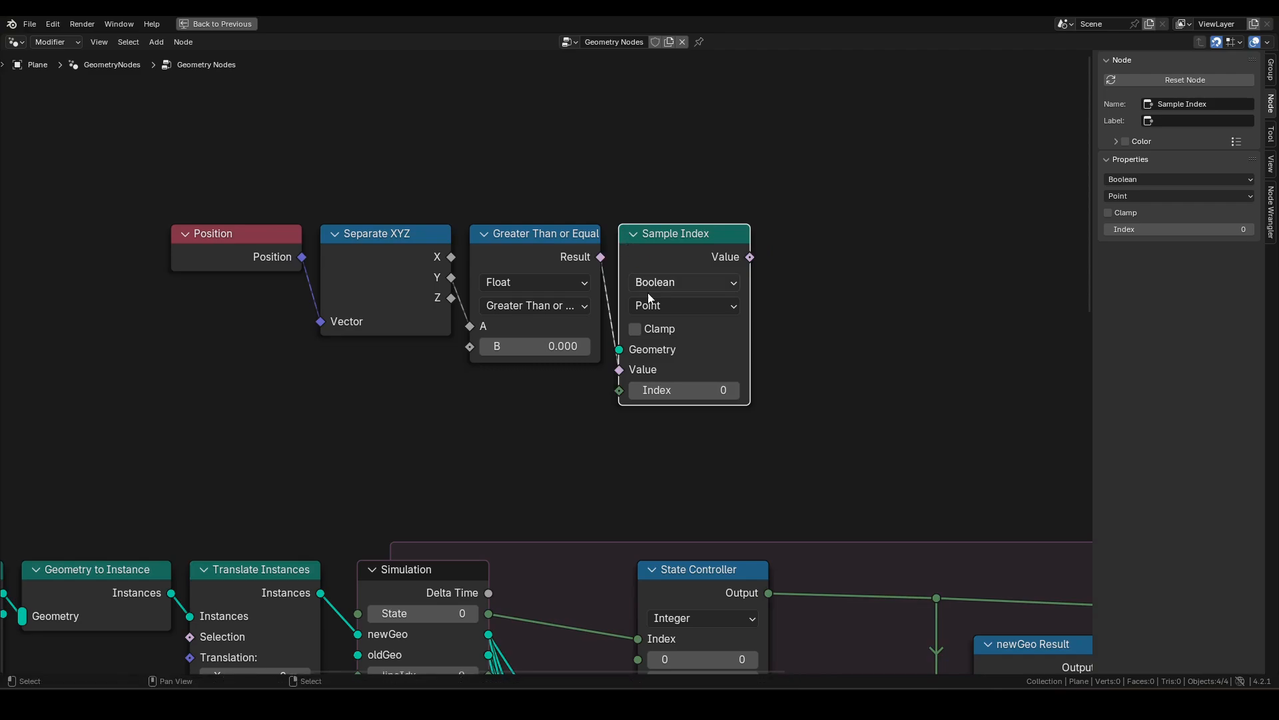
left_click(665, 303)
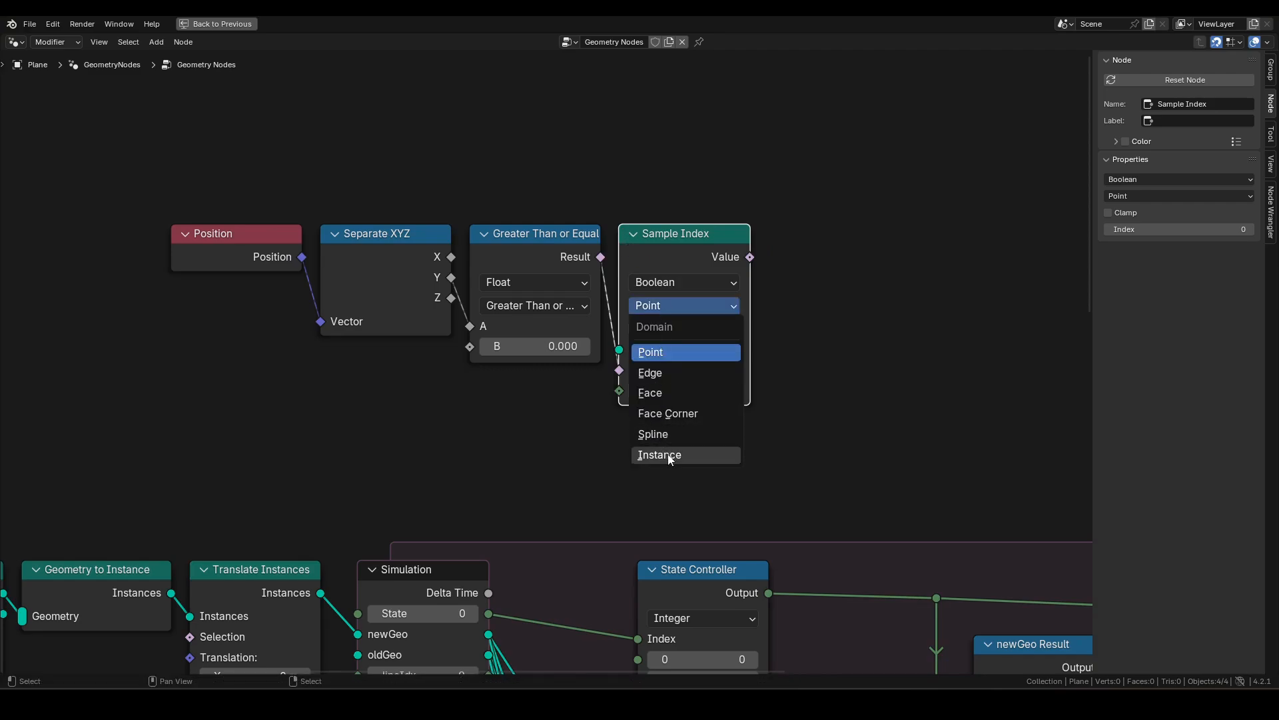
left_click(670, 455)
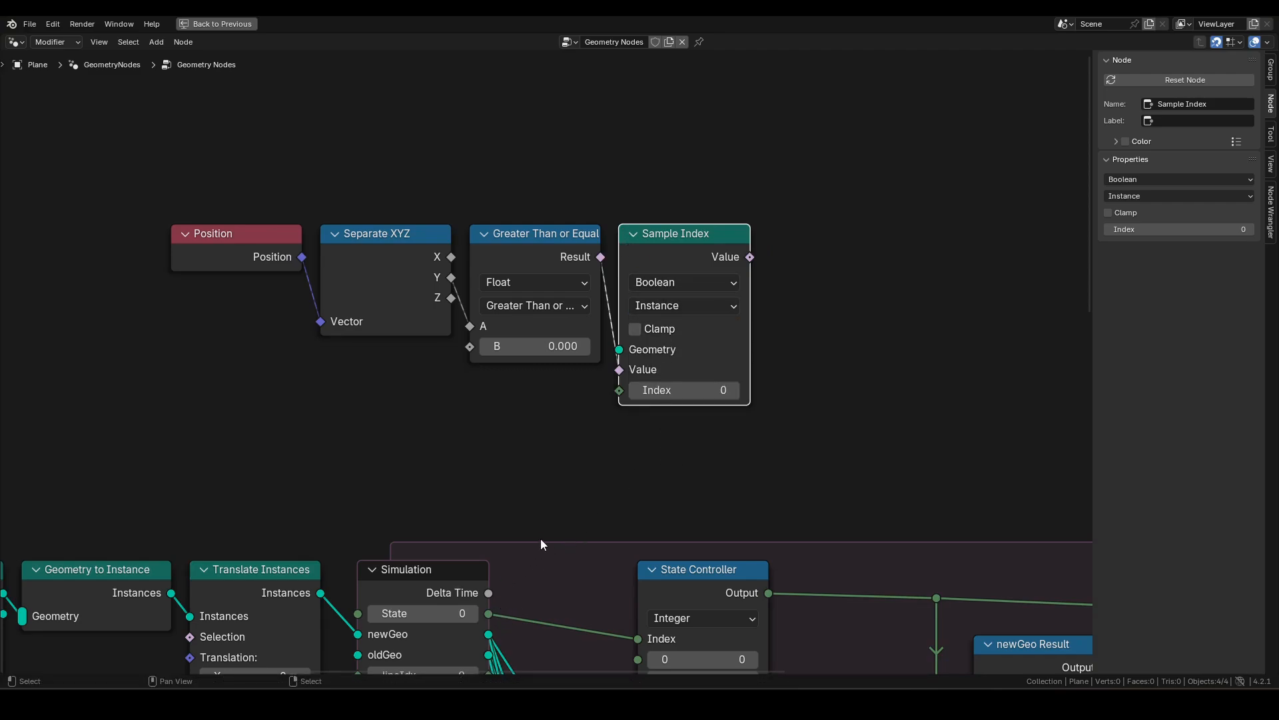
Connect the simulation input's newGeo output to the Geometry socket of Sample Index.
middle_click_drag(541, 545, 527, 485)
left_click_drag(479, 588, 537, 415)
left_click_drag(573, 297, 619, 300)
Add a Switch node driven by the Sample Index value and set its type to Integer.
middle_click_drag(868, 357, 753, 409)
left_click_drag(623, 258, 645, 255)
type("swit")
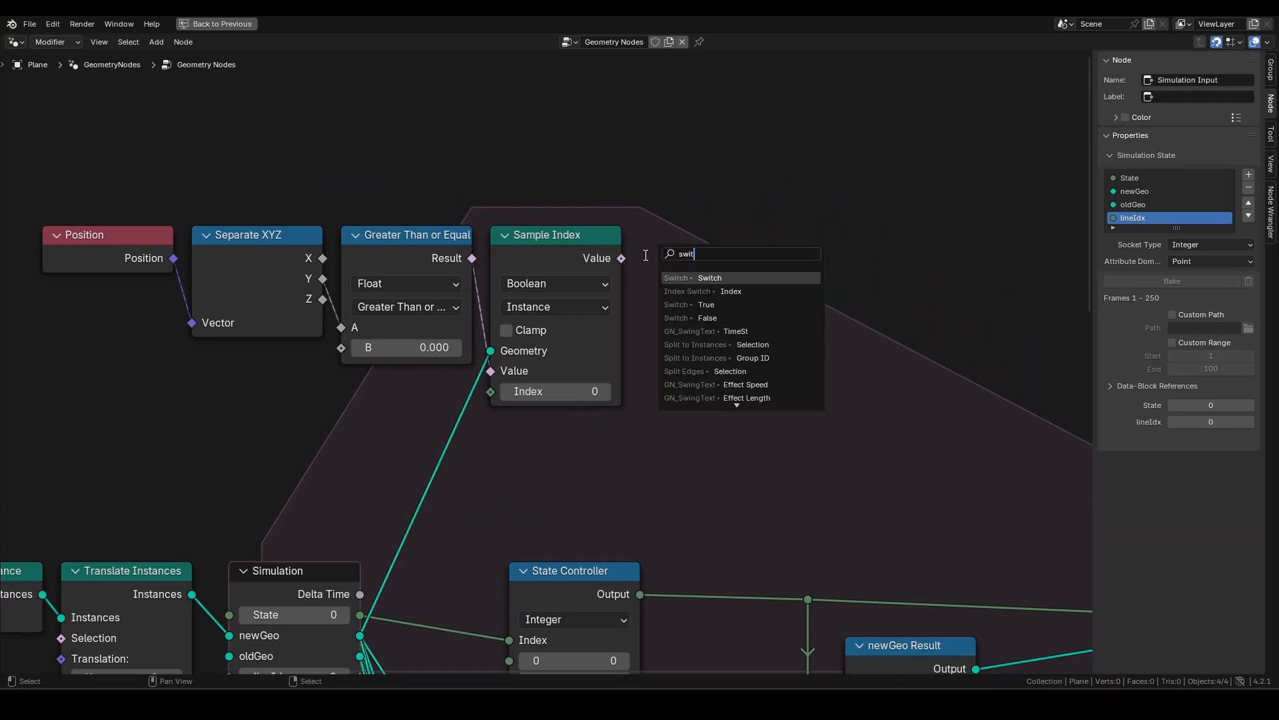
key("Return")
left_click(652, 251)
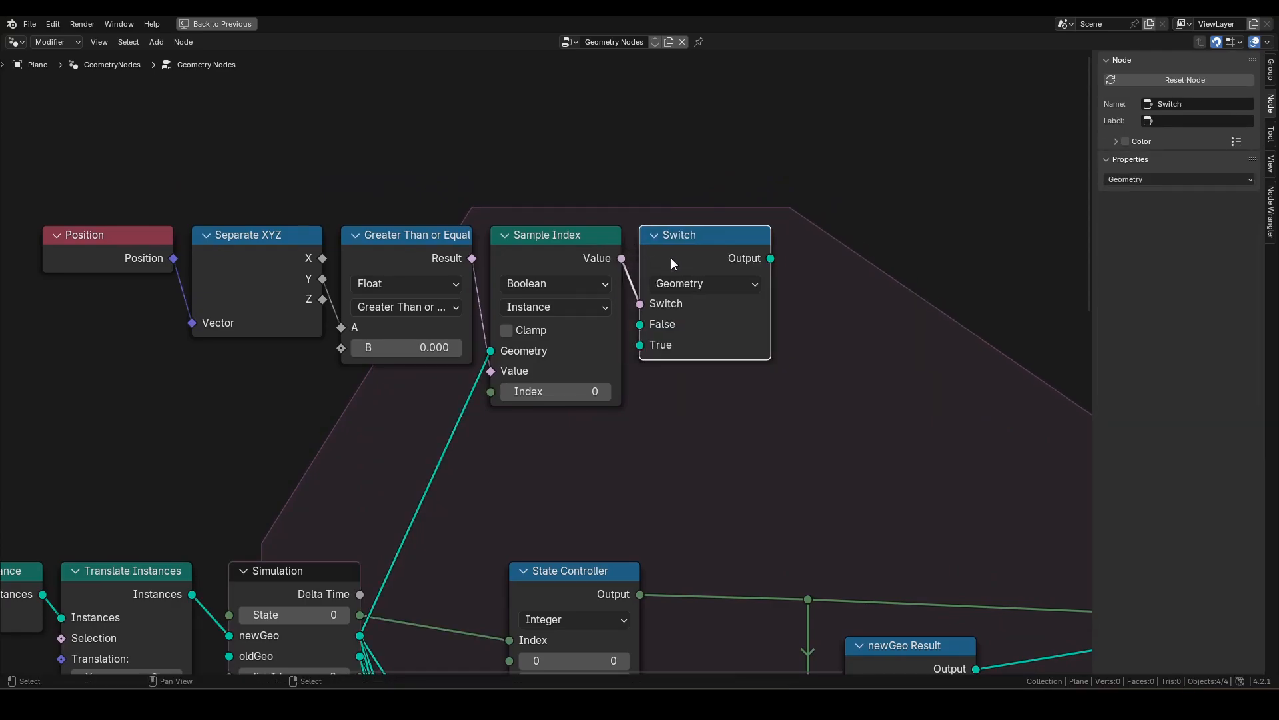
left_click(697, 286)
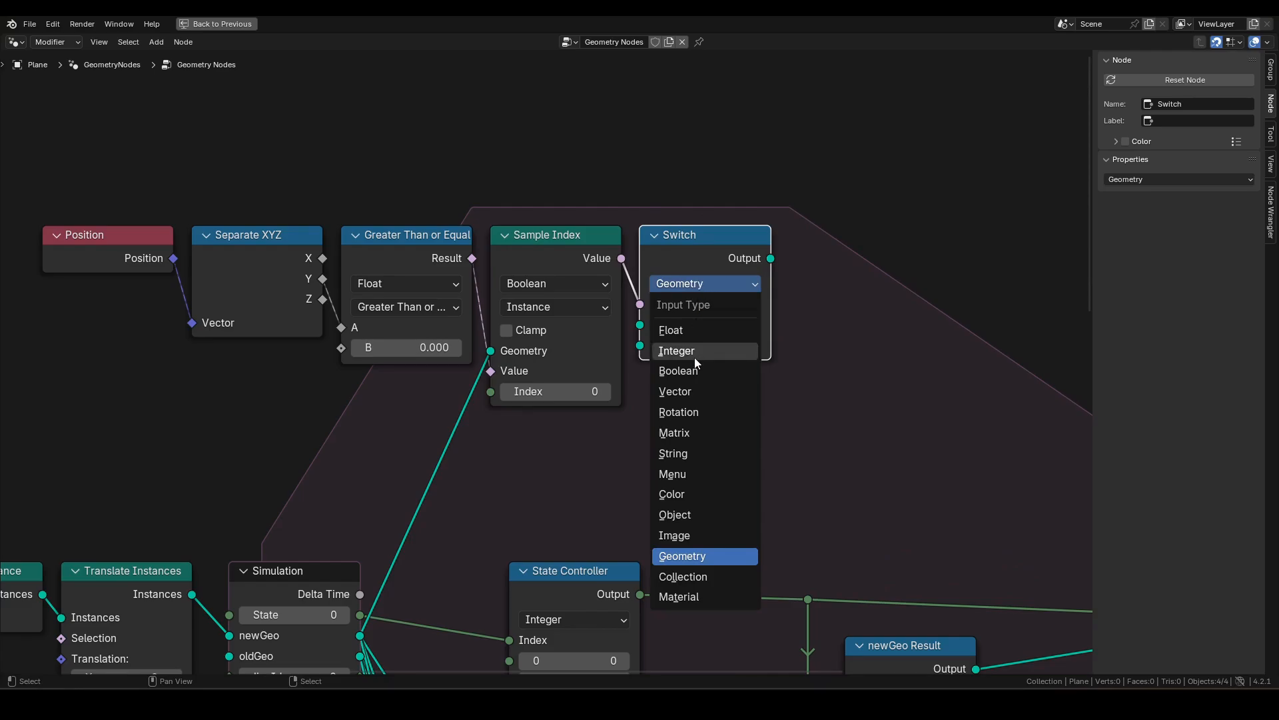
left_click(695, 356)
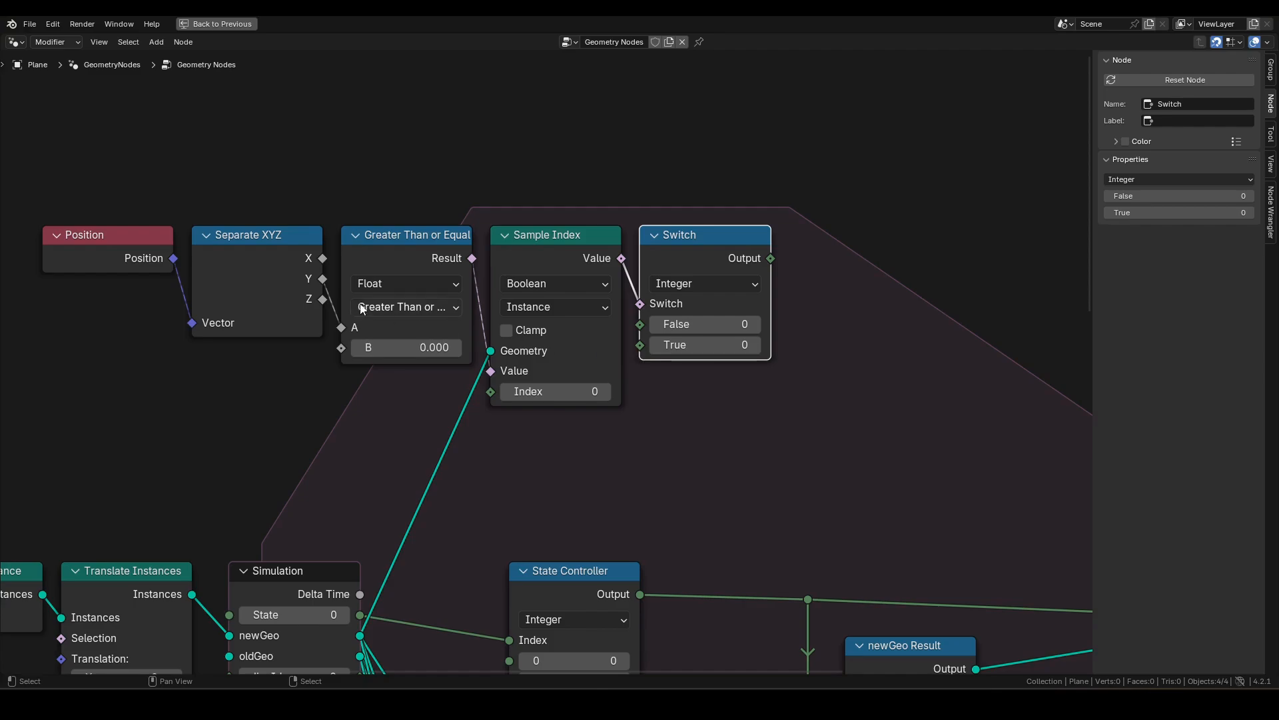
Set the Switch's True value to 1, connect its output to State Controller input 0, and tidy the node row.
left_click_drag(76, 160, 413, 380)
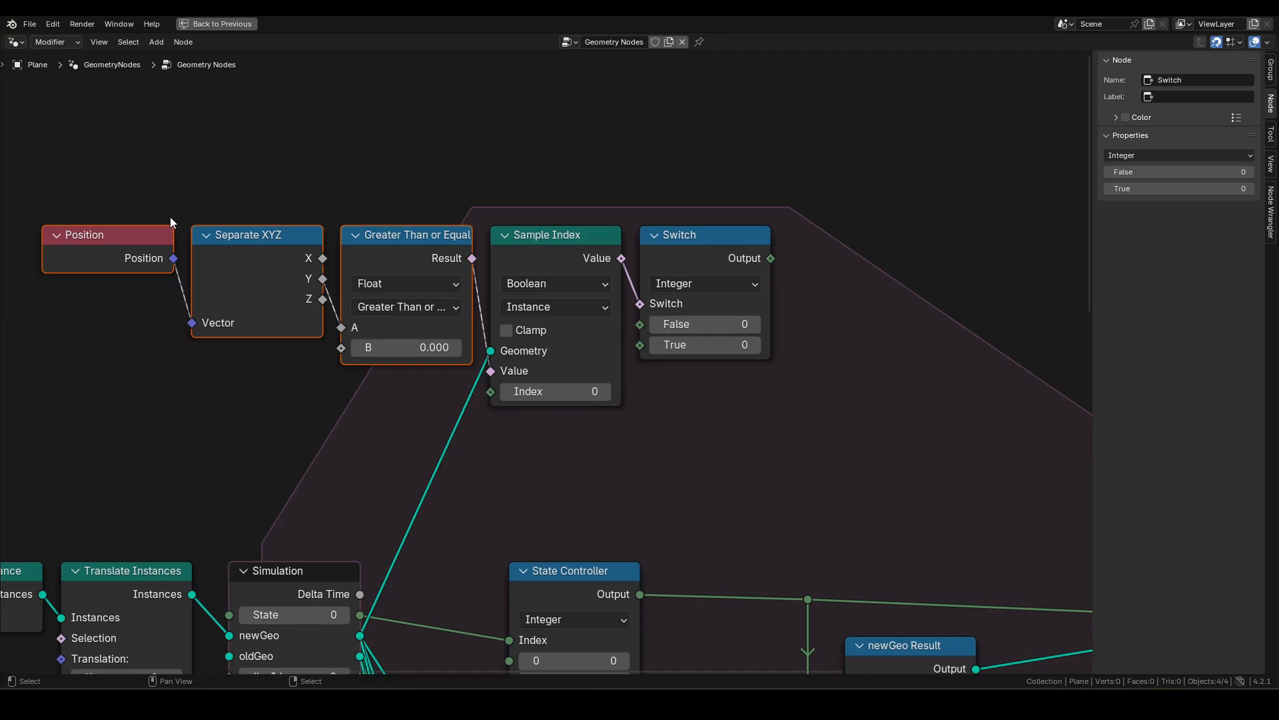
left_click(758, 345)
left_click_drag(770, 259, 517, 509)
middle_click_drag(795, 243, 794, 355)
left_click_drag(829, 388, 153, 162)
left_click_drag(542, 195, 356, 308)
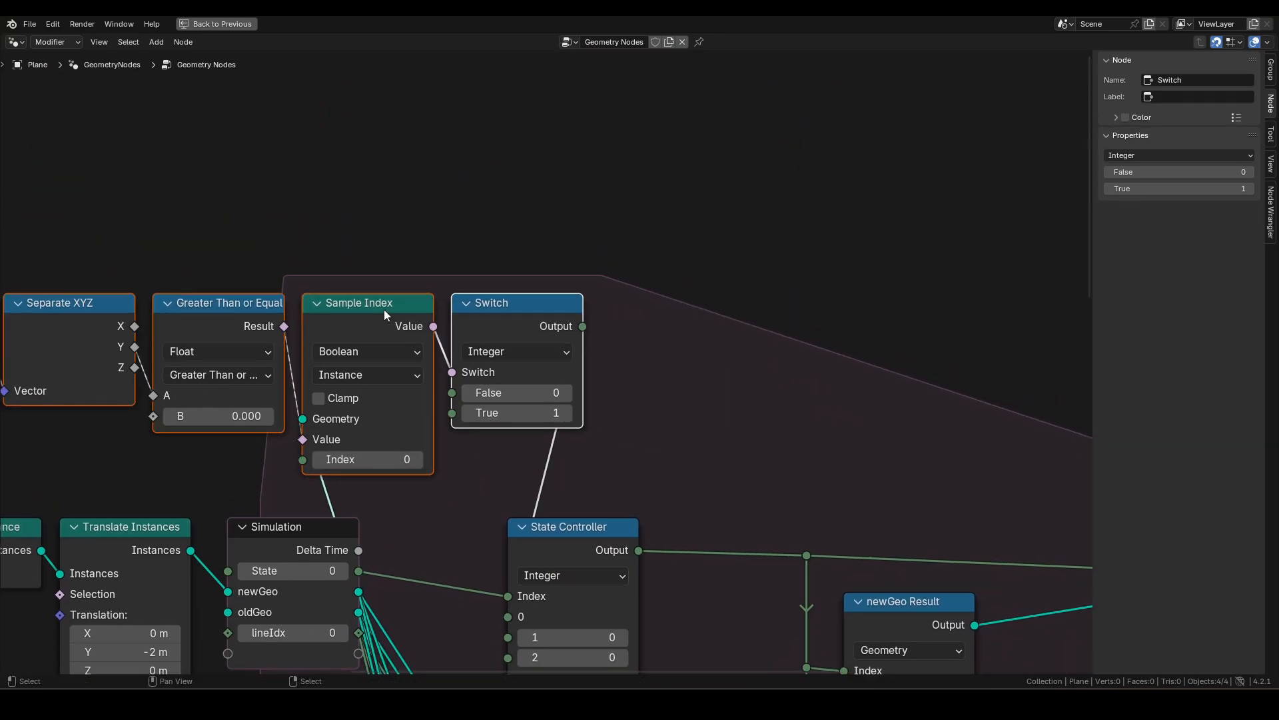
Attach a Viewer to Join Geometry showing the simulation's State output, and set its domain to Instance.
scroll(481, 286, "down", 1)
key("ctrl+space")
middle_click_drag(670, 328, 115, 566)
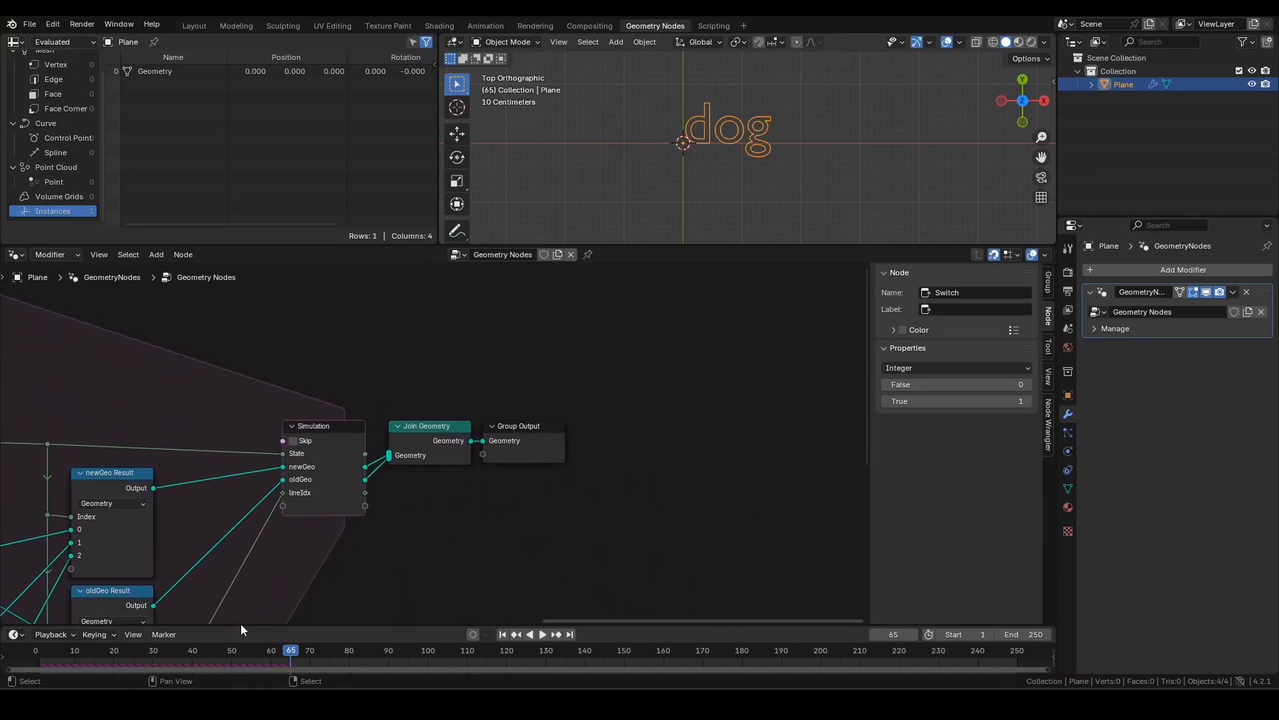
left_click(438, 434, "ctrl+shift")
left_click(341, 425, "ctrl+shift")
left_click_drag(434, 378, 550, 322)
left_click(547, 333)
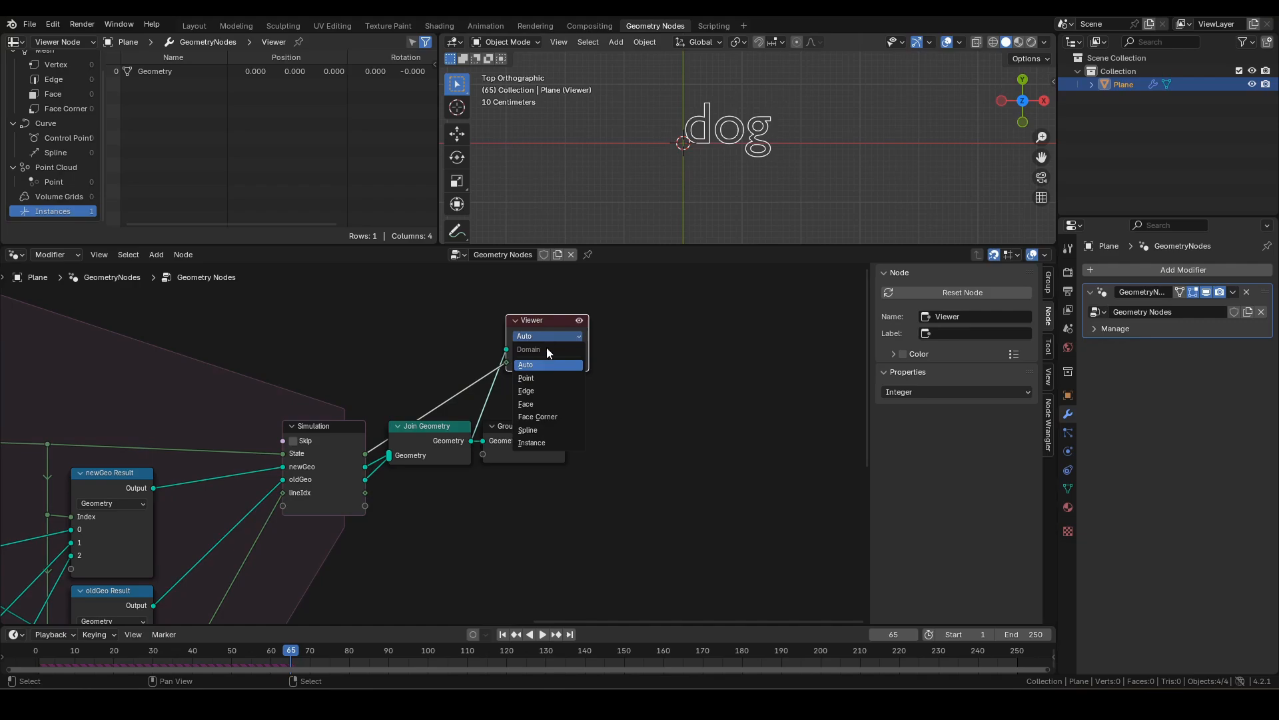
left_click(538, 434)
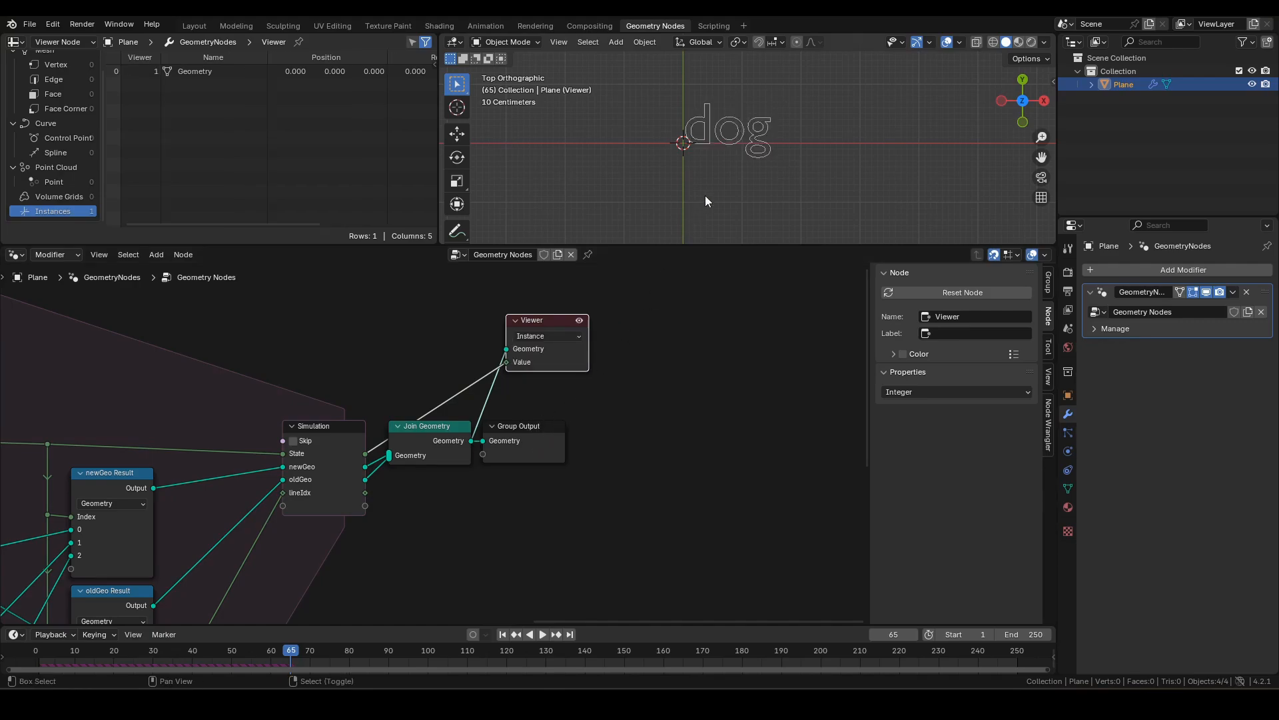
Play the animation from the start to check the State value in the spreadsheet.
key("shift+Left")
key("space")
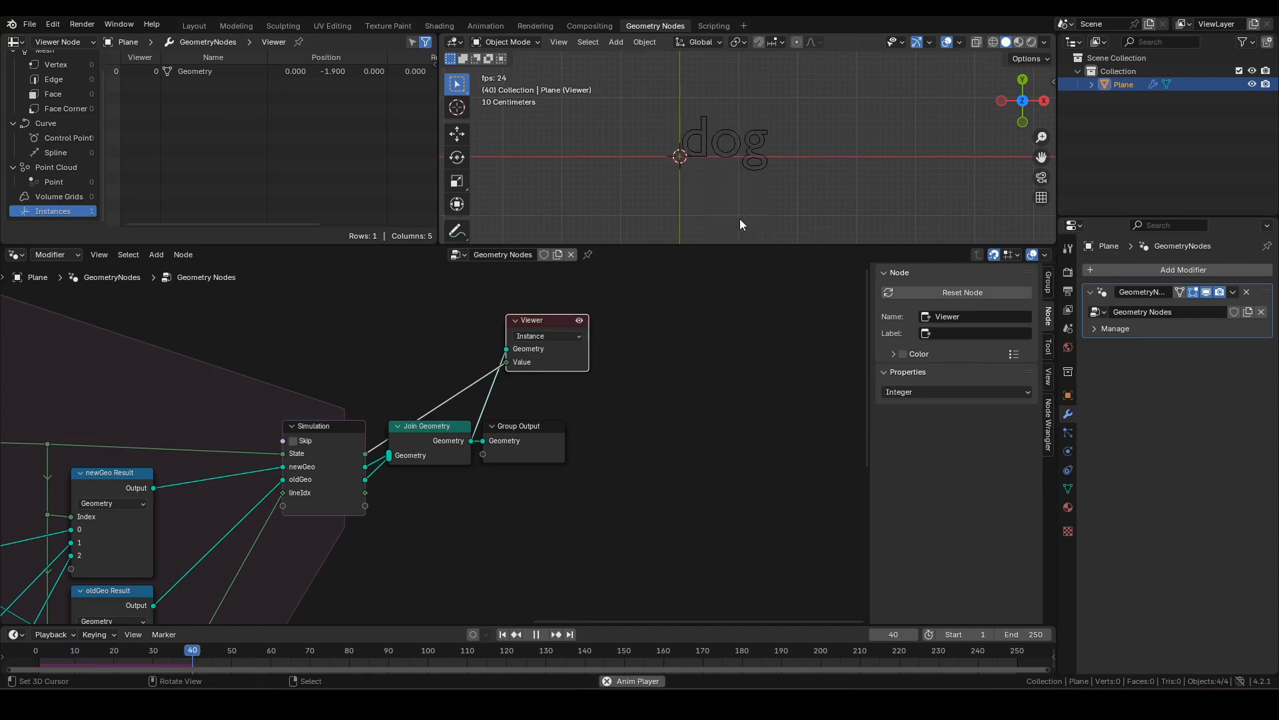
key("space")
Step back frame by frame to around frame 24 to examine how the Viewer's State value changes between frames.
key("Left")
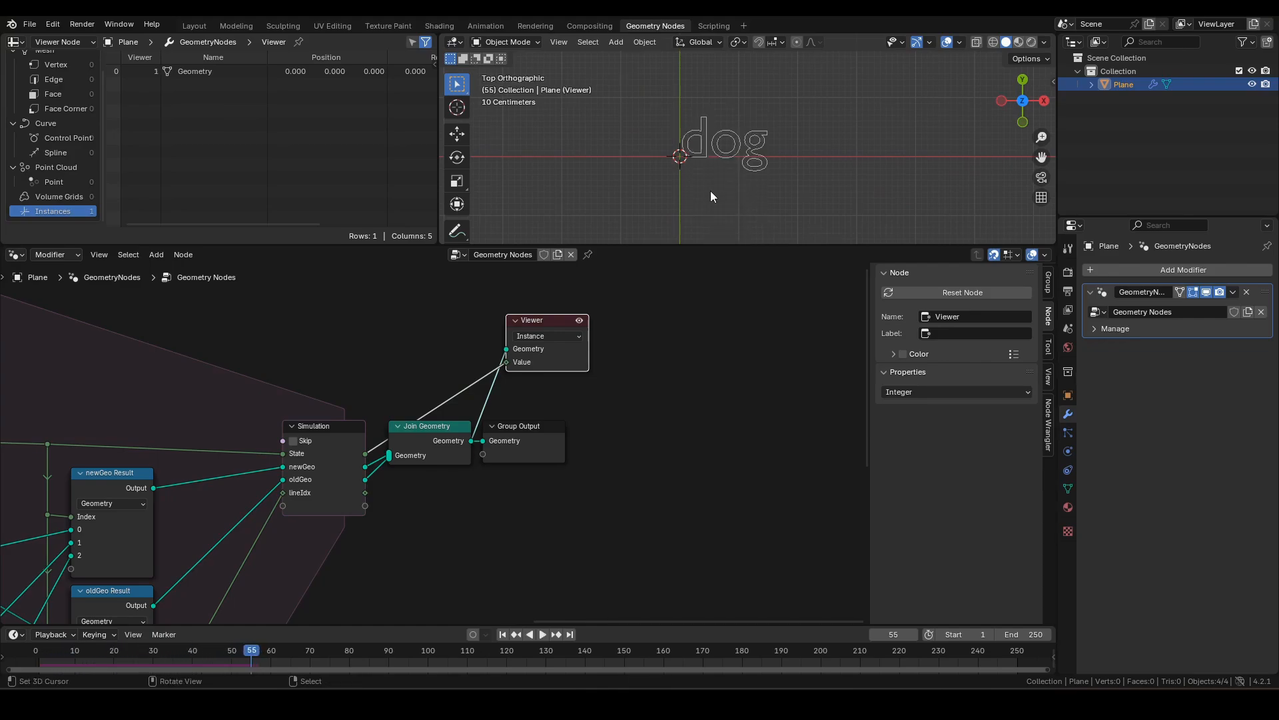
key("Left")
key("Left")
key("Left")
key("Left")
key("Left")
key("Left")
key("Left")
key("Left")
key("Left")
key("Left")
key("Left")
key("Left")
key("Left")
key("Left")
key("Left")
key("Left")
key("Left")
key("Left")
key("Left")
key("Left")
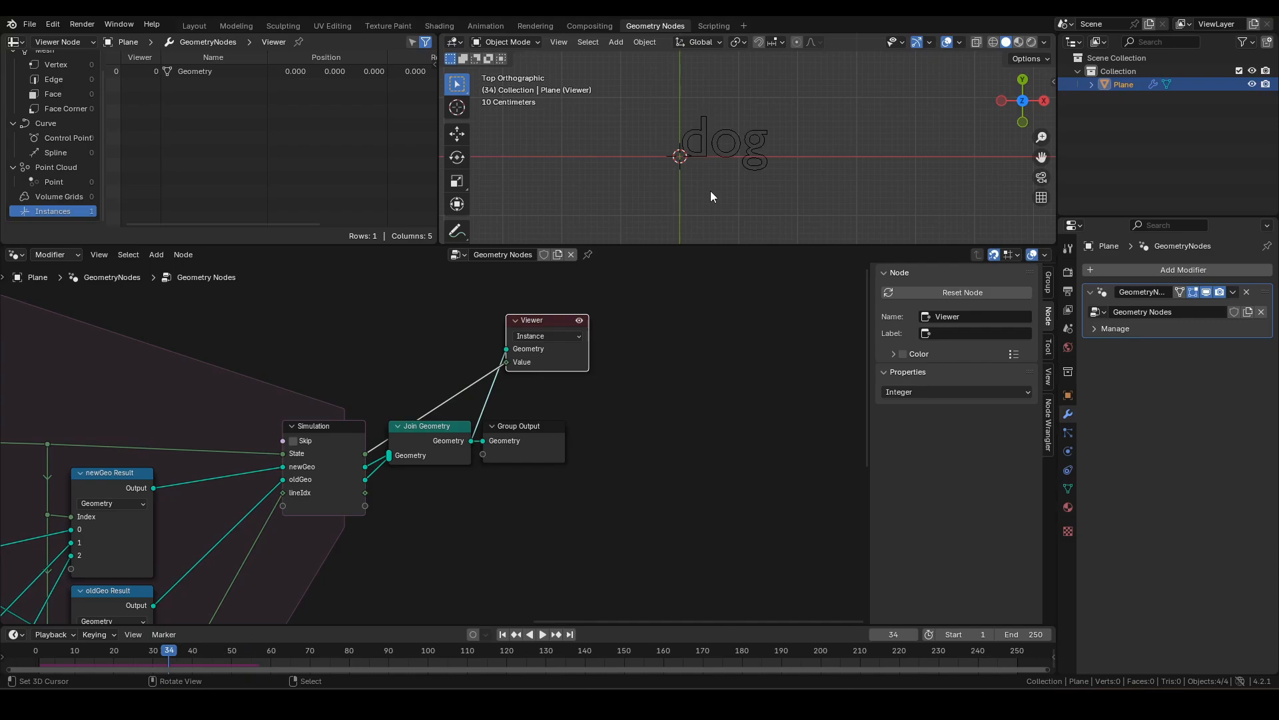
key("Left")
key("Left")
key("Left")
key("Left")
key("Left")
key("Left")
key("Left")
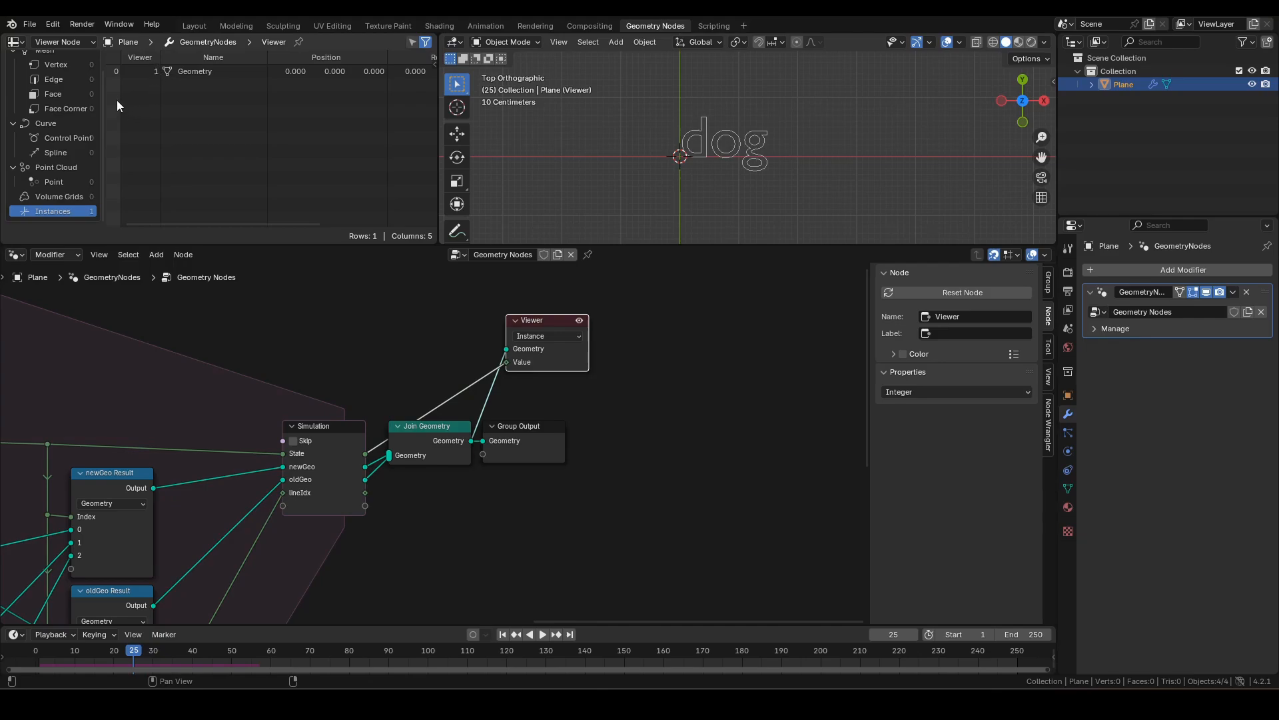
key("Left")
key("Left")
key("Left")
key("Right")
key("Right")
Set State Controller item 1 to 1 and item 2 to 2.
middle_click_drag(210, 443, 649, 417)
left_click(359, 420)
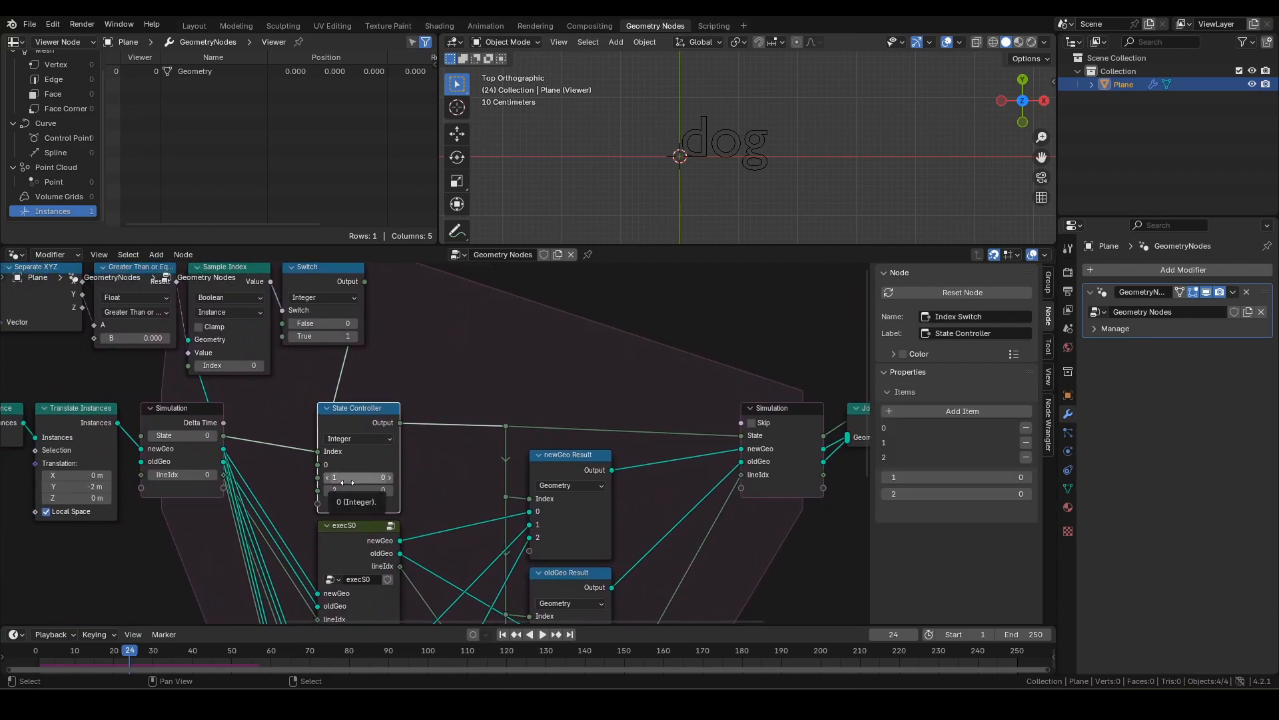
left_click(389, 477)
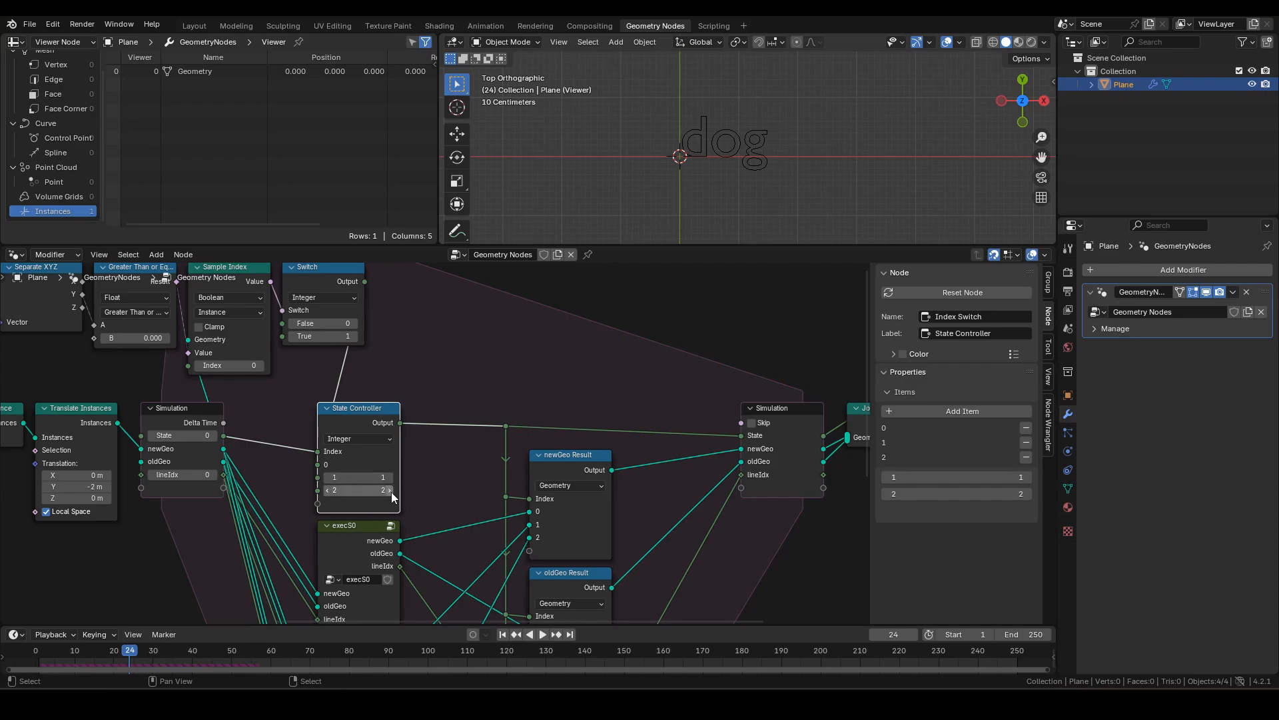
left_click(390, 490)
Replay the animation from frame 1 to check the state transition with the new State Controller values.
key("shift")
key("shift+Left")
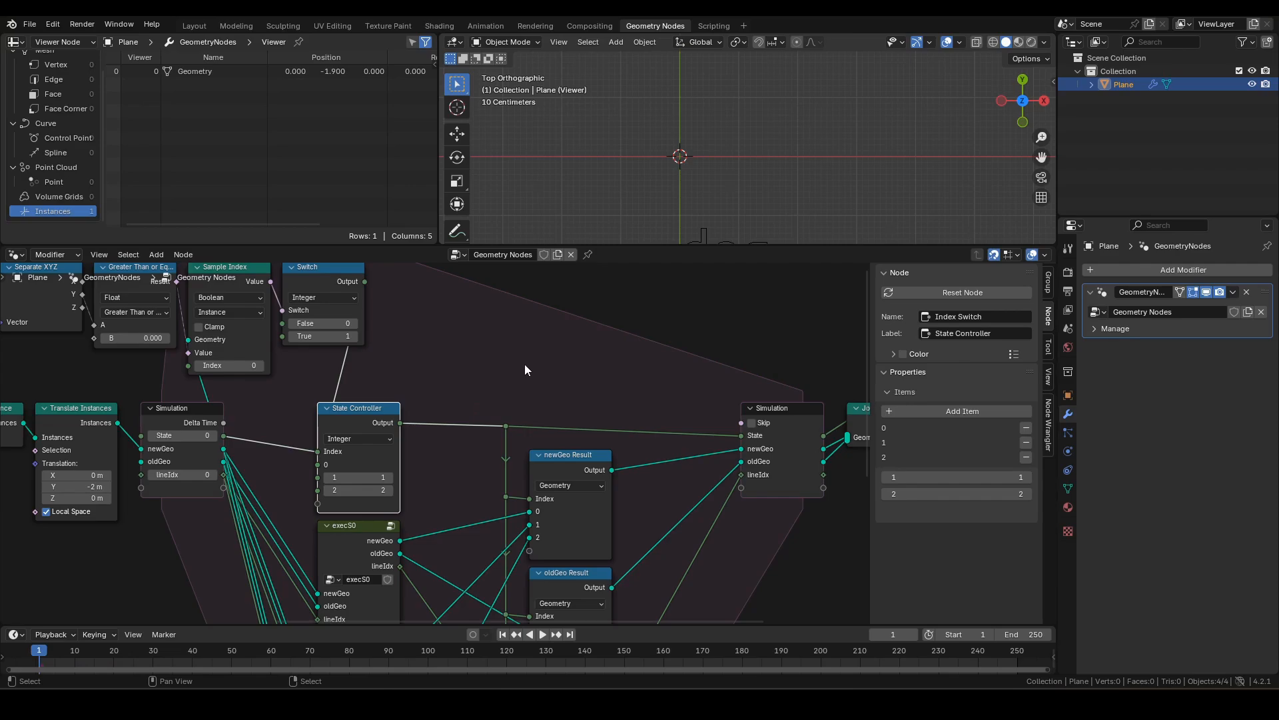
key("space")
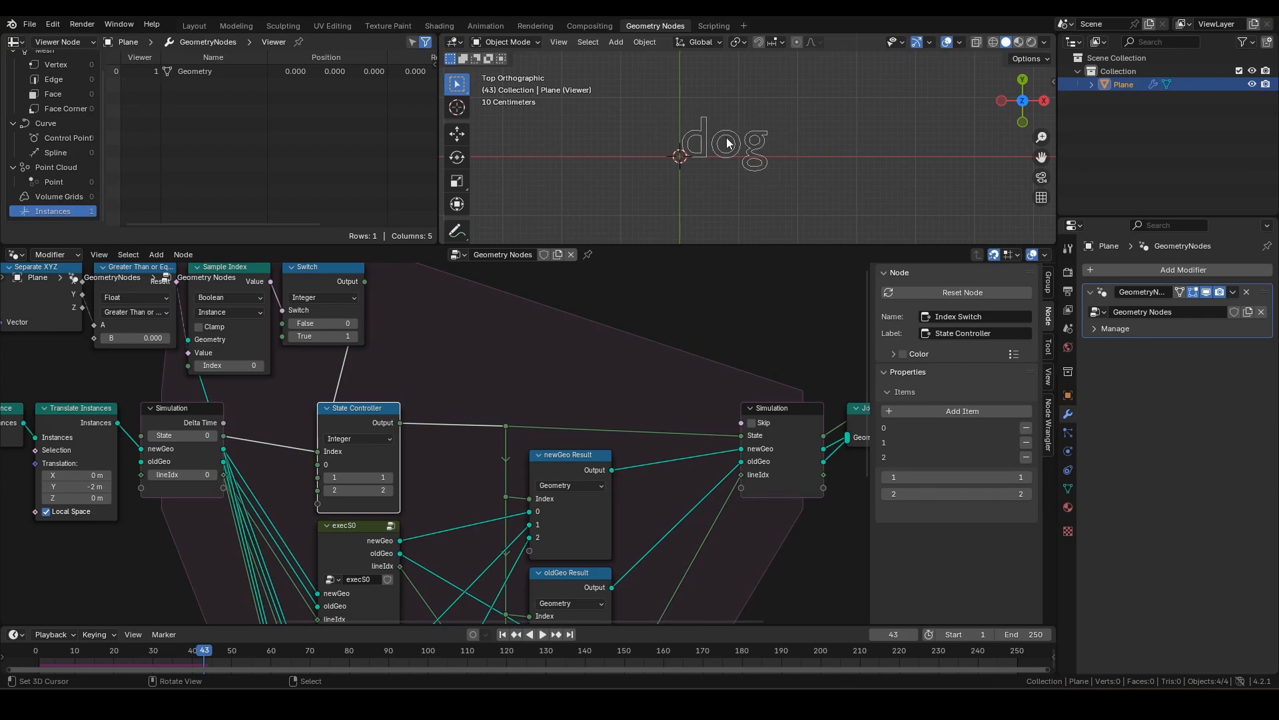
Combine the Position, Separate XYZ, Greater Than or Equal, Sample Index and Switch nodes into a node group.
middle_click_drag(379, 462, 625, 566)
left_click_drag(666, 499, 76, 301)
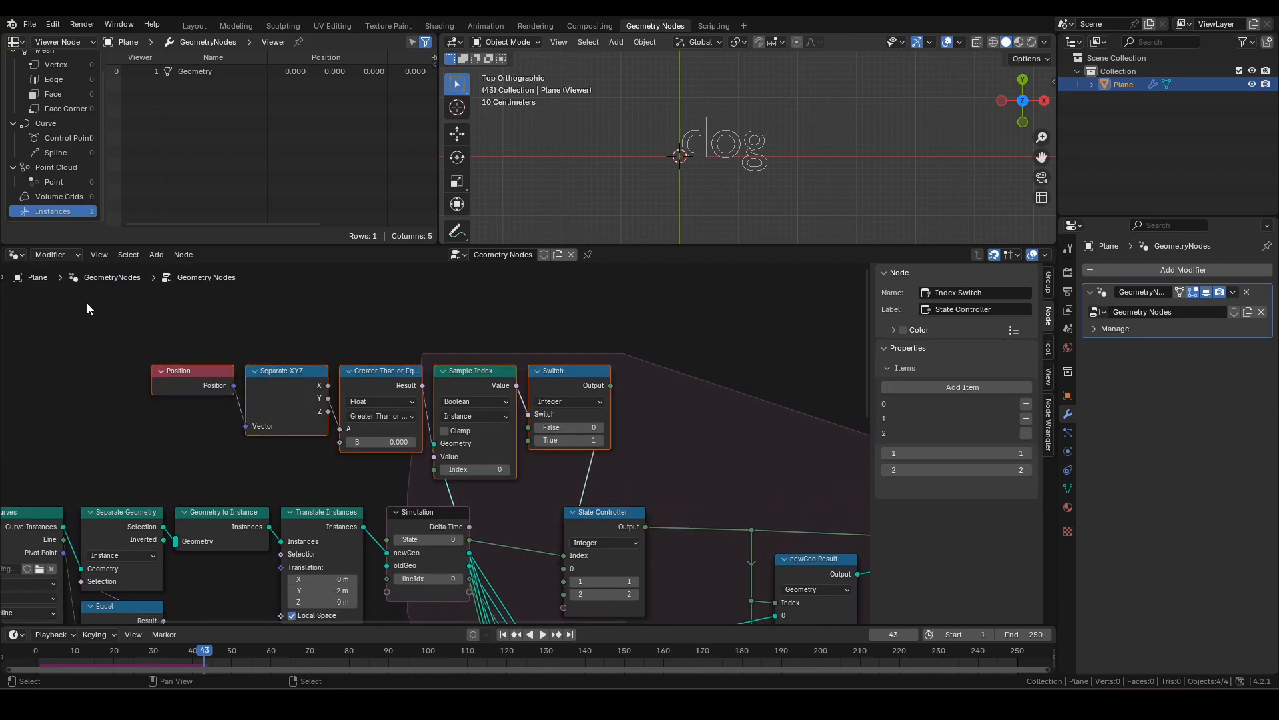
key("ctrl+g")
Rearrange the nodes inside the group, with Group Input beside Sample Index and the Position comparison chain below it.
left_click_drag(169, 444, 475, 398)
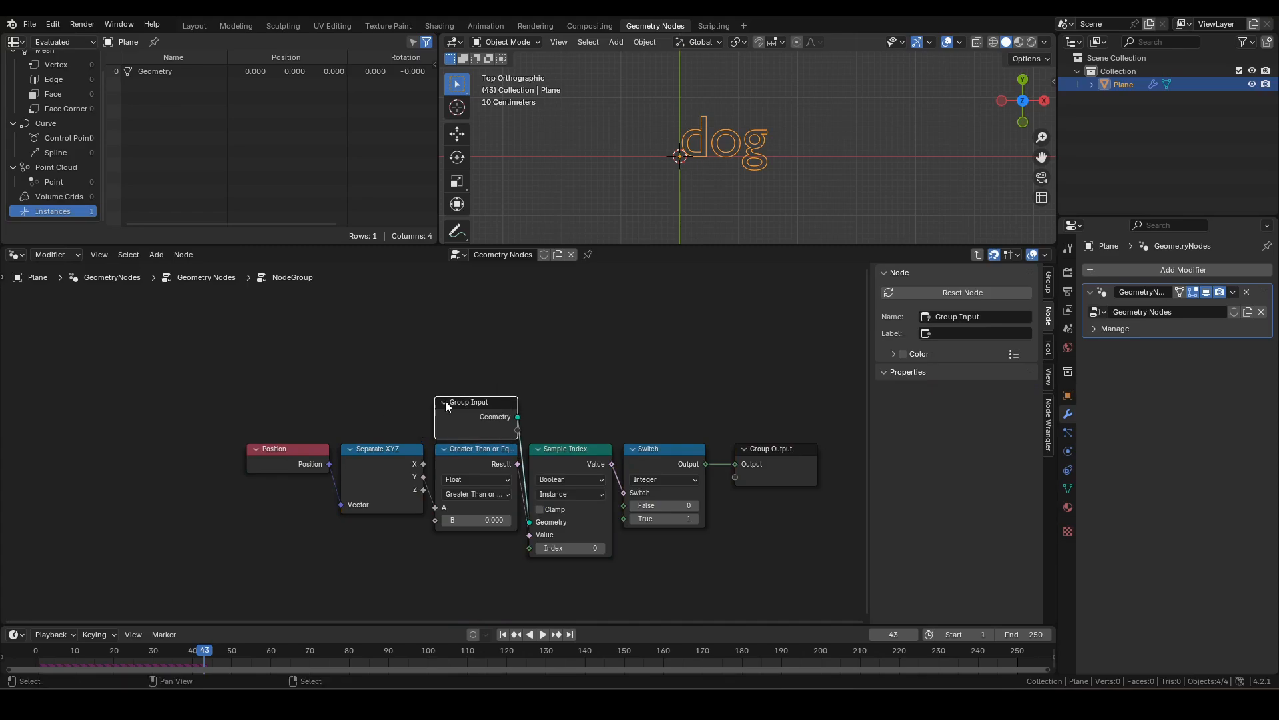
key("a")
key("a")
key("g")
left_click(398, 343)
left_click_drag(192, 343, 437, 514)
key("g")
left_click(437, 558)
Hide the unused sockets of the Separate XYZ node and leave the node group.
left_click(350, 525)
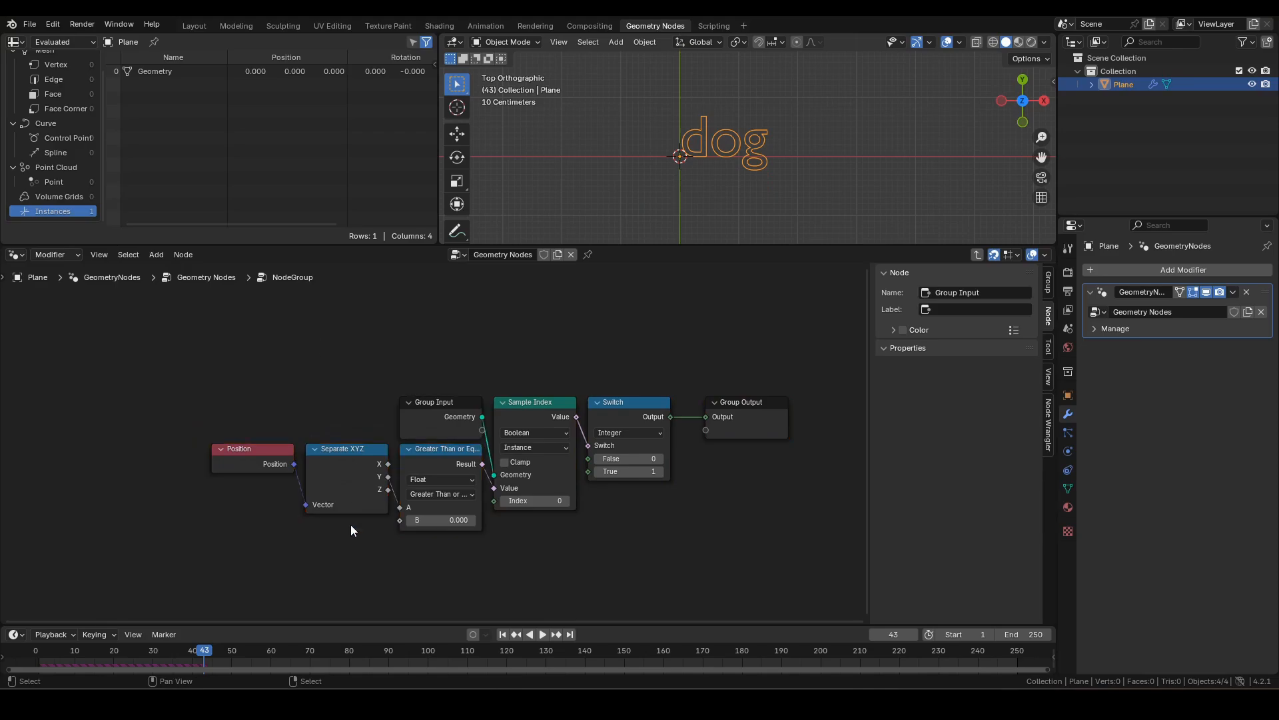
left_click(350, 485)
key("ctrl+h")
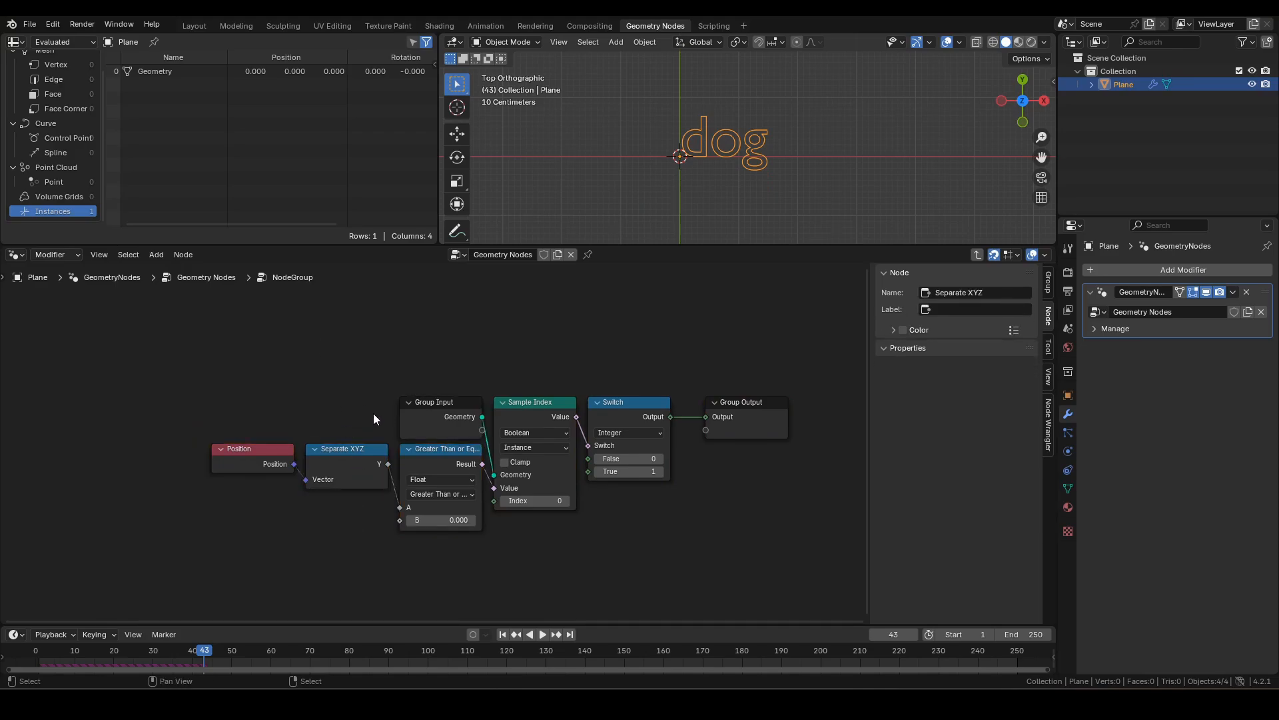
key("Tab")
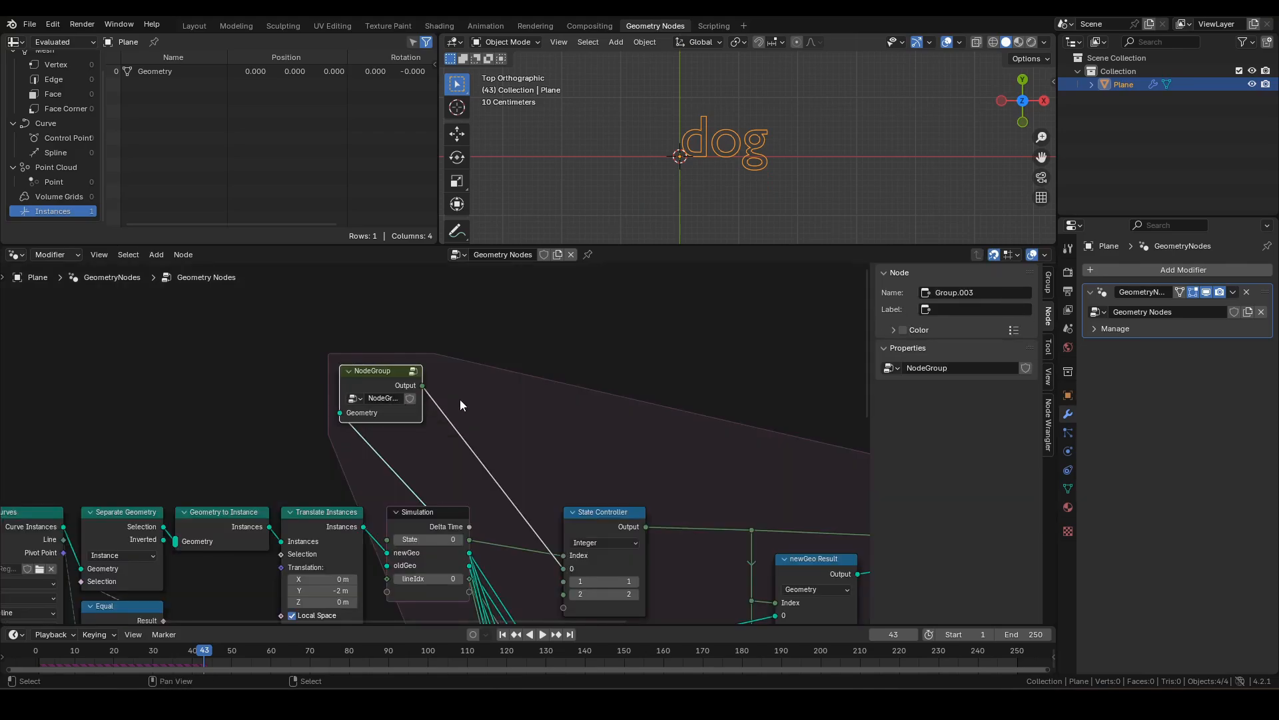
Rename the new node group jdgTransFrmS0.
middle_click_drag(466, 403, 345, 351)
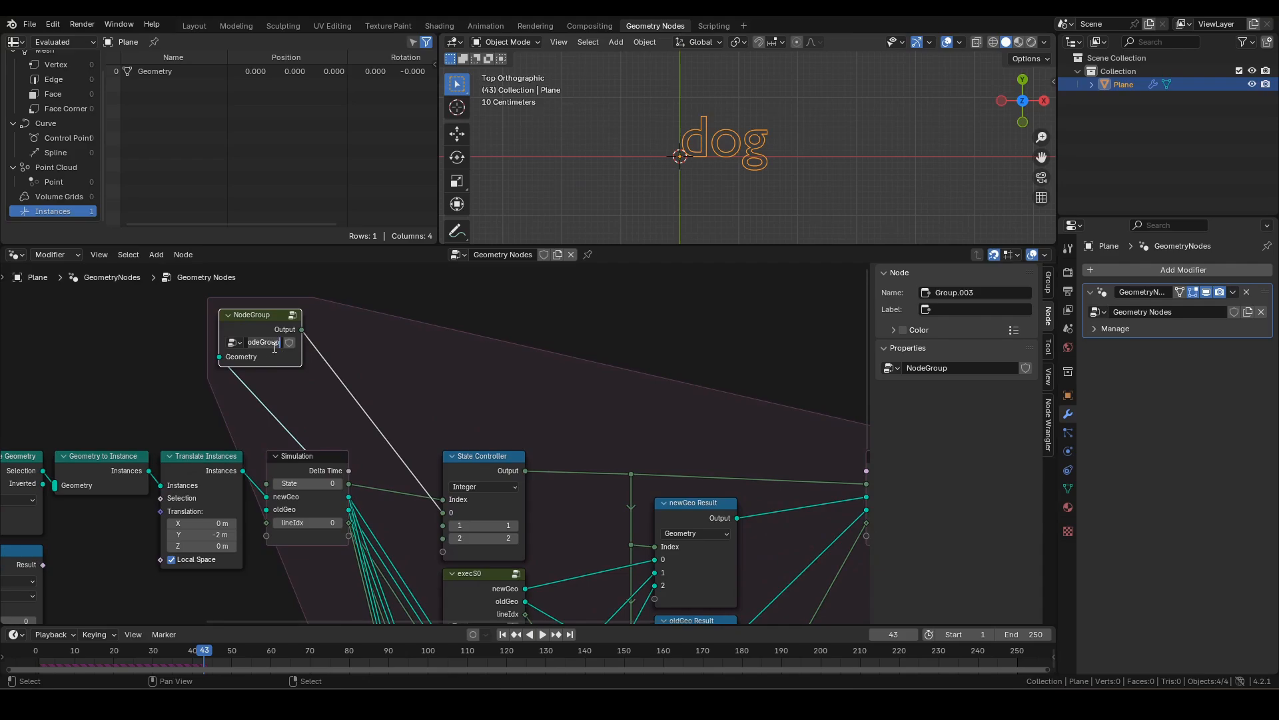
type("jdg")
type("TransFrmS0")
key("Return")
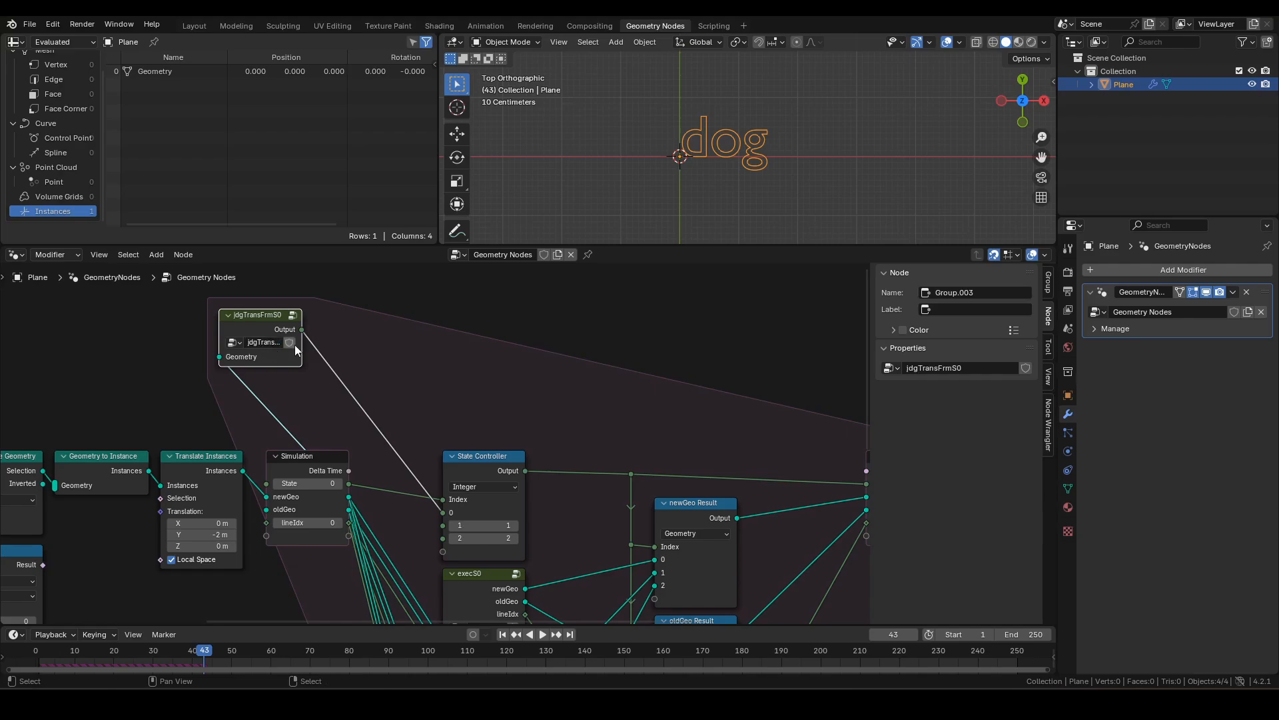
Place the jdgTransFrmS0 node between the Simulation input and the State Controller.
left_click_drag(277, 335, 411, 420)
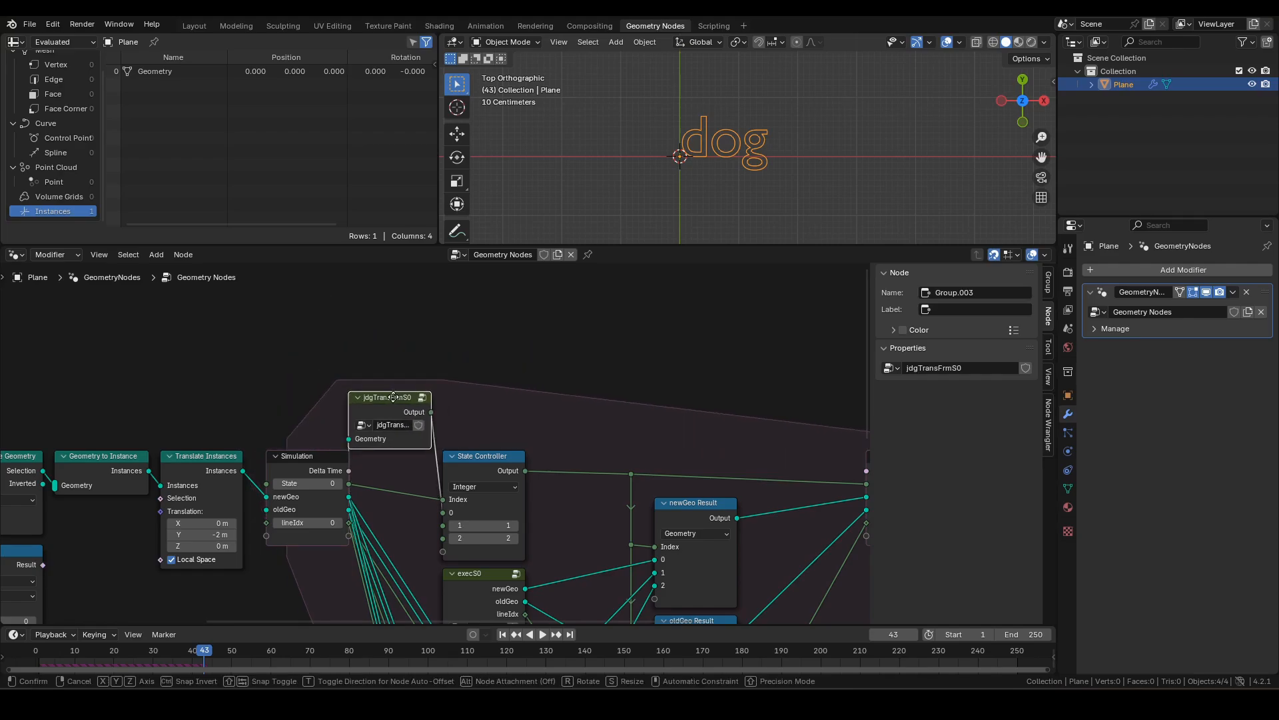
scroll(482, 419, "down", 1)
scroll(482, 425, "down", 4)
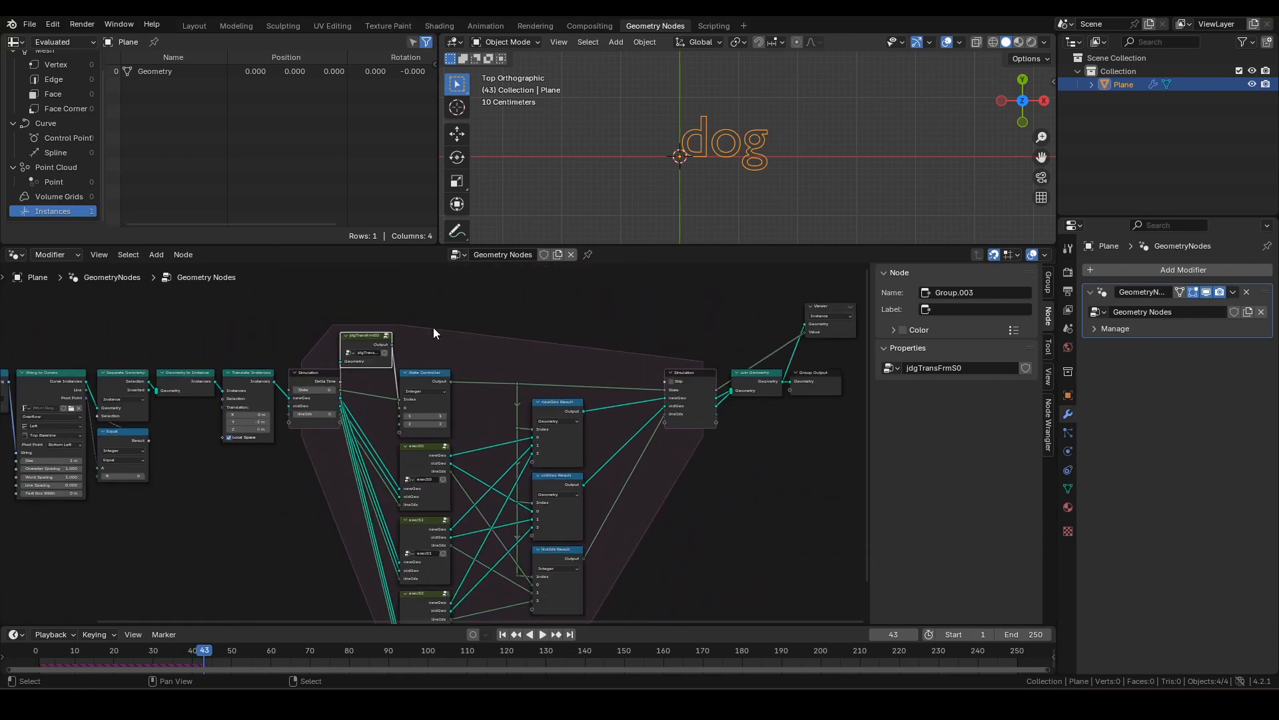
middle_click_drag(440, 346, 470, 316)
left_click_drag(336, 349, 329, 349)
left_click_drag(400, 325, 402, 358)
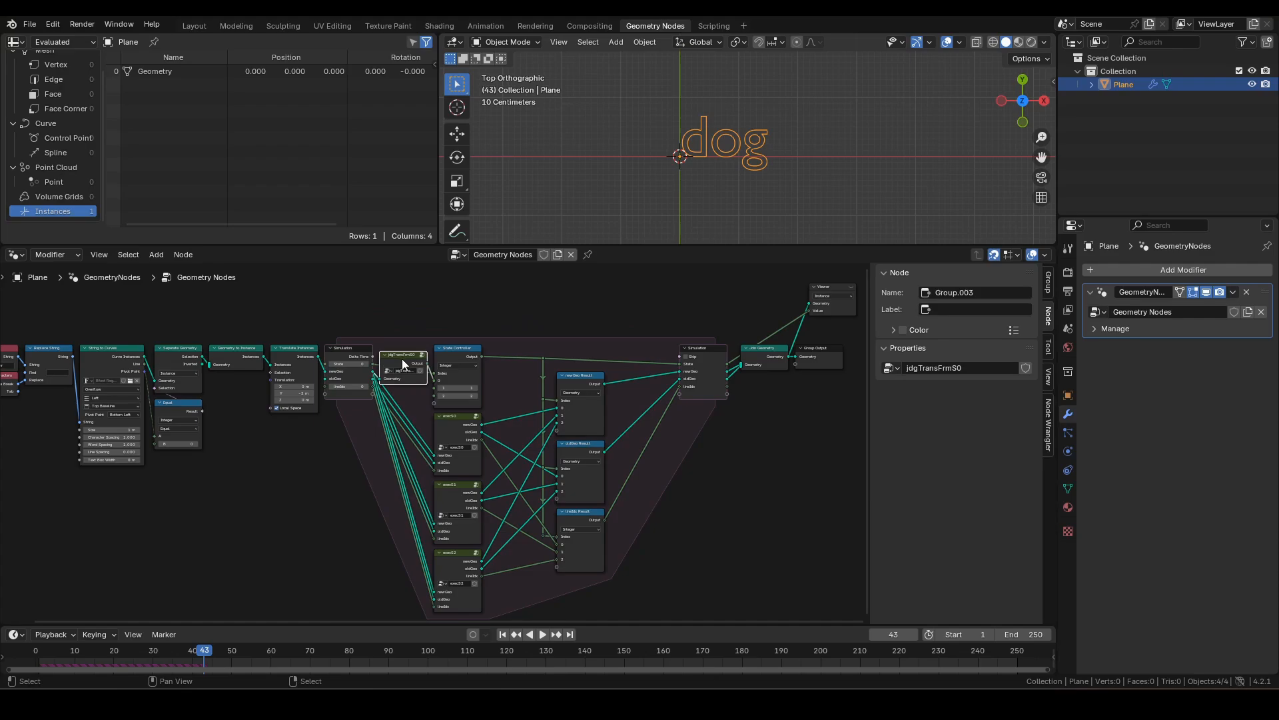
scroll(395, 352, "up", 3)
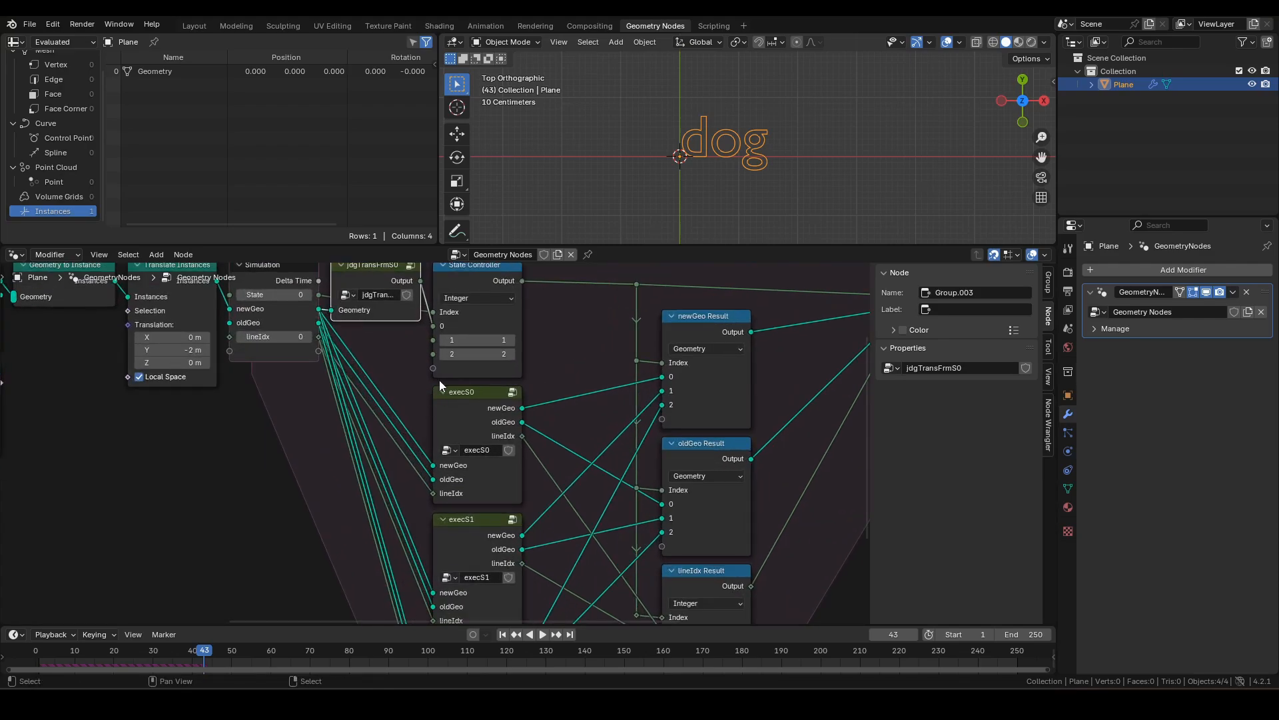
scroll(440, 399, "up", 4, "shift")
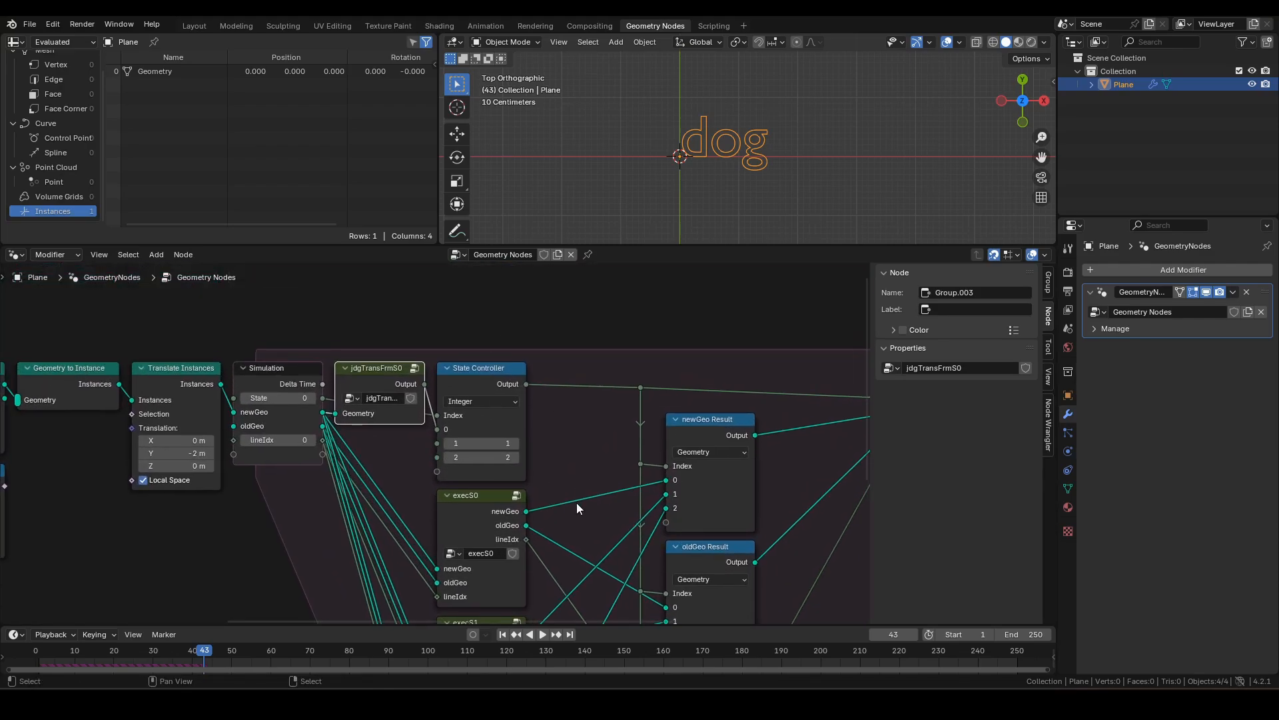
Return the timeline to frame 1 and enter the execS1 node group.
left_click(489, 515)
left_click(377, 369)
key("shift+Left")
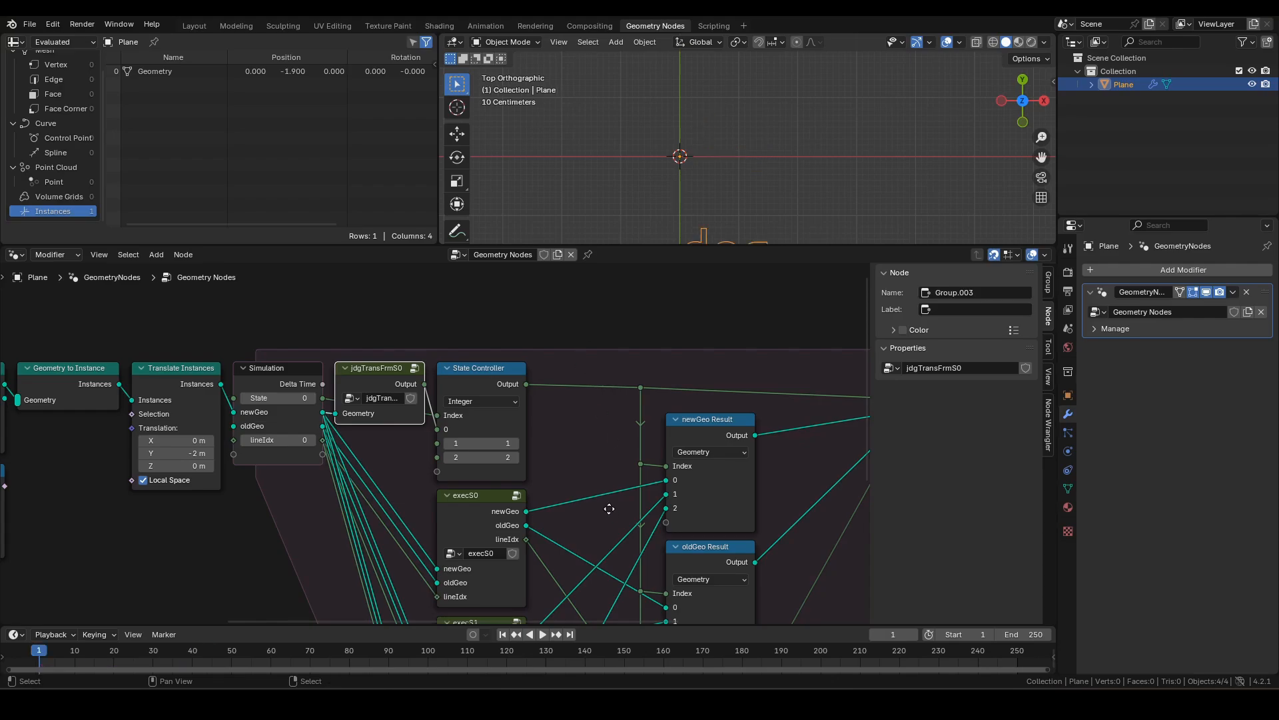
scroll(609, 509, "down", 5, "shift")
left_click(504, 384)
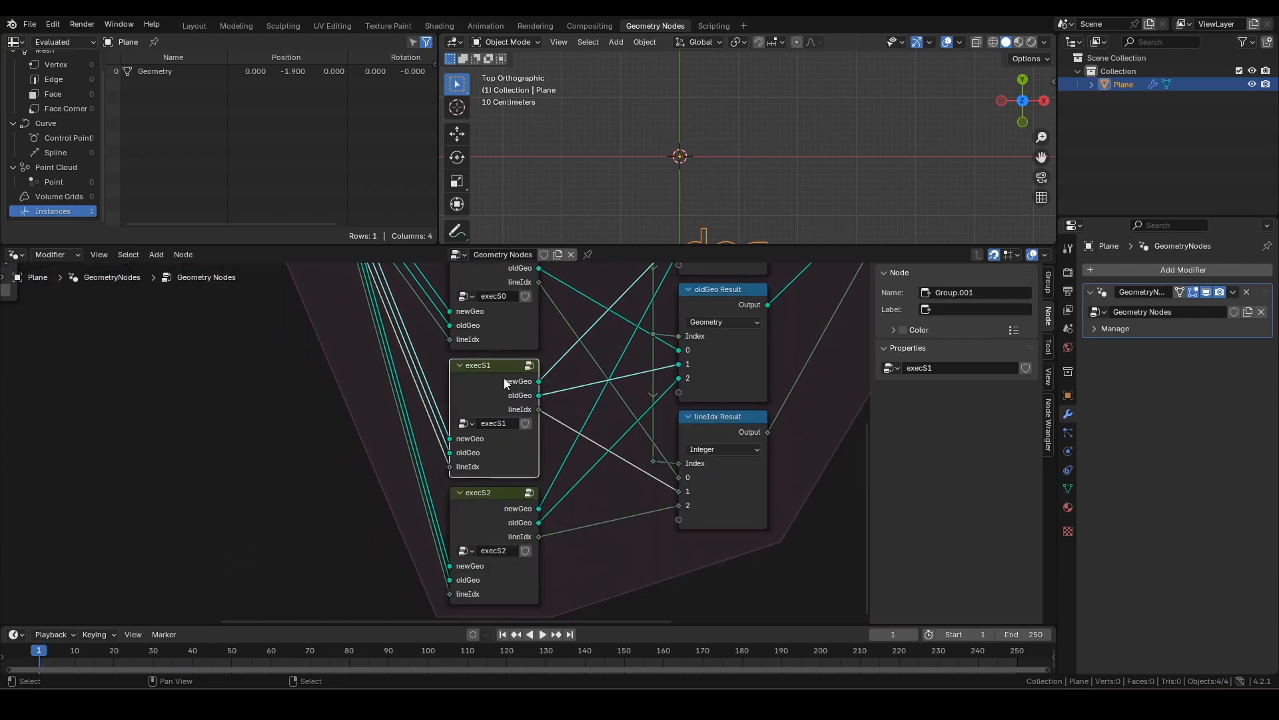
key("Tab")
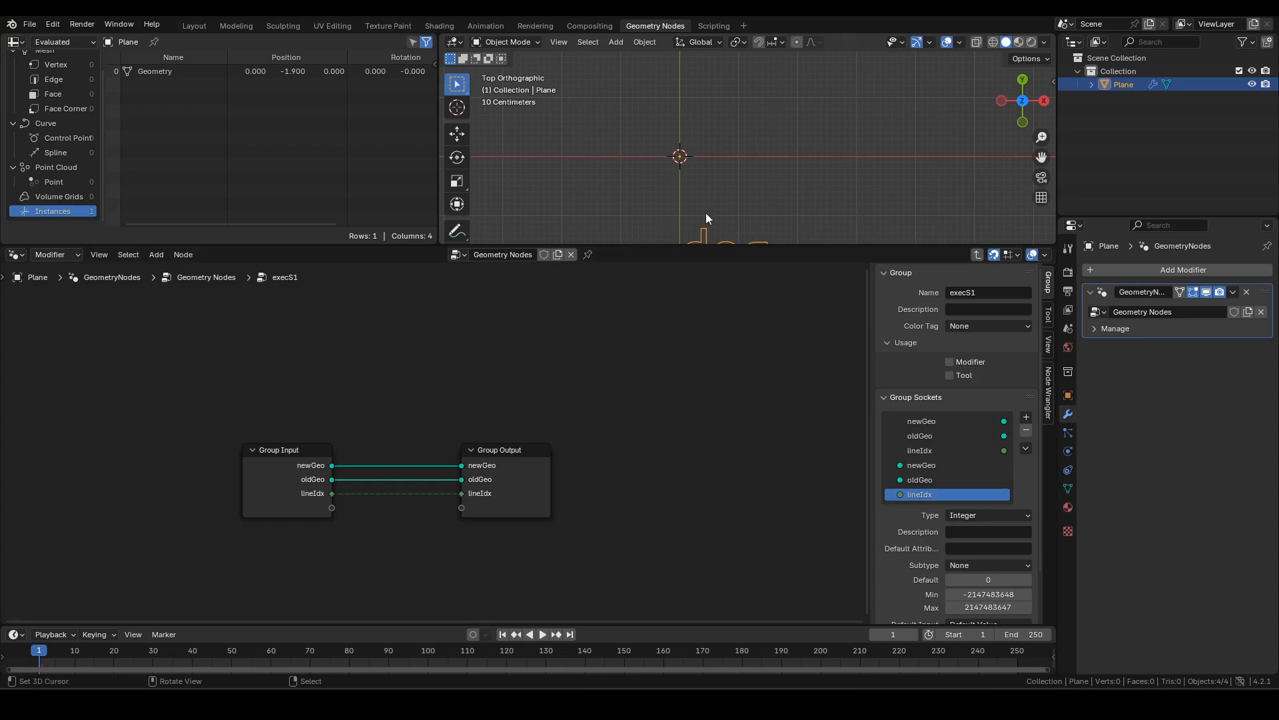
Play the animation to frame 21 and annotate "new" beside the dog text in the maximized 3D viewport.
key("space")
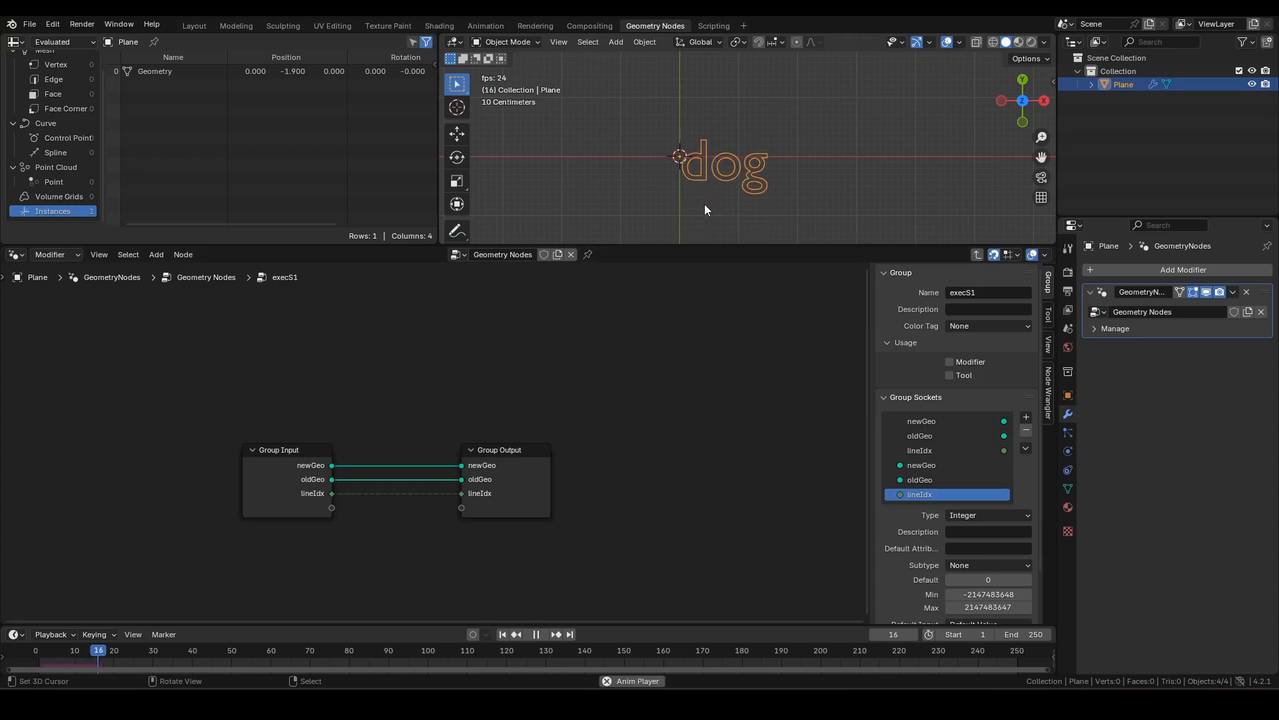
key("ctrl+space")
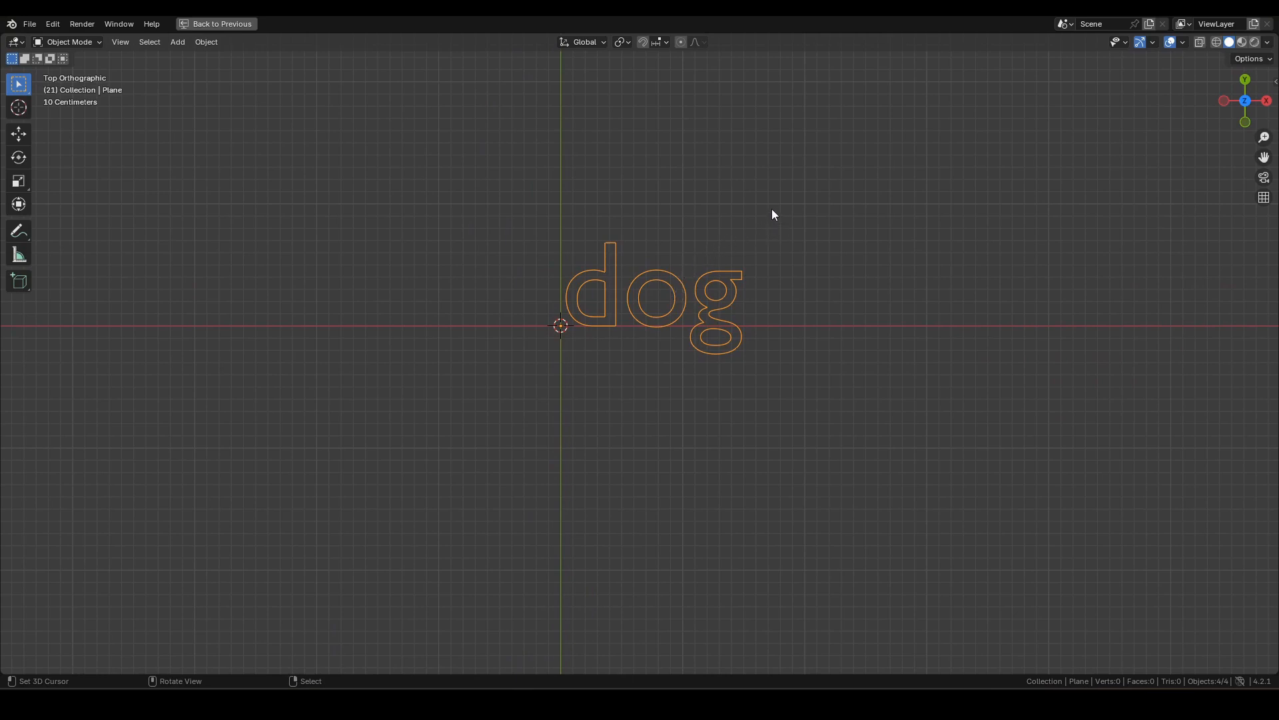
left_click_drag(735, 235, 815, 214)
scroll(494, 250, "up", 4)
middle_click_drag(518, 224, 565, 262, "shift")
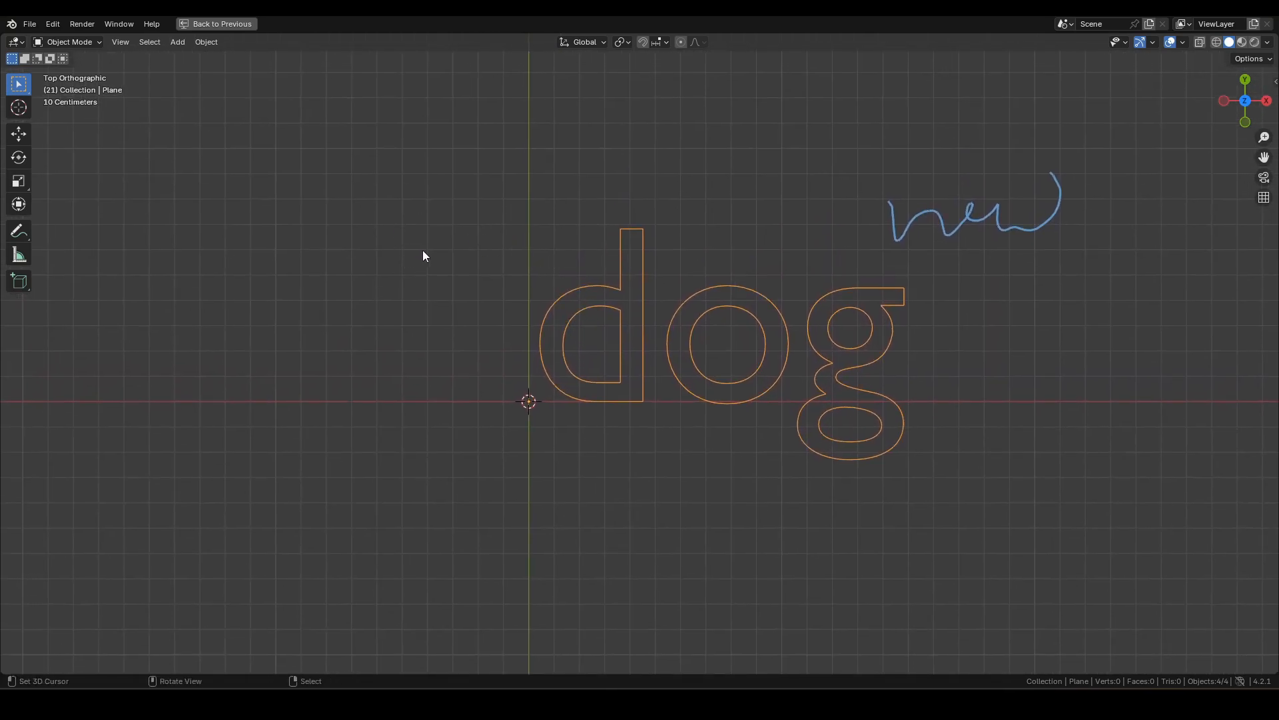
Annotate a box of sketched lines in front of the dog text and frame both with one large rectangle.
mouse_move(527, 225)
left_mouse_down()
mouse_move(415, 228)
mouse_move(402, 361)
mouse_move(491, 400)
mouse_move(542, 274)
mouse_move(513, 215)
left_mouse_up()
mouse_move(460, 358)
left_mouse_down()
mouse_move(504, 359)
mouse_move(512, 333)
mouse_move(474, 294)
mouse_move(540, 294)
left_mouse_up()
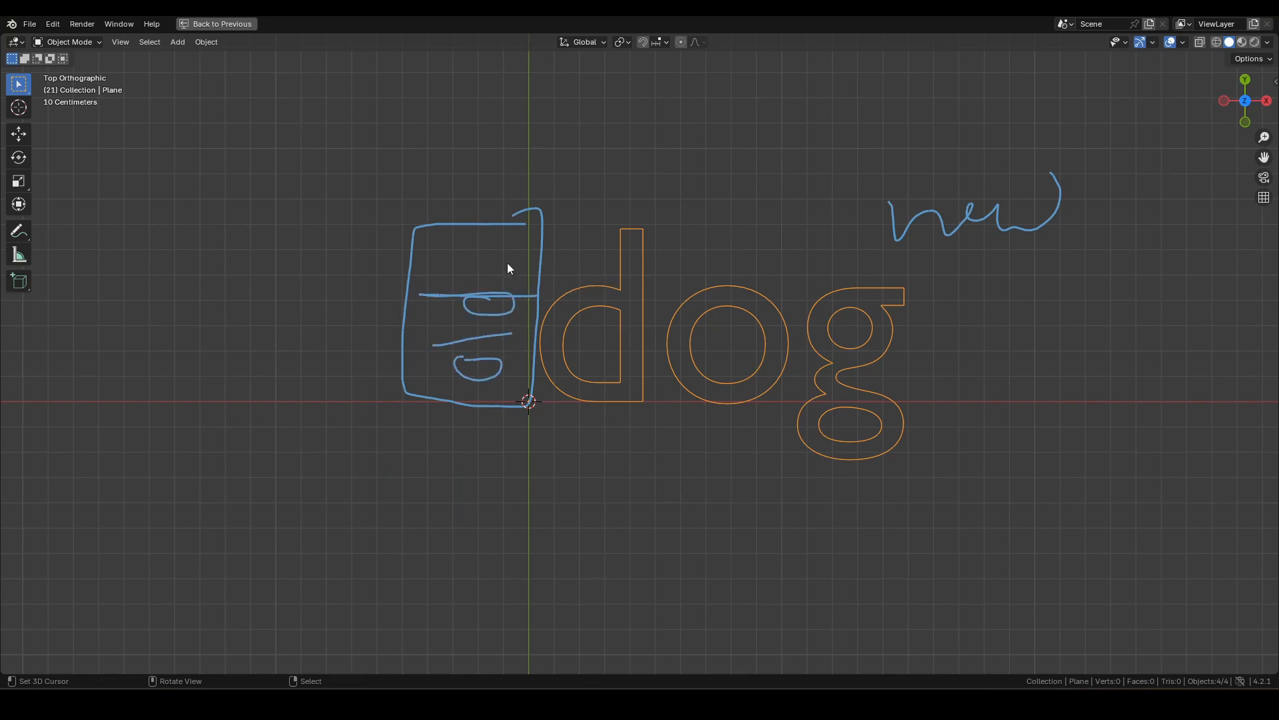
mouse_move(419, 226)
left_mouse_down()
mouse_move(959, 233)
mouse_move(991, 386)
mouse_move(797, 399)
mouse_move(437, 395)
mouse_move(399, 326)
mouse_move(419, 218)
left_mouse_up()
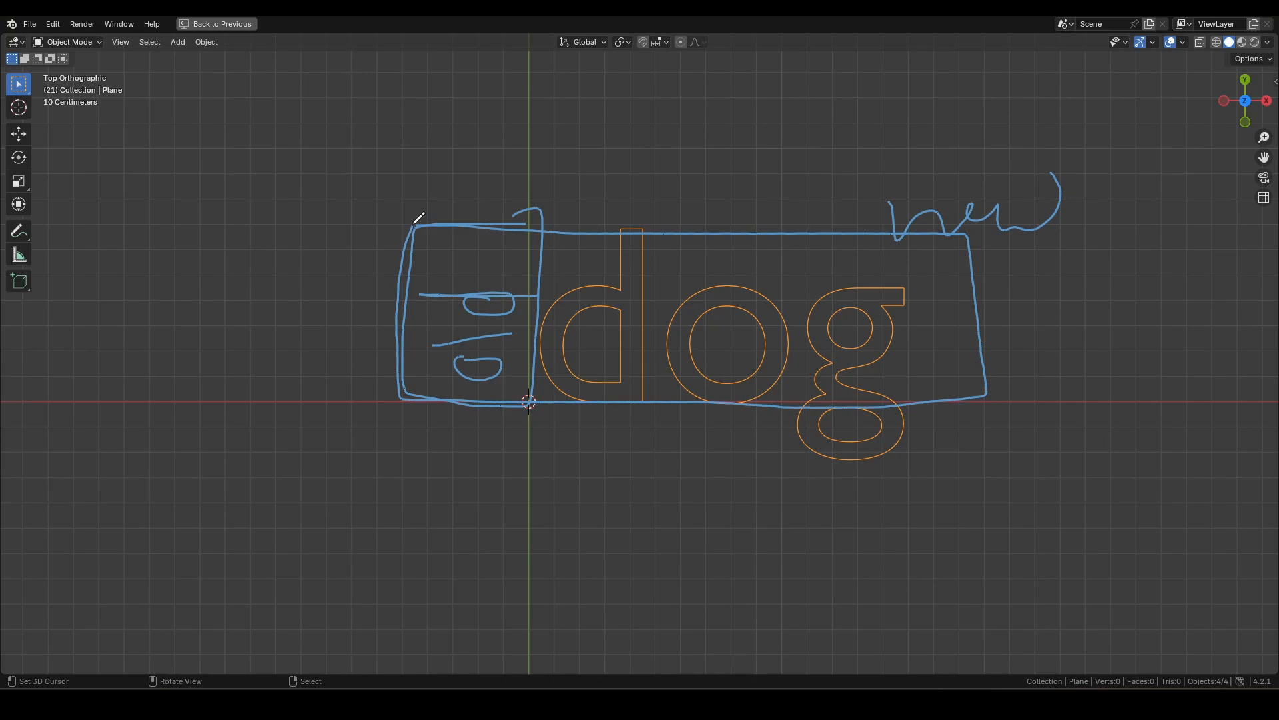
Cross out the "new" annotation and label the framed dog text "old".
left_click_drag(878, 226, 1085, 213)
left_click_drag(755, 250, 857, 144)
mouse_move(862, 95)
left_mouse_down()
mouse_move(865, 160)
mouse_move(907, 92)
mouse_move(910, 152)
left_mouse_up()
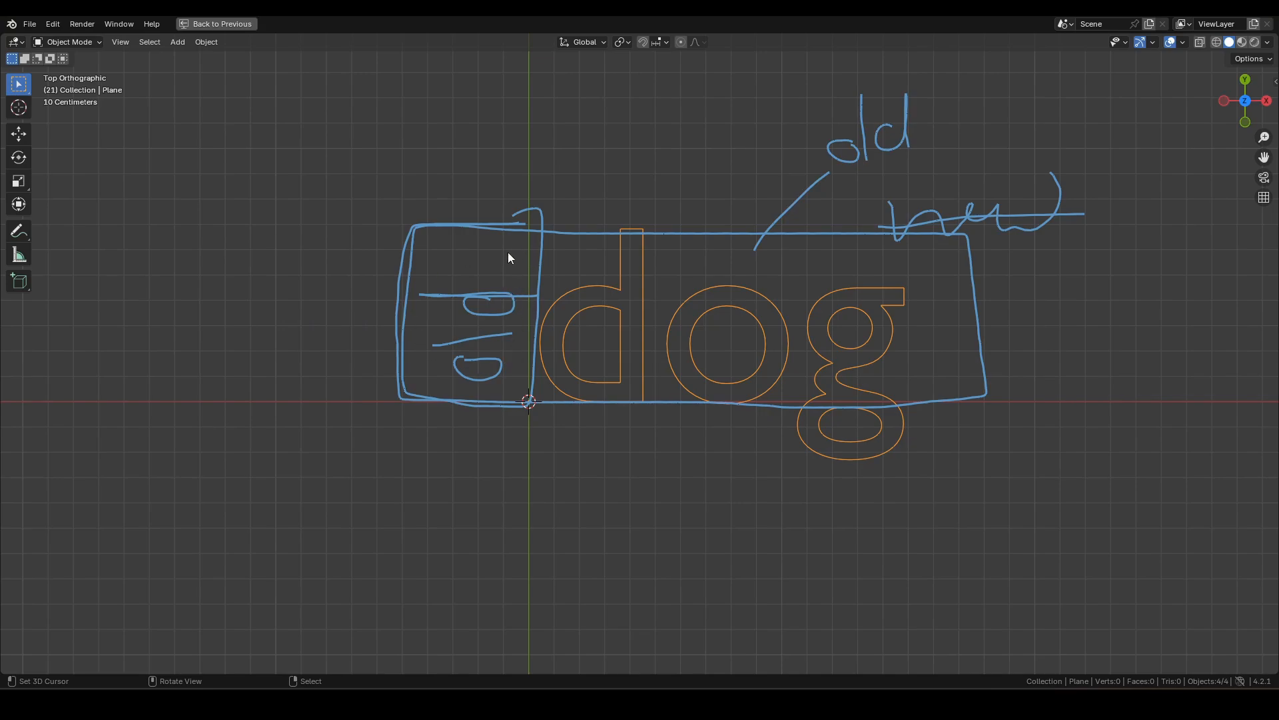
Handwrite "sheep" below the dog text, label it "new", and restore the normal workspace layout.
scroll(773, 433, "down", 5)
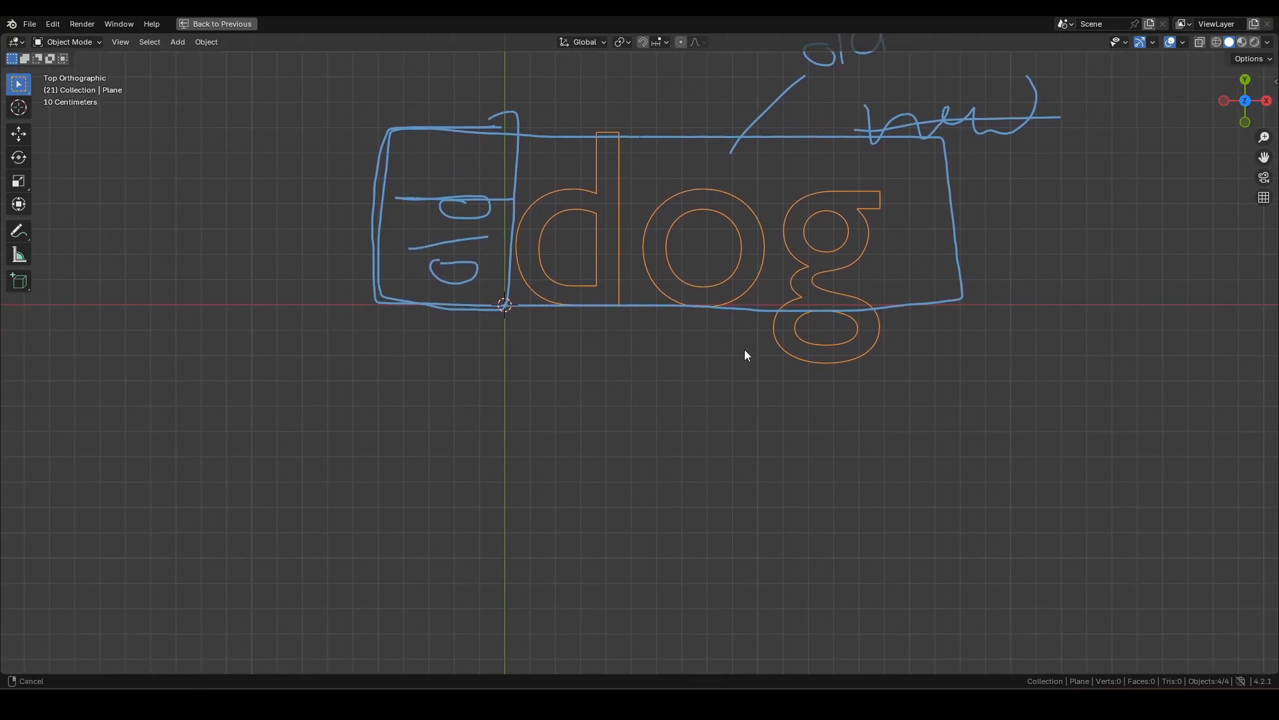
scroll(750, 402, "down", 2, "shift")
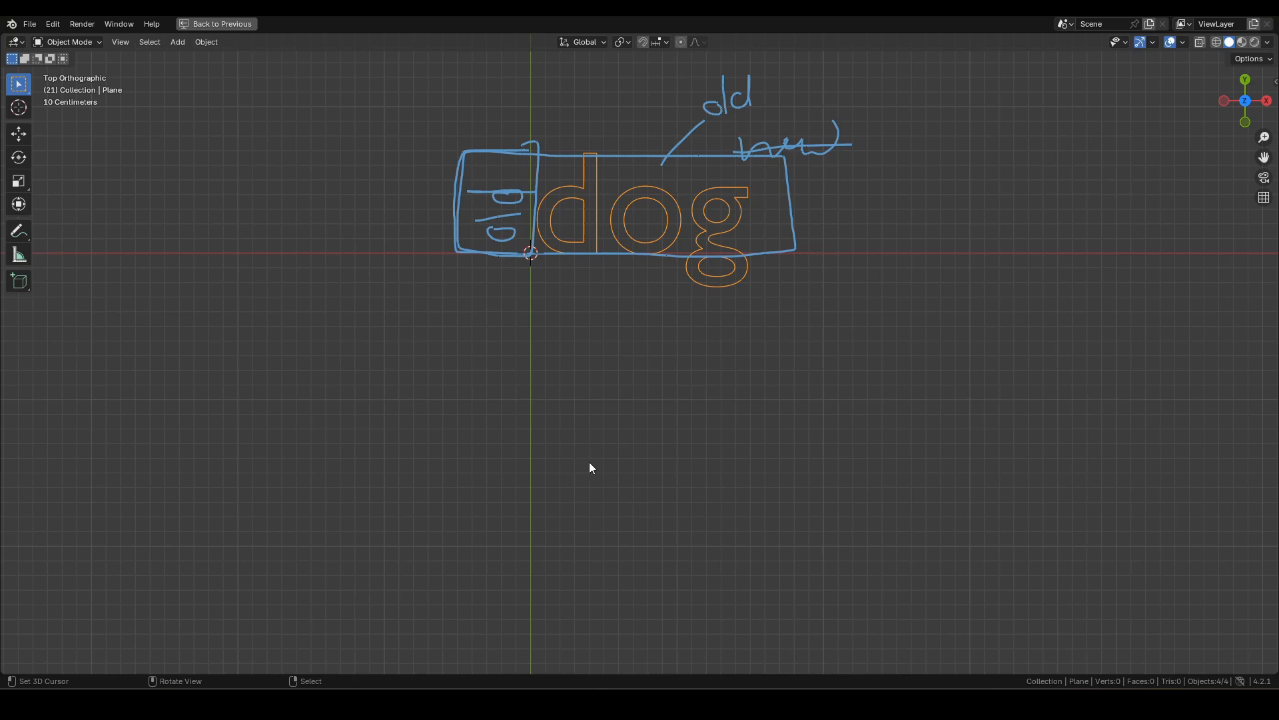
left_click_drag(598, 463, 533, 537)
mouse_move(600, 419)
left_mouse_down()
mouse_move(672, 530)
mouse_move(727, 504)
mouse_move(766, 561)
mouse_move(823, 521)
mouse_move(763, 543)
left_mouse_up()
mouse_move(810, 446)
left_mouse_down()
mouse_move(858, 402)
mouse_move(860, 380)
mouse_move(880, 400)
mouse_move(904, 378)
mouse_move(926, 403)
mouse_move(941, 385)
left_mouse_up()
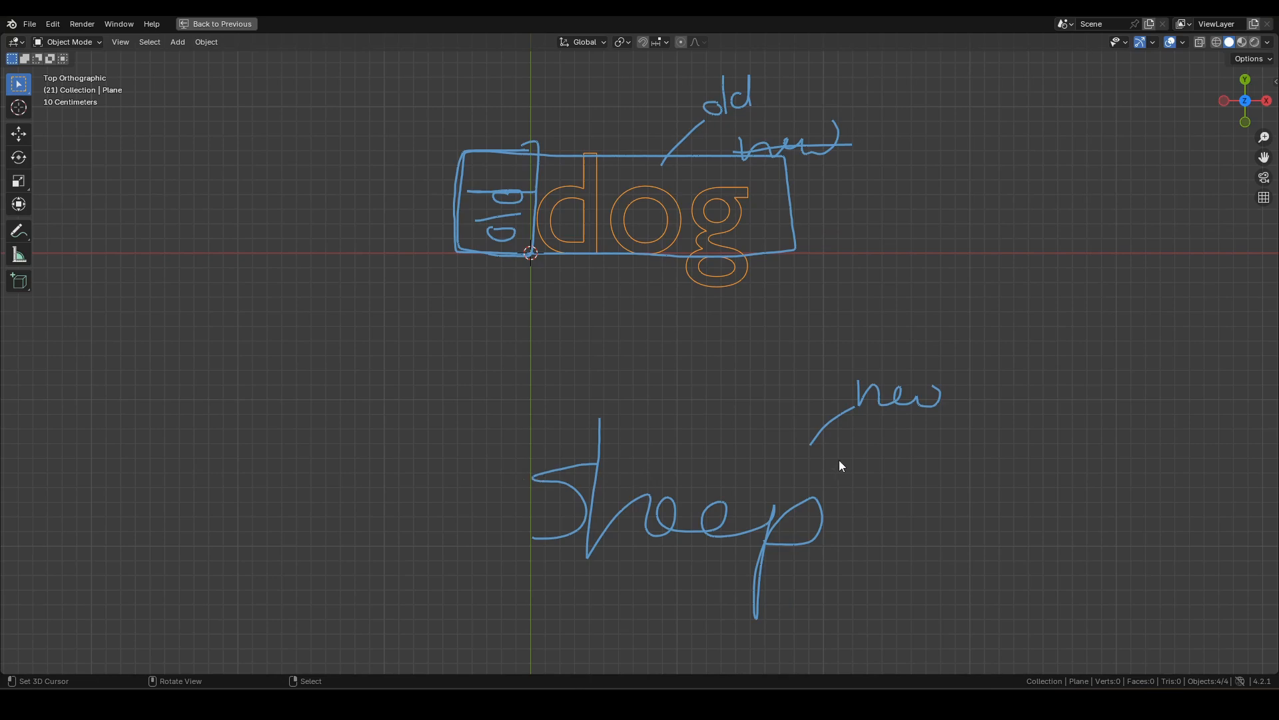
key("ctrl+space")
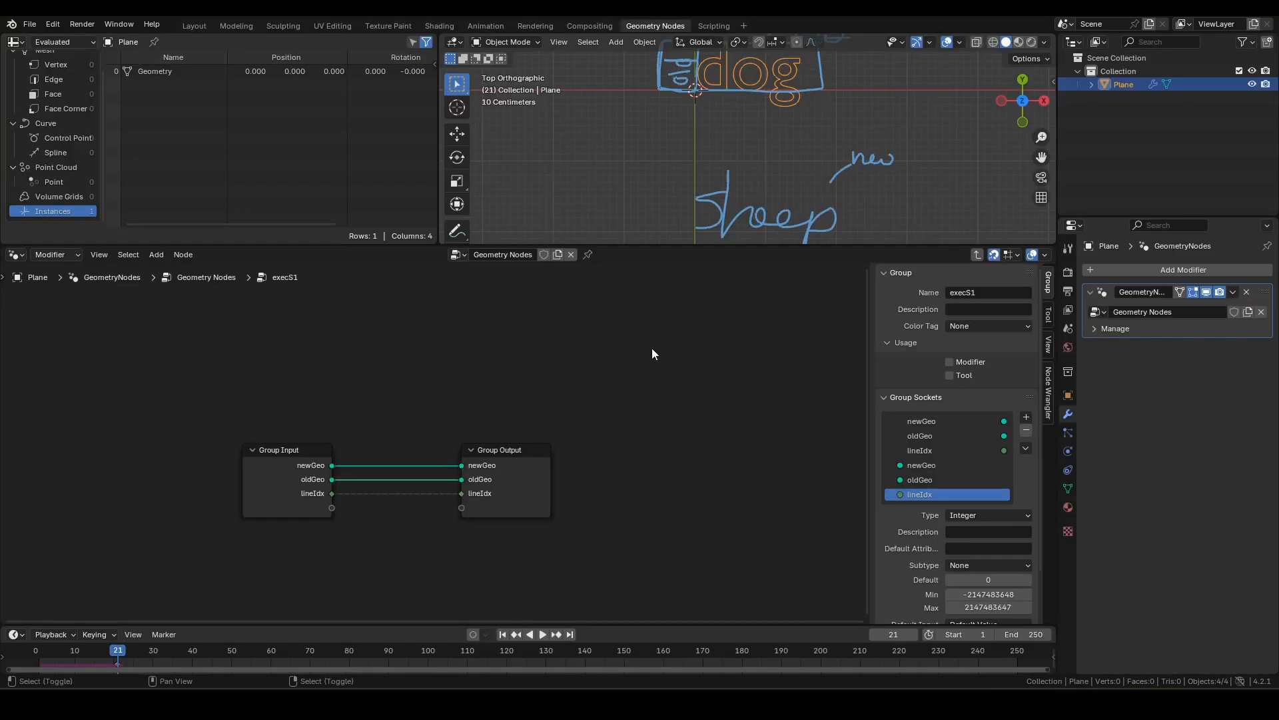
Move the Group Input beneath the Group Output in execS1 and place a duplicate of it in front of them.
middle_click_drag(770, 126, 770, 193, "shift")
scroll(787, 179, "up", 2)
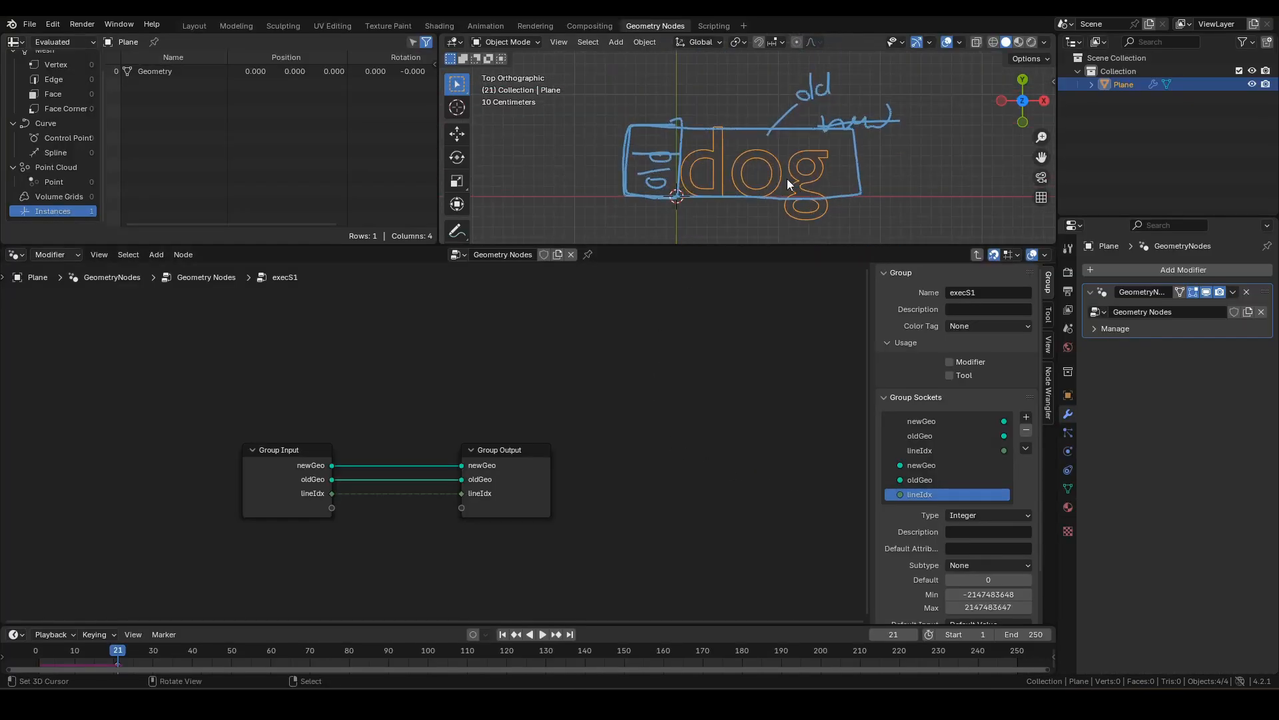
left_click_drag(296, 470, 508, 551)
left_click(531, 457)
left_click_drag(531, 457, 541, 458)
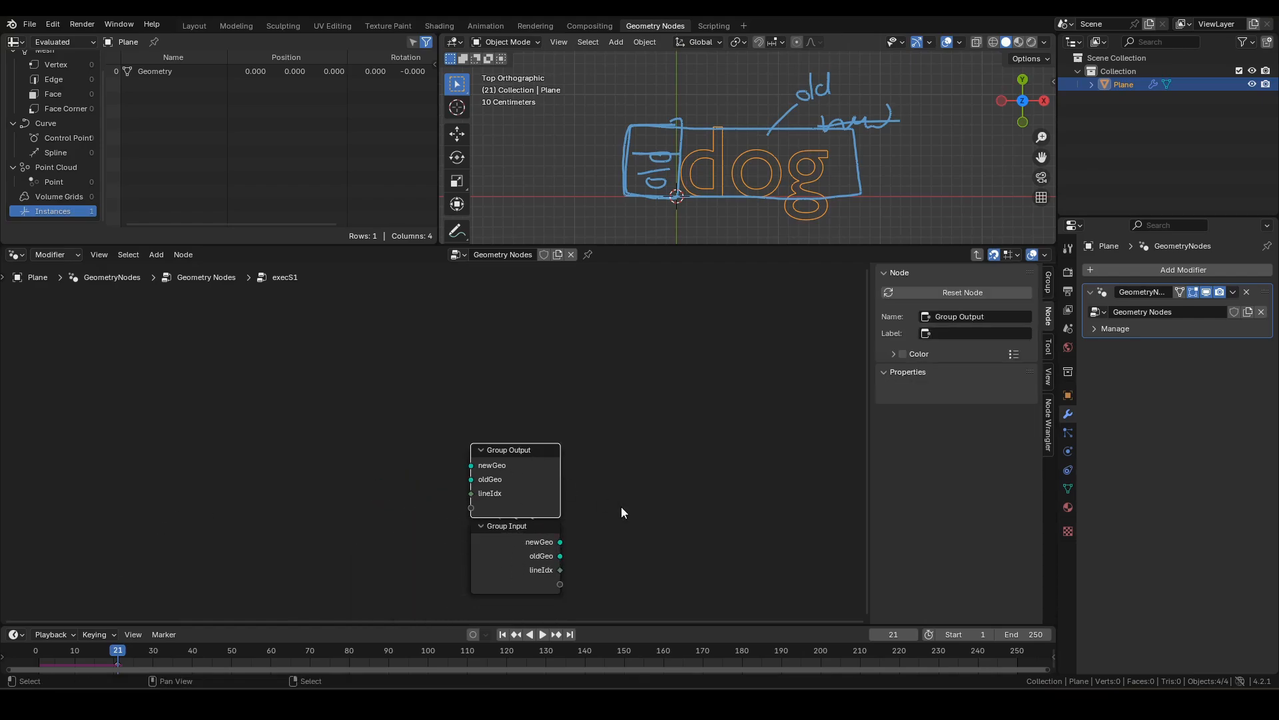
middle_click_drag(619, 508, 772, 441)
left_click(683, 489)
key("shift+d")
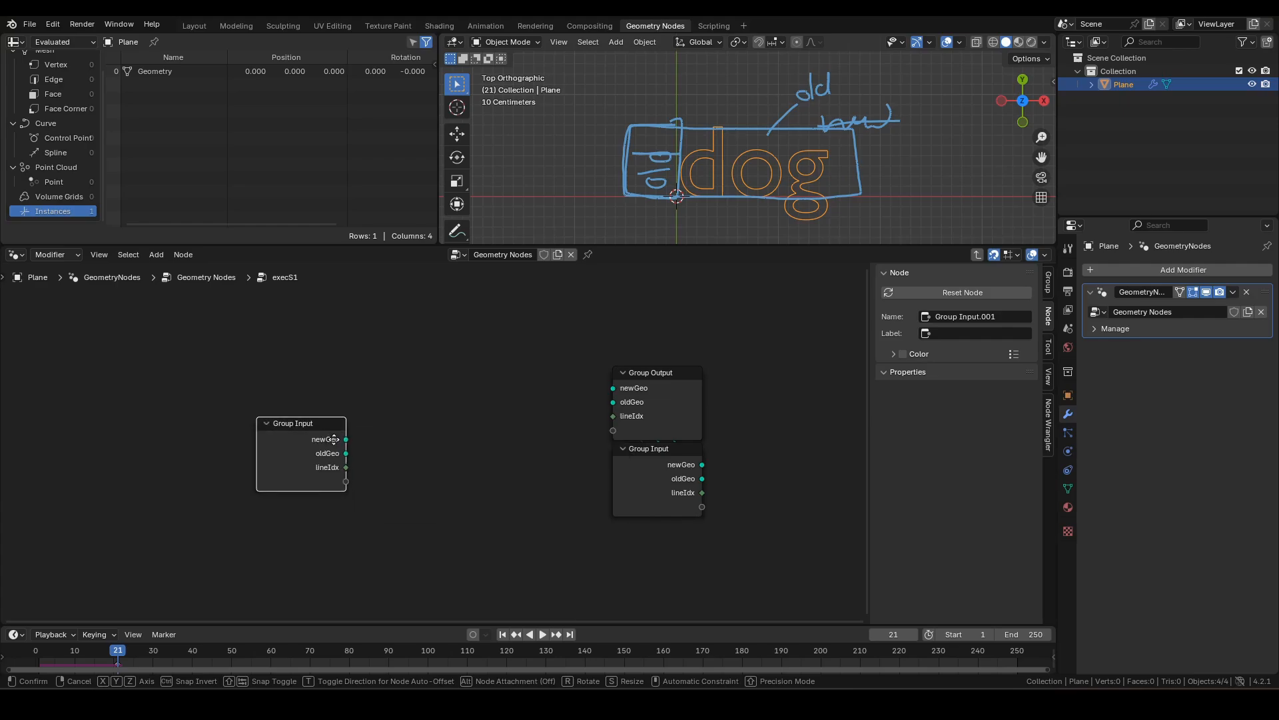
left_click(331, 397)
Add a Join Geometry node combining newGeo and oldGeo from the duplicated Group Input.
scroll(371, 477, "up", 3)
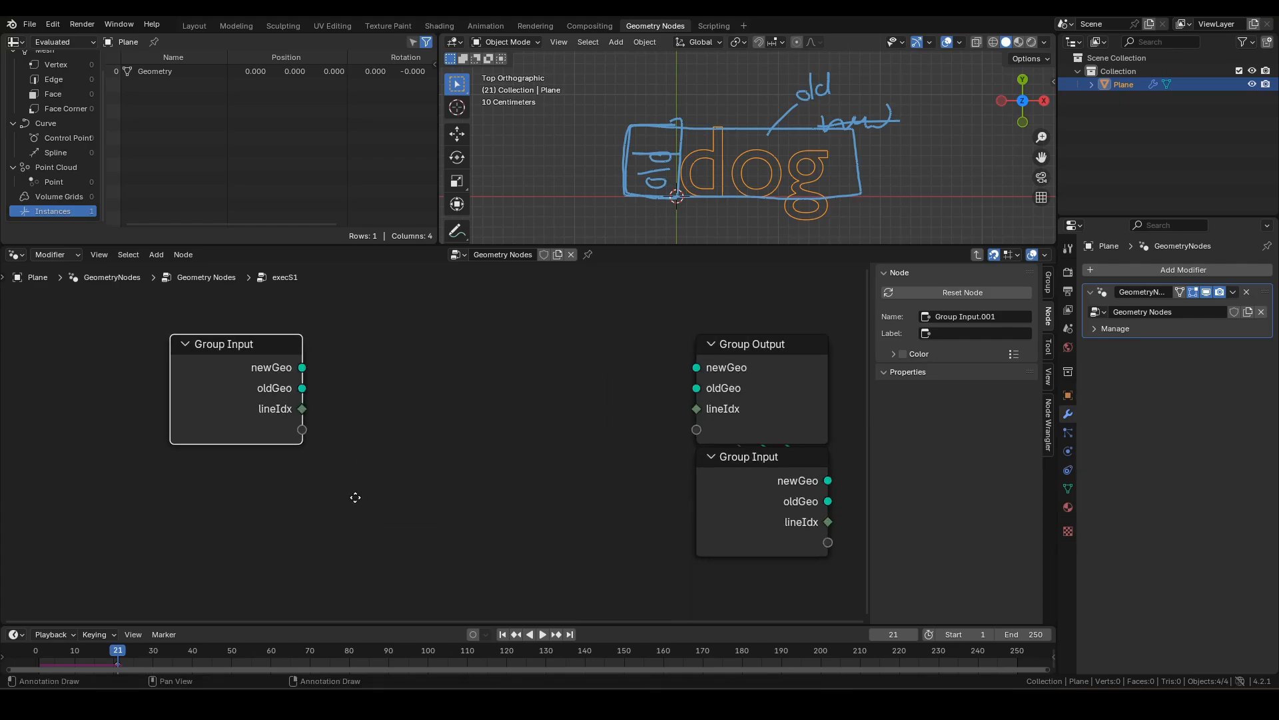
left_click_drag(272, 452, 346, 431)
type("join")
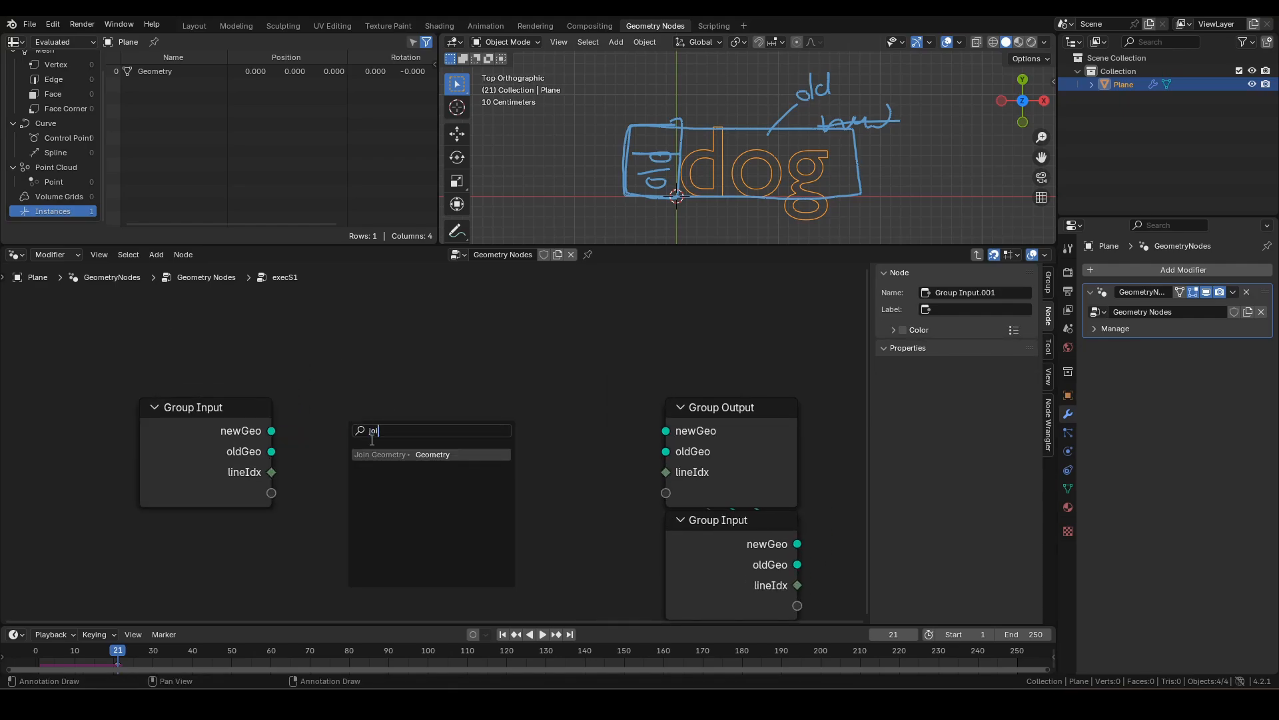
key("Return")
left_click(357, 427)
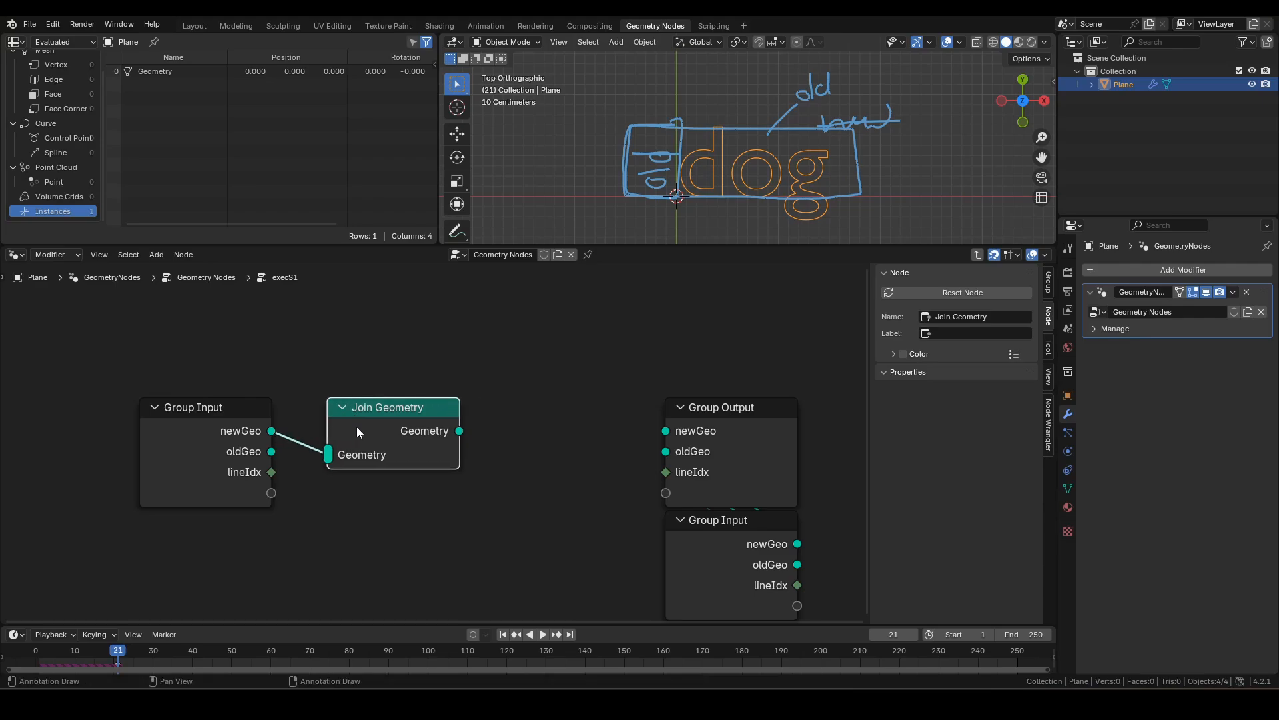
left_click_drag(263, 452, 339, 434)
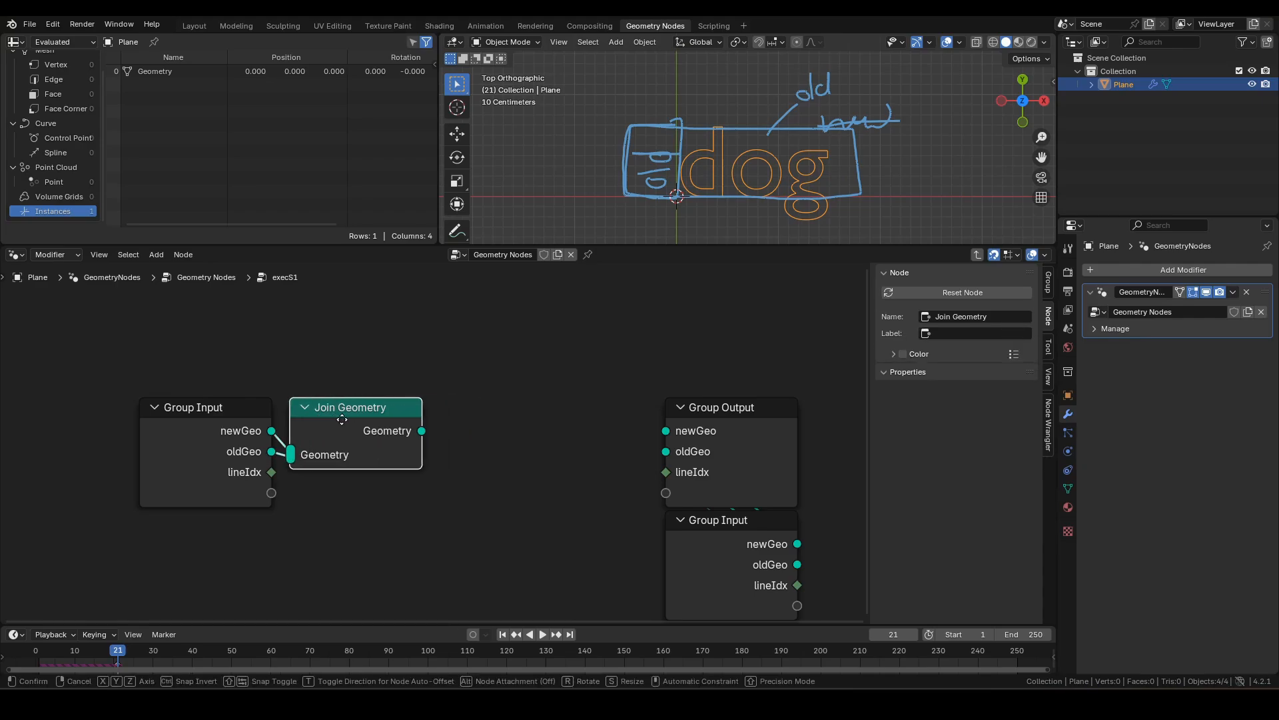
Add a Geometry to Instance node after Join Geometry and link its Instances to the Group Output's oldGeo.
left_click_drag(421, 433, 447, 423)
type("gtl")
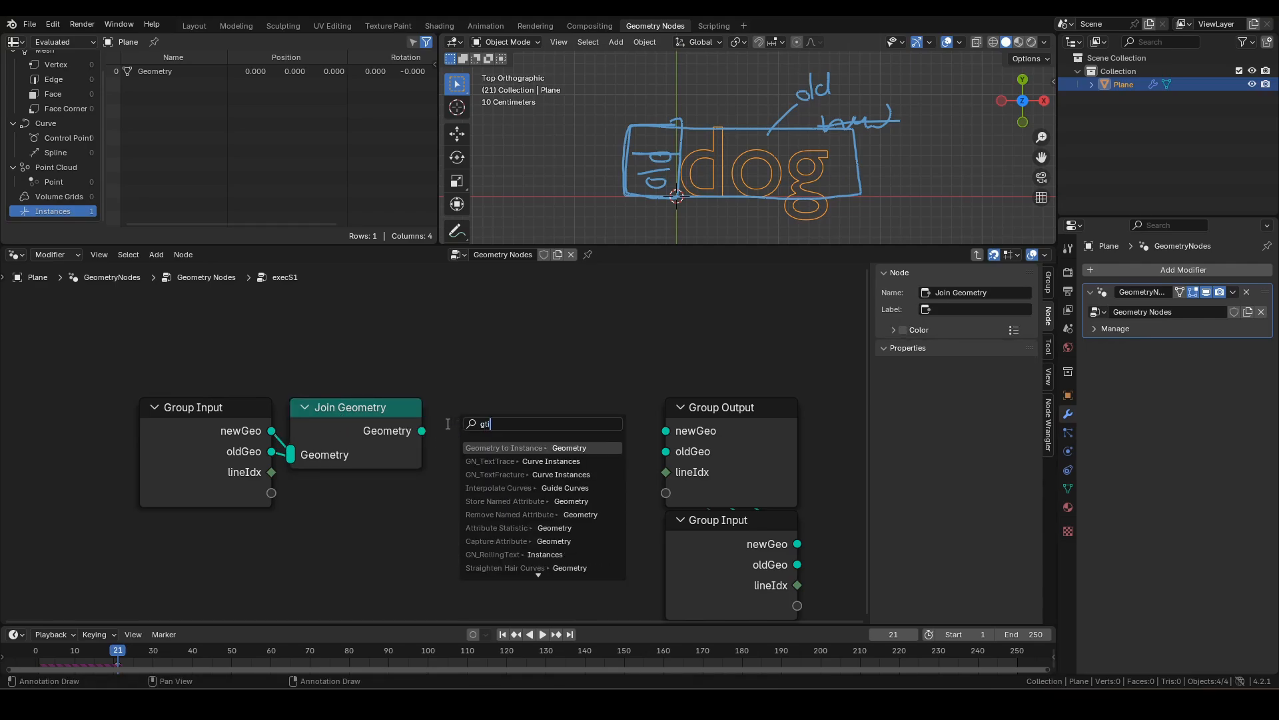
key("Return")
left_click_drag(151, 369, 509, 498)
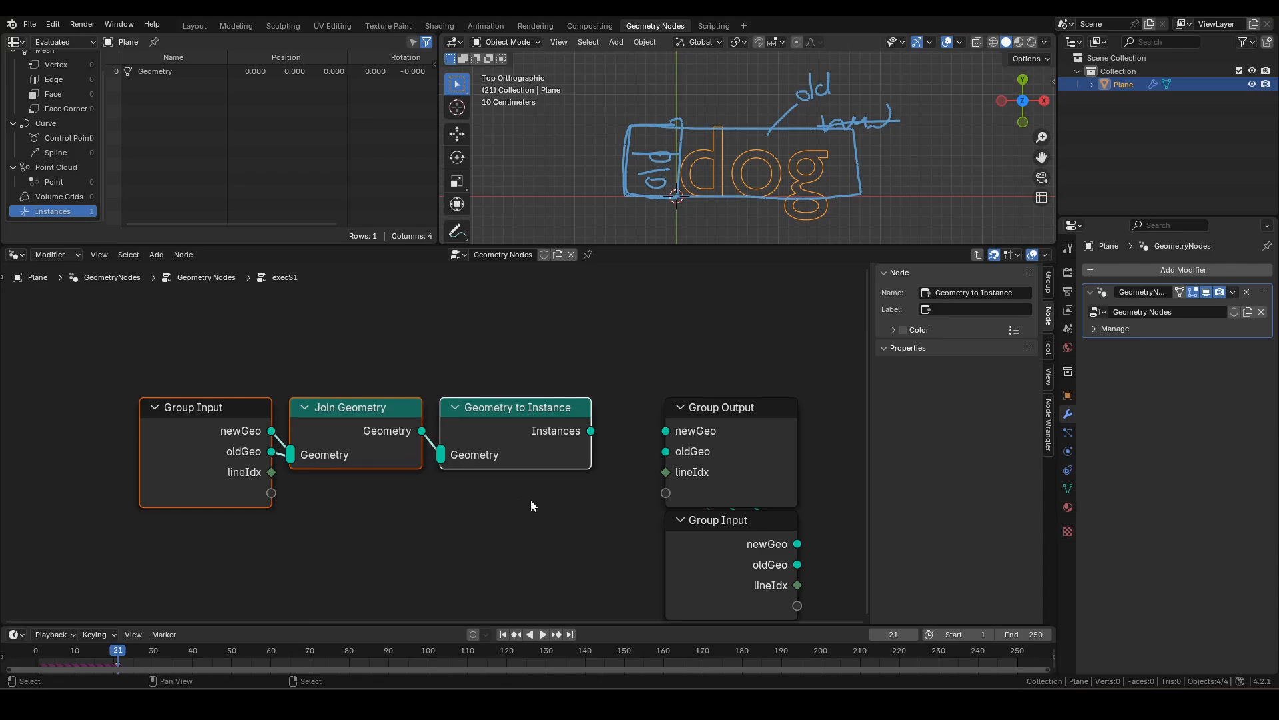
left_click_drag(591, 430, 666, 451)
Hide the unused sockets of the selected node chain and move the chain lower, below the Group Output's level.
key("ctrl+h")
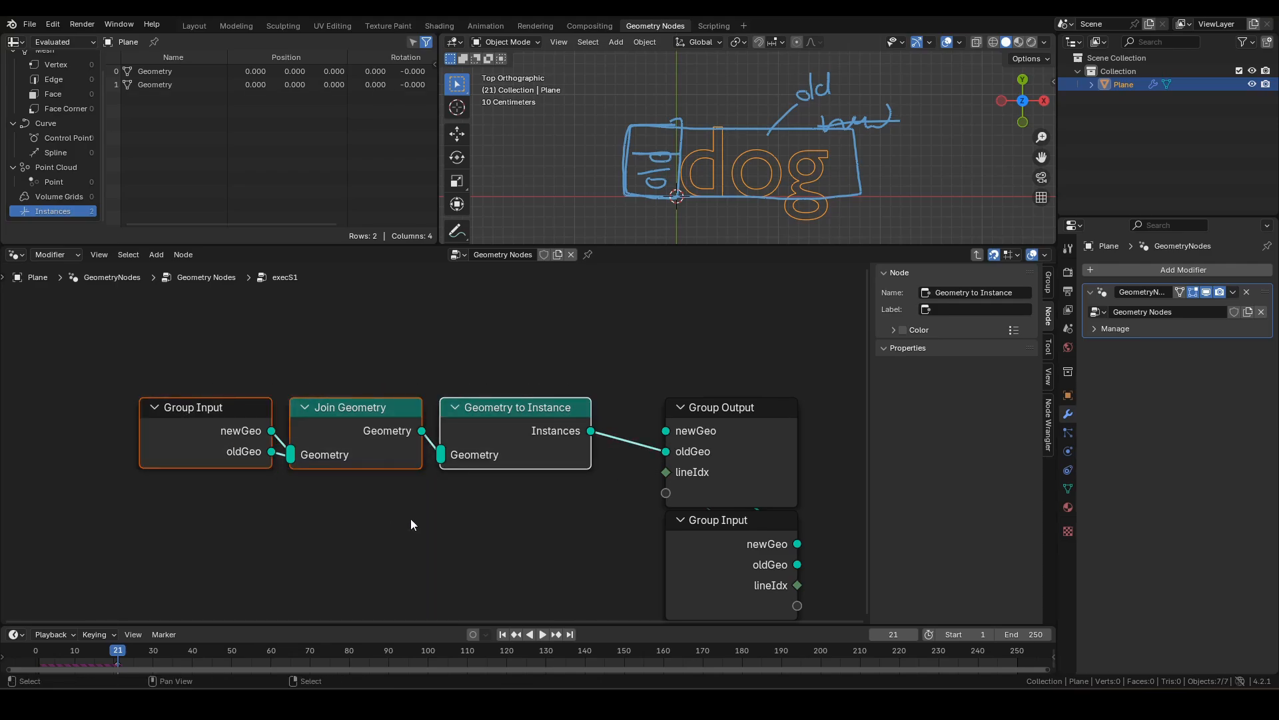
left_click_drag(555, 429, 440, 533)
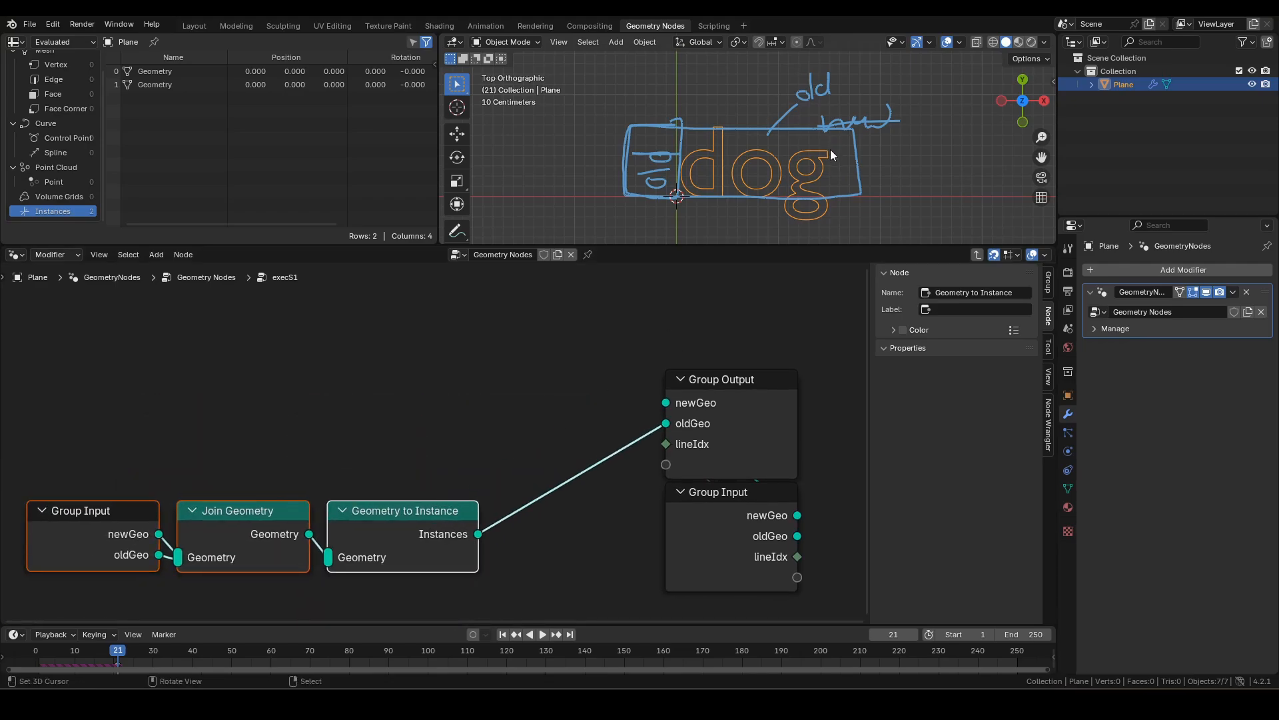
Add two new input sockets to the execS1 group's interface.
mouse_move(804, 208)
middle_mouse_down("shift")
mouse_move(757, 35)
mouse_move(733, 195)
middle_mouse_up("shift")
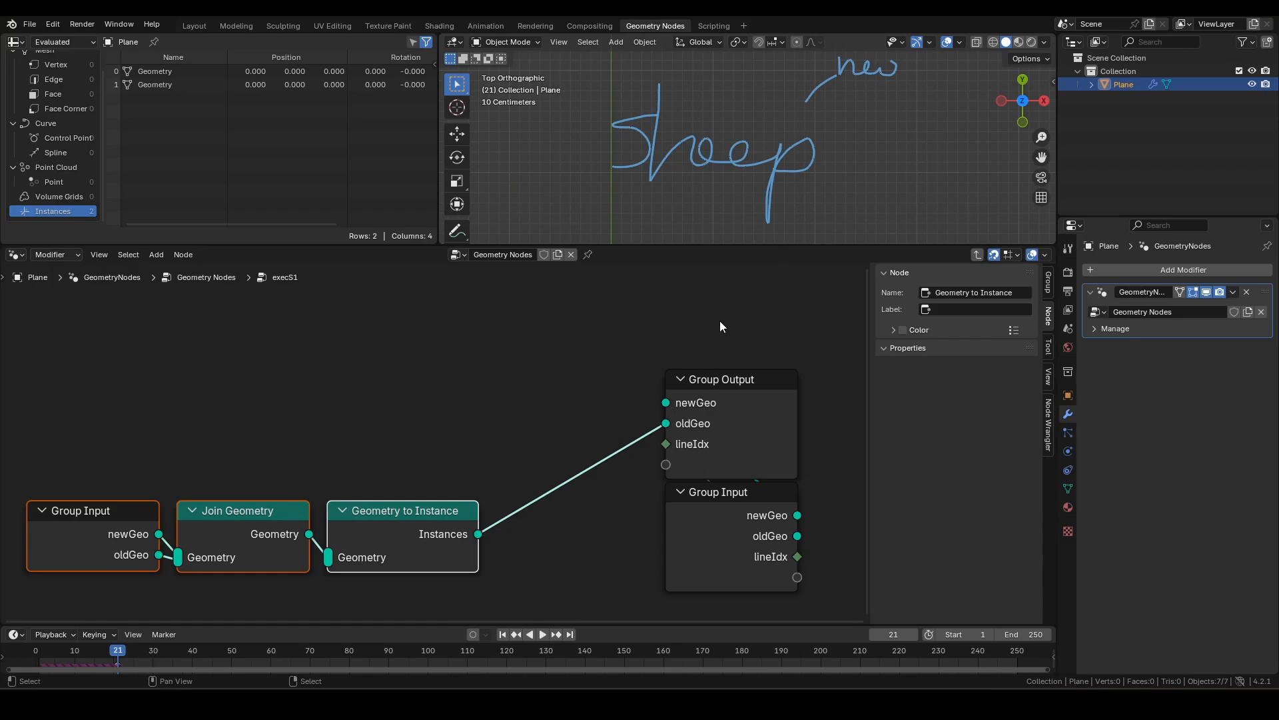
scroll(612, 392, "down", 2)
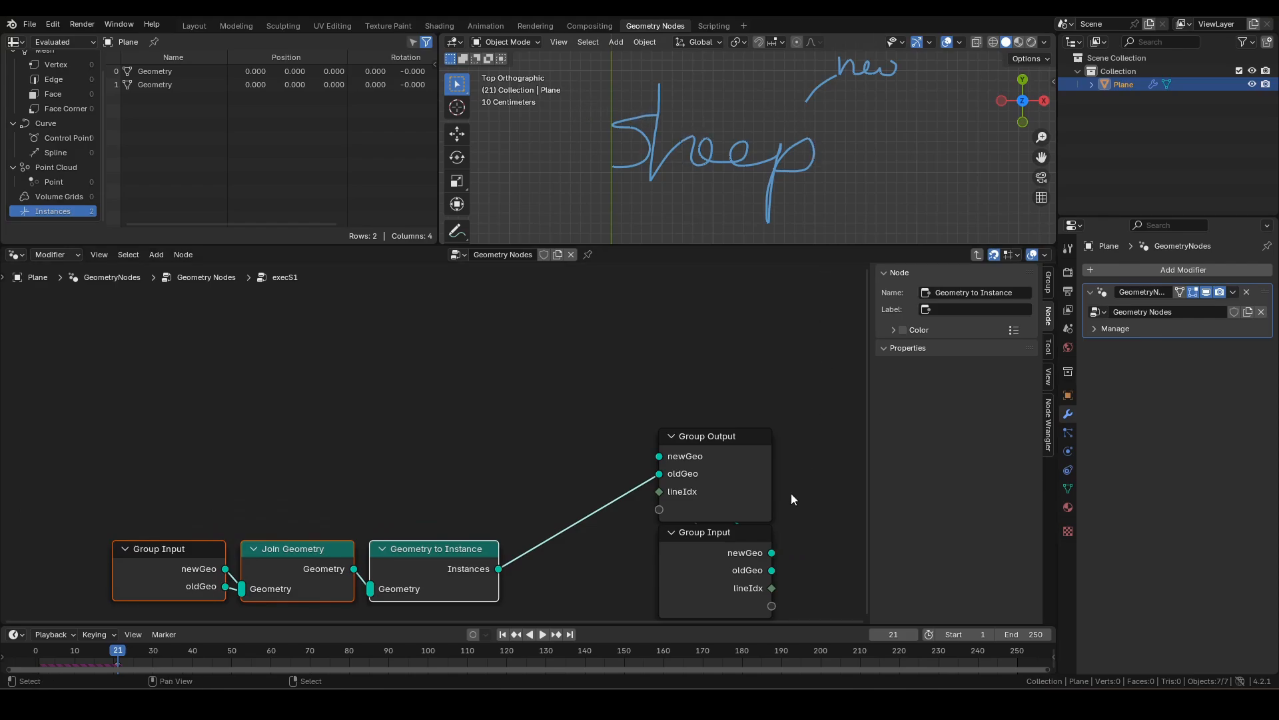
left_click(730, 572)
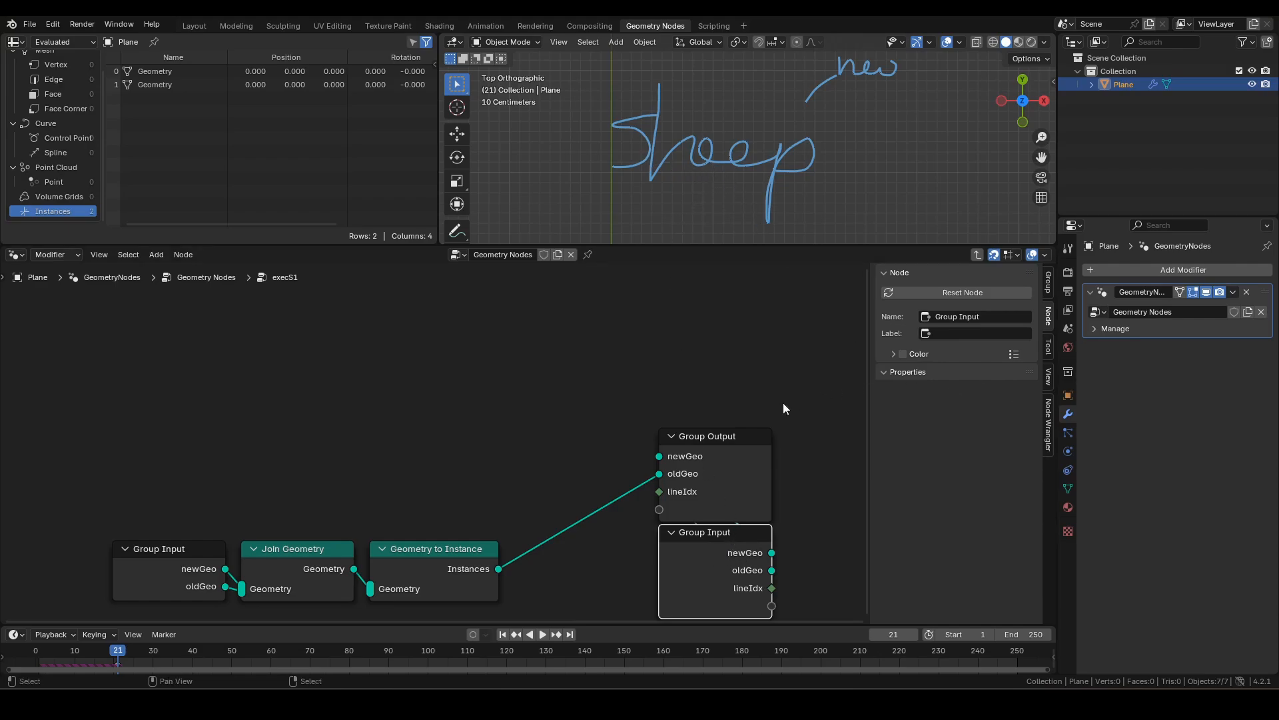
left_click(1049, 285)
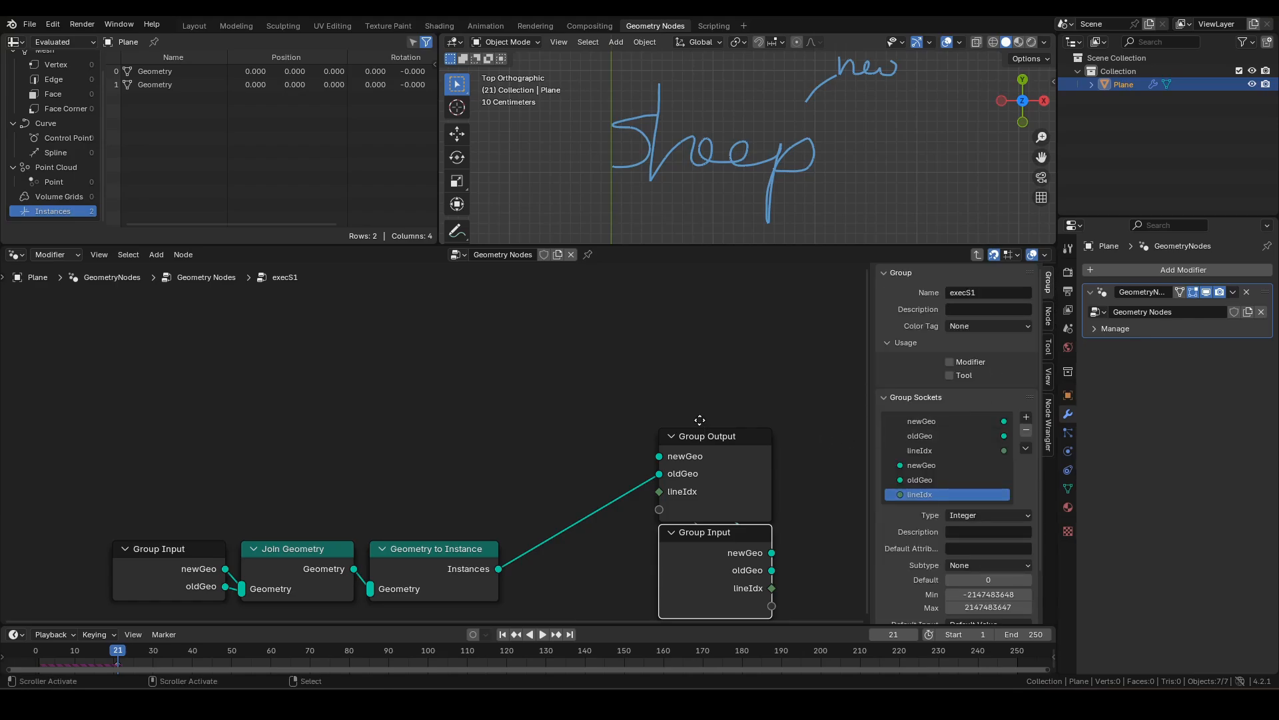
middle_click_drag(813, 432, 722, 326)
left_click(1026, 419)
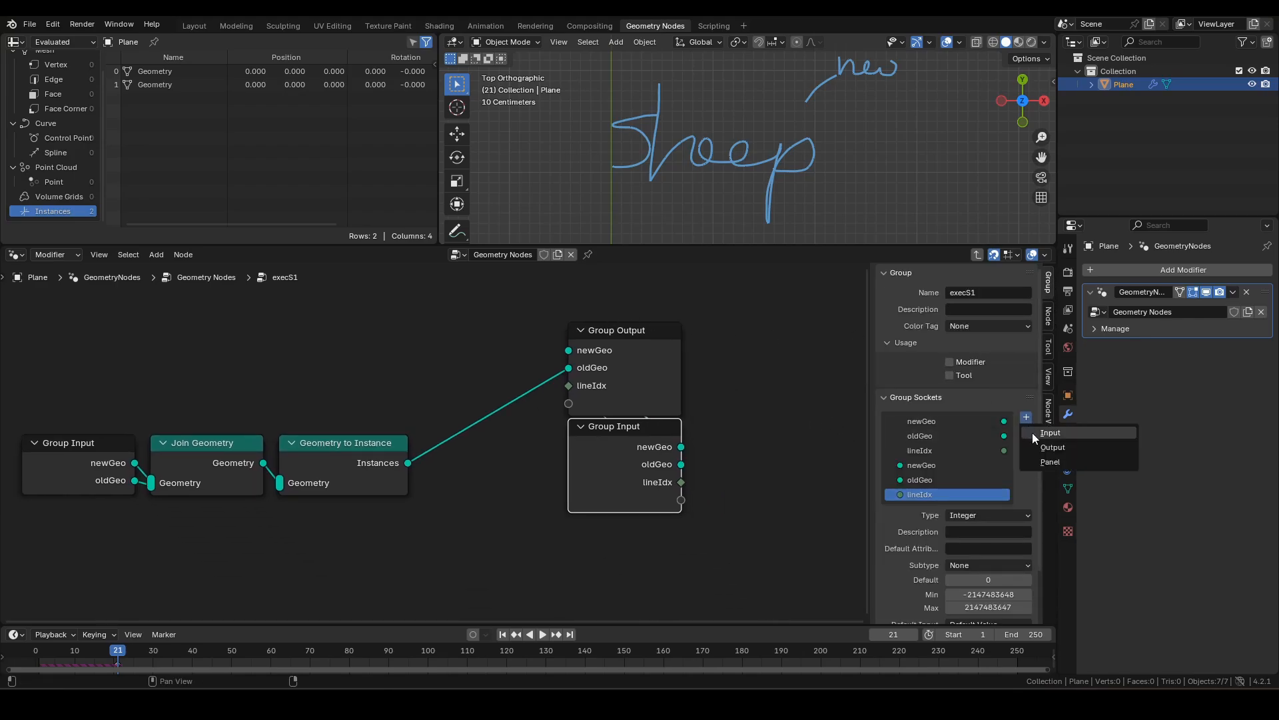
left_click(1043, 433)
left_click(1026, 418)
left_click(1044, 433)
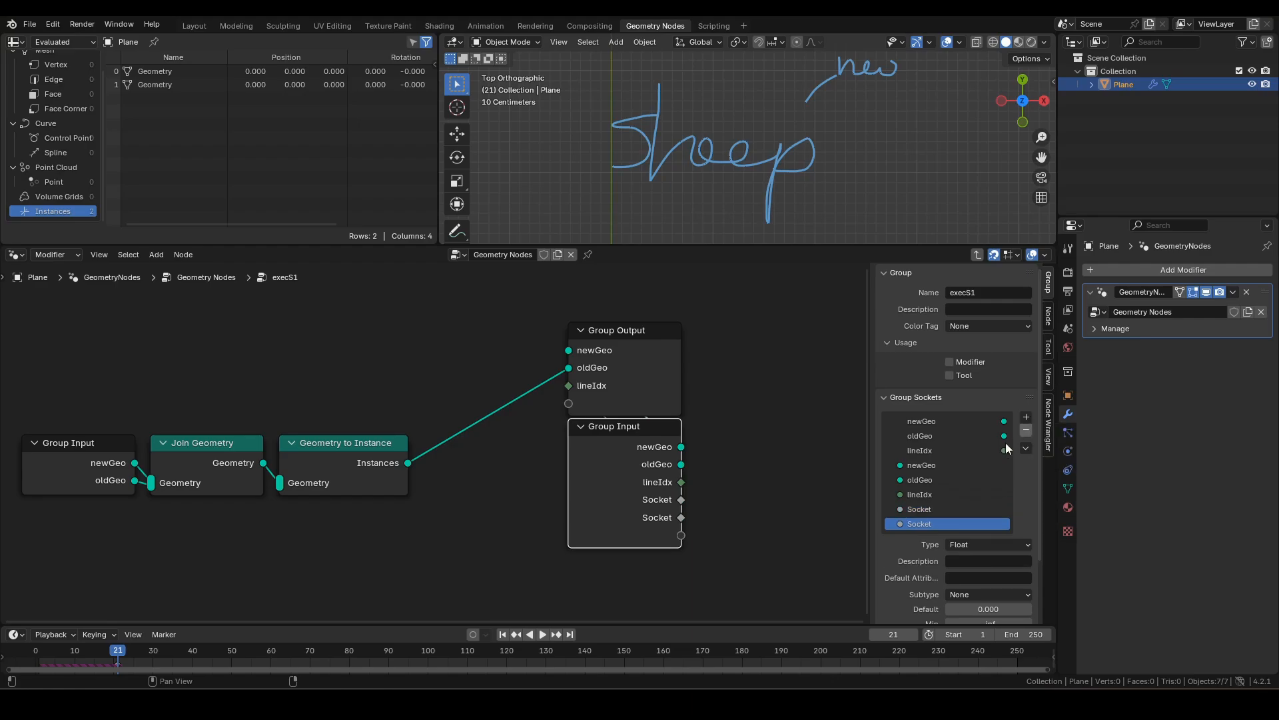
Rename the first new input socket of execS1 to original and set its type to Geometry.
double_click(939, 509)
type("original")
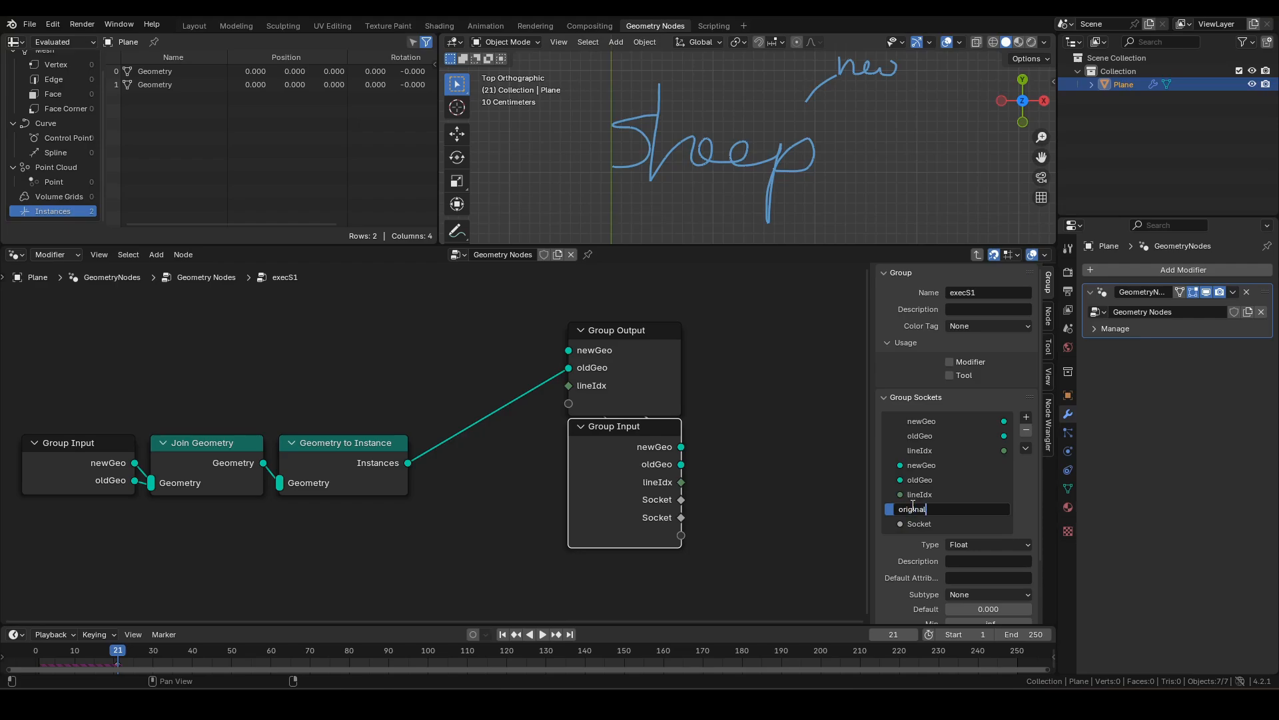
key("Return")
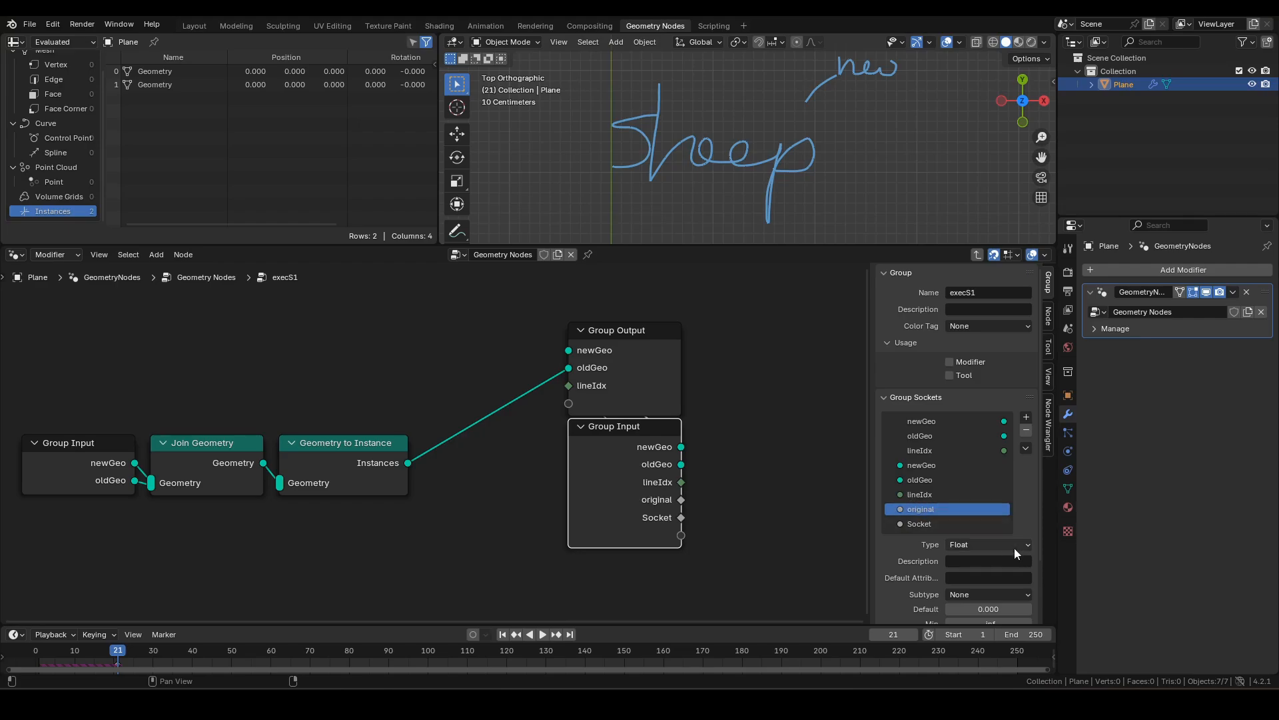
left_click(988, 545)
key("g")
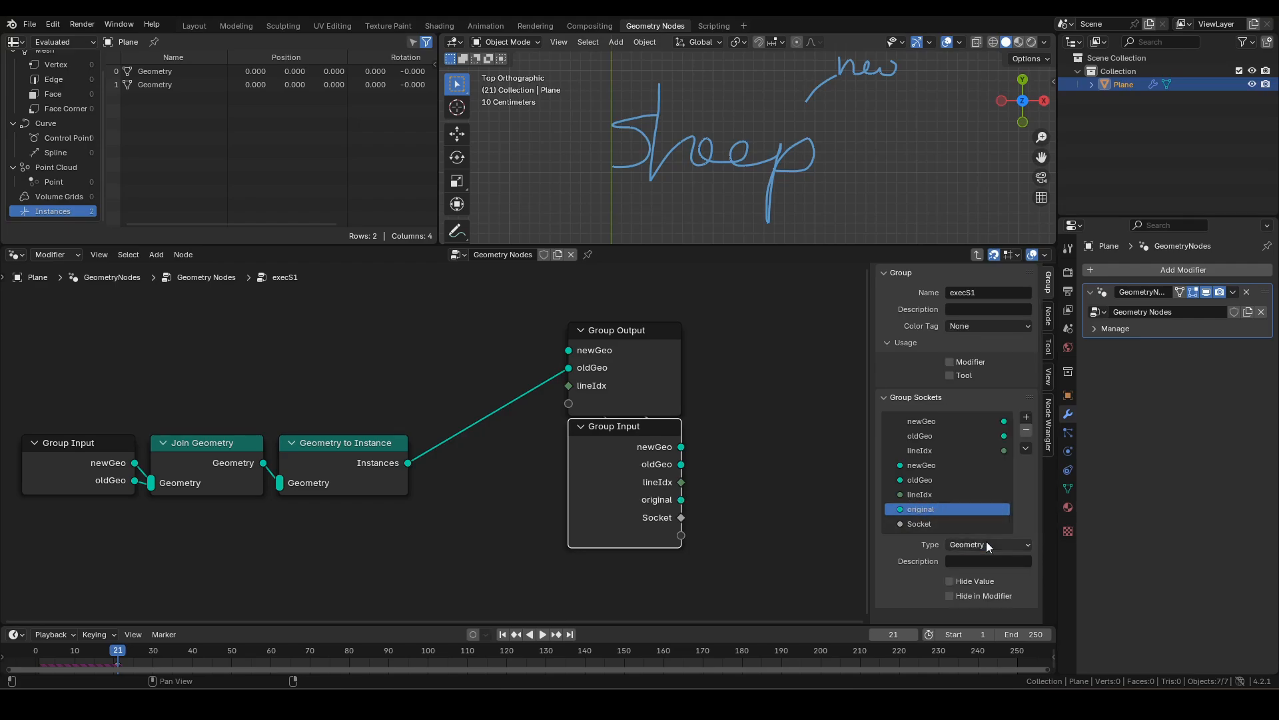
Rename the second new input socket of execS1 to Line and set its type to Integer.
double_click(932, 525)
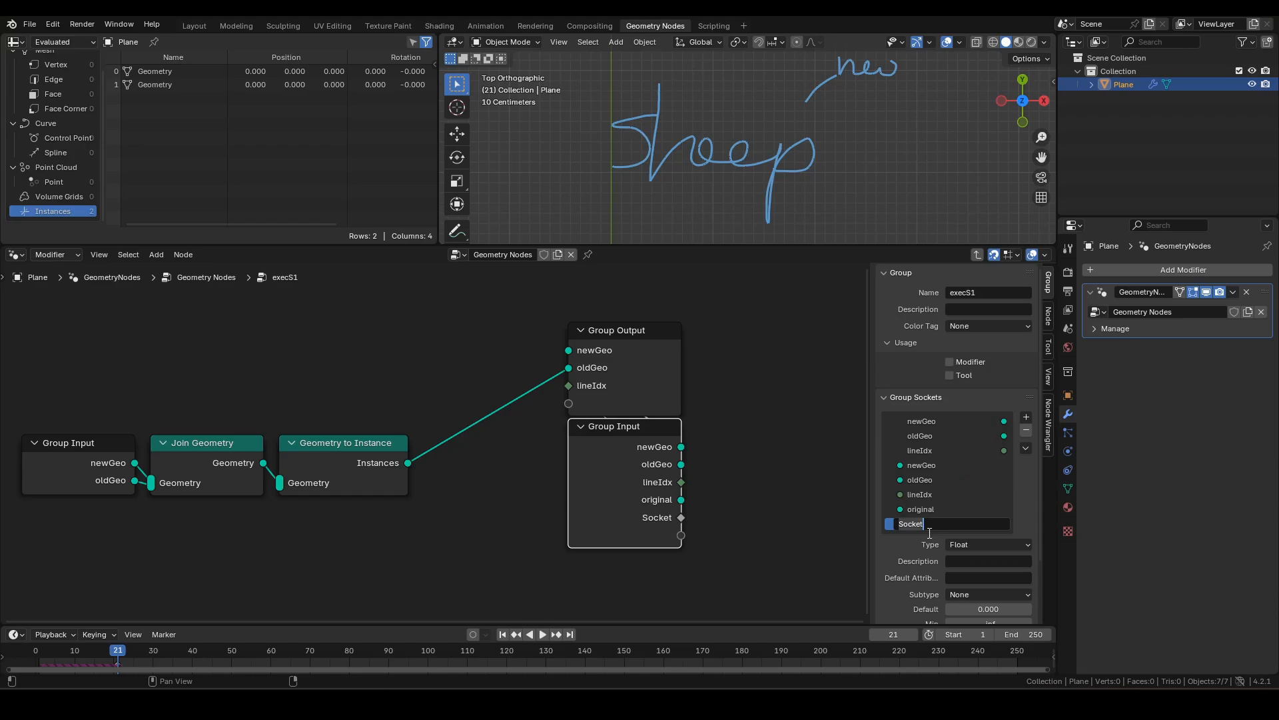
type("Line")
key("Return")
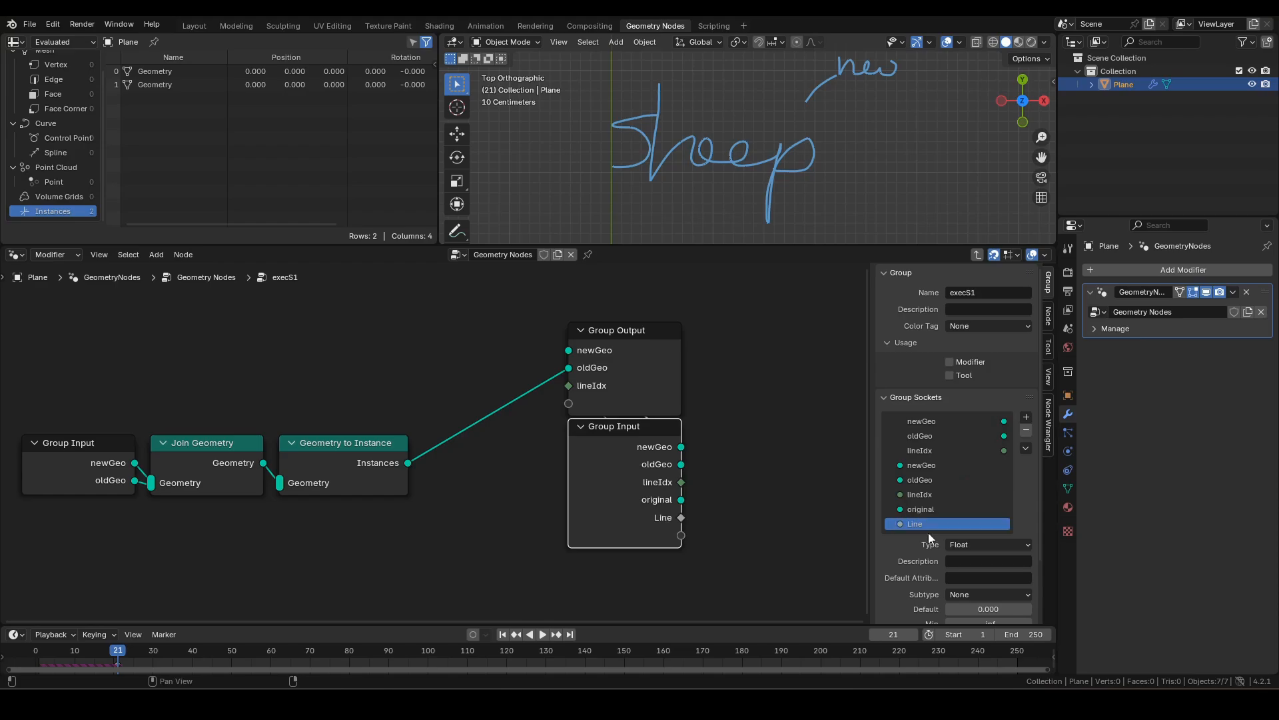
left_click(986, 549)
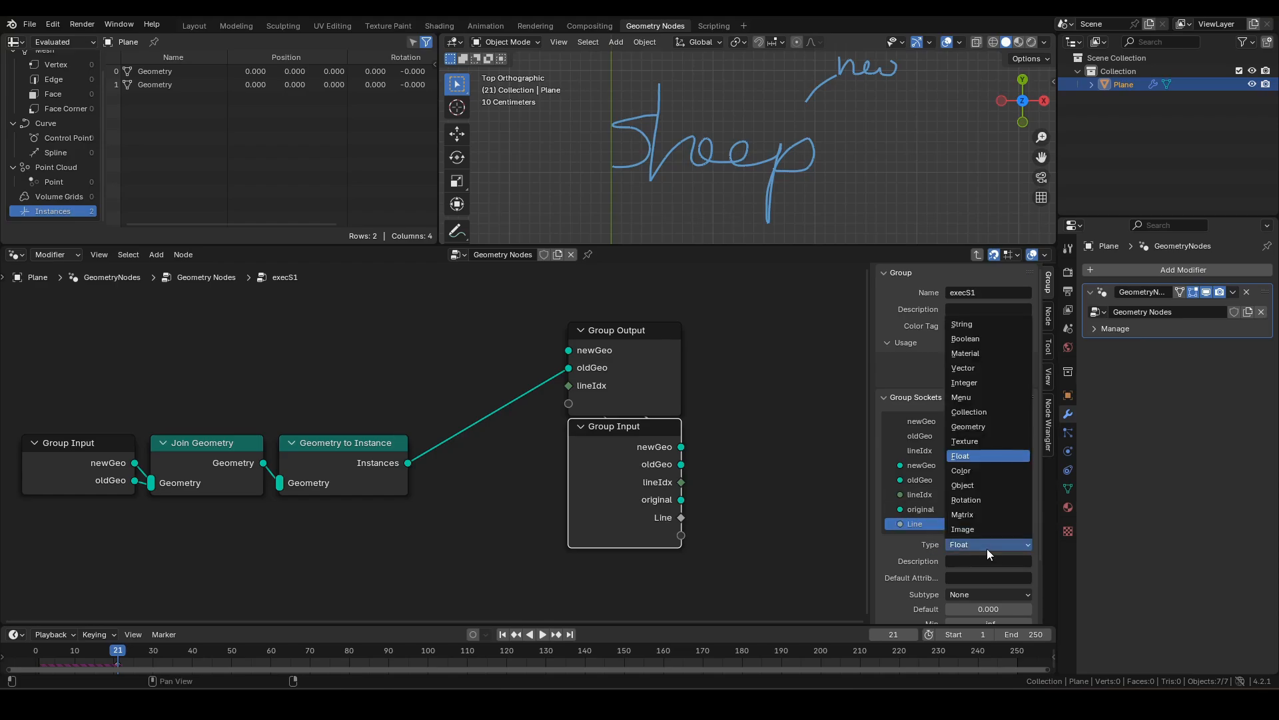
key("i")
middle_click_drag(632, 454, 658, 515)
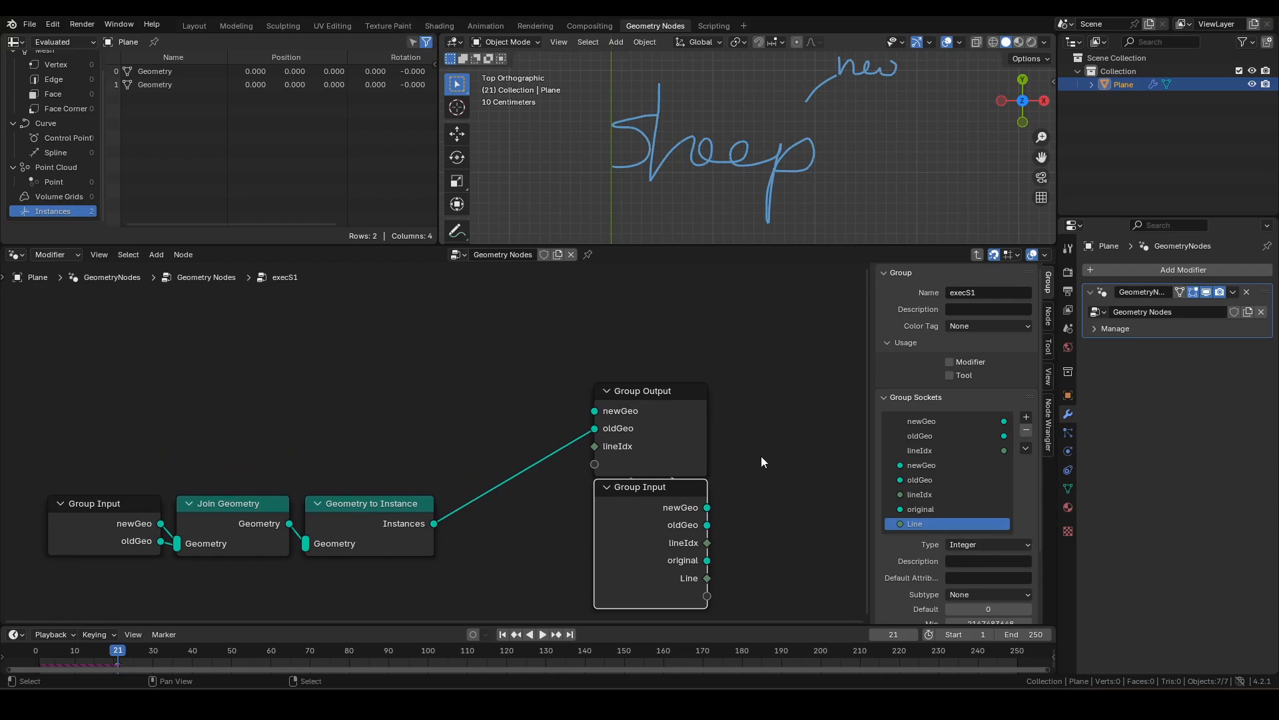
Return to the parent node tree and move execS2 down clear of the enlarged execS1 node.
key("Tab")
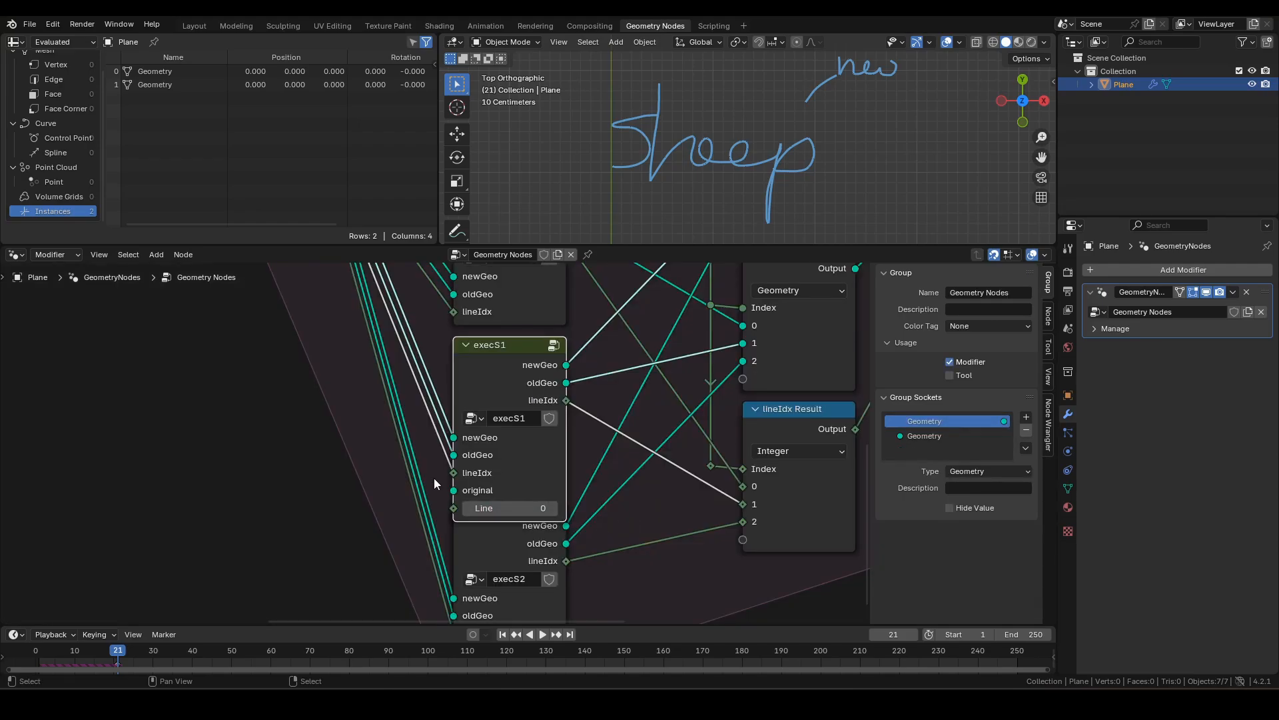
scroll(434, 478, "down", 3)
left_click_drag(537, 520, 528, 554)
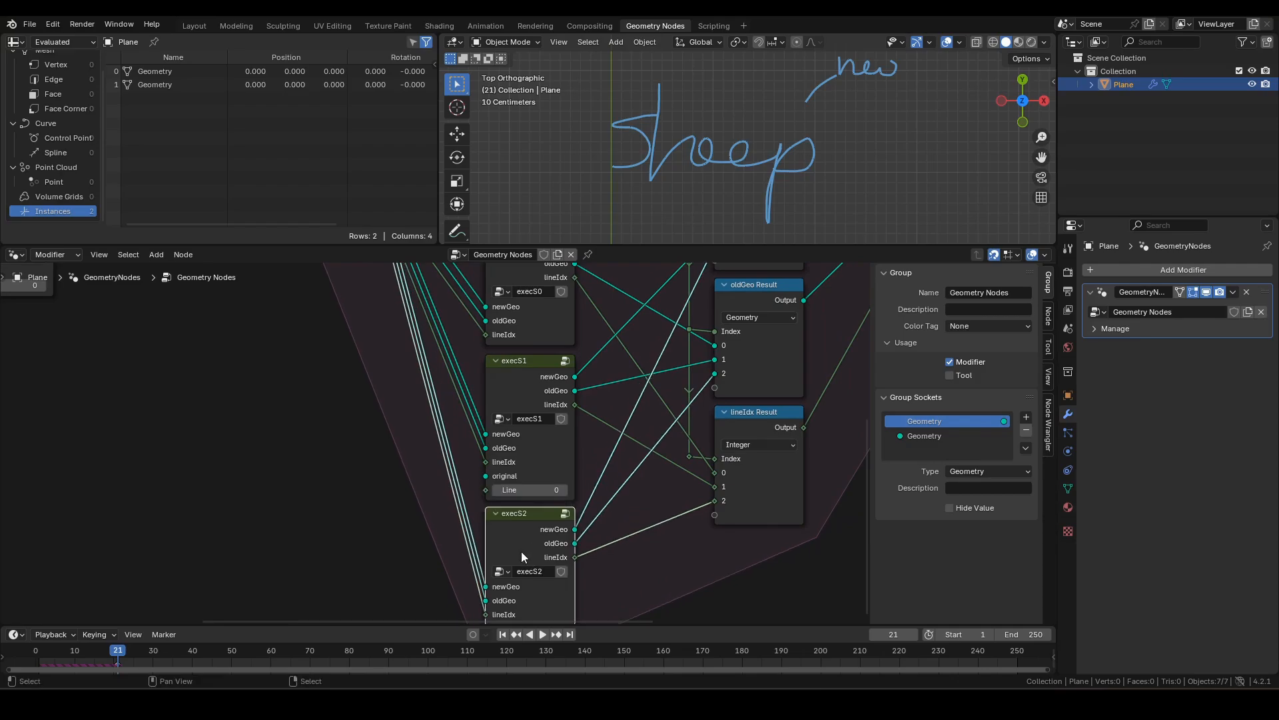
Link the Curve Instances and Line outputs of String to Curves to execS1's original and Line inputs.
scroll(262, 471, "down", 4)
middle_click_drag(258, 453, 291, 478)
scroll(290, 550, "up", 4)
left_click_drag(228, 327, 728, 518)
middle_click_drag(485, 400, 553, 500)
left_click_drag(295, 307, 789, 542)
middle_click_drag(404, 397, 597, 514)
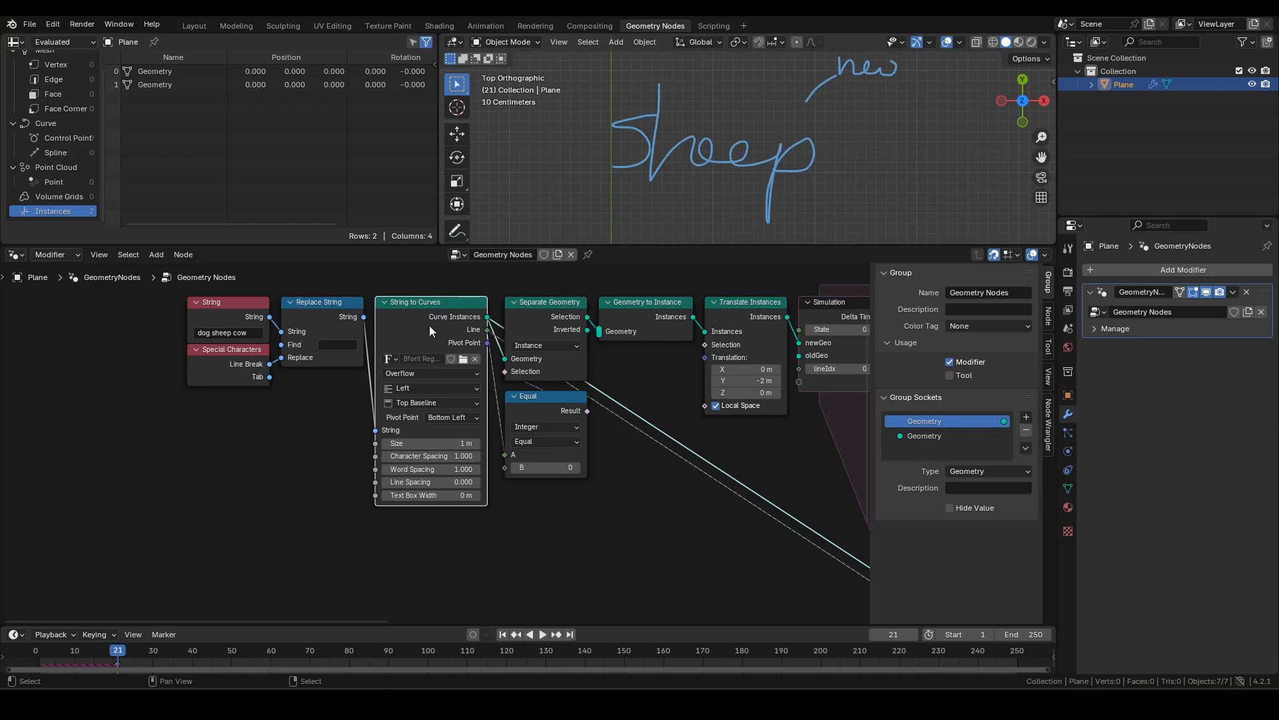
scroll(627, 415, "right", 10)
scroll(628, 416, "down", 3)
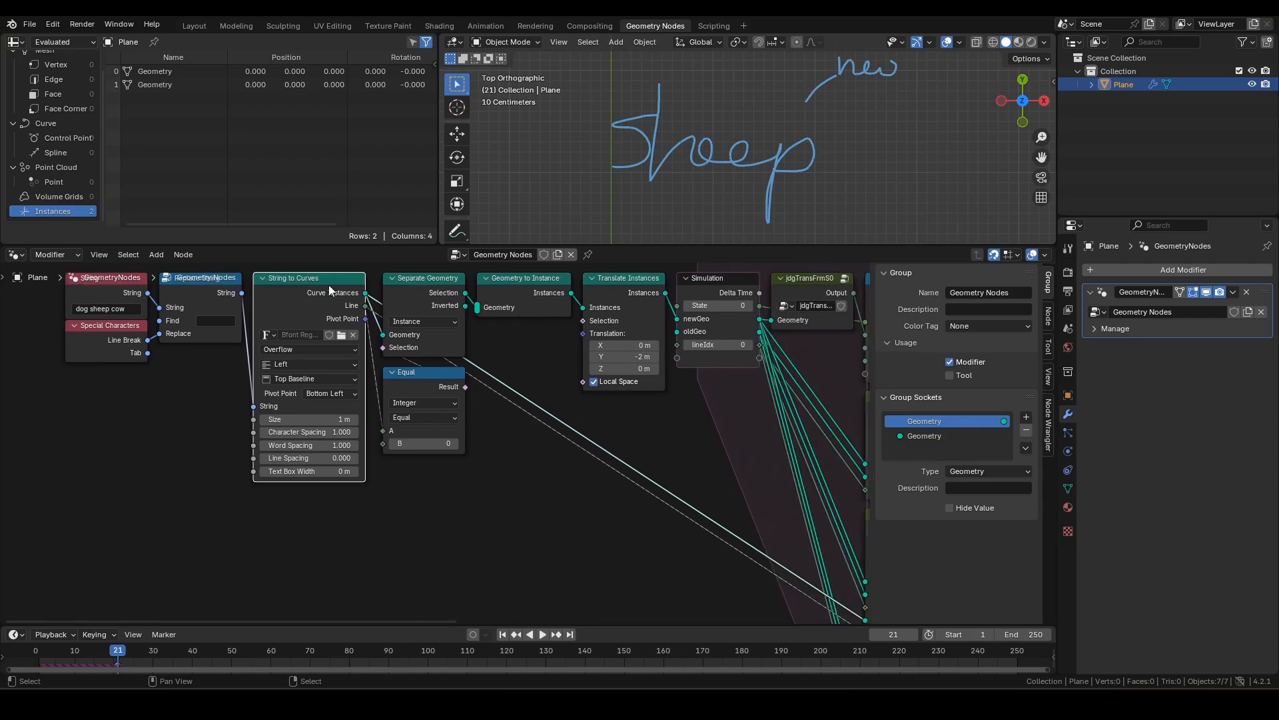
Open the execS1 group and place a duplicate of its full Group Input above and ahead of the Join Geometry chain.
left_click(557, 394)
key("Tab")
scroll(800, 170, "down", 2)
middle_click_drag(805, 150, 810, 210, "shift")
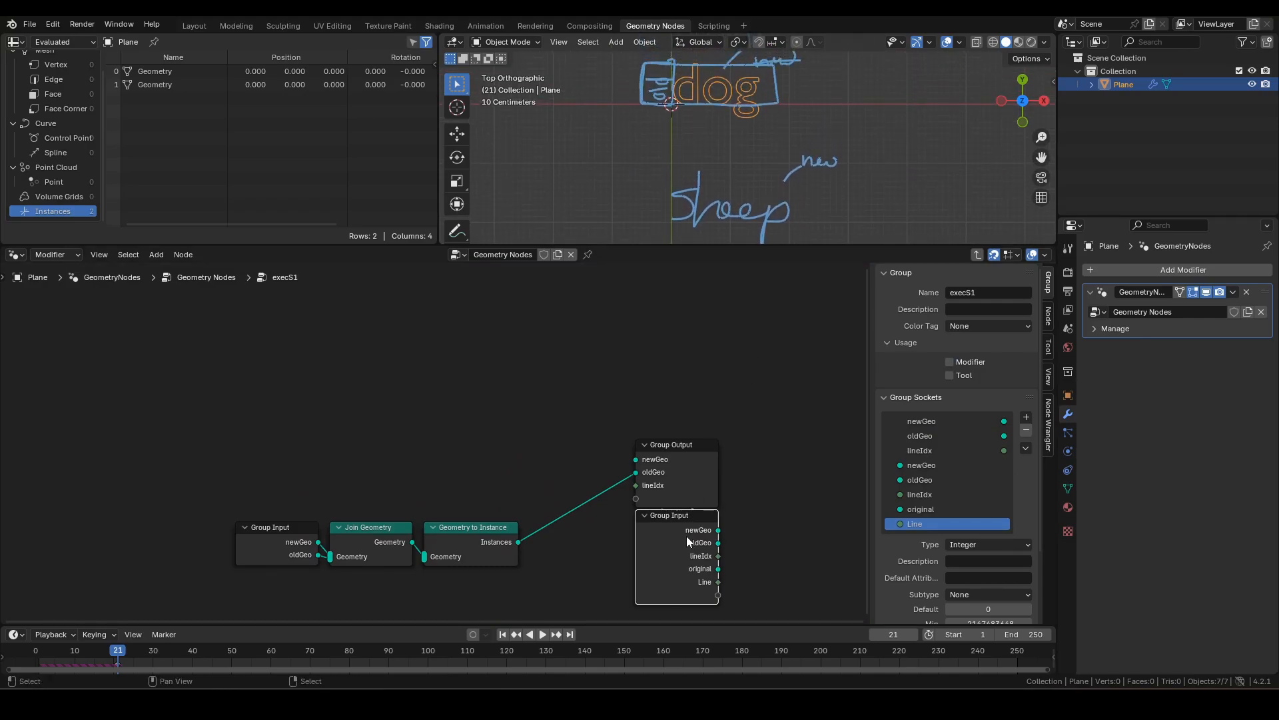
mouse_move(686, 529)
left_click_drag(685, 554, 157, 357)
middle_click_drag(393, 352, 403, 440)
Annotate the viewport with a 0 beside the word dog and a 1 beside the sketched word sheep.
scroll(788, 148, "up", 3, "shift")
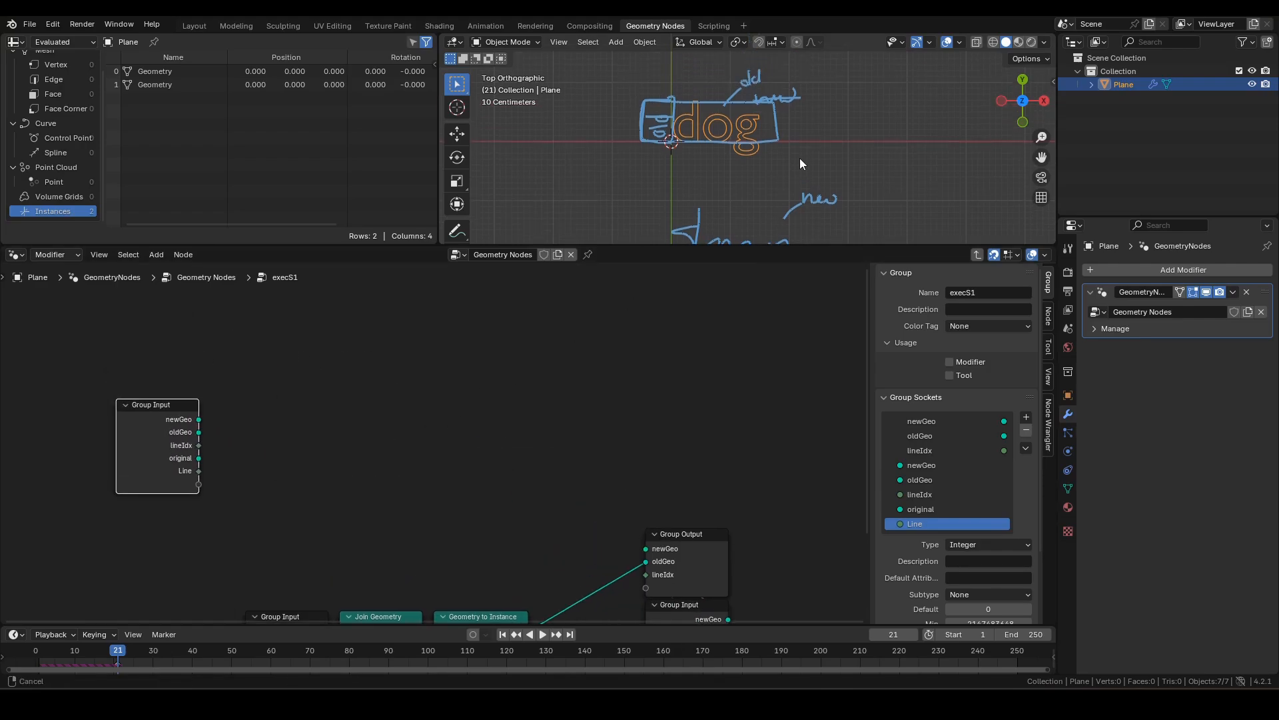
mouse_move(802, 132)
left_mouse_down()
mouse_move(791, 135)
mouse_move(801, 132)
left_mouse_up()
scroll(830, 156, "down", 4, "shift")
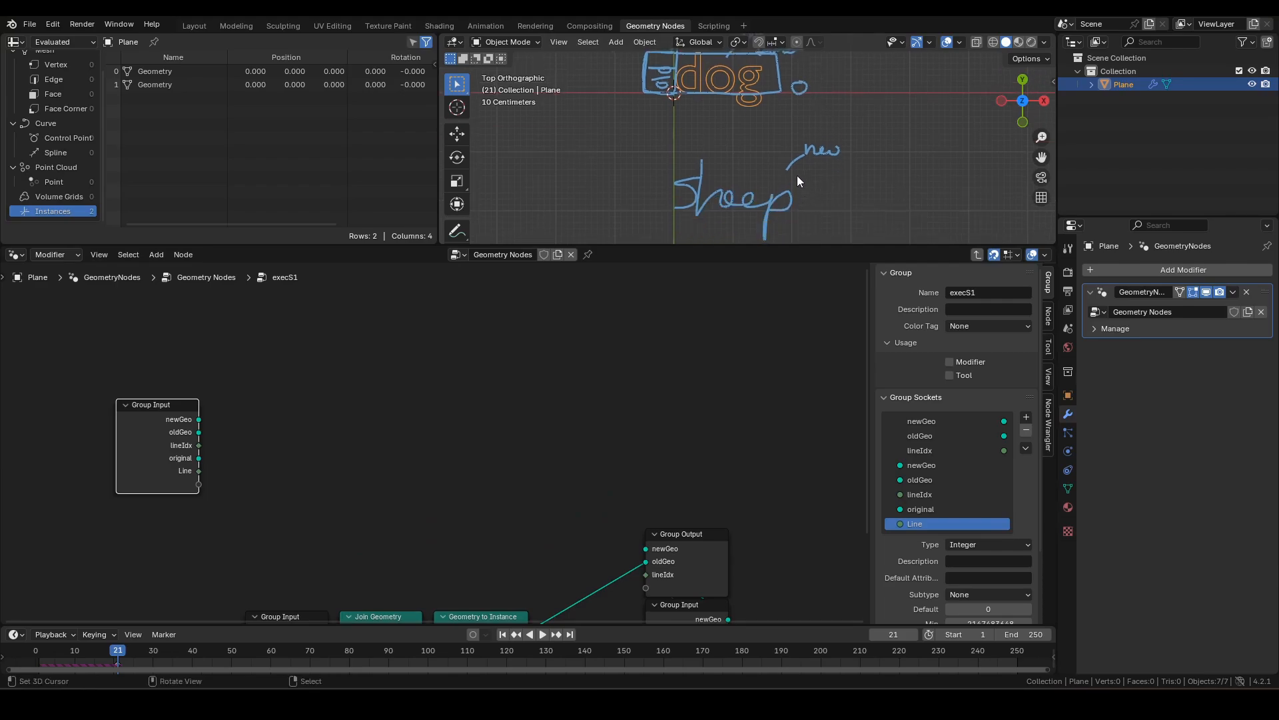
left_click_drag(798, 178, 802, 189)
Add a Math Add node fed by lineIdx of the duplicated Group Input and set its second value to 1.
middle_click_drag(354, 452, 466, 434)
scroll(448, 437, "up", 3)
middle_click_drag(261, 423, 381, 429)
left_click_drag(298, 411, 377, 386)
type("add")
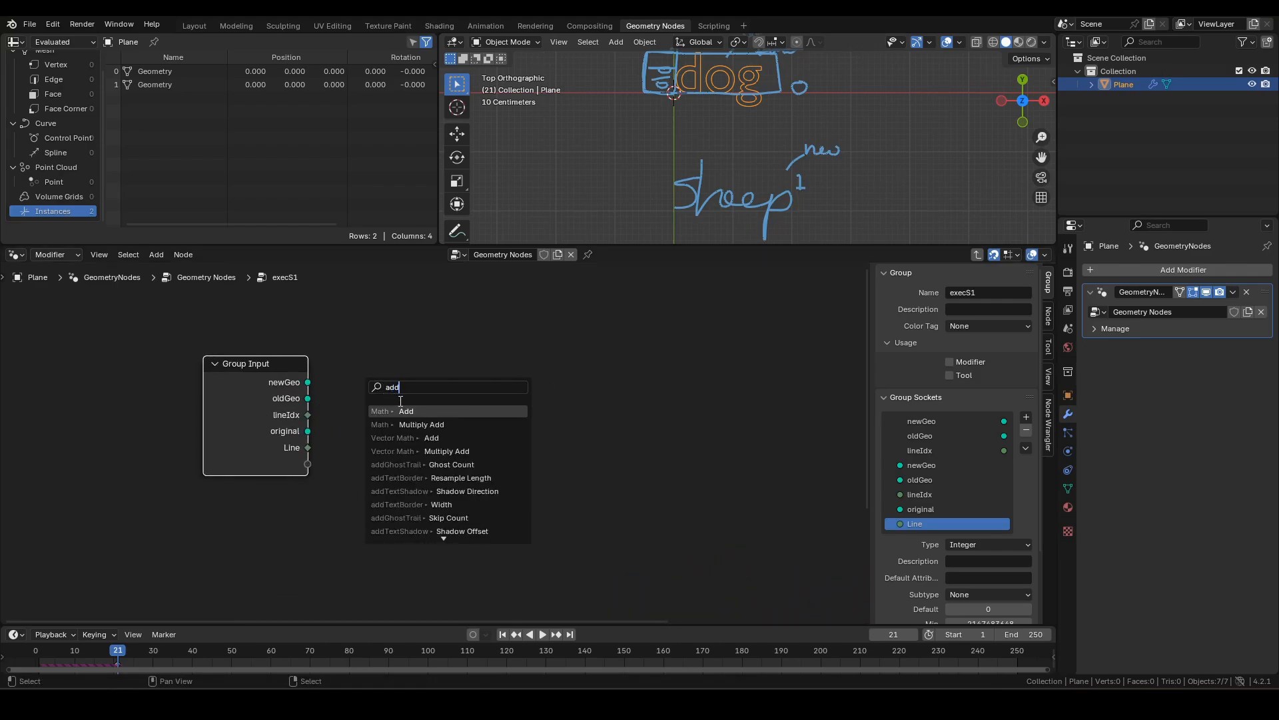
key("Return")
left_click(384, 463)
left_click(380, 456)
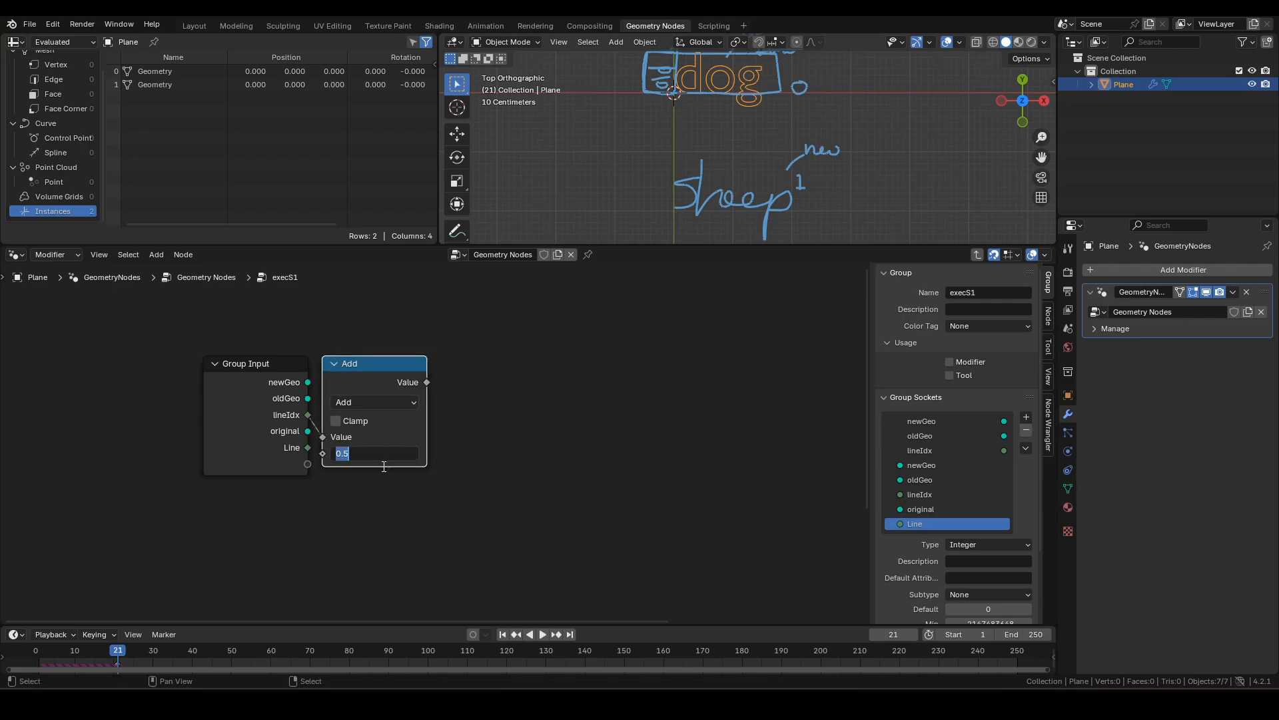
type("1")
key("Return")
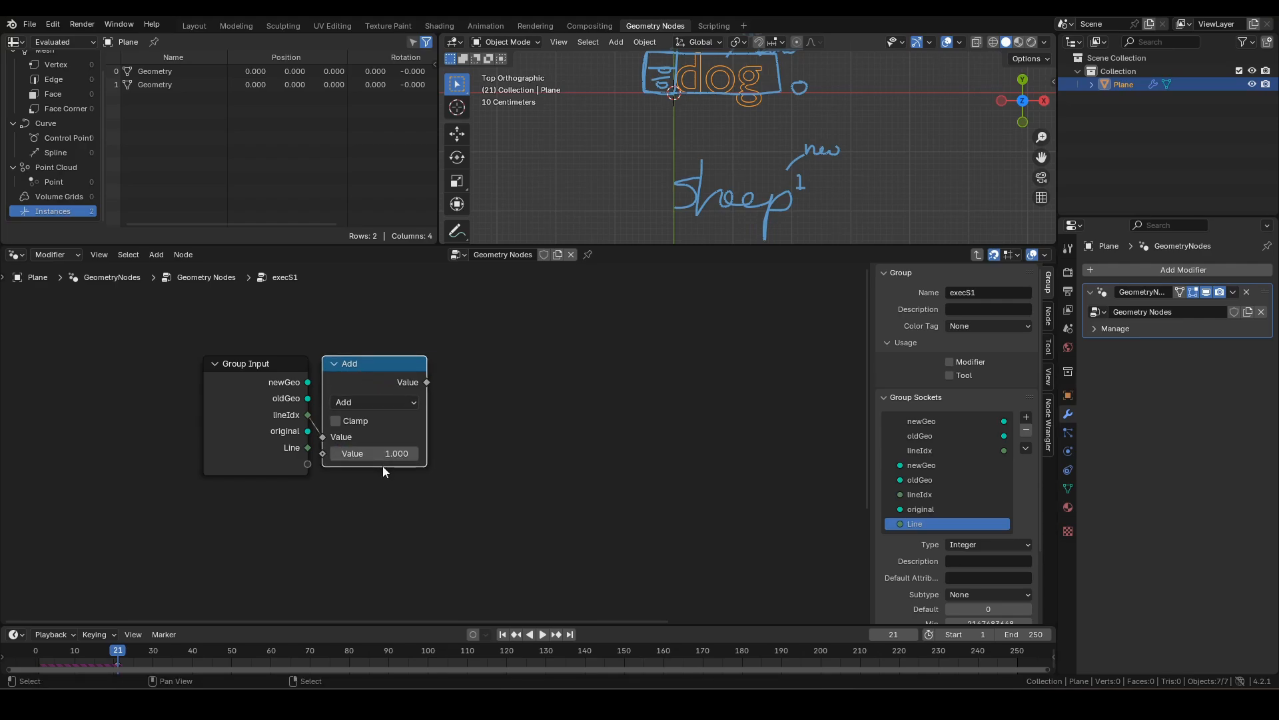
Link the Add result to the Group Output's lineIdx and route the link through a reroute point above the output.
scroll(541, 428, "down", 2)
left_click_drag(386, 389, 793, 539)
right_click_drag(713, 408, 593, 534, "shift")
key("g")
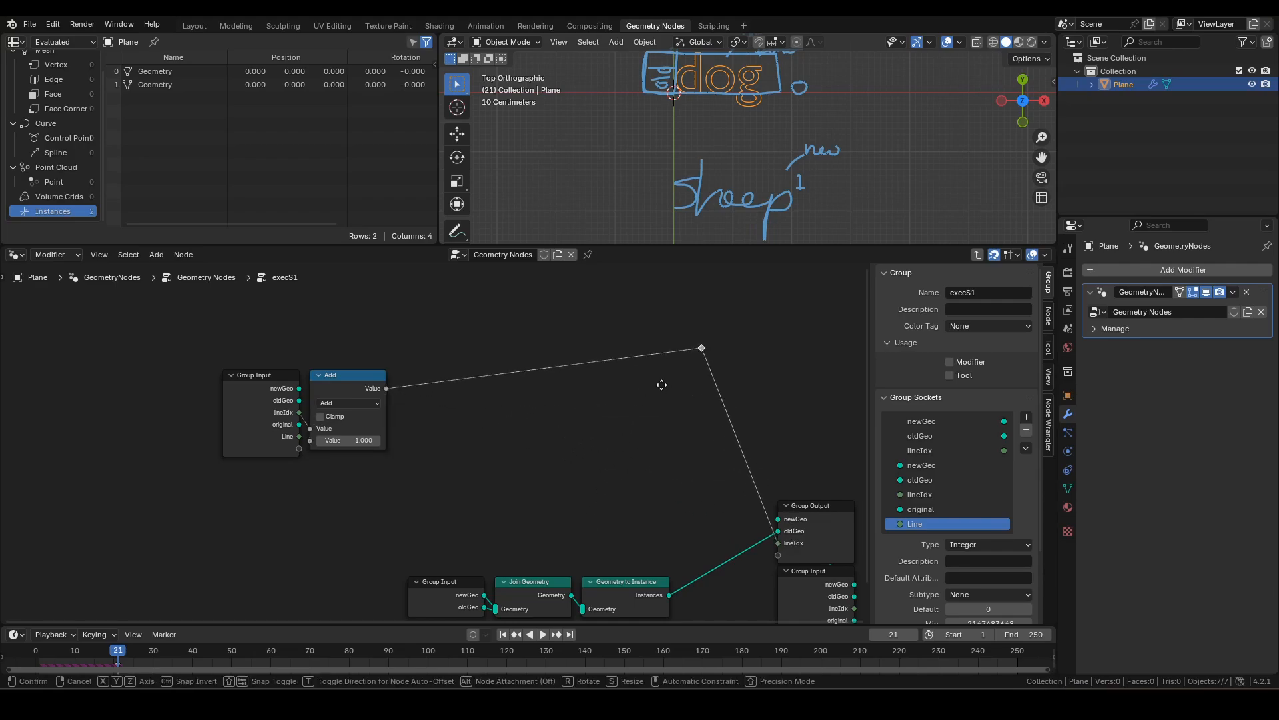
left_click(700, 428)
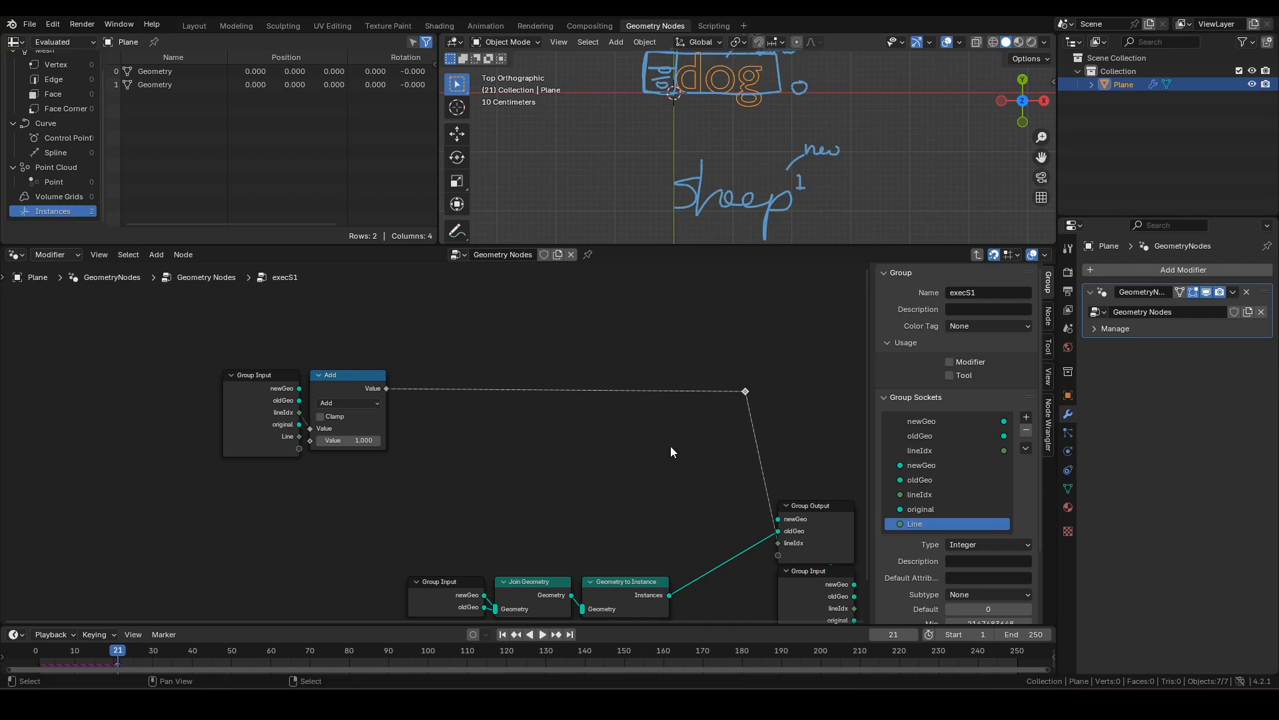
Hide the unused sockets of the lineIdx Group Input and shift it together with the Add node further ahead.
scroll(382, 517, "up", 3)
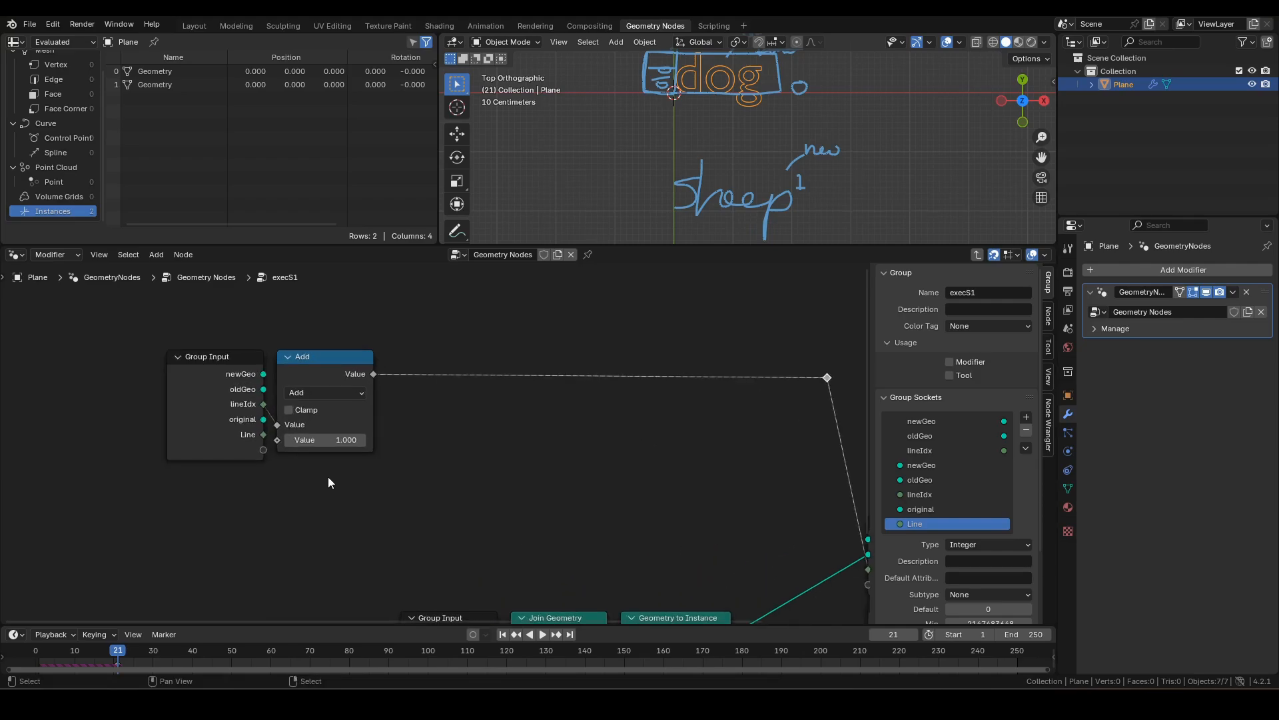
middle_click_drag(334, 496, 325, 527)
left_click(193, 442)
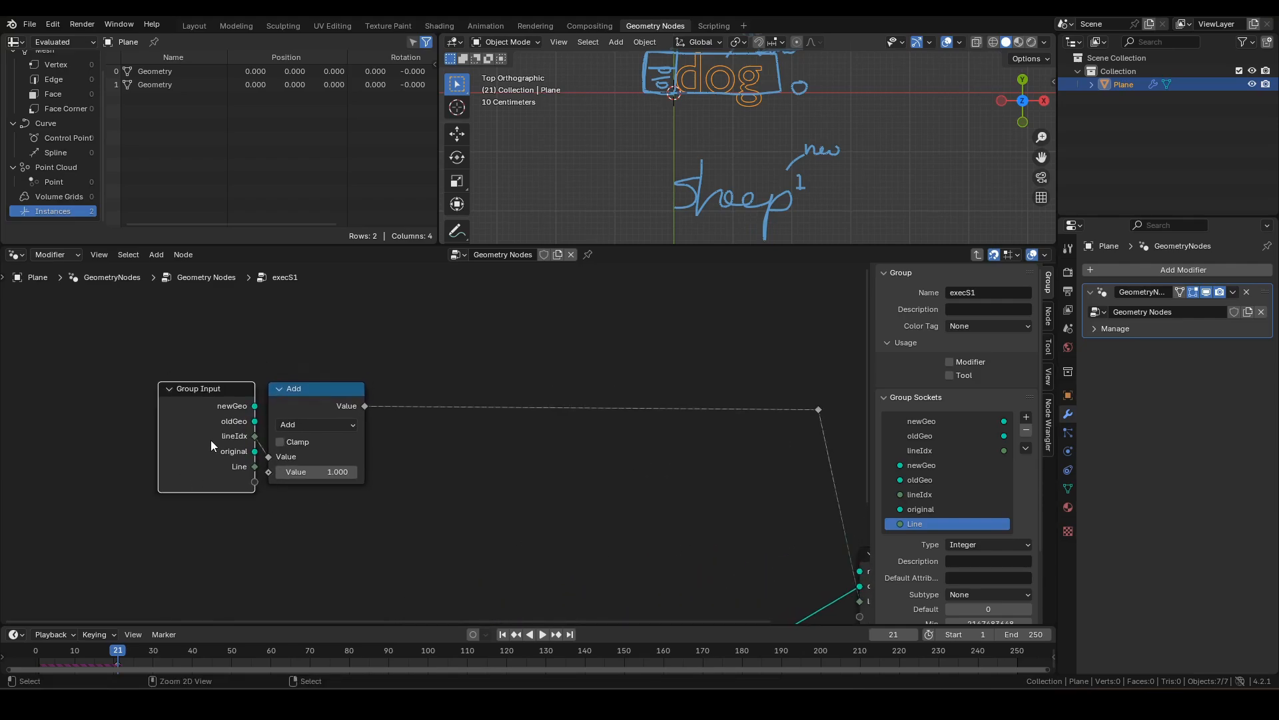
key("ctrl+h")
left_click_drag(402, 533, 148, 363)
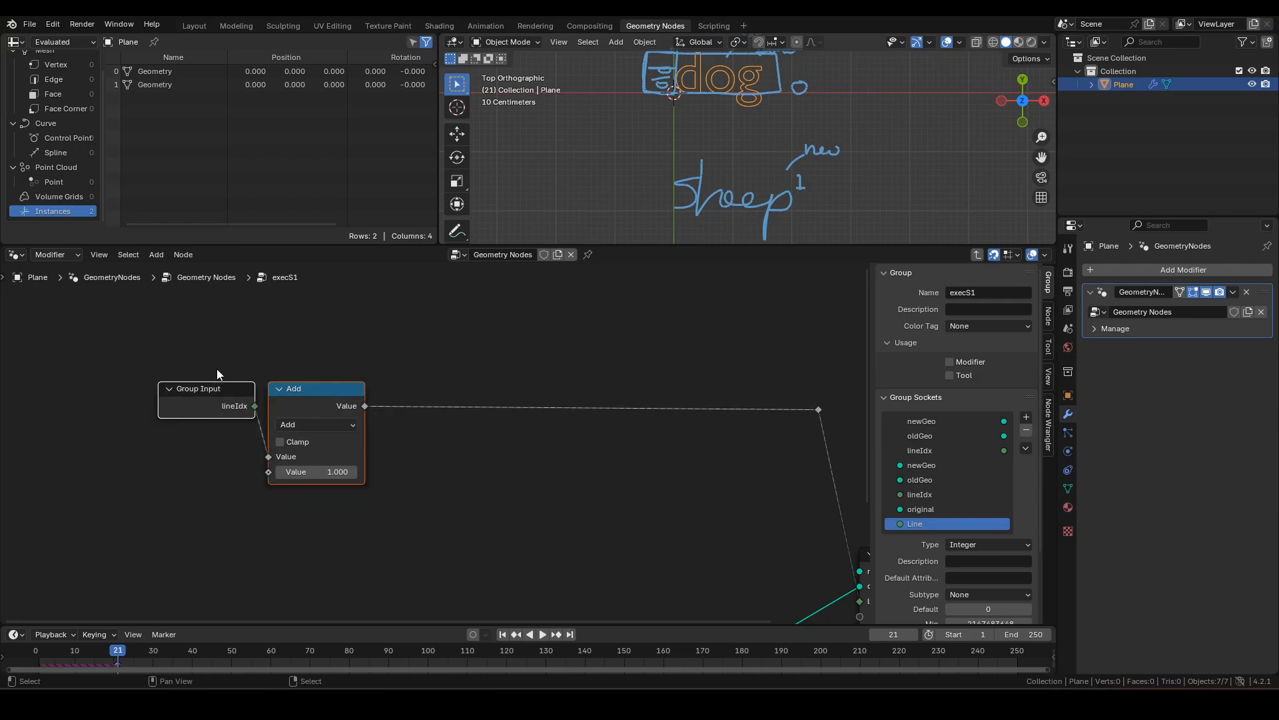
key("g")
left_click(77, 368)
Duplicate the lineIdx Group Input beneath the Add node and unhide all of the duplicate's sockets.
middle_click_drag(224, 397, 331, 333)
left_click(164, 341)
key("shift+d")
left_click(298, 457)
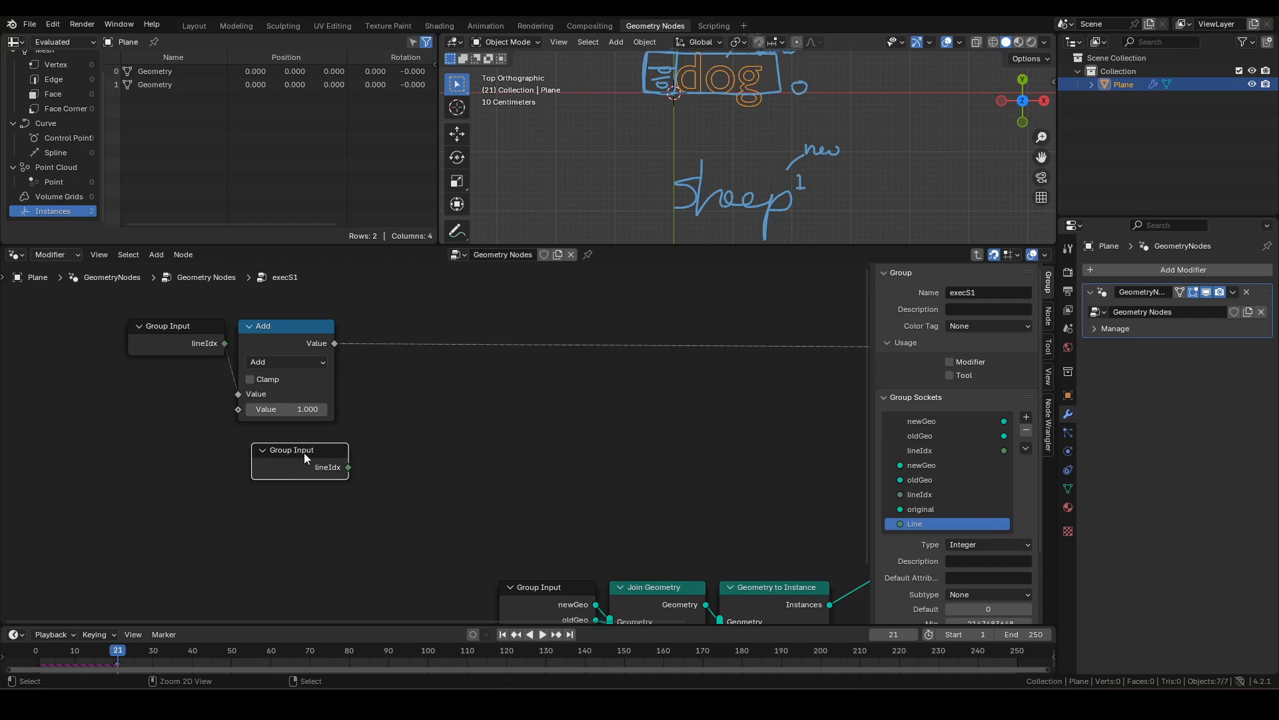
key("ctrl+h")
Add a Separate Geometry node fed by the original socket and set its domain to Instance.
middle_click_drag(457, 473, 423, 437)
left_click_drag(315, 476, 416, 419)
type("sepa")
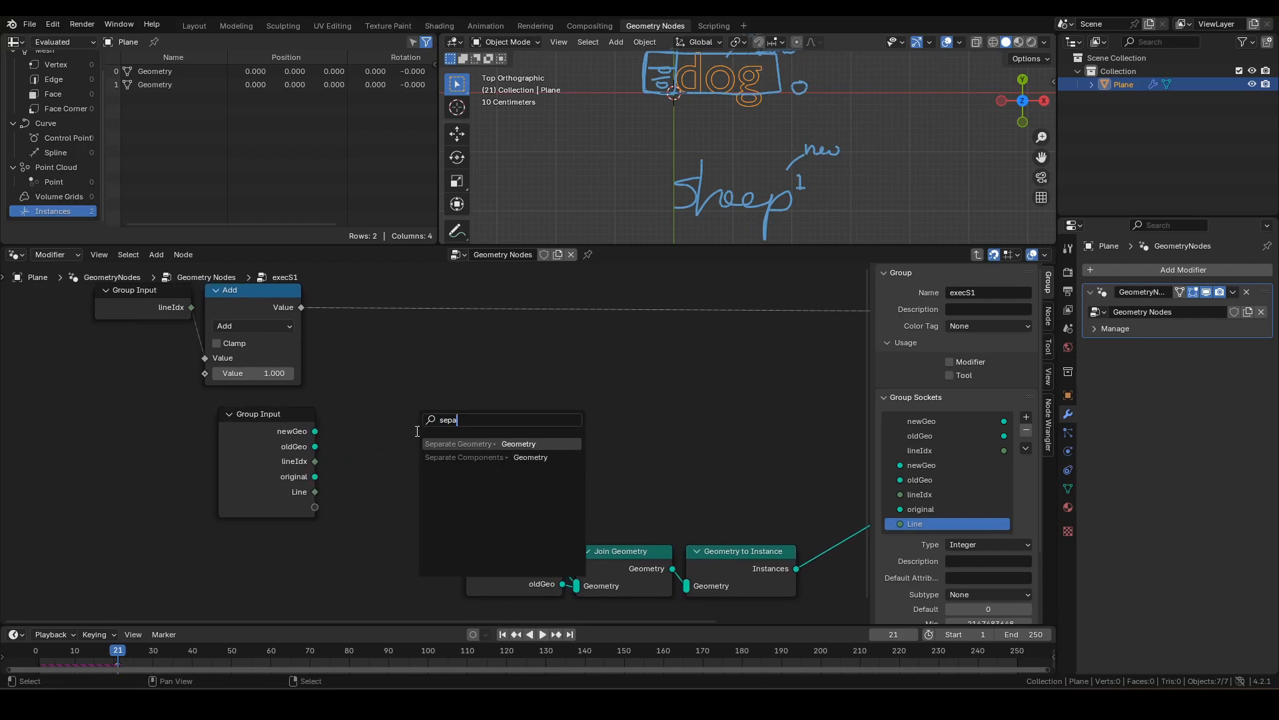
key("Return")
left_click(388, 389)
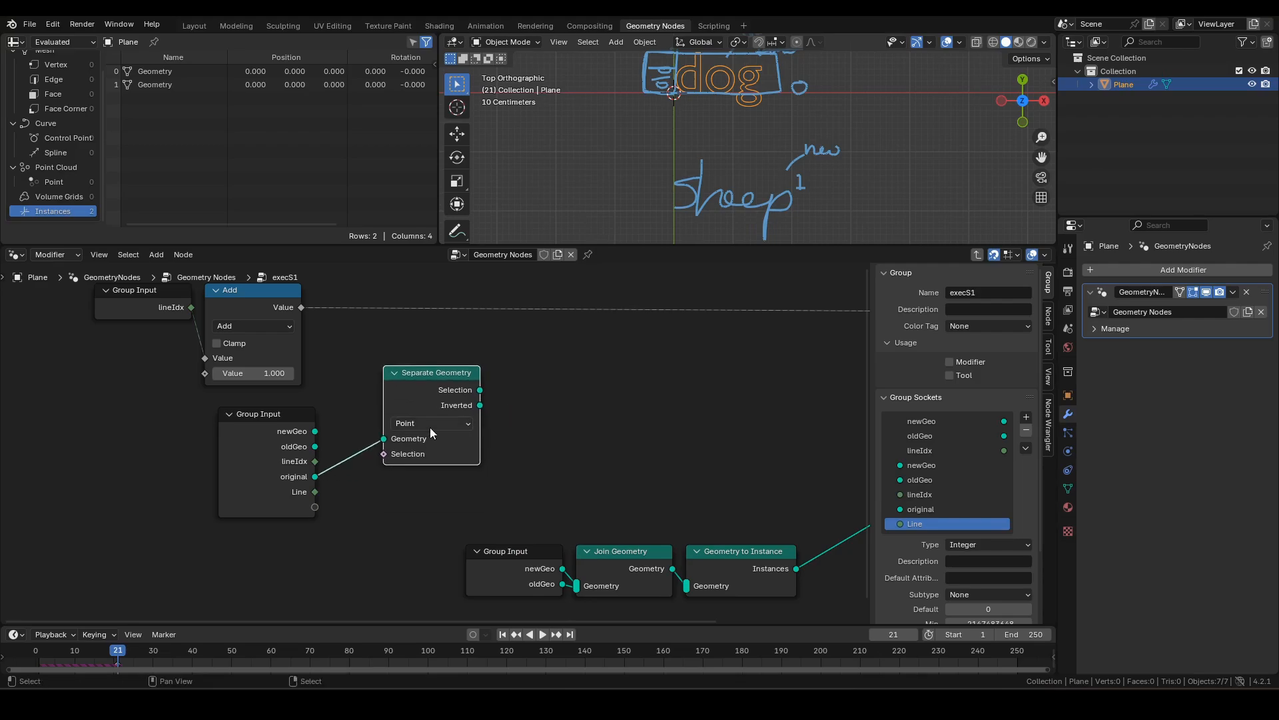
left_click(431, 426)
key("i")
Add an integer Equal node comparing Line with the Add result and feed it into Separate Geometry's Selection.
middle_click_drag(509, 438, 527, 427)
left_click_drag(333, 480, 411, 504)
type("e")
left_click(430, 546)
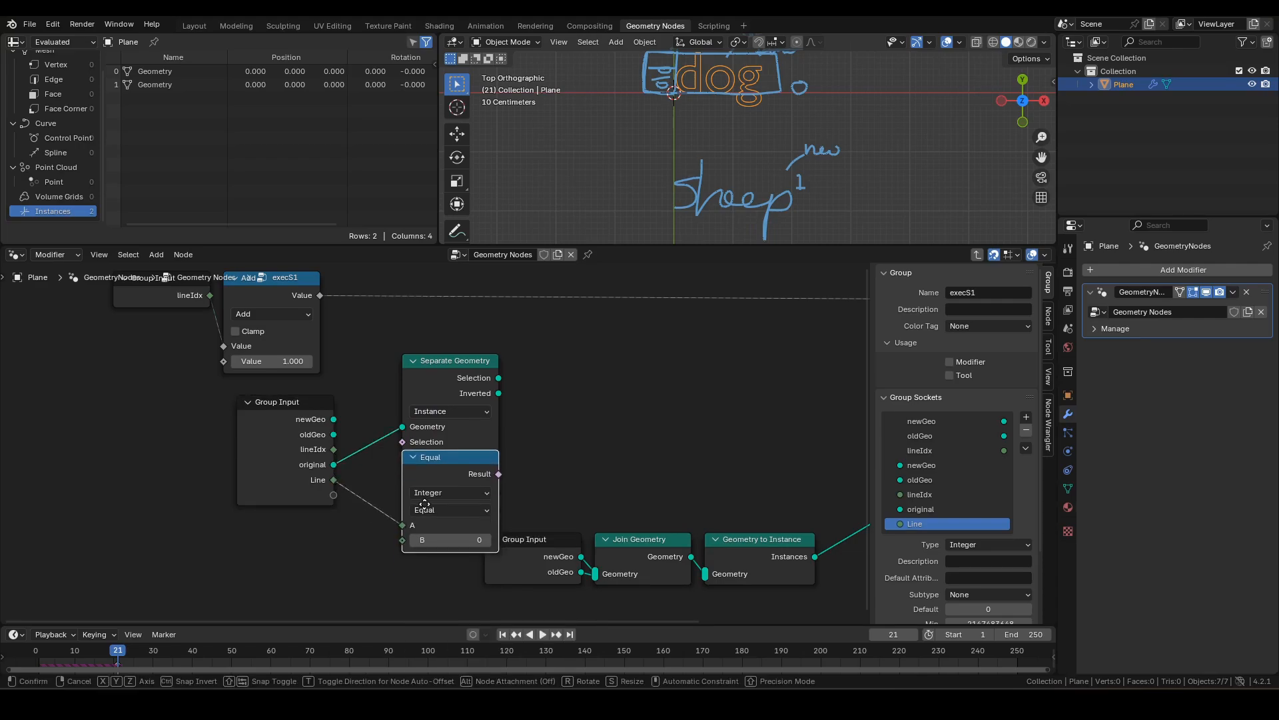
left_click(492, 499)
left_click_drag(497, 488, 401, 453)
left_click_drag(355, 366, 440, 477)
mouse_move(446, 365)
left_mouse_down()
mouse_move(447, 331)
mouse_move(448, 345)
left_mouse_up()
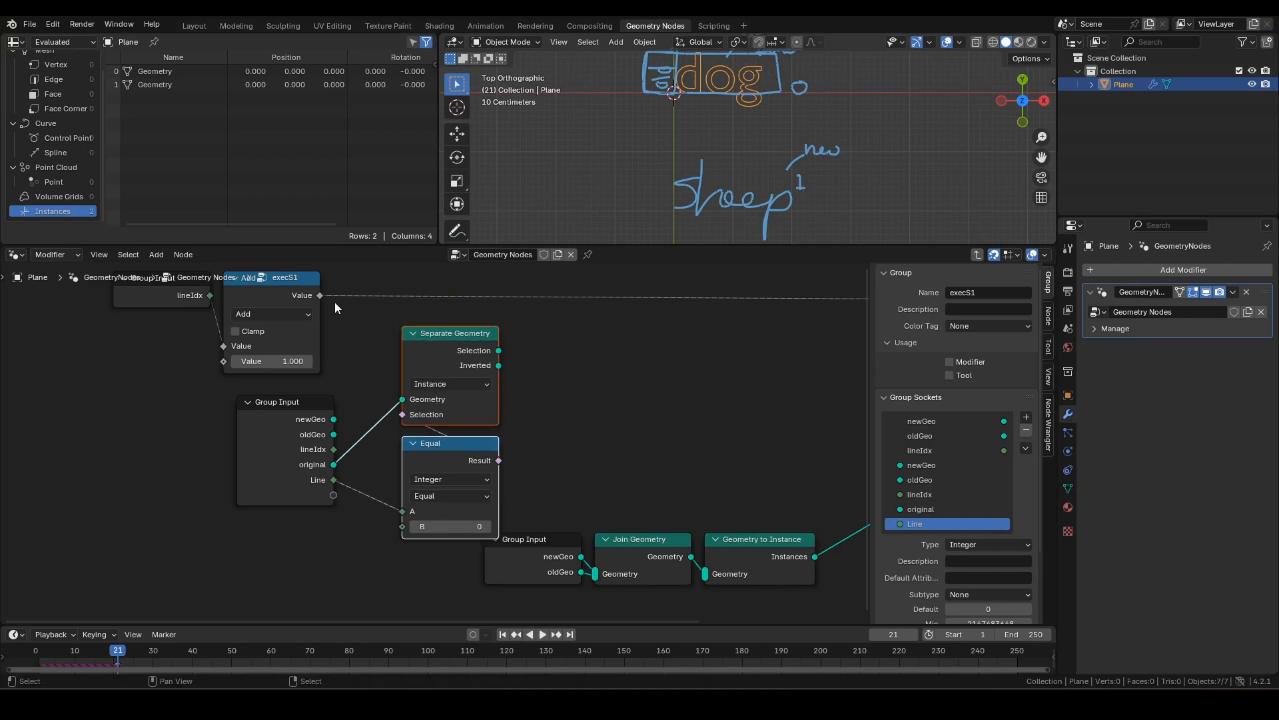
left_click_drag(320, 295, 397, 533)
Hide the unused sockets of the original/Line Group Input and move Separate Geometry and Equal closer to it.
left_click(300, 452)
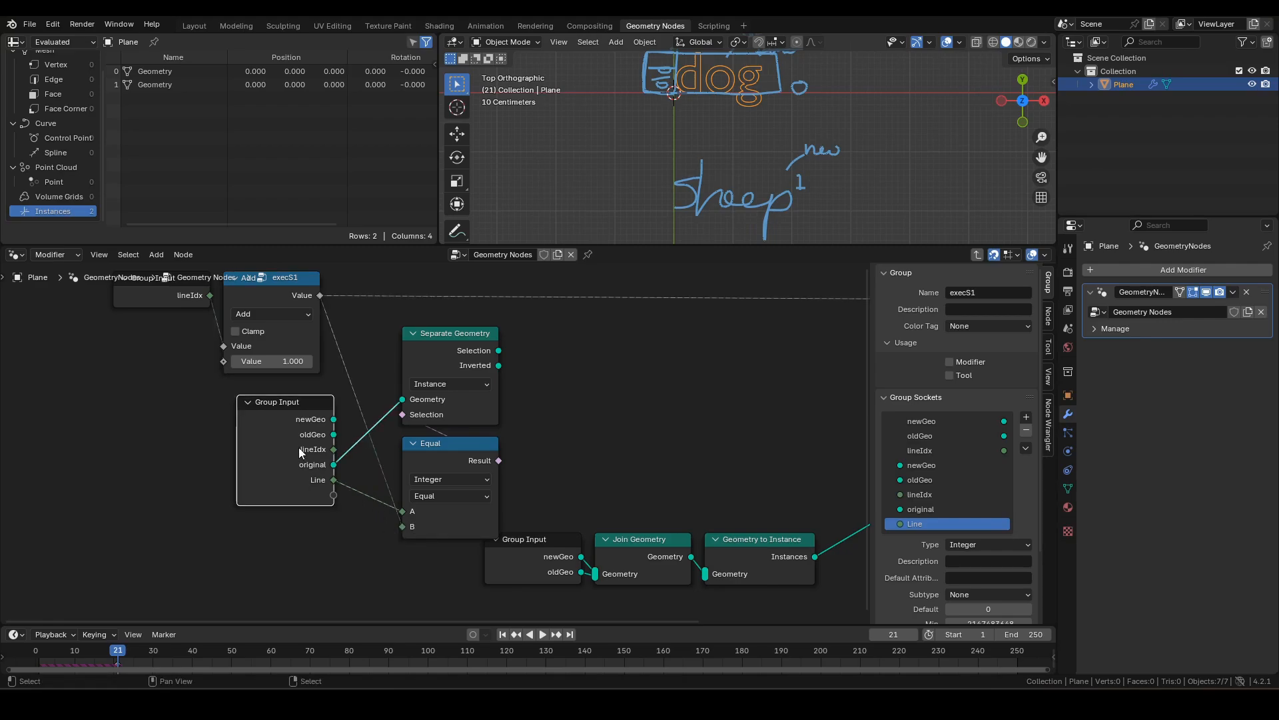
key("ctrl+h")
left_click_drag(542, 501, 369, 341)
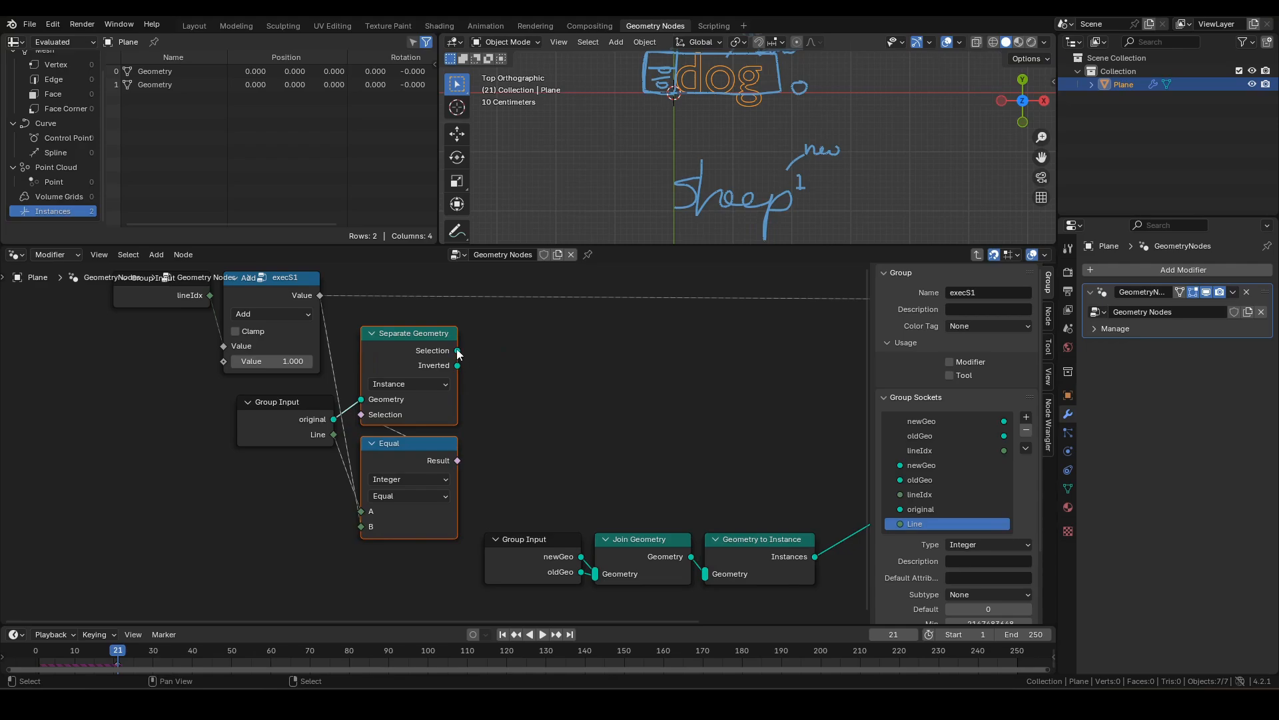
Add a Geometry to Instance node fed by Separate Geometry's Selection output and place it beside Separate Geometry.
left_click_drag(458, 350, 525, 374)
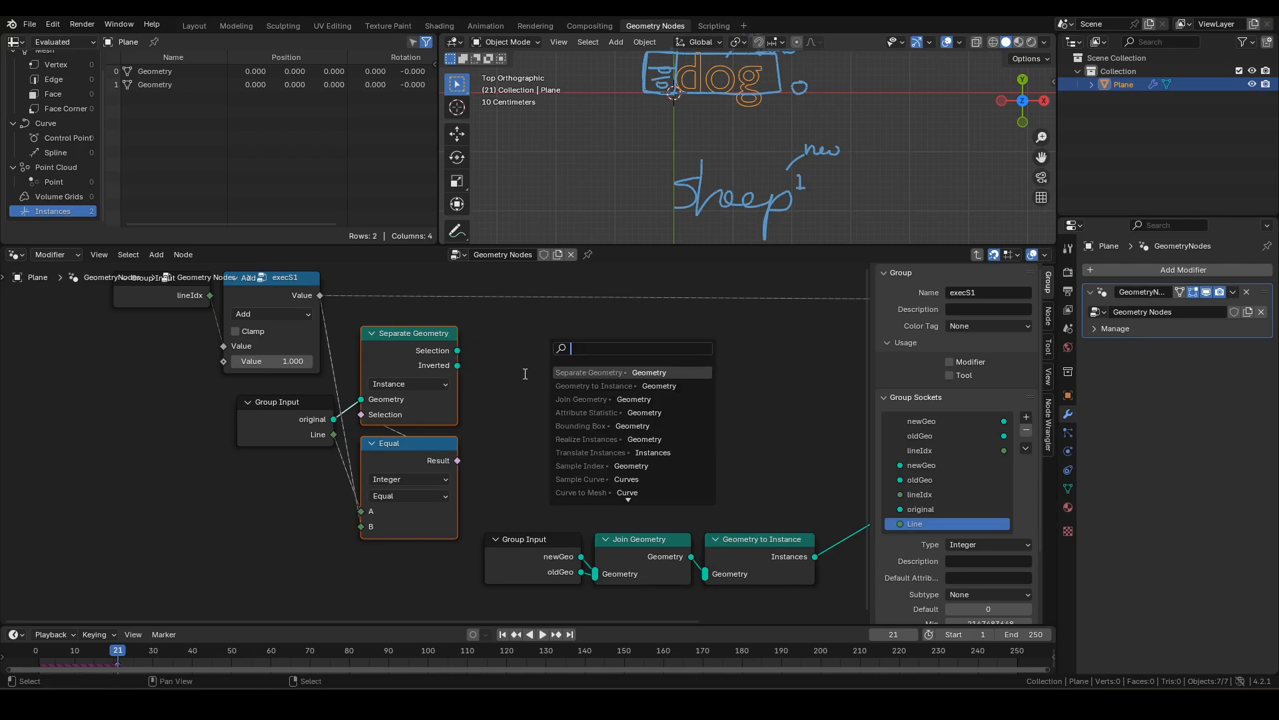
type("gti")
key("Return")
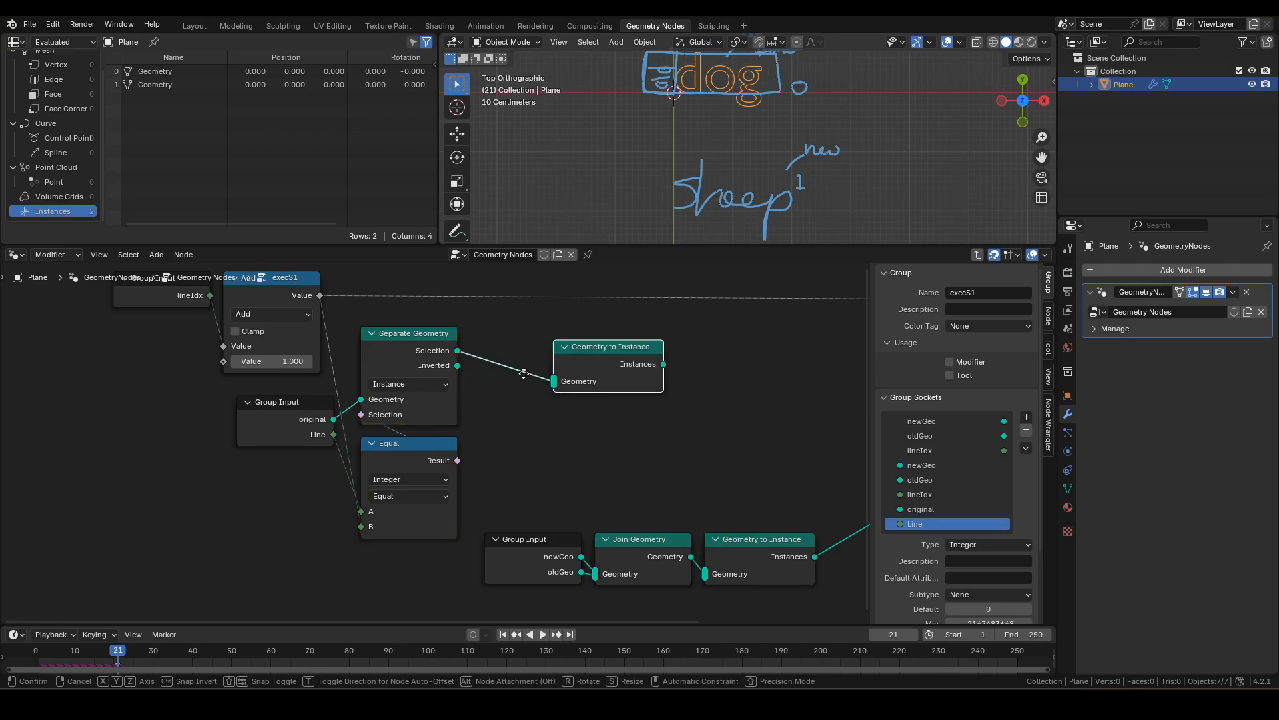
left_click(452, 362)
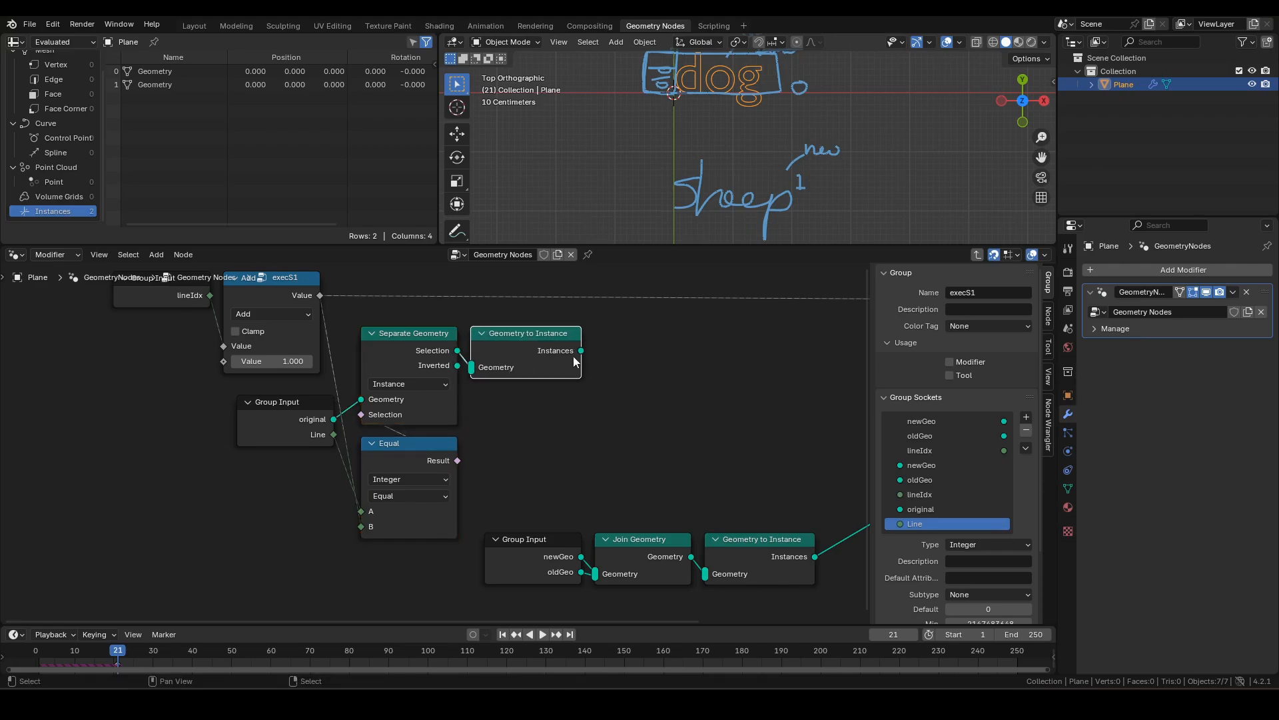
Add a Translate Instances node after the new Geometry to Instance and set its Y translation to -2 m.
left_click_drag(581, 351, 643, 350)
type("translate")
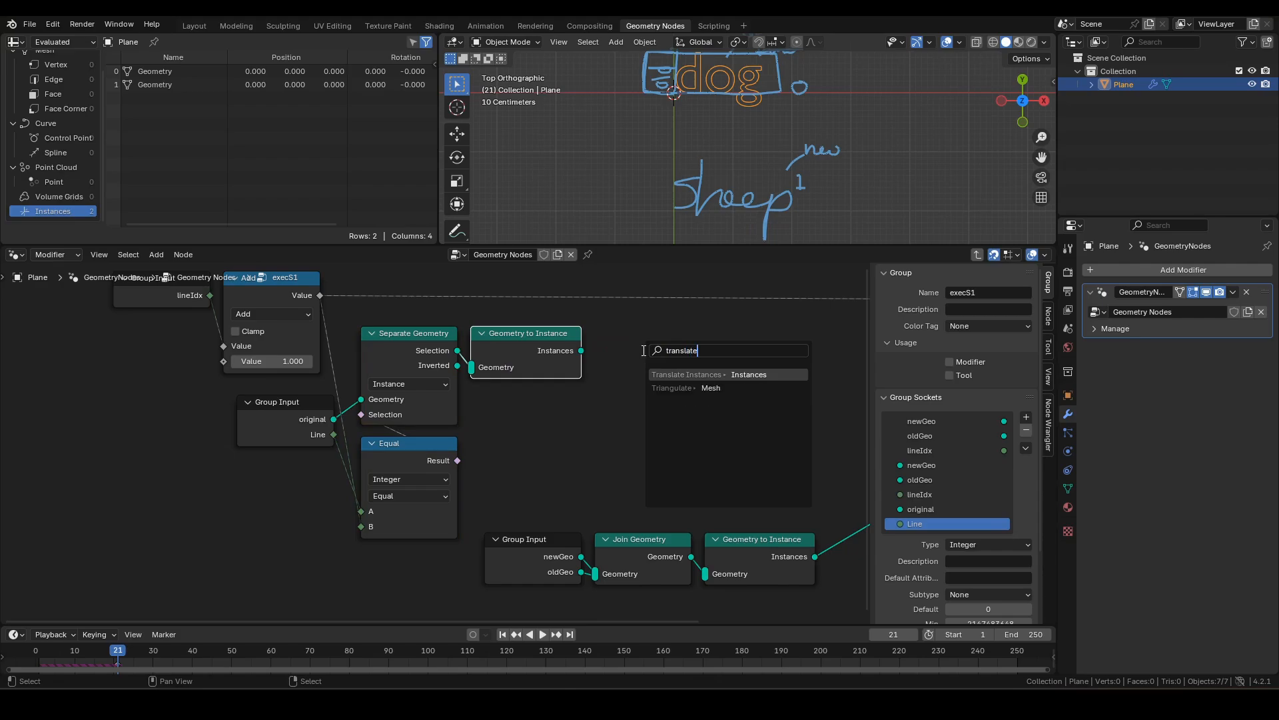
key("Return")
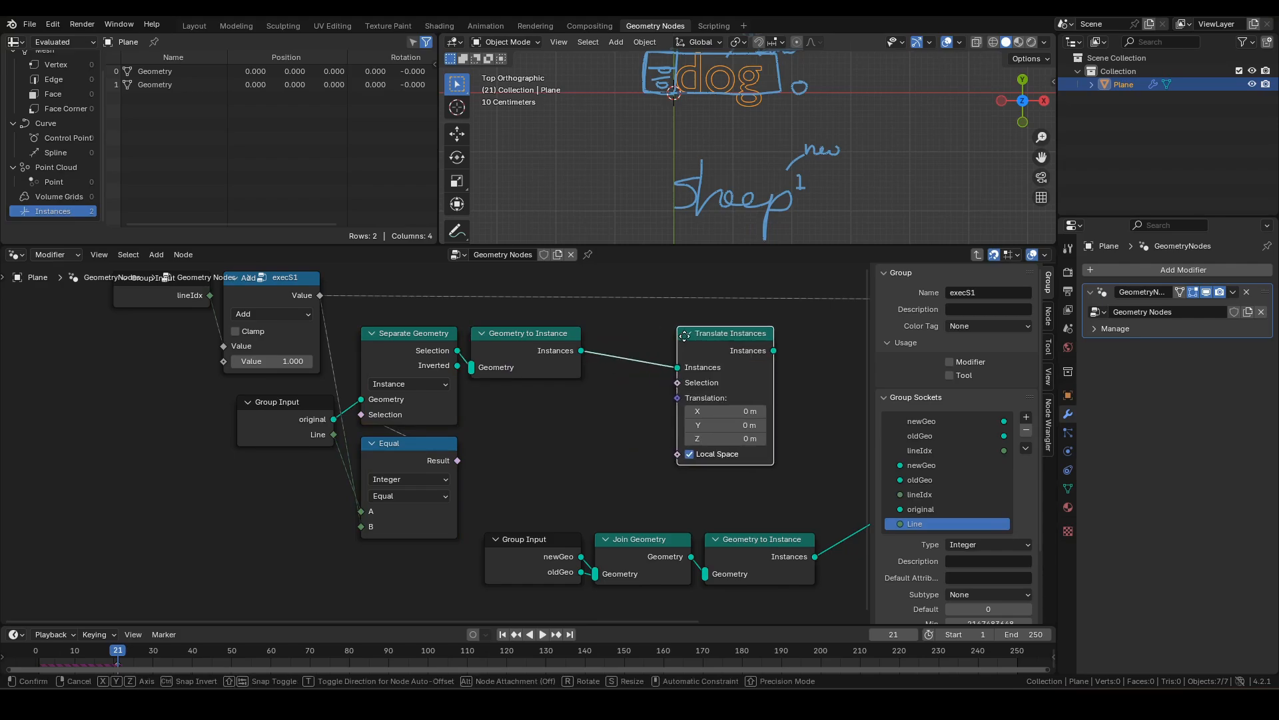
left_click(699, 340)
left_click(745, 424)
type("-2")
key("Return")
Connect Translate Instances to the Group Output's newGeo socket and delete the unused Group Input below the Group Output.
scroll(773, 396, "down", 3)
middle_click_drag(779, 395, 542, 364)
left_click_drag(517, 363, 637, 451)
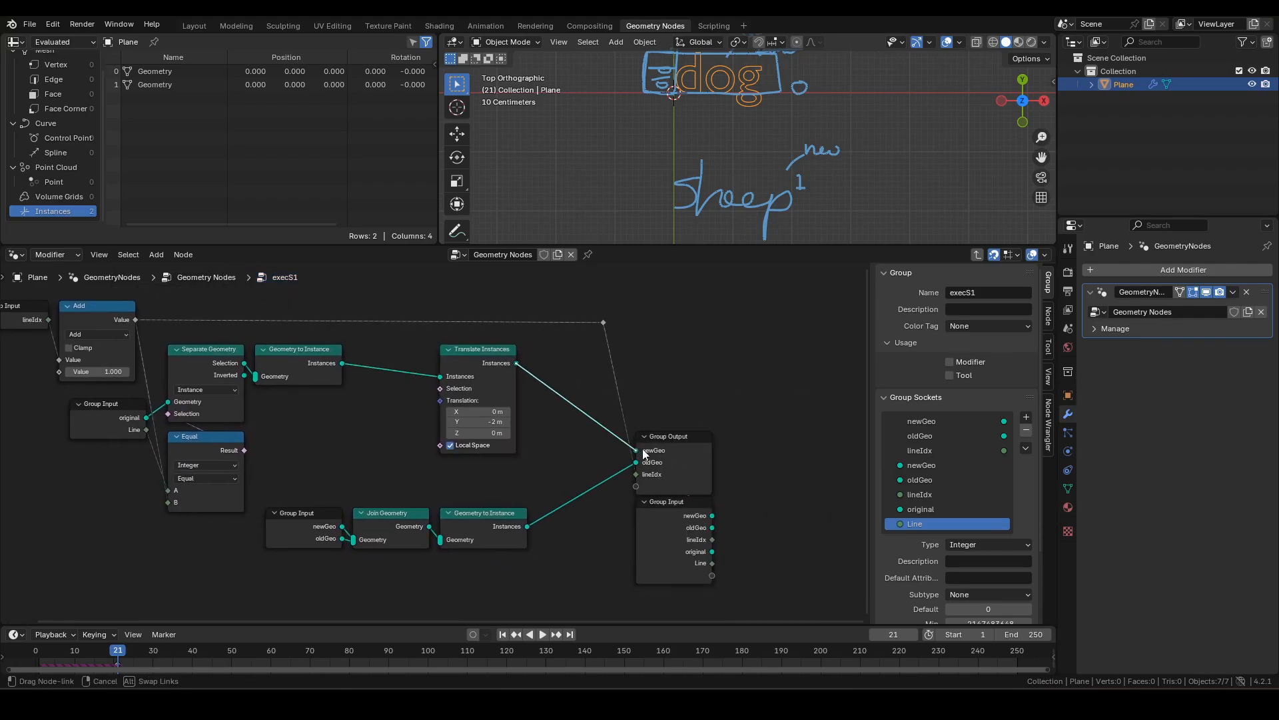
left_click_drag(661, 539, 618, 585)
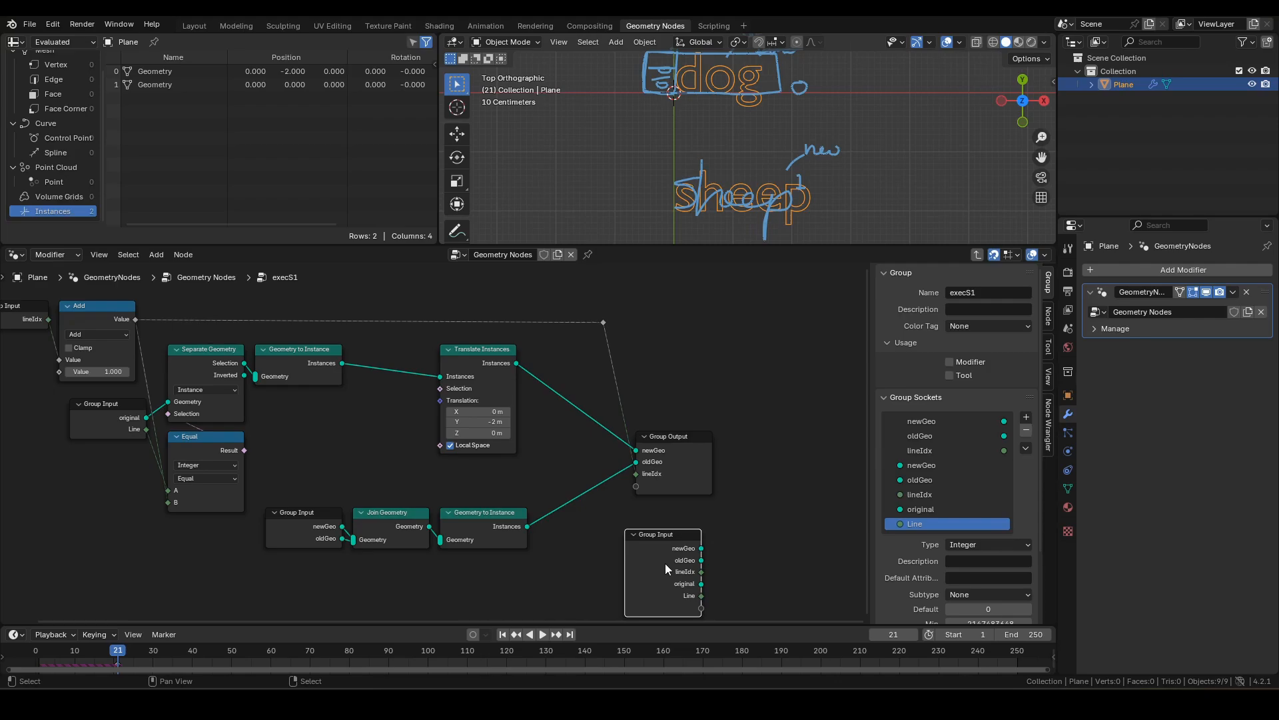
key("x")
Move the Join Geometry chain beneath the Equal node and bring the Group Output and its reroute closer to Translate Instances.
left_click_drag(570, 586, 270, 505)
left_click_drag(521, 520, 336, 532)
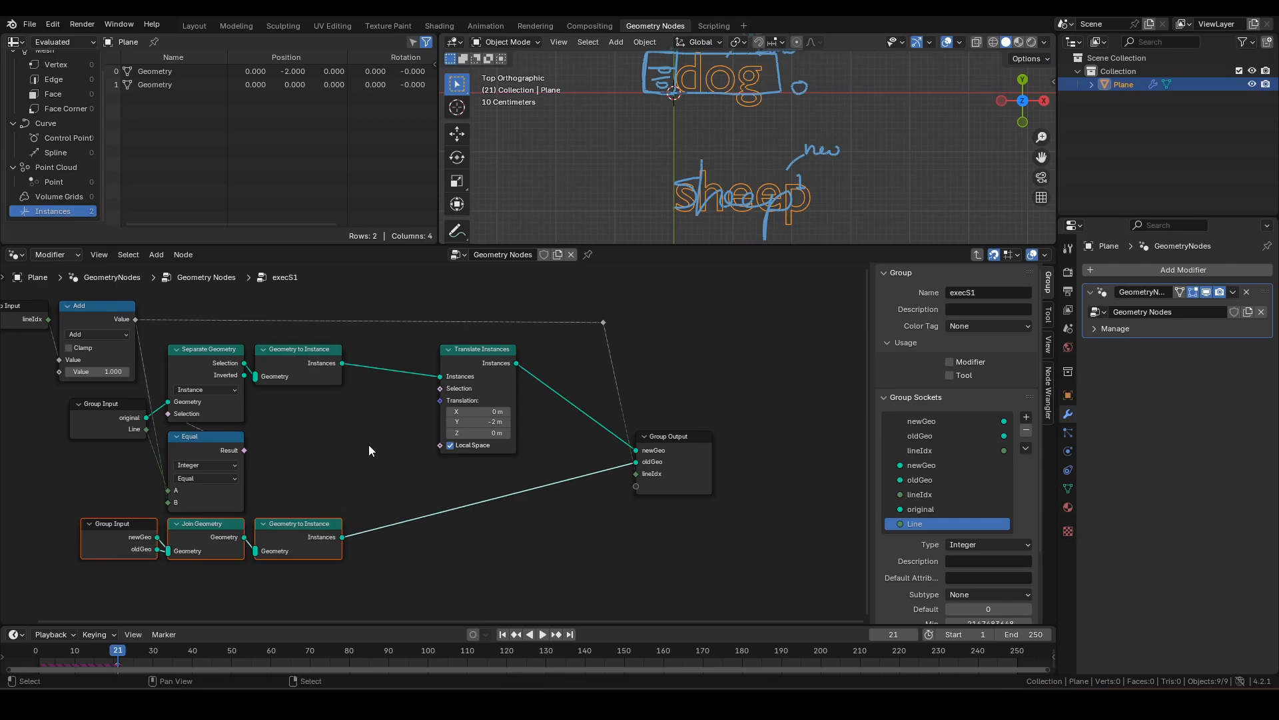
key("Home")
left_click_drag(826, 457, 803, 455)
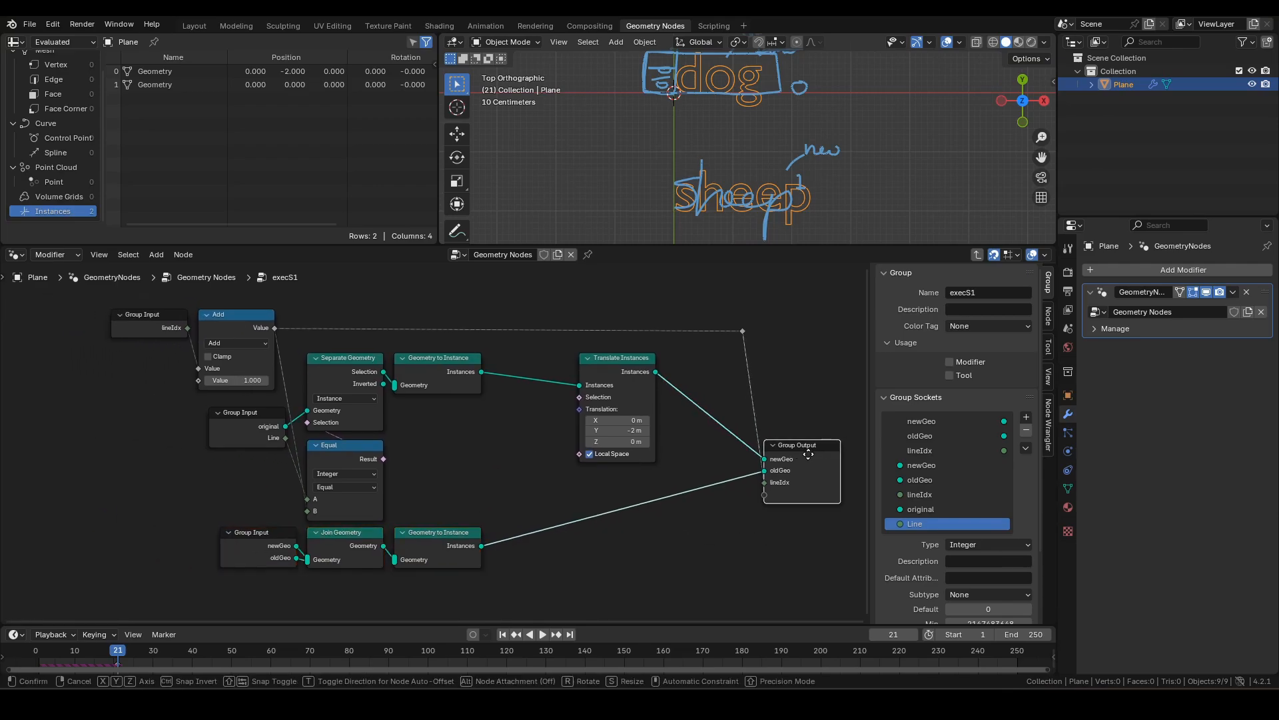
left_click_drag(817, 546, 732, 315)
key("g")
key("x")
left_click(656, 323)
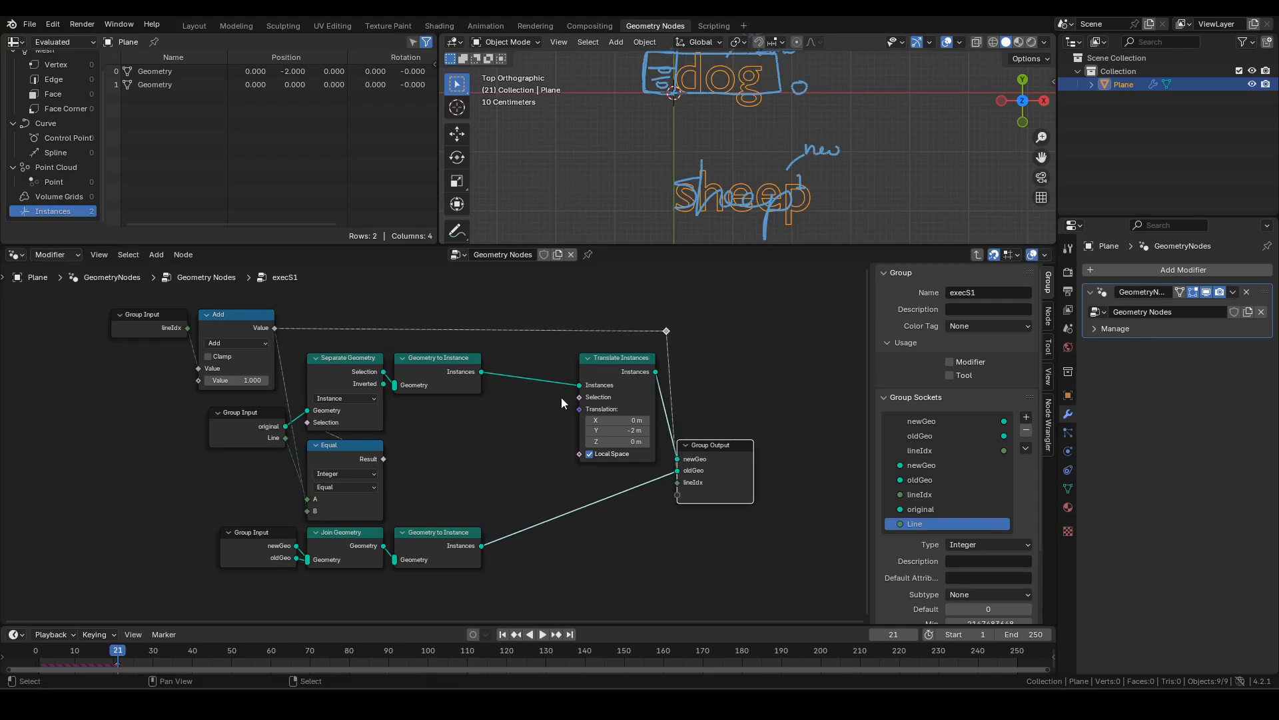
Frame the whole execS1 node tree and remove the annotation layer from the 3D viewport.
key("Home")
key("Delete")
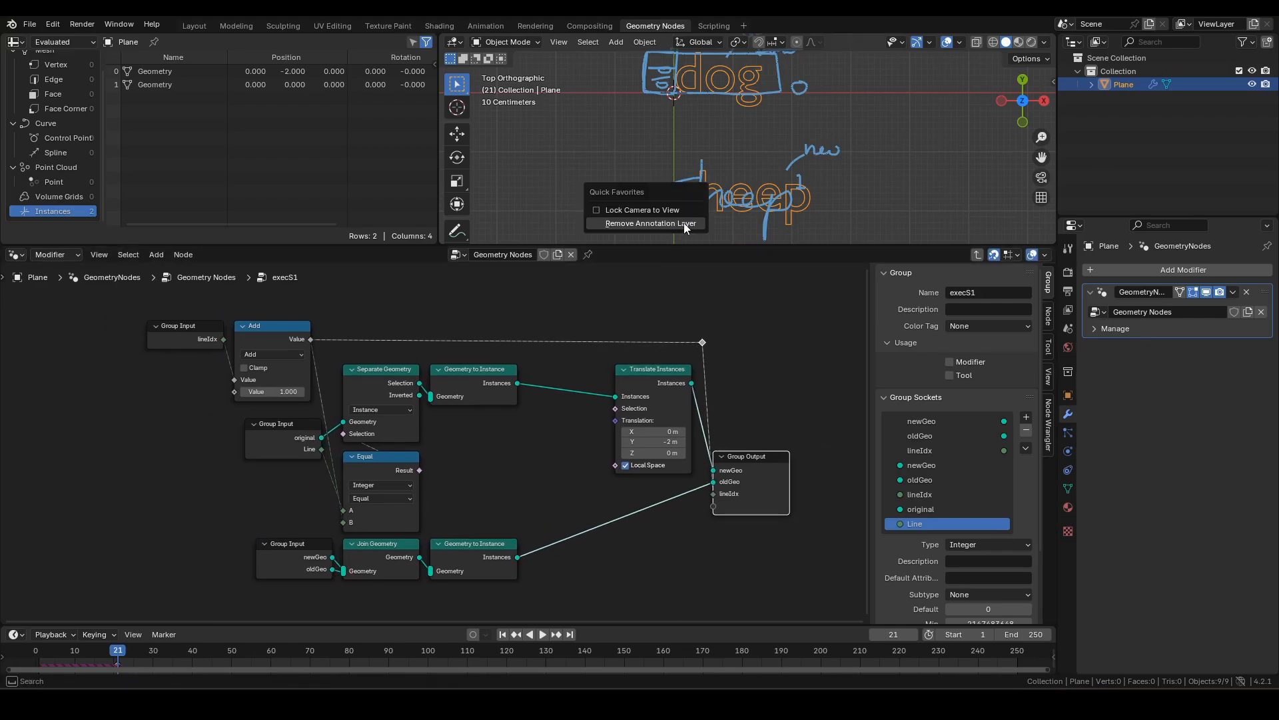
left_click(683, 222)
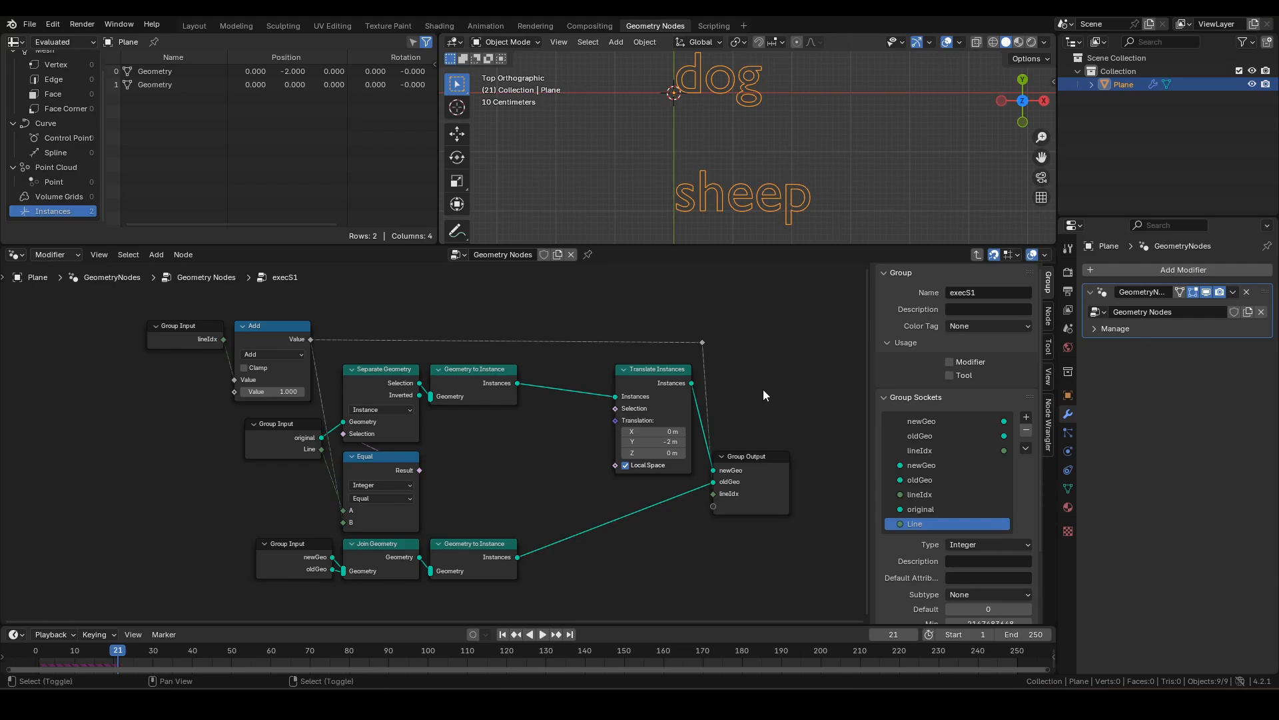
Play the simulation from frame 1, then step through frames 20 to 26 to examine how the words change.
key("shift+Left")
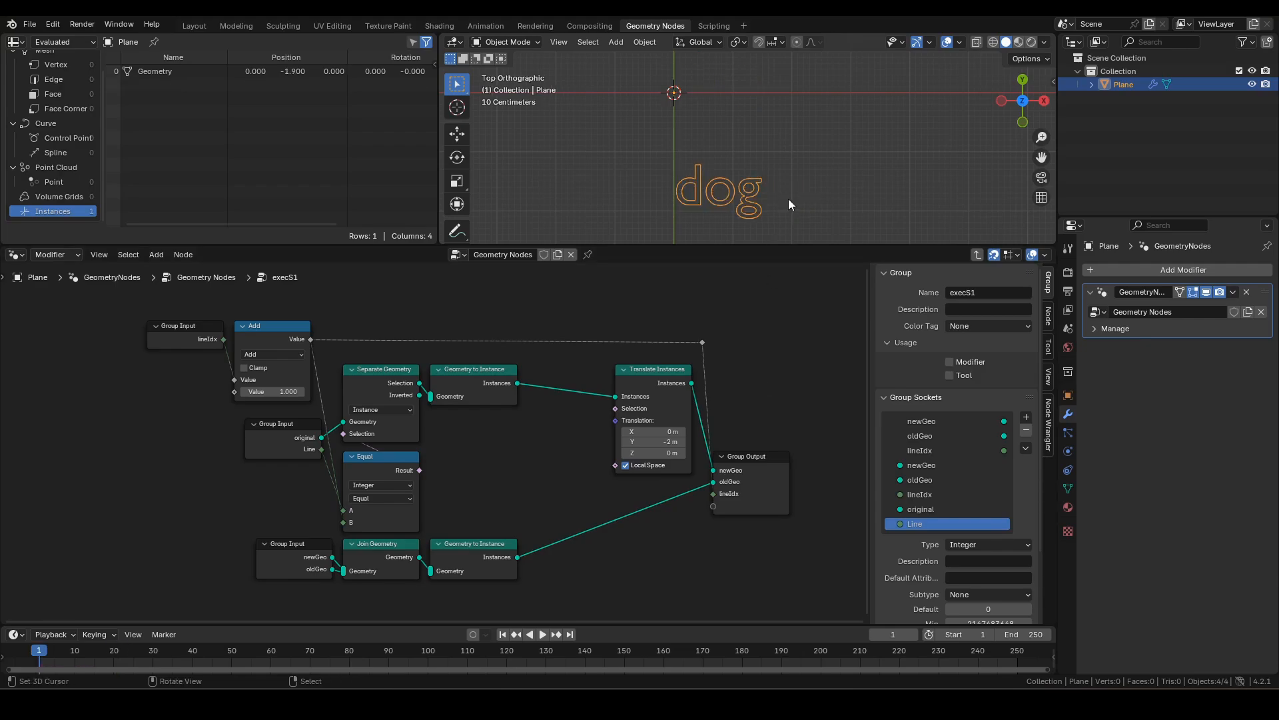
key("space")
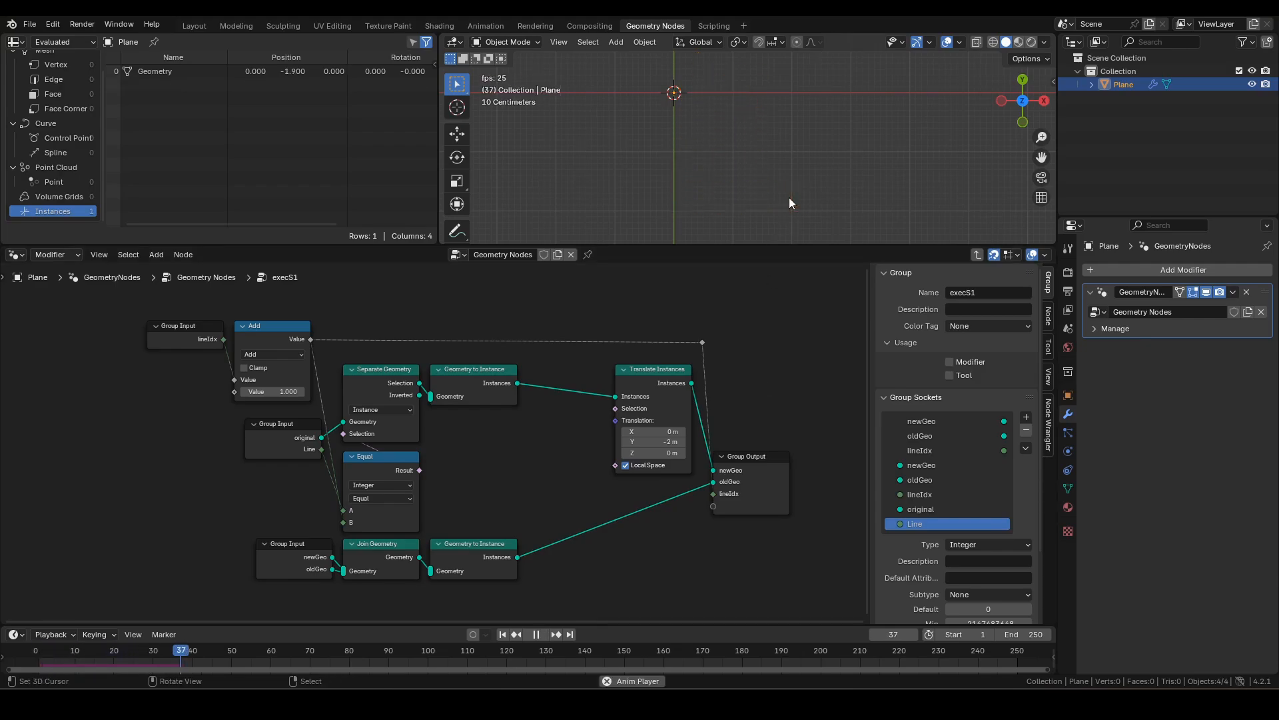
key("space")
left_click_drag(178, 657, 114, 657)
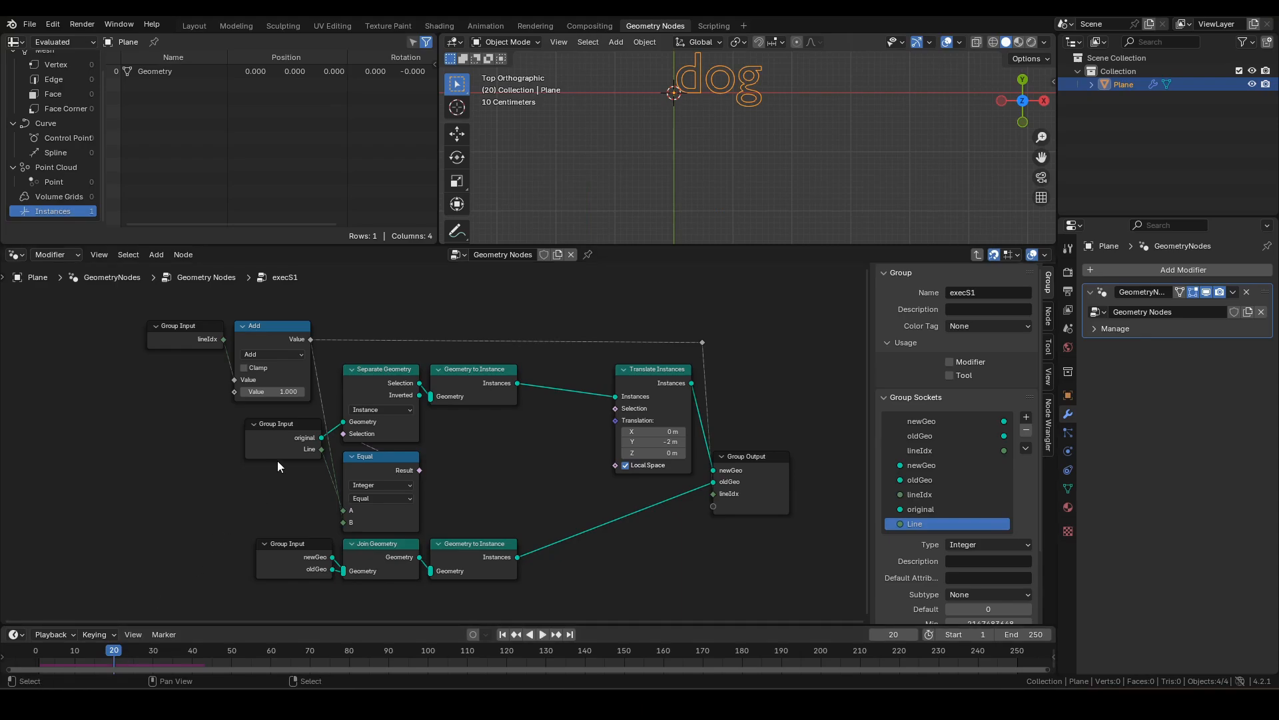
key("Right")
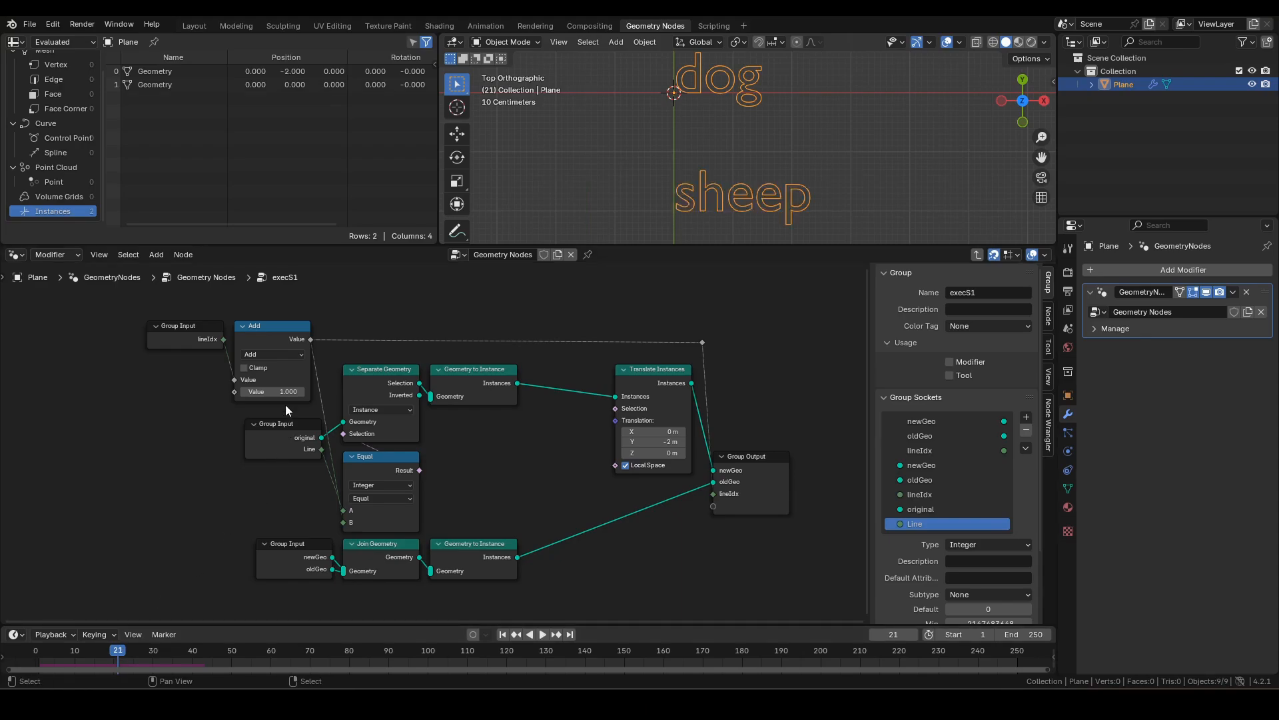
key("Right")
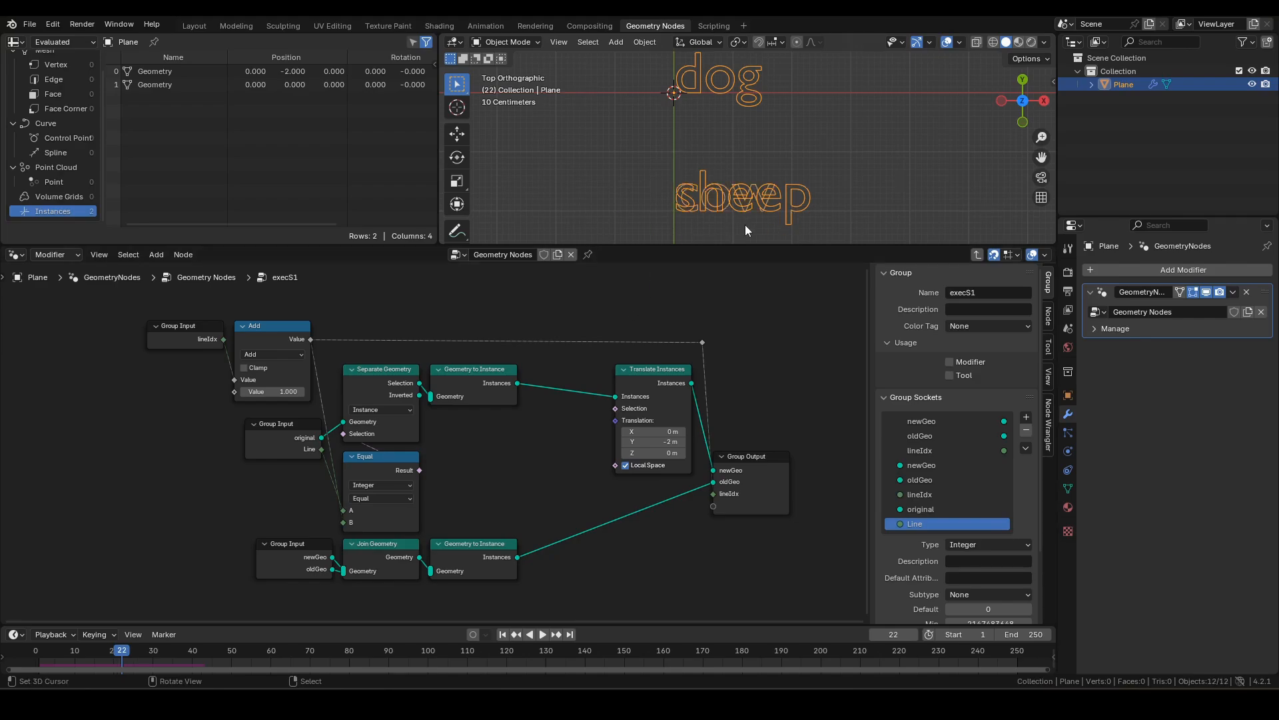
key("Right")
key("Right")
key("Right")
key("Right")
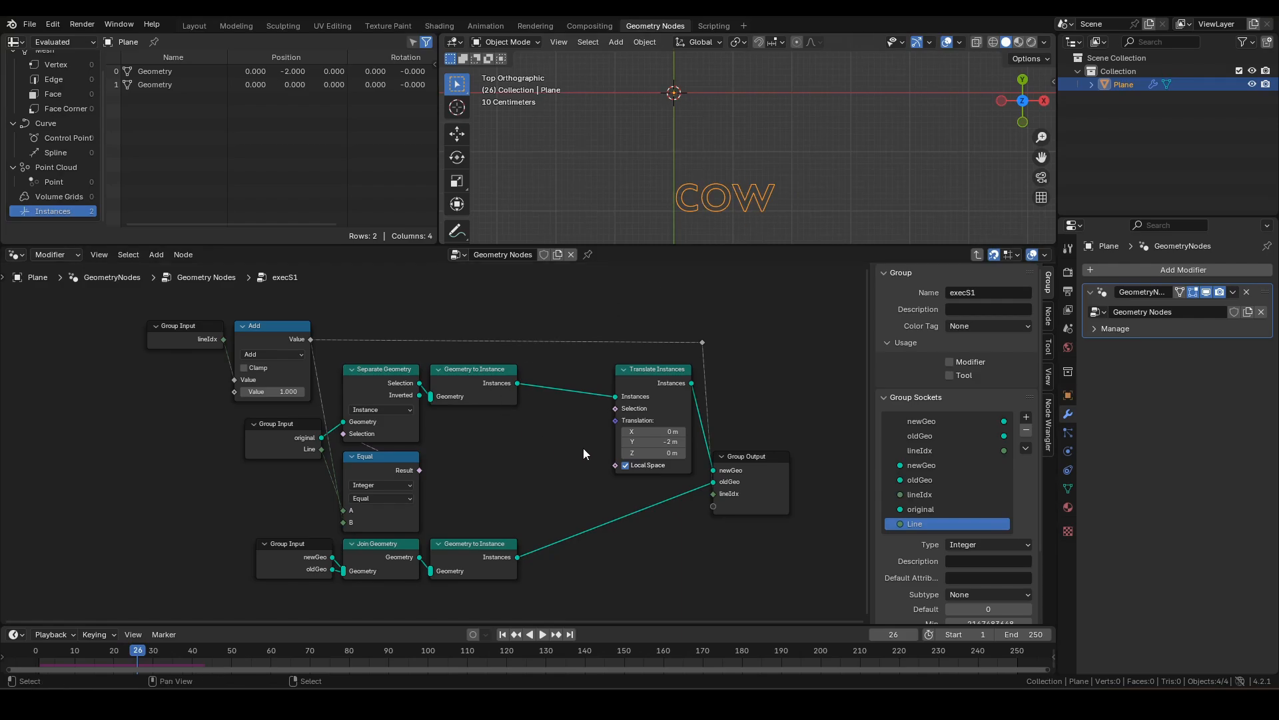
Leave the execS1 group and set the State Controller's item 1 to 2.
left_click(766, 467)
key("Tab")
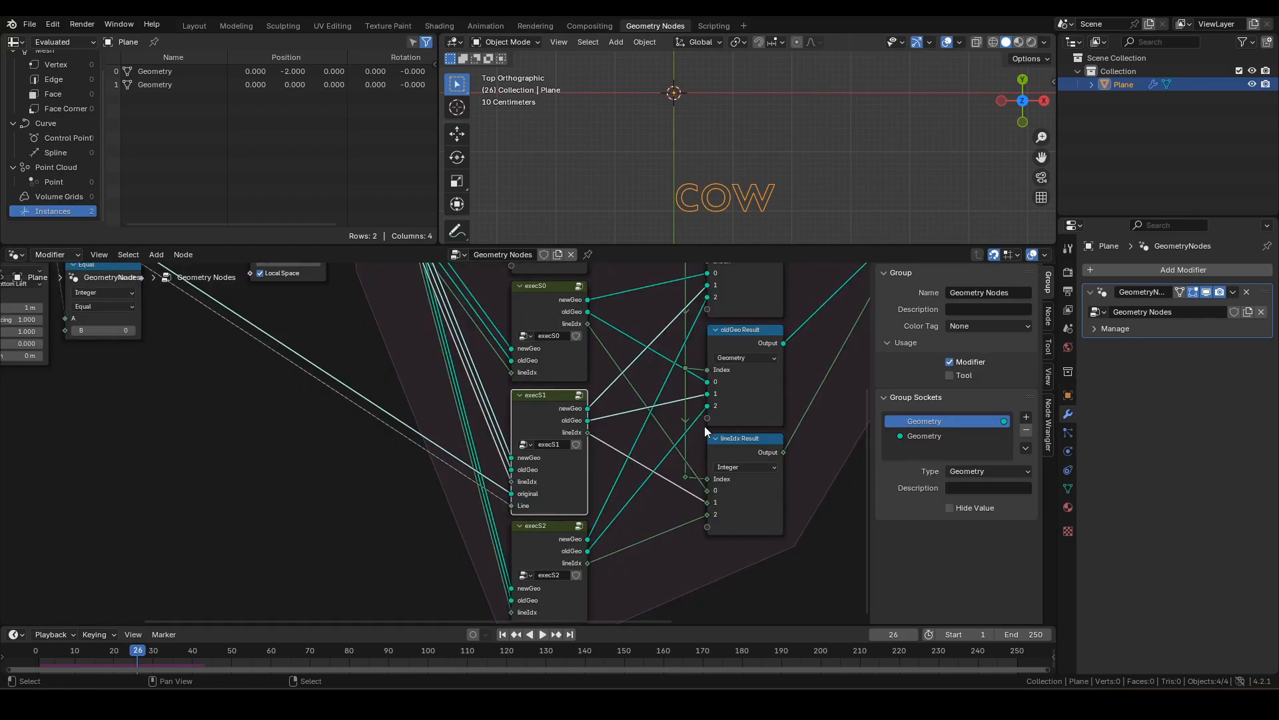
middle_click_drag(555, 447, 554, 566)
scroll(534, 439, "up", 4)
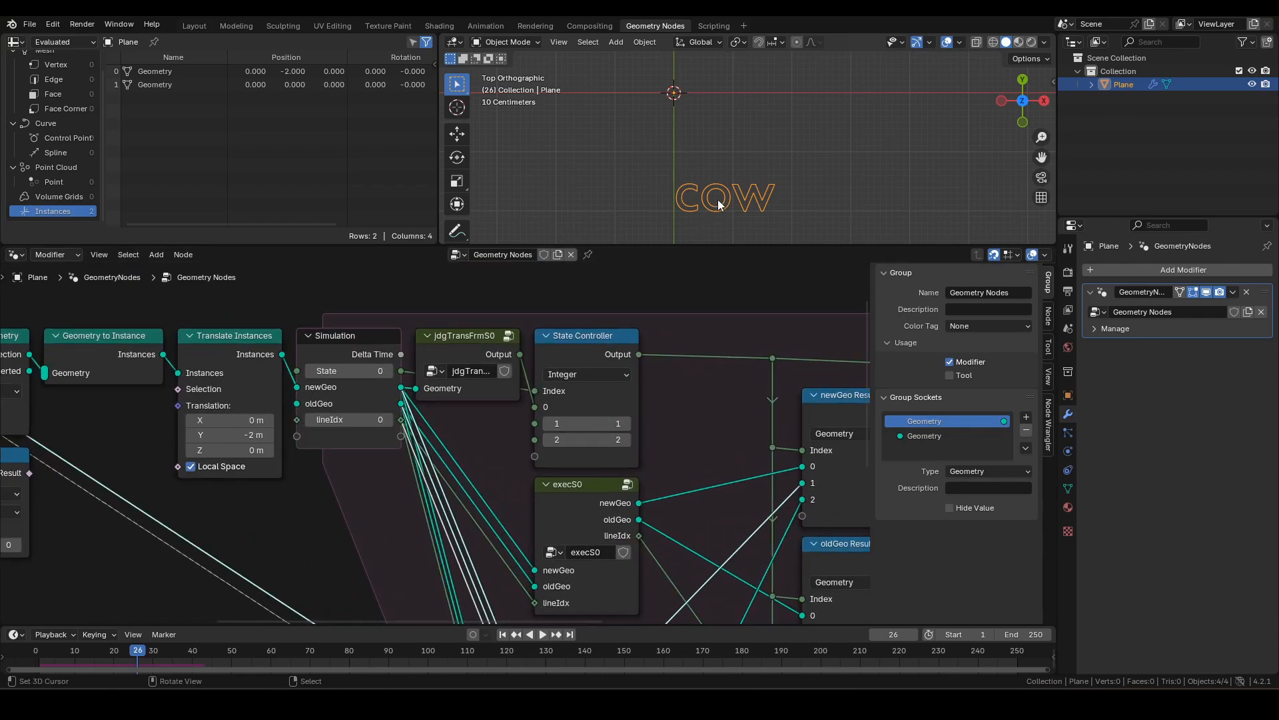
scroll(617, 502, "down", 5, "shift")
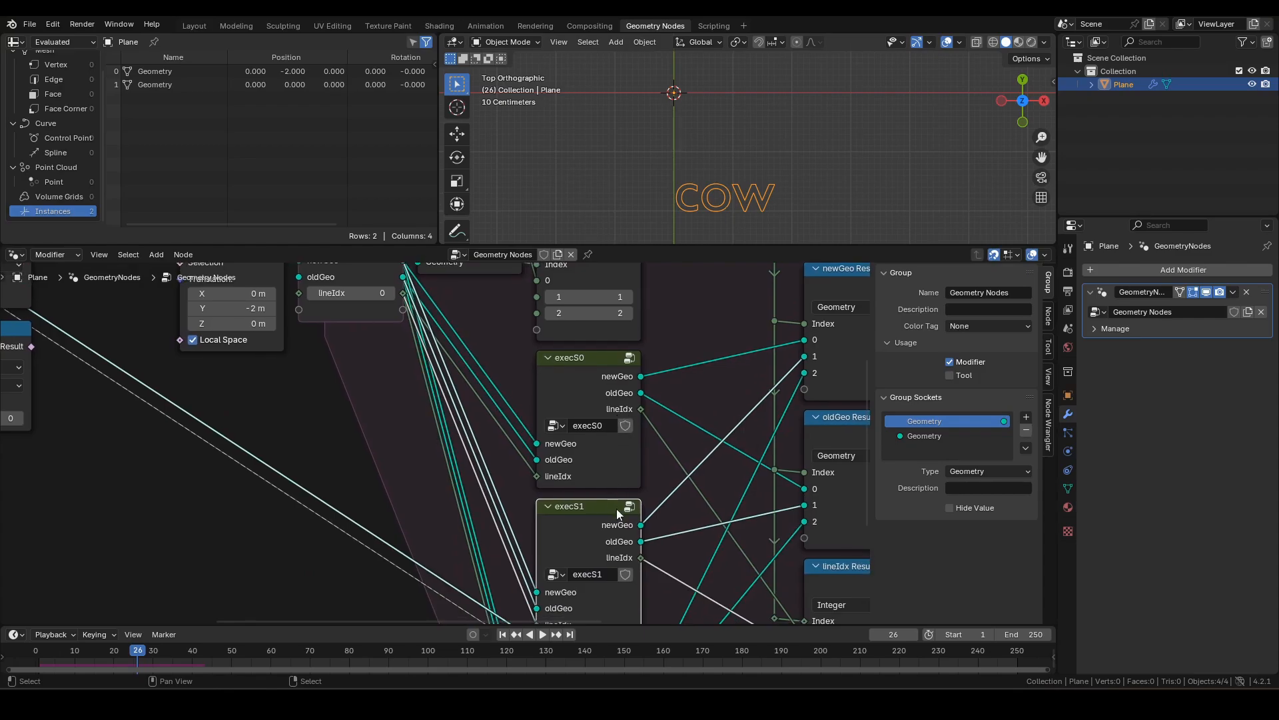
scroll(589, 493, "up", 4, "shift")
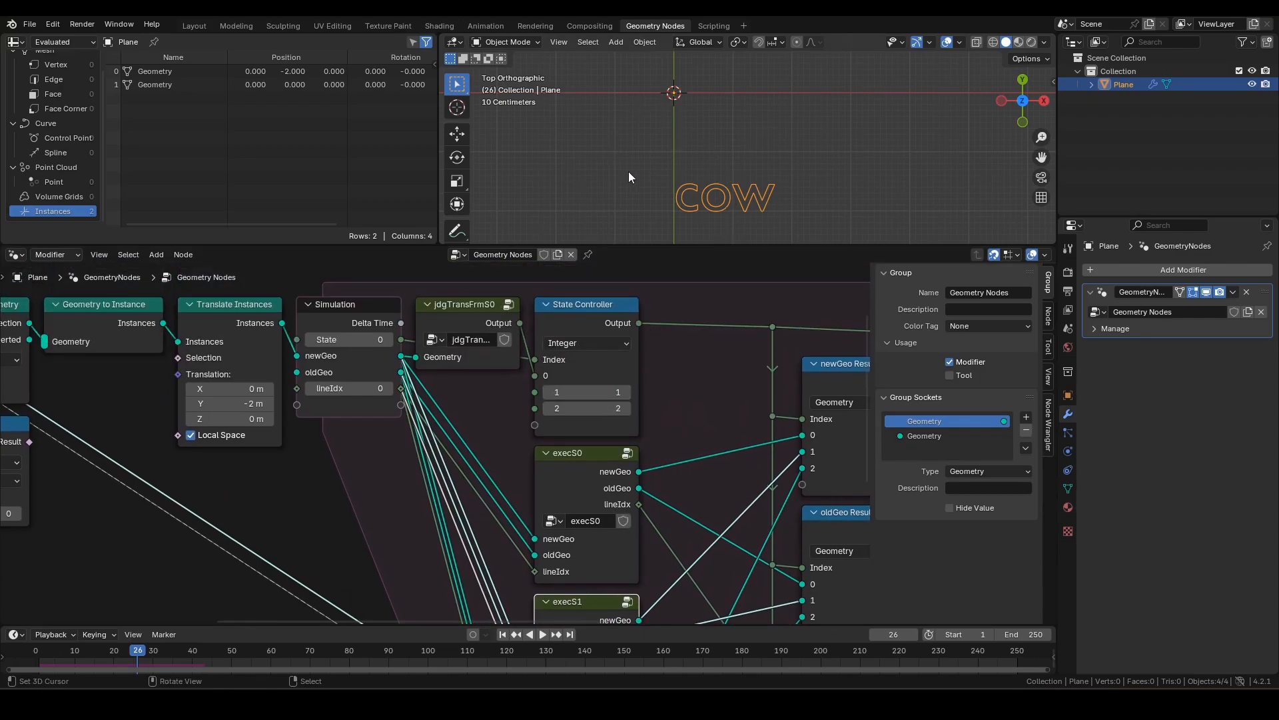
left_click(626, 393)
Replay the simulation from frame 1 and pause it at frame 60 to check the state transition.
key("shift+Left")
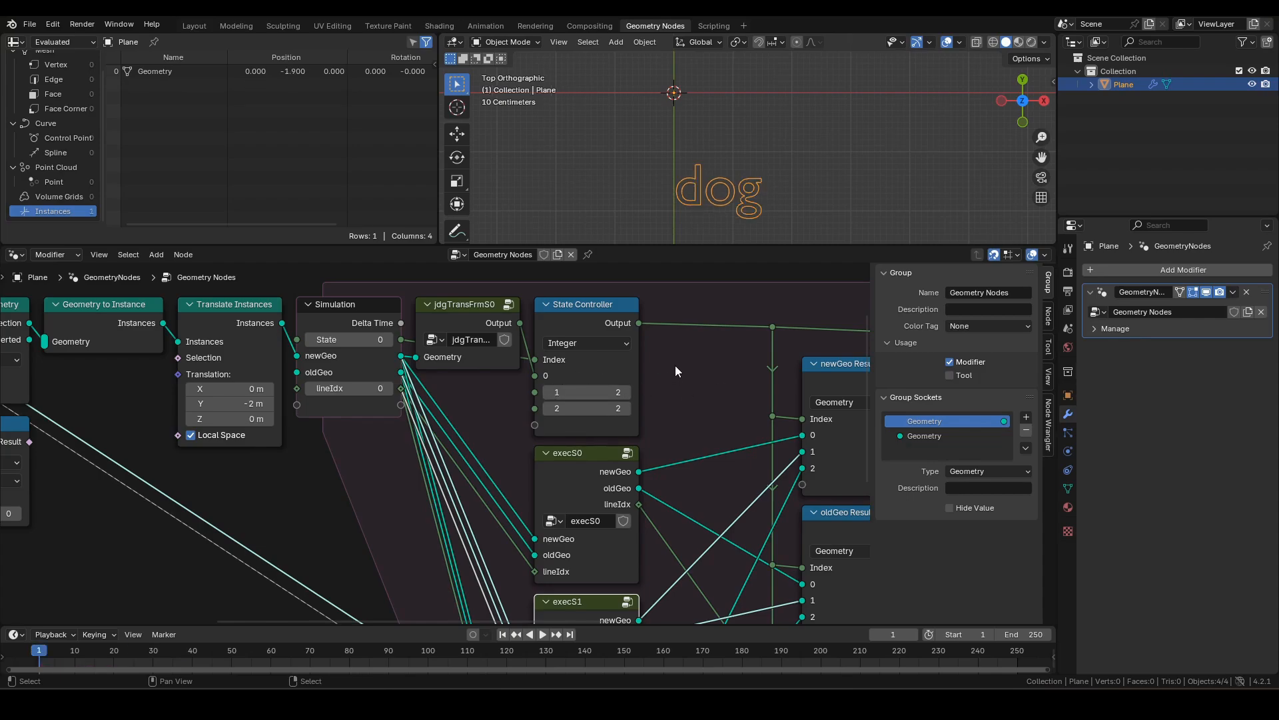
key("space")
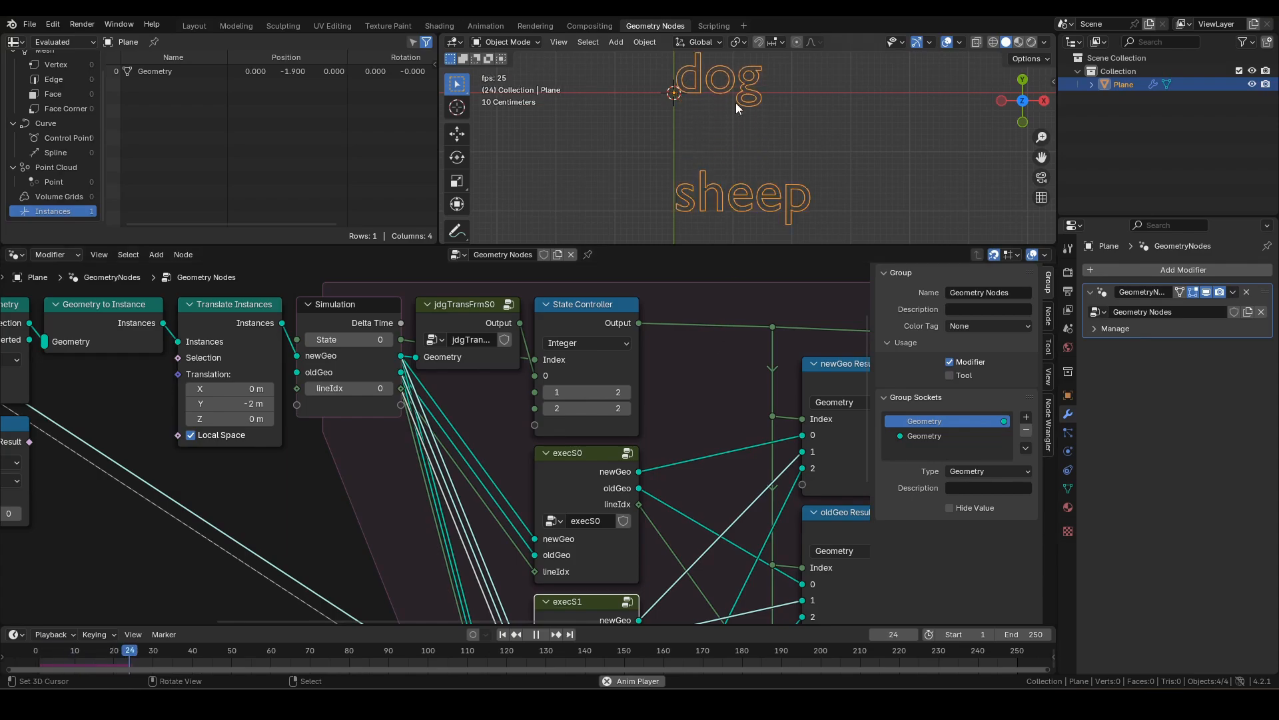
key("space")
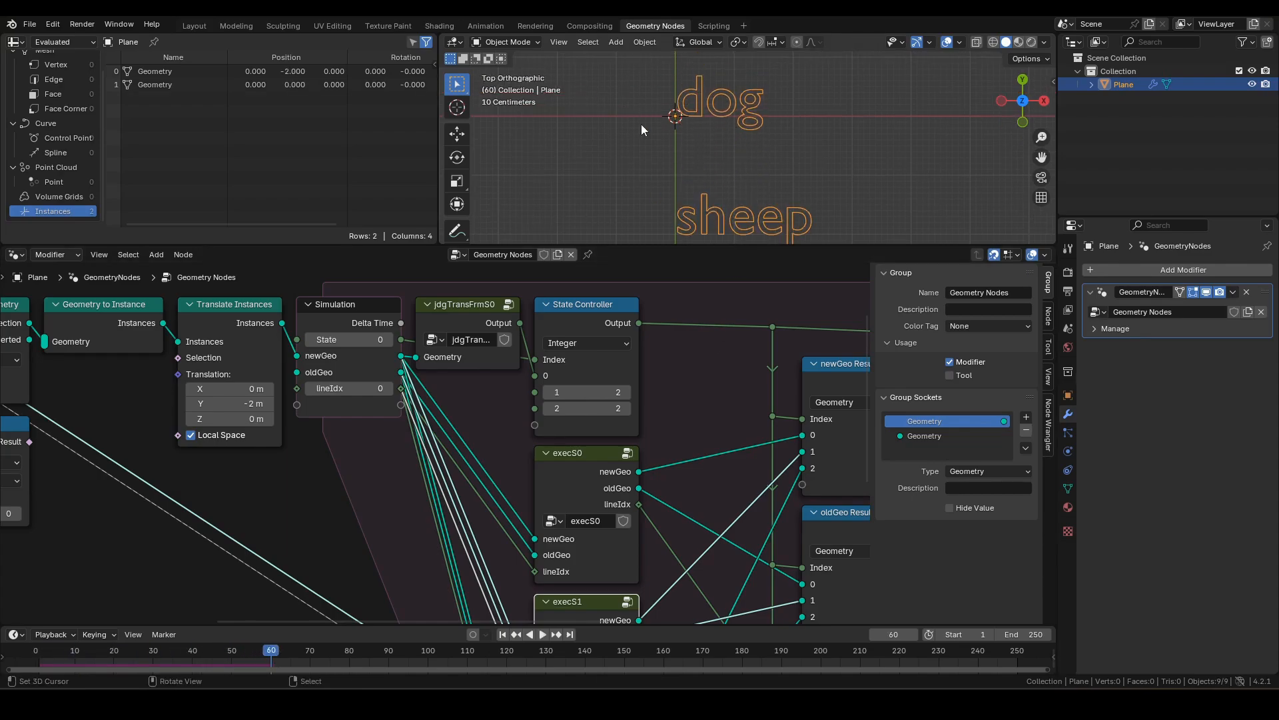
Activate the Viewer after the simulation zone with the Instance domain to inspect the State value.
middle_click_drag(791, 578, 244, 607)
middle_click_drag(693, 408, 580, 478)
left_click(740, 290)
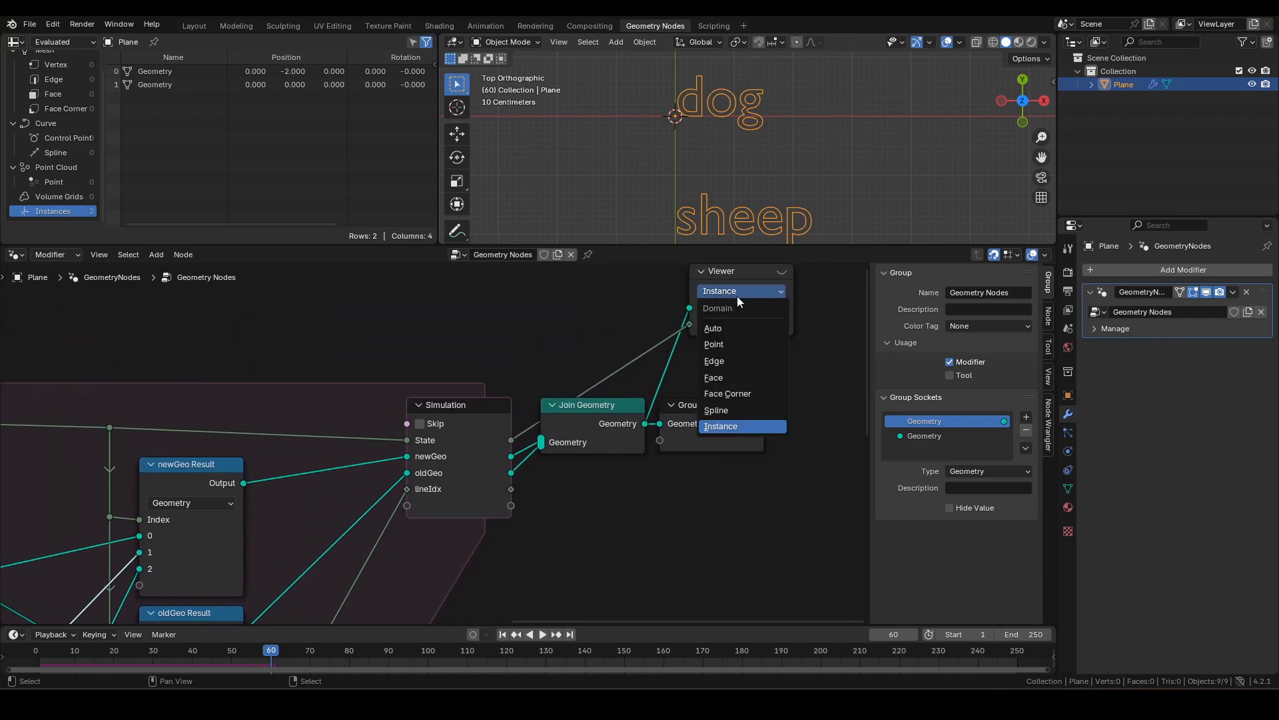
left_click(727, 426)
left_click(784, 271)
Open the execS2 node group for editing.
middle_click_drag(65, 569, 434, 369)
scroll(427, 386, "down", 3)
middle_click_drag(389, 409, 422, 363)
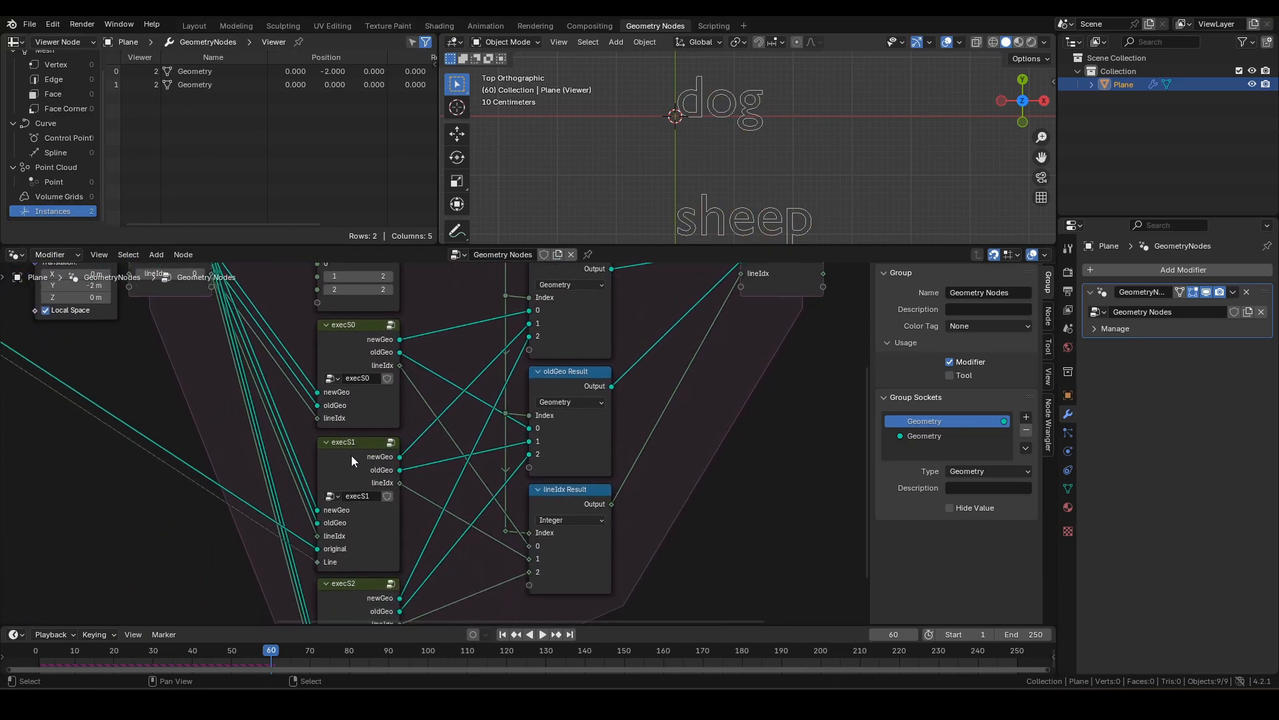
scroll(351, 455, "down", 1)
middle_click_drag(351, 455, 450, 523)
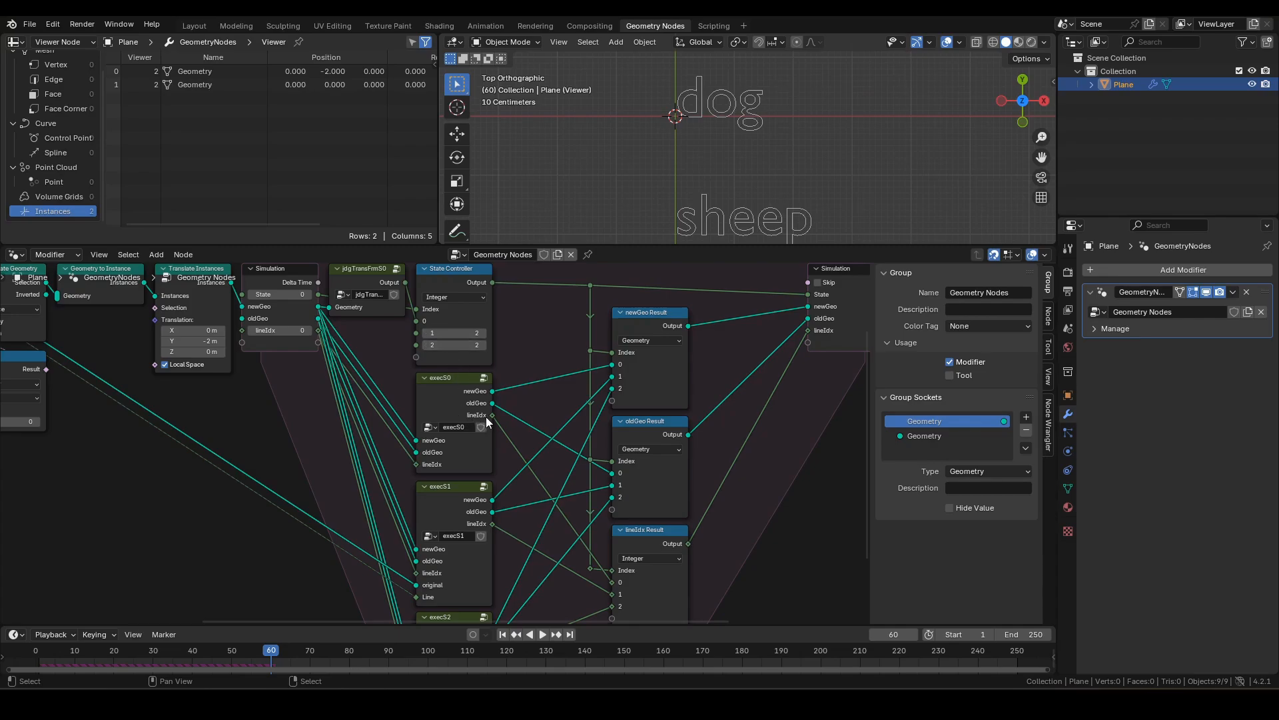
middle_click_drag(533, 483, 549, 434)
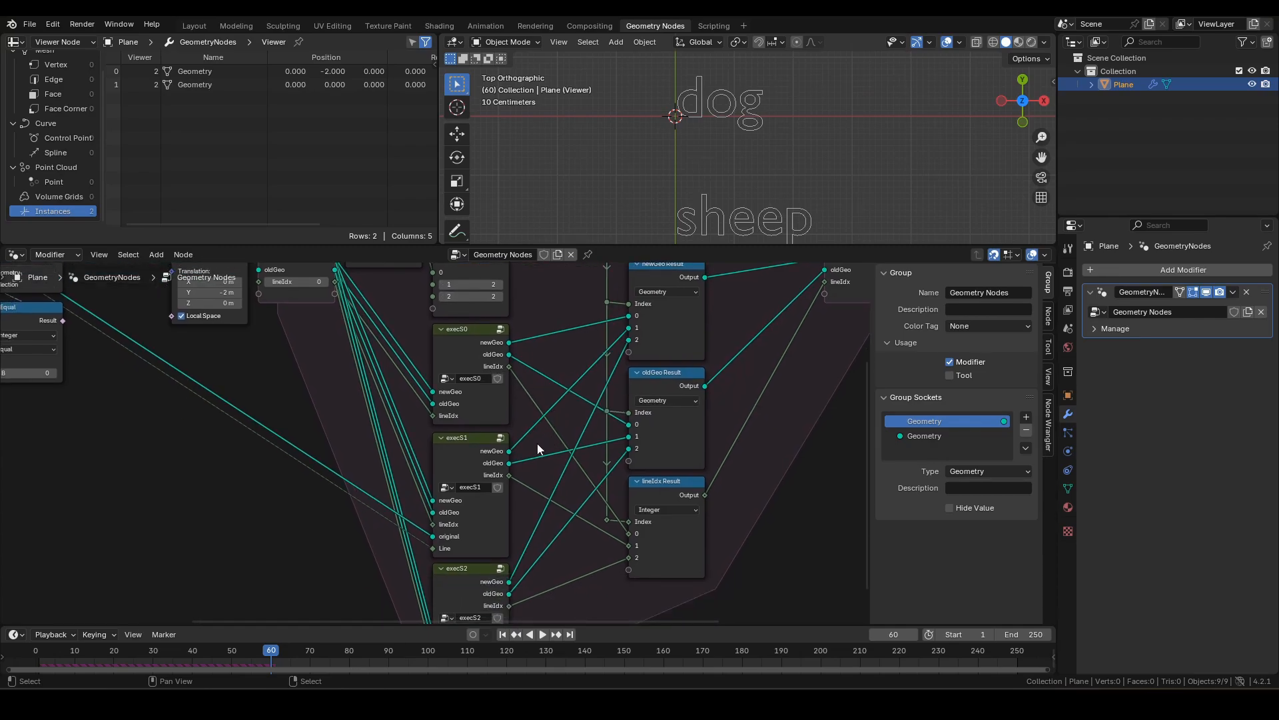
middle_click_drag(547, 494, 574, 393)
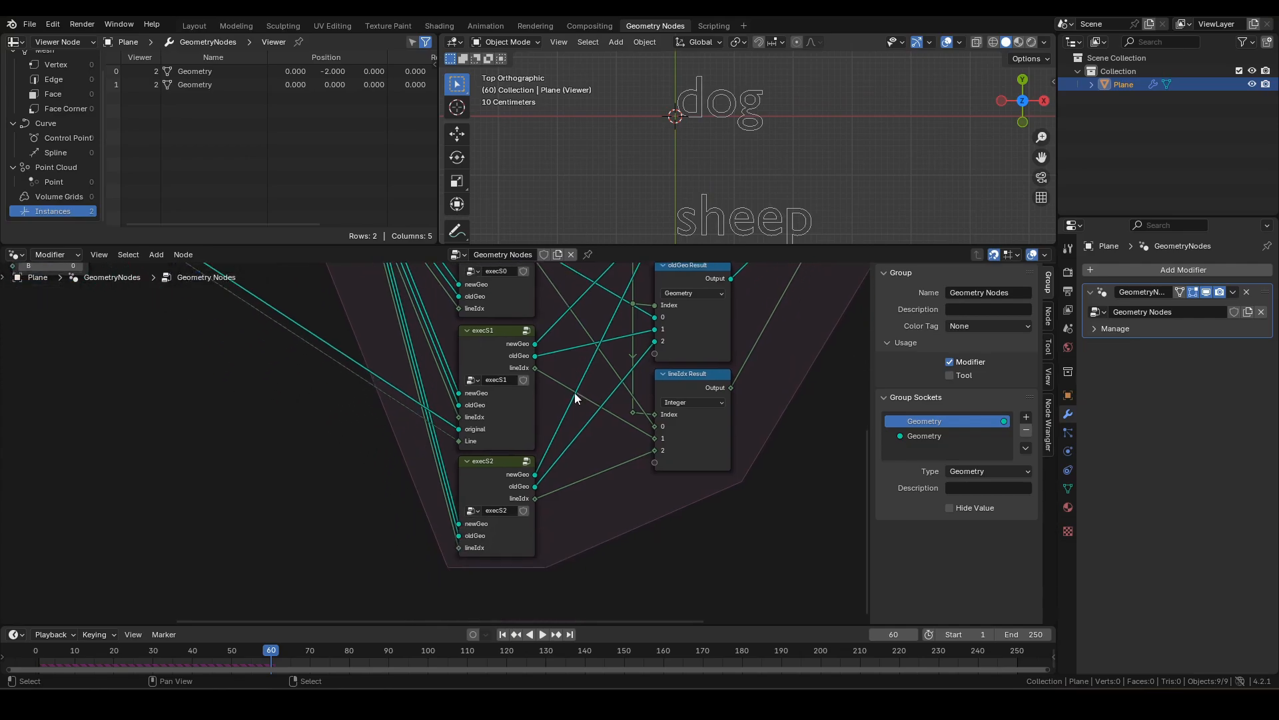
left_click(493, 464)
key("Tab")
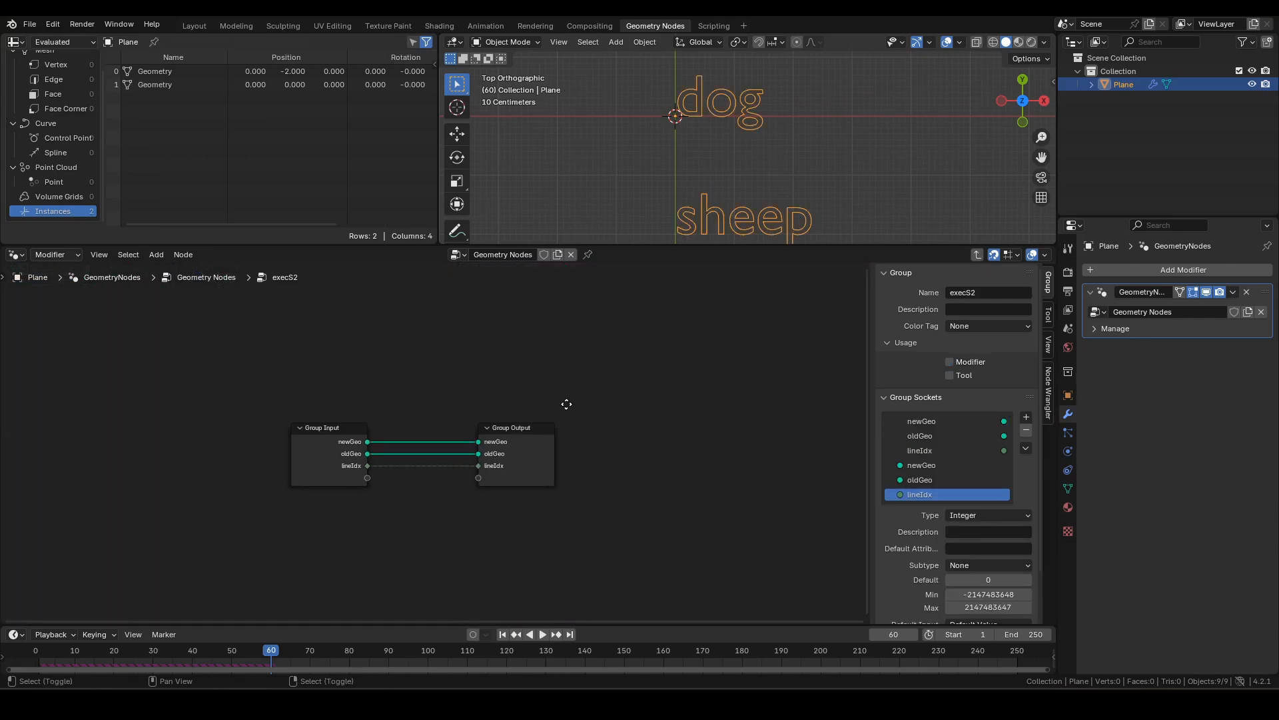
middle_click_drag(562, 407, 627, 358)
Annotate the maximized 3D viewport with a box around "dog" labelled "old", a 90° rotation arrow, a downward arrow and a box beside the word.
key("ctrl+space")
middle_click_drag(686, 188, 687, 341, "shift")
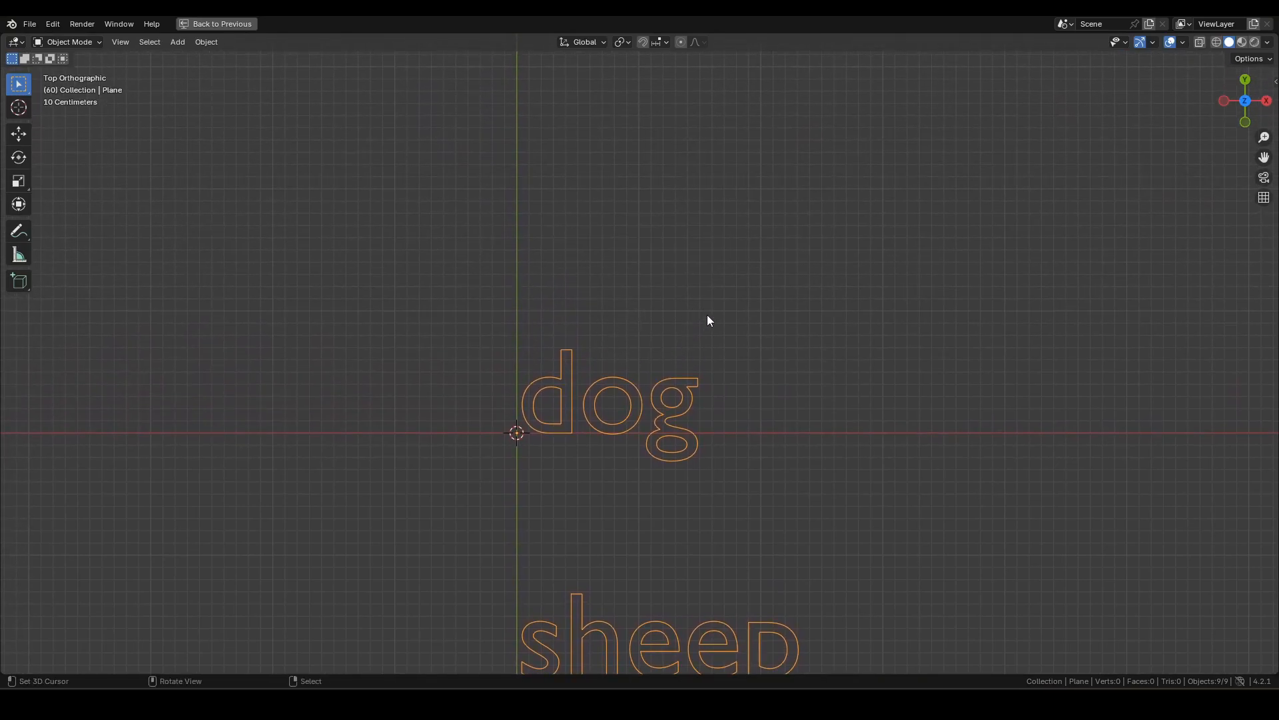
mouse_move(722, 325)
left_mouse_down()
mouse_move(738, 335)
mouse_move(766, 308)
mouse_move(770, 327)
left_mouse_up()
mouse_move(515, 347)
left_mouse_down()
mouse_move(659, 345)
mouse_move(704, 374)
mouse_move(580, 442)
mouse_move(521, 387)
mouse_move(517, 348)
left_mouse_up()
mouse_move(624, 344)
left_mouse_down()
mouse_move(518, 227)
mouse_move(462, 263)
mouse_move(480, 276)
left_mouse_up()
left_click_drag(493, 178, 490, 214)
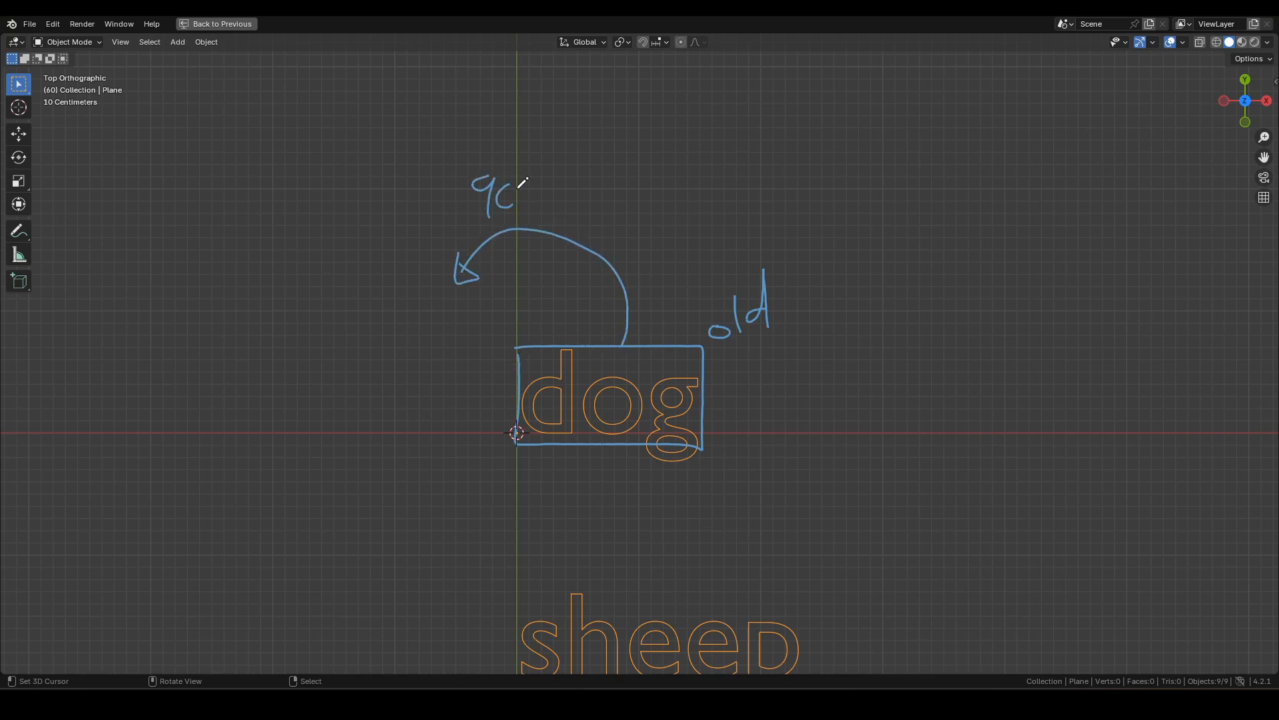
mouse_move(437, 289)
left_mouse_down()
mouse_move(434, 341)
mouse_move(447, 321)
mouse_move(501, 355)
mouse_move(509, 433)
mouse_move(442, 437)
mouse_move(445, 354)
left_mouse_up()
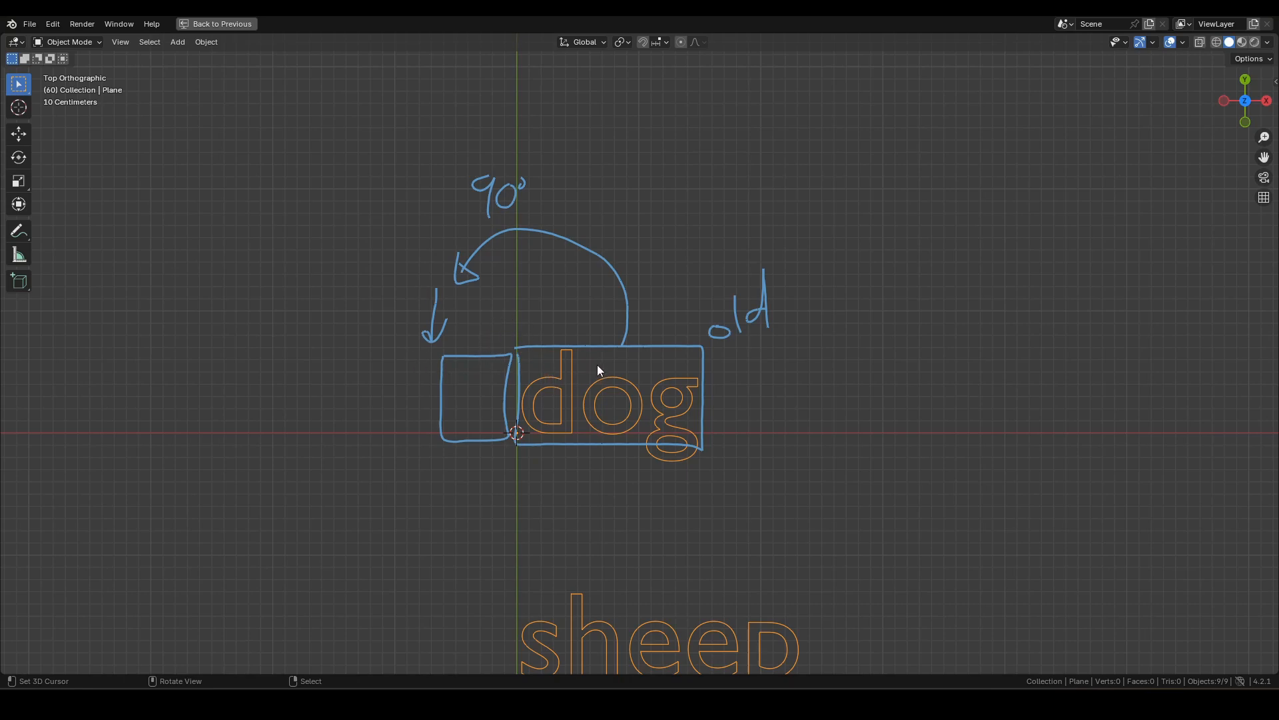
key("ctrl+space")
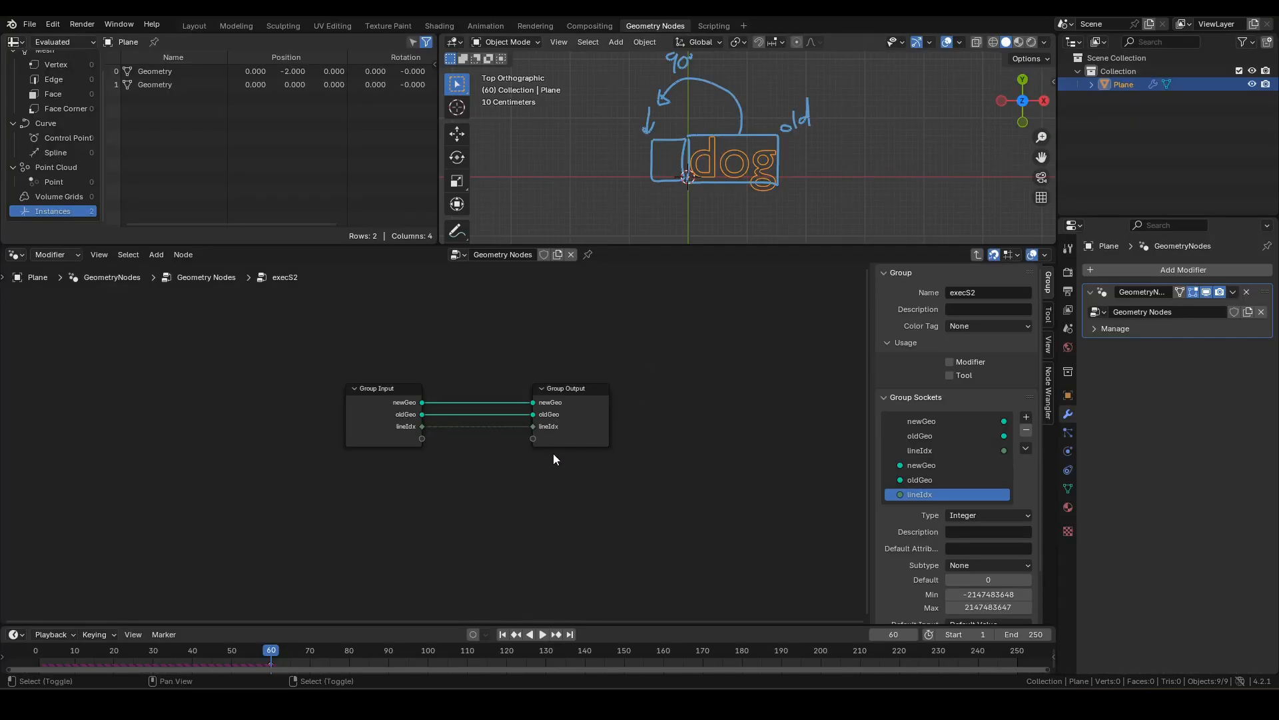
Move the Group Input below the Group Output and place a duplicate Group Input to the left of the Group Output.
left_click(476, 331)
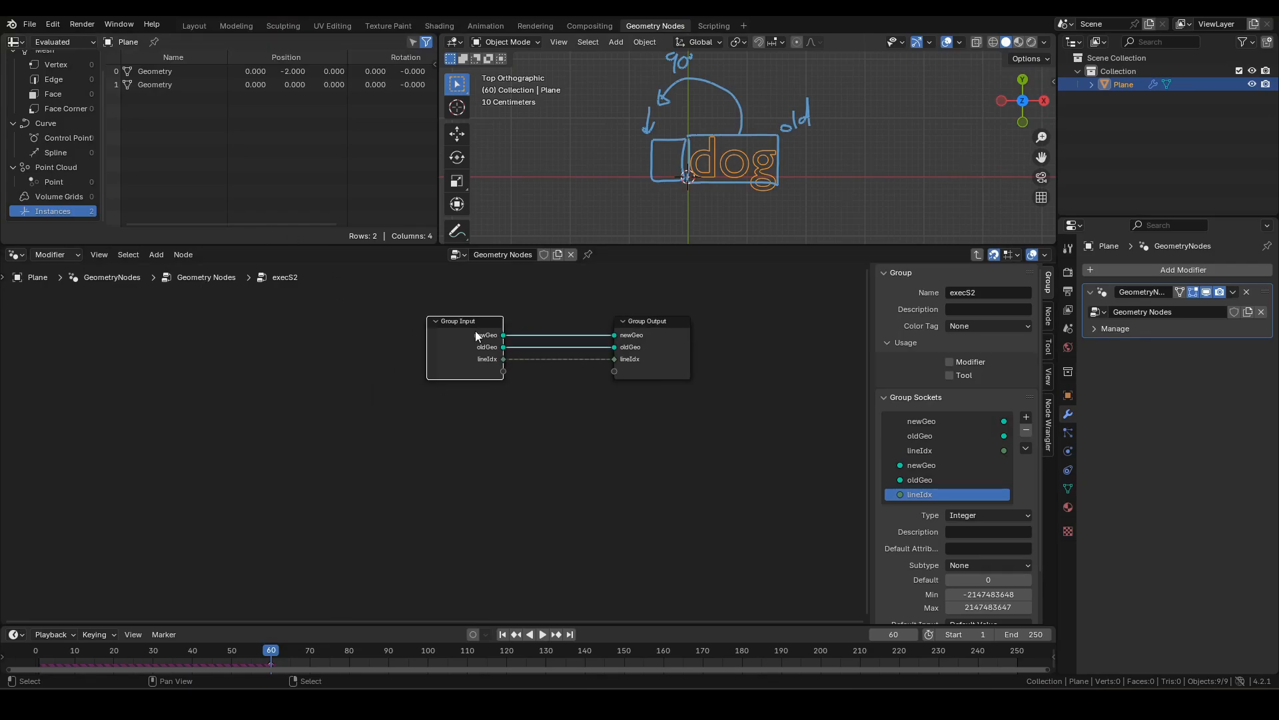
left_click_drag(475, 332, 666, 409)
left_click_drag(661, 350, 670, 361)
middle_click_drag(700, 365, 702, 443, "shift")
left_click(664, 501)
scroll(664, 501, "up", 2)
key("shift+d")
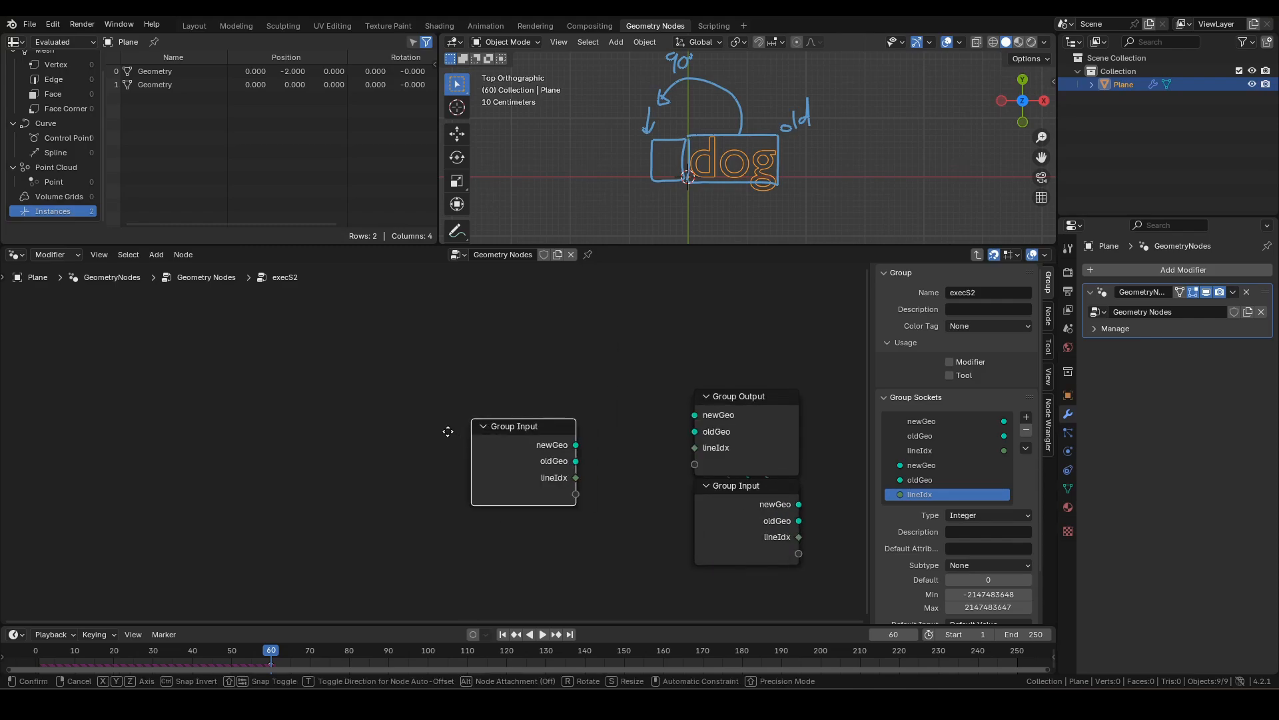
left_click(365, 410)
Link oldGeo from the duplicated Group Input to the output's oldGeo and hide the unused sockets on both Group Input nodes.
left_click_drag(487, 432, 710, 434)
left_click(459, 413)
left_click(733, 505, "shift")
key("ctrl+h")
left_click(610, 517)
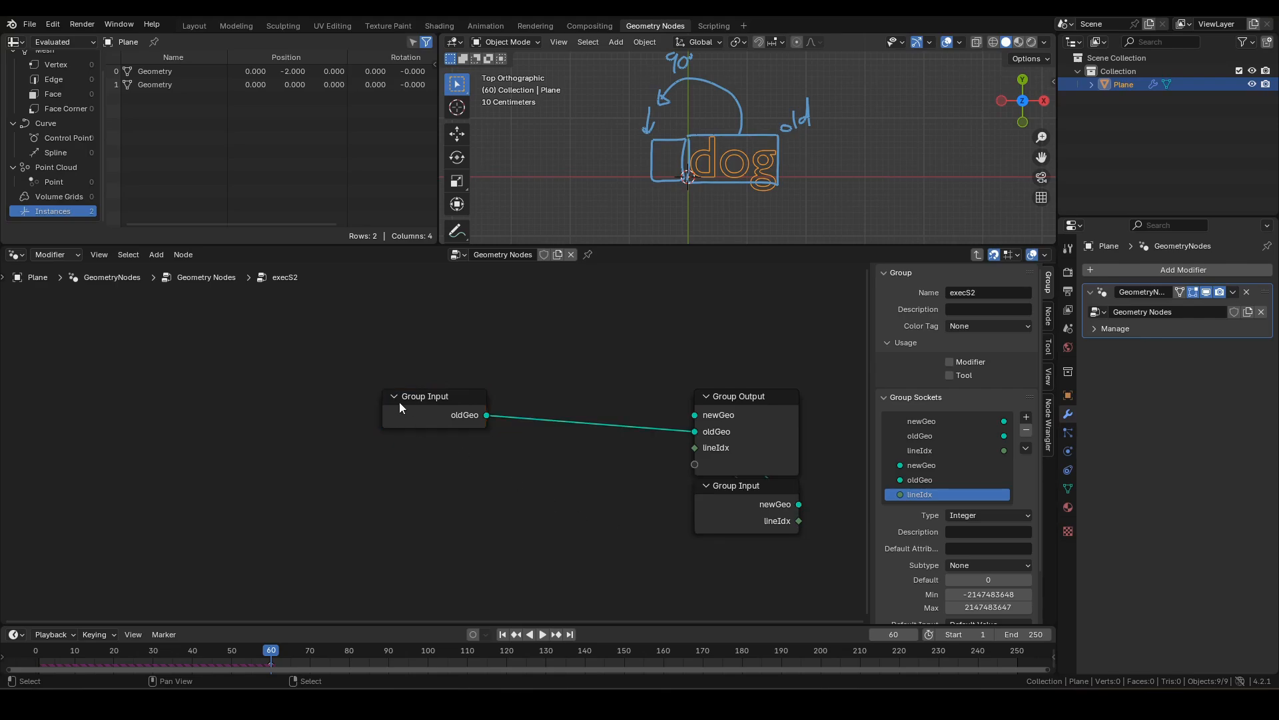
Insert a Rotate Instances node on the oldGeo link between the Group Input and Group Output.
scroll(698, 201, "up", 1)
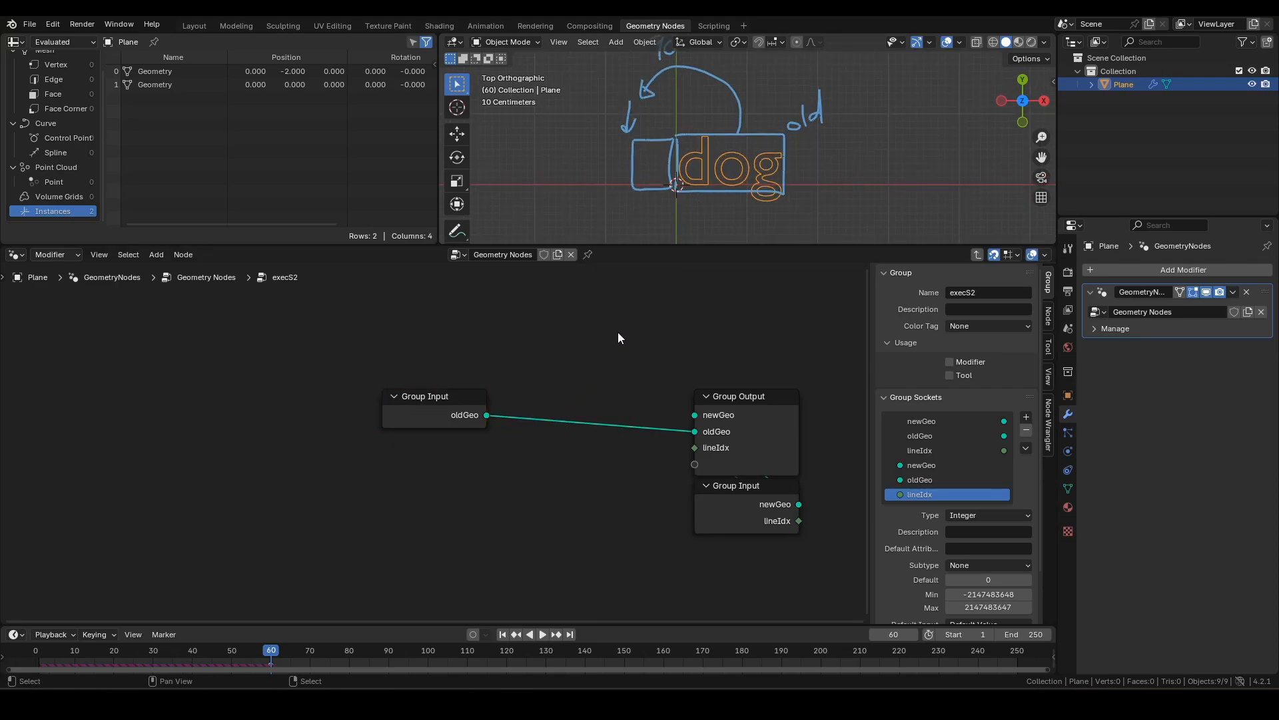
key("F3")
type("ro")
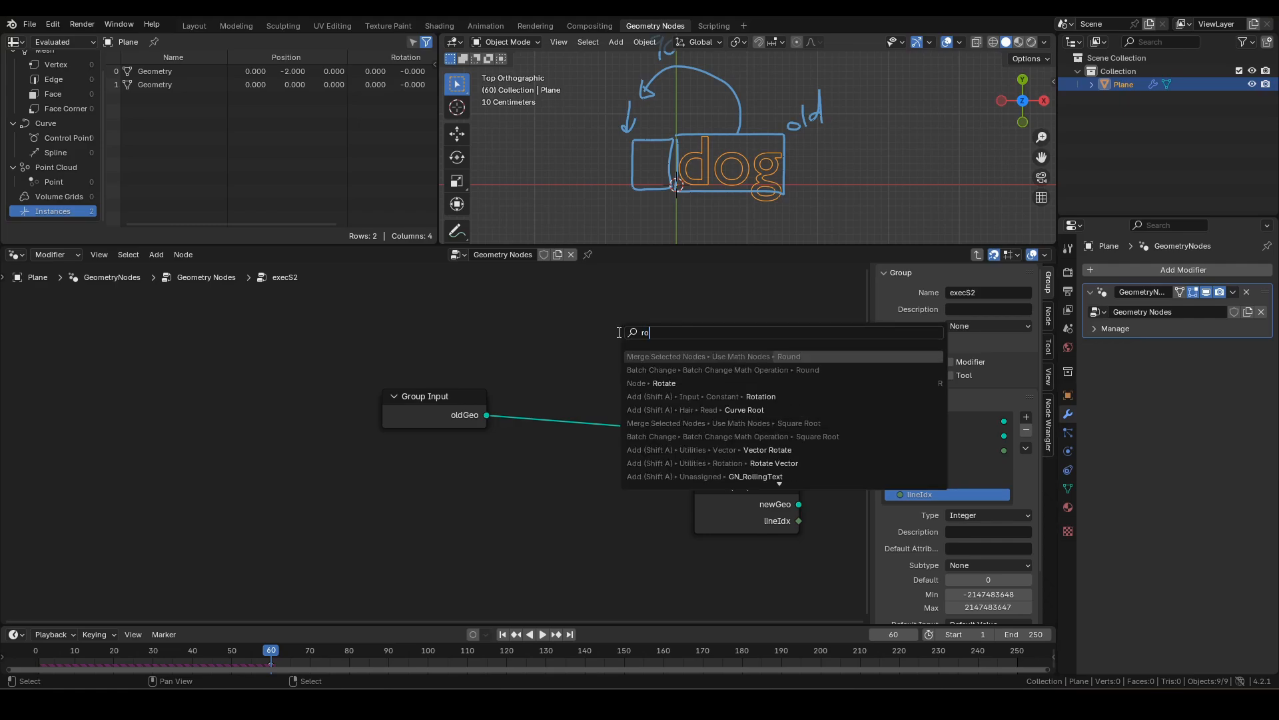
type("tate in")
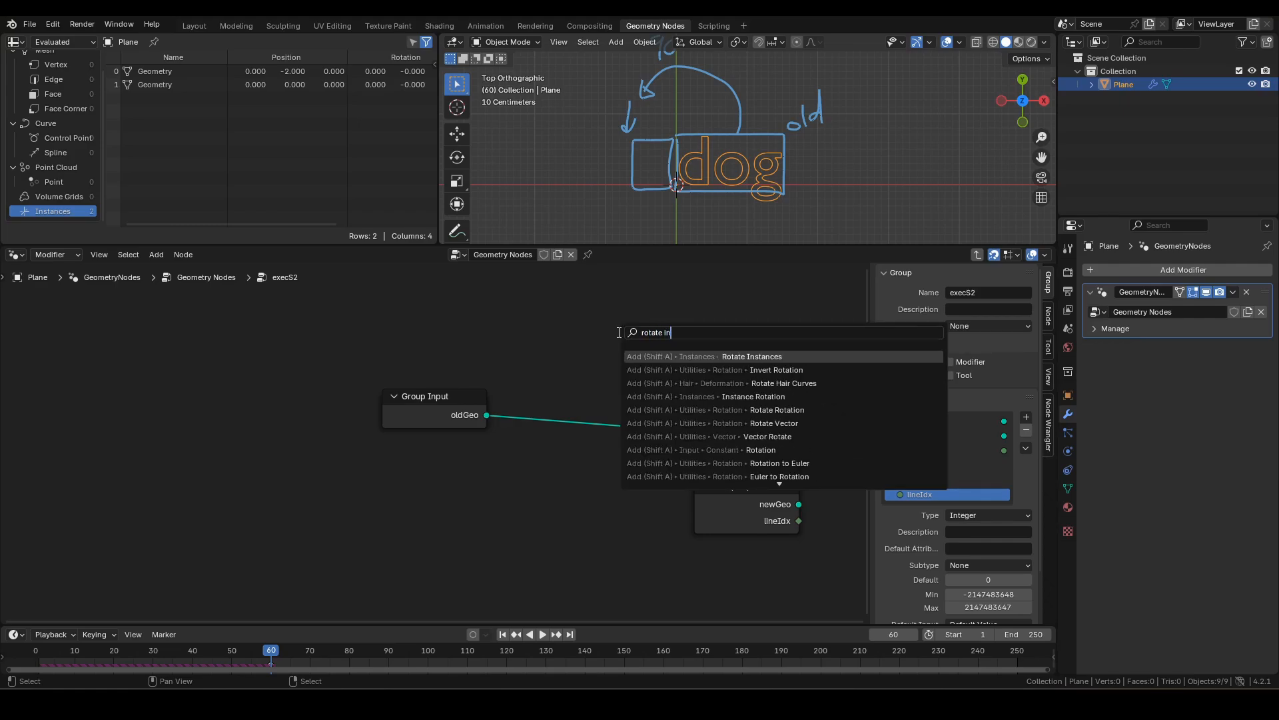
key("Return")
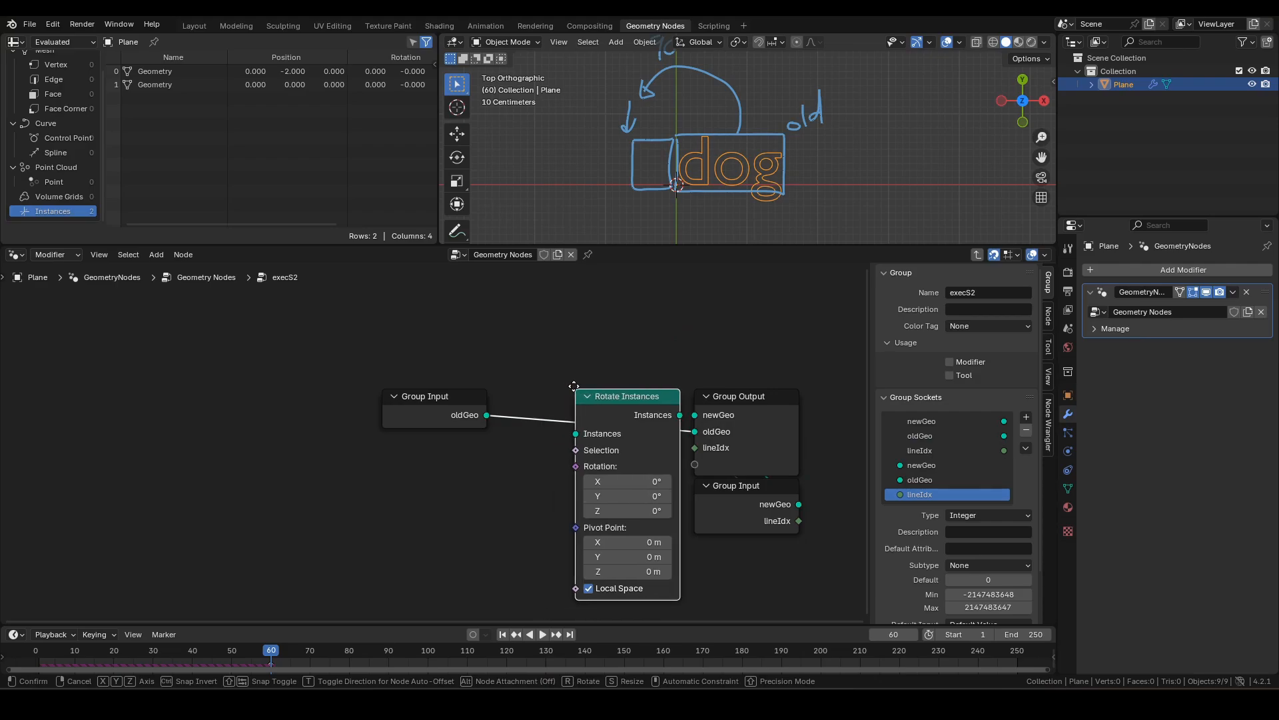
left_click(579, 391)
Feed the Rotate Instances Rotation from a new Combine XYZ node with Z set to 0.1.
middle_click_drag(580, 391, 593, 335)
left_click_drag(589, 409, 535, 443)
type("comb")
key("Return")
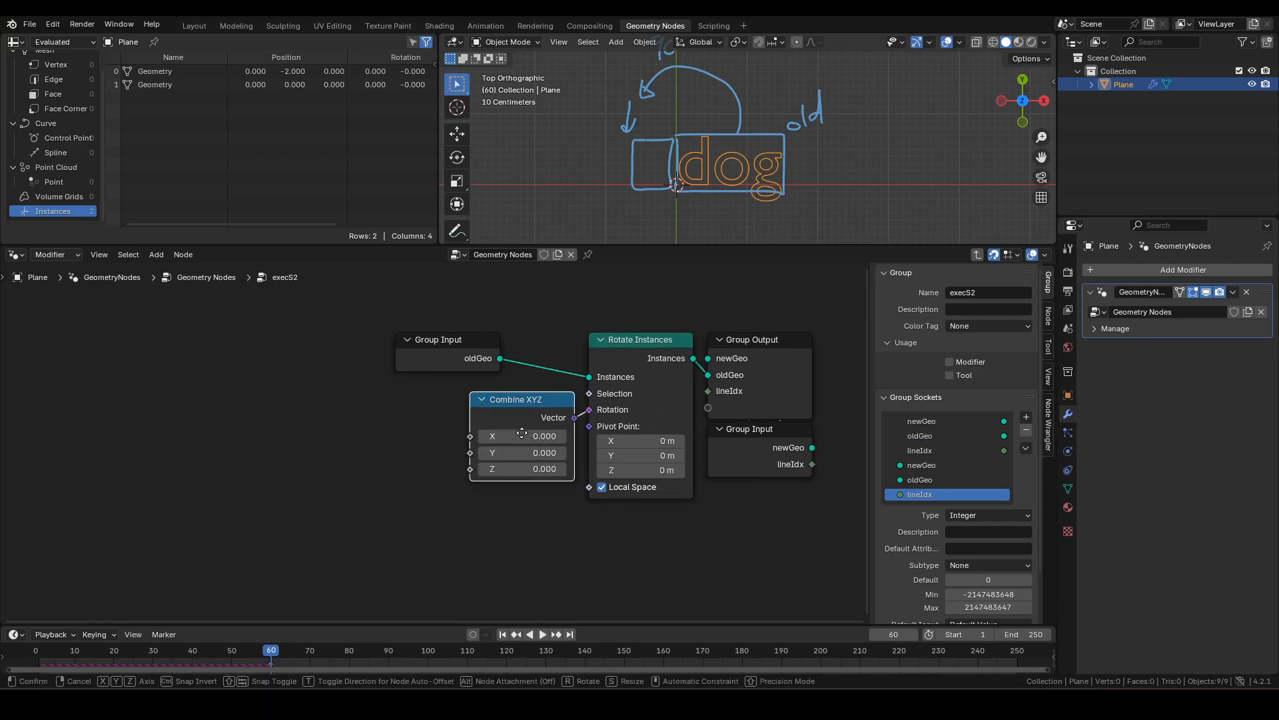
middle_click_drag(415, 459, 545, 459)
left_click_drag(601, 470, 567, 479)
left_click(650, 471)
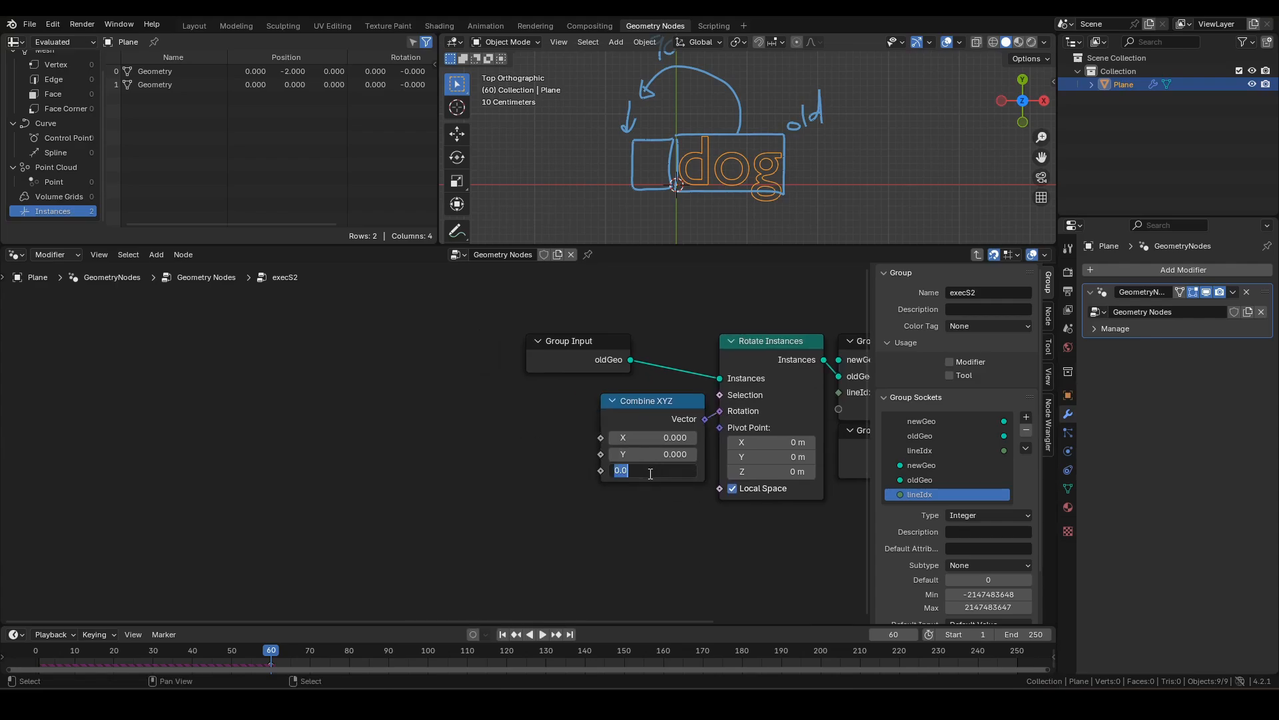
type("0.1")
key("Return")
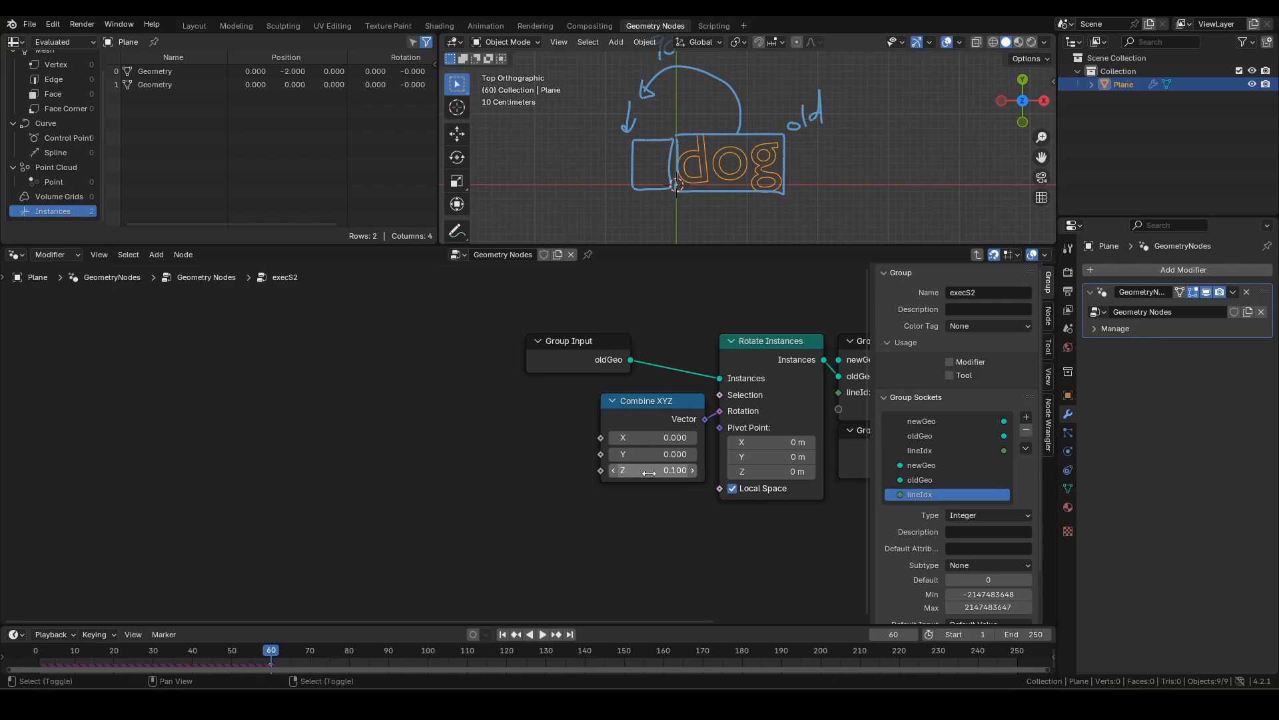
Replay the simulation from frame 1 and pause it at frame 137 to check the word's rotation.
key("shift+Left")
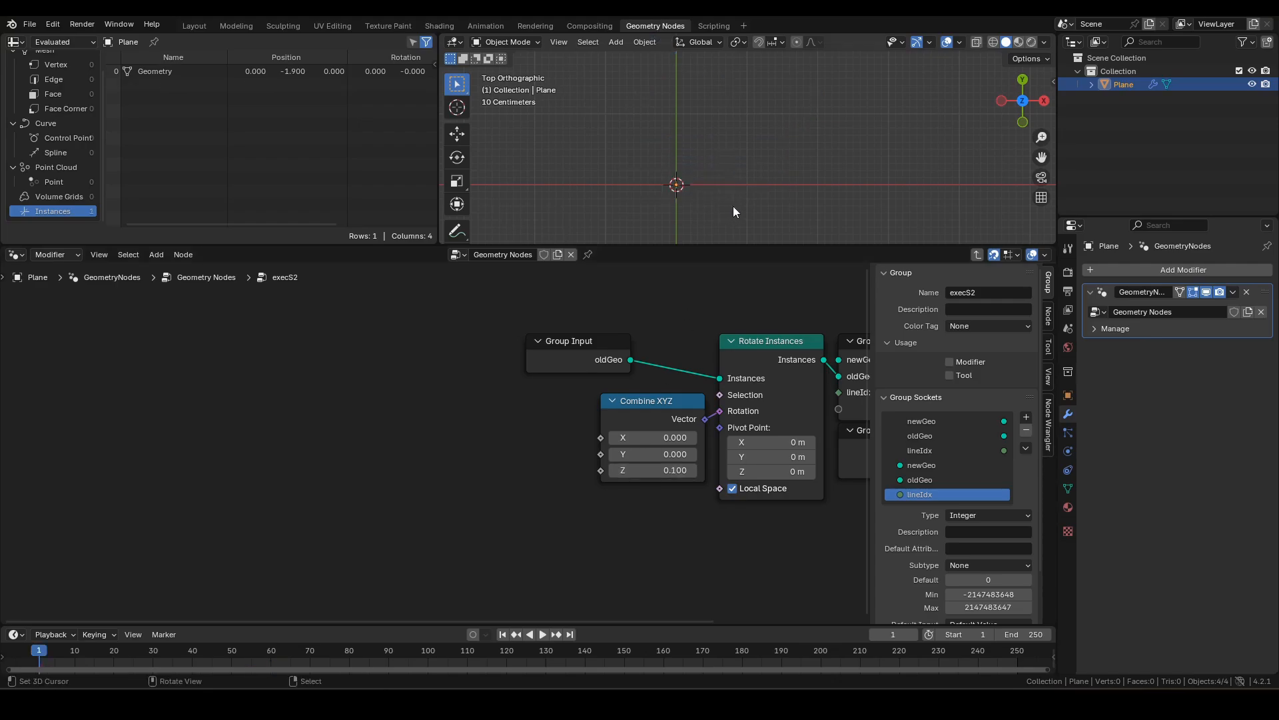
key("space")
scroll(621, 154, "down", 2)
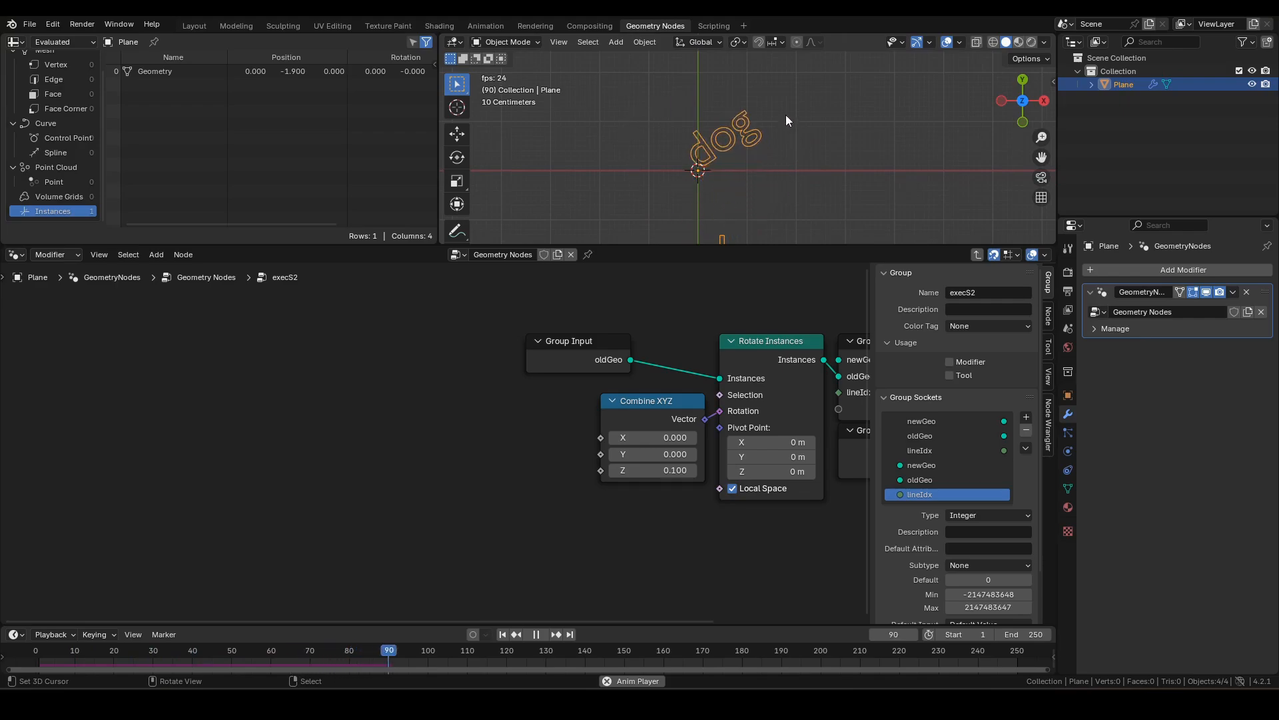
key("space")
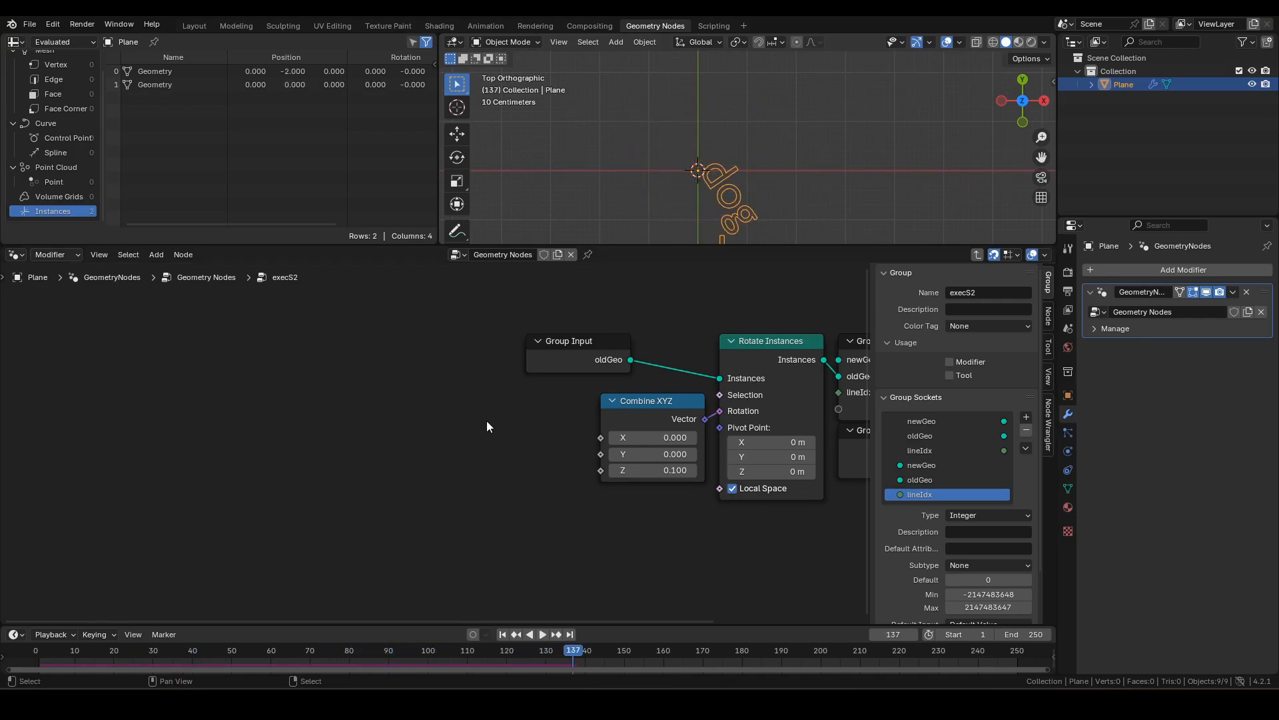
Add an Instance Rotation node left of the Combine XYZ node and connect its Rotation to a new Separate XYZ node.
middle_click_drag(276, 456, 294, 445)
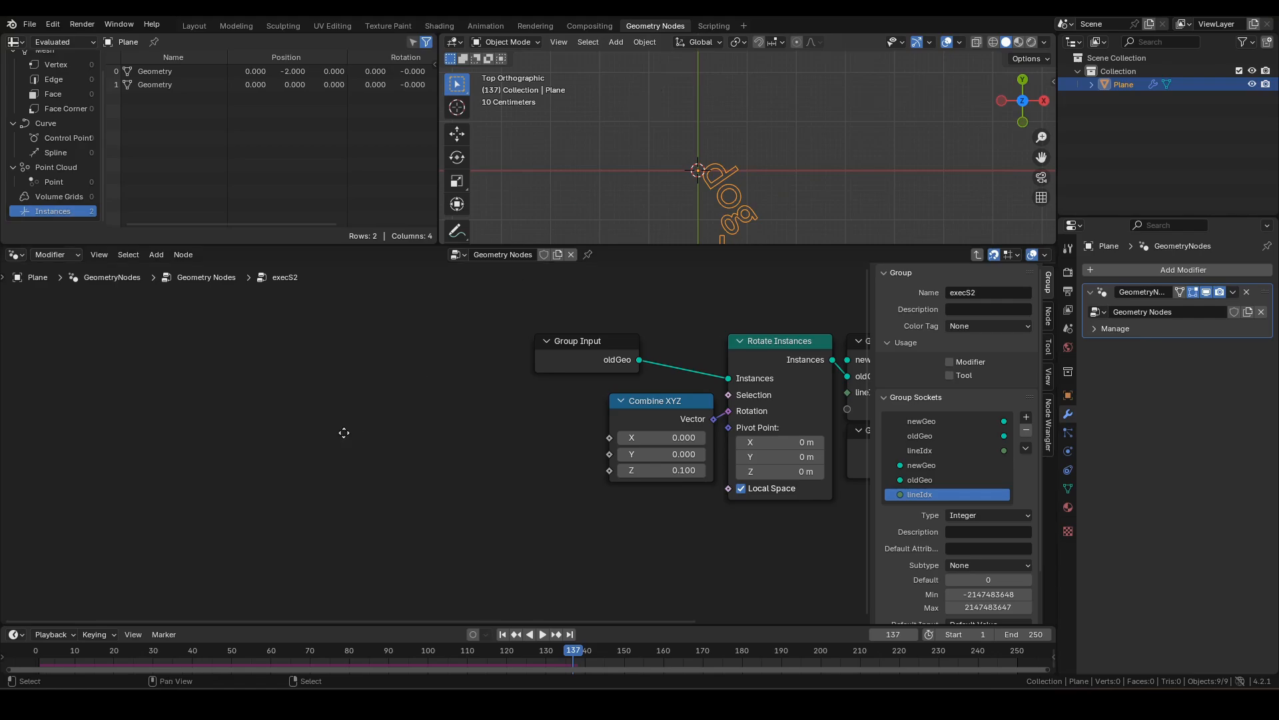
middle_click_drag(342, 433, 400, 436)
key("F3")
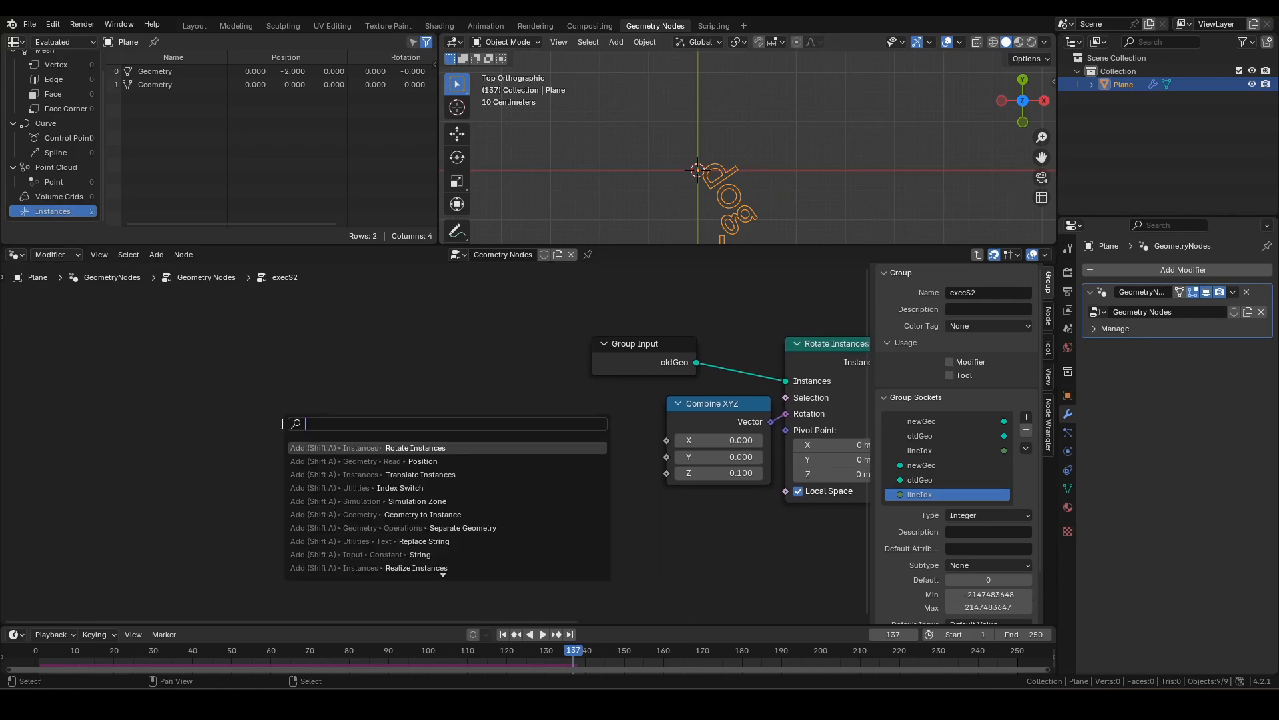
type("instance r")
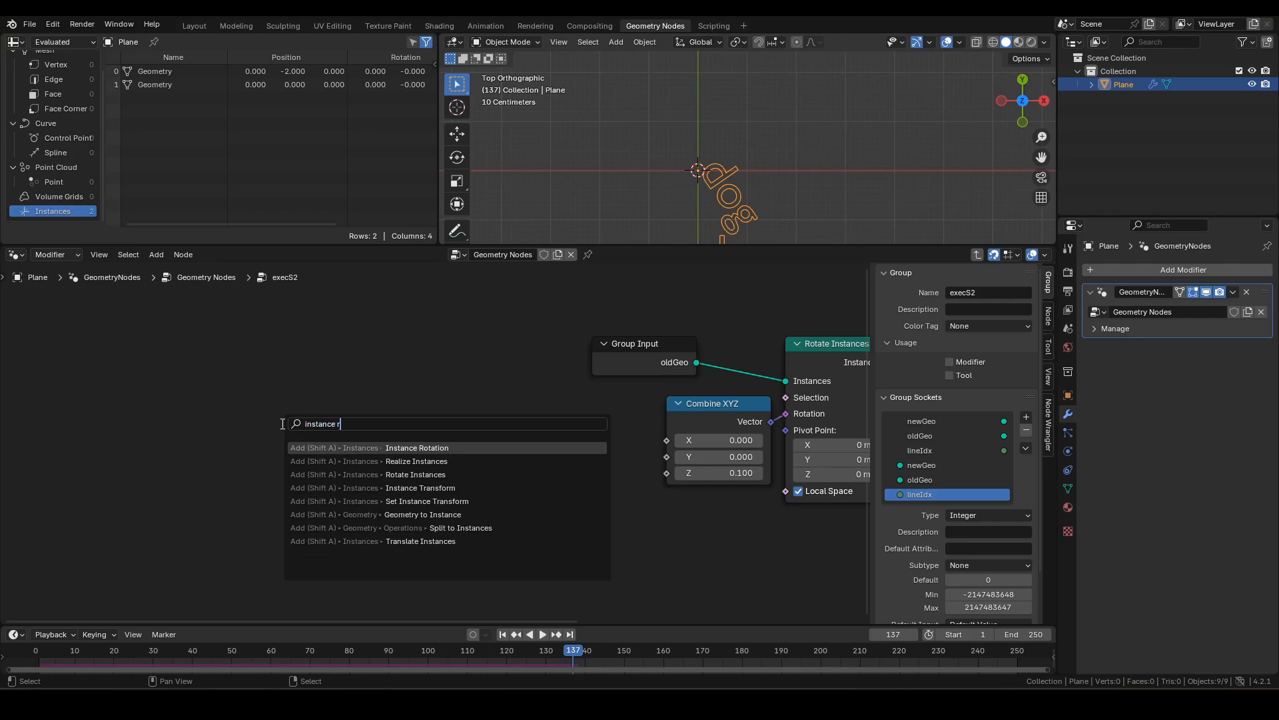
type("ota")
key("Return")
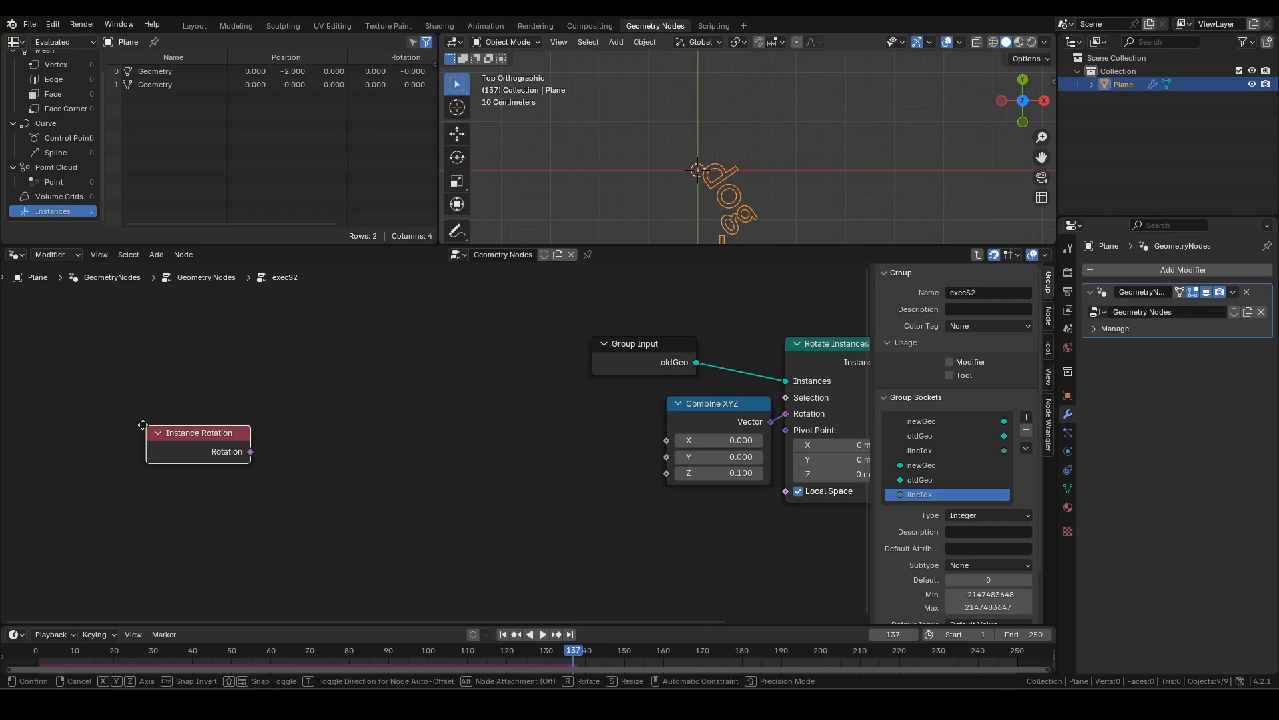
left_click(137, 407)
left_click_drag(235, 437, 293, 442)
type("sx")
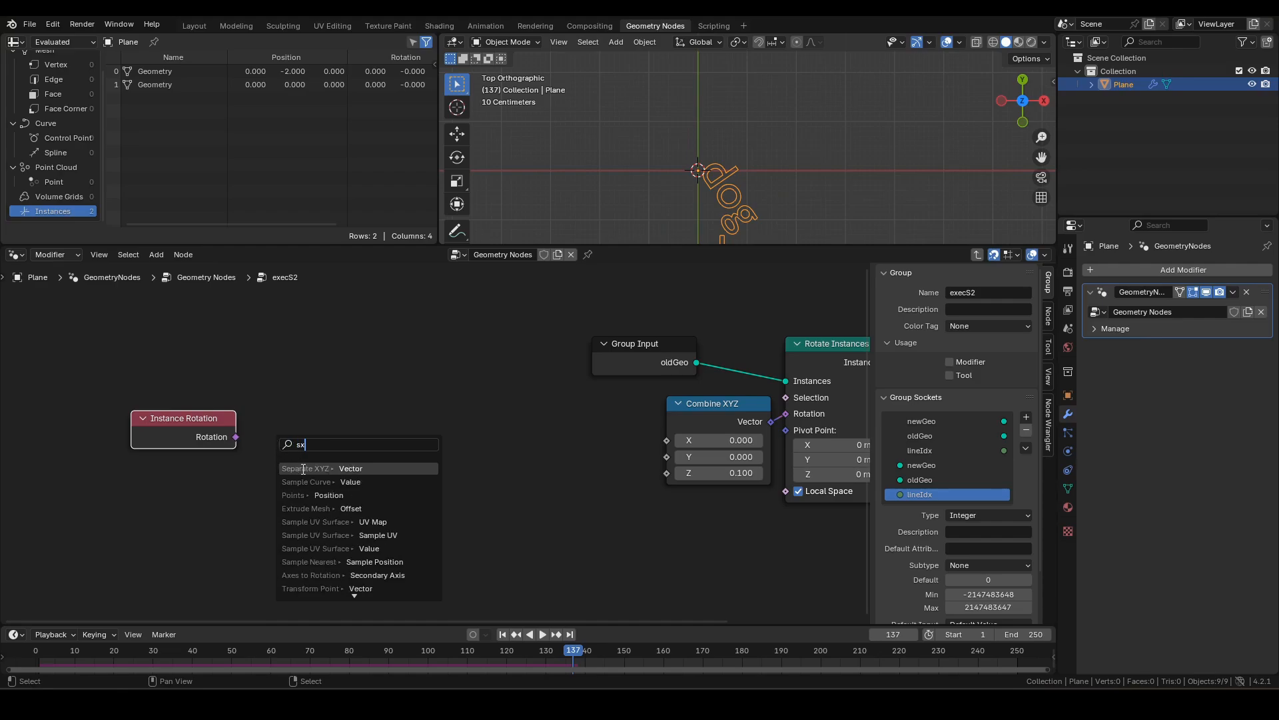
left_click(304, 469)
Add a Math node set to Subtract that takes the separated Z rotation away from 1.571 (pi/2).
left_click_drag(353, 471, 408, 444)
type("subv")
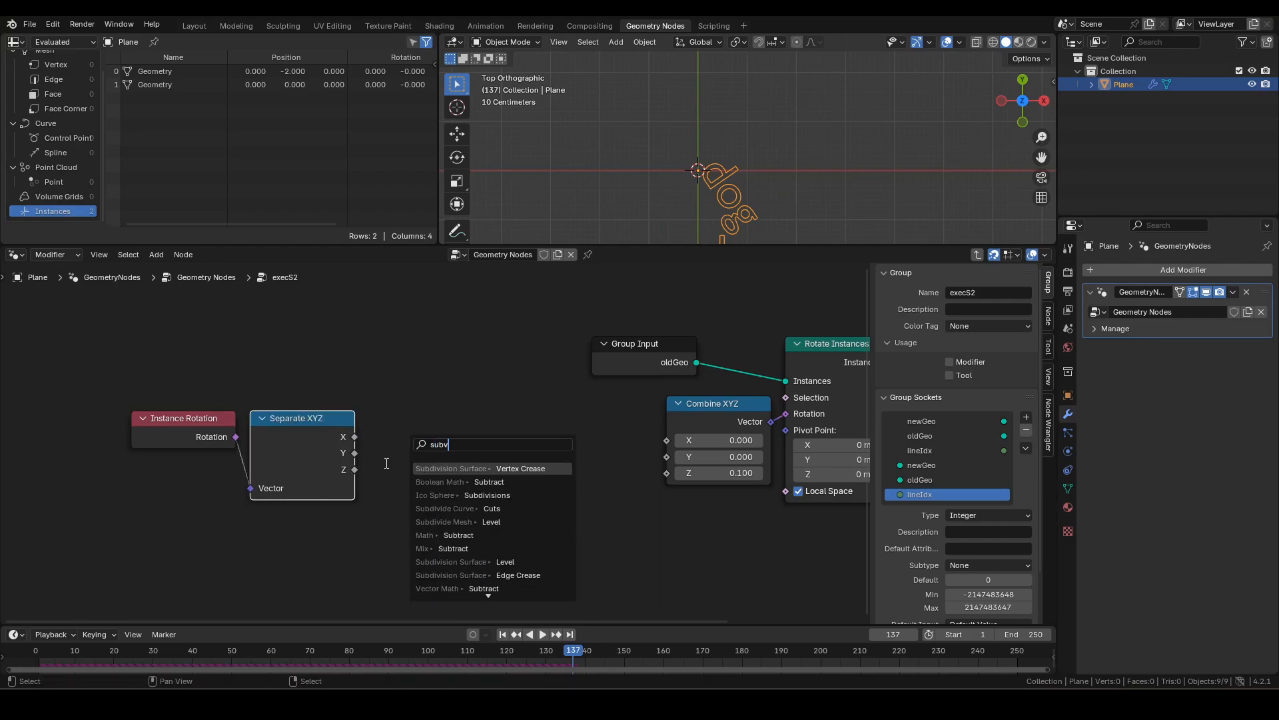
key("BackSpace")
key("Return")
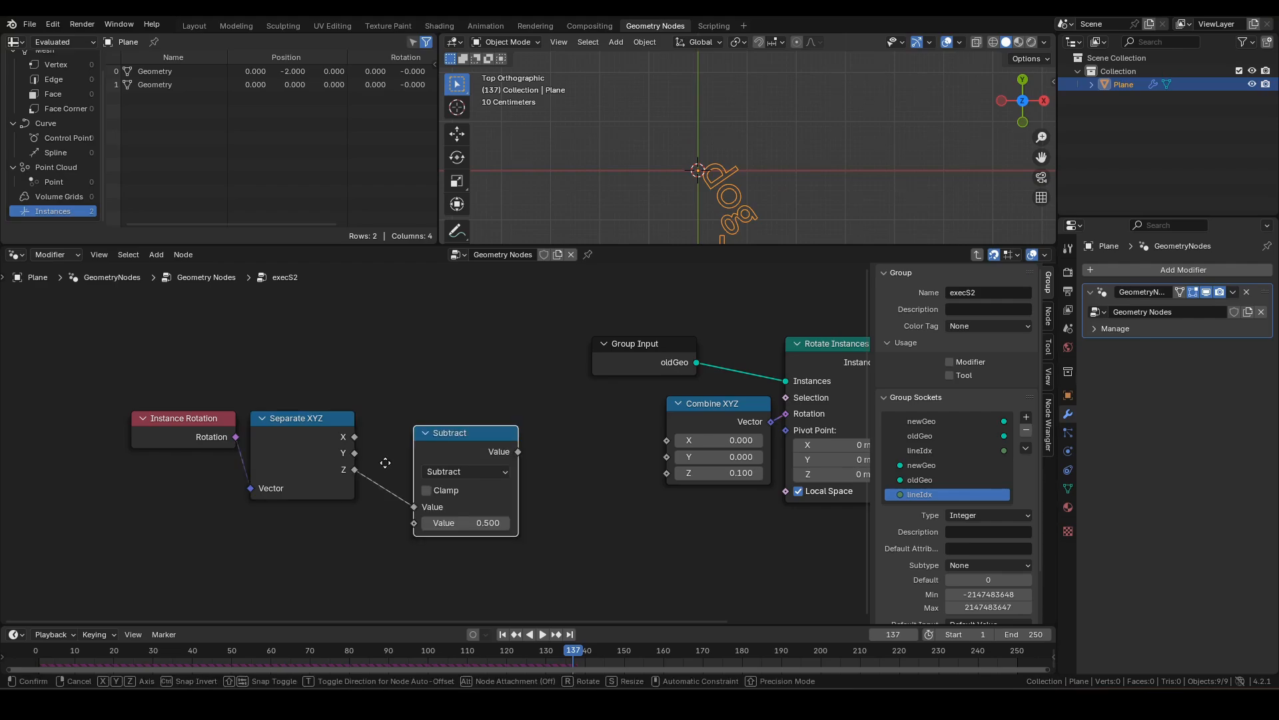
left_click(394, 437)
middle_click_drag(484, 541, 438, 476)
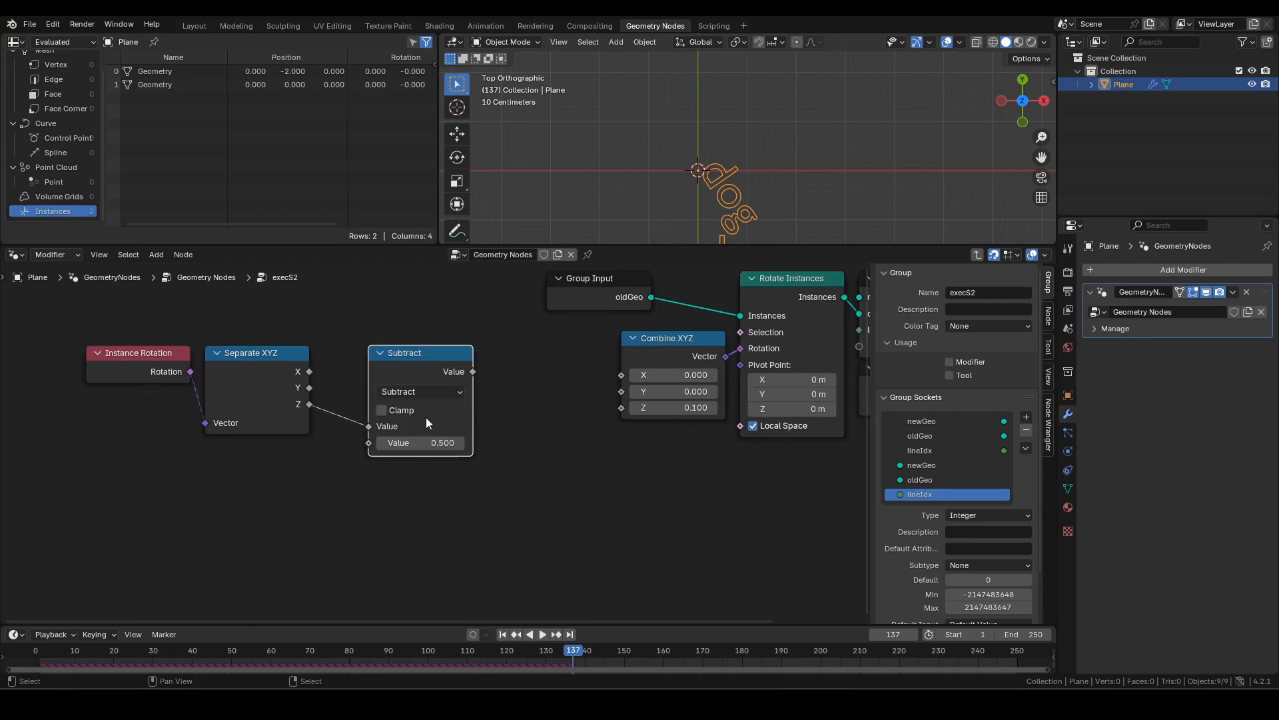
key("alt+s")
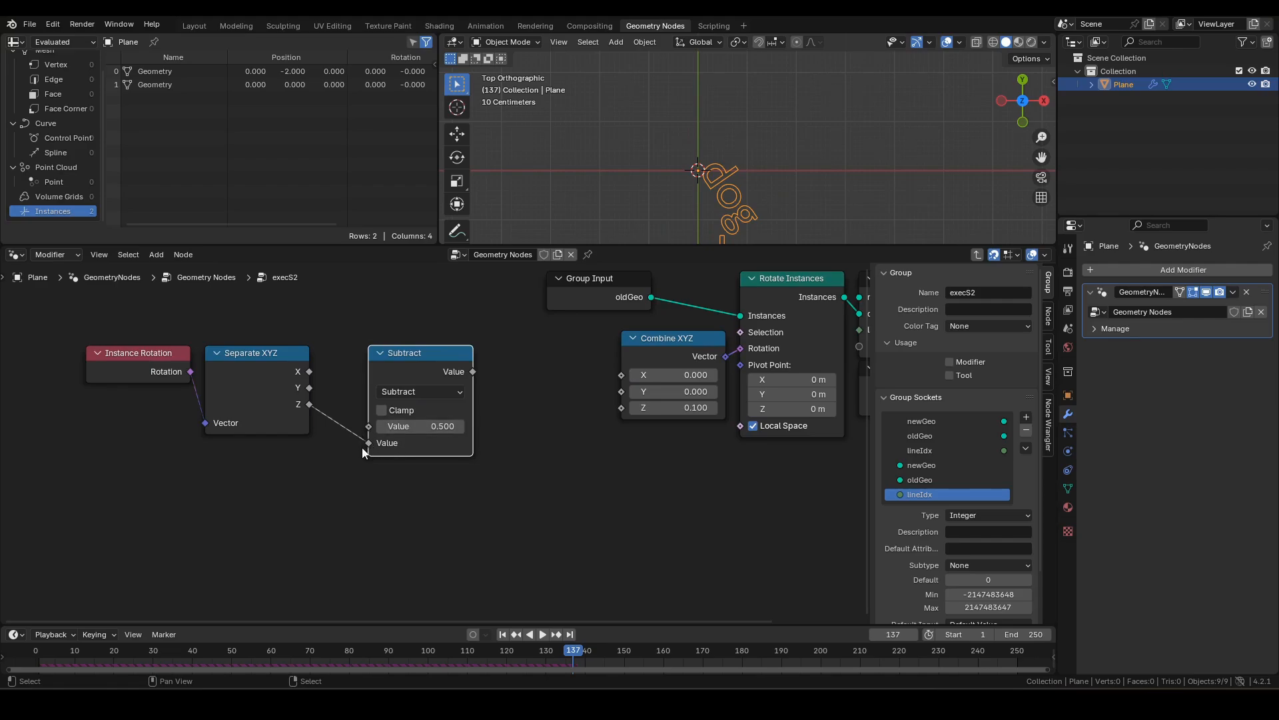
left_click(433, 427)
type("/2")
key("Return")
Add a Minimum math node fed by the Subtract node's result.
left_click_drag(411, 366, 472, 384)
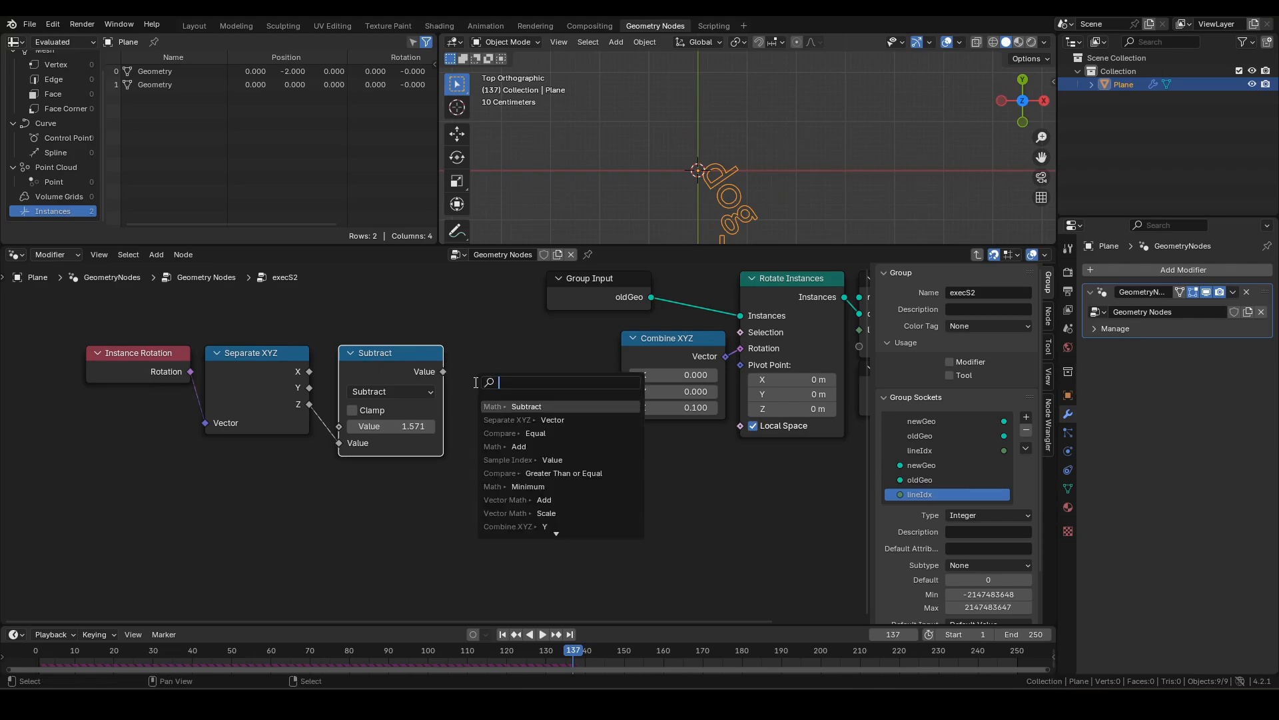
type("min")
key("Return")
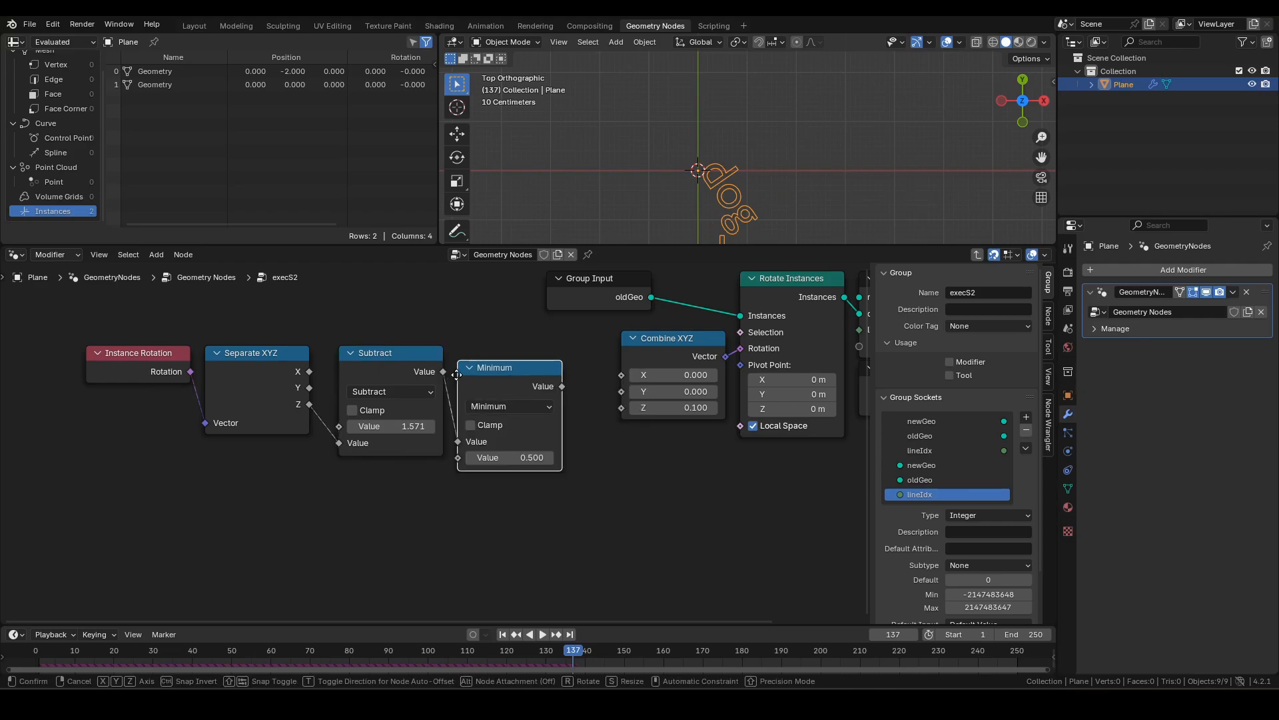
Set the Minimum node's second value to 0.1 and connect its output to the Z input of Combine XYZ.
left_click(458, 351)
left_click_drag(490, 340, 489, 354)
left_click(521, 445)
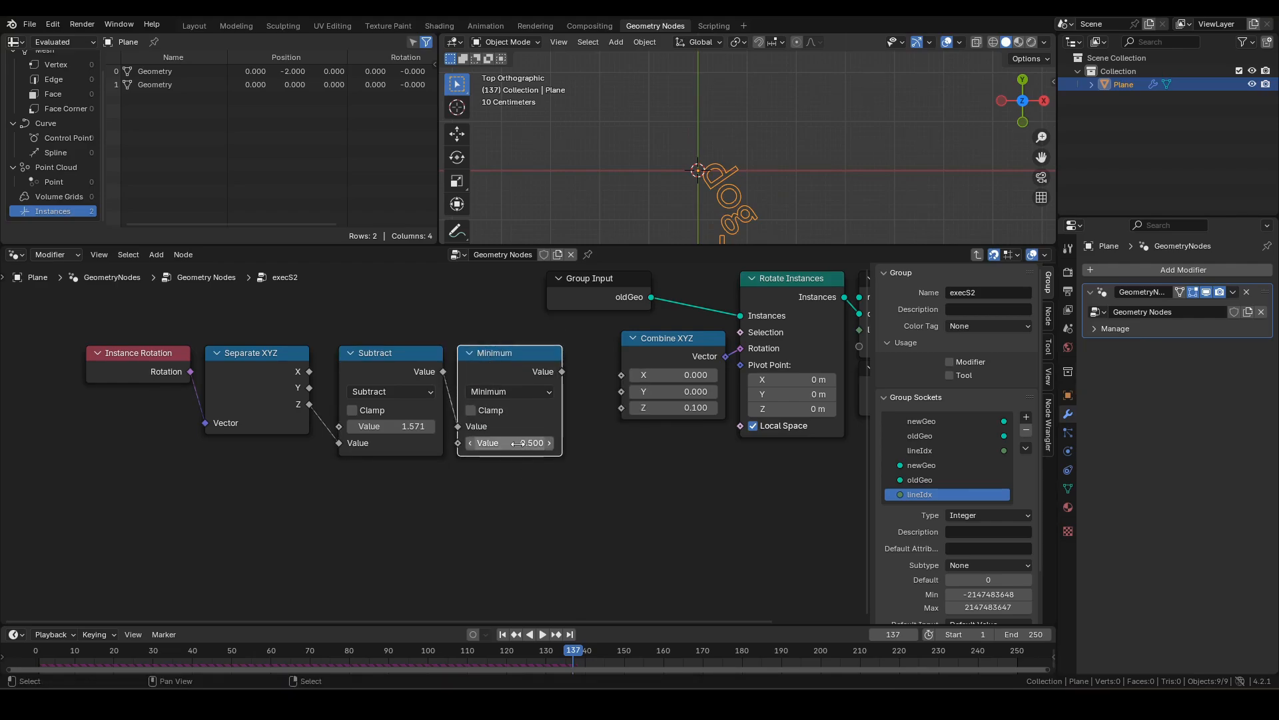
type("0.1")
key("Return")
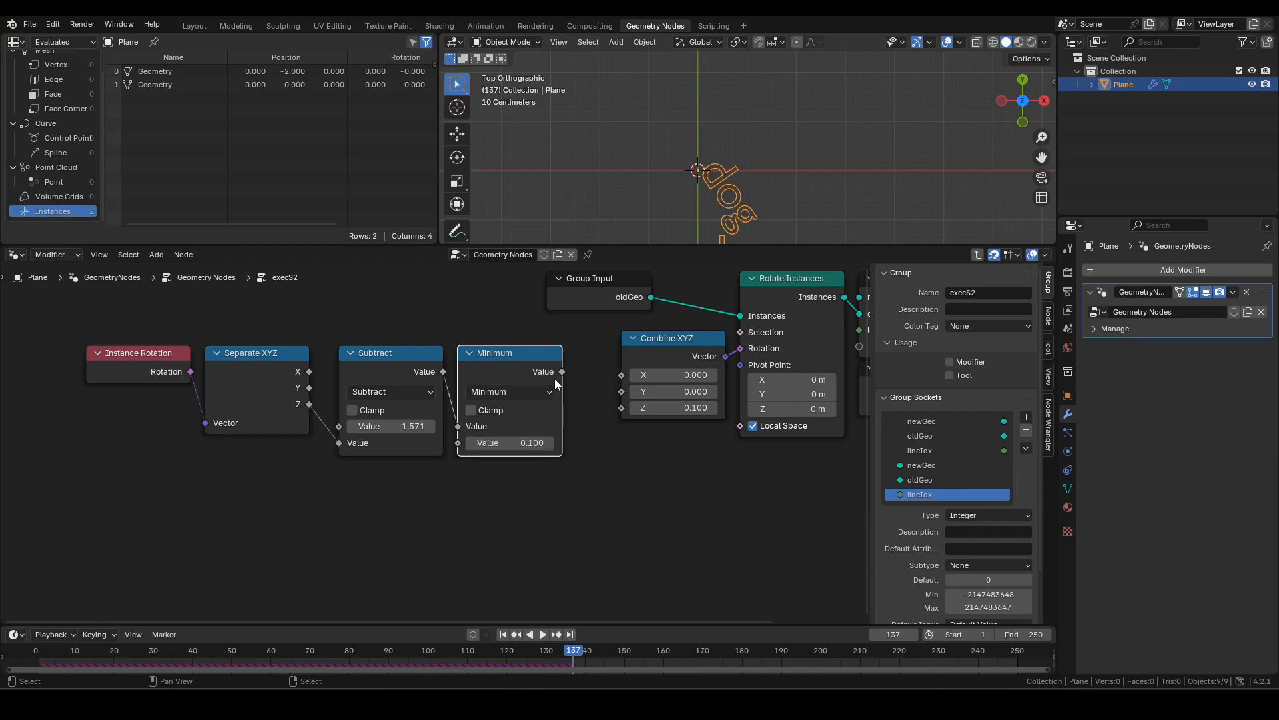
left_click_drag(562, 371, 622, 417)
Play the animation from the first frame to check how the dog text rotates.
left_click(410, 338)
key("shift+Left")
key("space")
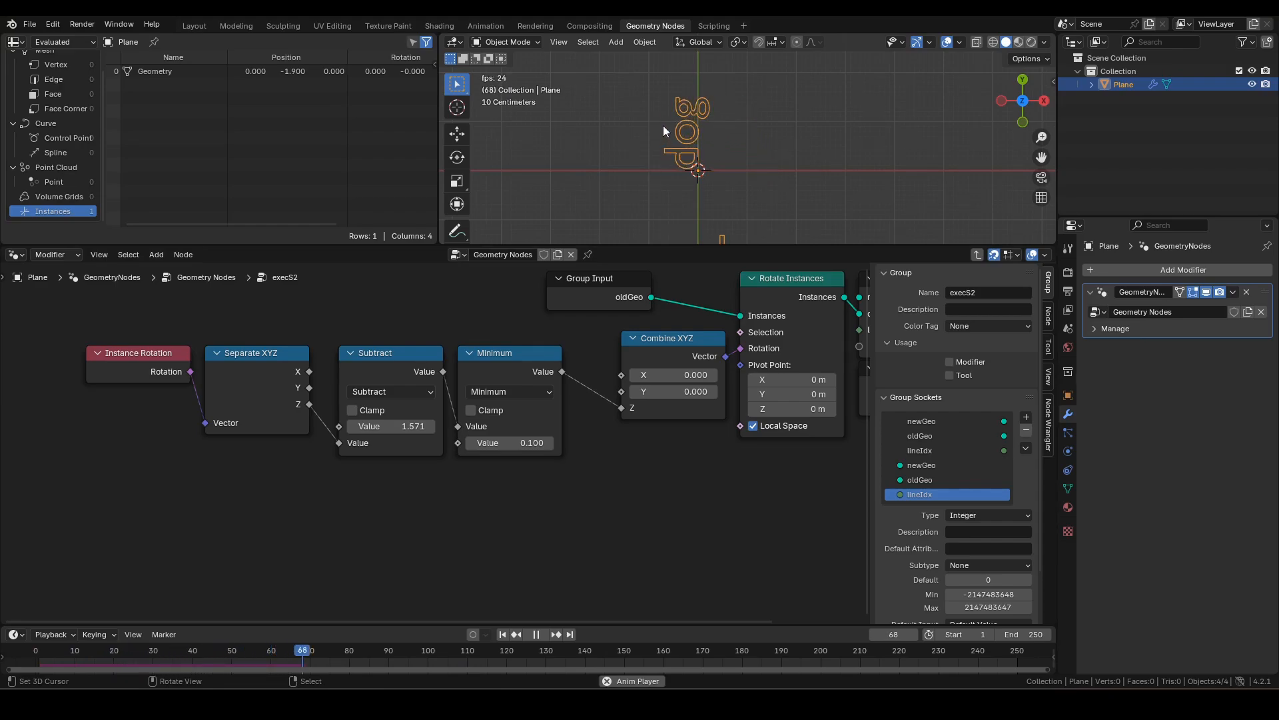
key("space")
Hide the unused sockets of Separate XYZ and Combine XYZ, and line up the rotation nodes beside Combine XYZ.
left_click(285, 378)
left_click(643, 350, "shift")
key("ctrl+h")
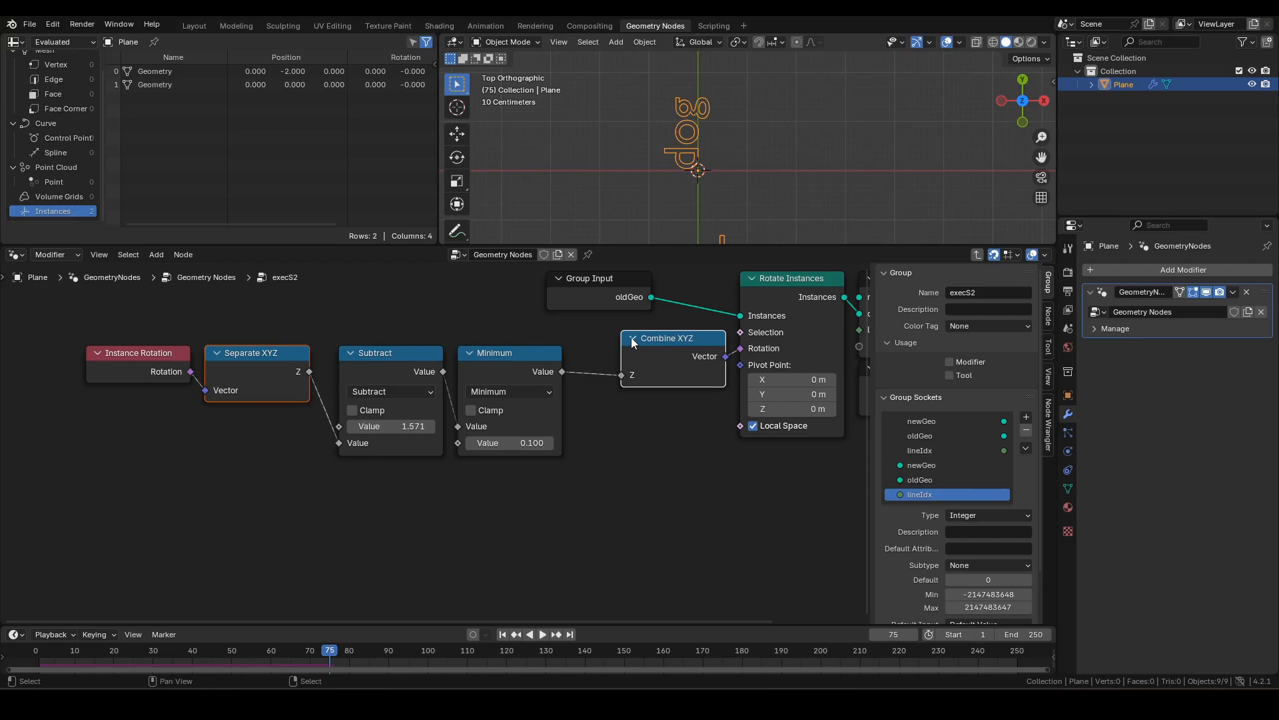
left_click_drag(74, 329, 512, 467)
left_click_drag(523, 362, 567, 348)
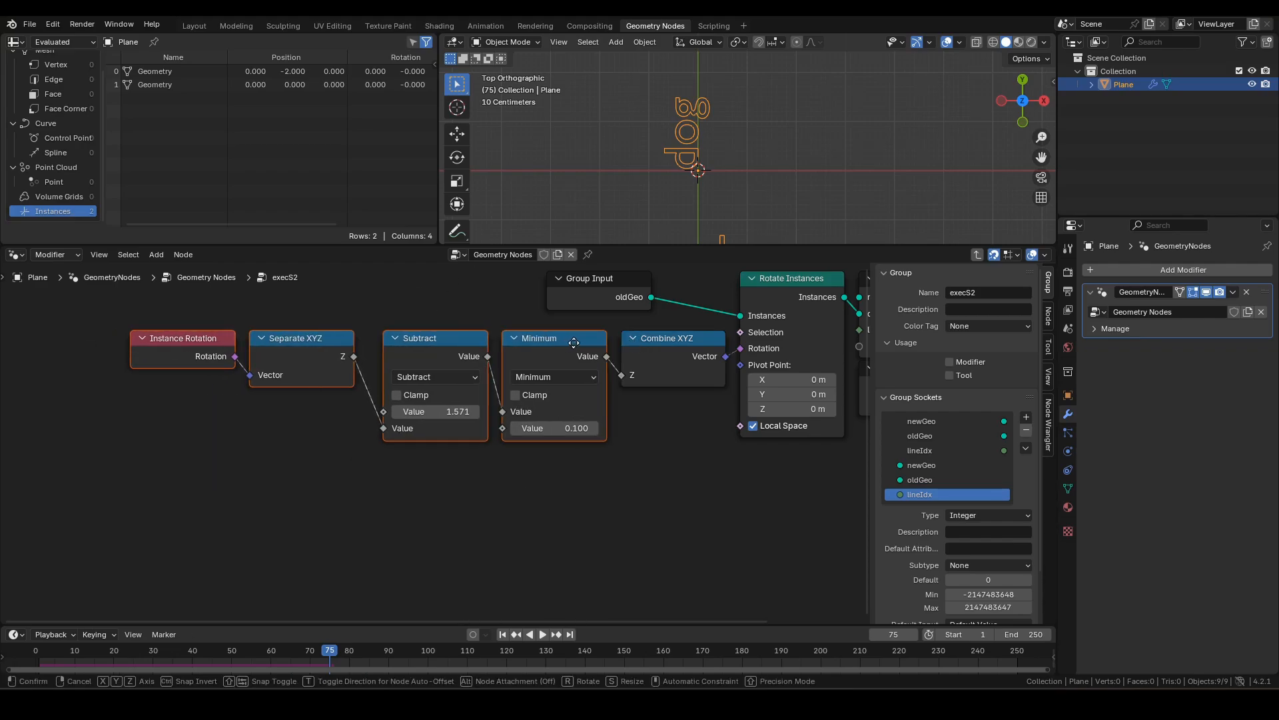
Annotate the length of the rotated dog text and the height of the h in sheep in the maximized 3D viewport.
middle_click_drag(728, 174, 681, 147, "shift")
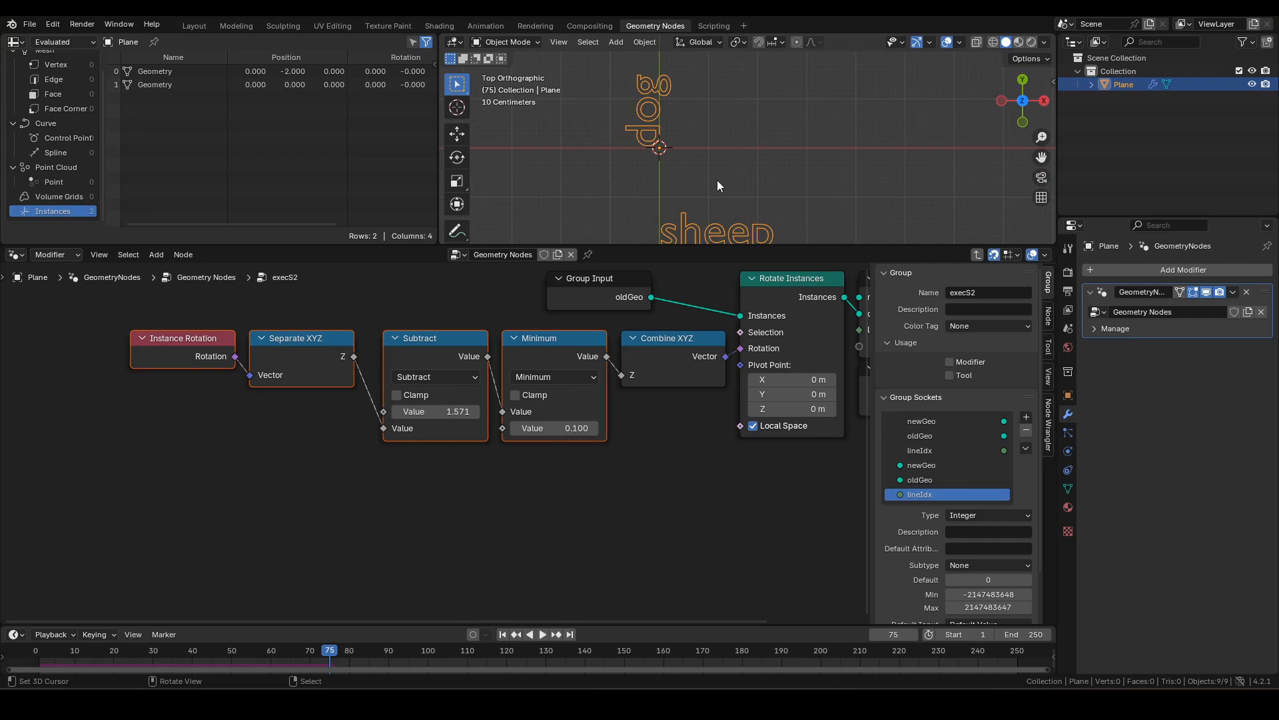
key("ctrl+space")
scroll(673, 322, "down", 4, "shift")
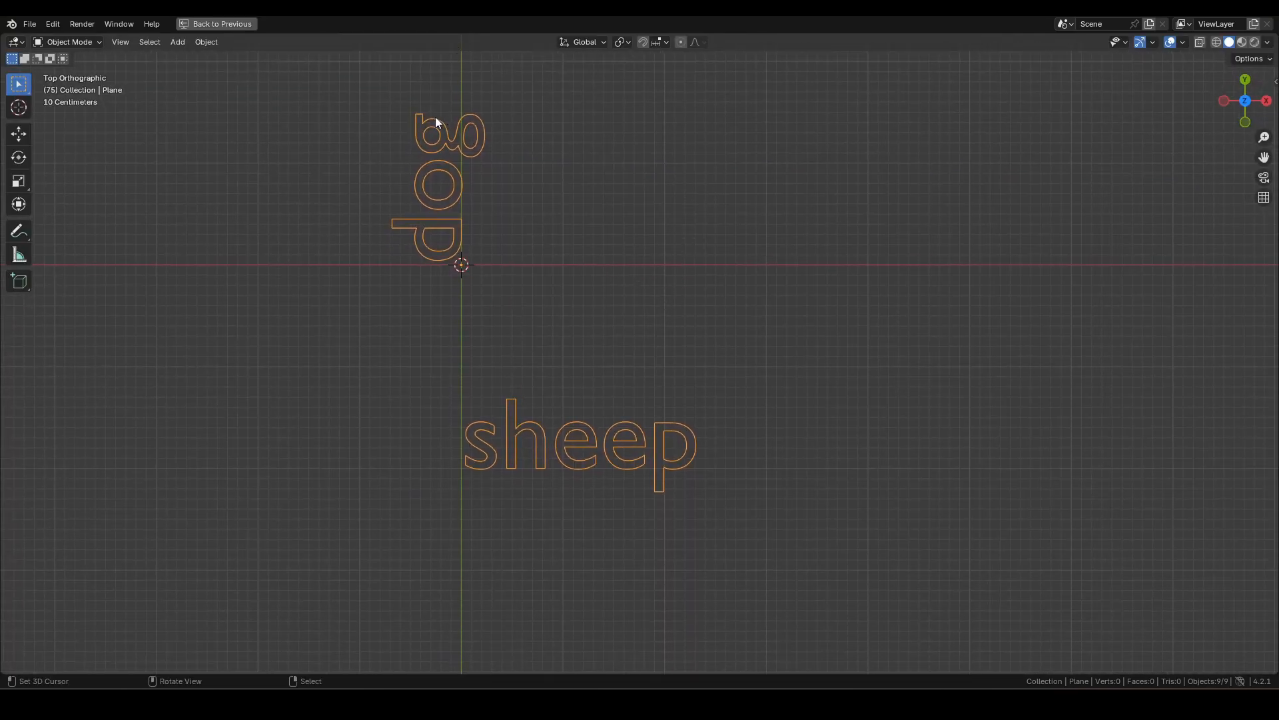
mouse_move(426, 115)
left_mouse_down()
mouse_move(420, 265)
mouse_move(465, 235)
left_mouse_up()
left_click_drag(511, 468, 527, 393)
left_click_drag(507, 455, 525, 454)
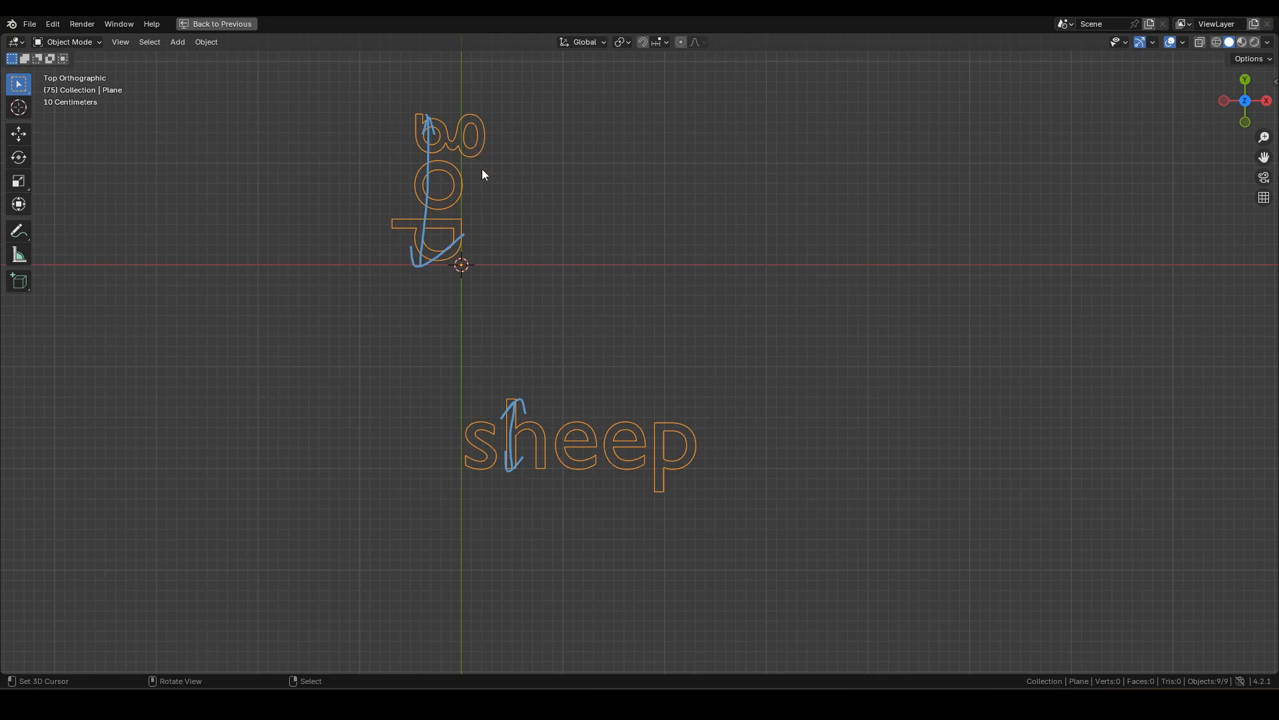
Scrub the animation back to frame 21 and examine the dog and sheep text in the viewport.
key("ctrl+space")
key("space")
left_click_drag(330, 655, 118, 659)
key("space")
middle_click_drag(789, 134, 782, 186, "shift")
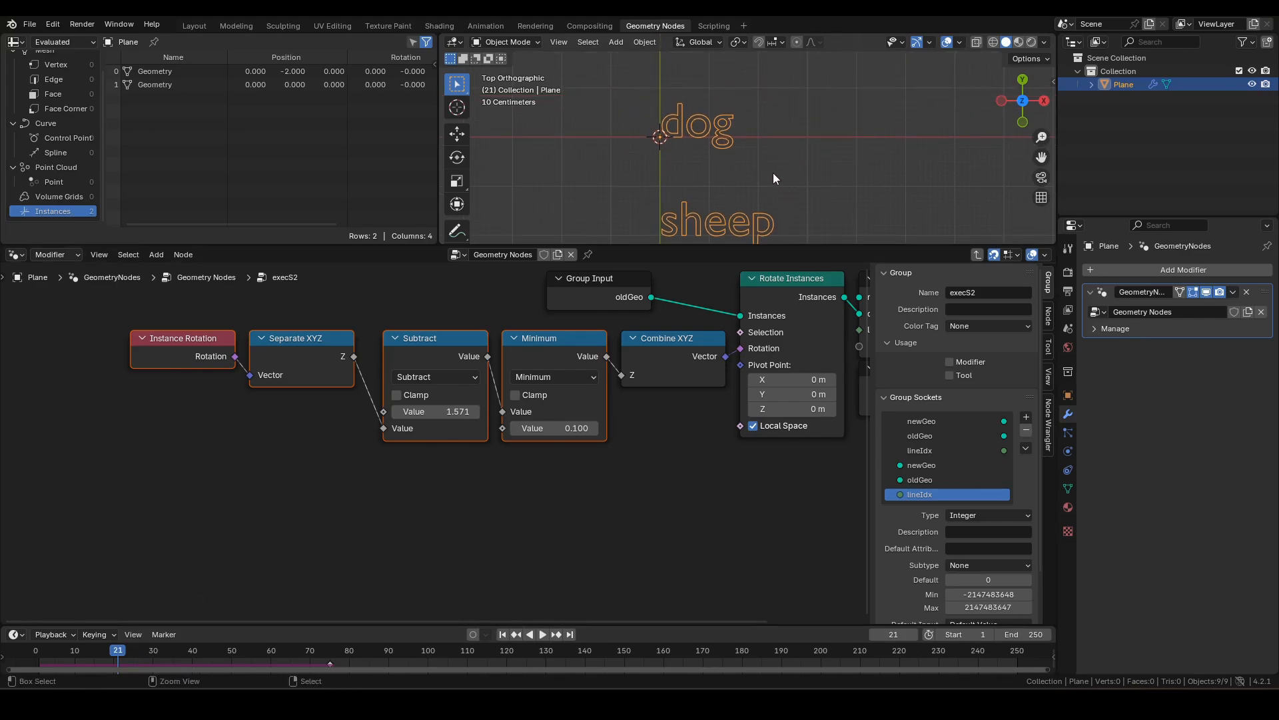
key("ctrl+space")
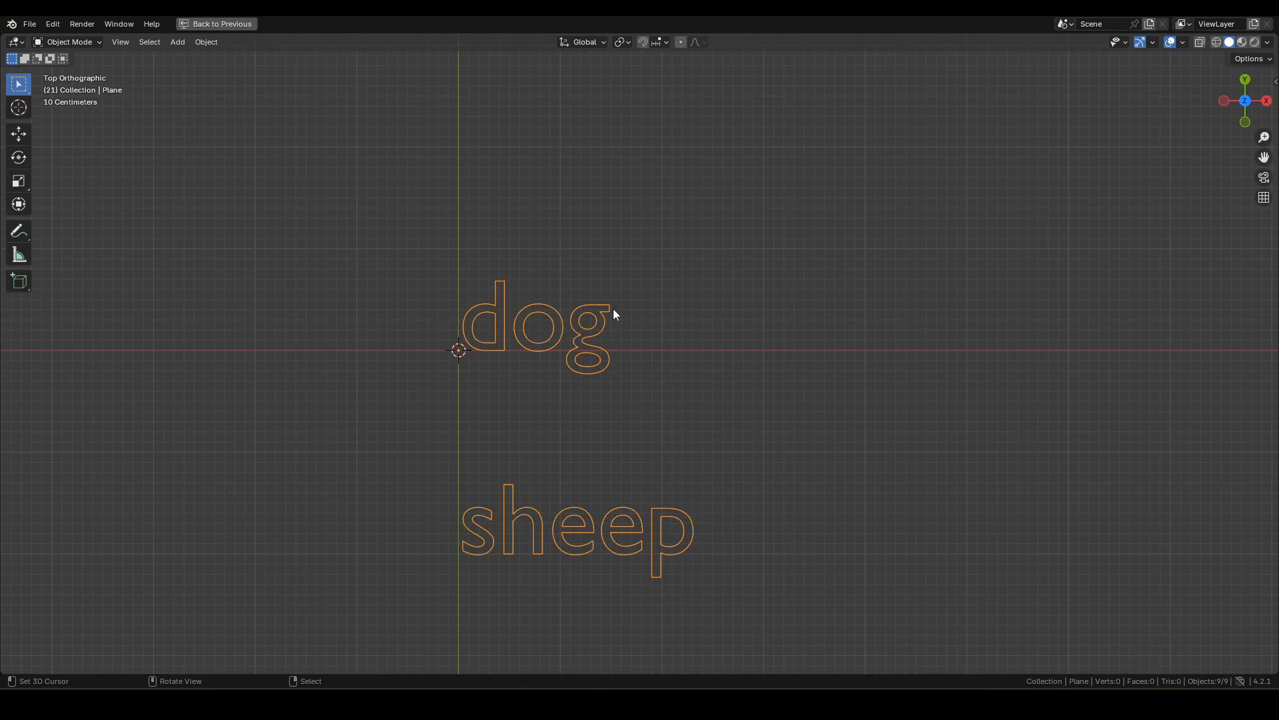
key("ctrl+space")
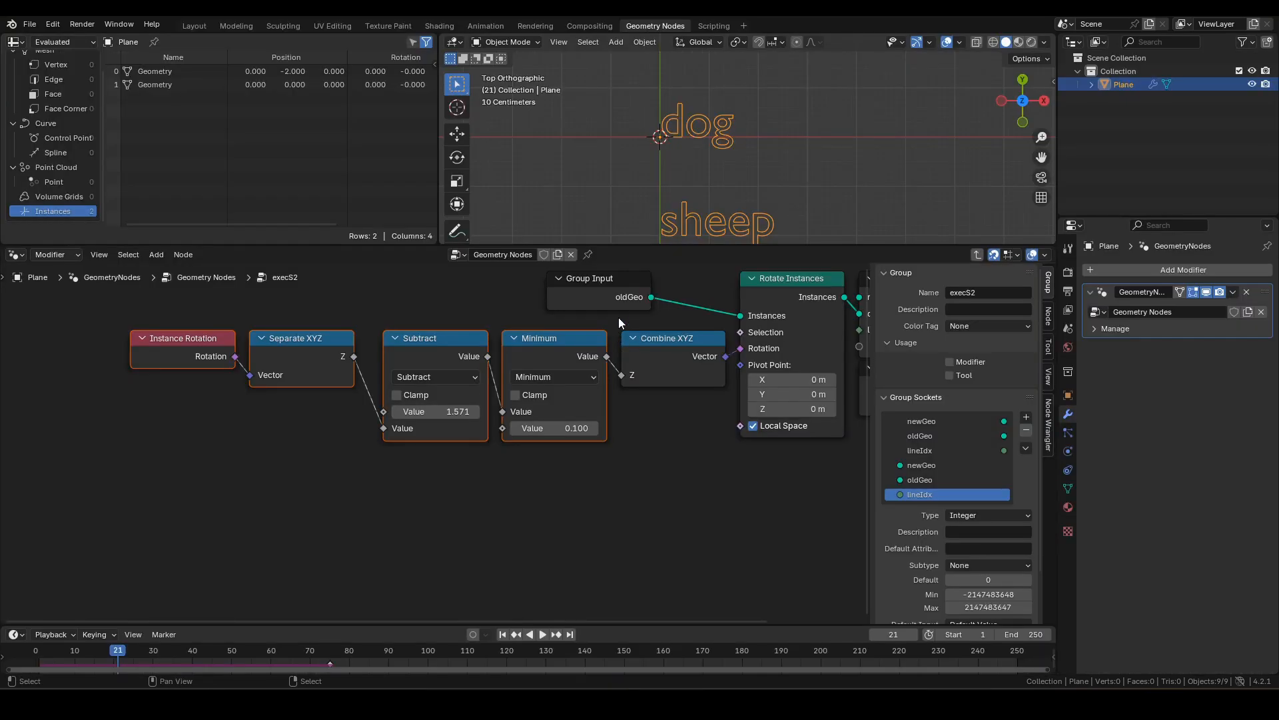
Open the execS1 node group and shift Translate Instances and Group Output along X to make room before them.
key("Tab")
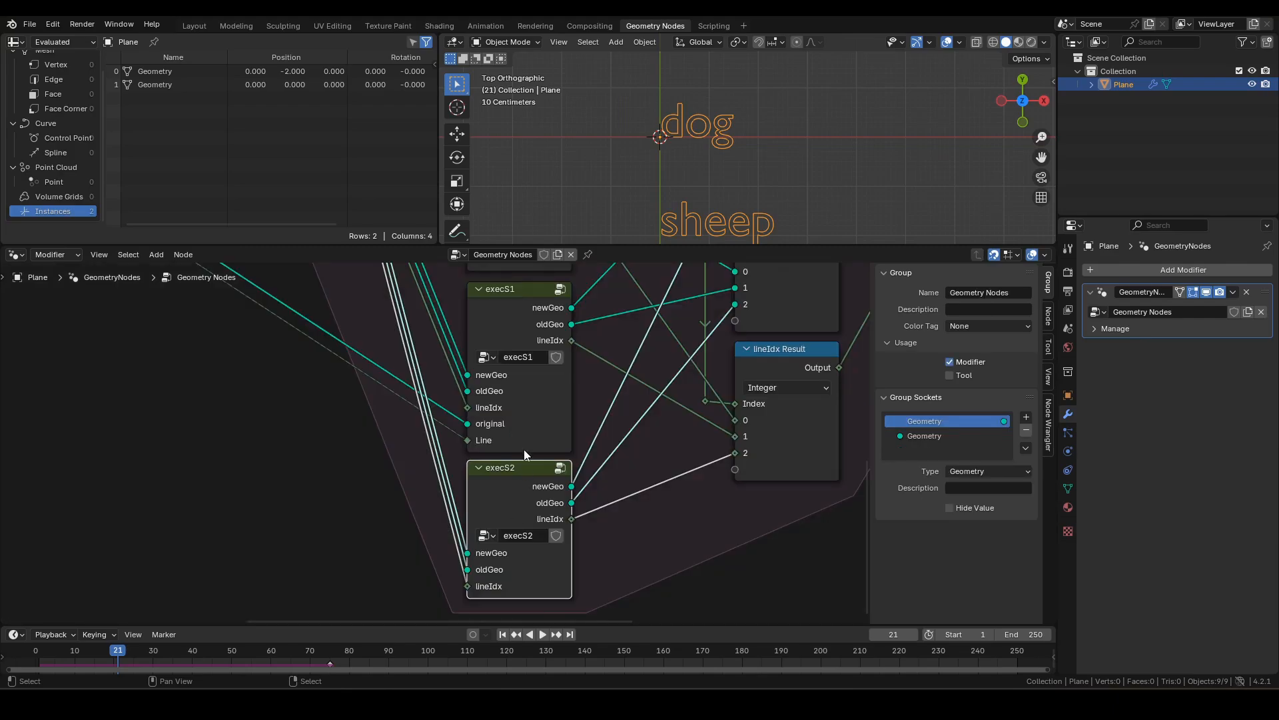
left_click(512, 311)
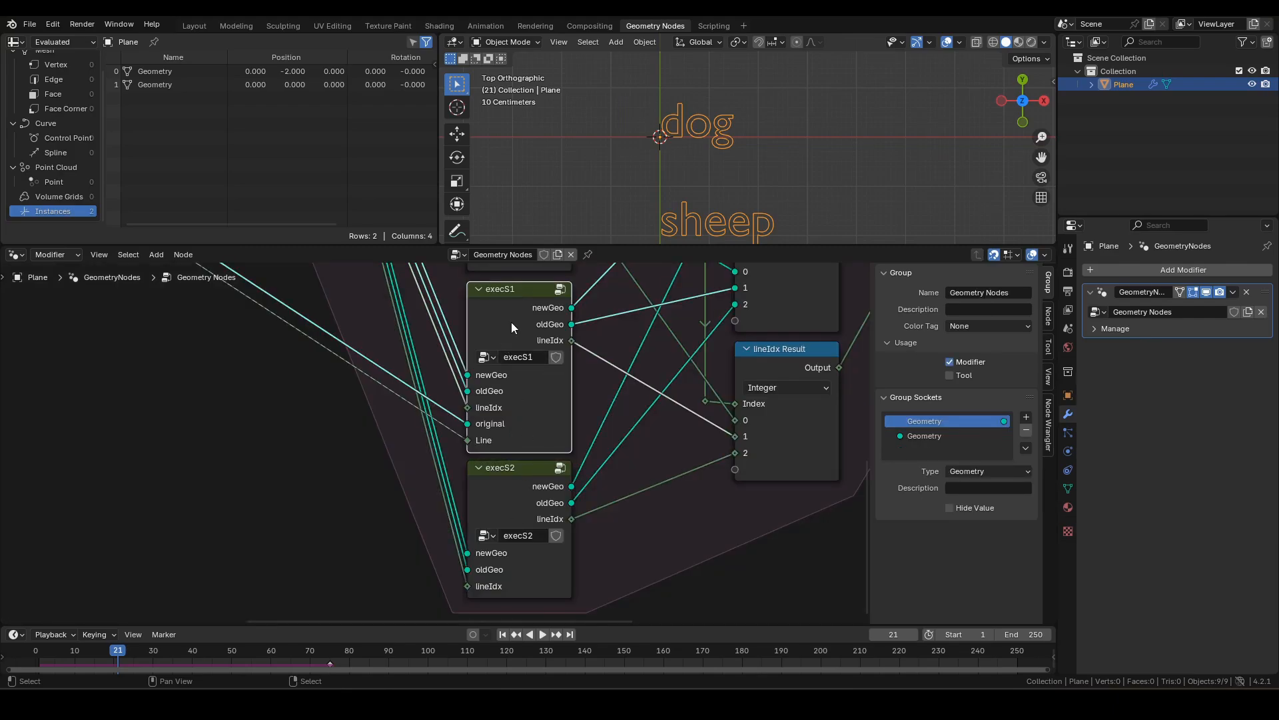
key("Tab")
middle_click_drag(629, 494, 351, 511)
left_click_drag(723, 590, 418, 366)
key("g")
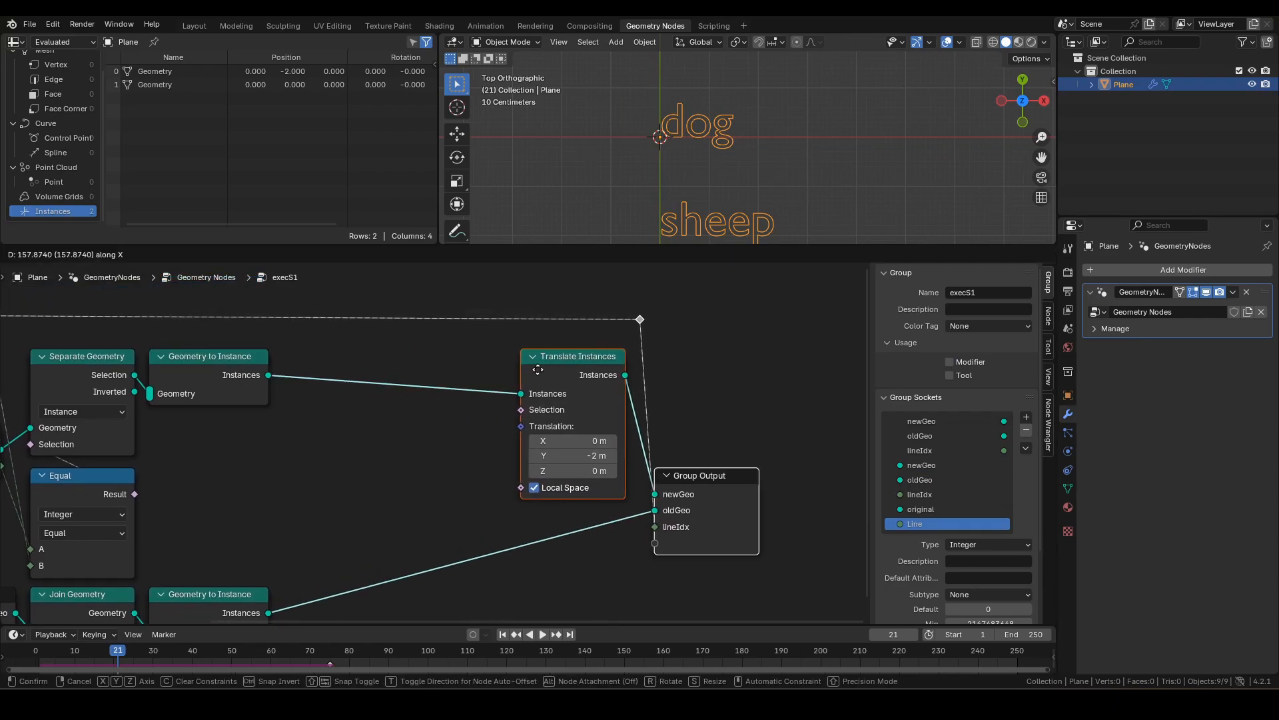
left_click(716, 360)
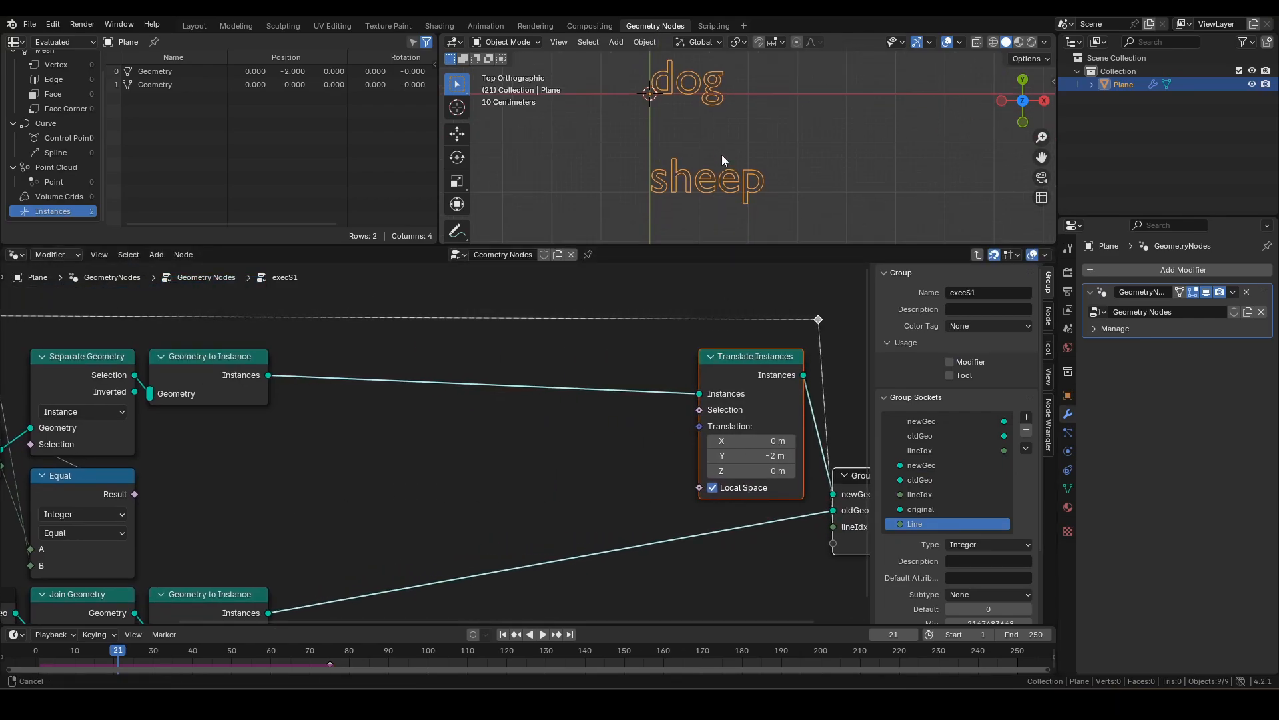
Annotate the sheep text with a height arrow on the h, a baseline and a crossed-out circle over the p's descender.
key("ctrl+space")
scroll(557, 295, "up", 2)
middle_click_drag(497, 321, 513, 364, "shift")
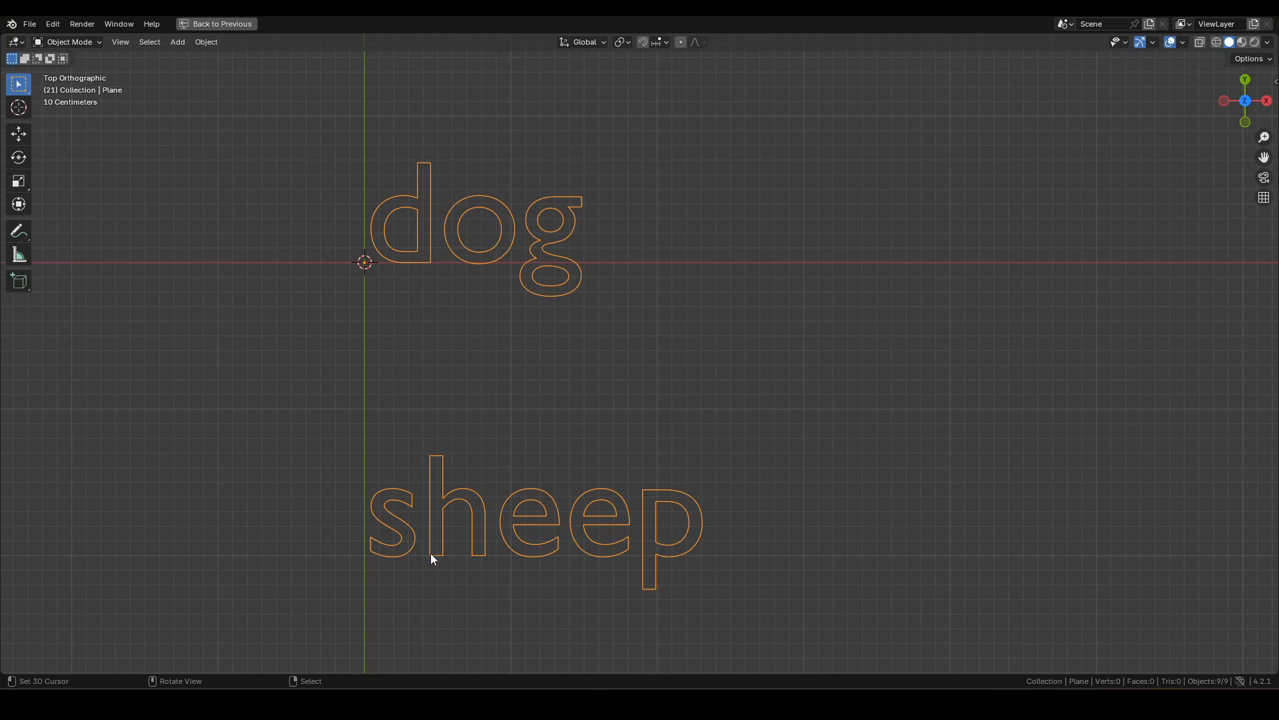
mouse_move(437, 551)
left_mouse_down()
mouse_move(445, 448)
mouse_move(431, 467)
mouse_move(458, 456)
left_mouse_up()
mouse_move(433, 535)
left_mouse_down()
mouse_move(447, 544)
mouse_move(434, 545)
left_mouse_up()
mouse_move(661, 594)
left_mouse_down()
mouse_move(626, 571)
mouse_move(671, 582)
mouse_move(604, 598)
left_mouse_up()
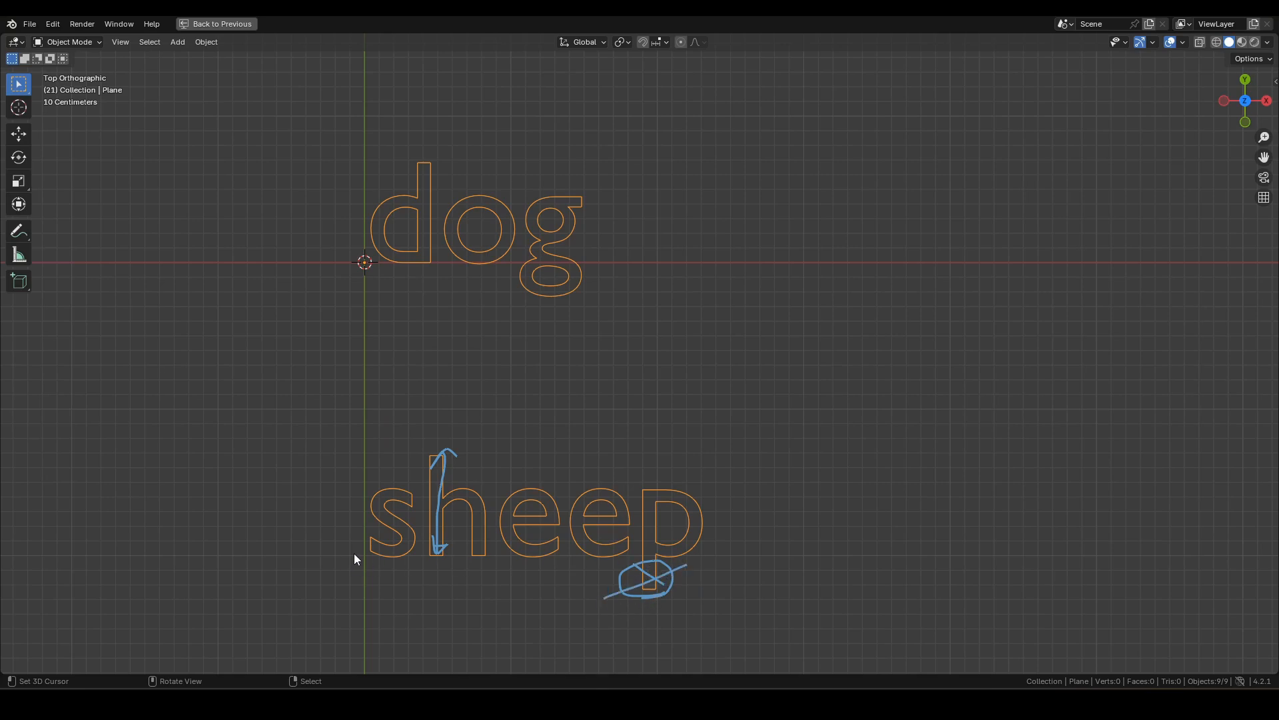
mouse_move(354, 553)
left_mouse_down("shift")
mouse_move(726, 559)
mouse_move(715, 558)
left_mouse_up("shift")
left_click_drag(633, 567, 694, 595)
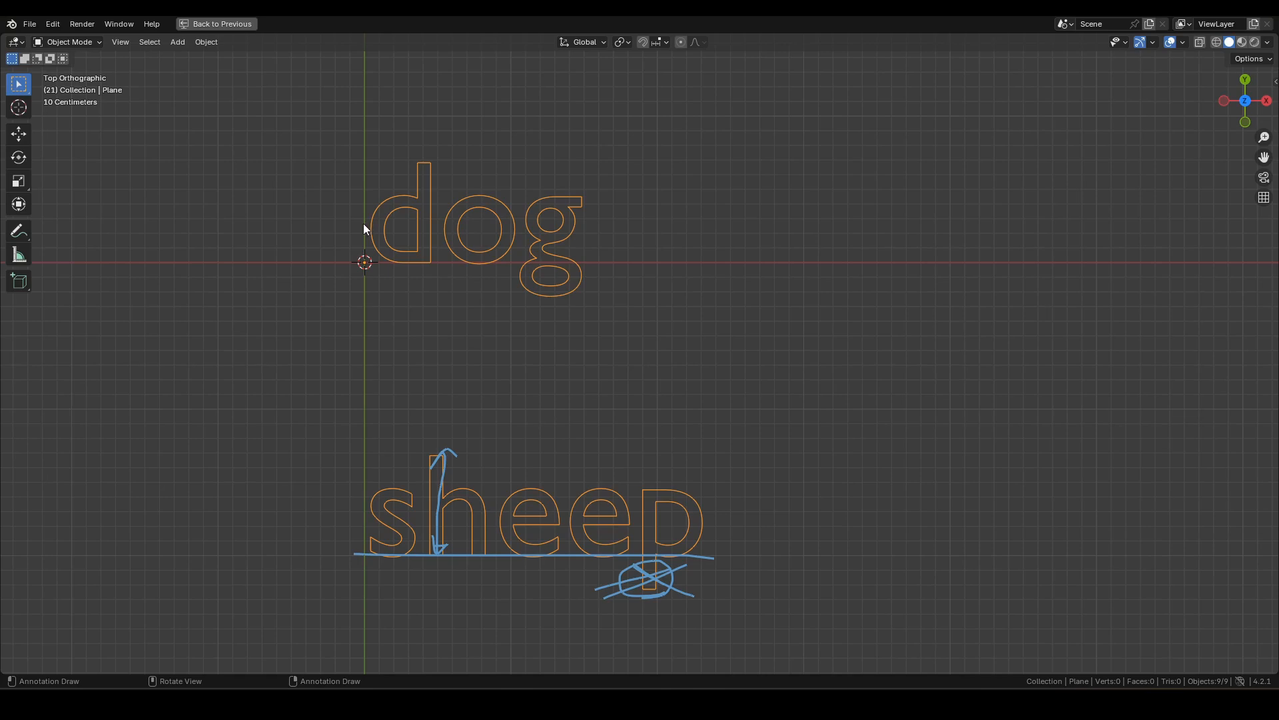
Annotate the dog text with a rightward arrow, a curved arrow towards sheep, a box before it and a double-headed width arrow above.
mouse_move(363, 224)
left_mouse_down()
mouse_move(597, 223)
mouse_move(587, 229)
left_mouse_up()
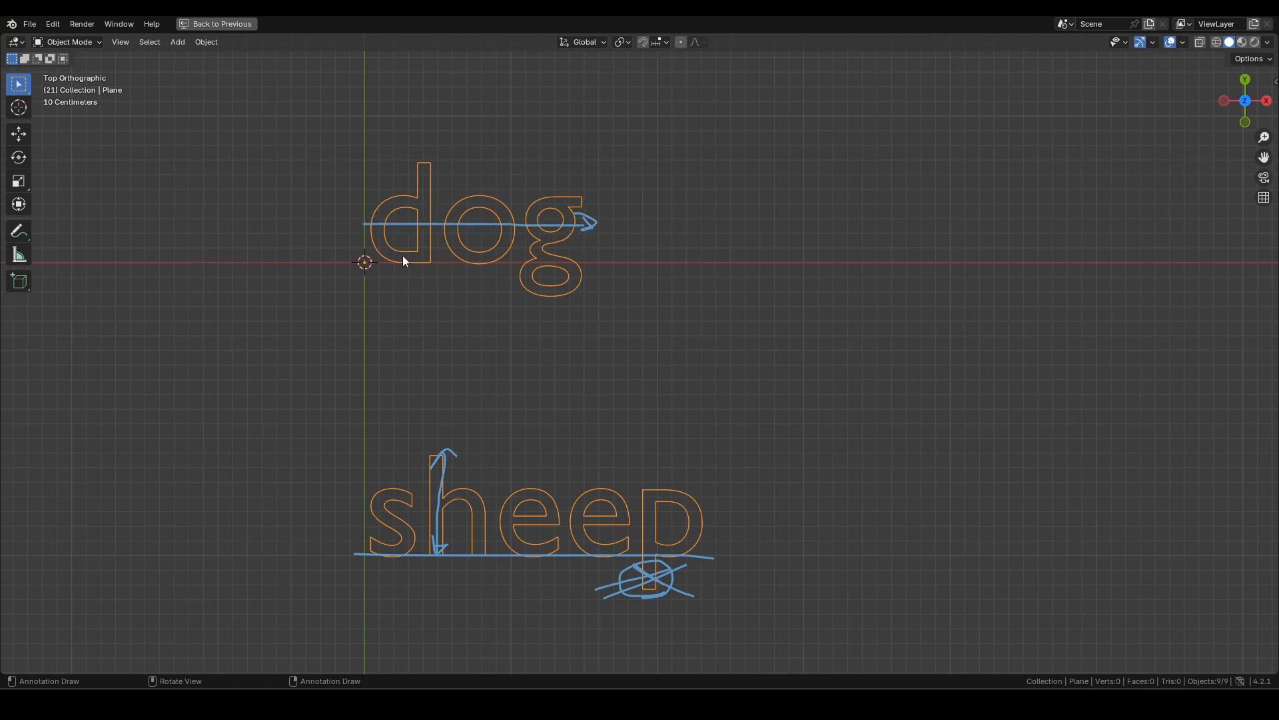
mouse_move(466, 247)
left_mouse_down()
mouse_move(500, 292)
mouse_move(450, 408)
mouse_move(471, 404)
left_mouse_up()
mouse_move(365, 165)
left_mouse_down()
mouse_move(295, 164)
mouse_move(291, 251)
mouse_move(365, 258)
mouse_move(373, 162)
left_mouse_up()
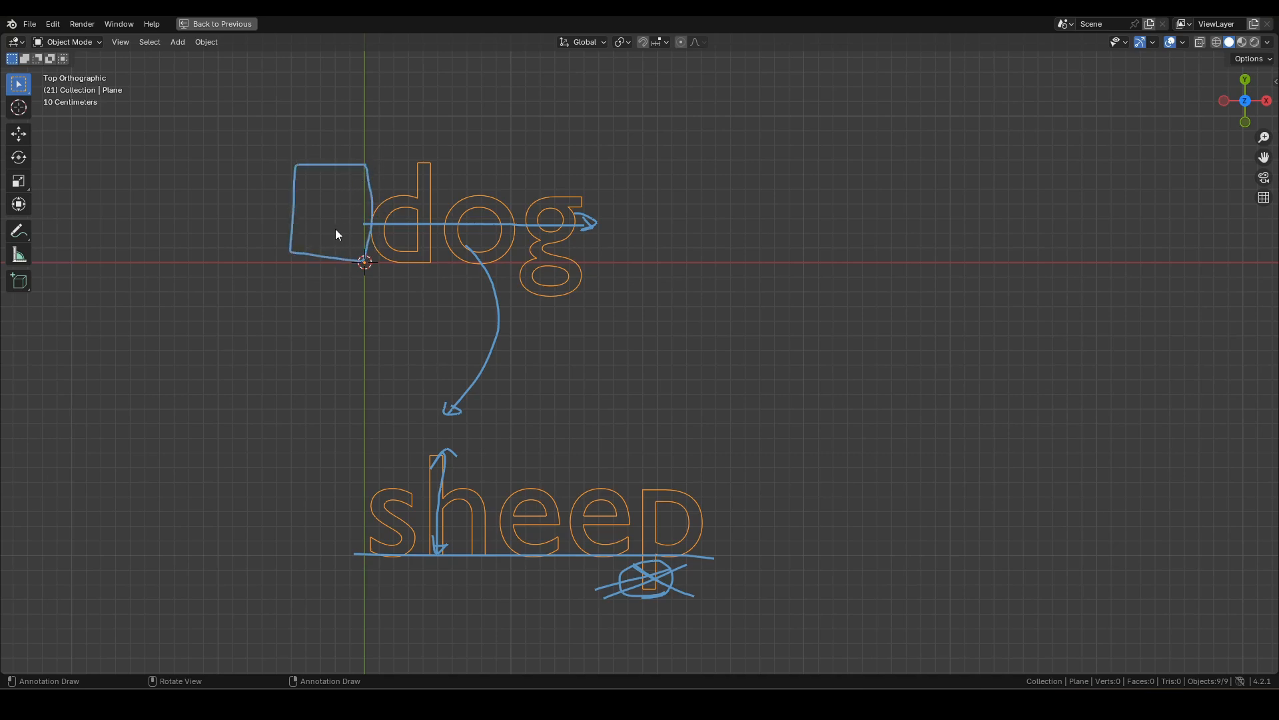
mouse_move(345, 232)
left_mouse_down()
mouse_move(321, 240)
mouse_move(358, 226)
mouse_move(352, 208)
mouse_move(296, 198)
left_mouse_up()
mouse_move(293, 138)
left_mouse_down()
mouse_move(590, 138)
mouse_move(565, 153)
left_mouse_up()
left_click_drag(277, 133, 293, 143)
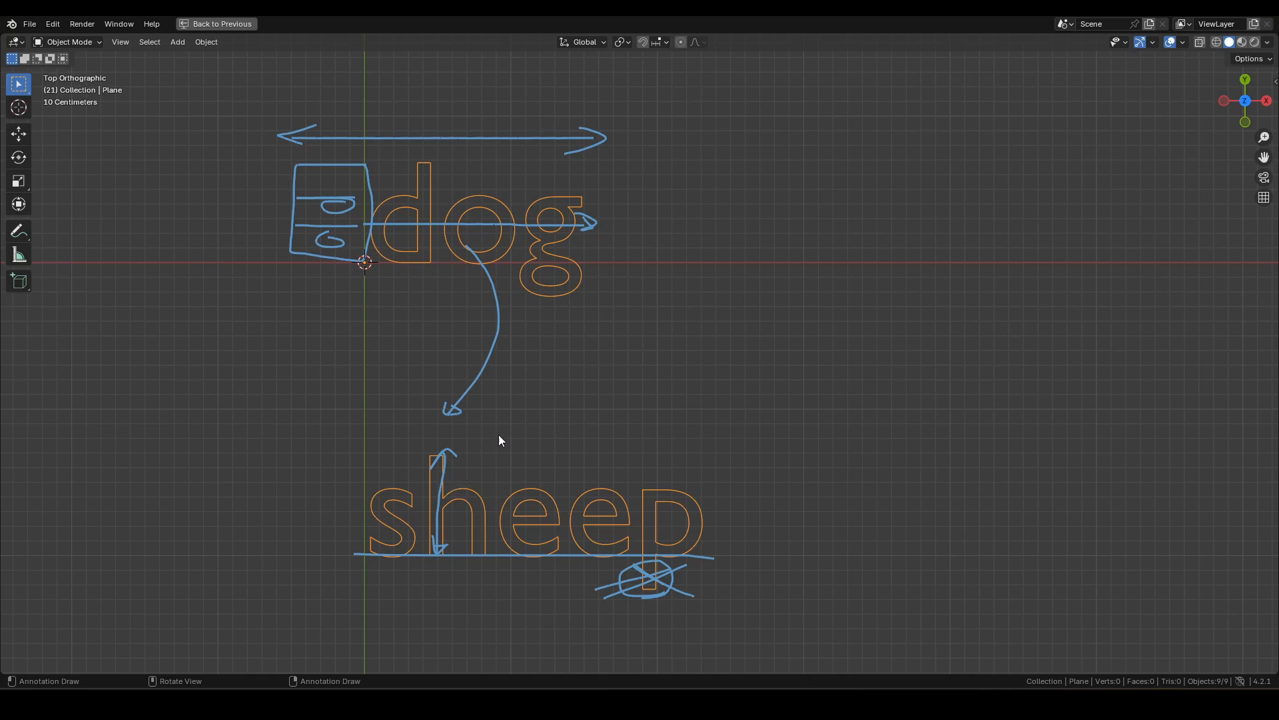
Add a Realize Instances node fed by the Geometry to Instance output that leads to Translate Instances.
key("ctrl+space")
scroll(709, 121, "up", 3)
middle_click_drag(612, 144, 674, 136, "shift")
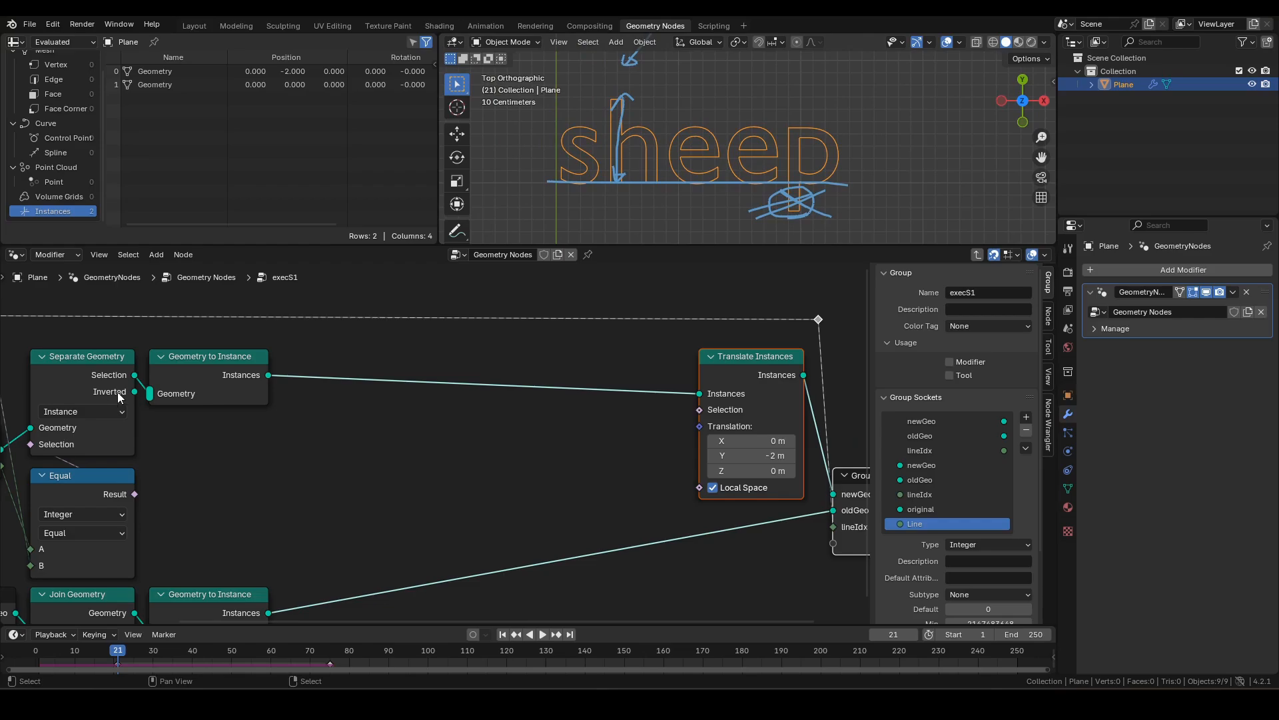
left_click_drag(269, 374, 299, 413)
type("rea")
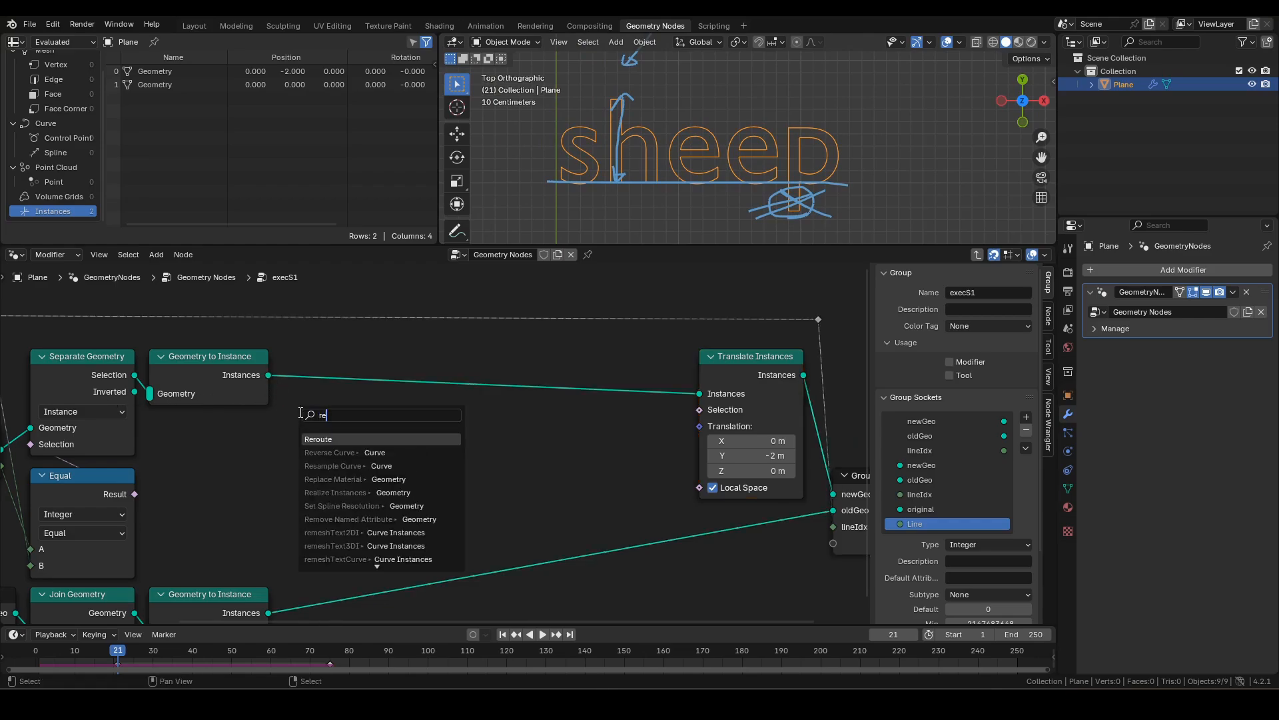
left_click(323, 437)
left_click(307, 449)
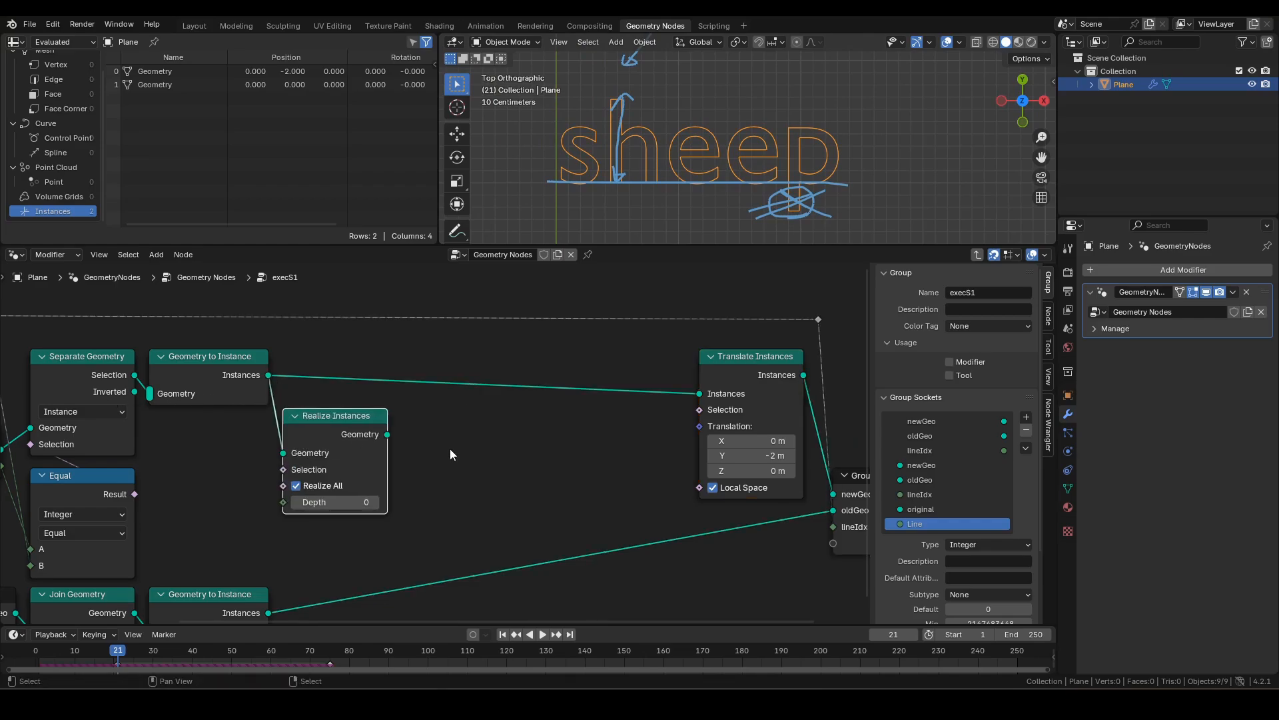
Add a Bounding Box node fed by the Realize Instances geometry in the newGeo branch.
middle_click_drag(472, 461, 406, 449)
left_click_drag(320, 423, 365, 451)
type("bou")
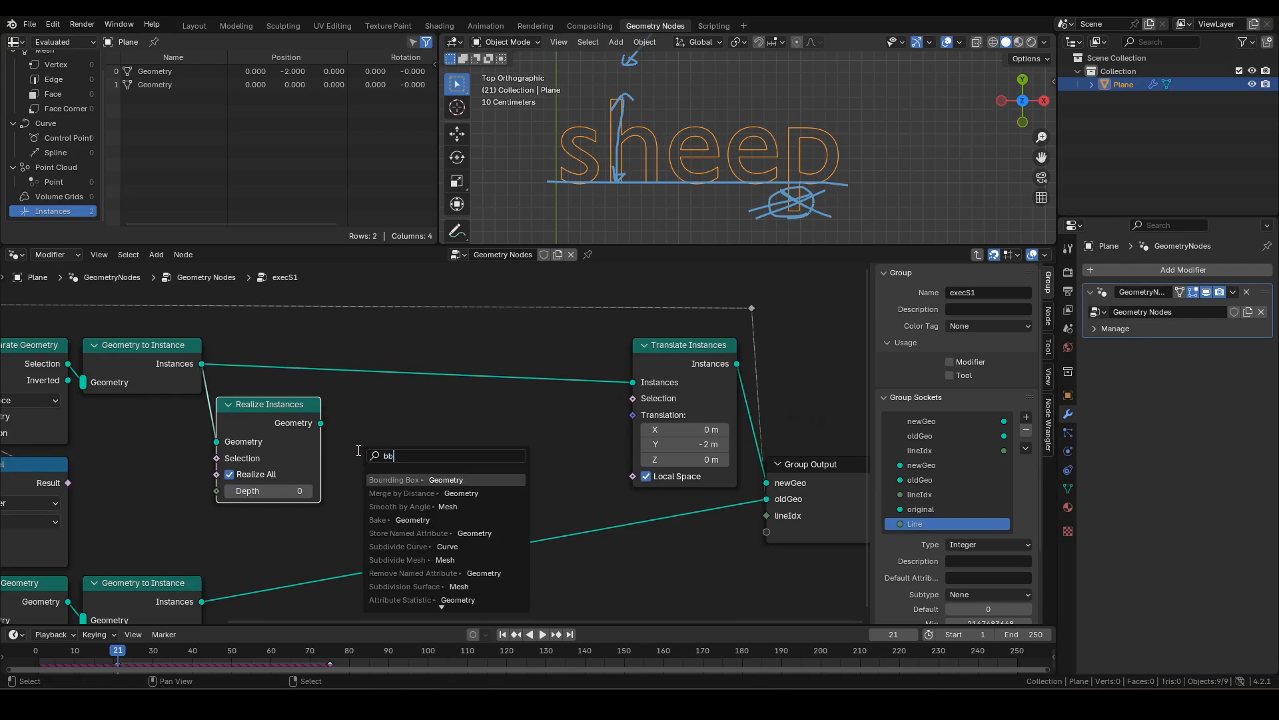
key("Return")
left_click(375, 457)
Move Translate Instances and Group Output further along X, away from the Bounding Box node.
middle_click_drag(374, 456, 164, 452)
left_click_drag(345, 285, 609, 546)
key("g")
key("x")
left_click(725, 489)
middle_click_drag(396, 476, 554, 465)
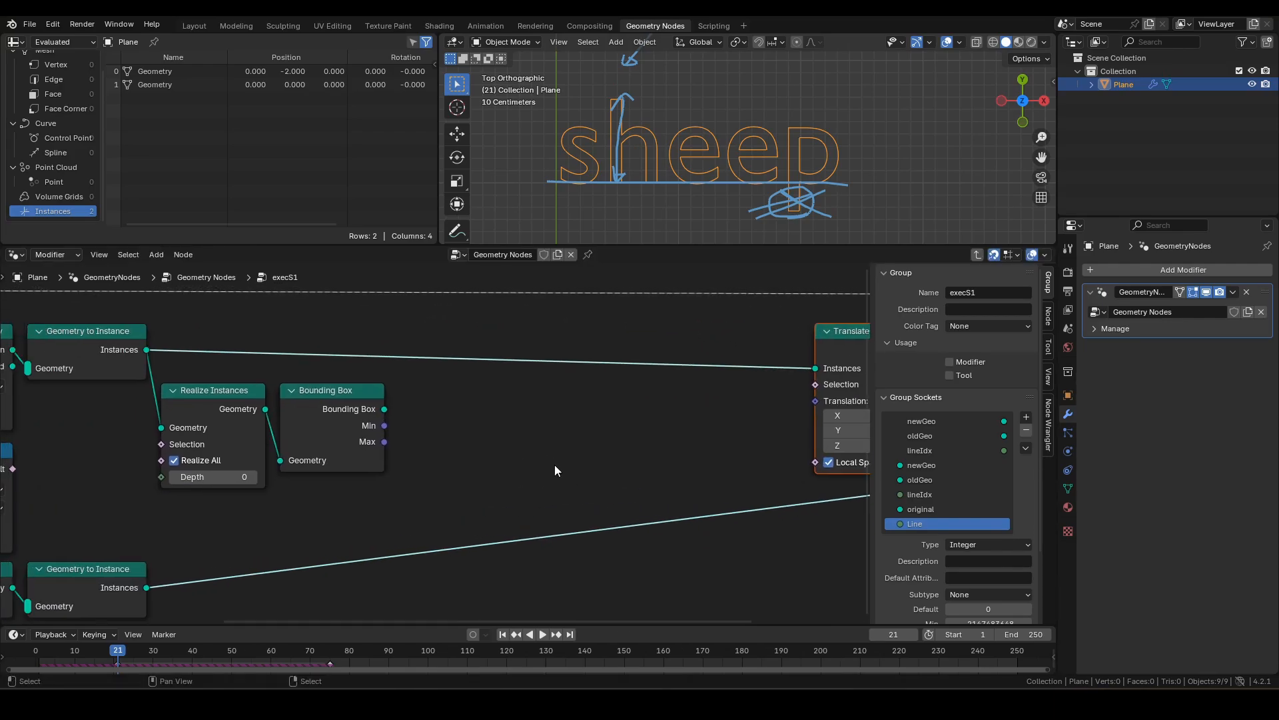
Add a Separate XYZ node connected to the Bounding Box's Max output.
scroll(427, 441, "up", 1)
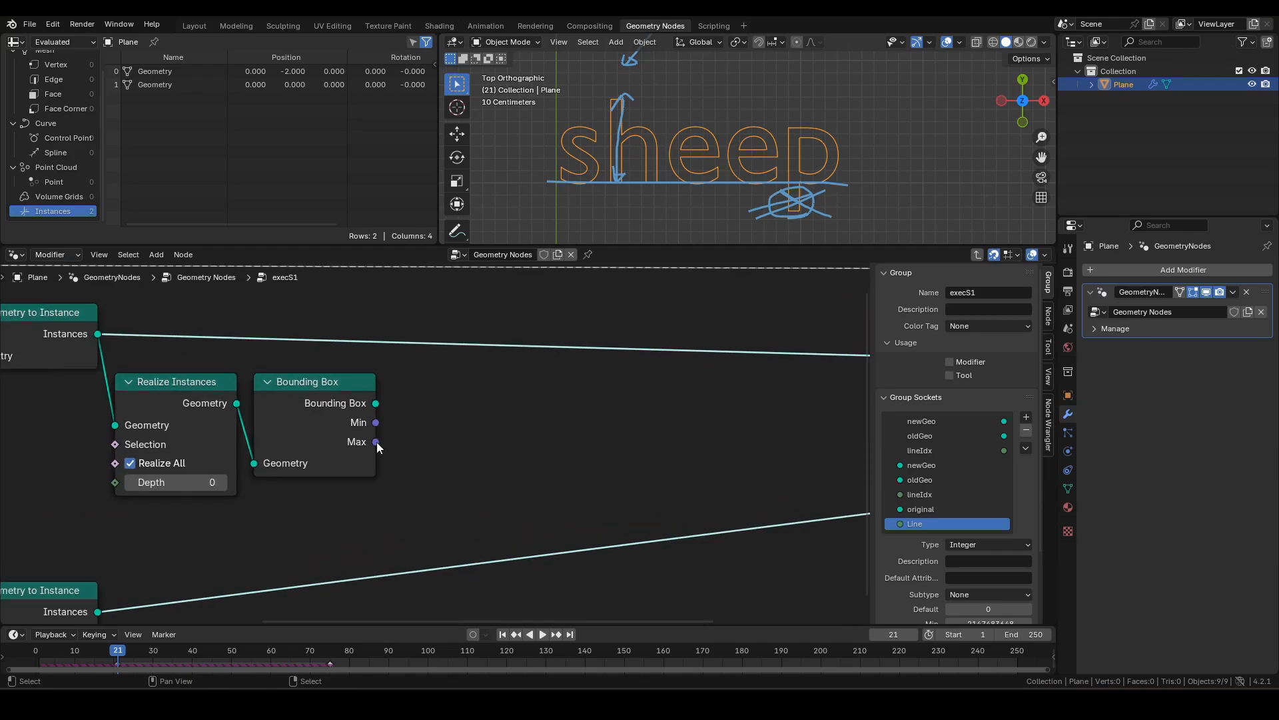
left_click_drag(376, 441, 581, 410)
type("sx")
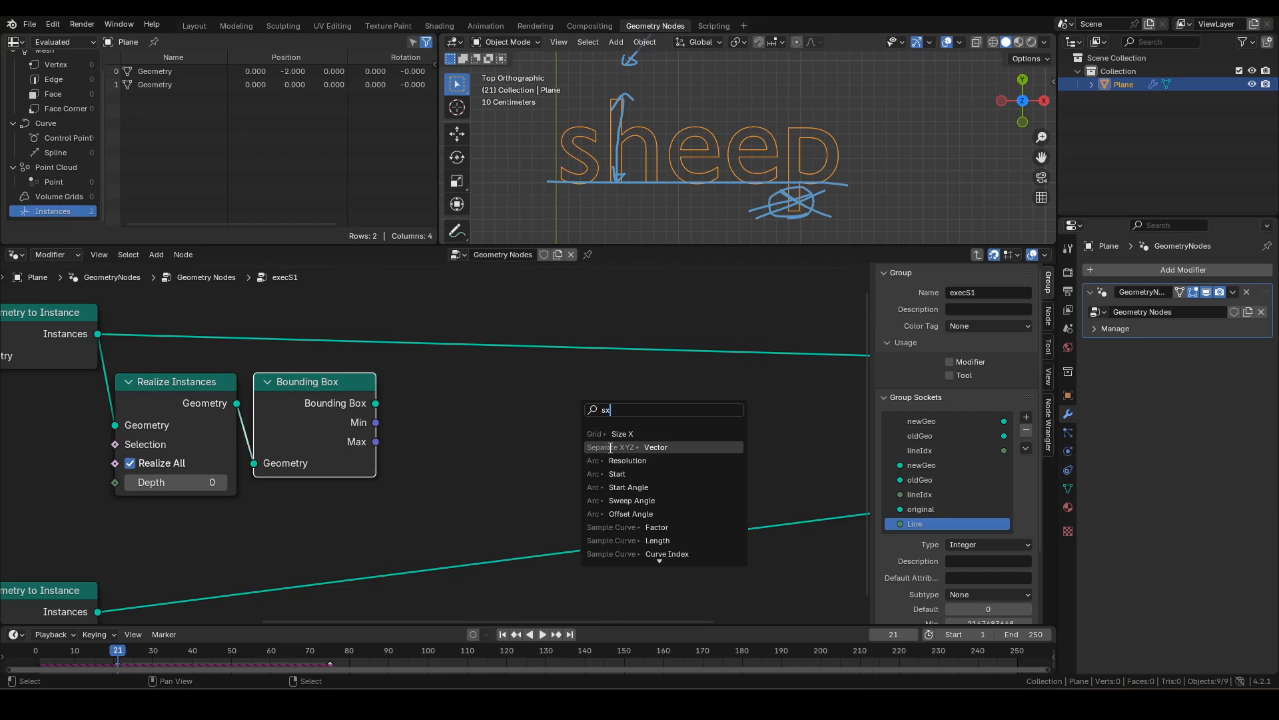
left_click(610, 447)
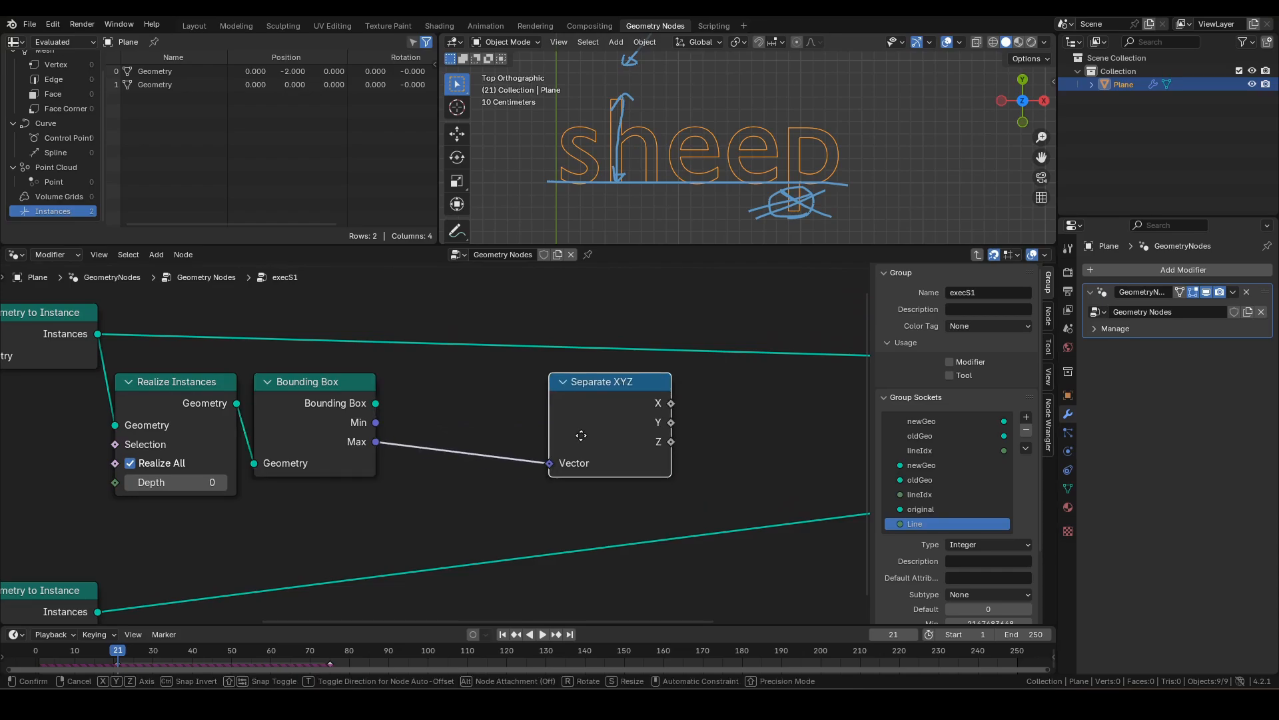
left_click(636, 427)
left_click_drag(636, 427, 691, 419)
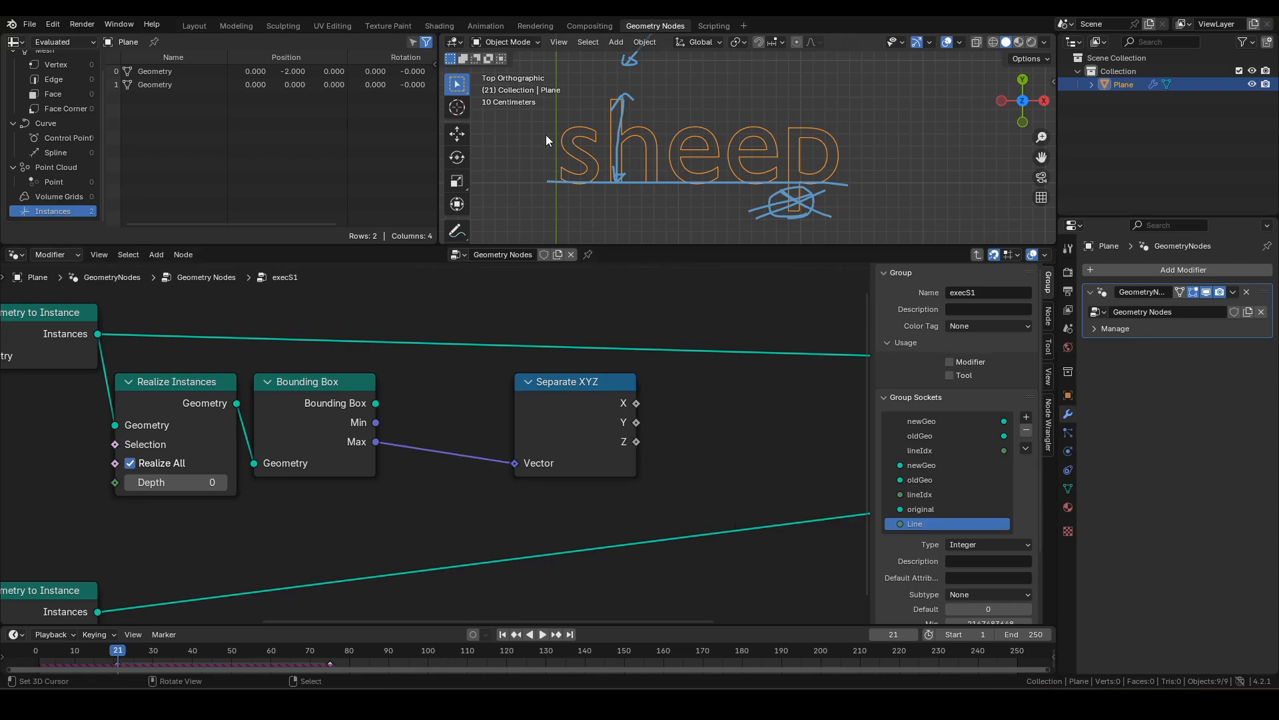
Add a Realize Instances node fed by the Geometry to Instance output that leads to oldGeo.
mouse_move(640, 118)
middle_mouse_down("shift")
mouse_move(662, 242)
mouse_move(650, 90)
mouse_move(639, 146)
middle_mouse_up("shift")
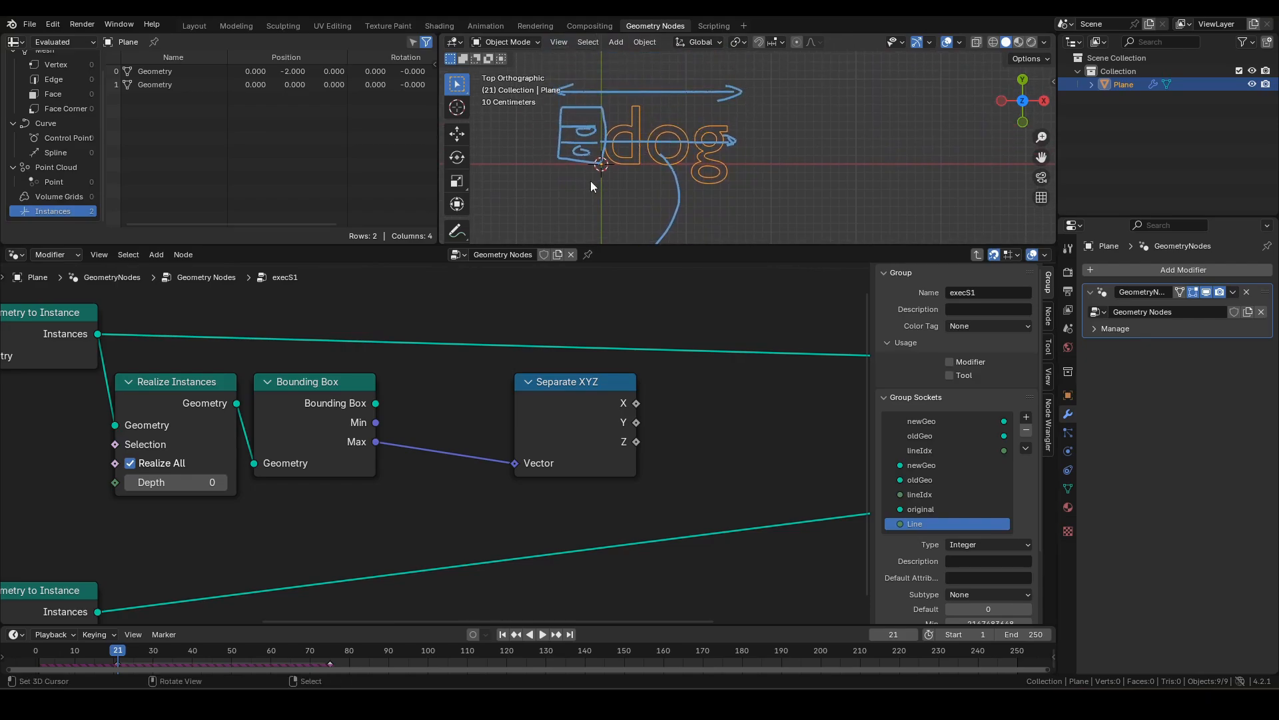
scroll(465, 531, "down", 5)
scroll(465, 531, "left", 3)
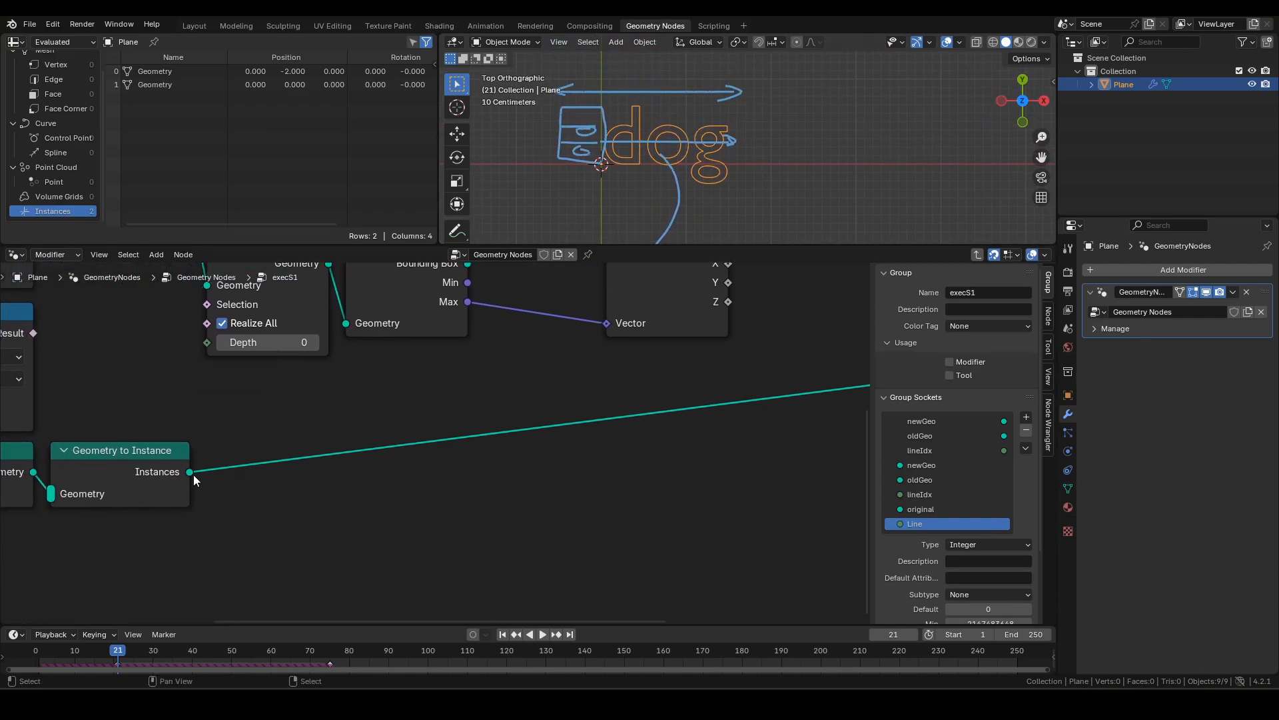
left_click_drag(193, 475, 221, 509)
type("rea")
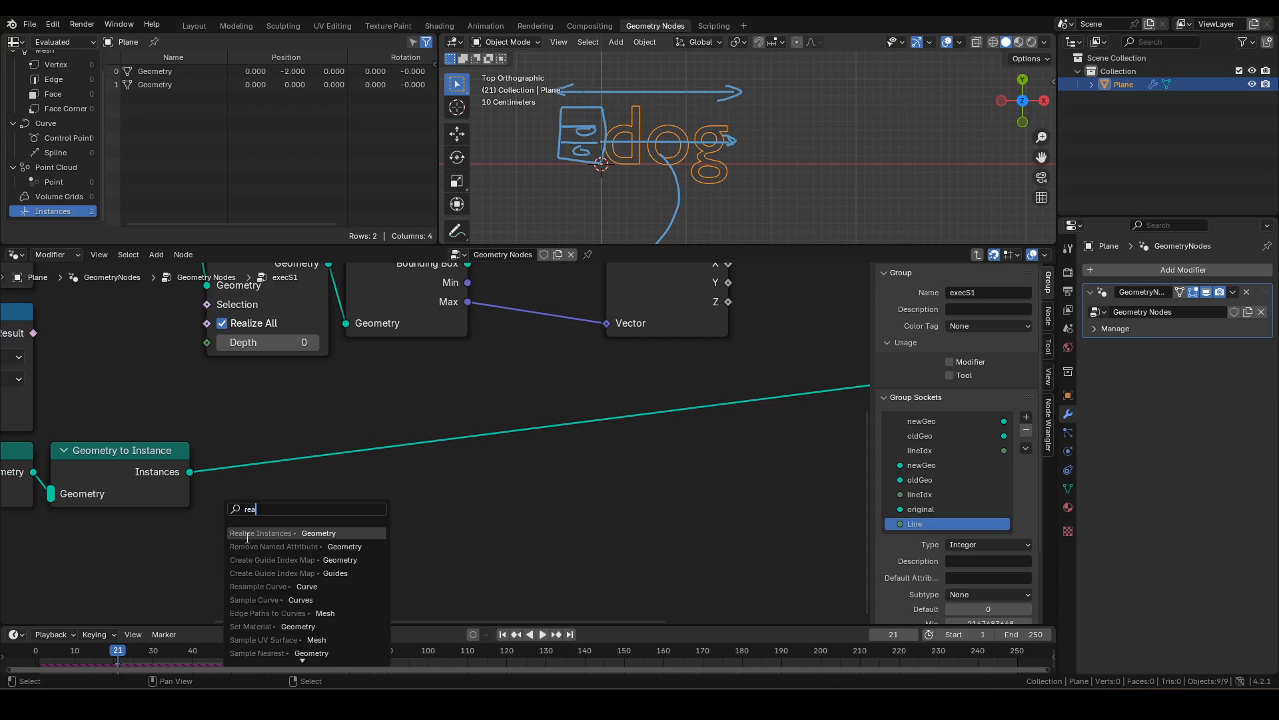
key("Return")
Add a Bounding Box node fed by the Realize Instances geometry in the oldGeo branch.
left_click_drag(329, 507, 371, 526)
type("bou")
key("Return")
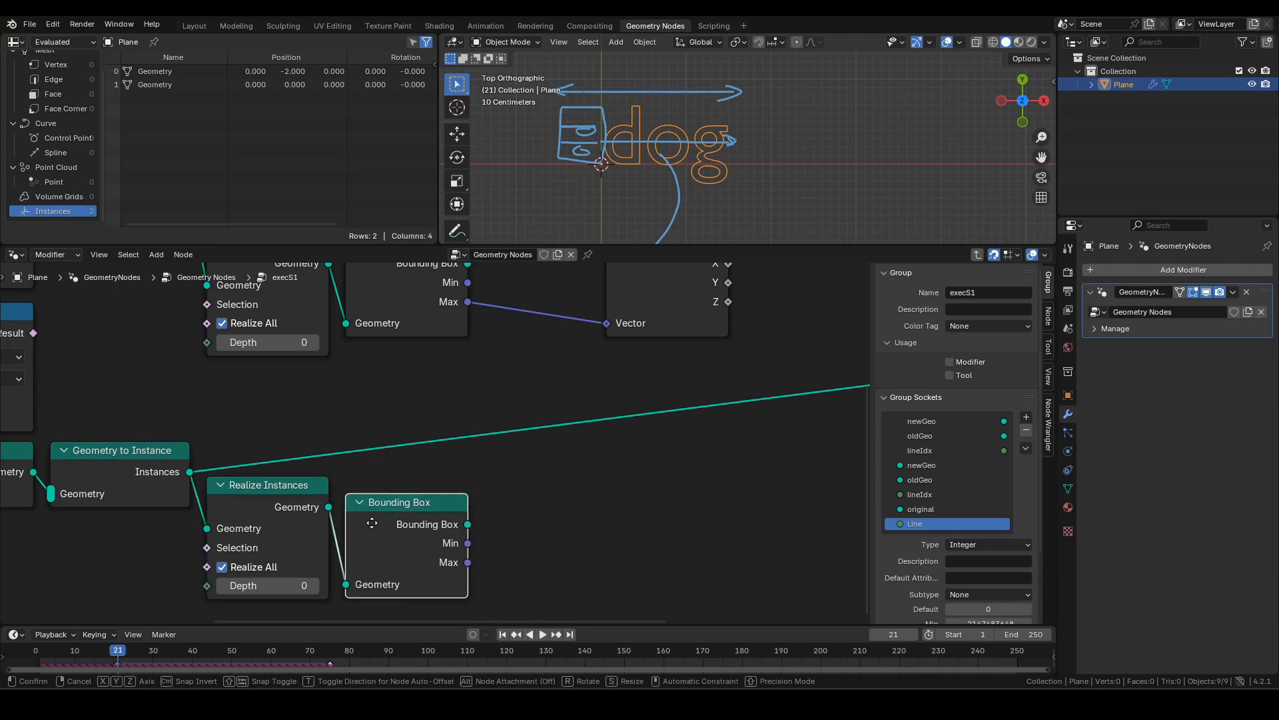
left_click(372, 506)
middle_click_drag(488, 521, 394, 545)
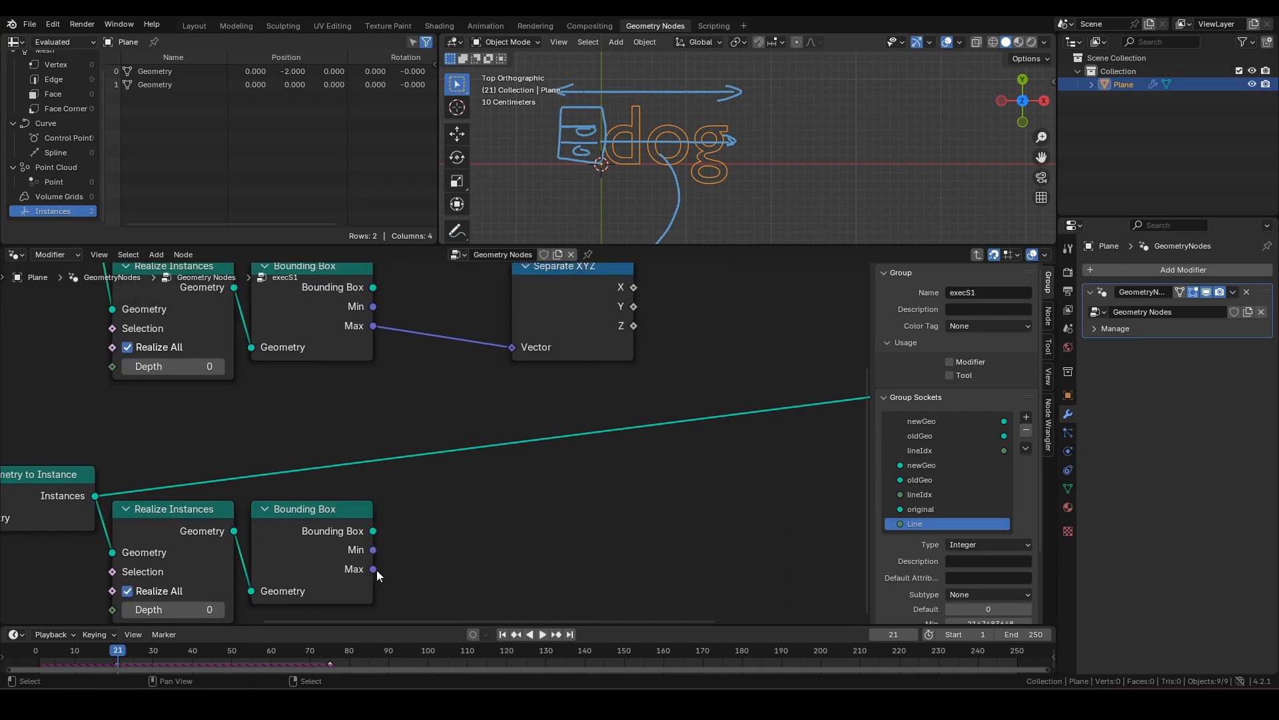
Add a Vector Math node set to Subtract that takes the lower Bounding Box's Max minus its Min.
left_click_drag(373, 569, 420, 530)
type("vec")
left_click(466, 545)
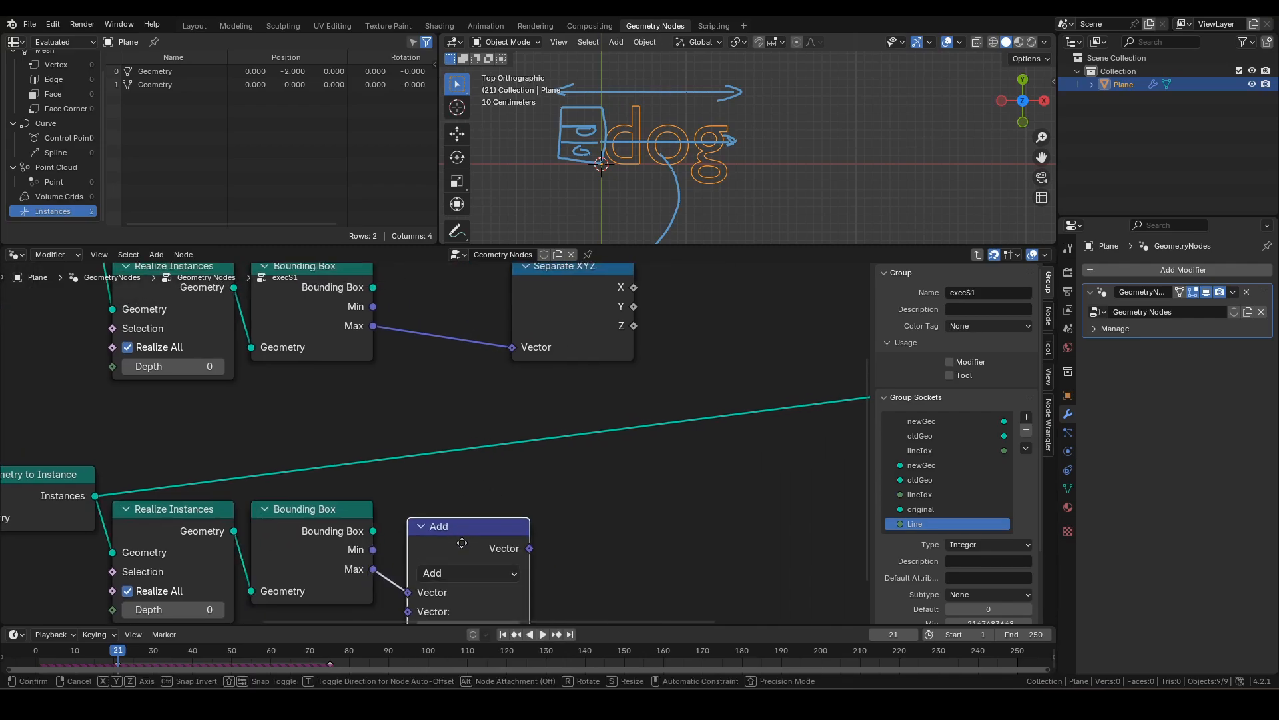
left_click(462, 528)
left_click(476, 556)
left_click(481, 550)
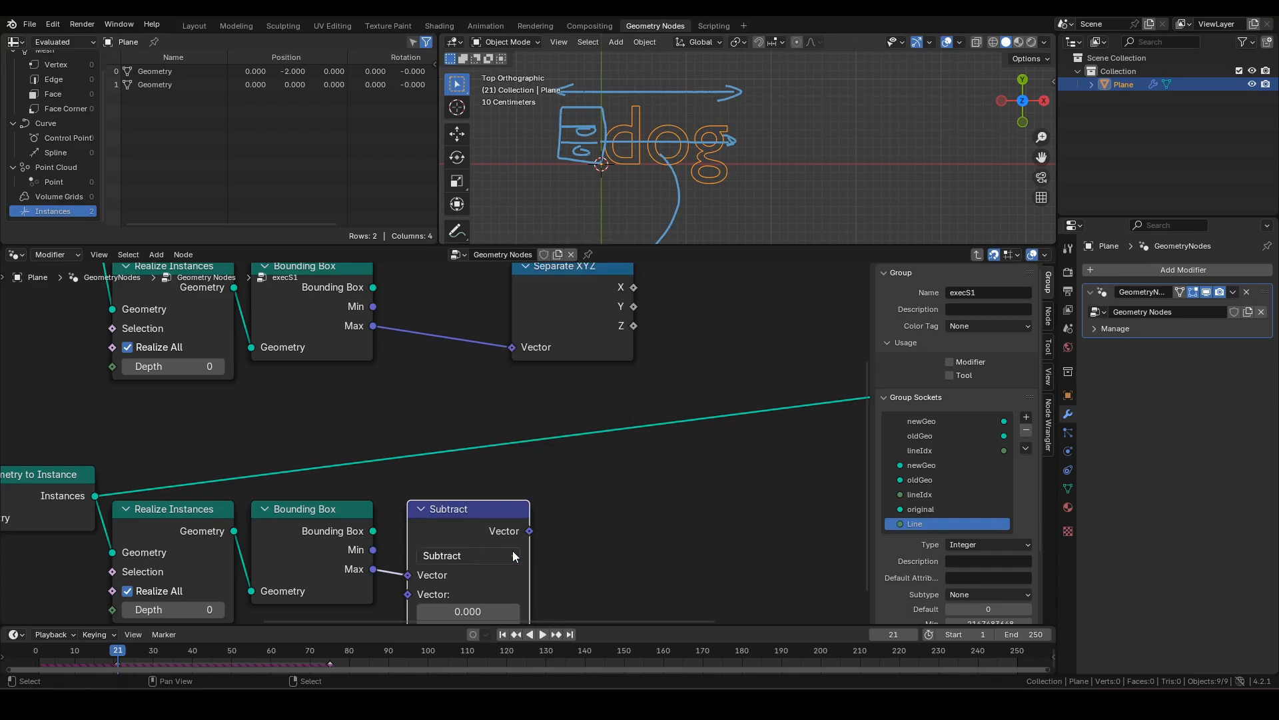
middle_click_drag(507, 555, 509, 475)
left_click_drag(375, 468, 411, 512)
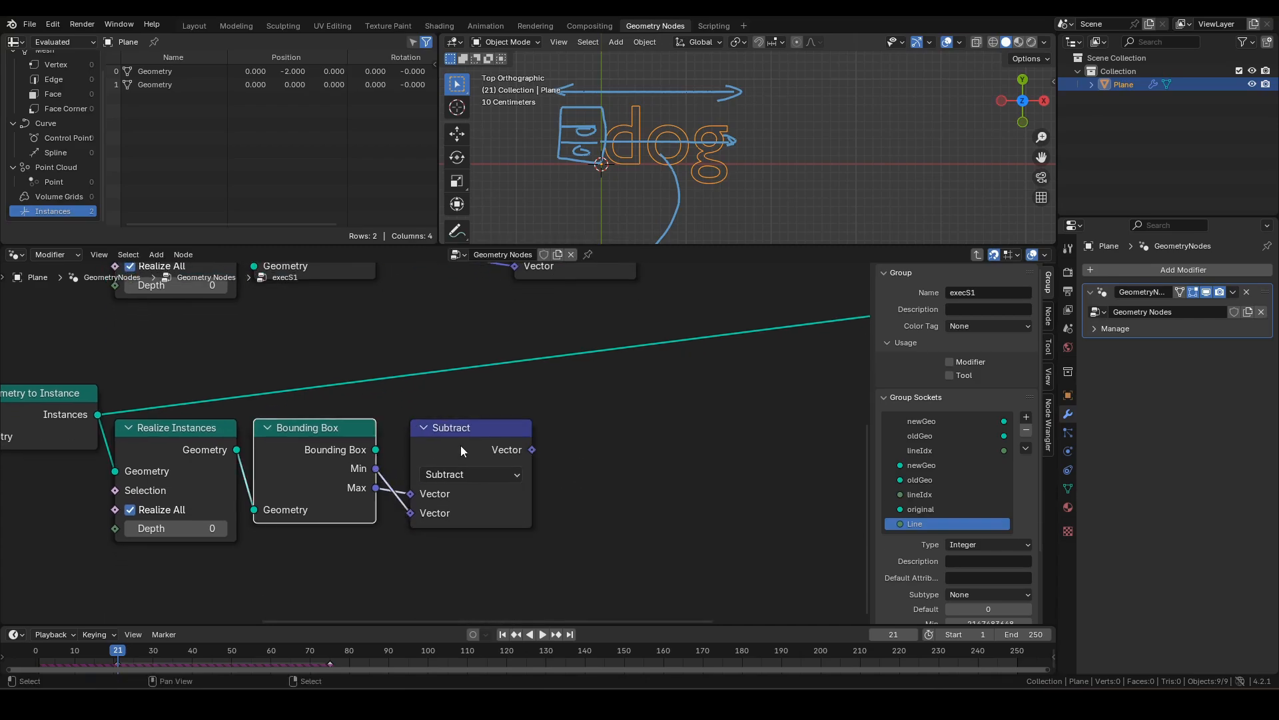
left_click_drag(468, 436, 449, 435)
Add a Separate XYZ node fed by the Subtract node's Vector output.
middle_click_drag(580, 405, 490, 461)
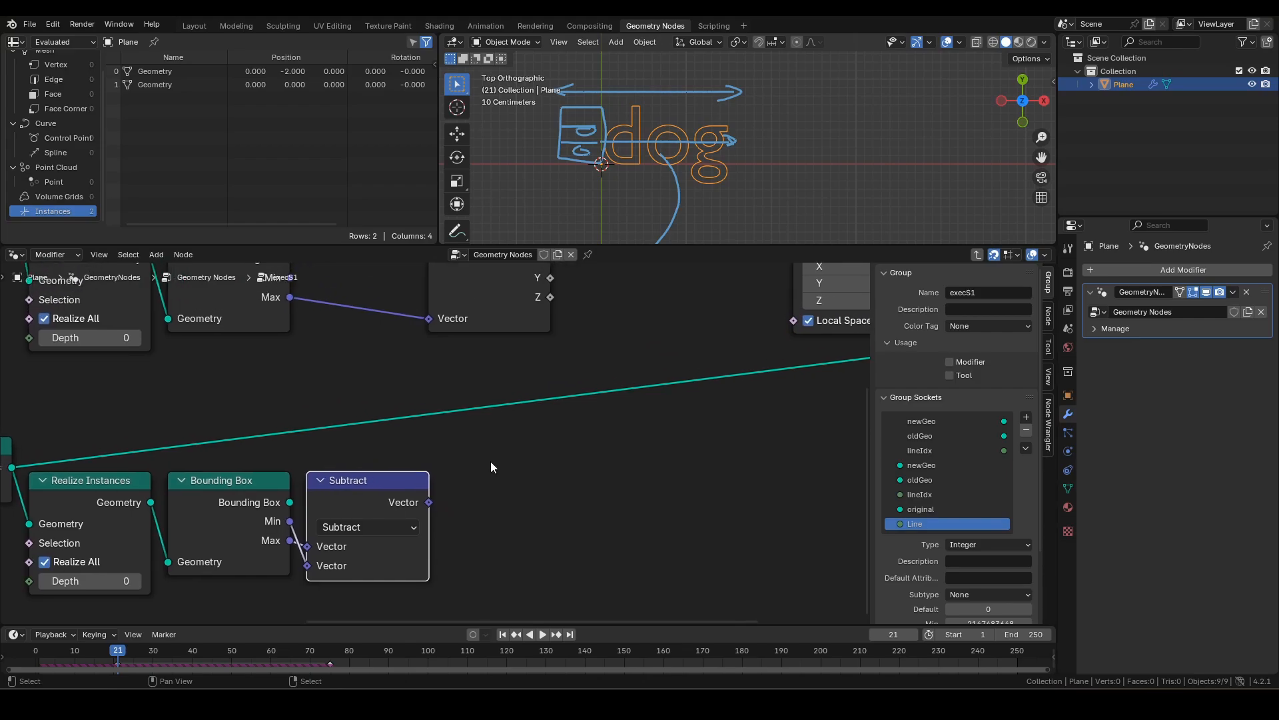
left_click_drag(428, 503, 457, 492)
type("sep xyz")
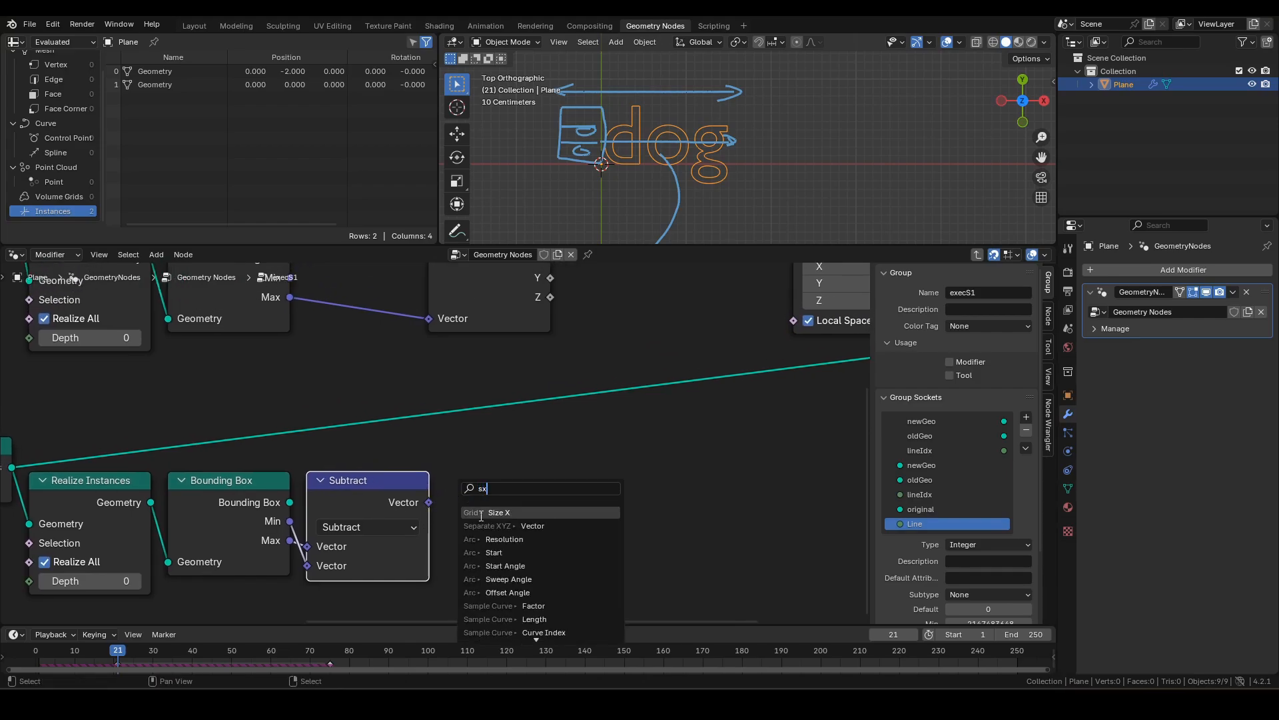
key("Return")
left_click(479, 521)
middle_click_drag(671, 448, 631, 477)
left_click_drag(526, 531, 577, 489)
key("Escape")
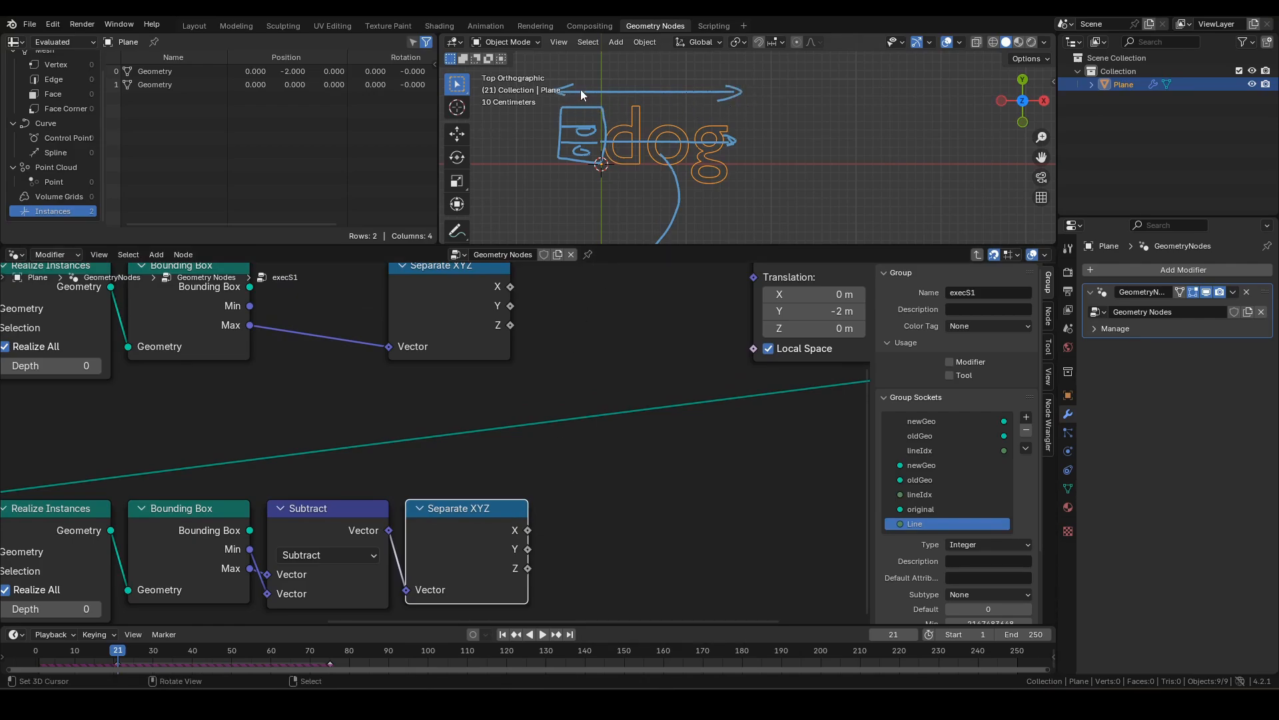
Move the upper Separate XYZ node so it lines up above the lower Separate XYZ node.
middle_click_drag(603, 438, 592, 492, "shift")
left_click(453, 325)
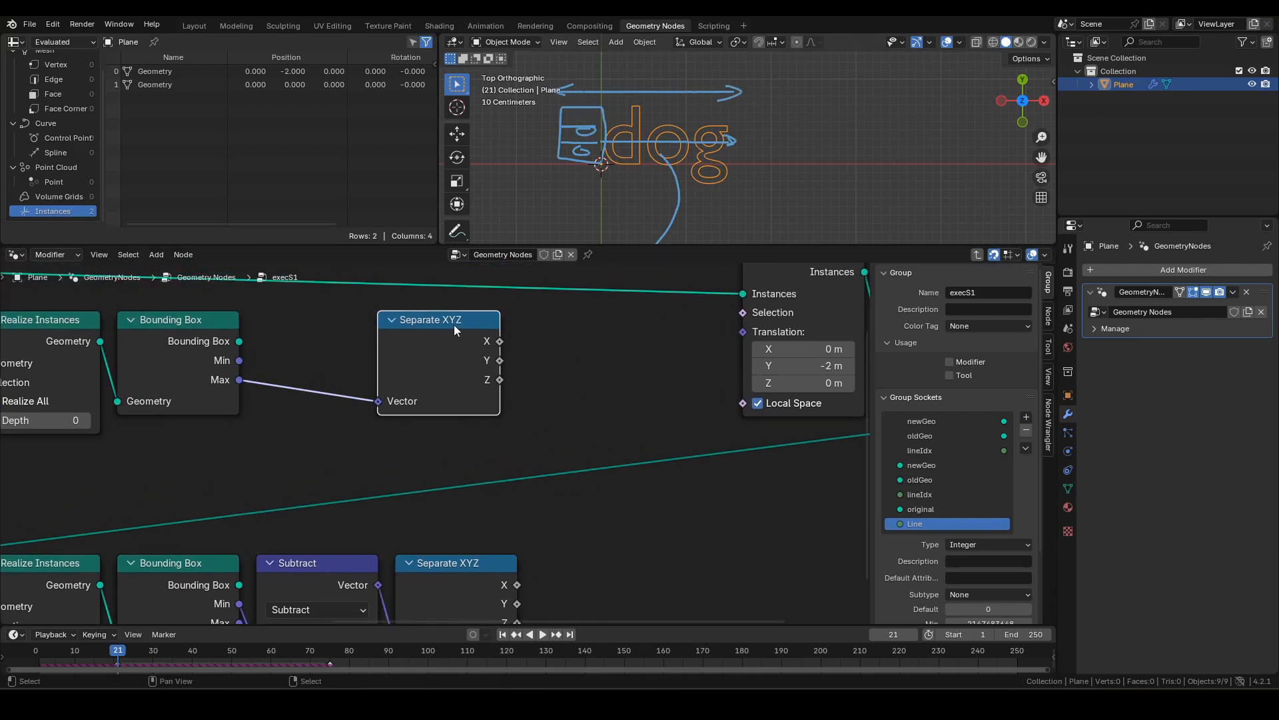
left_click_drag(459, 329, 476, 329)
Add a Divide node that divides the upper Separate XYZ's Y by the lower Separate XYZ's X, placed beside the lower one.
middle_click_drag(477, 331, 421, 297)
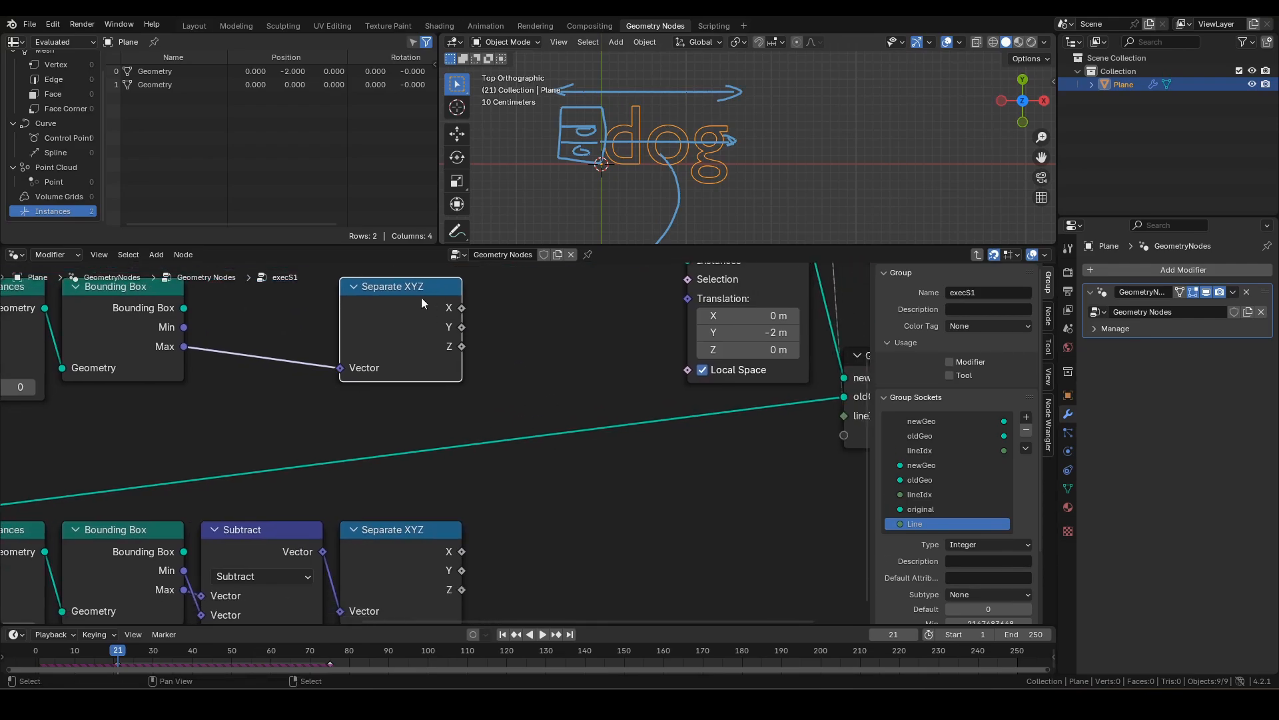
left_click_drag(462, 327, 574, 524)
type("di")
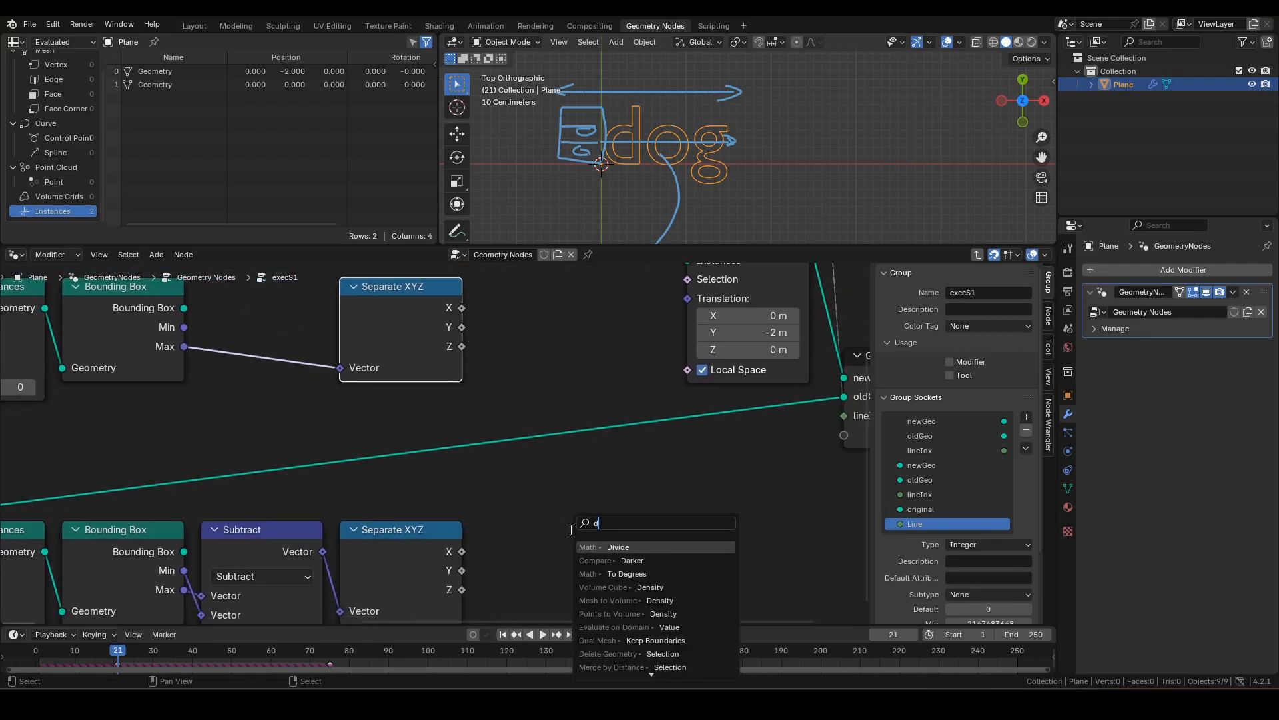
left_click(600, 549)
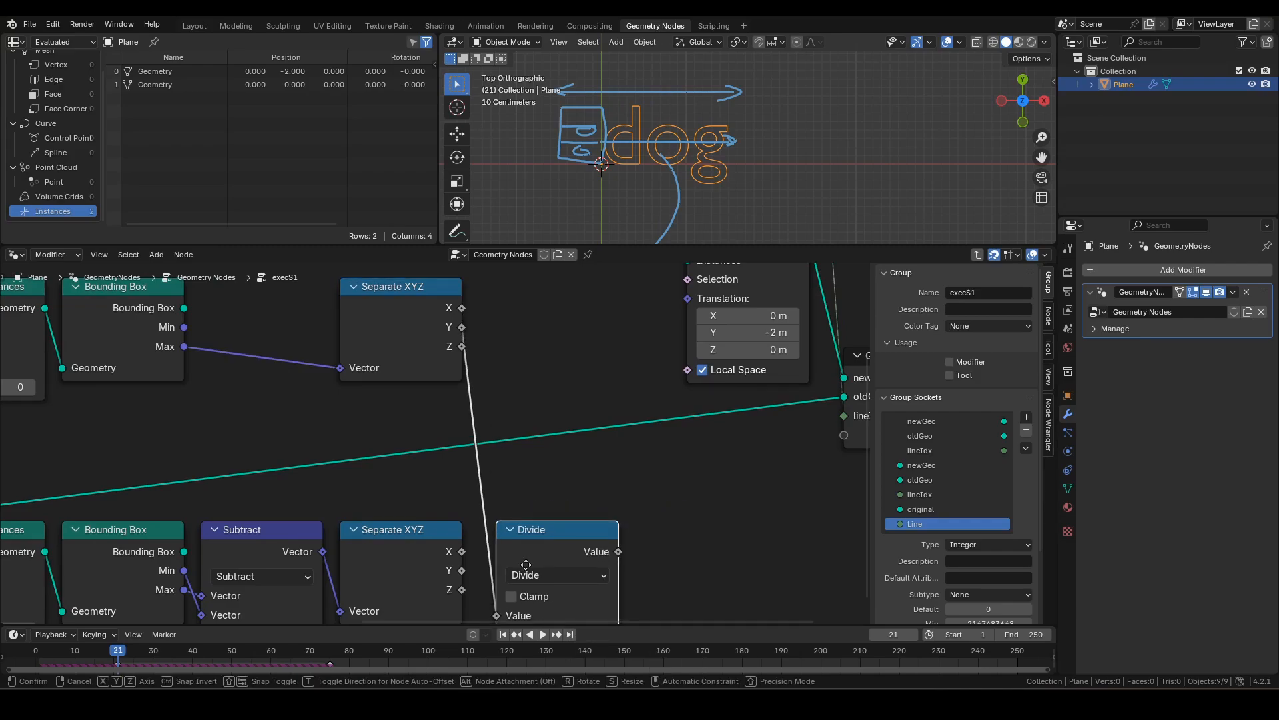
left_click(523, 560)
middle_click_drag(553, 525, 555, 447)
left_click_drag(464, 473, 498, 558)
left_click_drag(545, 459, 528, 462)
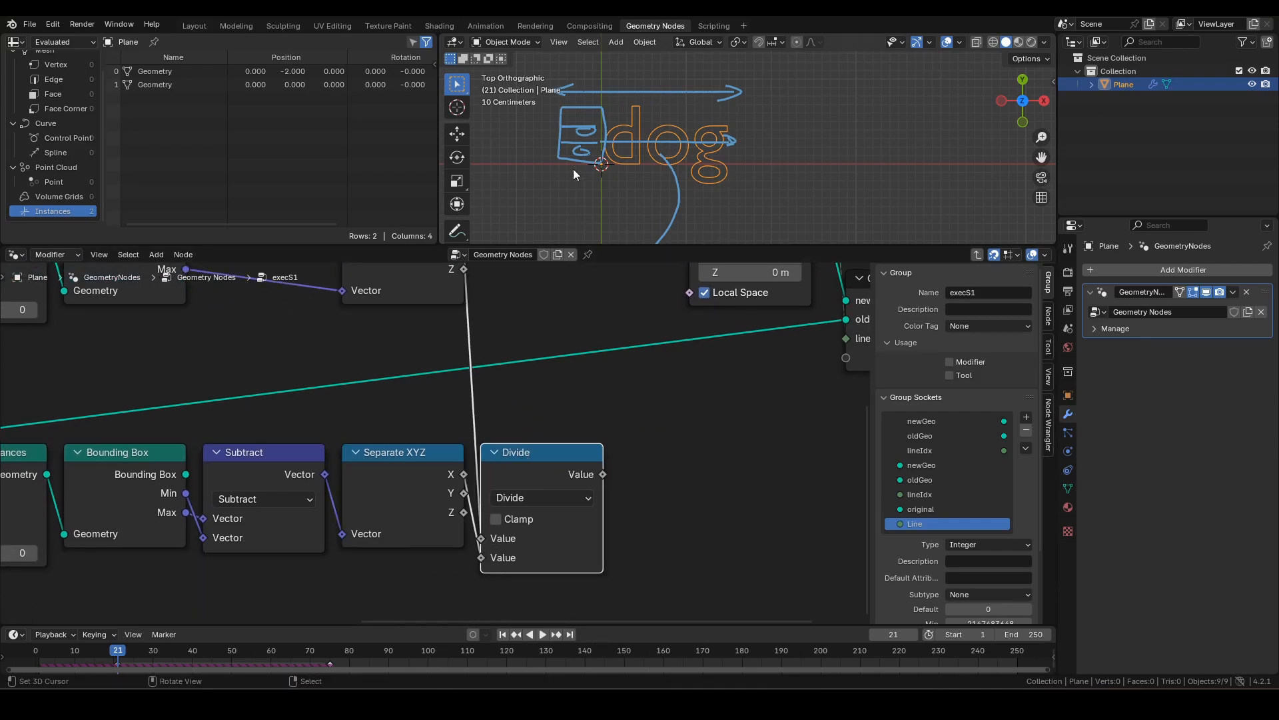
Insert a Store Named Attribute node on the link leading to the Group Output's oldGeo.
middle_click_drag(654, 446, 612, 487)
key("F3")
type("n")
key("BackSpace")
type("sna")
key("Down")
key("Down")
key("Return")
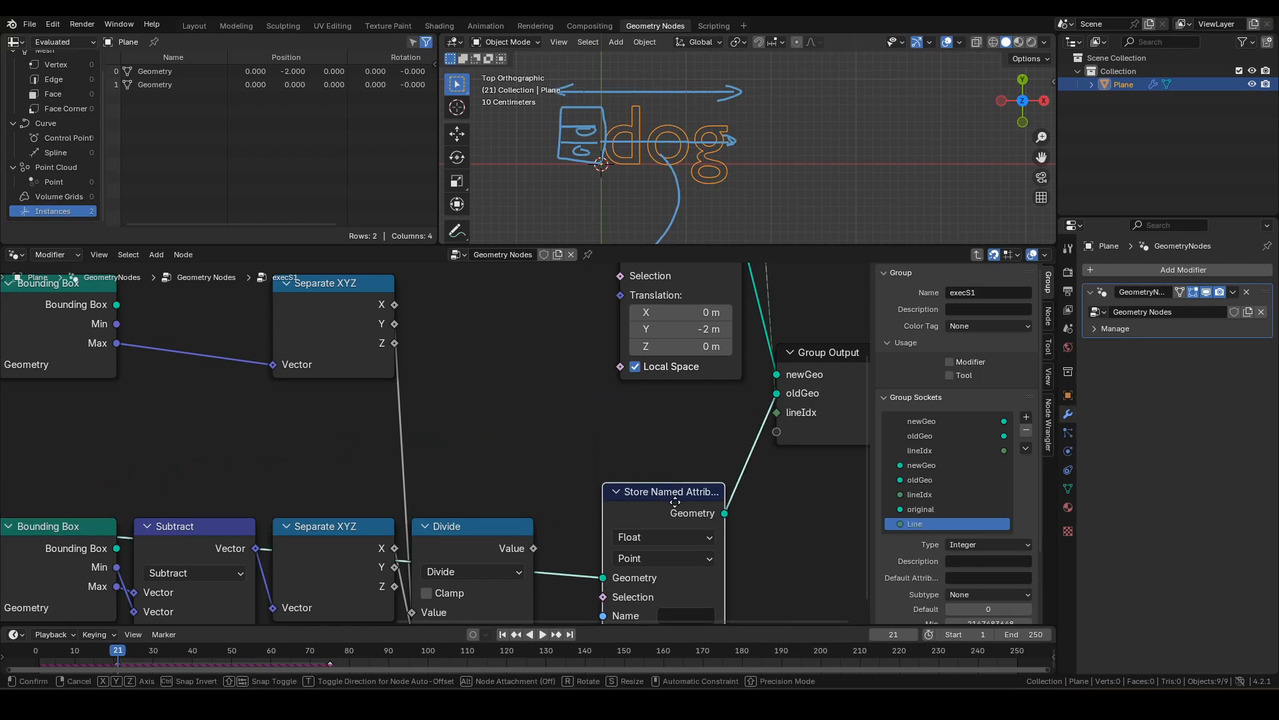
left_click(678, 502)
Configure the Store Named Attribute node to store the Divide result as endScl on the Instance domain.
middle_click_drag(678, 502, 675, 389)
left_click(663, 448)
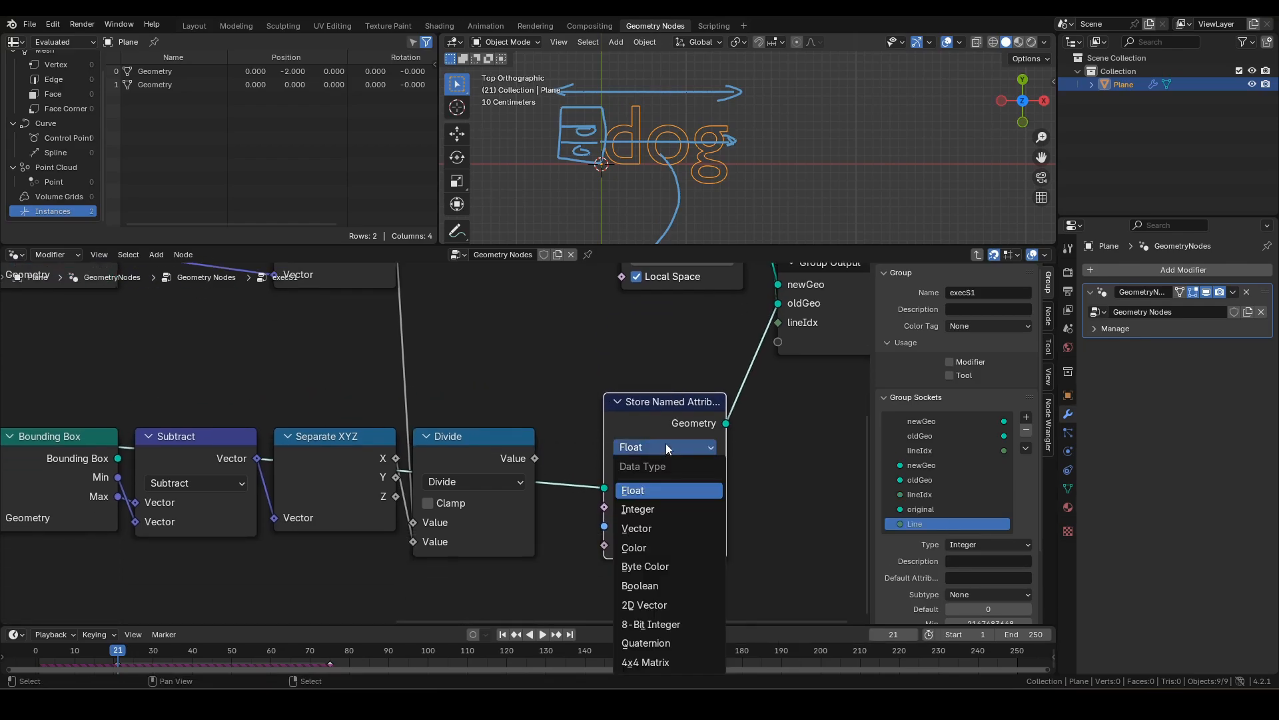
left_click(666, 441)
left_click(653, 470)
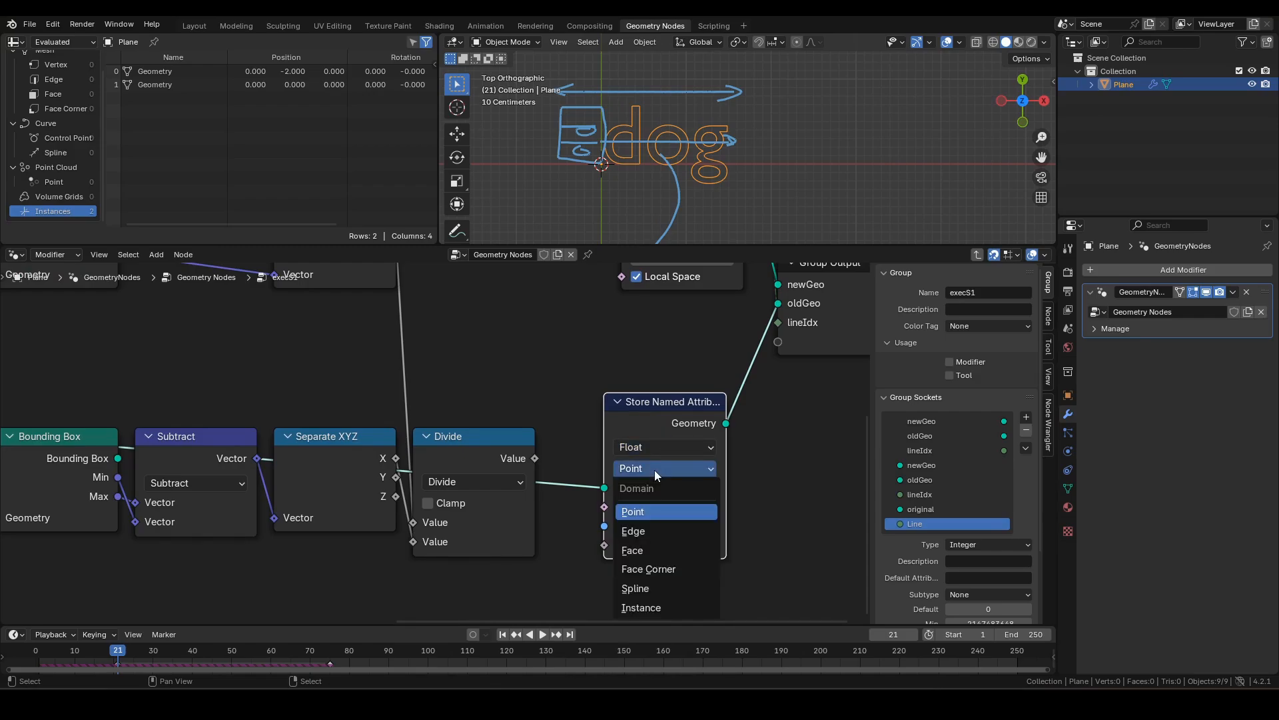
left_click(658, 606)
middle_click_drag(623, 484, 638, 395)
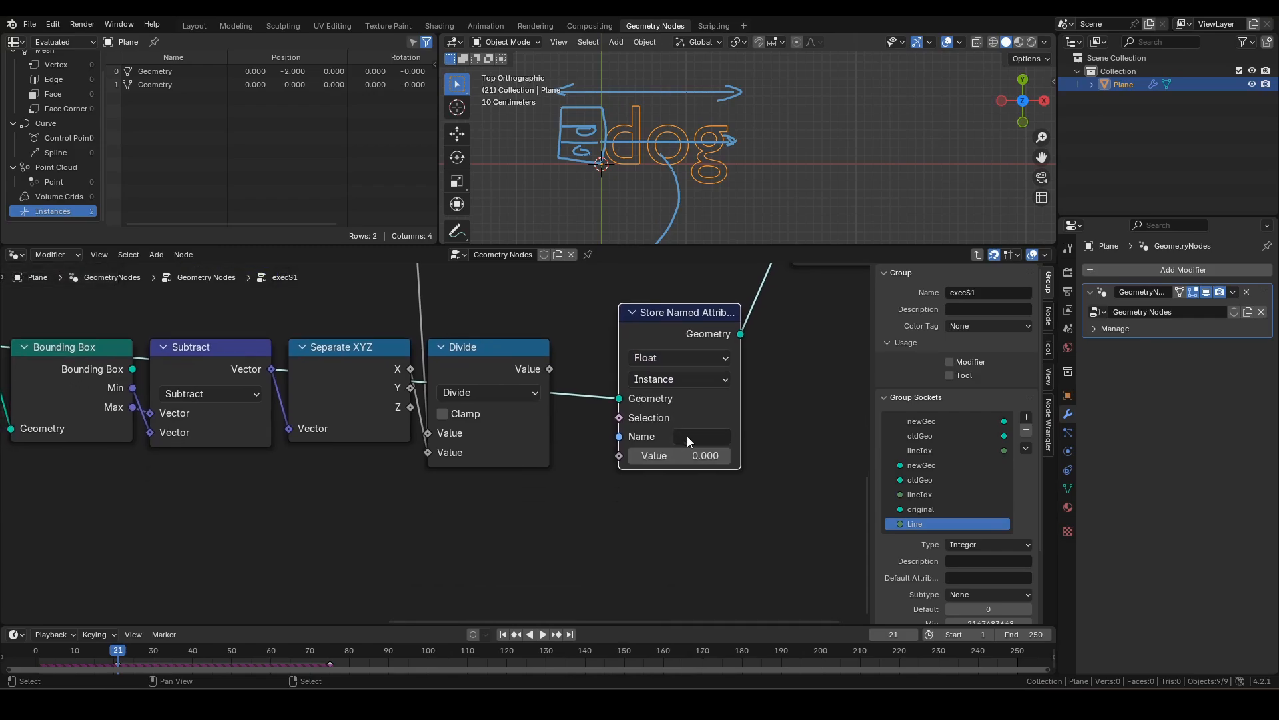
left_click(686, 436)
type("endScl")
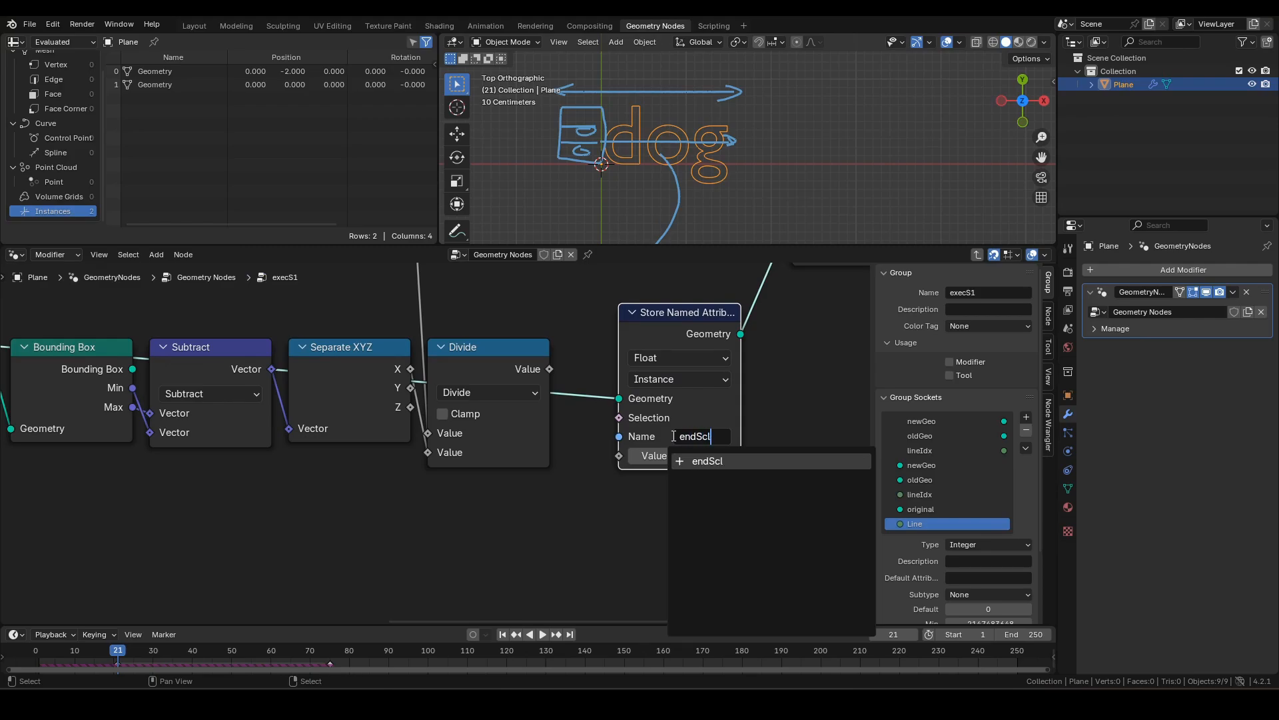
key("Return")
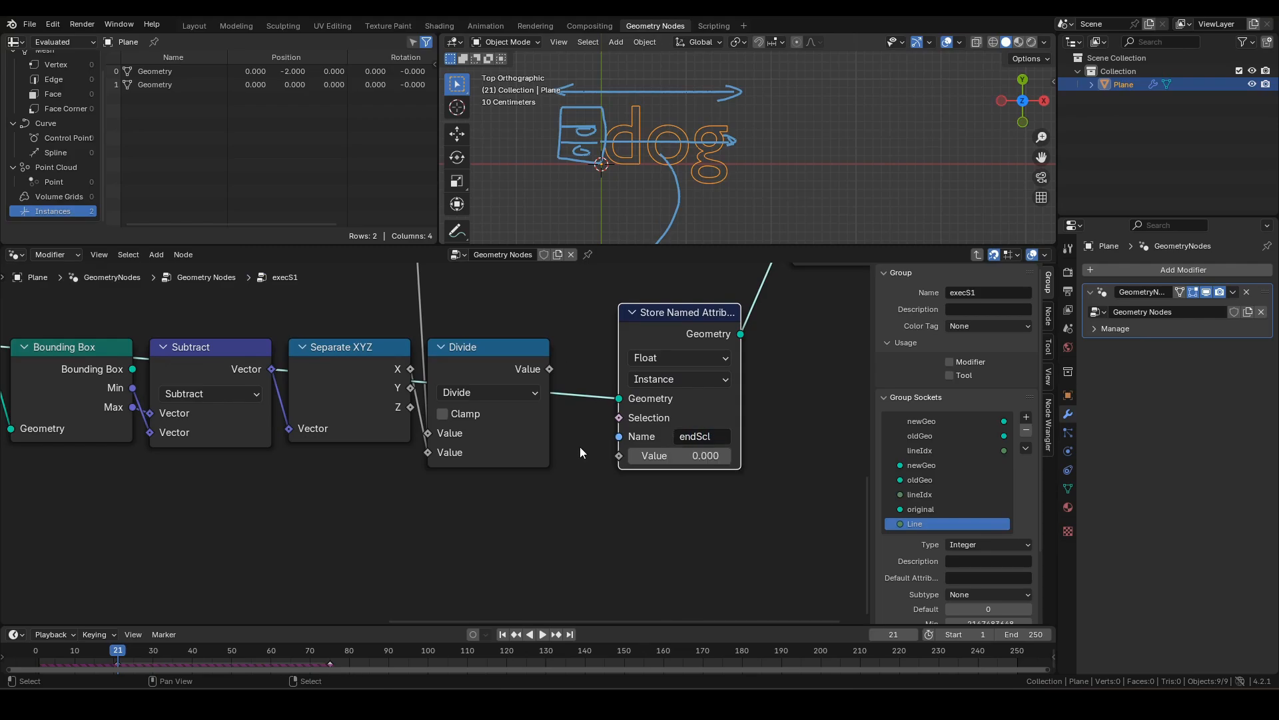
left_click_drag(548, 370, 626, 457)
Move the lower chain from Realize Instances to Divide down along Y, below the Geometry to Instance link.
scroll(505, 476, "down", 2)
middle_click_drag(505, 476, 559, 543)
left_click_drag(583, 564, 124, 431)
key("g")
key("y")
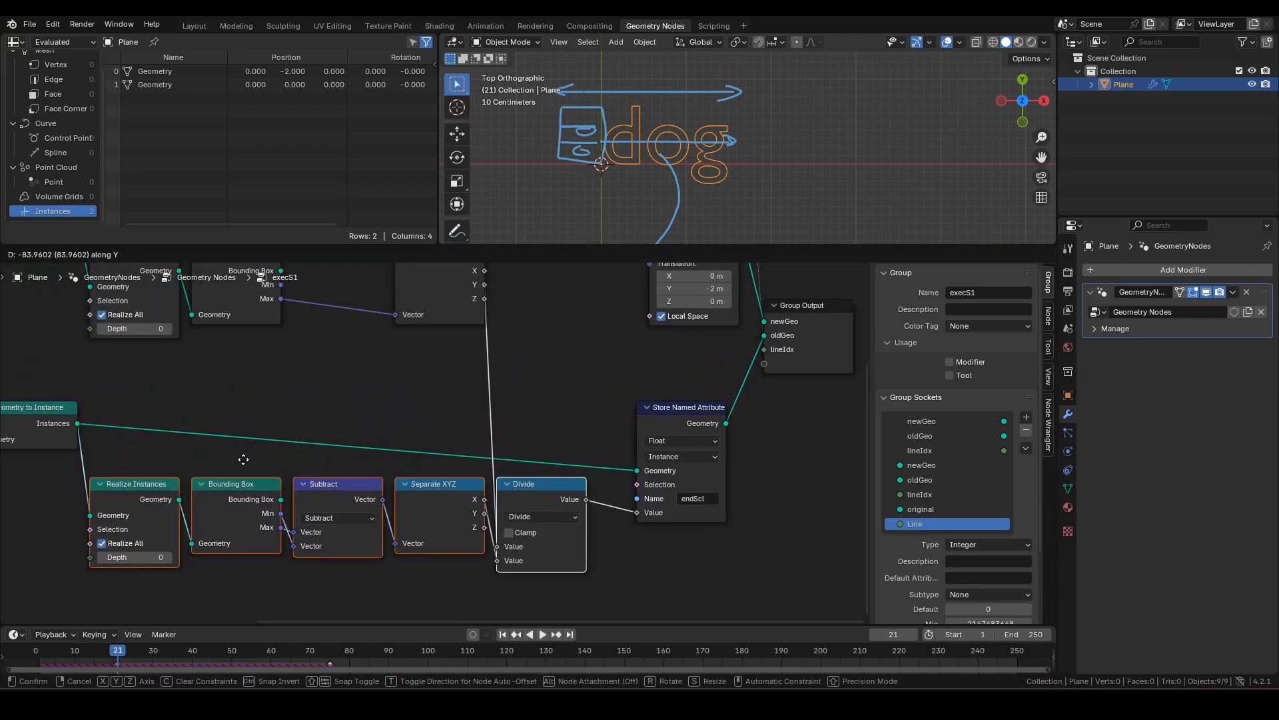
left_click(249, 437)
Line up the Store Named Attribute node with the lower Geometry to Instance node and place it closer to Divide.
middle_click_drag(339, 373, 377, 387)
left_click(709, 426)
left_click_drag(709, 426, 162, 425)
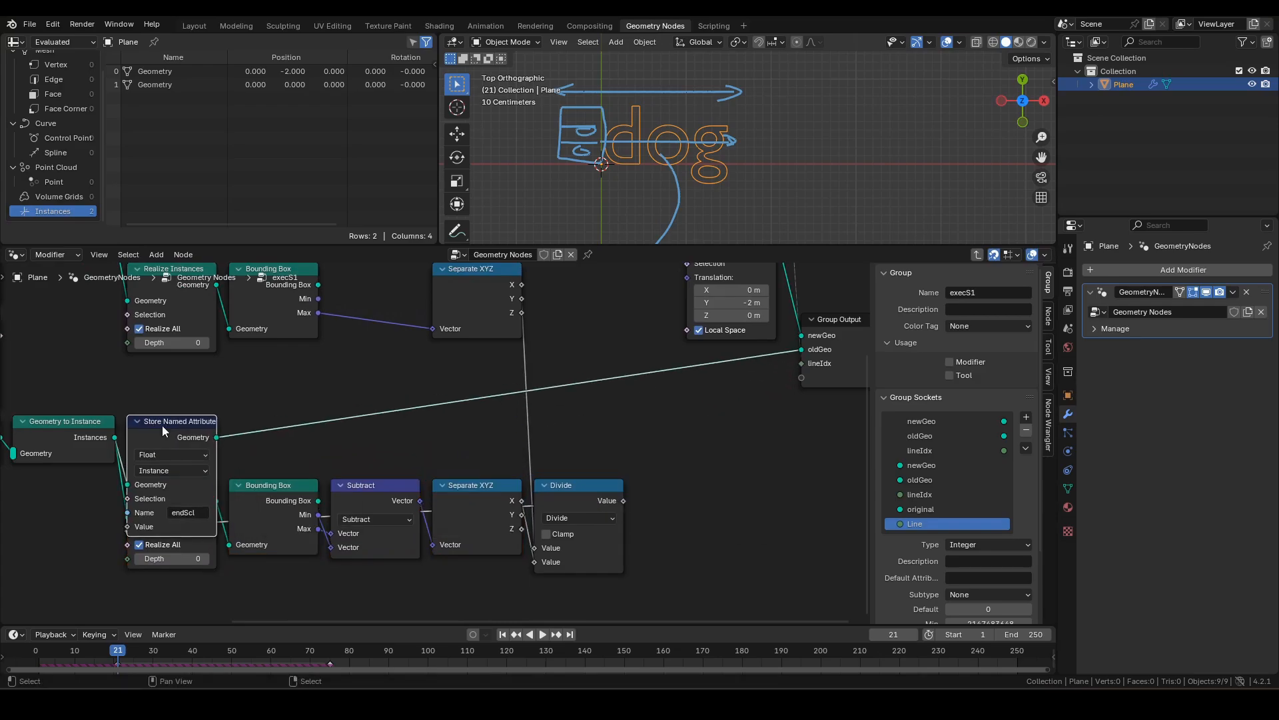
key("g")
key("x")
left_click(670, 455)
Move the upper Realize Instances, Bounding Box and Separate XYZ nodes down, closer to the lower chain.
middle_click_drag(569, 416, 590, 504)
left_click_drag(589, 500, 185, 337)
scroll(262, 383, "down", 3)
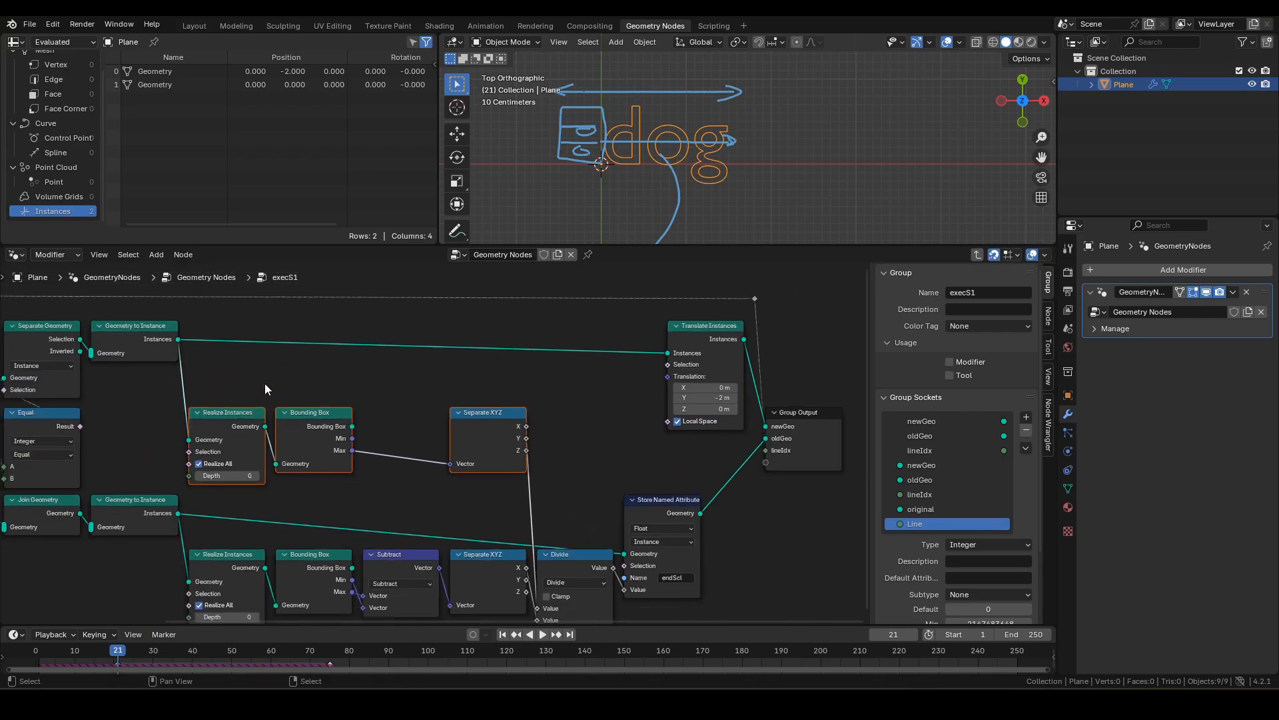
middle_click_drag(325, 396, 383, 379, "shift")
scroll(382, 378, "up", 1)
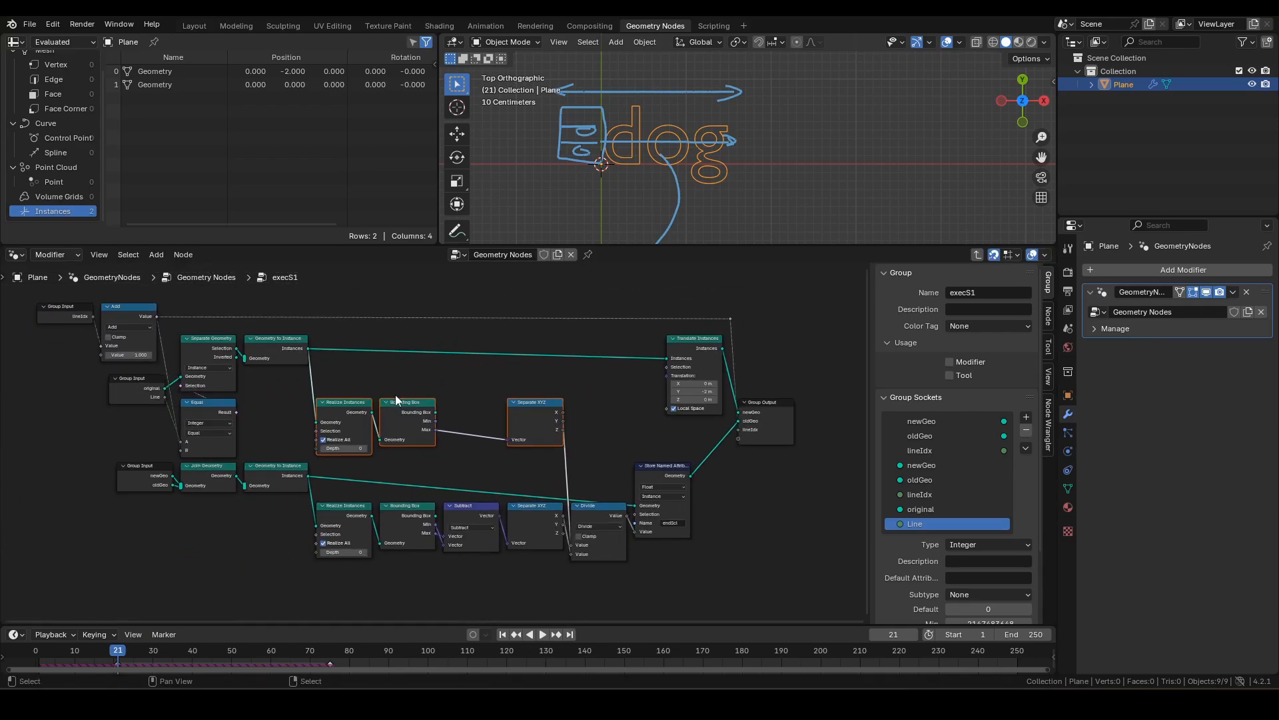
Hide the unused sockets on both Bounding Box nodes and both Separate XYZ nodes.
scroll(333, 413, "up", 1)
left_click(409, 390)
left_click(552, 409, "shift")
left_click(573, 549, "shift")
left_click(403, 541, "shift")
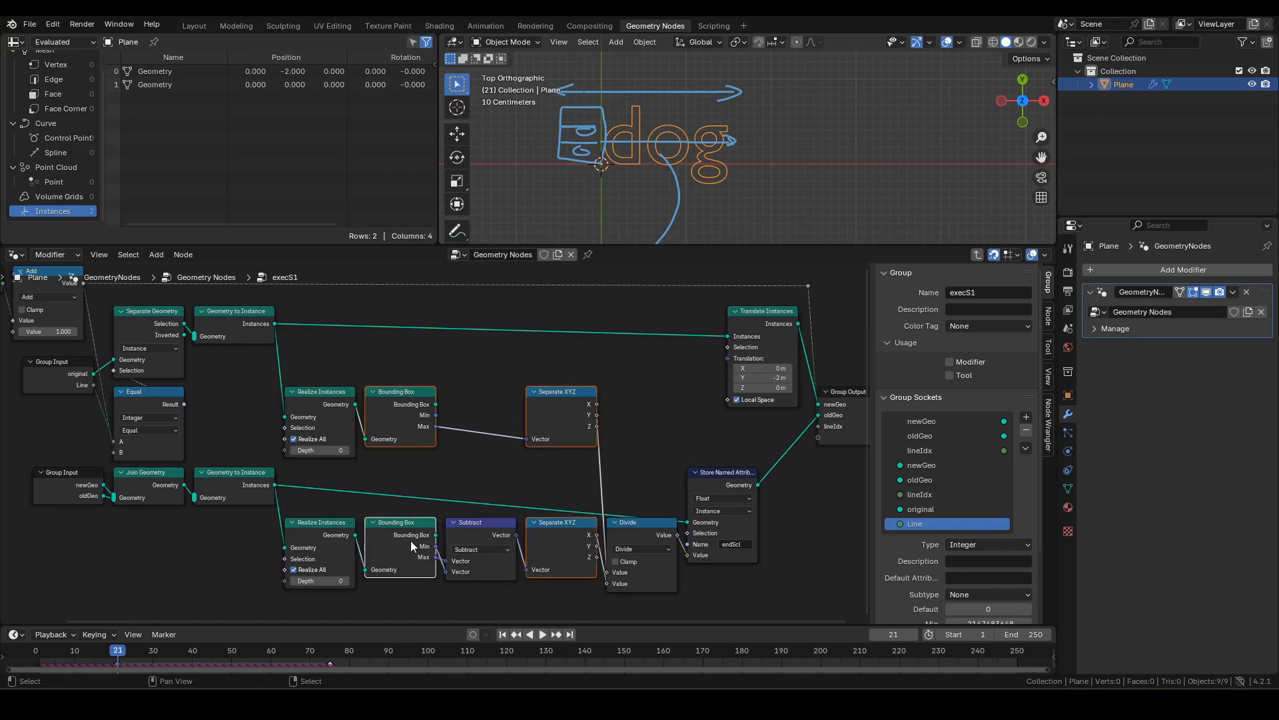
key("ctrl+h")
left_click(552, 493)
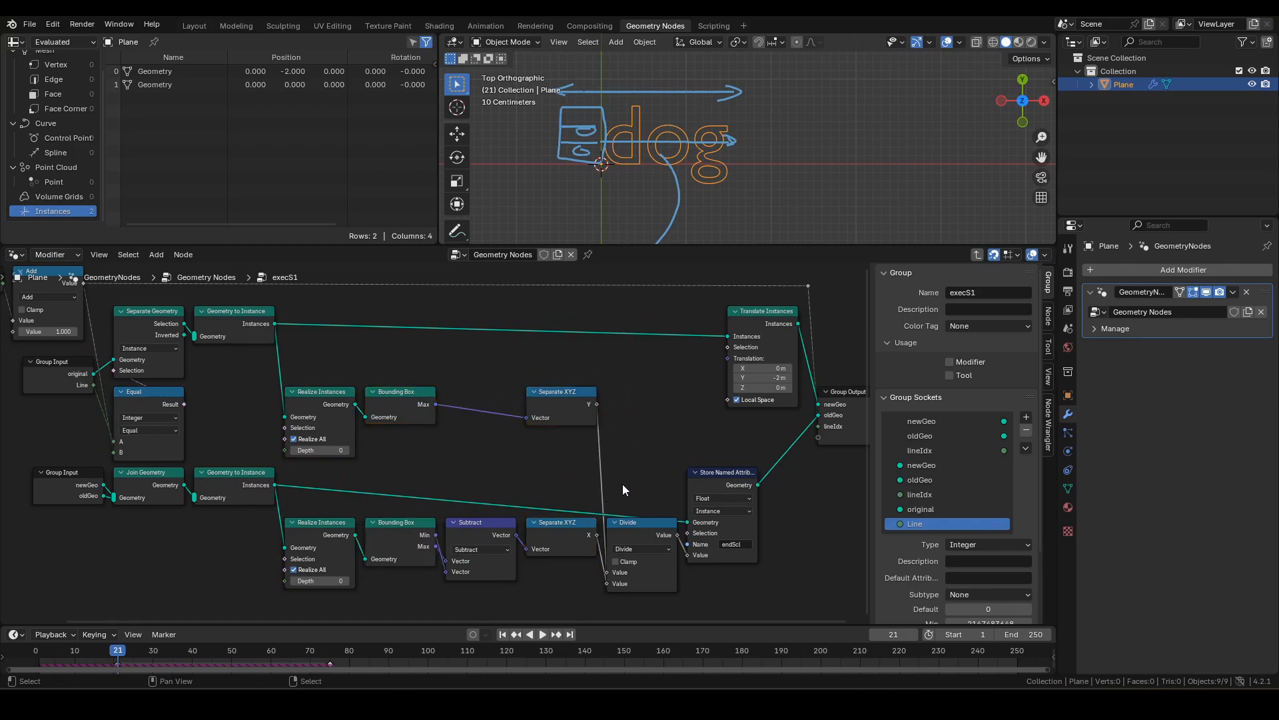
Leave the execS1 group and open the execS2 node group for editing.
middle_click_drag(596, 416, 608, 429)
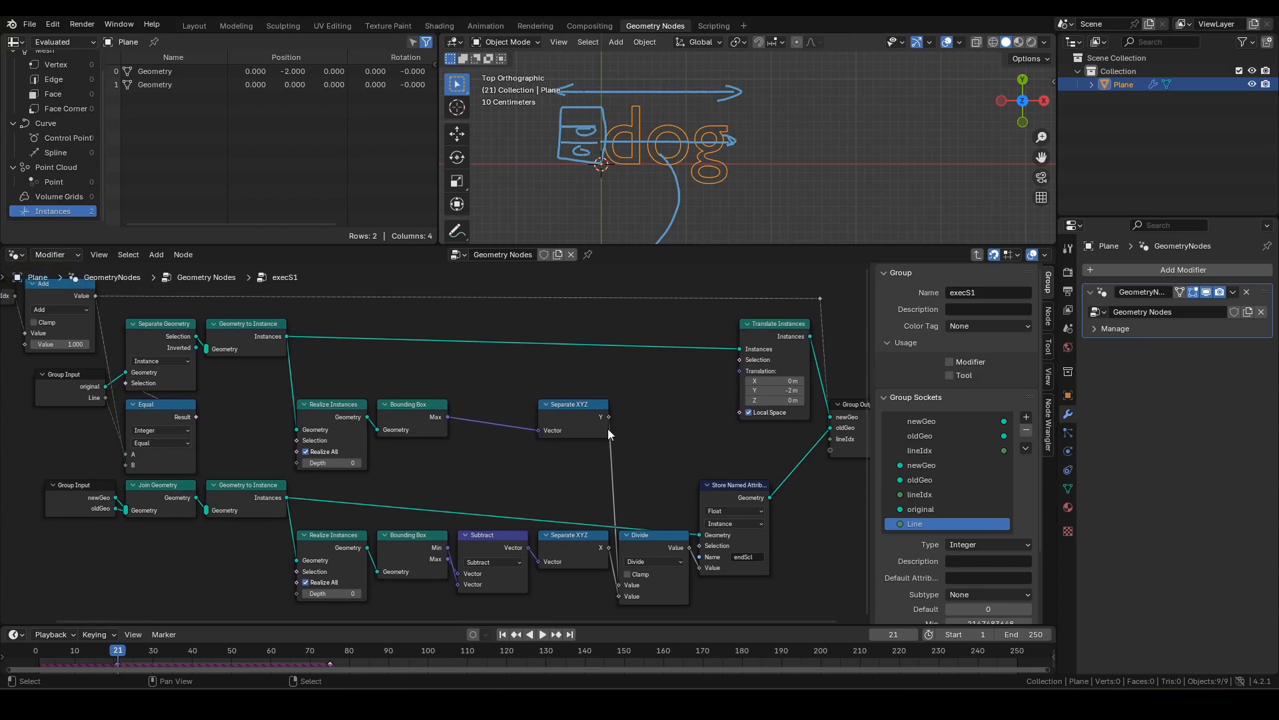
left_click(723, 496)
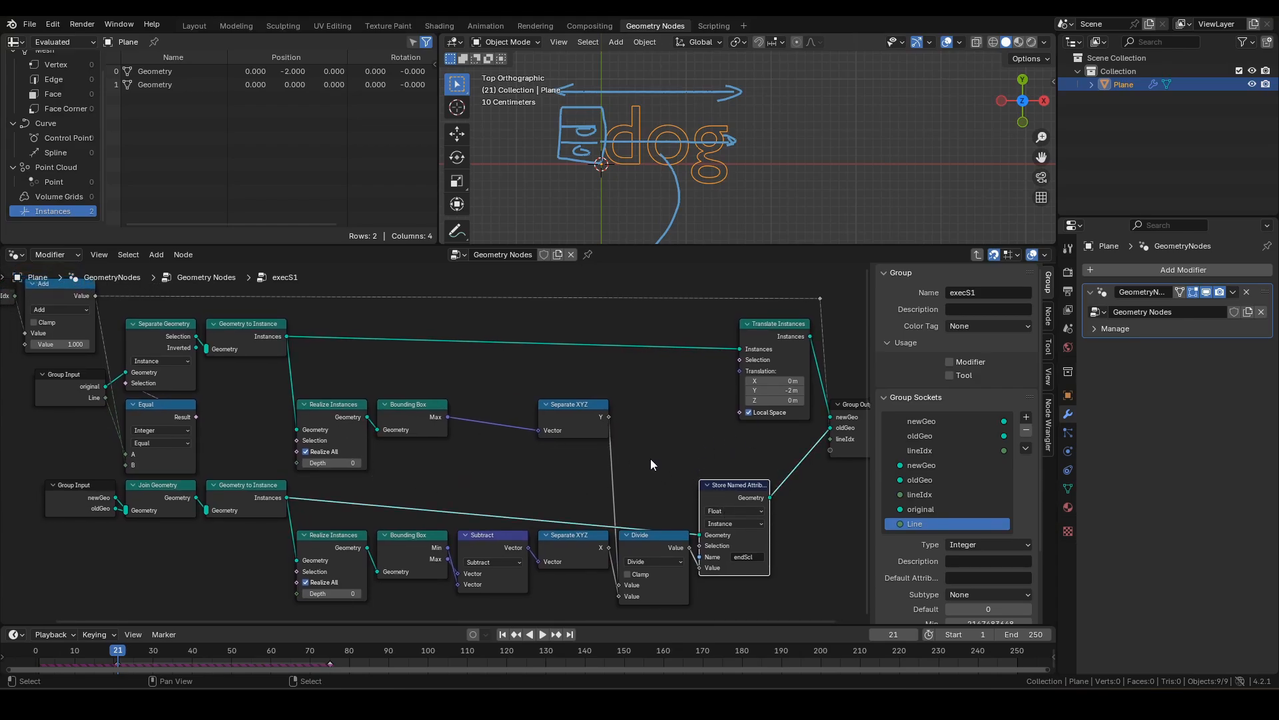
key("Tab")
middle_click_drag(569, 477, 568, 498)
left_click(488, 486)
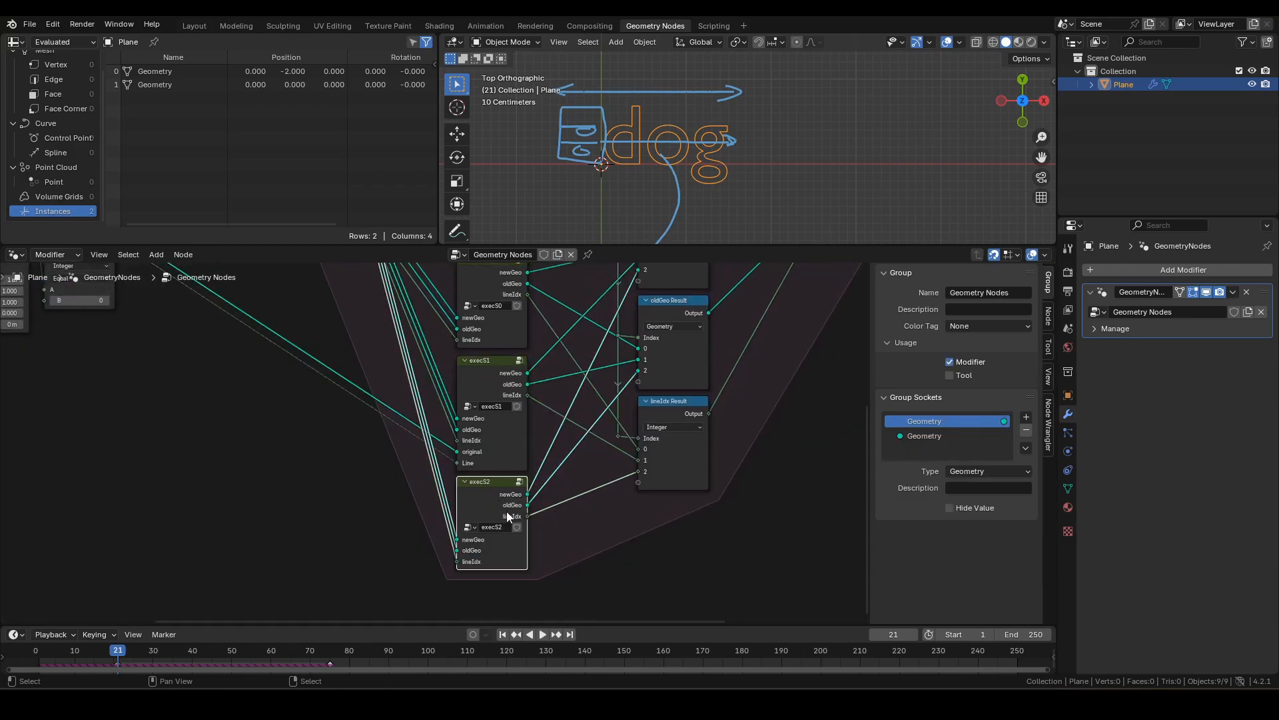
key("Tab")
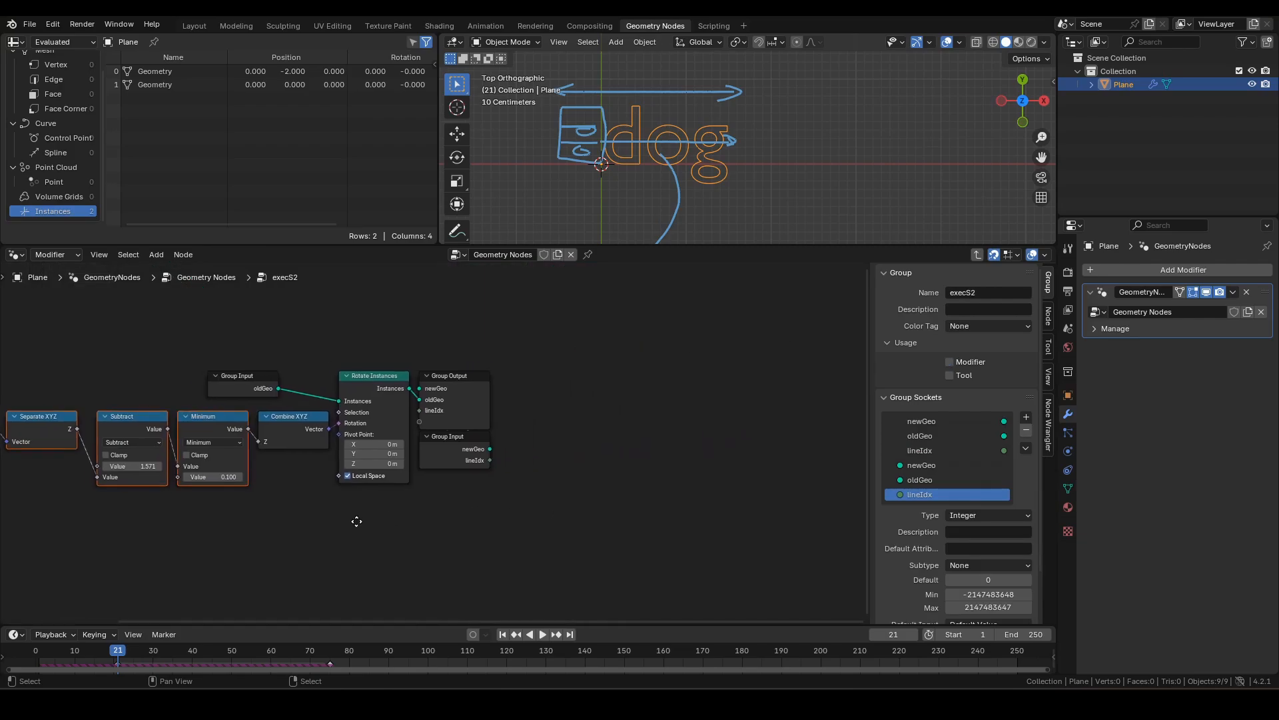
Move the Group Output and the Group Input below it along X, far away from Rotate Instances.
left_click_drag(416, 326, 571, 533)
scroll(457, 494, "up", 2)
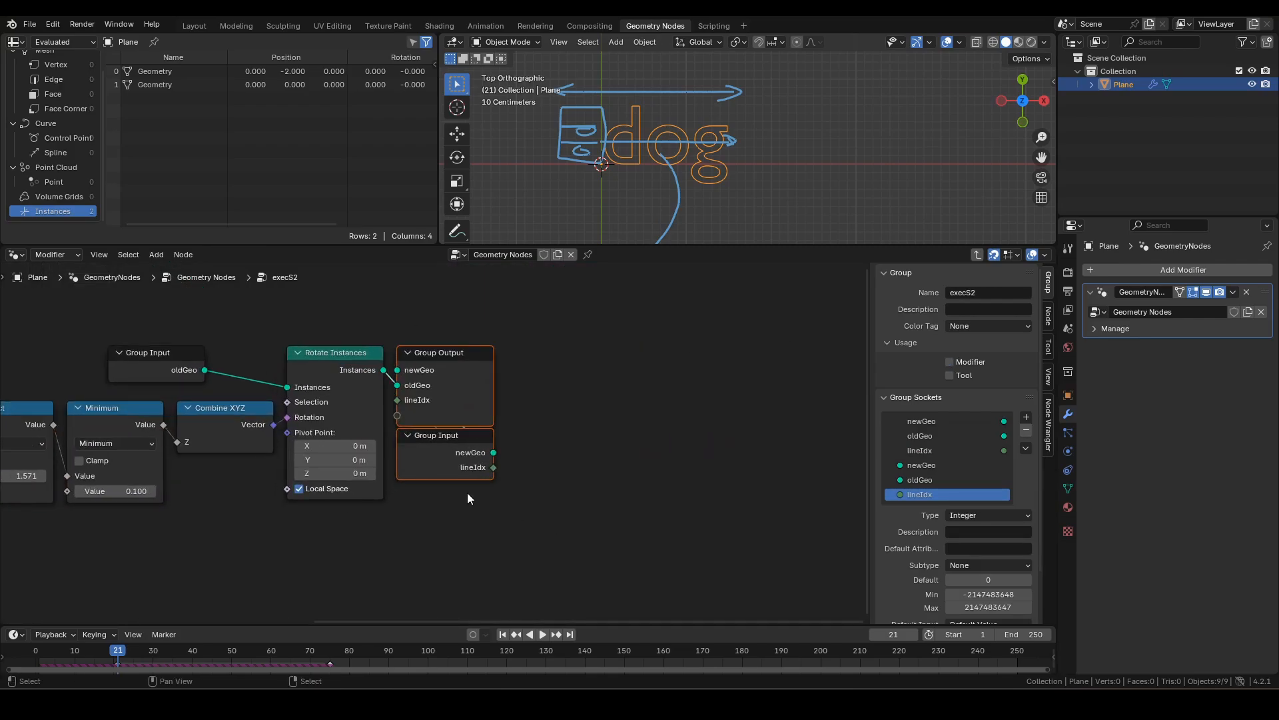
key("g")
key("x")
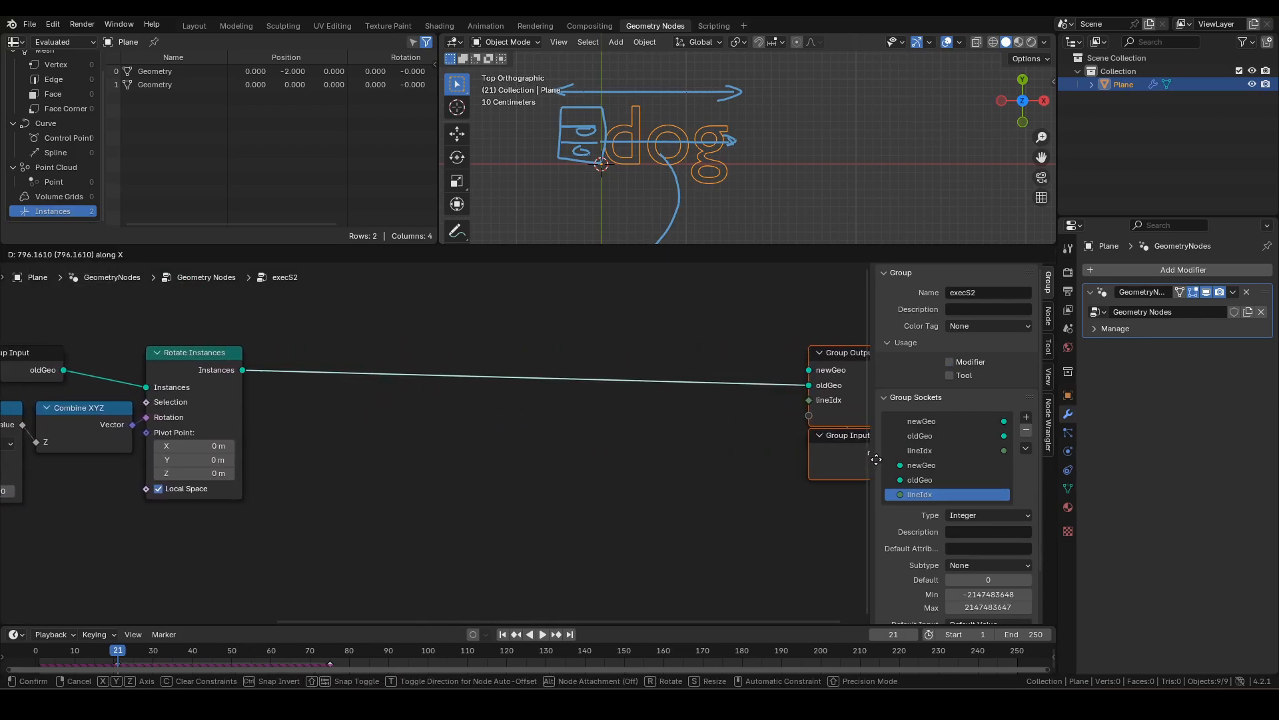
left_click(822, 460)
Insert a Scale Instances node on the link between Rotate Instances and the oldGeo output.
left_click(537, 461)
key("F3")
type("scale ins")
key("Return")
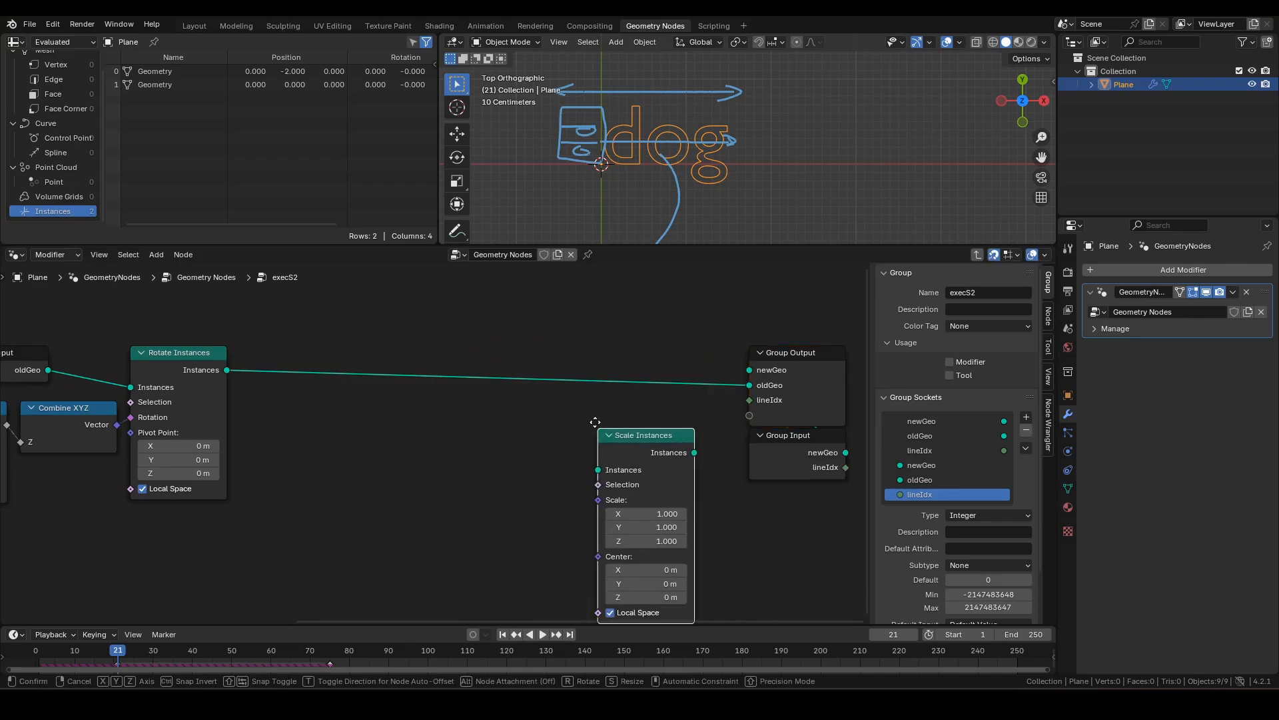
left_click(643, 338)
Add a Float Named Attribute node beside Rotate Instances that reads endScl.
middle_click_drag(414, 453, 454, 447)
key("F3")
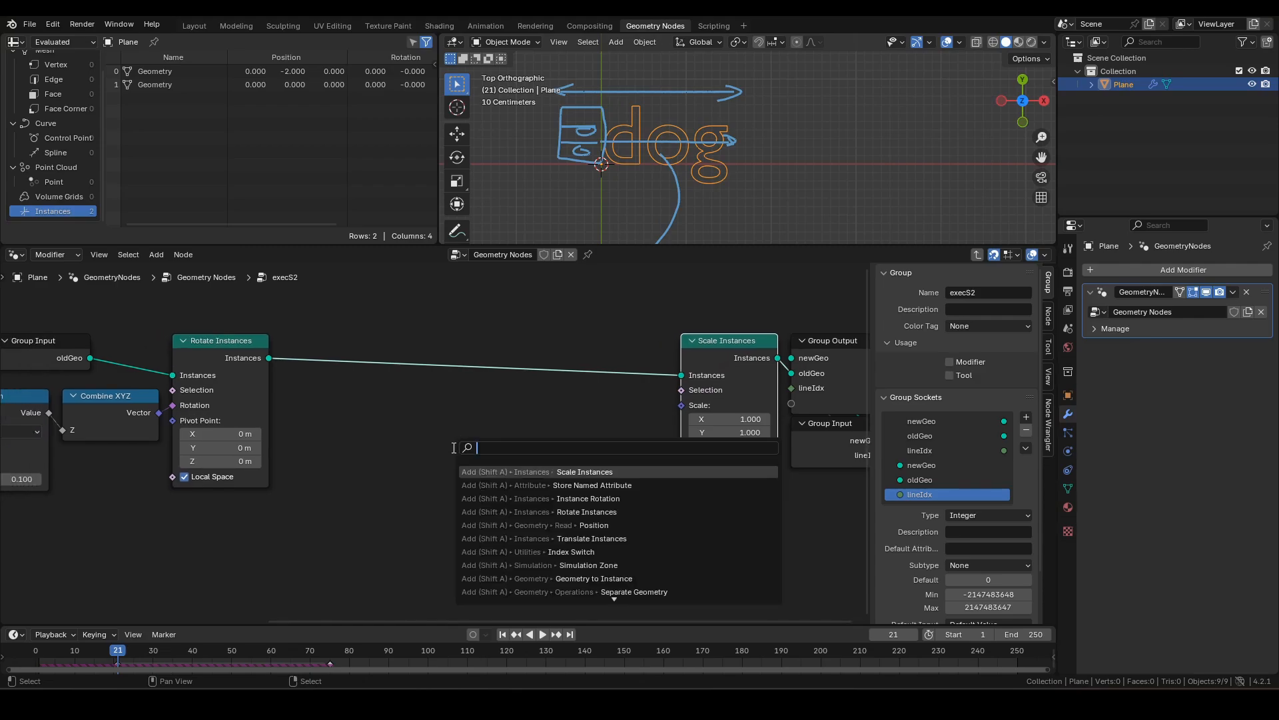
type("na")
key("Return")
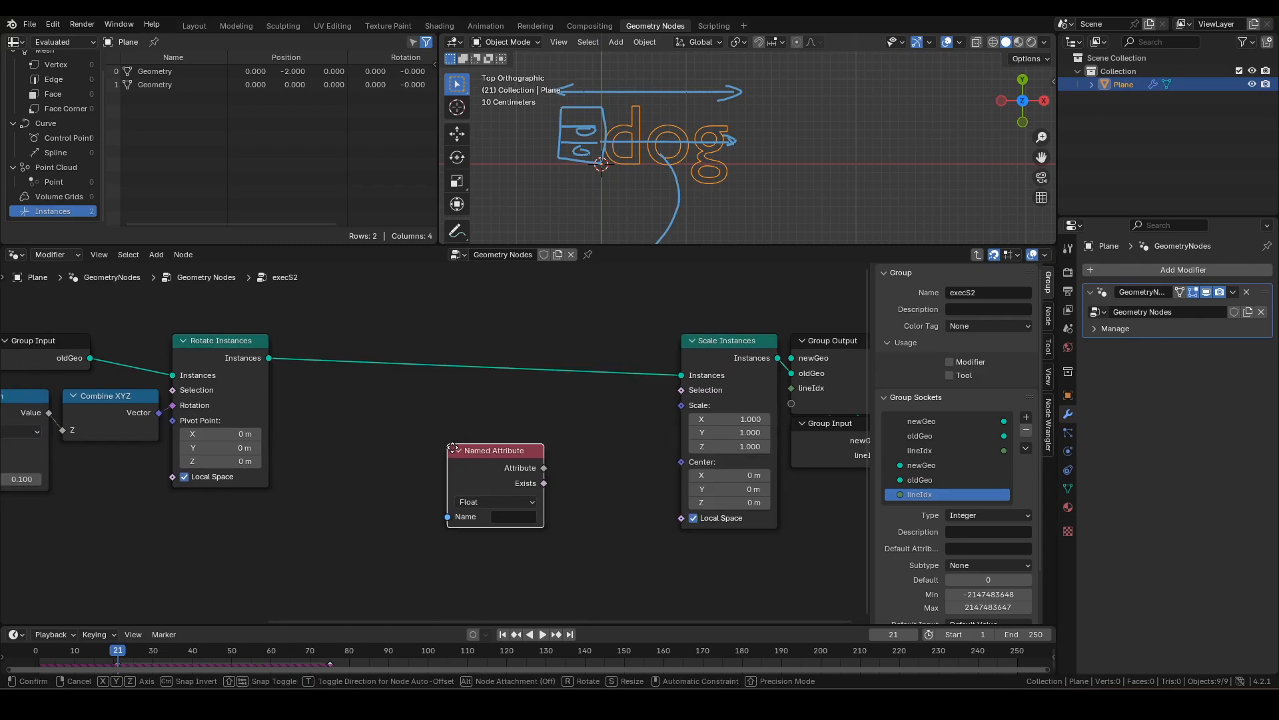
left_click(354, 477)
left_click(362, 490)
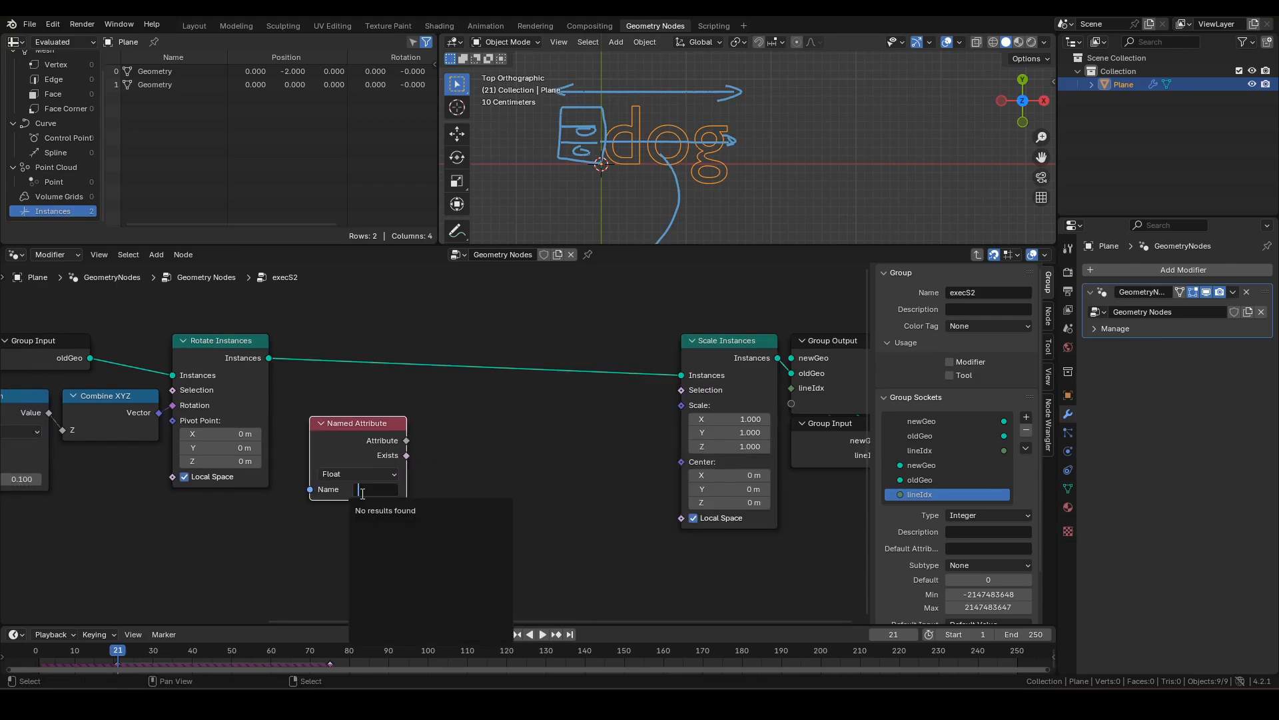
type("endScl")
key("Return")
Add an Instance Scale node below the endScl Named Attribute and split its Scale output with a Separate XYZ node.
middle_click_drag(361, 493, 417, 385)
key("F3")
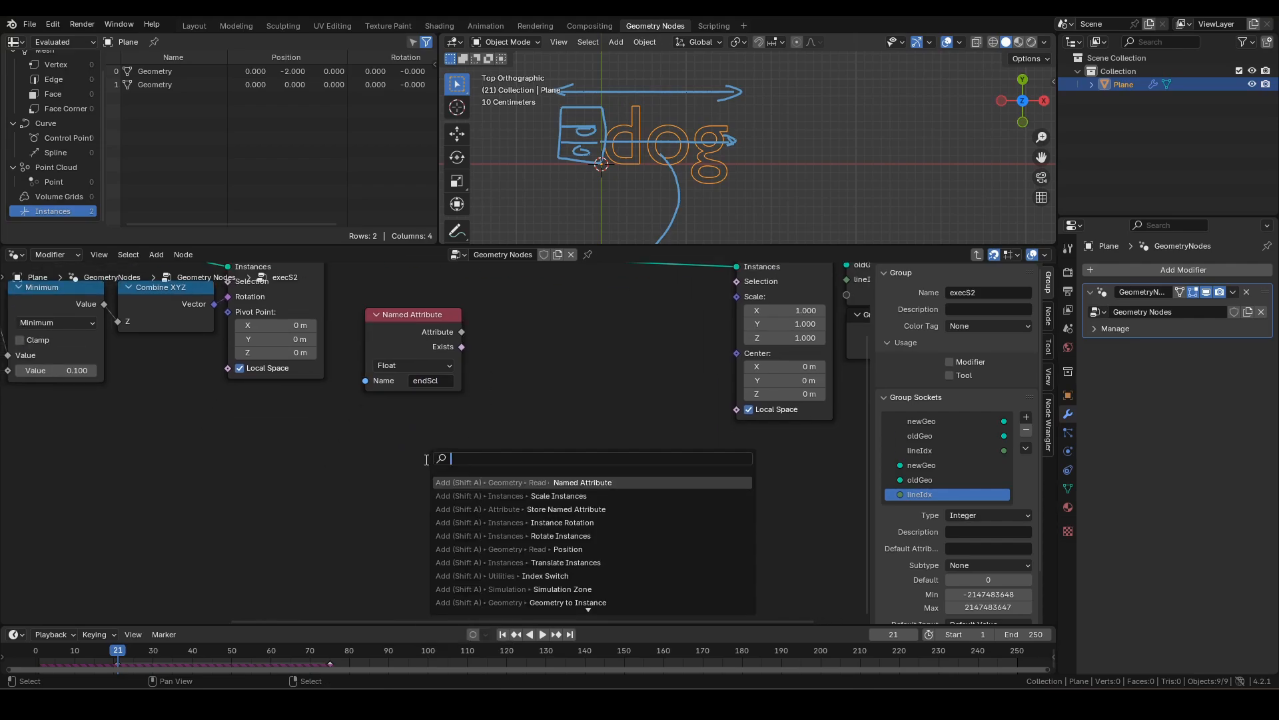
type("instance scale")
key("Return")
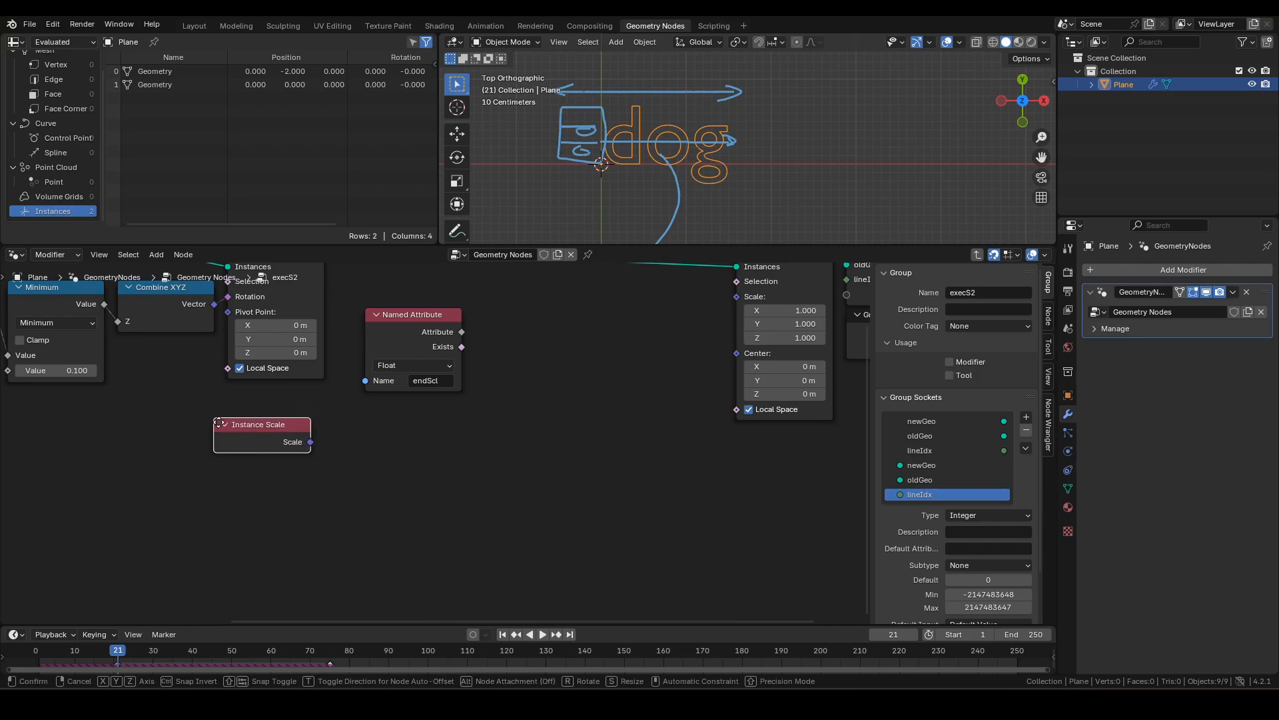
left_click(220, 422)
left_click_drag(324, 441, 356, 433)
type("sx")
key("Return")
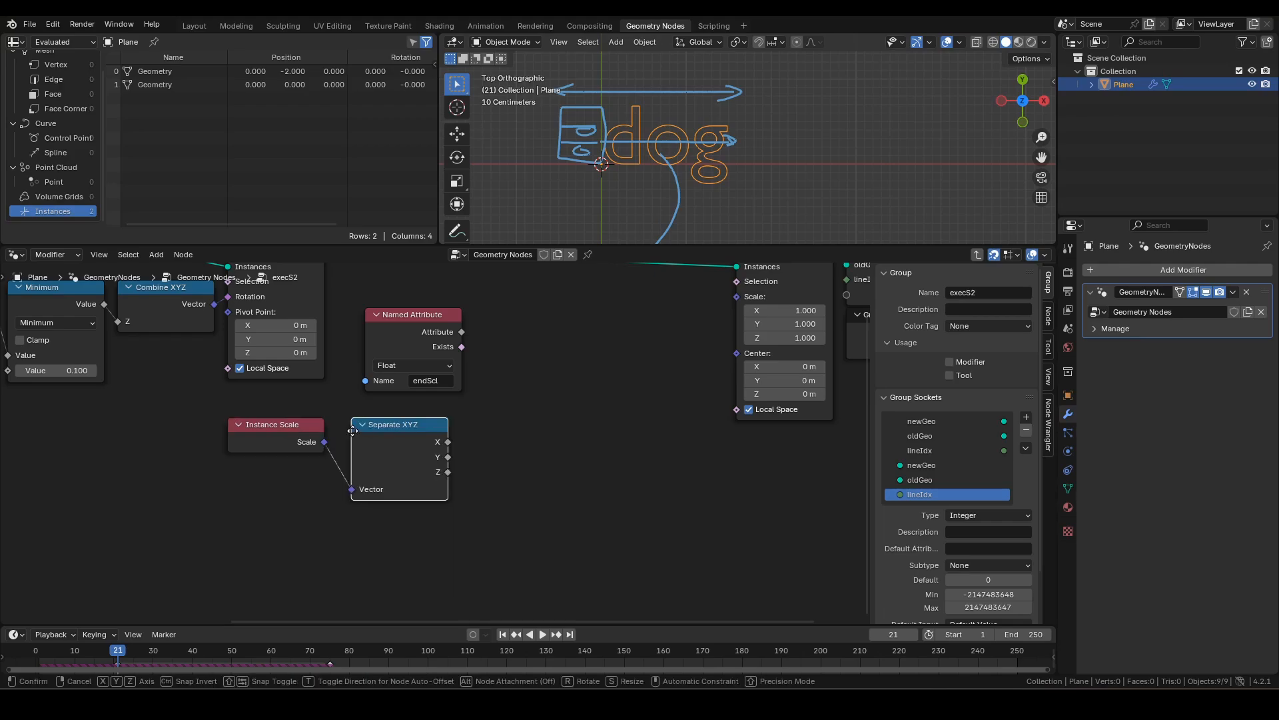
left_click(338, 429)
Divide the endScl attribute by the instance scale's X component with a Divide node, and hide the unused Separate XYZ outputs.
left_click_drag(402, 331, 375, 331)
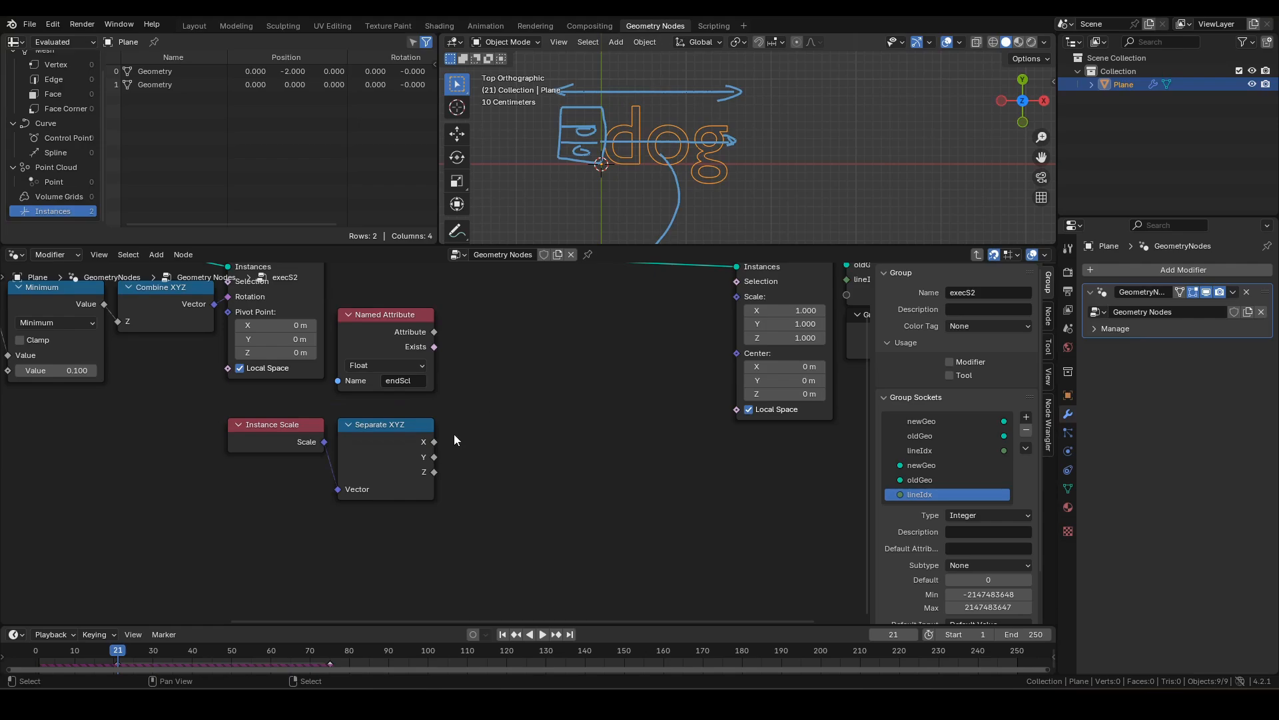
left_click_drag(434, 442, 447, 435)
left_click(426, 441)
left_click_drag(434, 331, 490, 339)
type("div")
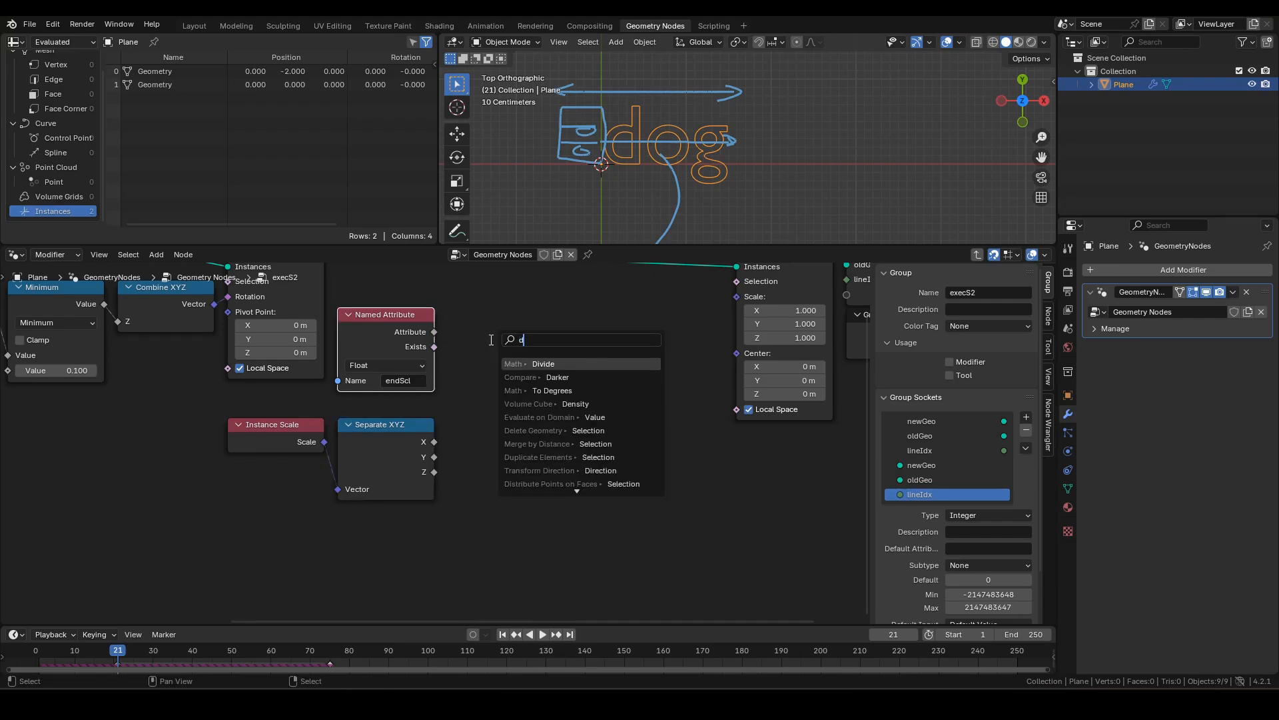
key("Return")
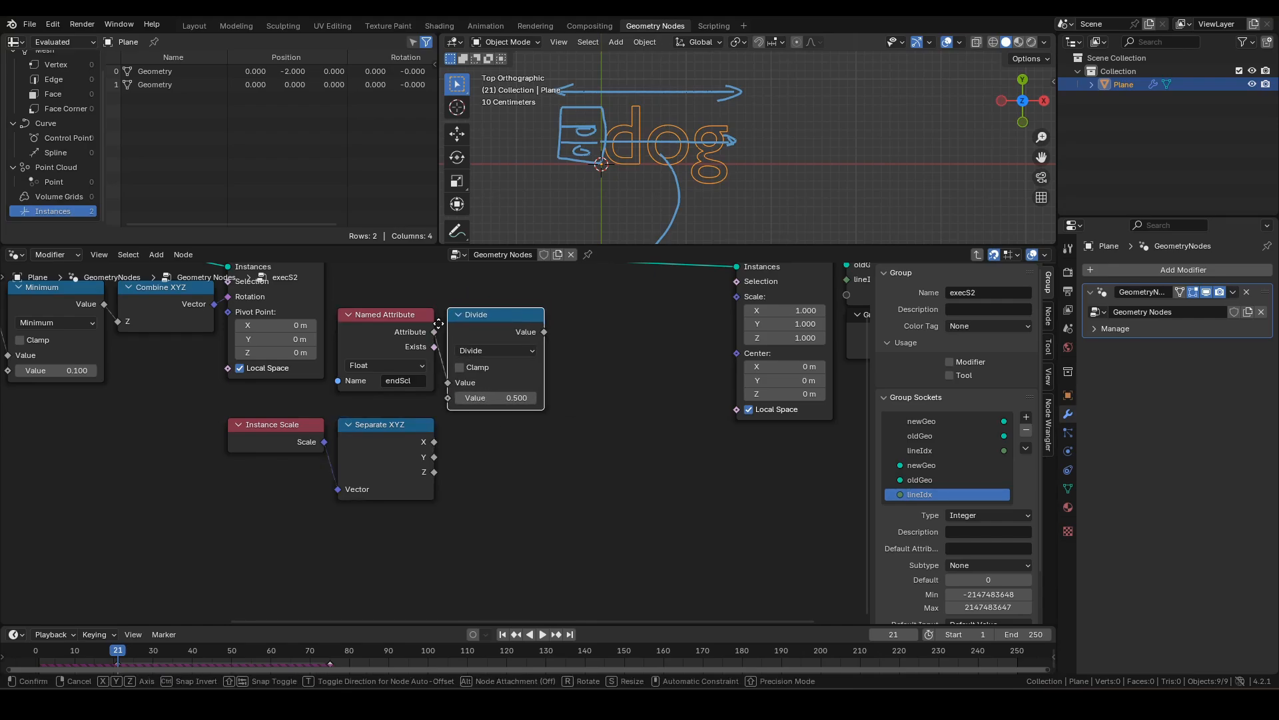
left_click(448, 326)
left_click_drag(434, 441, 458, 396)
key("ctrl+h")
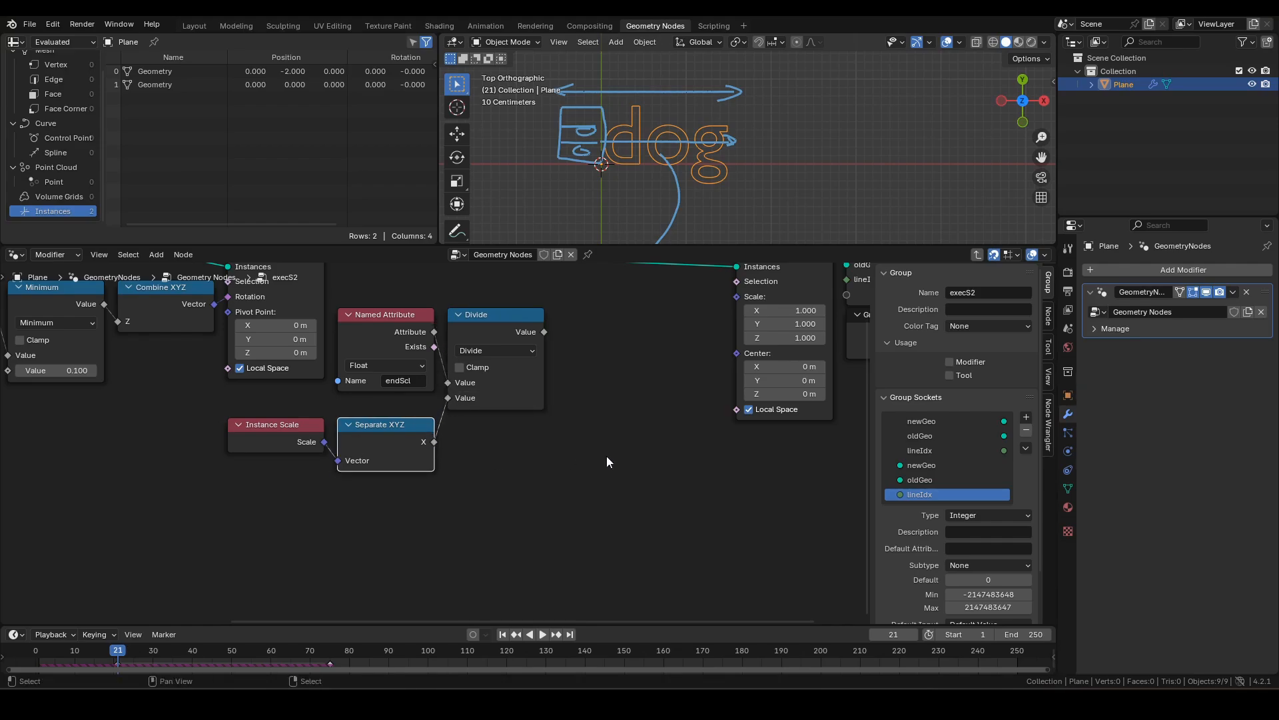
Add a Maximum math node after Divide with its second value set to 0.9.
middle_click_drag(606, 412, 525, 430)
left_click_drag(465, 352, 498, 367)
type("m")
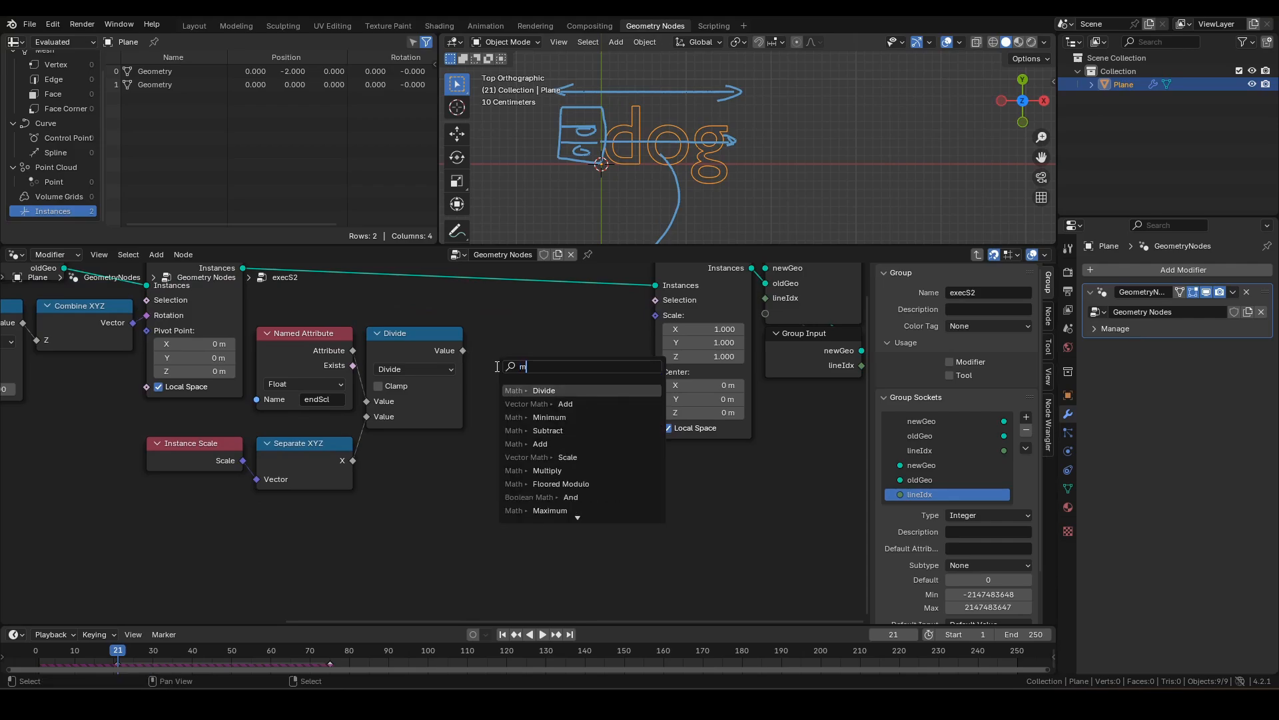
type("ax")
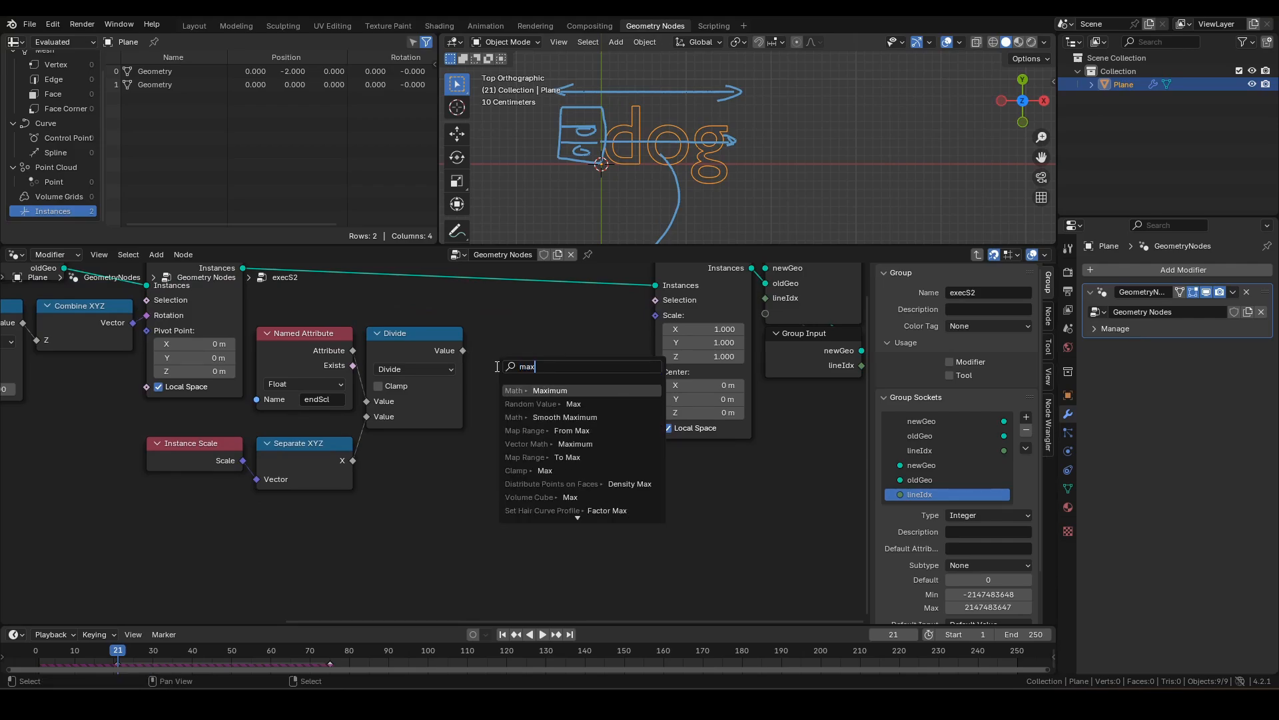
key("Return")
left_click(476, 351)
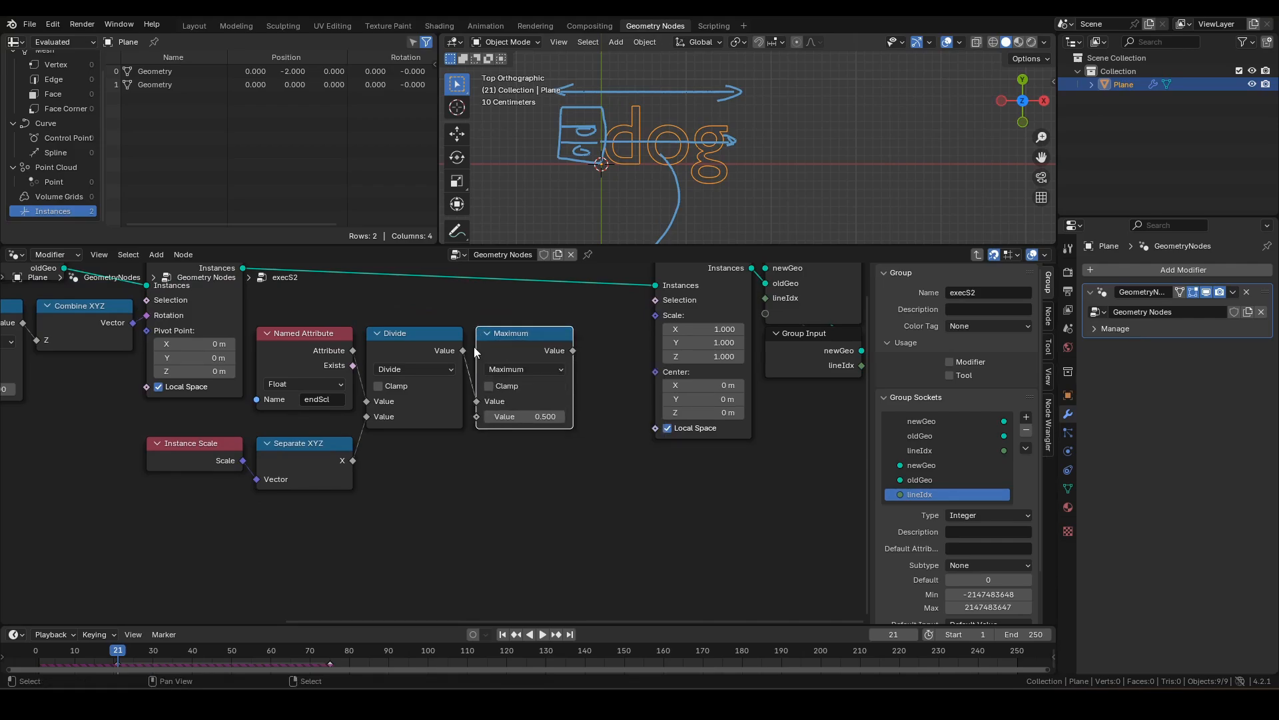
left_click(527, 417)
type(".9")
key("Return")
Move Scale Instances, Group Output and the Group Input below it farther away from Maximum to make room.
scroll(646, 435, "down", 2)
left_click_drag(645, 535, 425, 325)
key("g")
left_click(555, 331)
Duplicate Maximum, switch the copy to Minimum, feed it with Maximum's result and set its second value to 1.1.
scroll(298, 432, "up", 2)
key("shift+d")
left_click(427, 423)
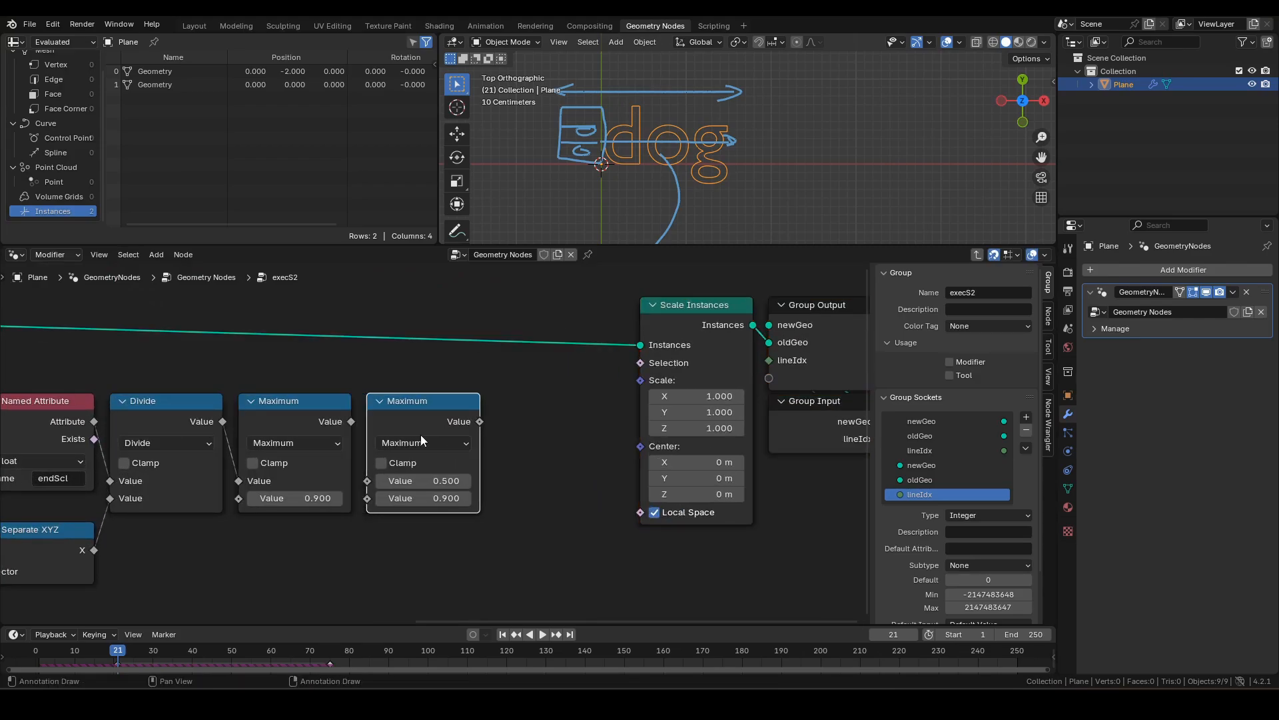
left_click(419, 443)
left_click(539, 486)
left_click_drag(351, 421, 367, 481)
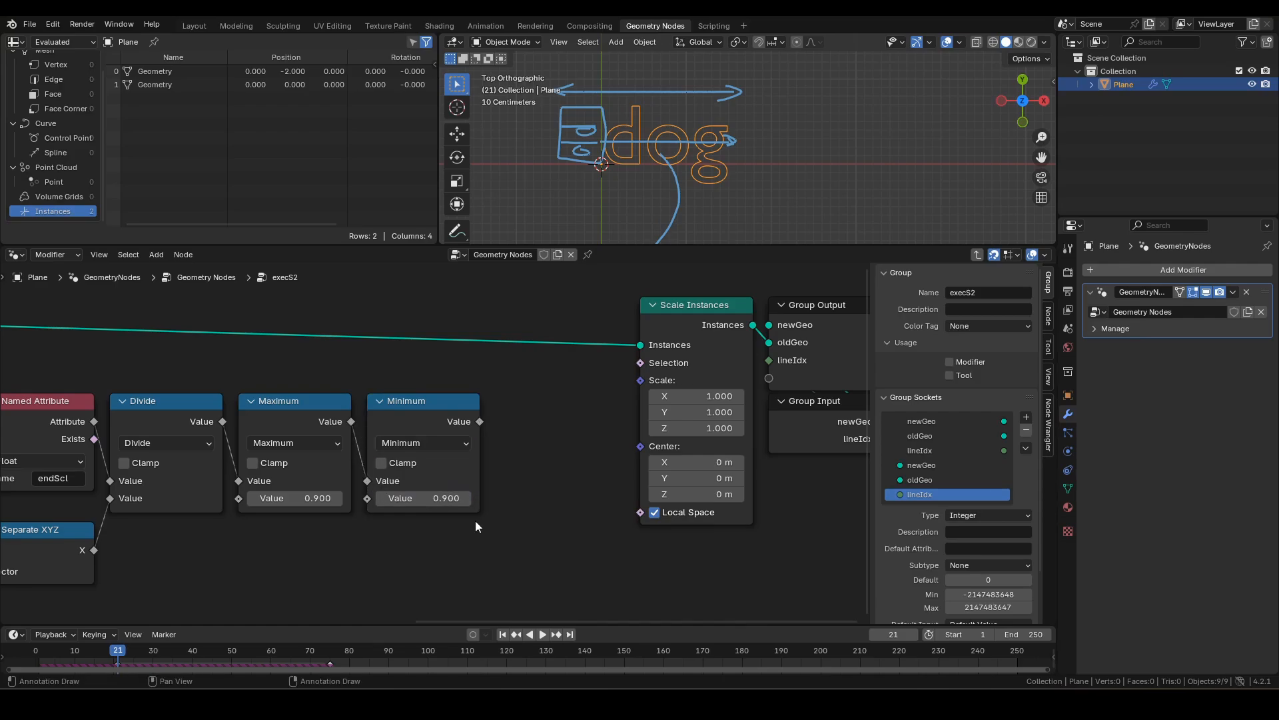
left_click(441, 504)
type("1.1")
key("Return")
Link Minimum's result to the Scale input of Scale Instances, and move Scale Instances with the group nodes right beside Minimum.
scroll(514, 463, "right", 2)
left_click_drag(447, 432, 600, 401)
scroll(717, 513, "down", 3)
left_click_drag(731, 523, 464, 348)
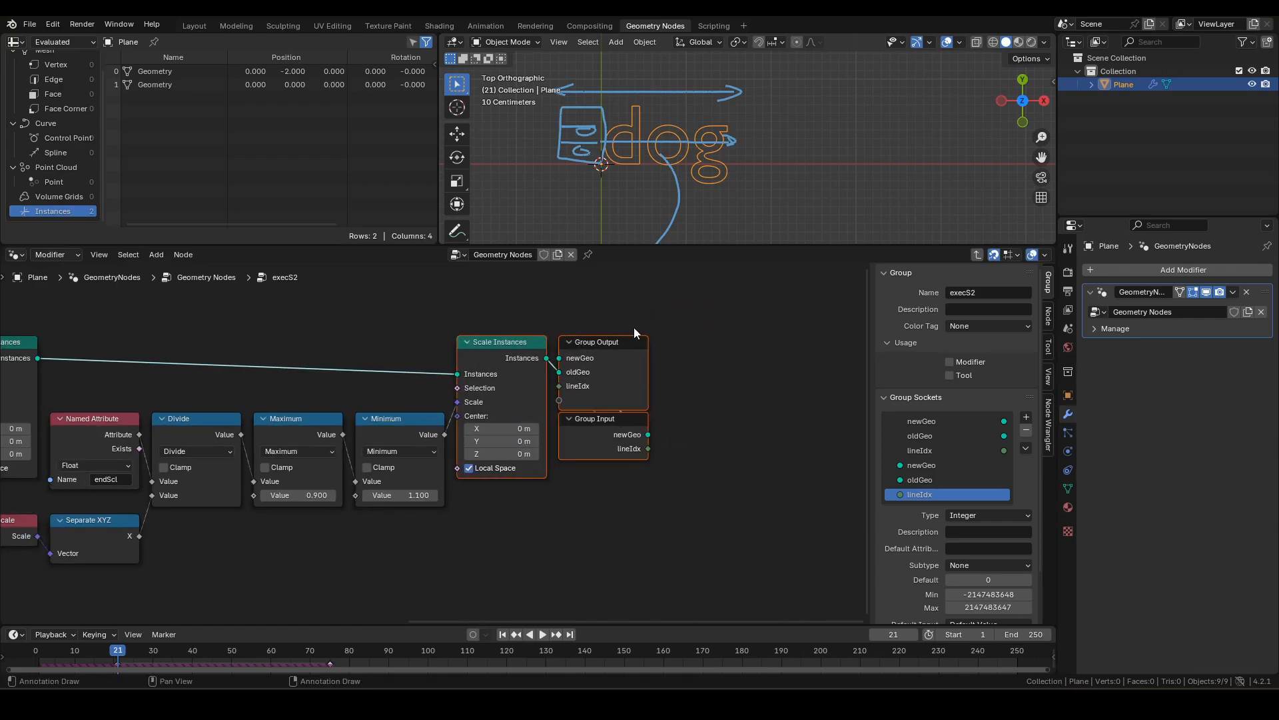
Play the animation from the start and examine how the dog text rotates and scales relative to sheep in the maximized, fully framed viewport.
key("shift+Left")
key("q")
left_click(677, 159)
key("space")
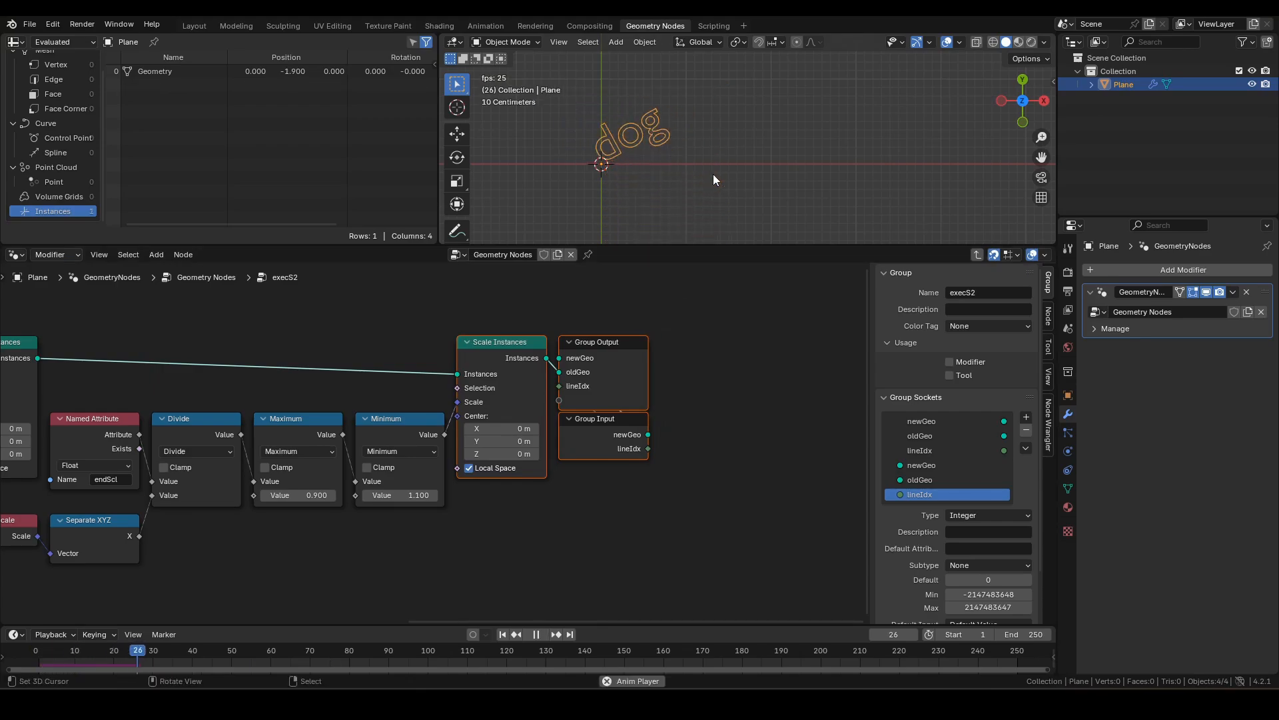
key("ctrl+space")
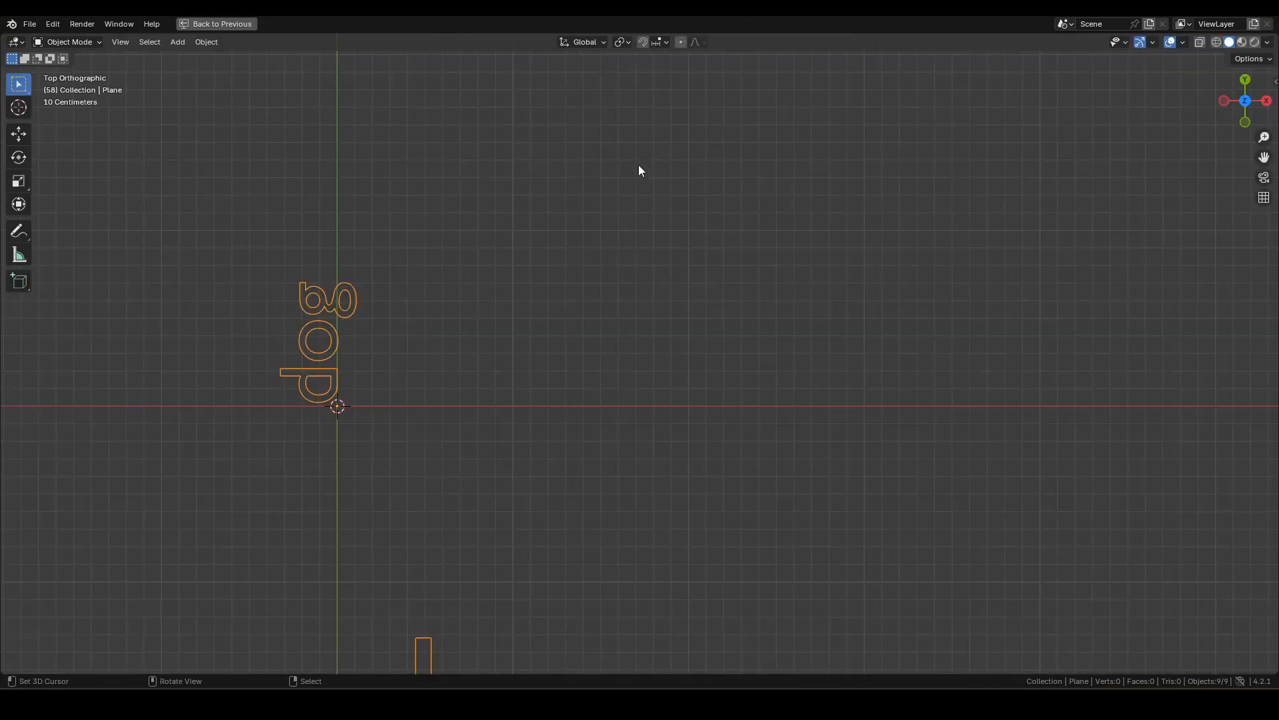
key("Home")
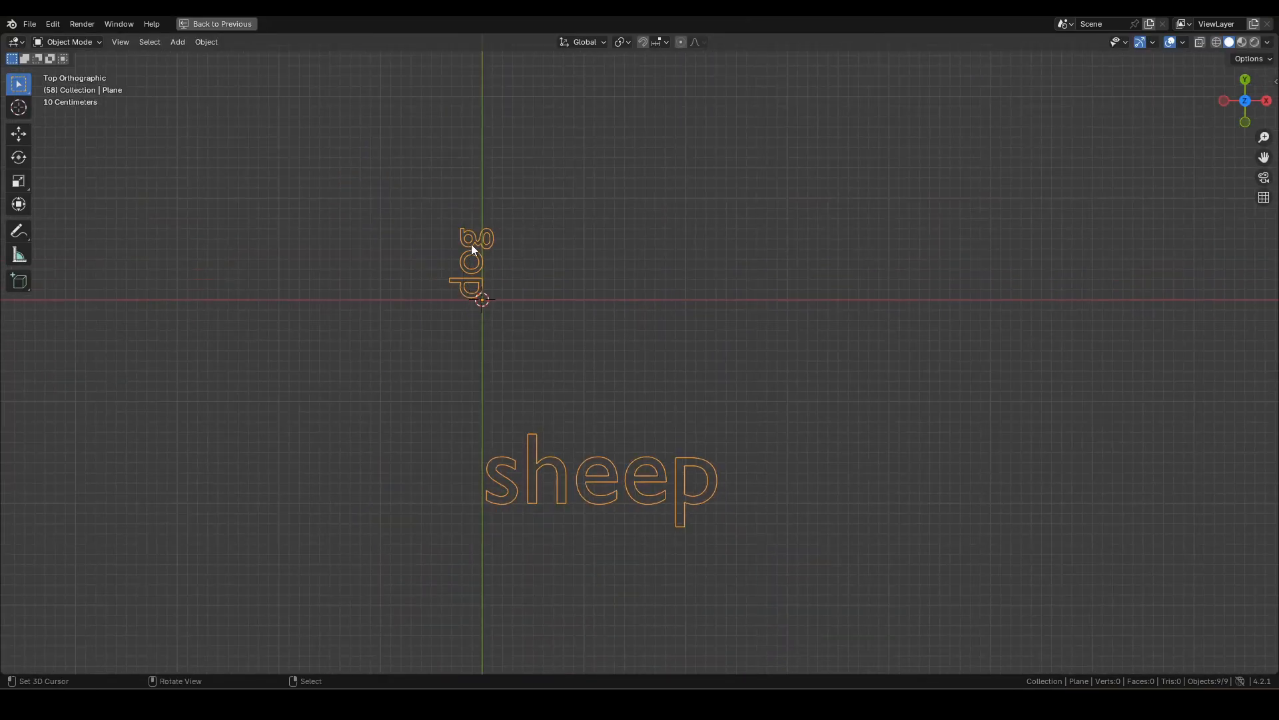
left_click_drag(534, 497, 540, 433)
mouse_move(468, 293)
left_mouse_down()
mouse_move(474, 236)
mouse_move(459, 245)
left_mouse_up()
key("Delete")
left_click(533, 314)
key("ctrl+space")
Leave the execS2 group and maximize the node editor at the empty area above the simulation nodes.
scroll(377, 396, "down", 3)
middle_click_drag(231, 370, 501, 358)
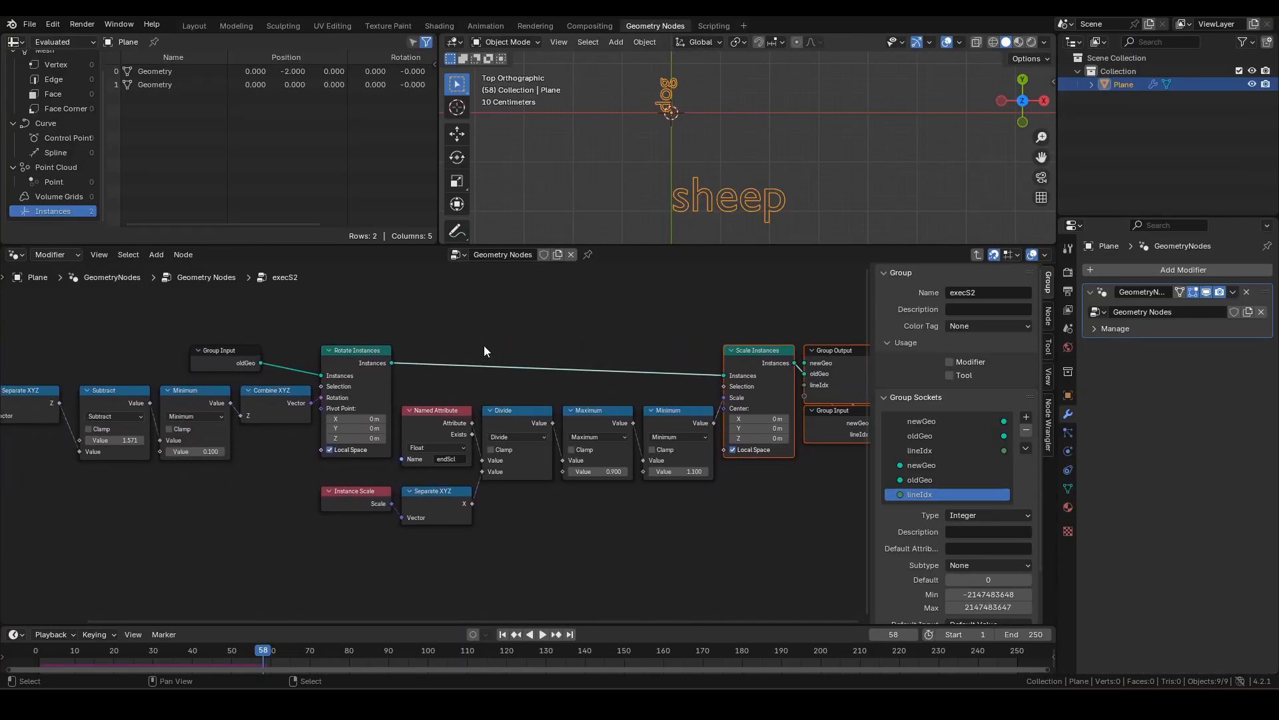
key("Tab")
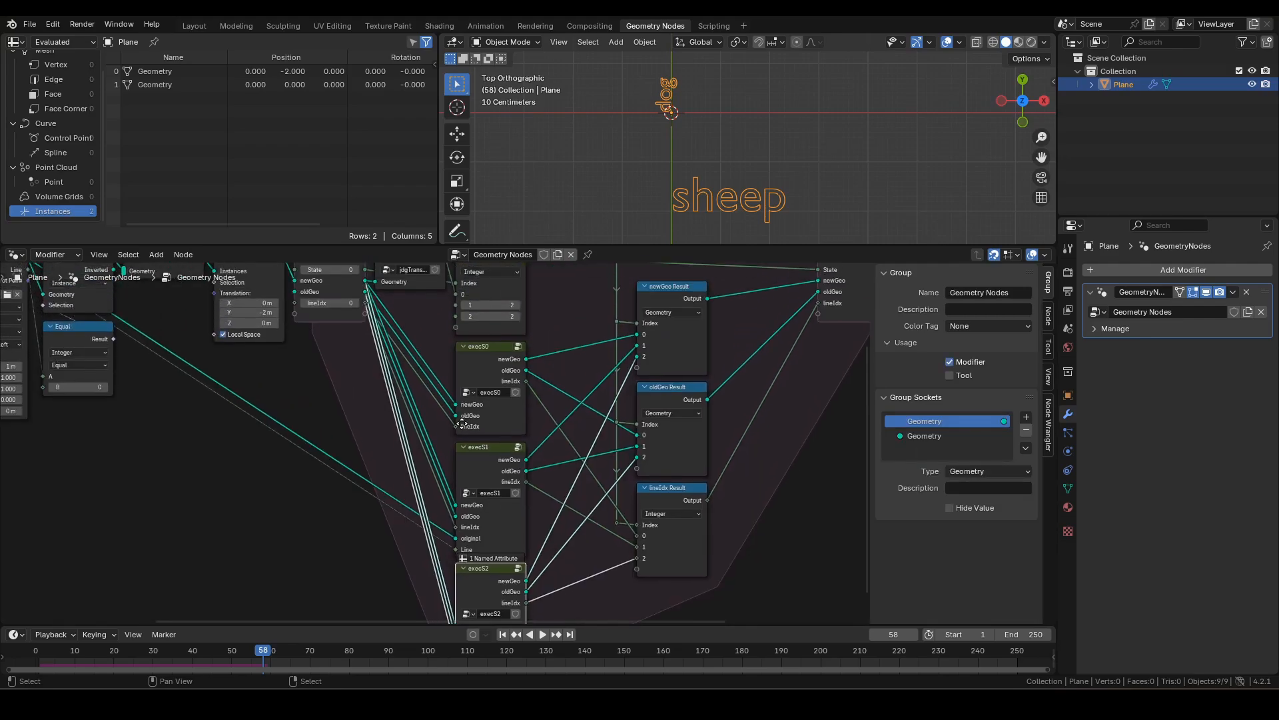
middle_click_drag(461, 406, 471, 562)
scroll(510, 495, "up", 2)
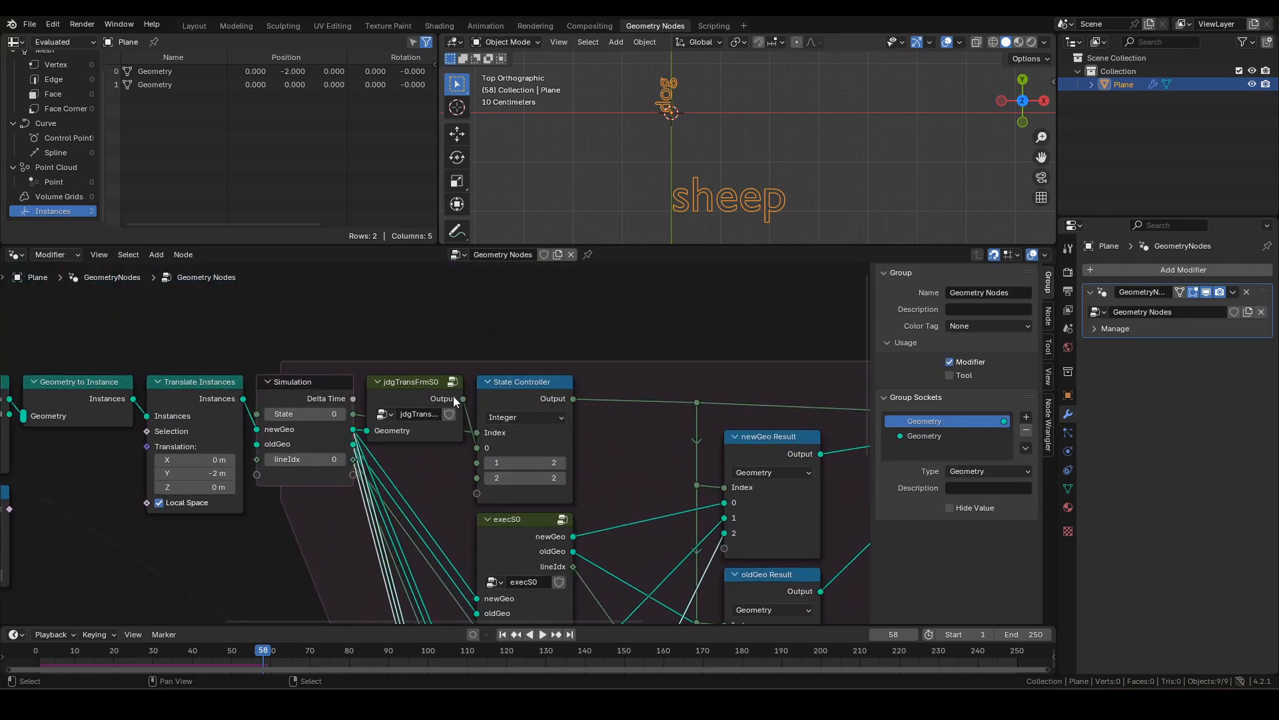
middle_click_drag(474, 372, 518, 531)
key("ctrl+space")
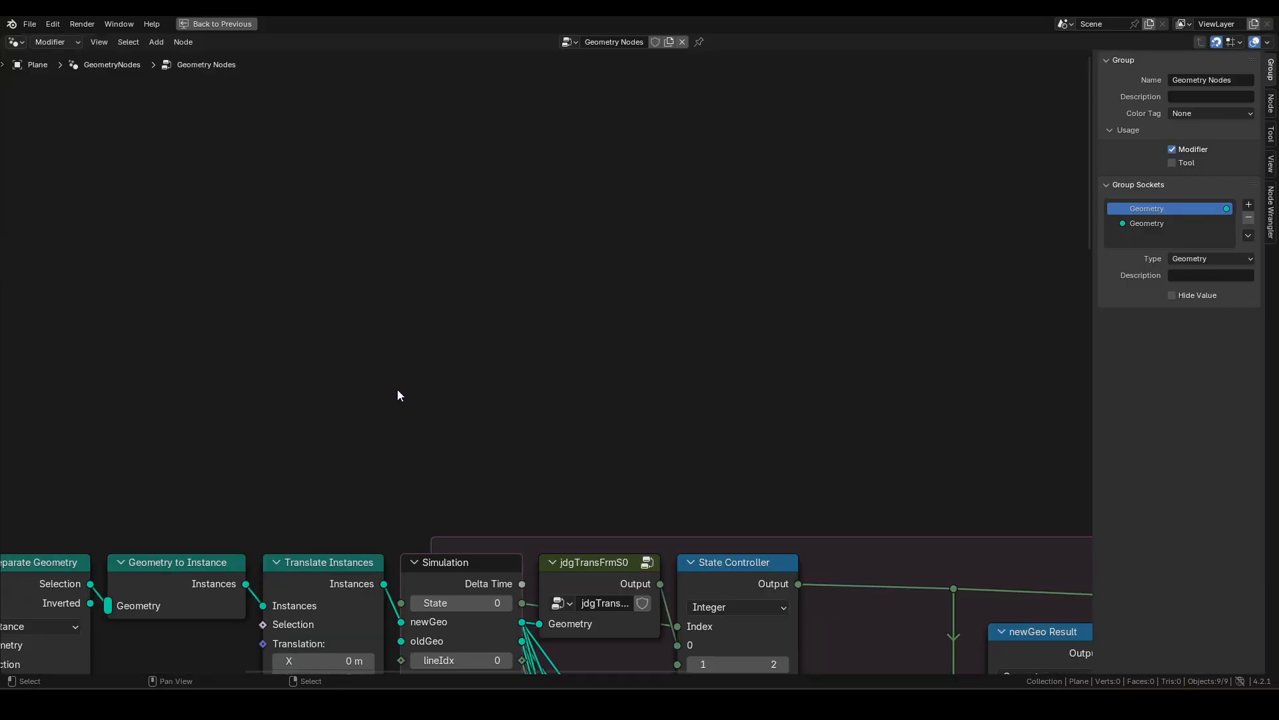
middle_click_drag(394, 288, 423, 399)
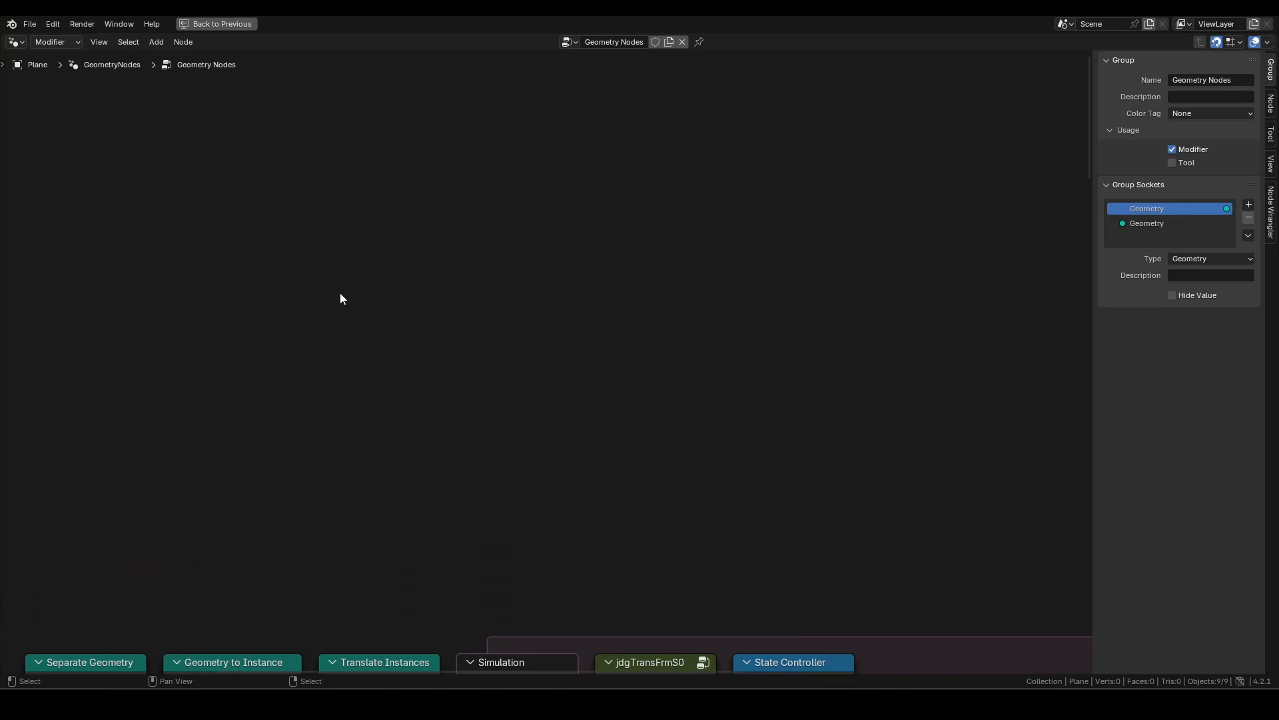
Add an Instance Rotation node in the empty area above the simulation zone and split its Rotation with a Separate XYZ node.
key("F3")
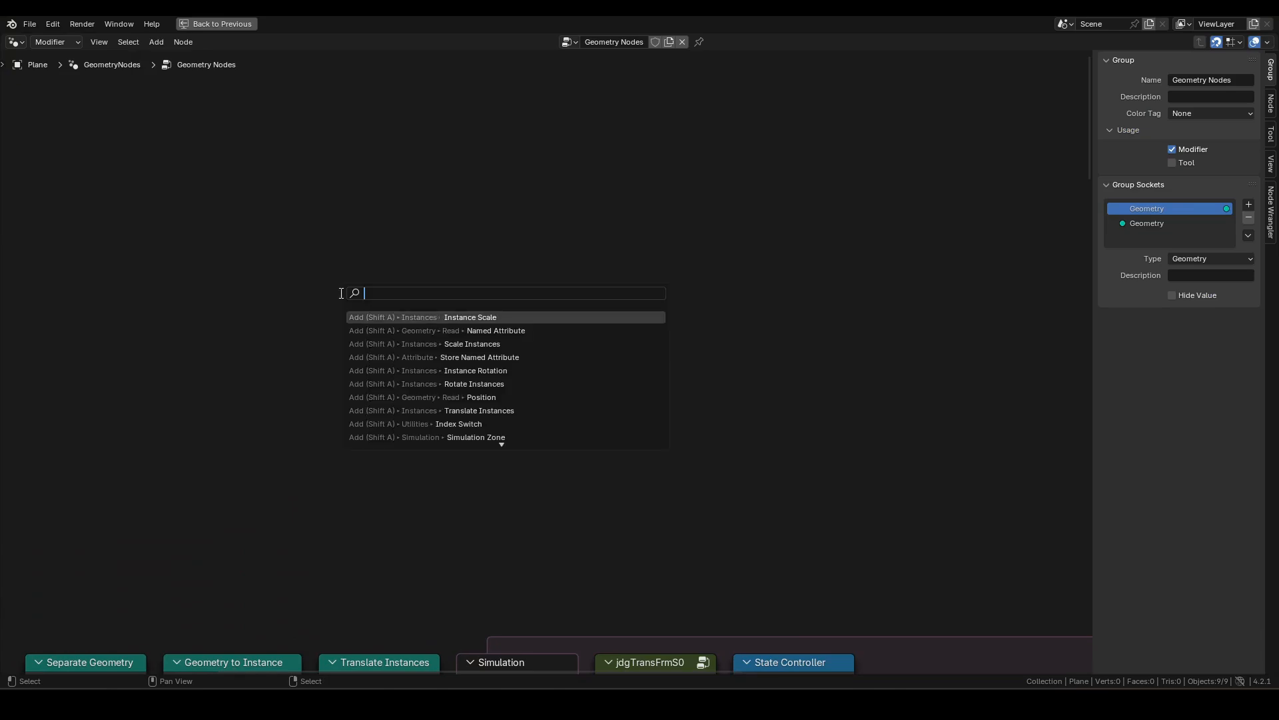
type("instan")
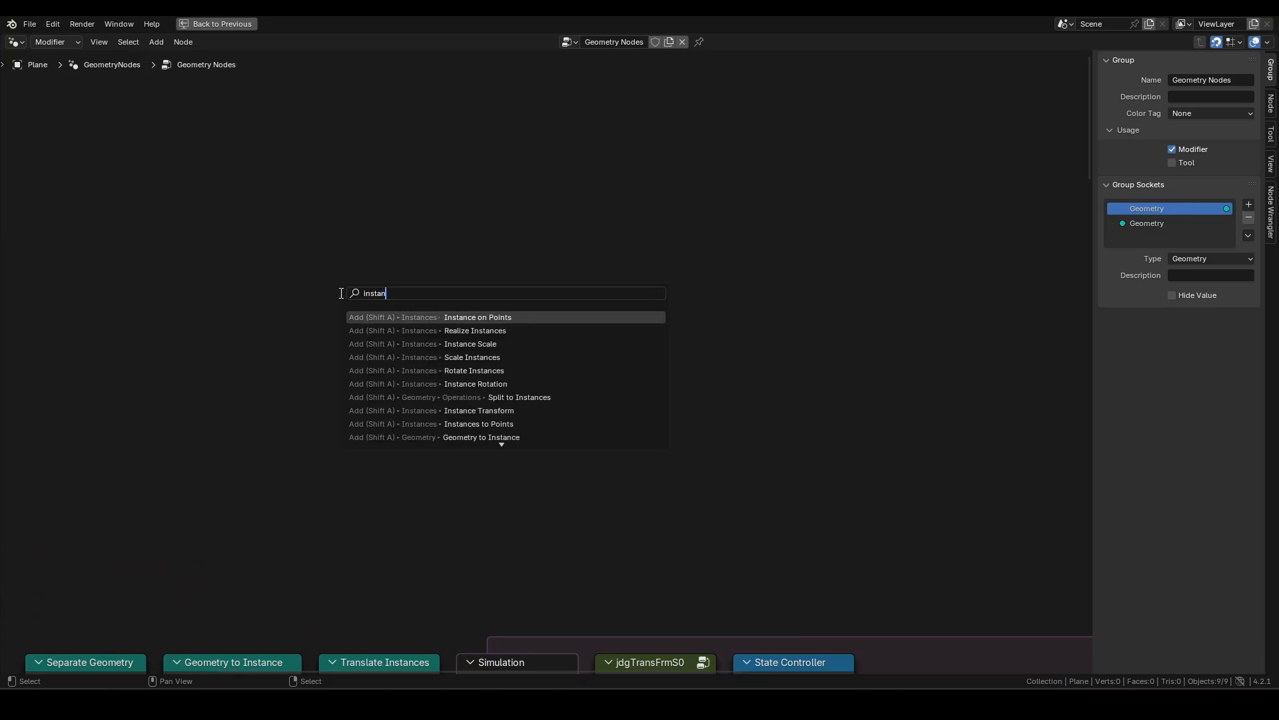
type("ce rp")
key("BackSpace")
type("i")
key("Return")
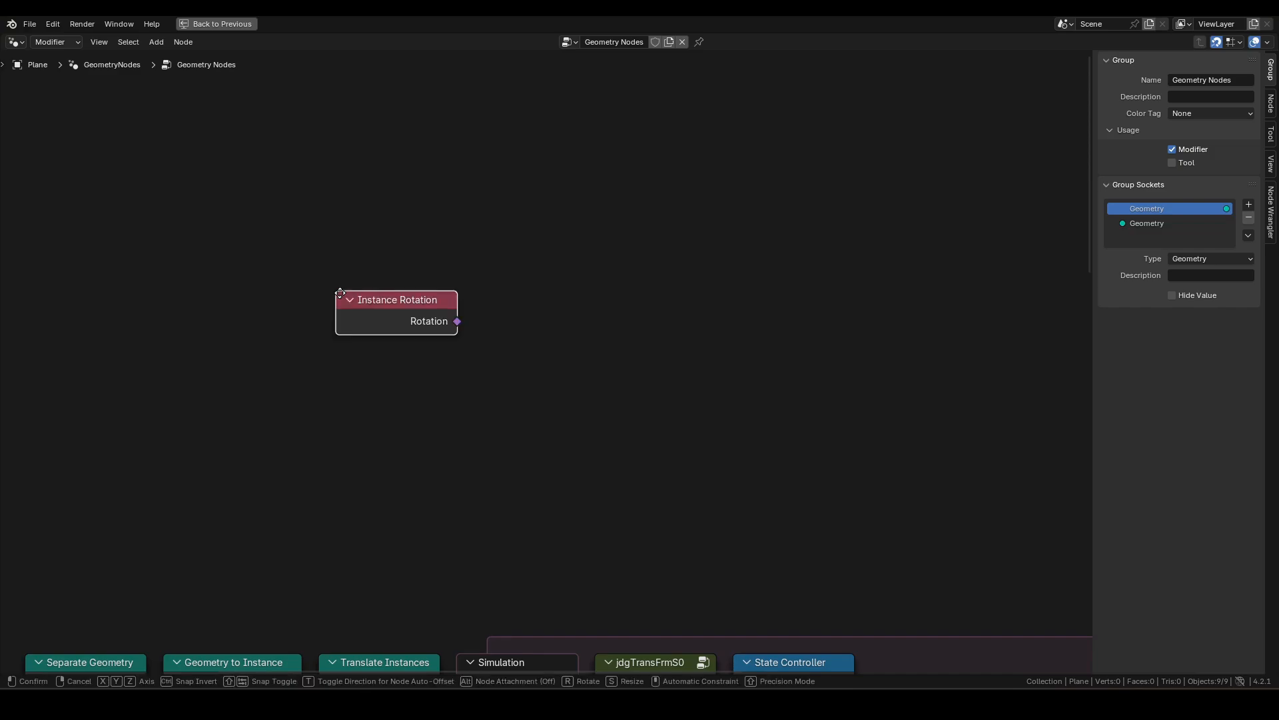
left_click(354, 197)
left_click_drag(423, 218, 451, 220)
type("sep")
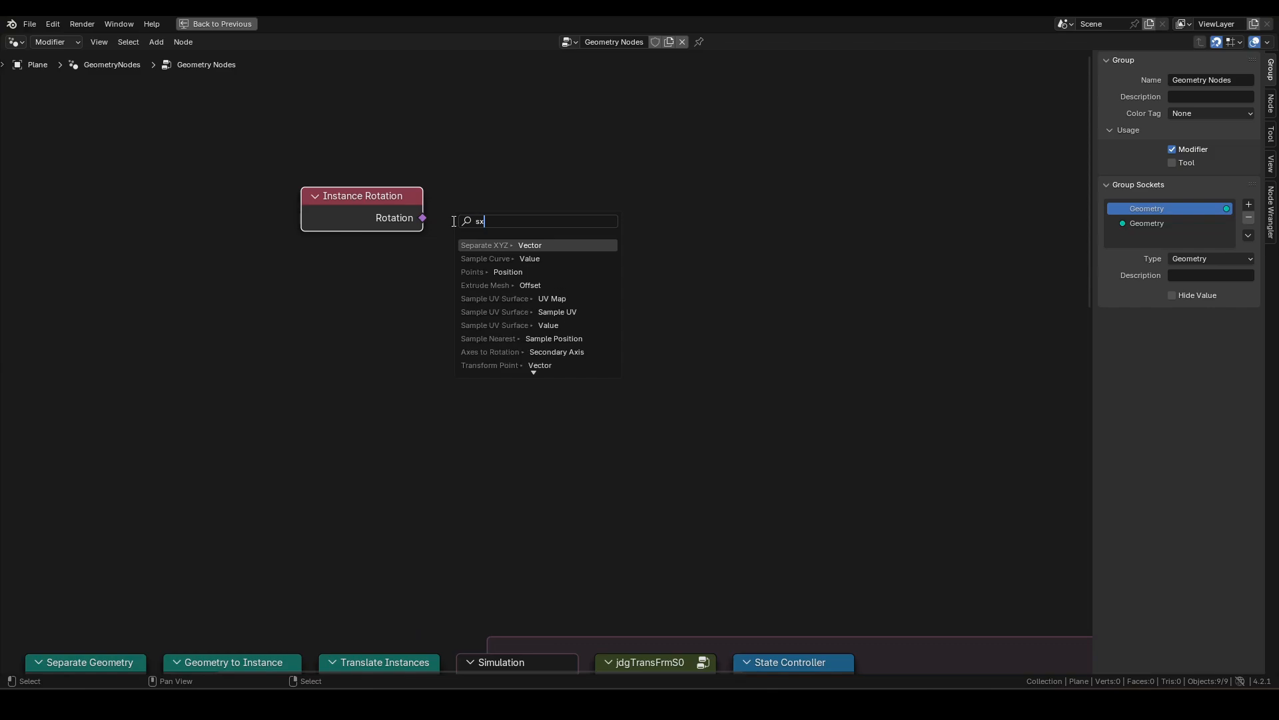
key("Return")
left_click(464, 221)
Compare the rotation's Z component with a Greater Than or Equal node whose B value is pi/2.
left_click_drag(561, 256, 622, 242)
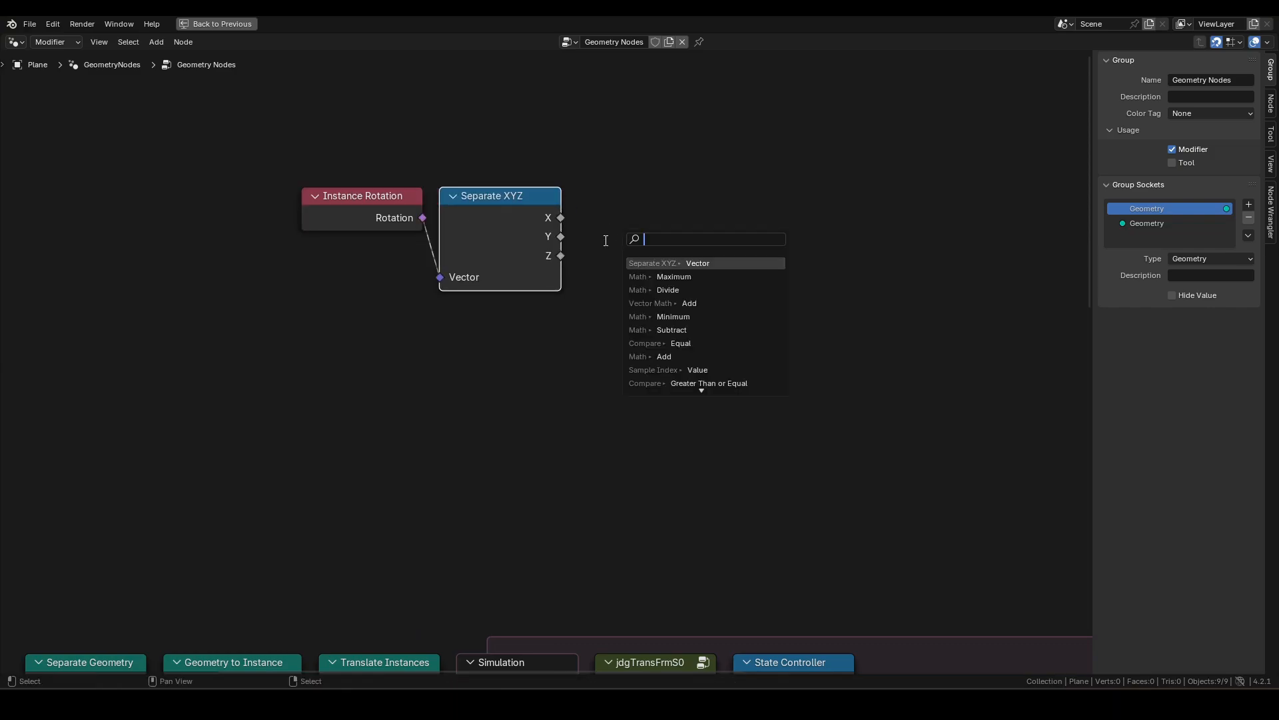
type("grea")
key("Down")
key("Return")
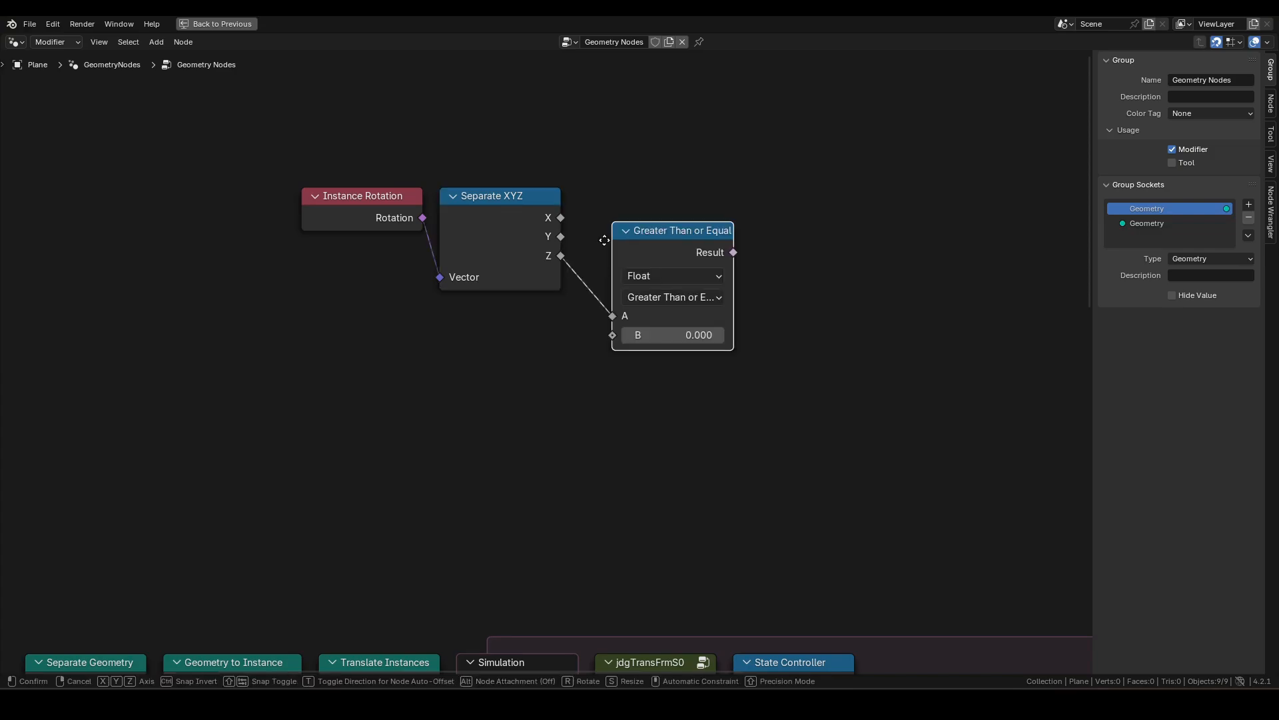
left_click_drag(604, 240, 570, 206)
left_click(569, 205)
left_click(651, 302)
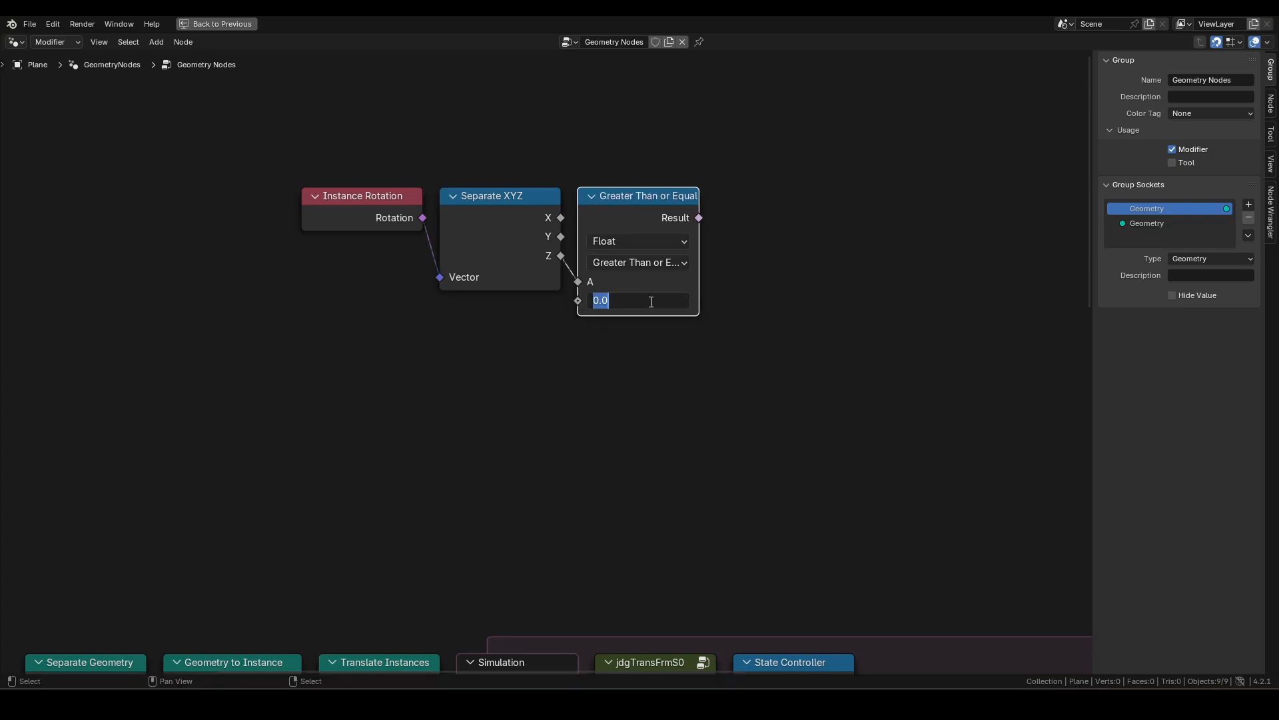
type("pi/2")
key("Return")
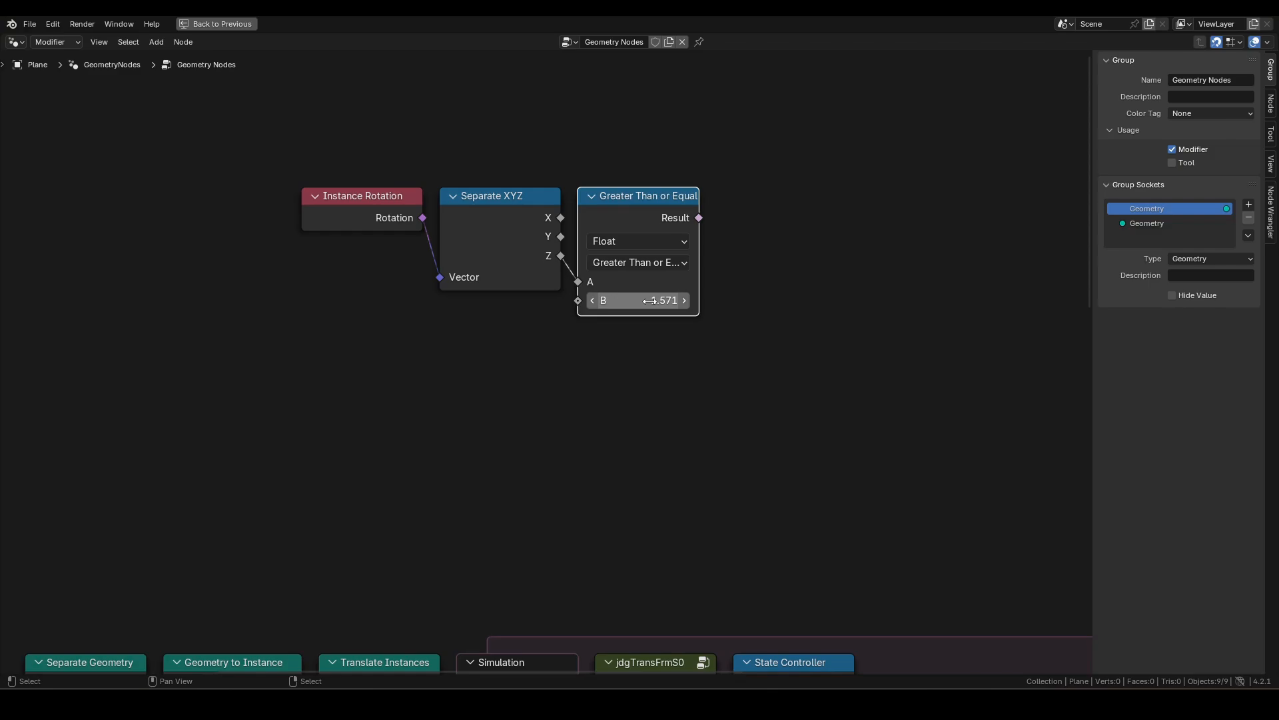
Add an Instance Scale node below Instance Rotation and split its Scale output with a Separate XYZ node.
middle_click_drag(718, 234, 658, 239)
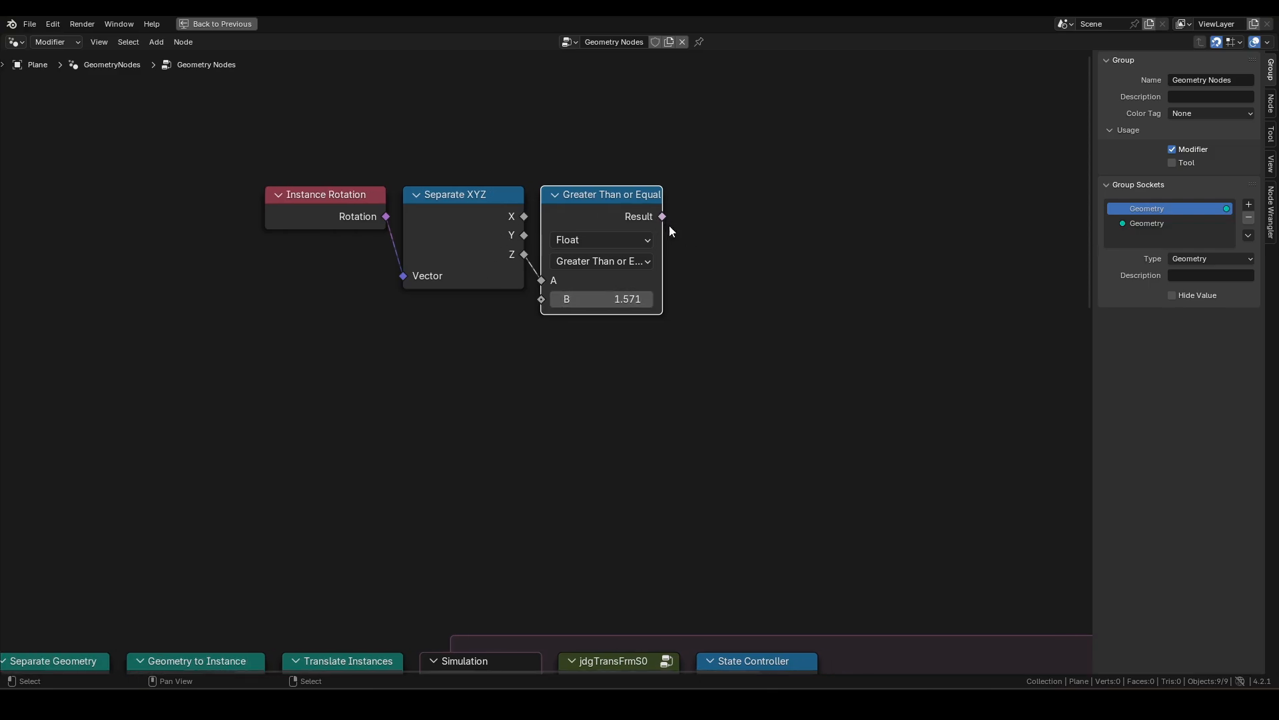
left_click(281, 393)
key("F3")
type("instance s")
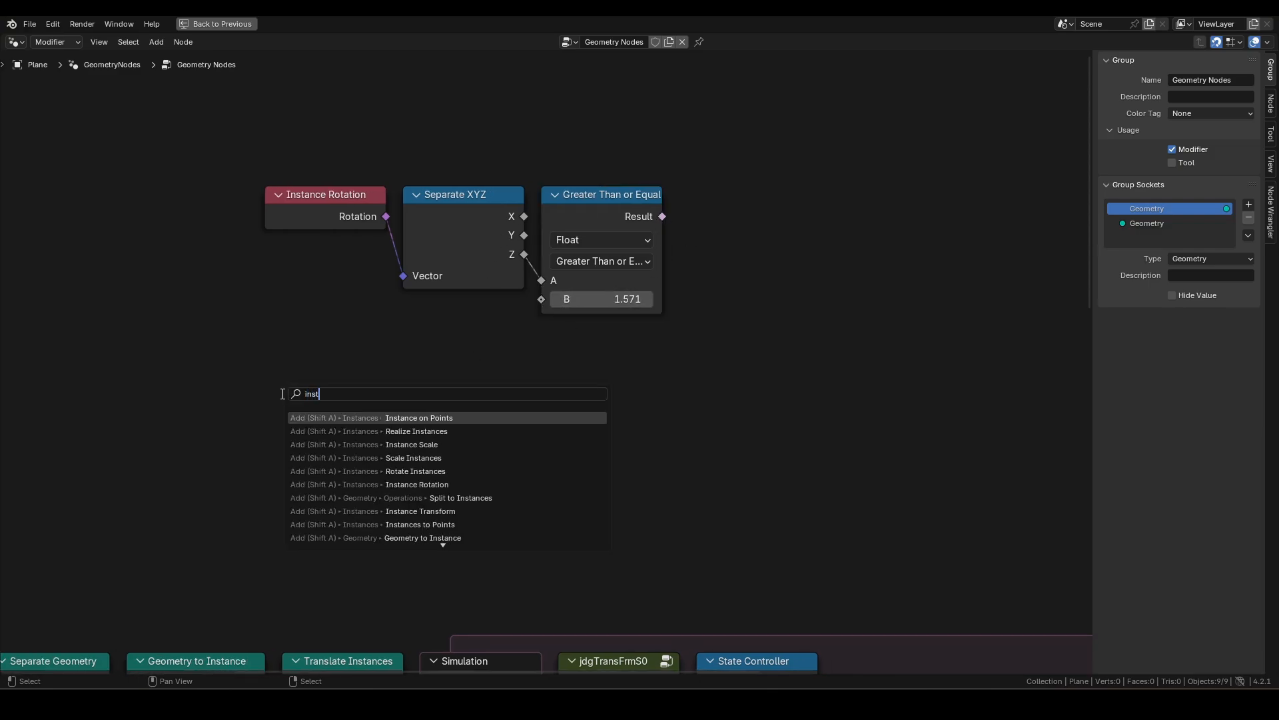
key("Return")
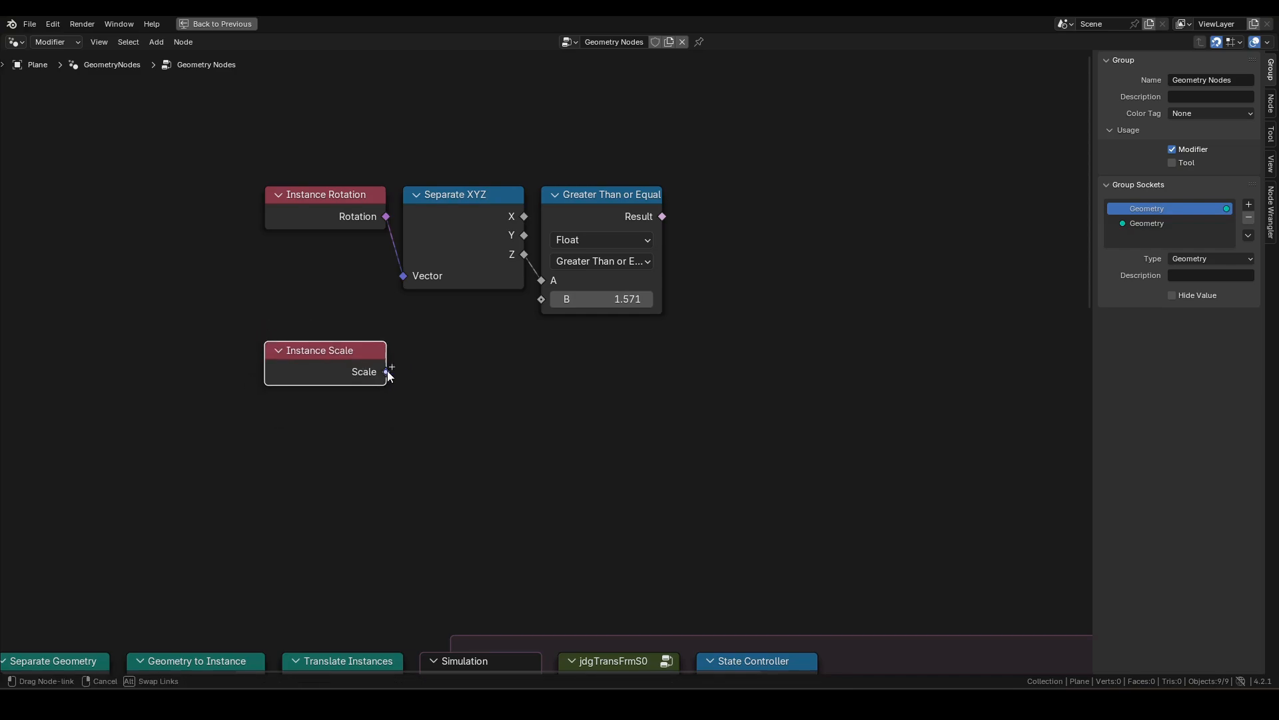
left_click_drag(387, 372, 417, 377)
type("sx")
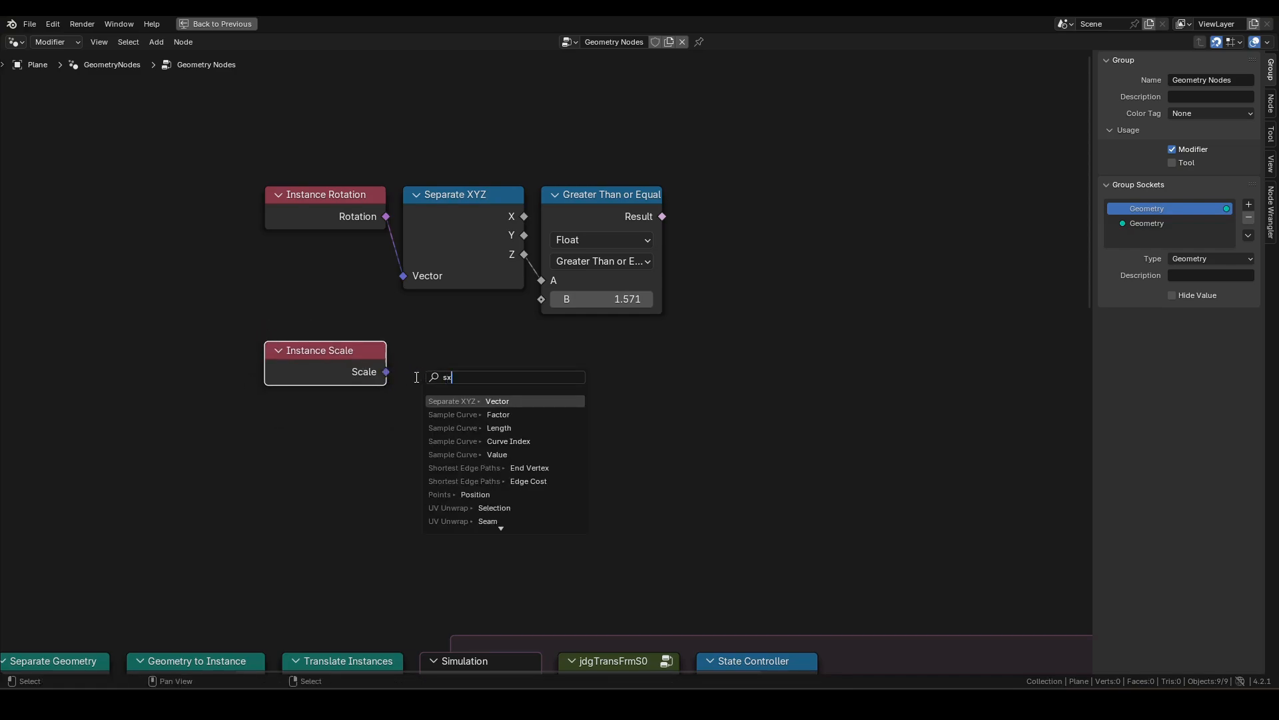
key("Return")
left_click(394, 357)
Add an Equal compare node that takes the X component of the separated instance scale as its A value.
left_click_drag(525, 372, 566, 379)
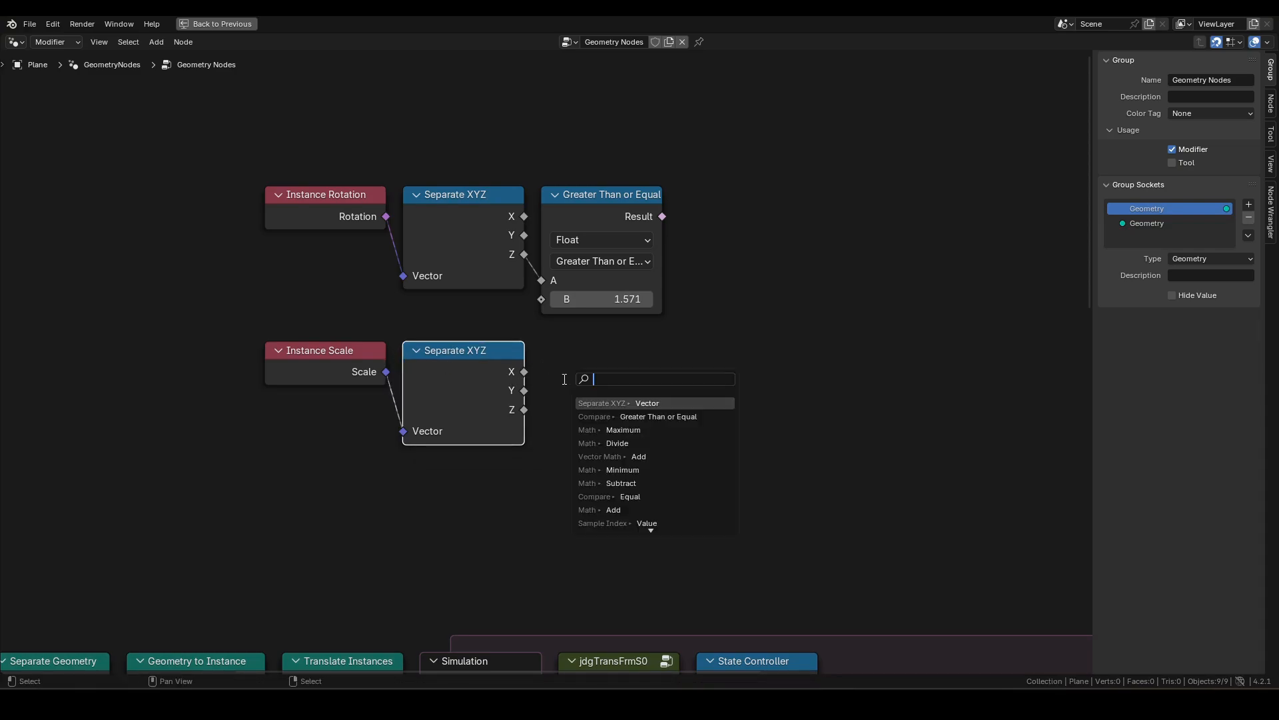
type("e")
key("Down")
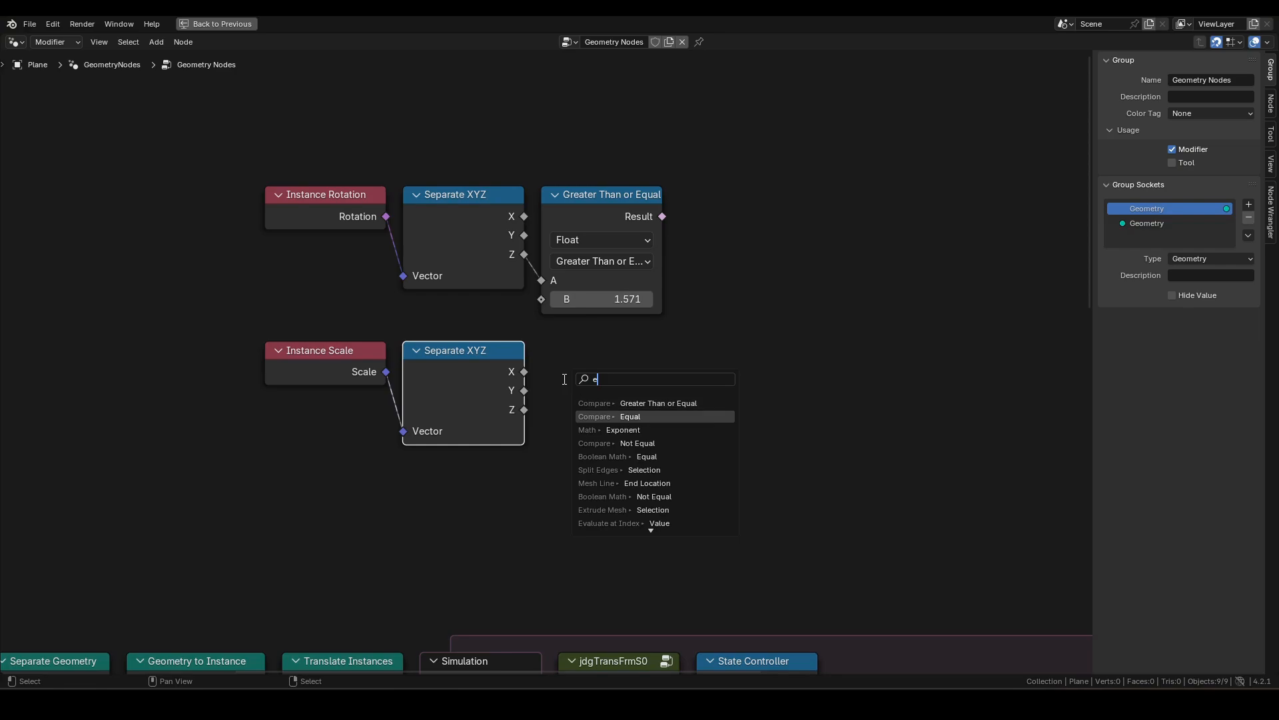
key("Return")
left_click(538, 361)
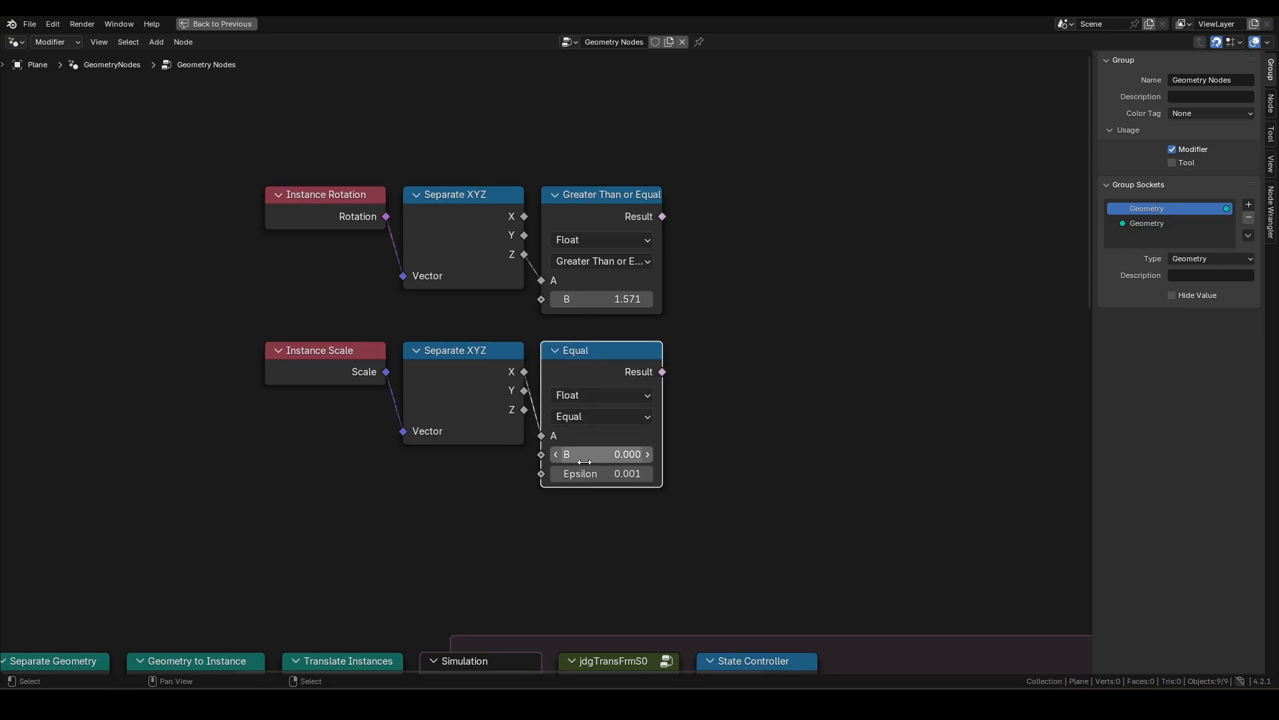
Add a Named Attribute node reading endScl below the scale's Separate XYZ and connect its Attribute to B of the Equal node.
key("shift+a")
type("named")
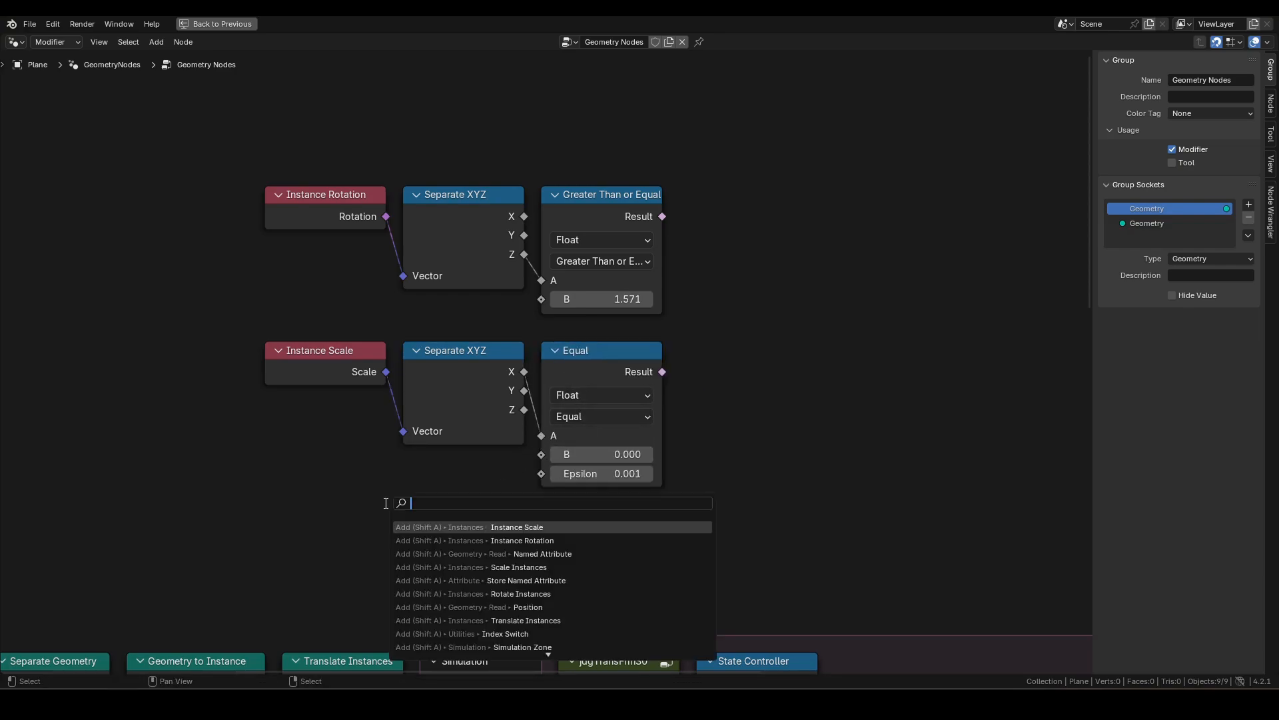
key("Return")
left_click(402, 463)
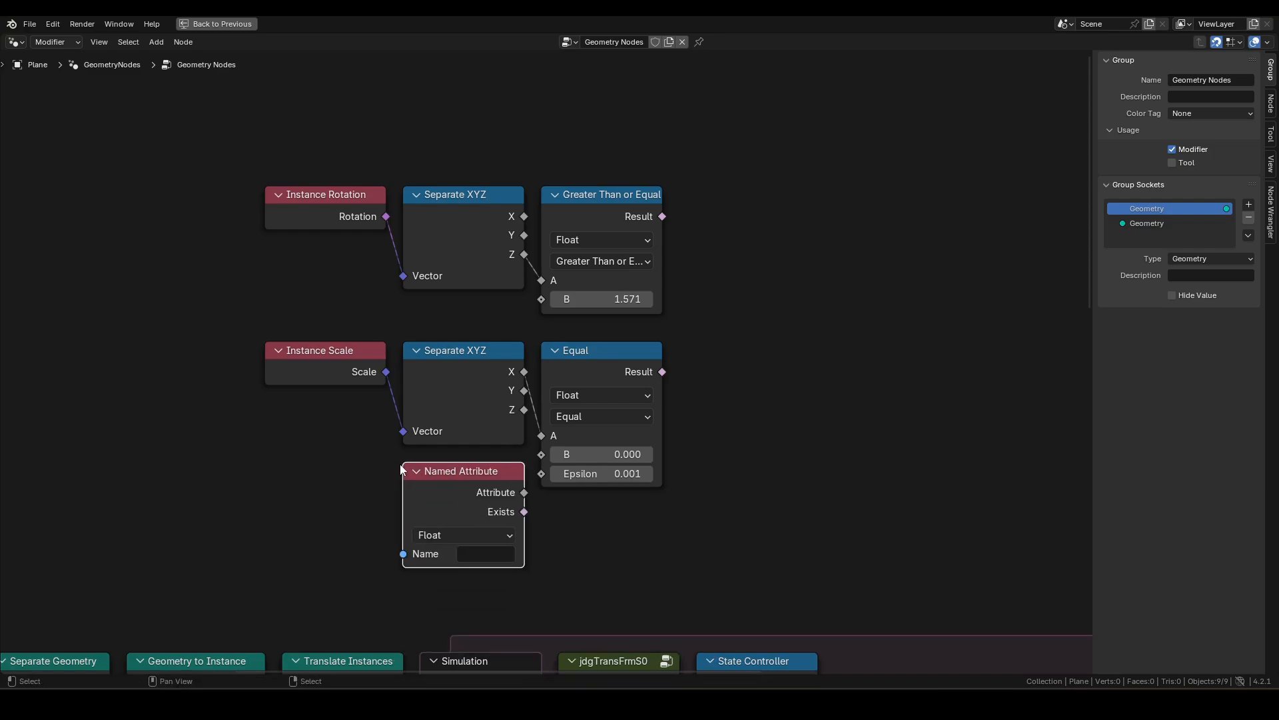
left_click(476, 559)
type("endScl")
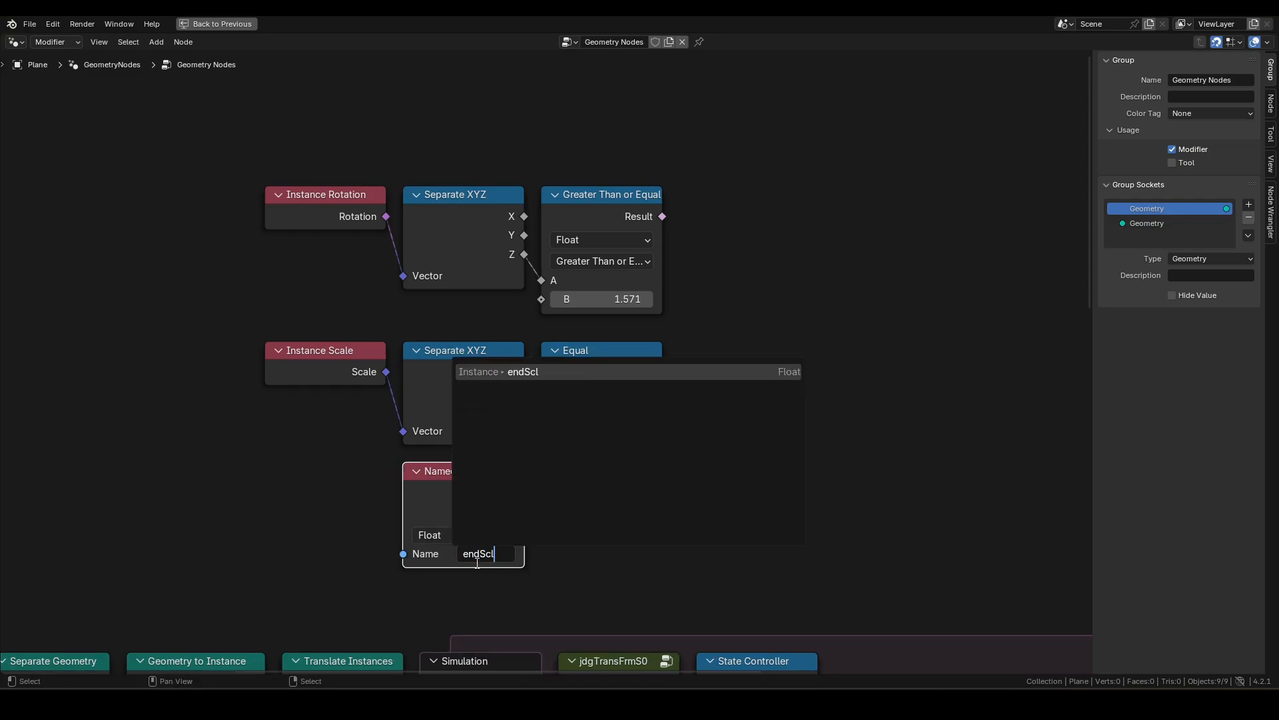
key("Return")
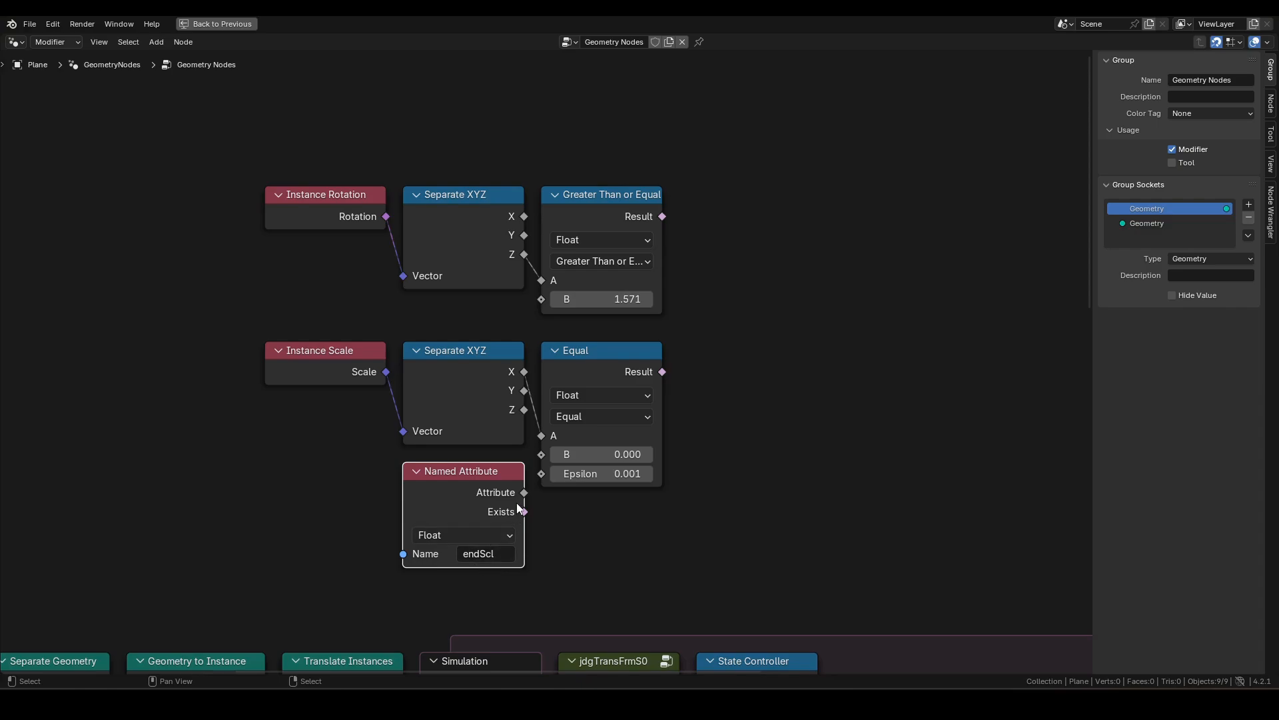
left_click_drag(524, 492, 547, 458)
Hide the unused sockets on both Separate XYZ nodes.
left_click(477, 283)
left_click(474, 353, "shift")
key("ctrl+h")
left_click(701, 366)
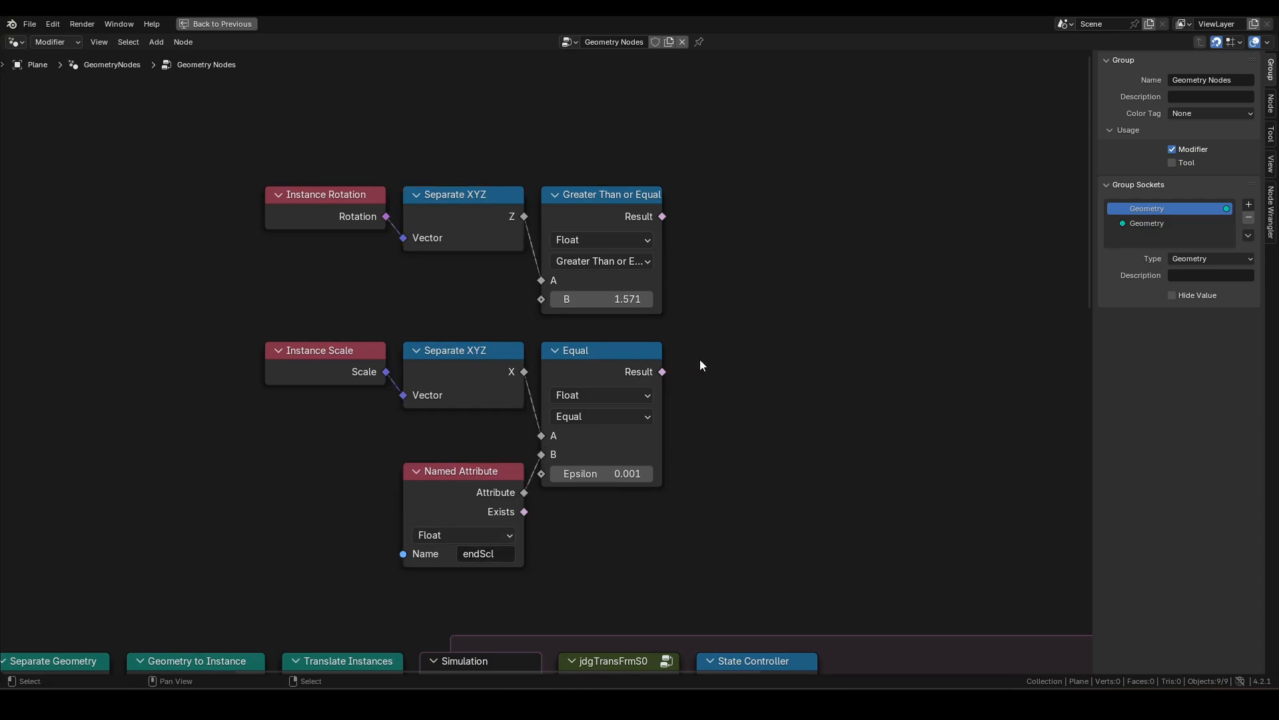
Combine the results of the Greater Than or Equal and Equal nodes with an And node.
left_click_drag(664, 217, 703, 232)
type("and")
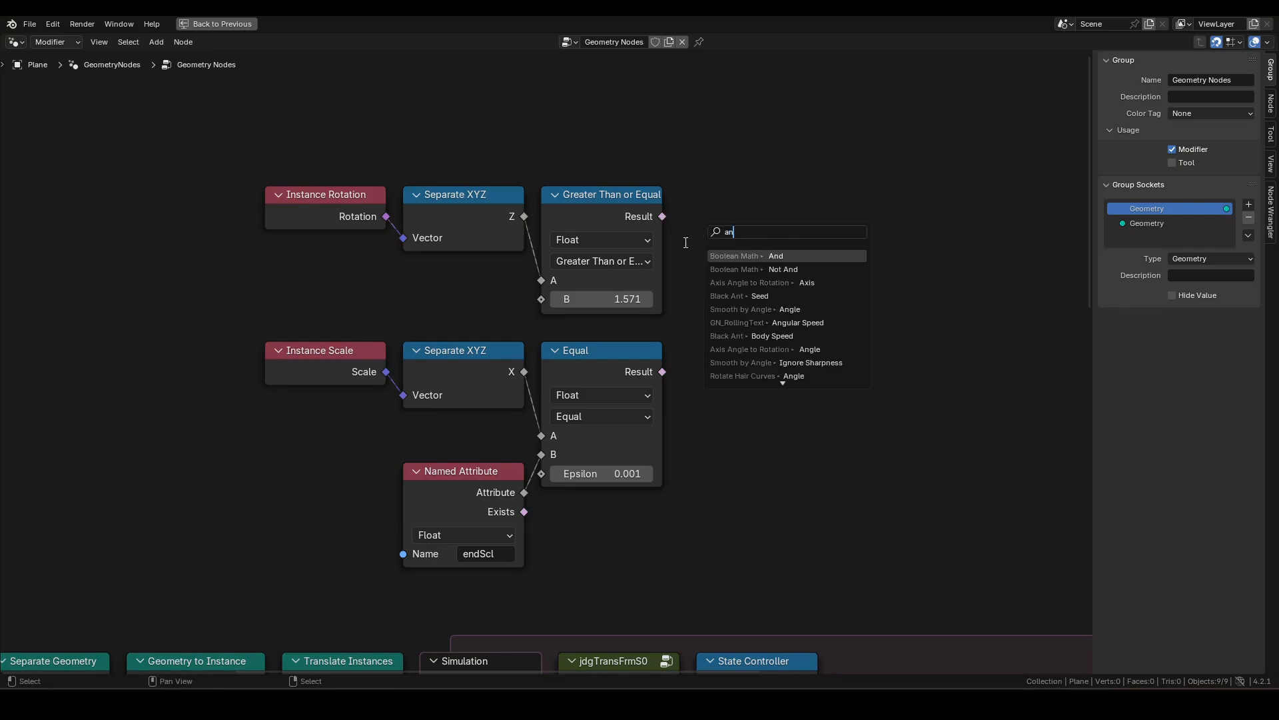
key("Return")
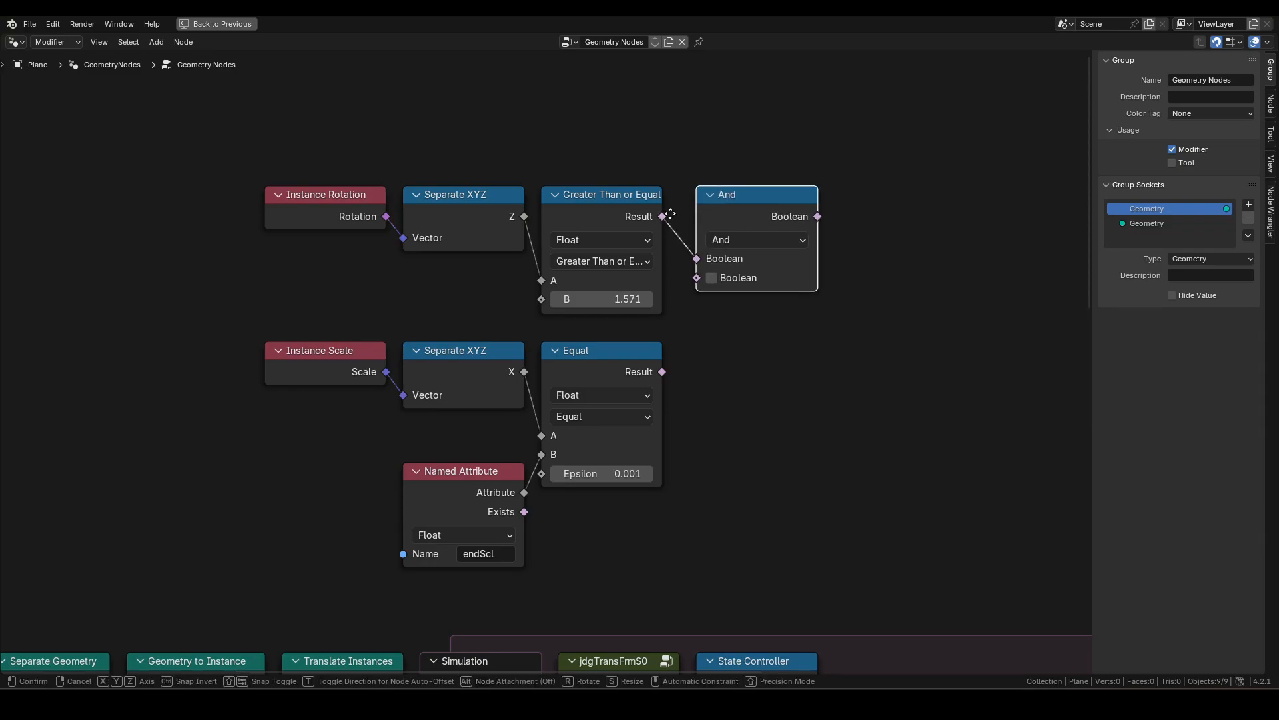
left_click(671, 220)
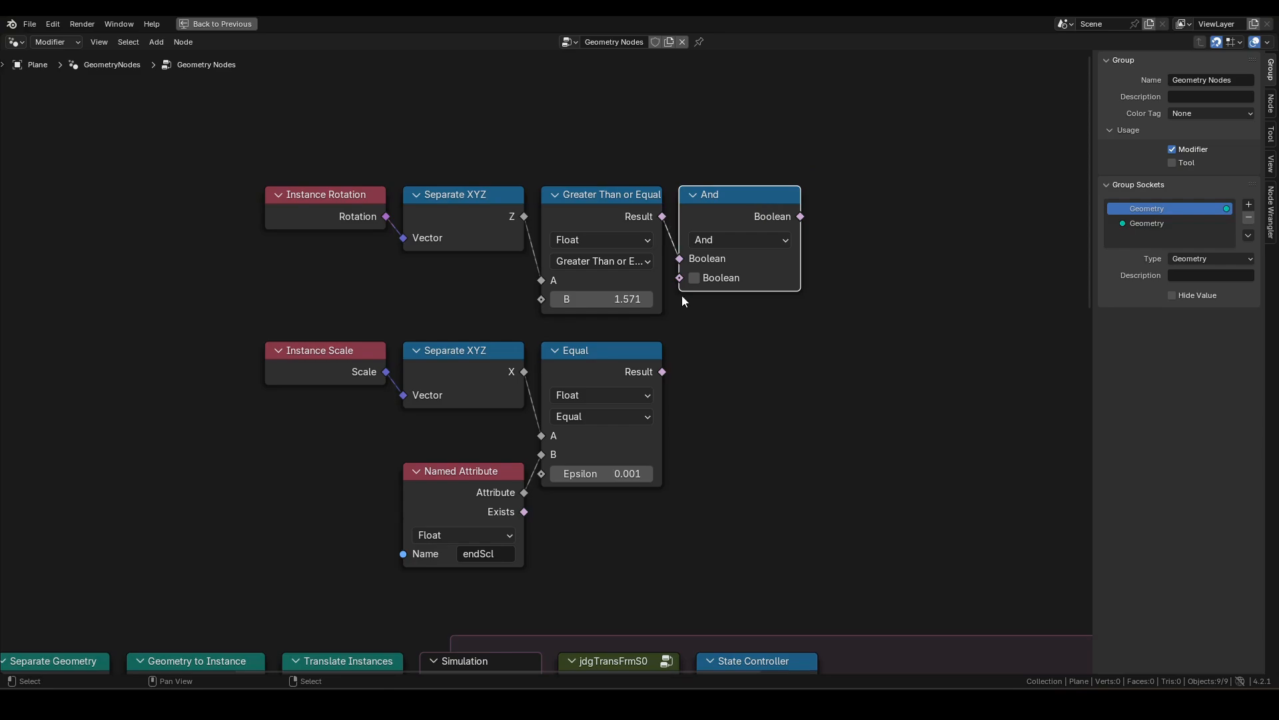
left_click_drag(666, 367, 681, 279)
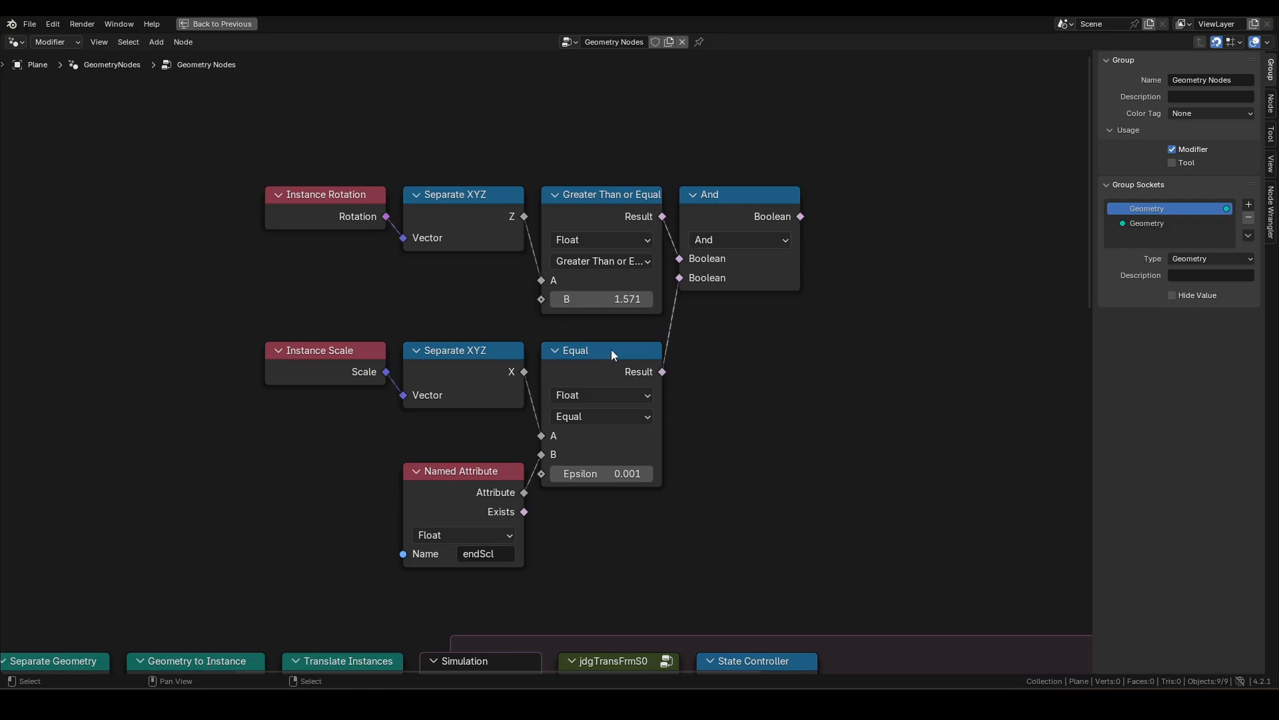
Feed the And result into a Sample Index node set to the Instance domain, with the simulation's oldGeo as its Geometry.
middle_click_drag(837, 297, 781, 309)
left_click_drag(743, 229, 808, 224)
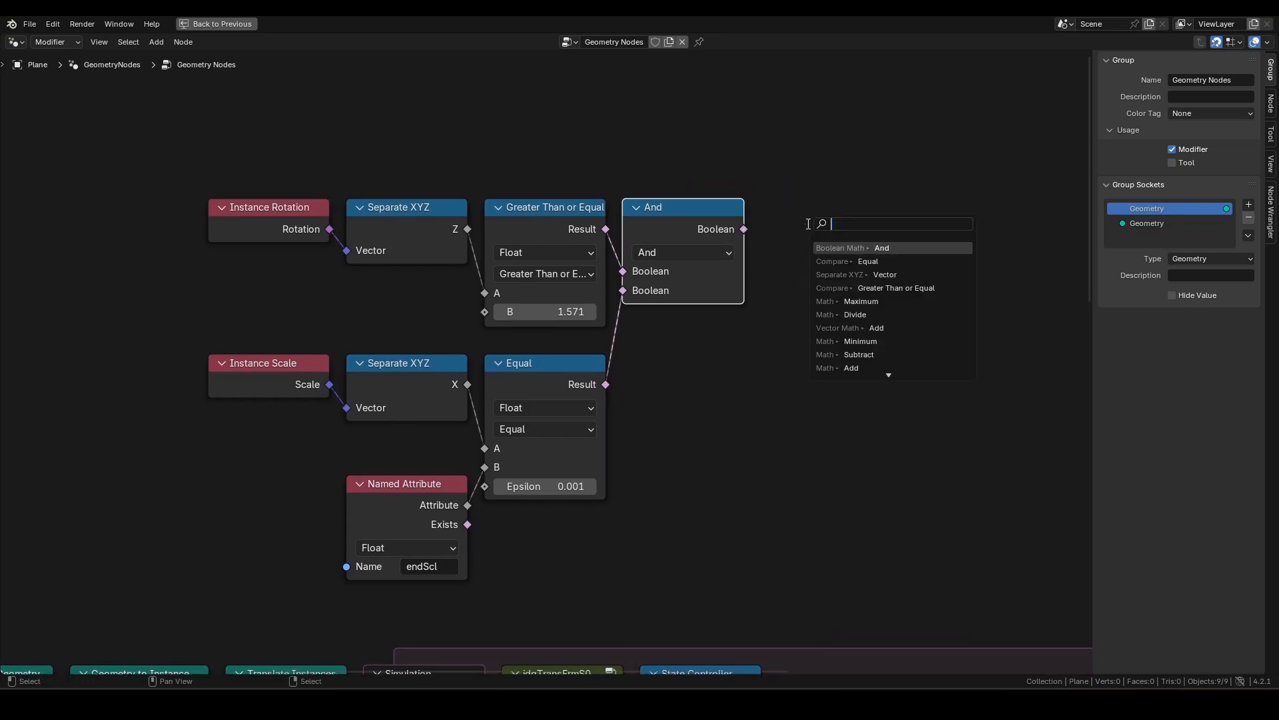
type("sample in")
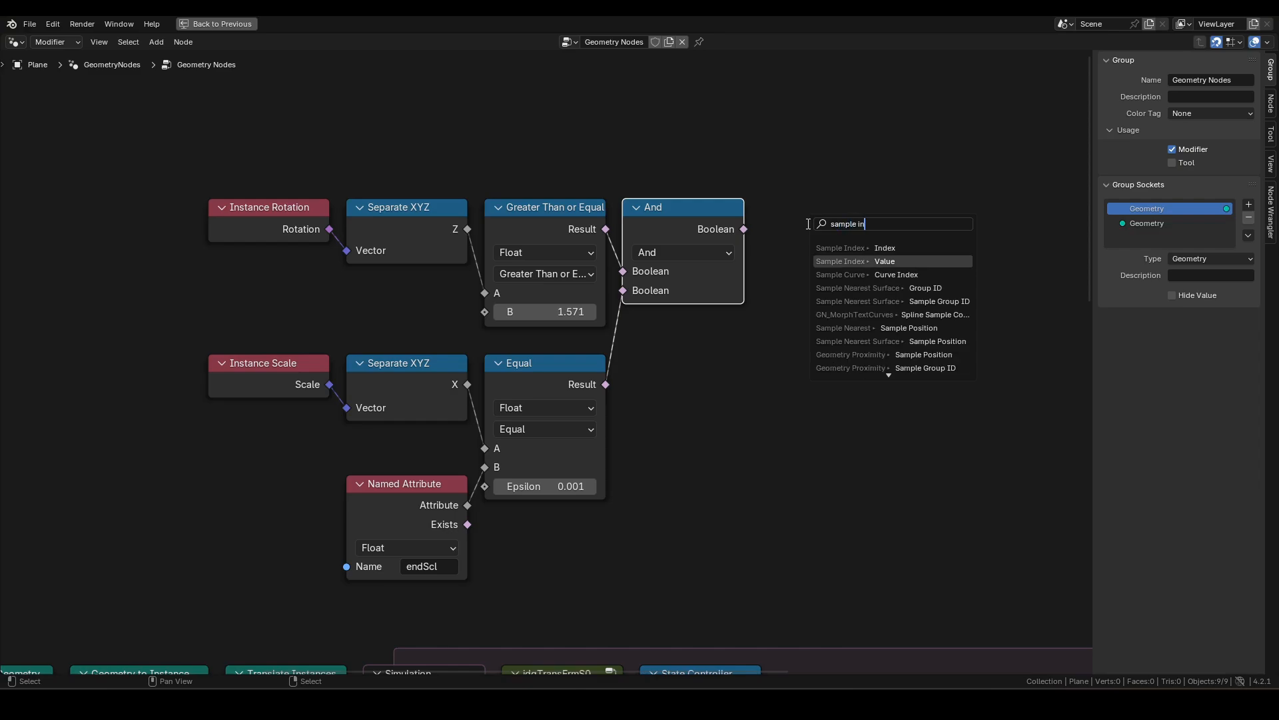
key("Return")
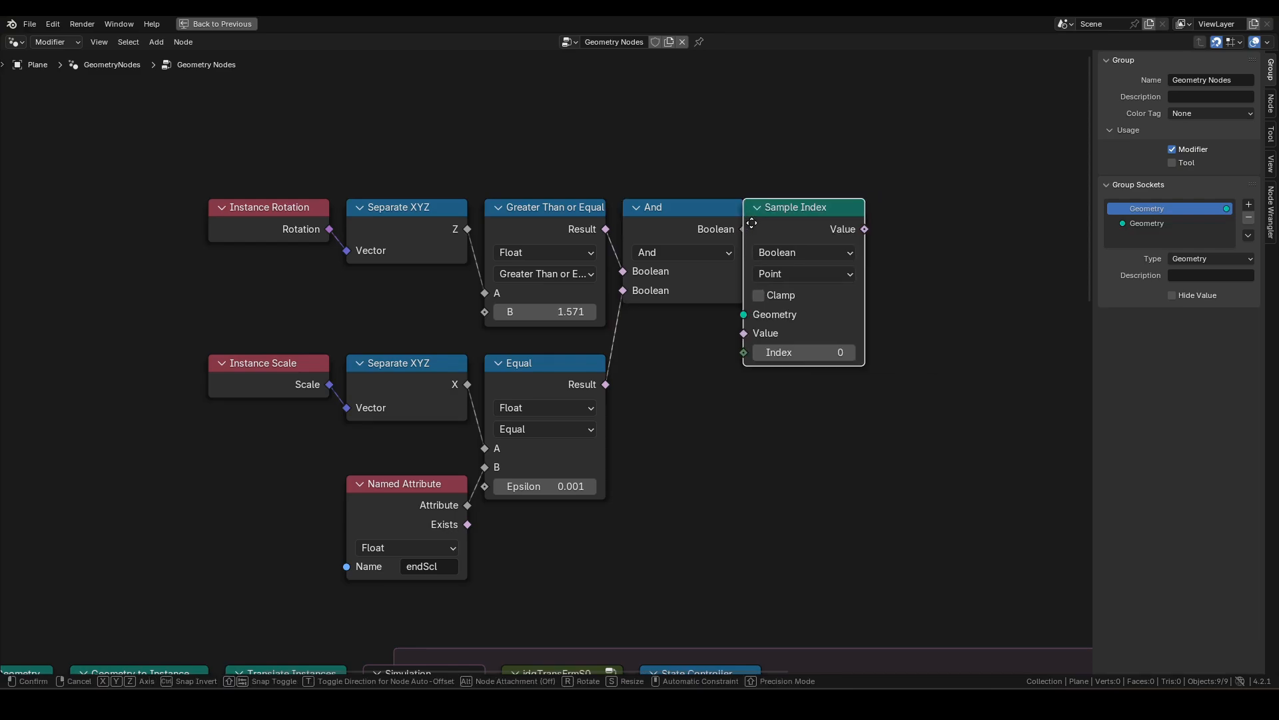
left_click(761, 222)
left_click(812, 274)
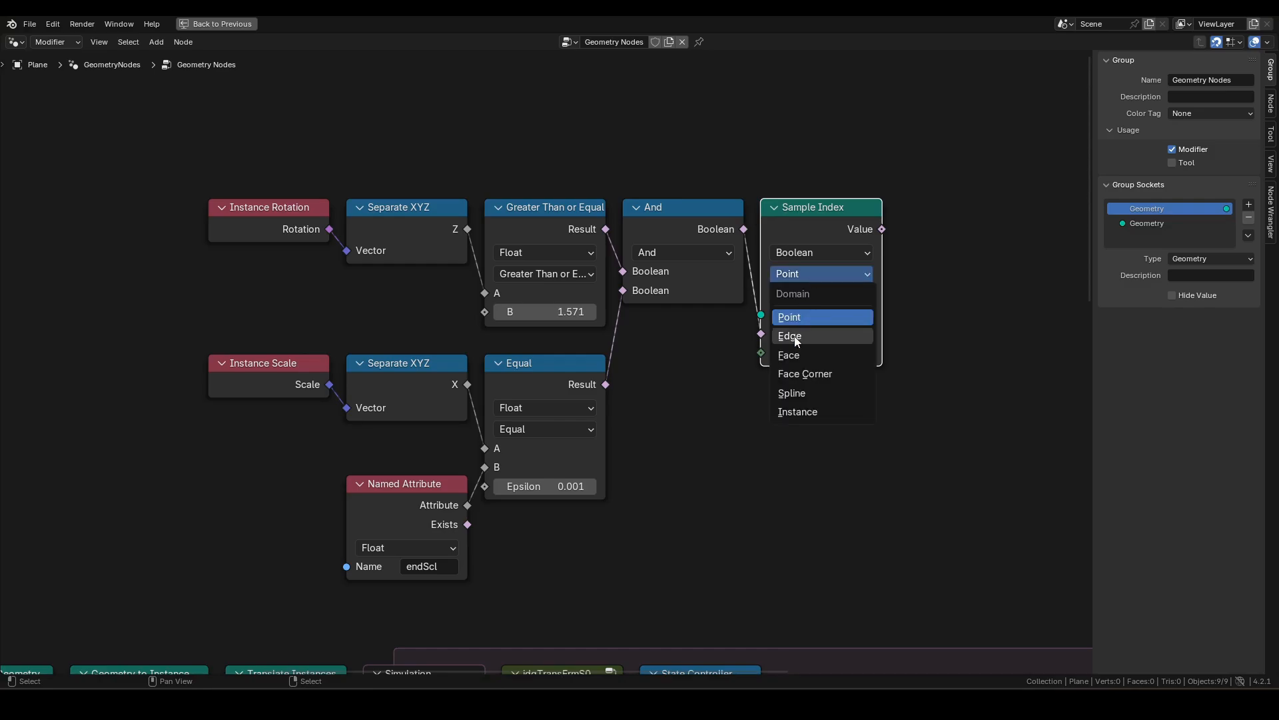
left_click(792, 415)
scroll(662, 510, "down", 3)
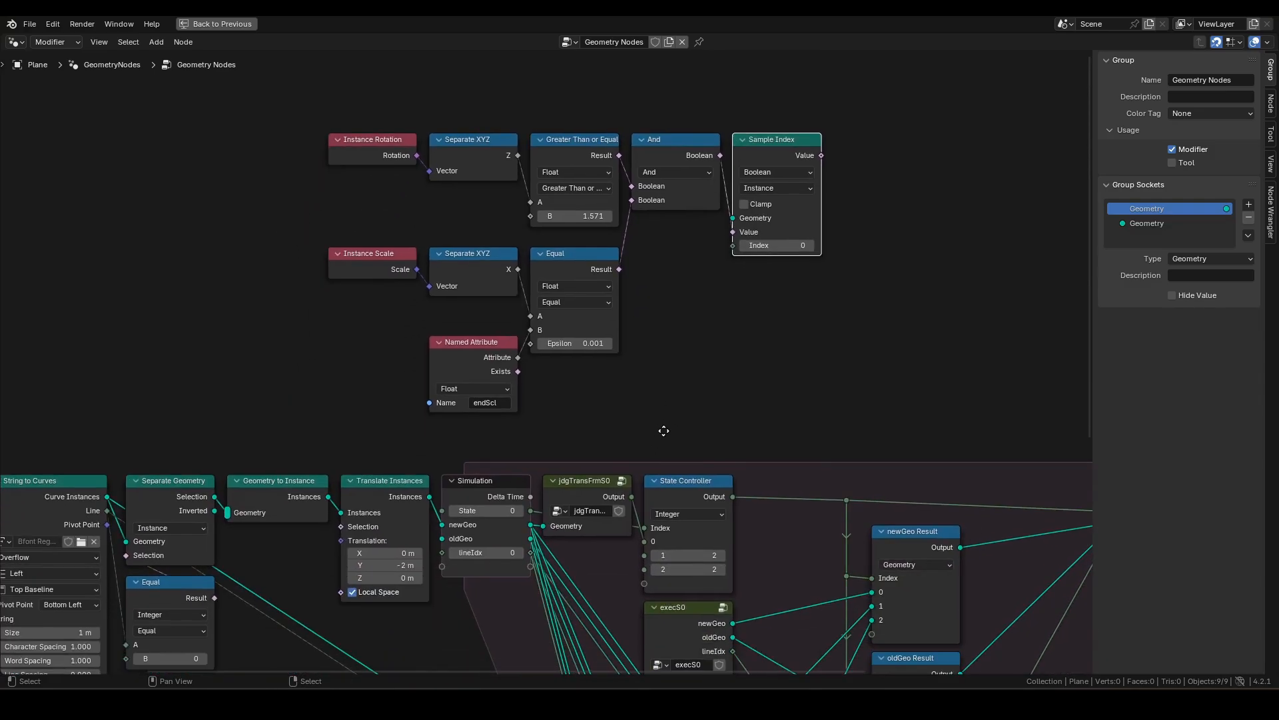
scroll(506, 491, "up", 3)
left_click_drag(521, 589, 776, 184)
Add an Integer Switch node driven by the Sample Index Value, with False set to 2.
middle_click_drag(826, 277, 691, 388)
left_click_drag(755, 216, 802, 235)
type("switc")
key("Return")
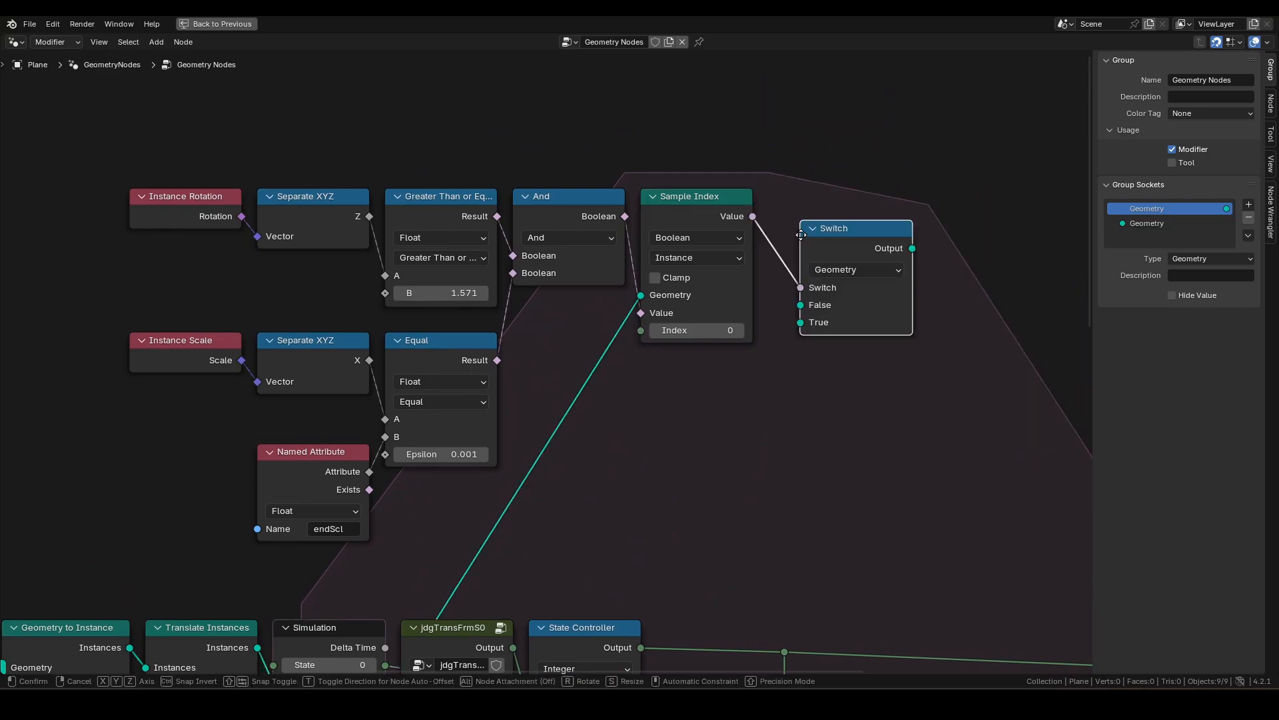
left_click(810, 228)
left_click(821, 238)
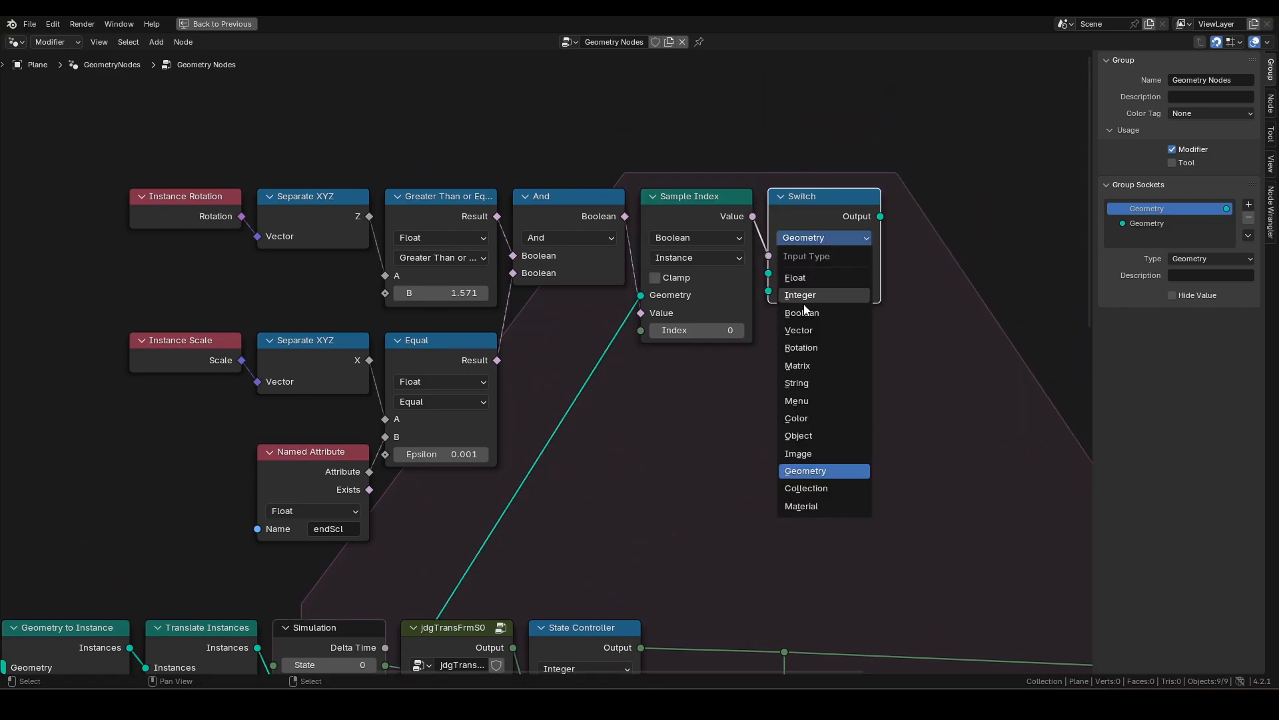
left_click(808, 295)
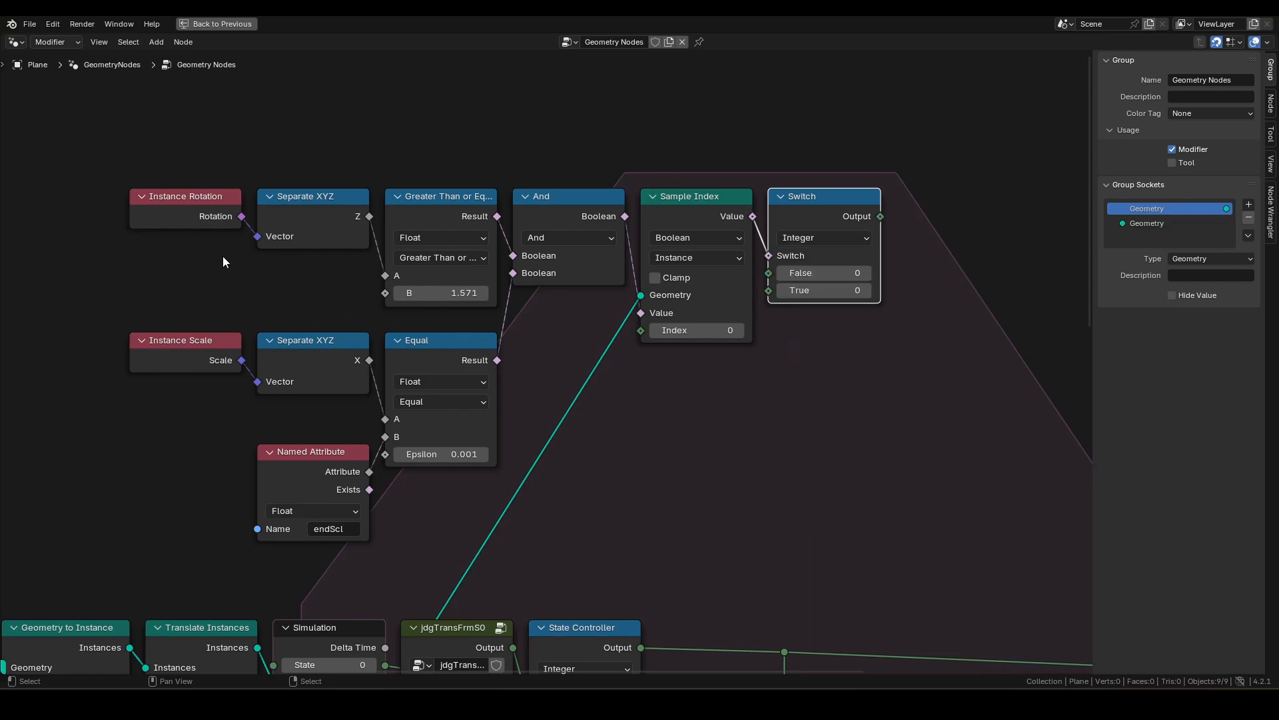
left_click_drag(89, 154, 584, 529)
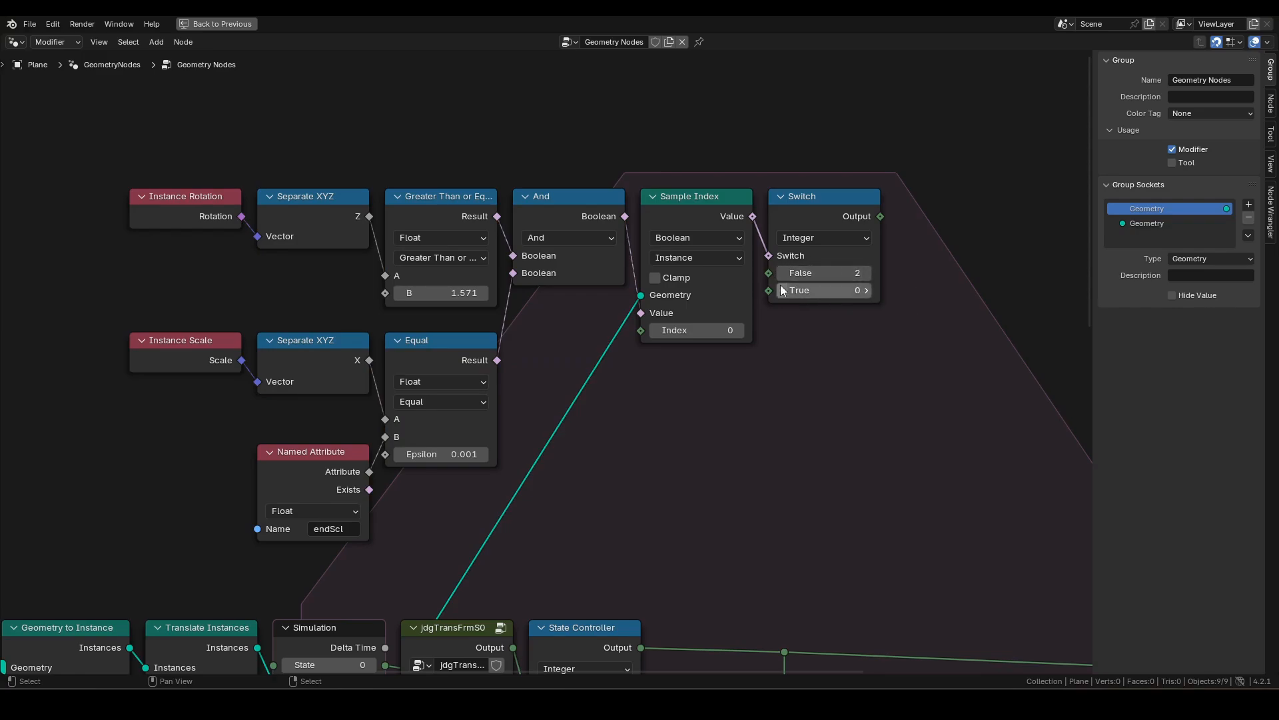
Connect the Switch output to input 2 of the State Controller and restore the full workspace layout.
left_click_drag(880, 216, 539, 559)
scroll(634, 296, "down", 2)
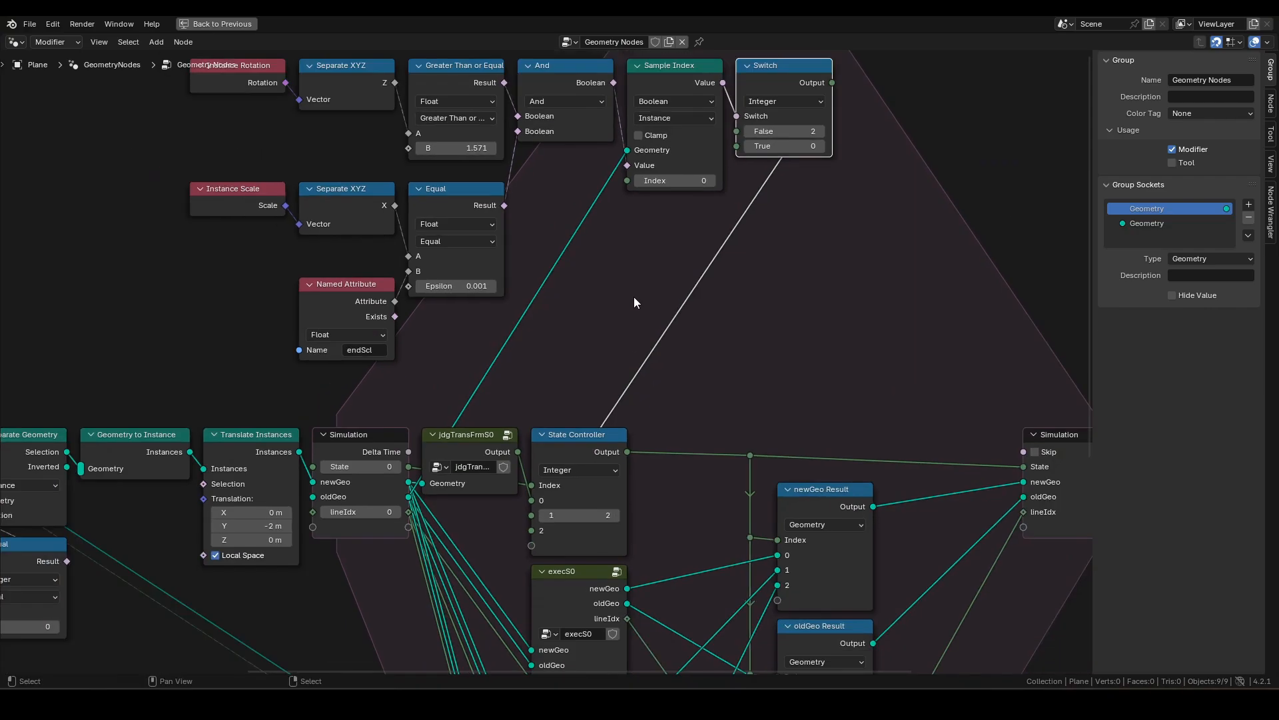
middle_click_drag(634, 296, 637, 402)
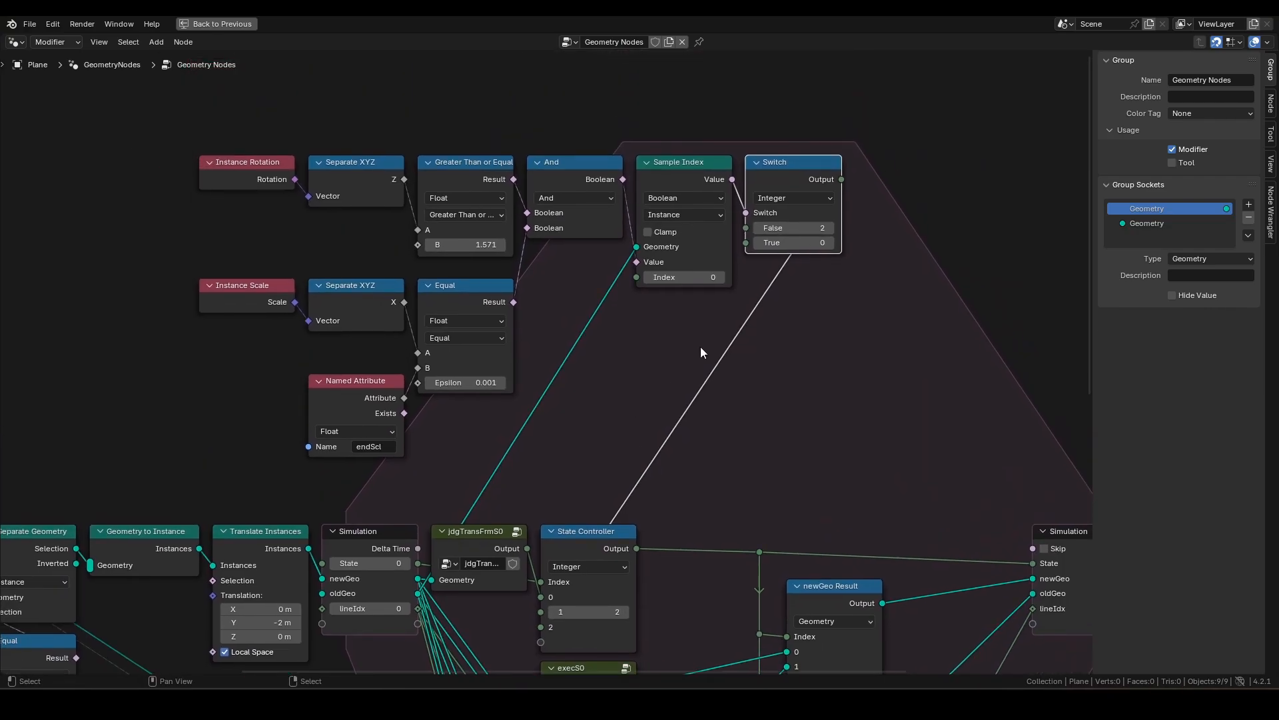
key("ctrl+space")
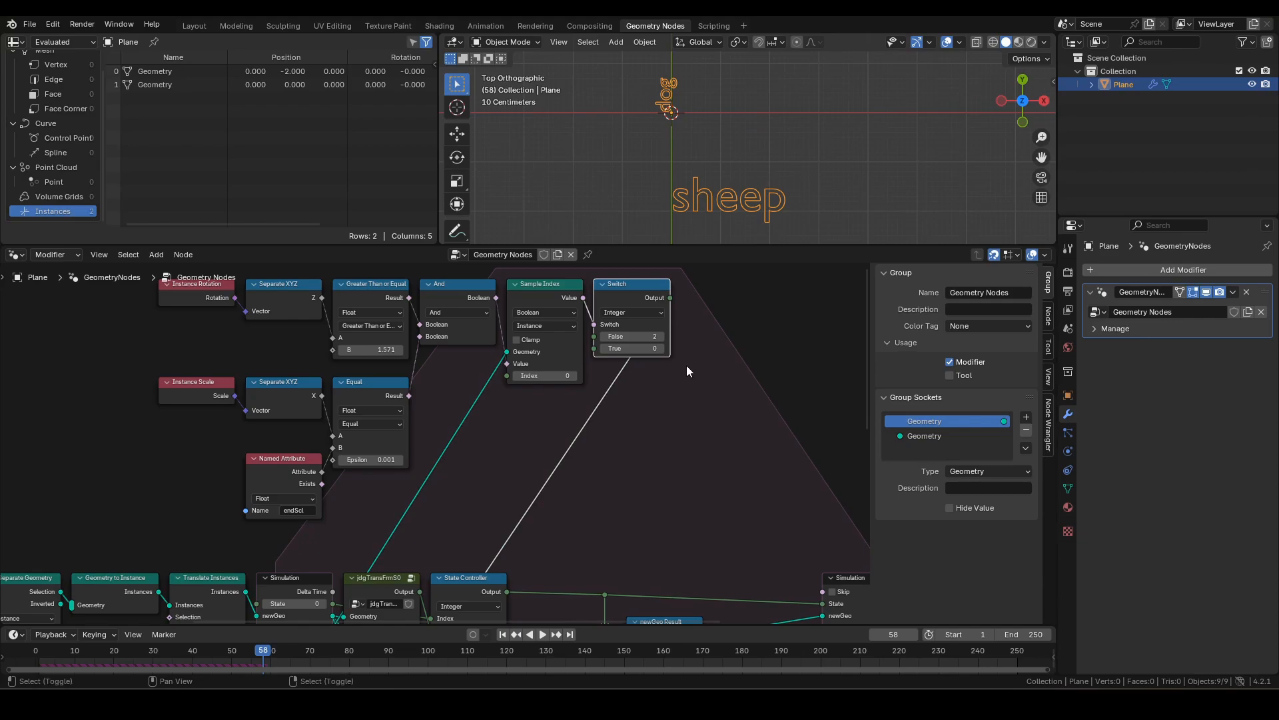
Play the animation from the first frame to check the transitions between words, and stop it.
key("shift+Left")
key("space")
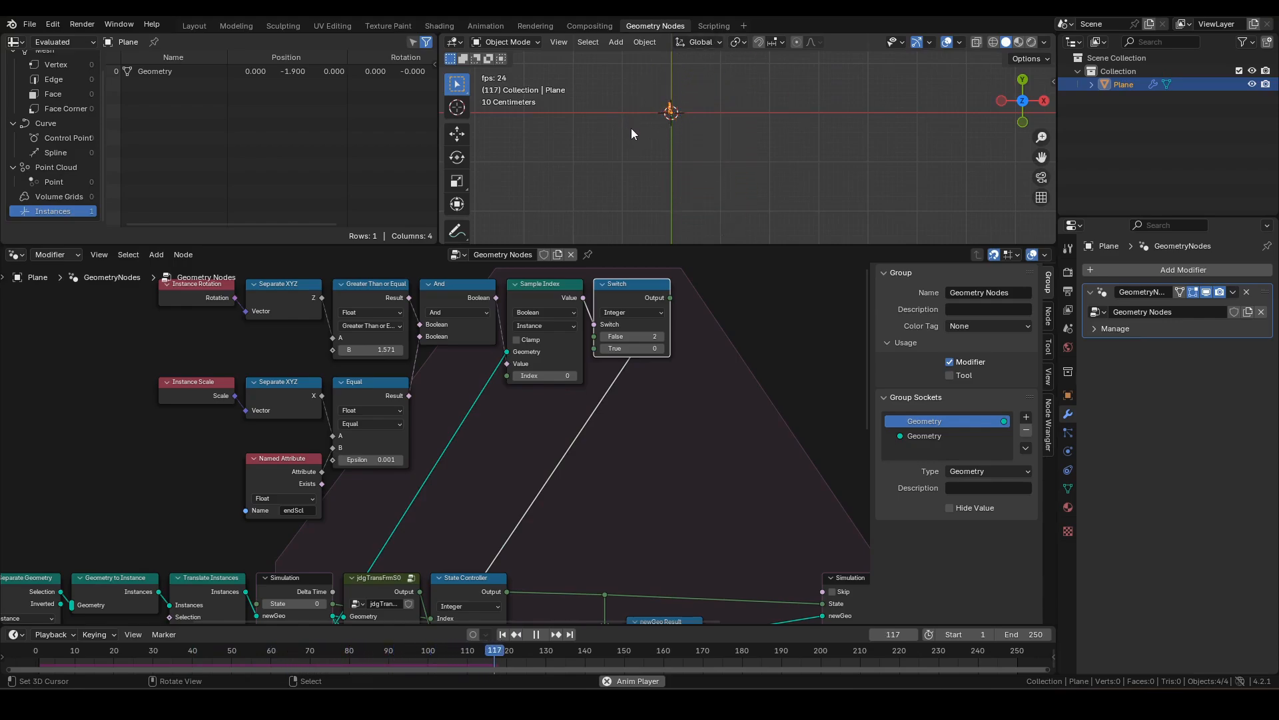
key("space")
Group all the rotation and scale check nodes, from Instance Rotation through the Switch, into a new node group.
middle_click_drag(246, 329, 263, 374)
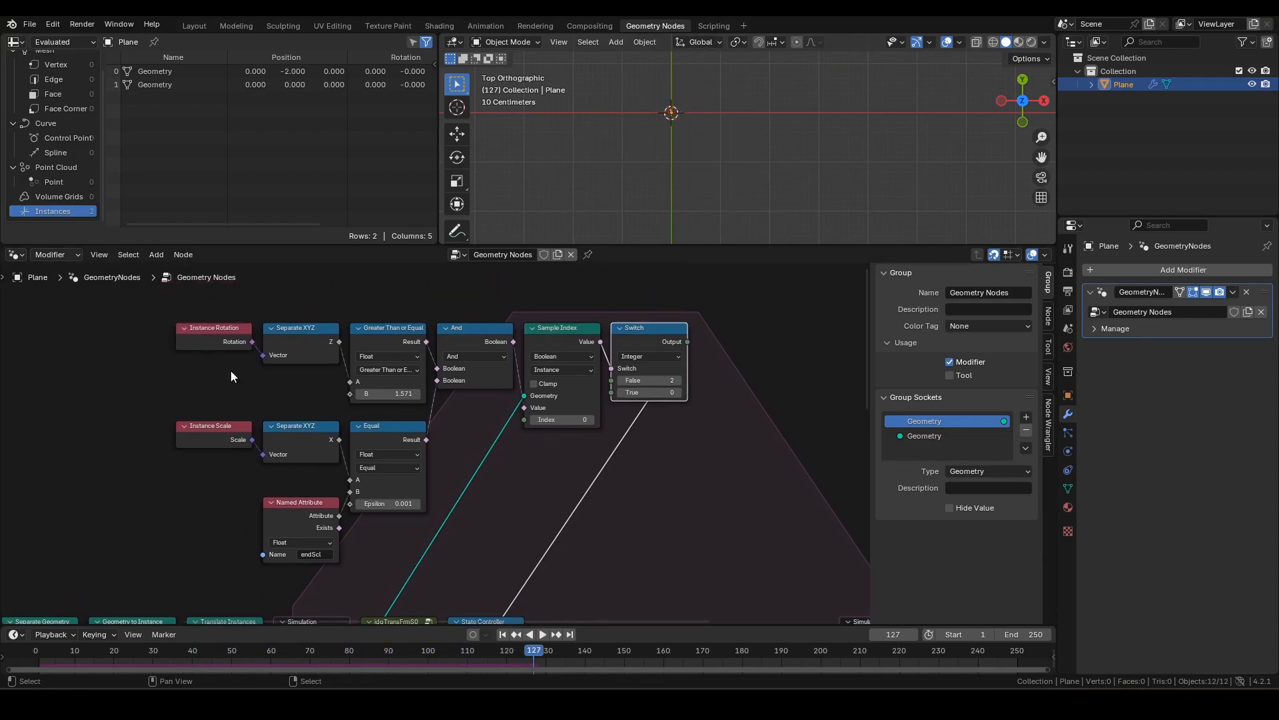
left_click_drag(124, 331, 705, 541)
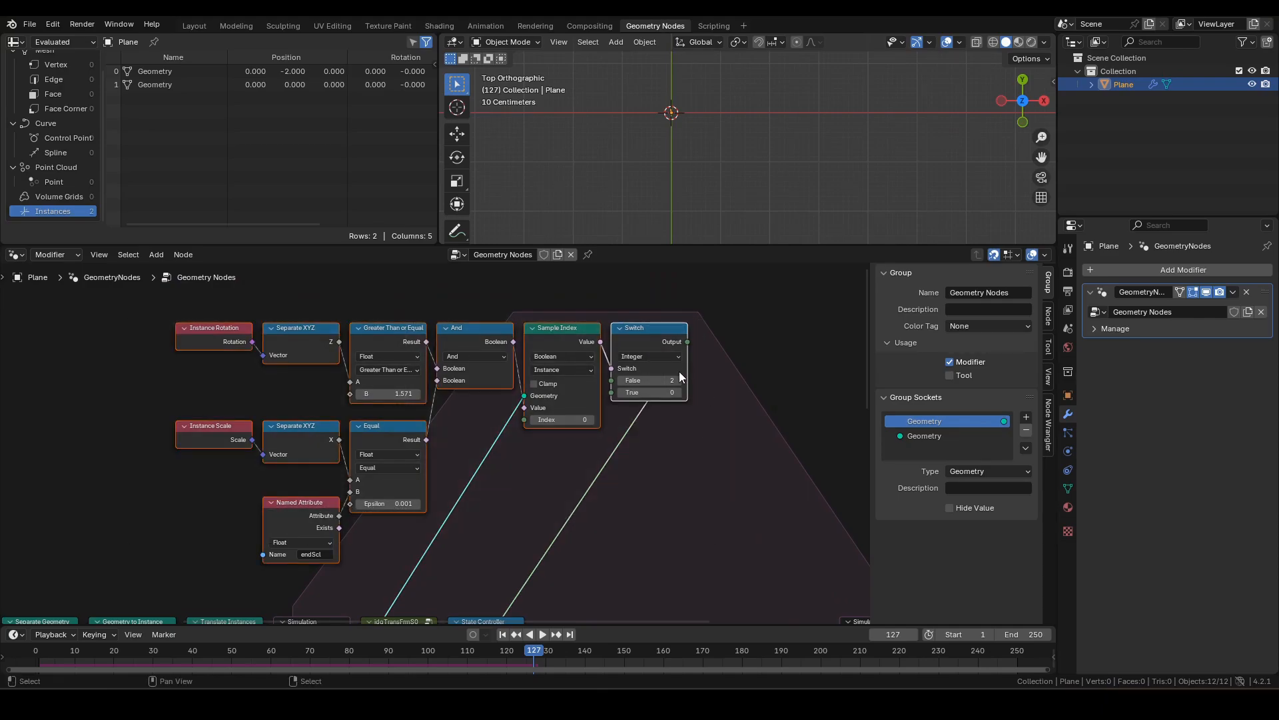
key("ctrl+g")
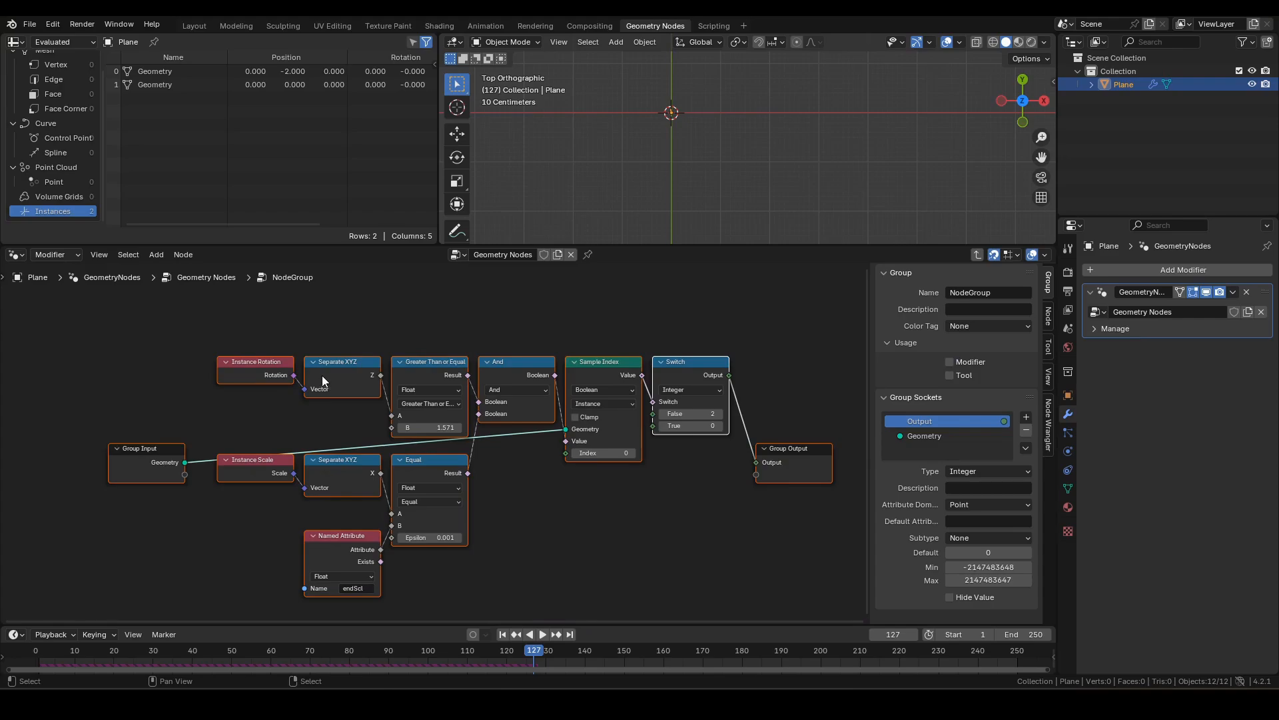
Place Group Input above the And node and Group Output beside the Switch, and leave the group.
left_click_drag(134, 462, 504, 330)
left_click(504, 330)
left_click_drag(140, 321, 558, 586)
left_click_drag(531, 322, 418, 332)
key("a")
key("a")
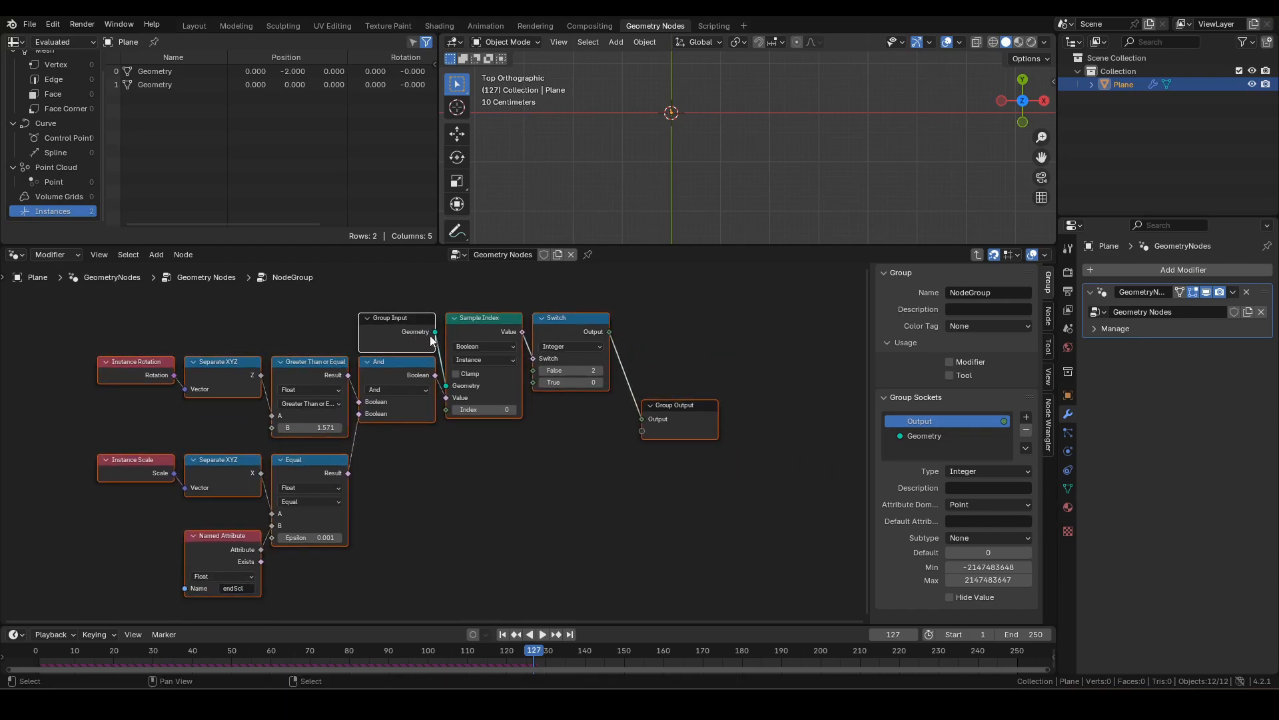
left_click_drag(703, 406, 673, 320)
left_click(673, 320)
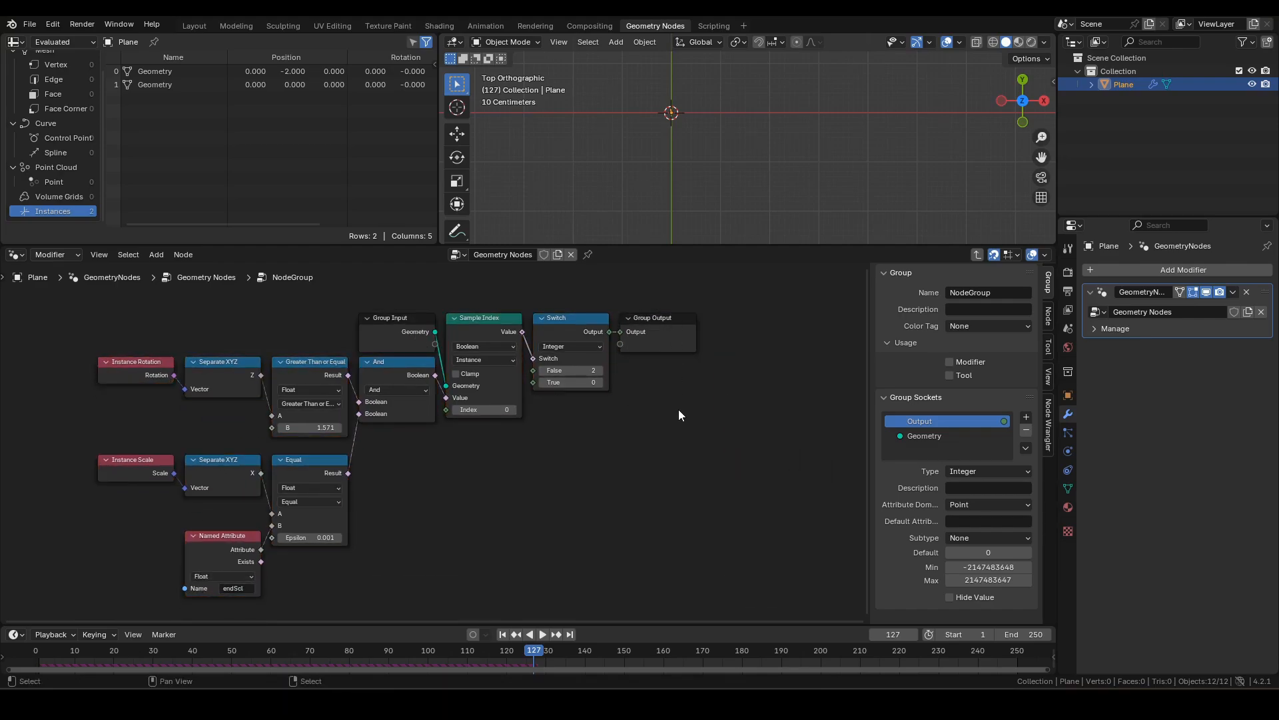
key("Tab")
Rename the new group node as jdgTransFrmS2 and place it directly below jdgTransFrmS0.
middle_click_drag(609, 442, 684, 409)
scroll(684, 409, "up", 5)
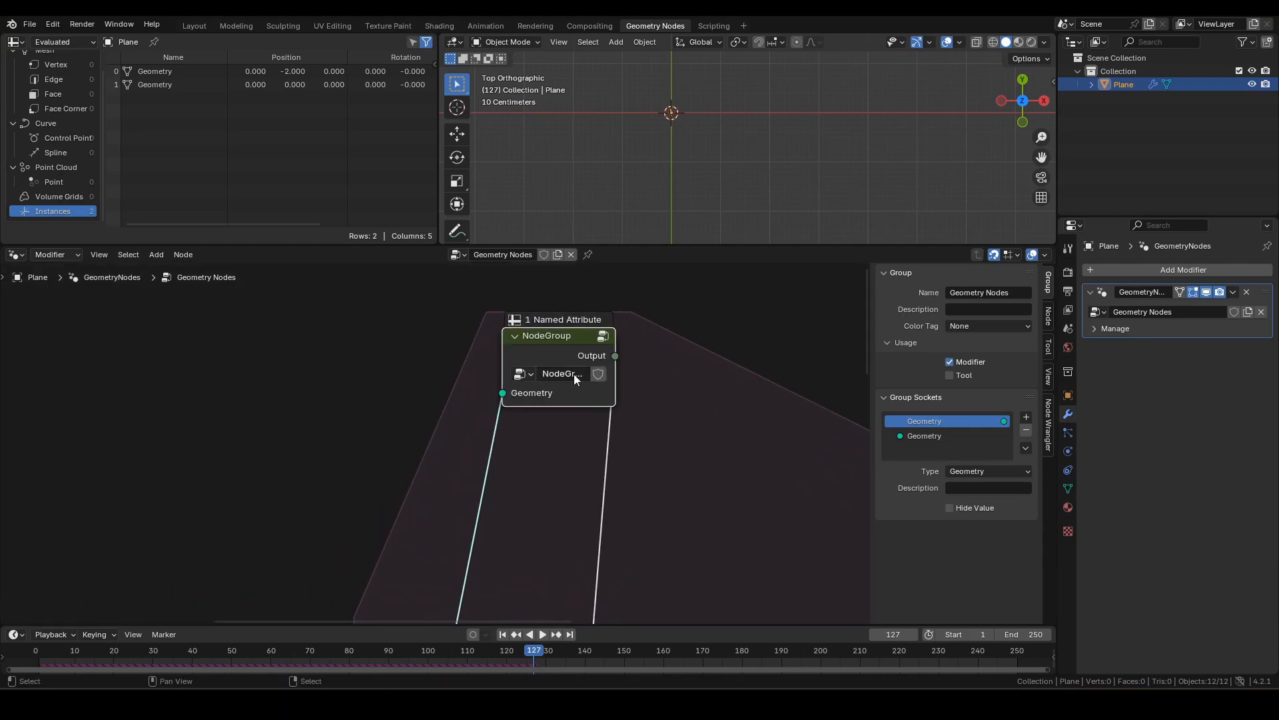
type("jdgTransFrmS2")
key("Return")
scroll(574, 374, "down", 3)
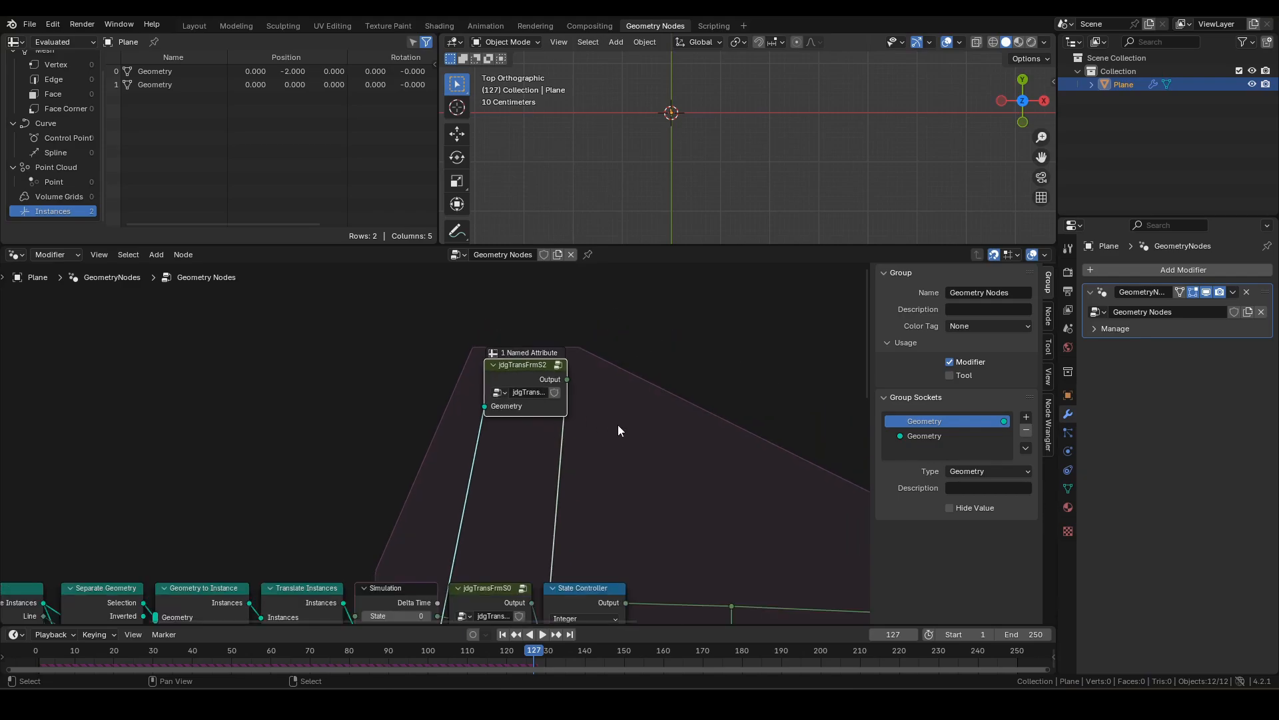
left_click_drag(540, 305, 505, 577)
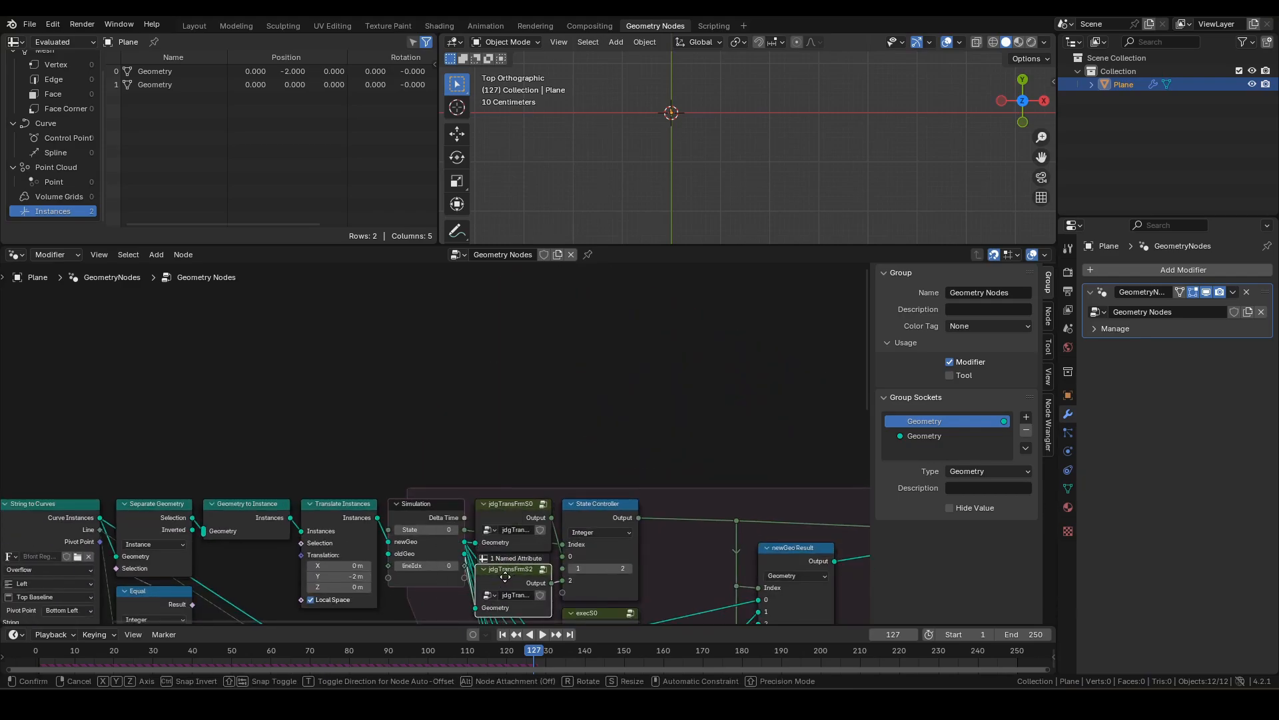
middle_click_drag(672, 434, 570, 333)
Replay the animation from frame 1 to check the words' transformation with the jdgTransFrmS2 group.
key("shift+Left")
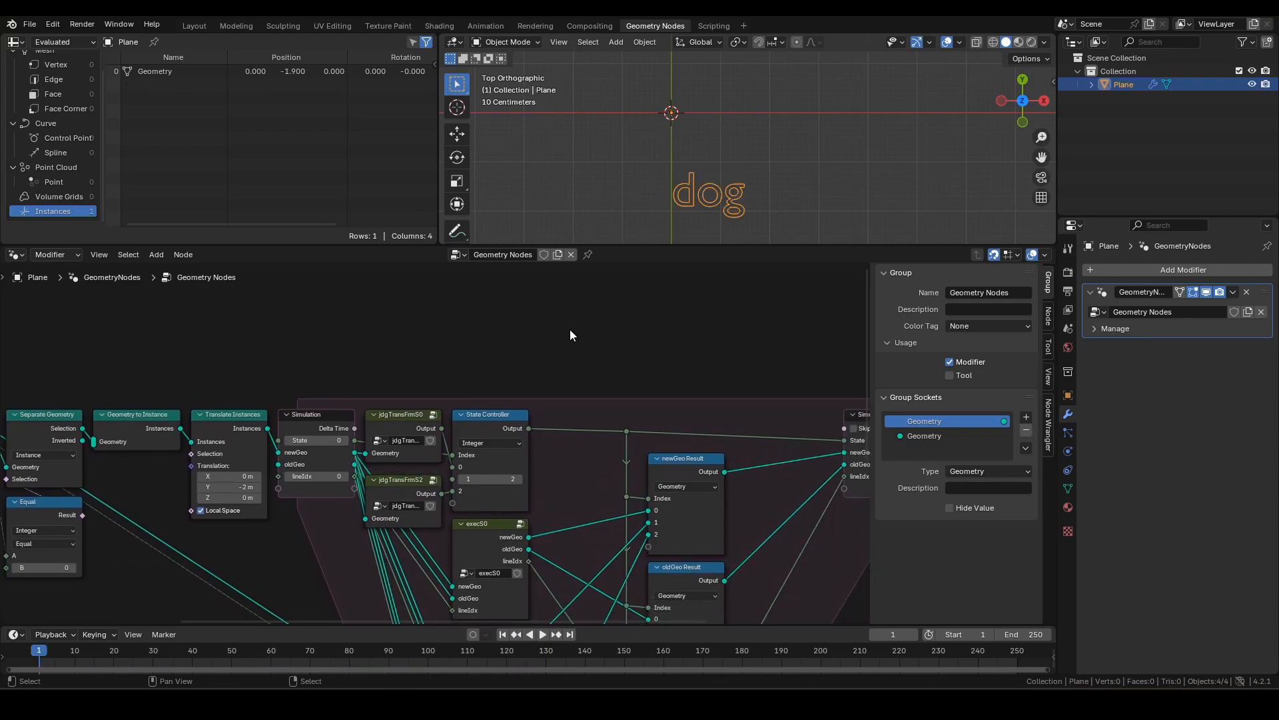
key("space")
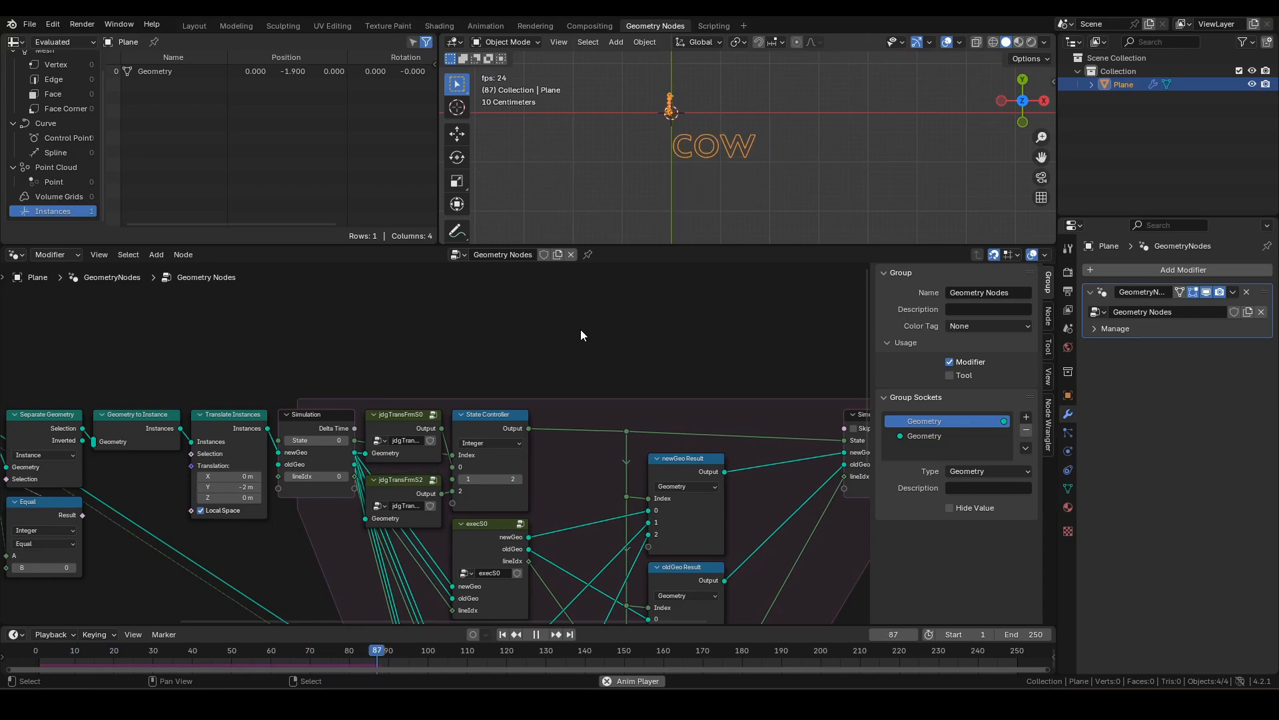
Stop the playback and open the execS1 node group for editing.
key("space")
middle_click_drag(461, 633, 511, 439)
left_click(532, 438)
key("Tab")
scroll(577, 487, "up", 6)
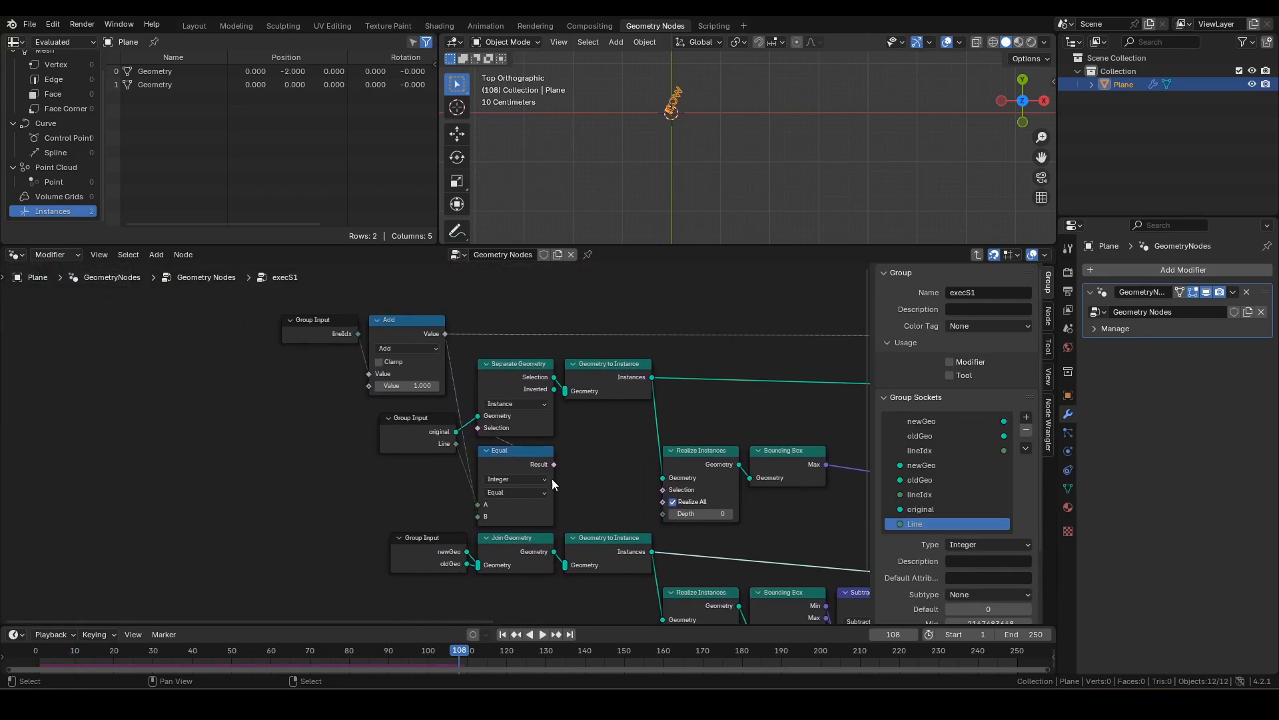
Move the lineIdx Group Input and Add nodes away from Separate Geometry along X, and insert a reroute on the Add output links above Separate Geometry.
left_click_drag(284, 365, 472, 481)
key("g")
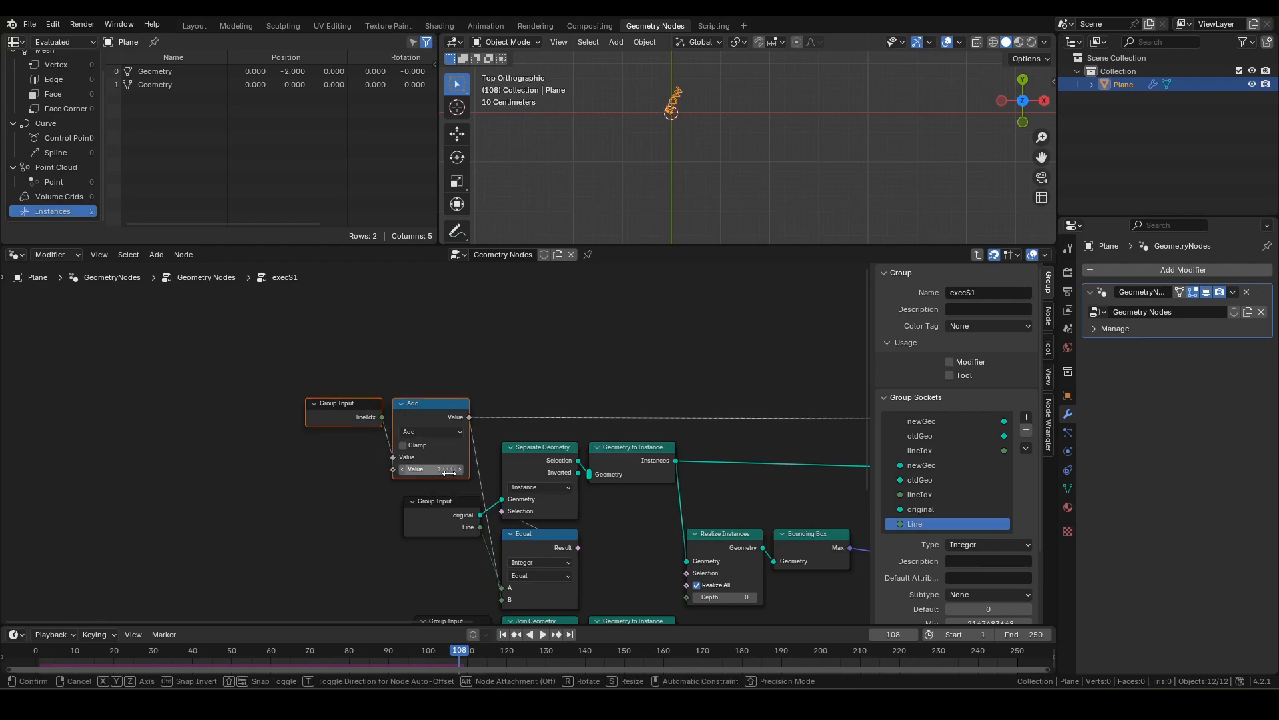
key("x")
left_click(241, 448)
right_click_drag(434, 366, 309, 554, "shift")
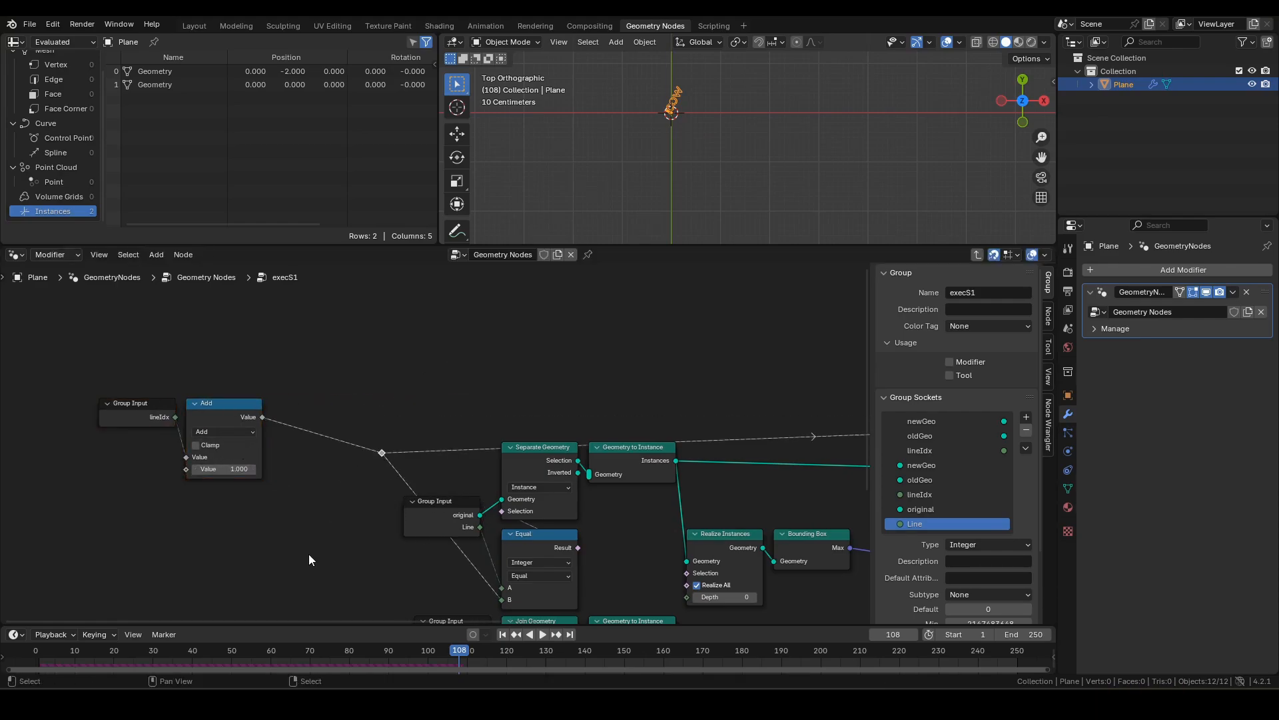
key("g")
left_click(413, 511)
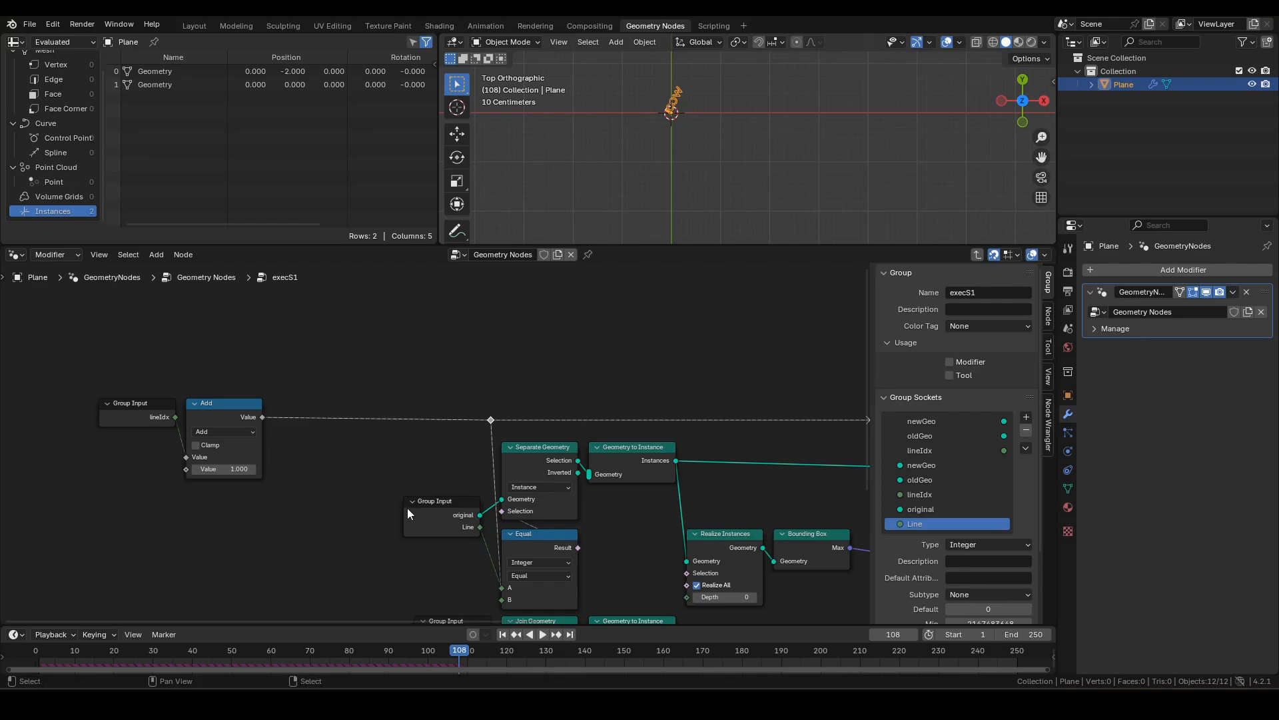
Move the lineIdx Group Input farther from the Add node and show all of its hidden sockets.
left_click_drag(304, 513, 94, 389)
scroll(90, 429, "up", 5)
middle_click_drag(91, 429, 327, 438)
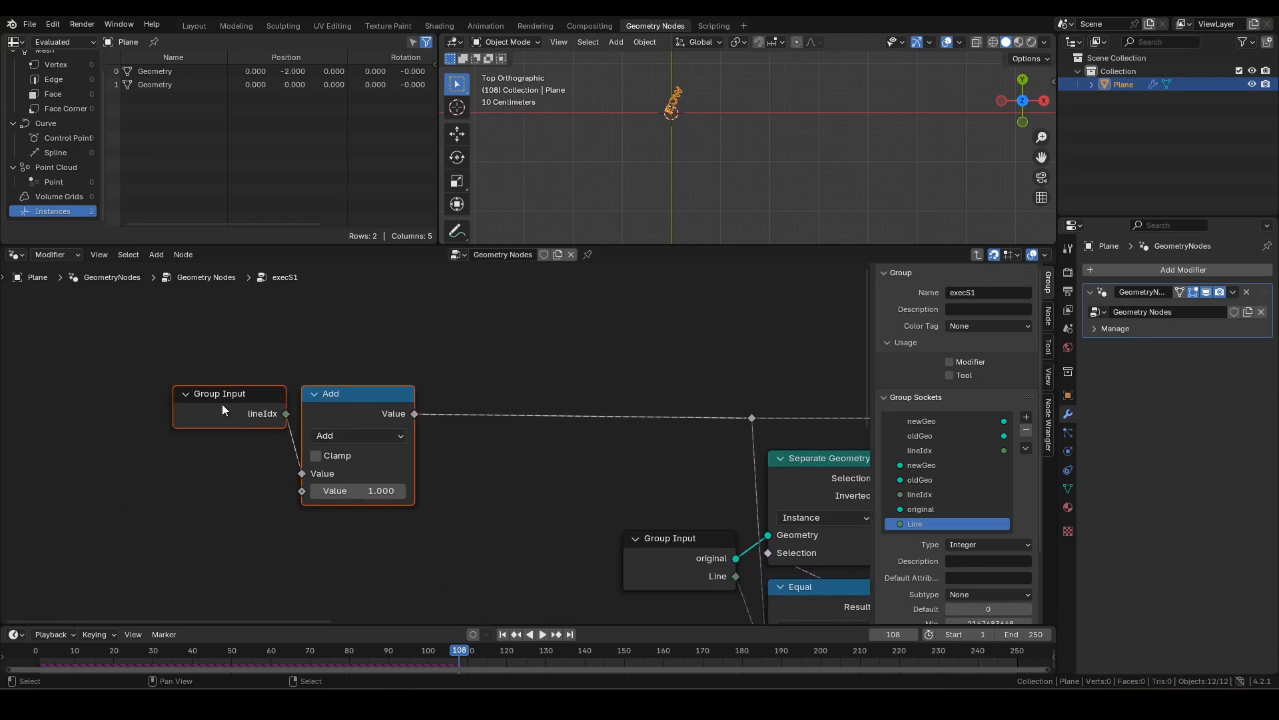
left_click(517, 479)
key("F3")
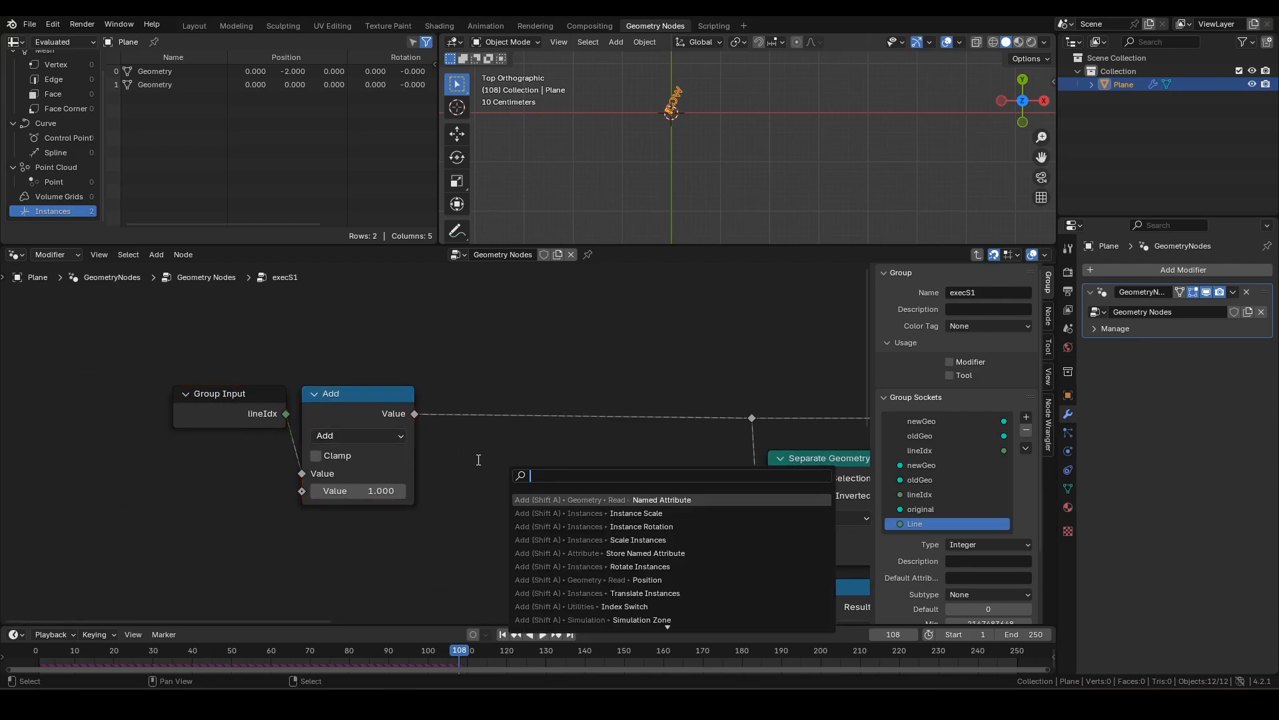
key("Escape")
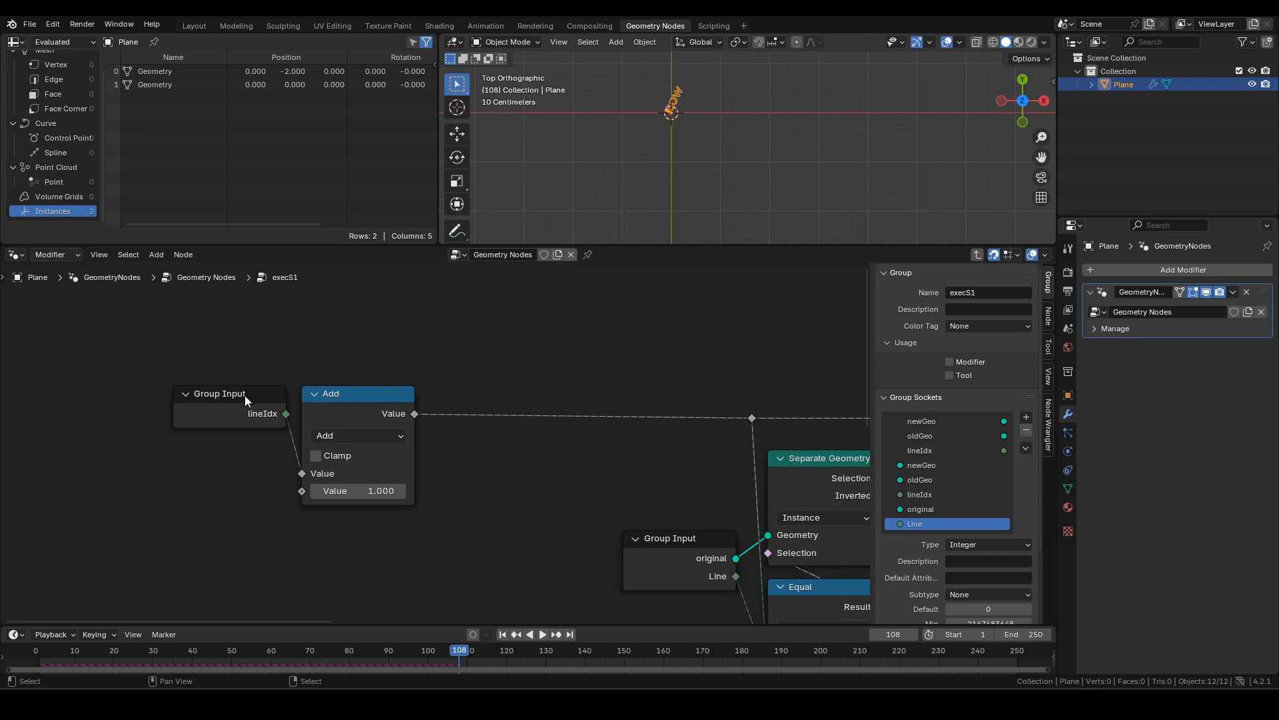
left_click_drag(247, 394, 86, 394)
middle_click_drag(106, 415, 239, 379)
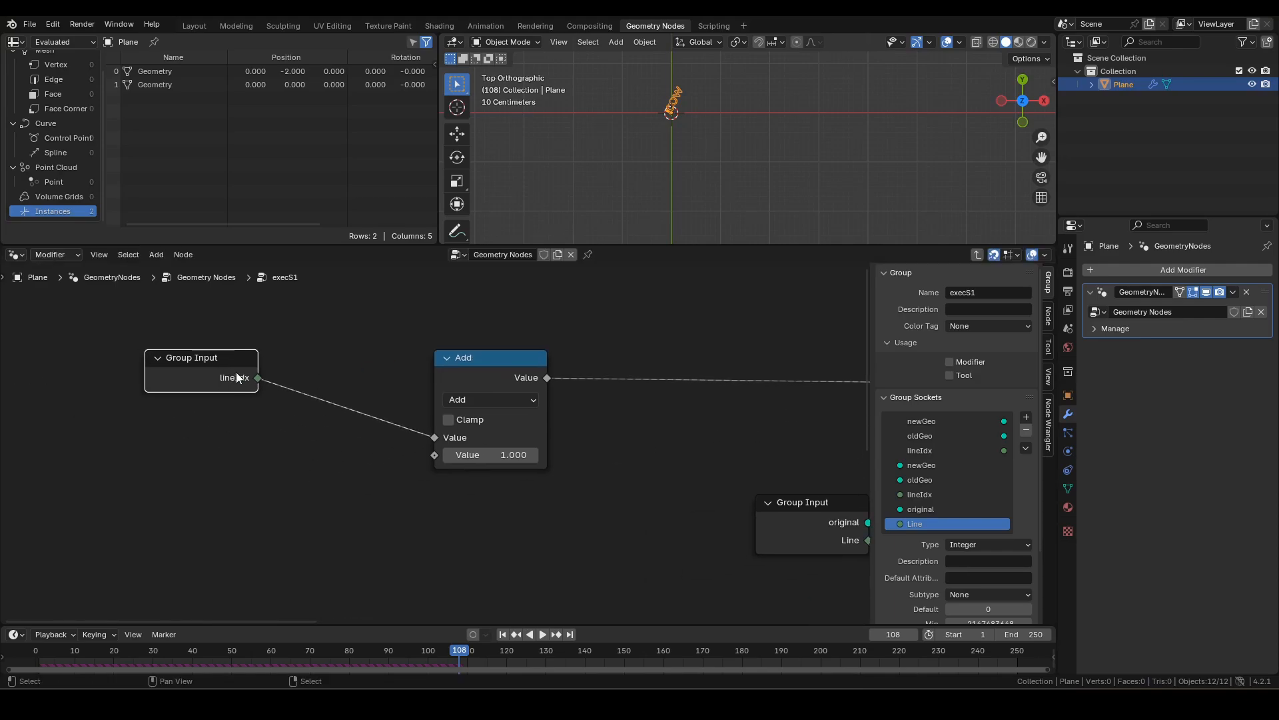
key("ctrl+h")
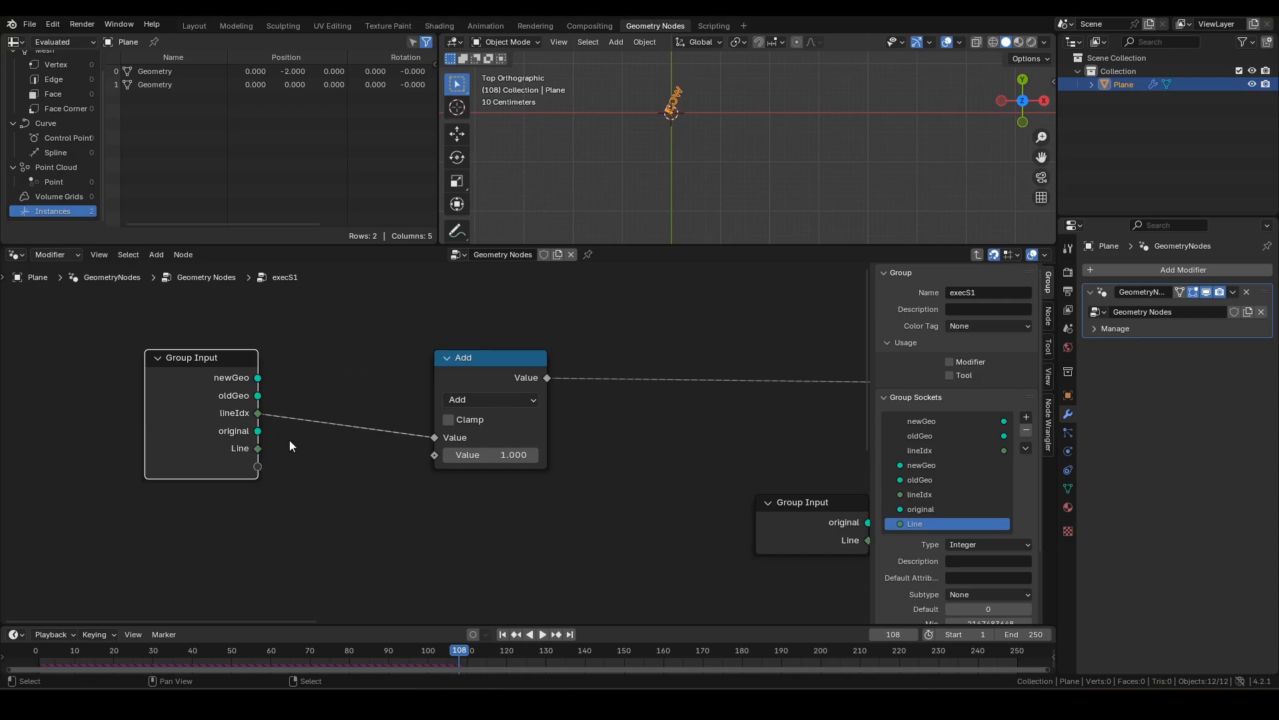
Add an Attribute Statistic node below Add, with original as Geometry and Line as Attribute, and set its domain to Instance.
left_click_drag(259, 431, 379, 519)
type("as")
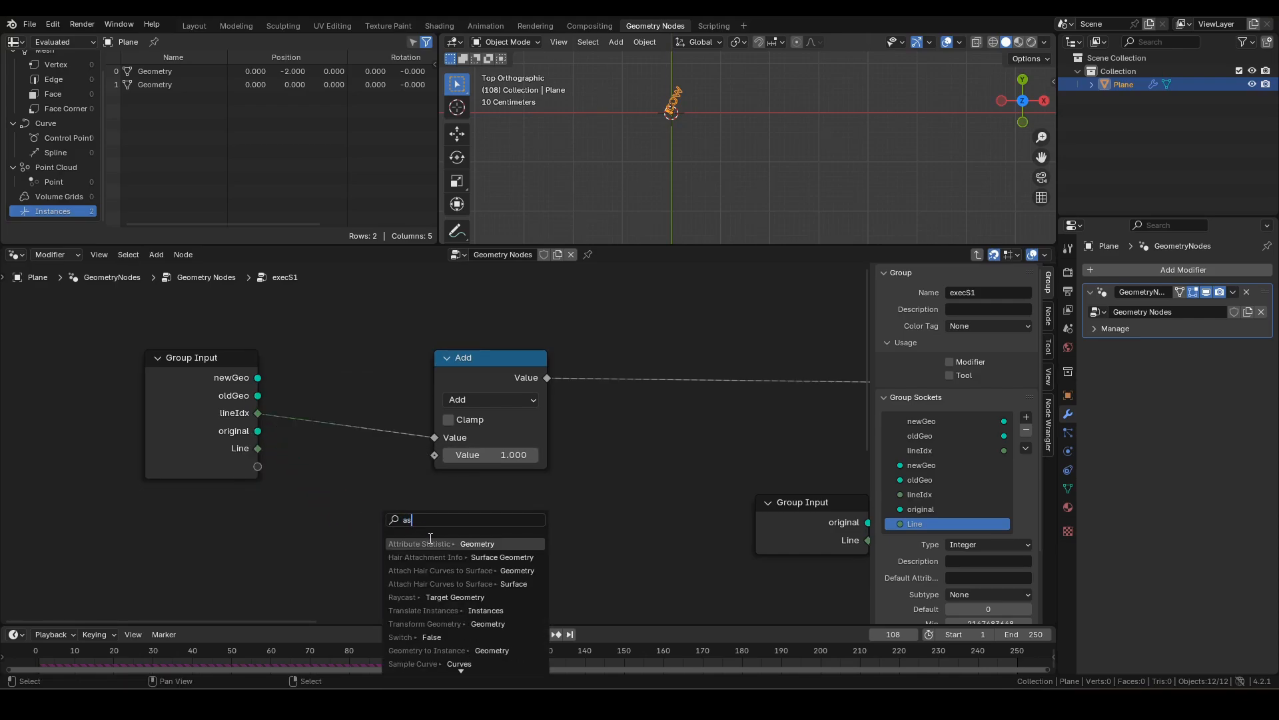
key("Return")
left_click(478, 513)
middle_click_drag(361, 464, 433, 379)
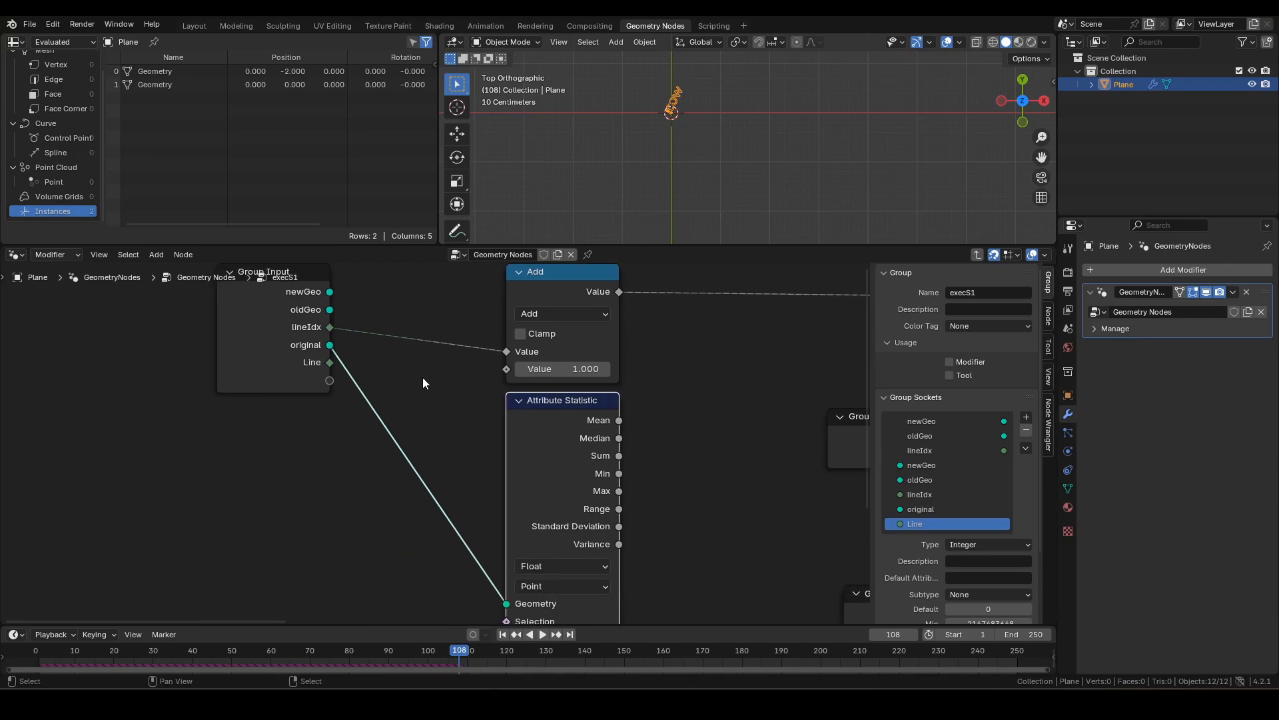
left_click_drag(329, 363, 508, 513)
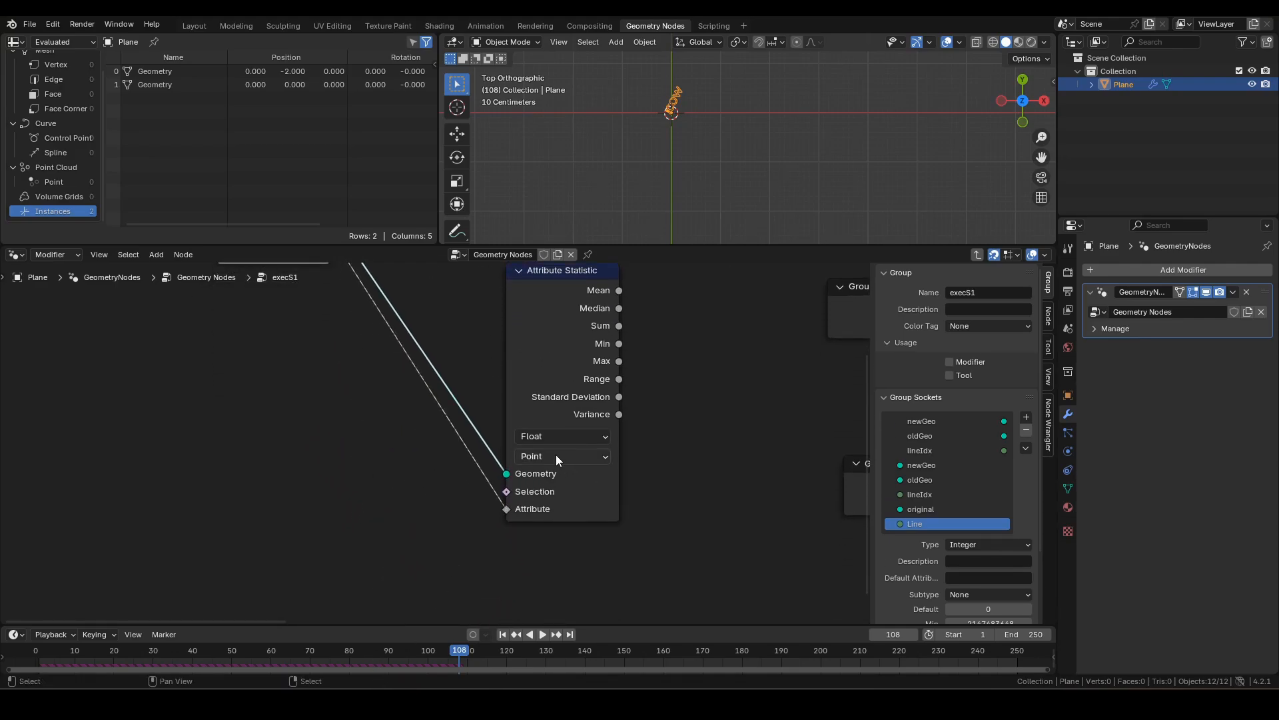
left_click(556, 454)
left_click(588, 585)
scroll(696, 432, "up", 3, "shift")
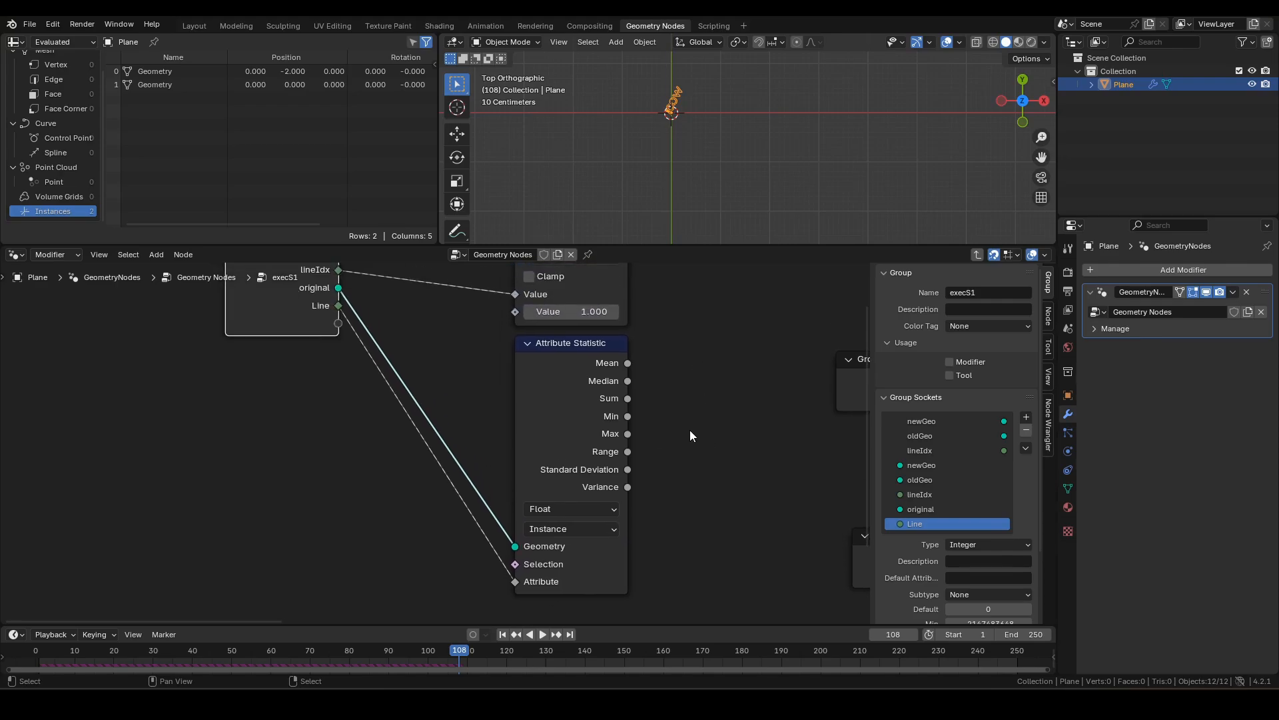
Shift Attribute Statistic toward Group Input and connect its Max output to a new Math Add node with the value 1.
scroll(496, 440, "right", 5, "ctrl")
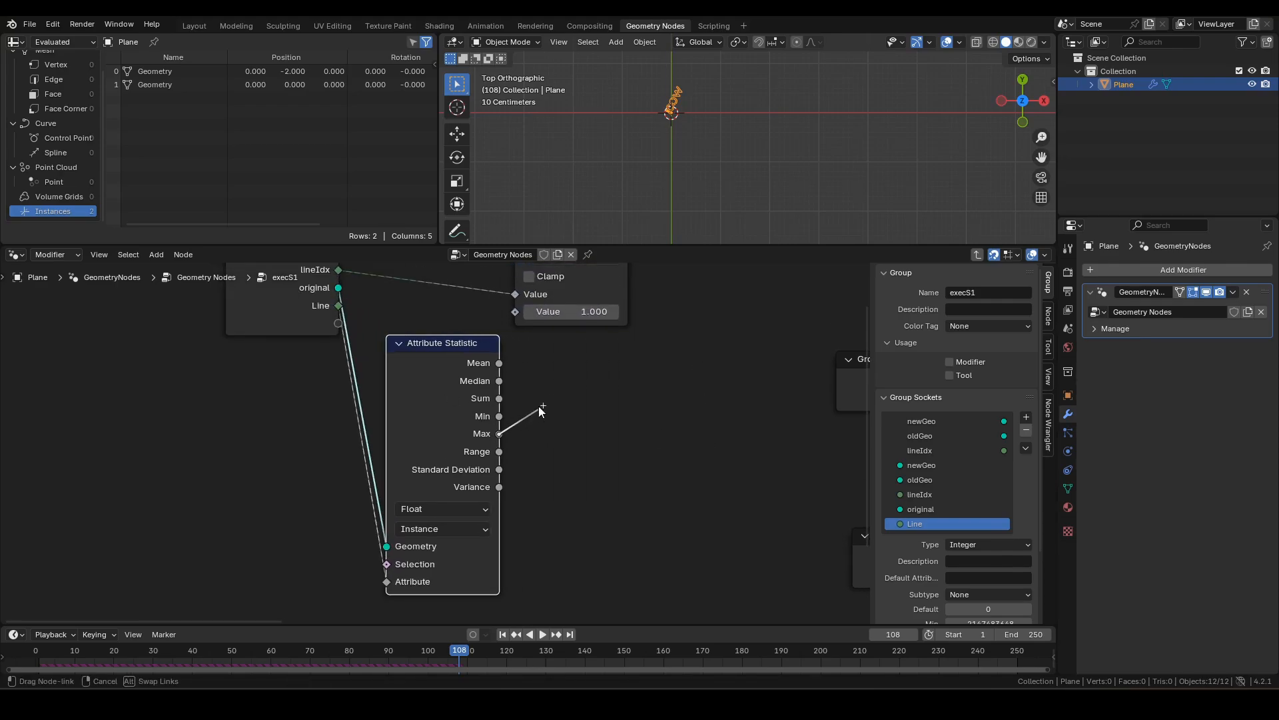
key("shift+a")
type("add")
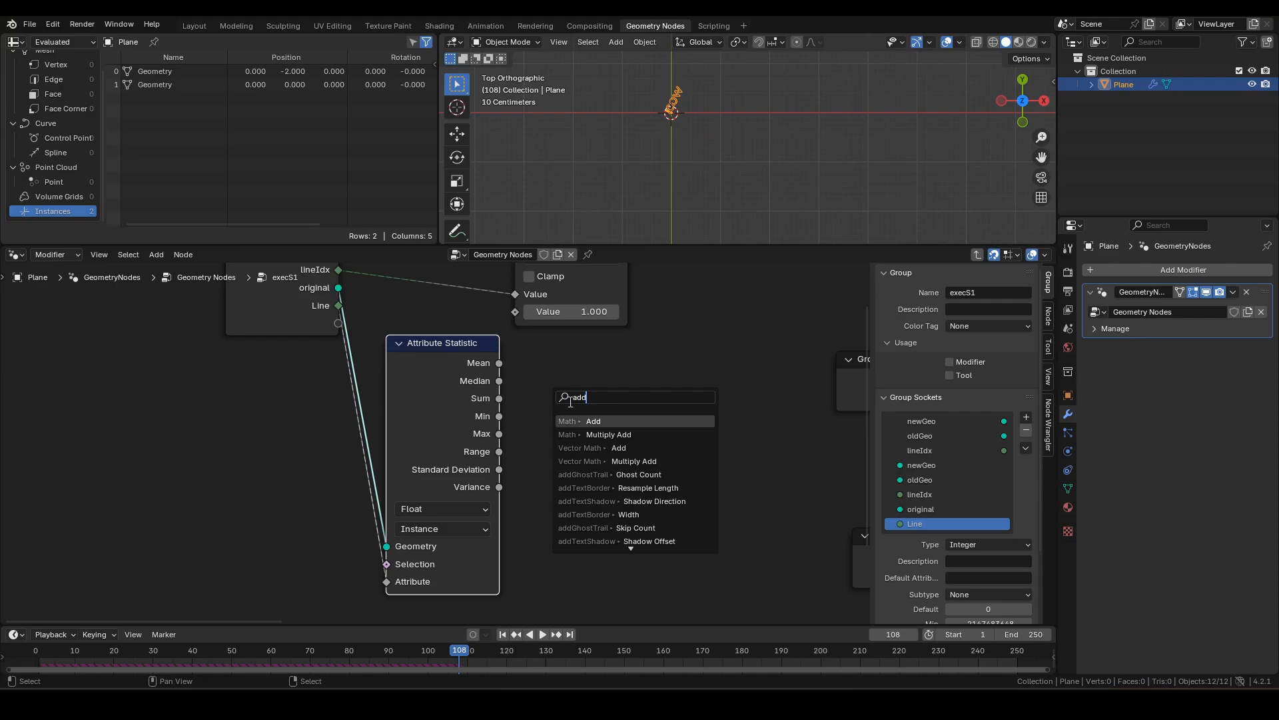
left_click(594, 423)
left_click(553, 379)
left_click(577, 441)
type("1")
key("Return")
Insert a Floored Modulo node after the lineIdx Add, using the second Add's result as its divisor.
middle_click_drag(669, 413, 590, 510)
left_click_drag(547, 336, 618, 360)
type("fm")
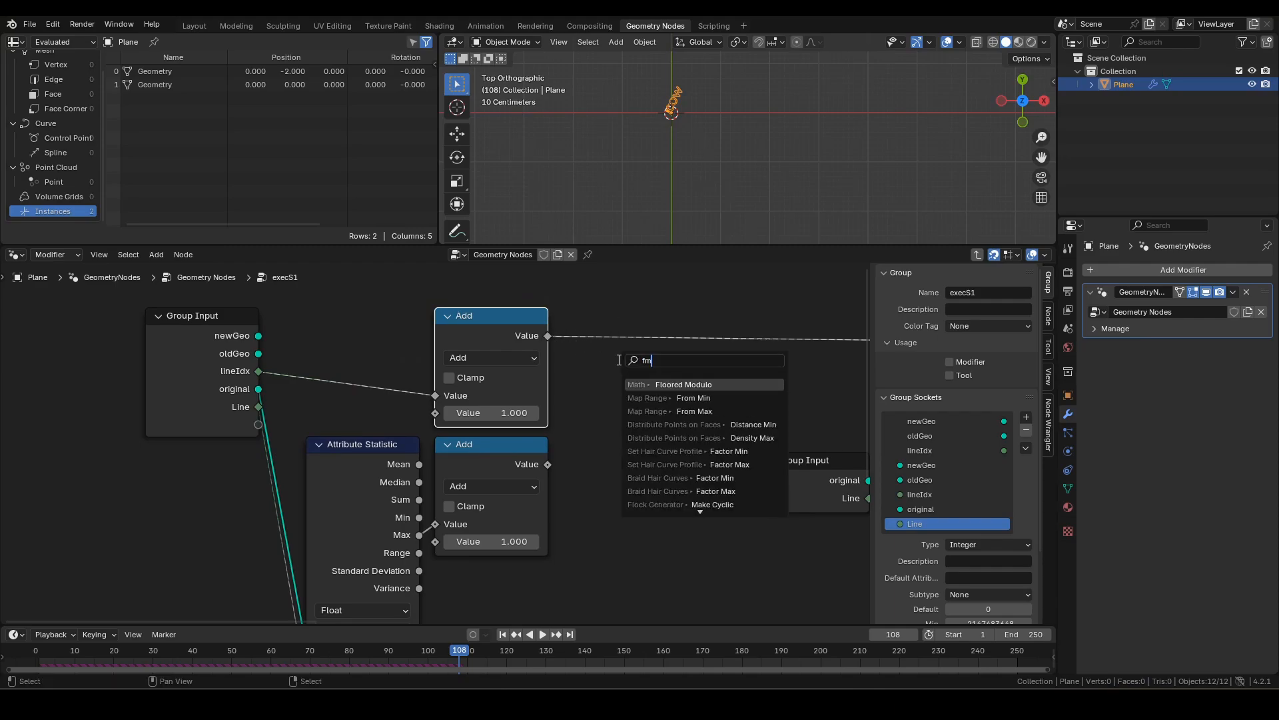
key("Return")
left_click(619, 328)
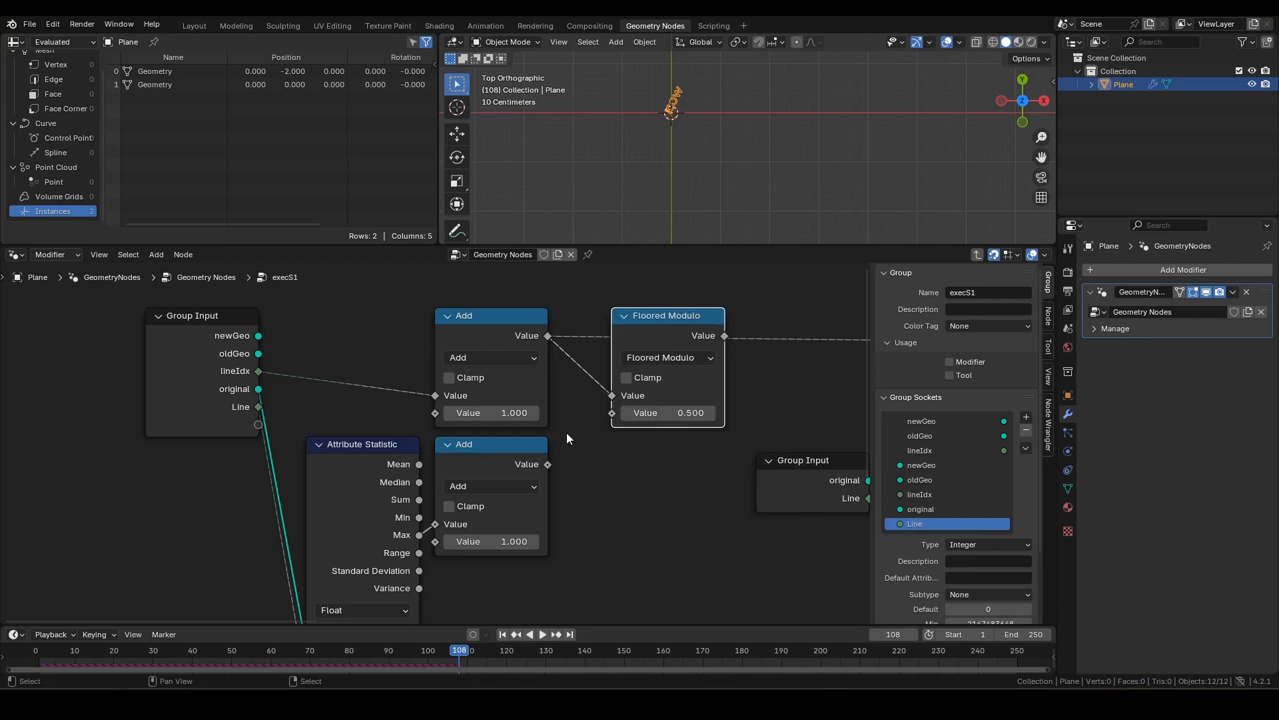
left_click_drag(551, 461, 615, 413)
Hide the unused sockets of Attribute Statistic and Group Input, and line up the reroute with the Floored Modulo output.
left_click(362, 478)
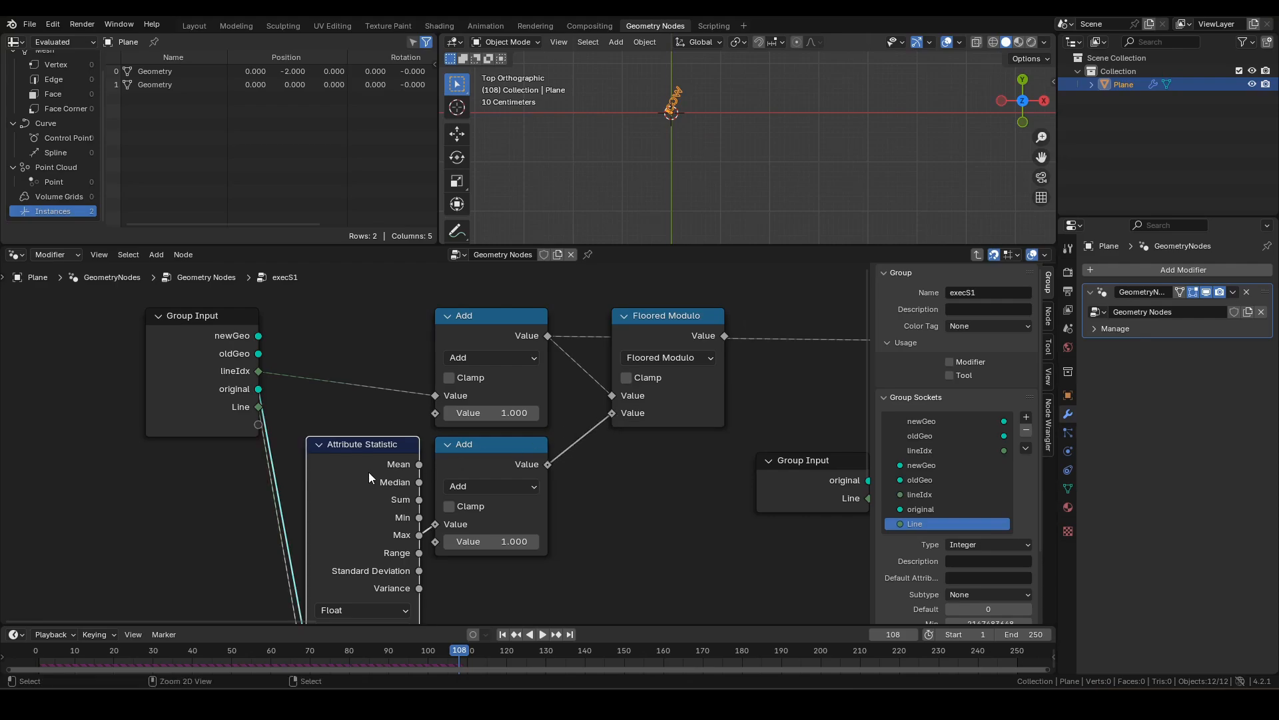
key("ctrl+h")
left_click(208, 354)
key("ctrl+h")
middle_click_drag(621, 410, 545, 452)
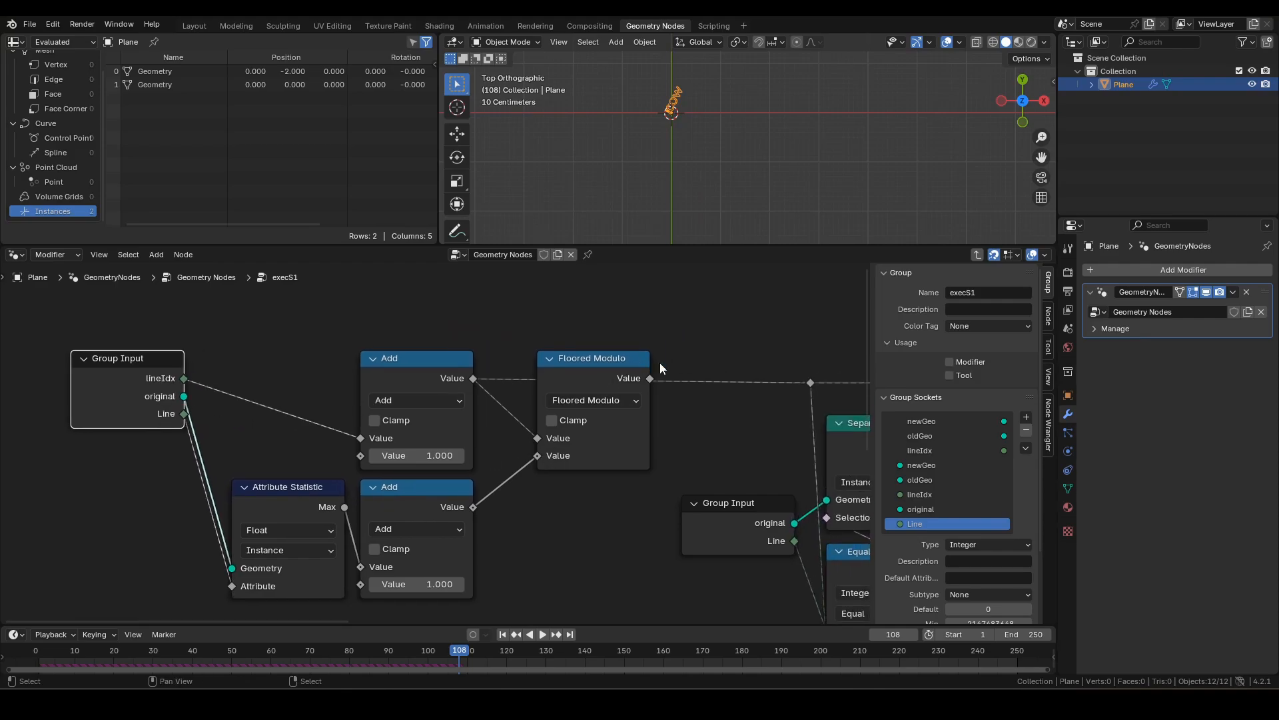
middle_click_drag(647, 360, 524, 378)
left_click_drag(530, 393, 691, 402)
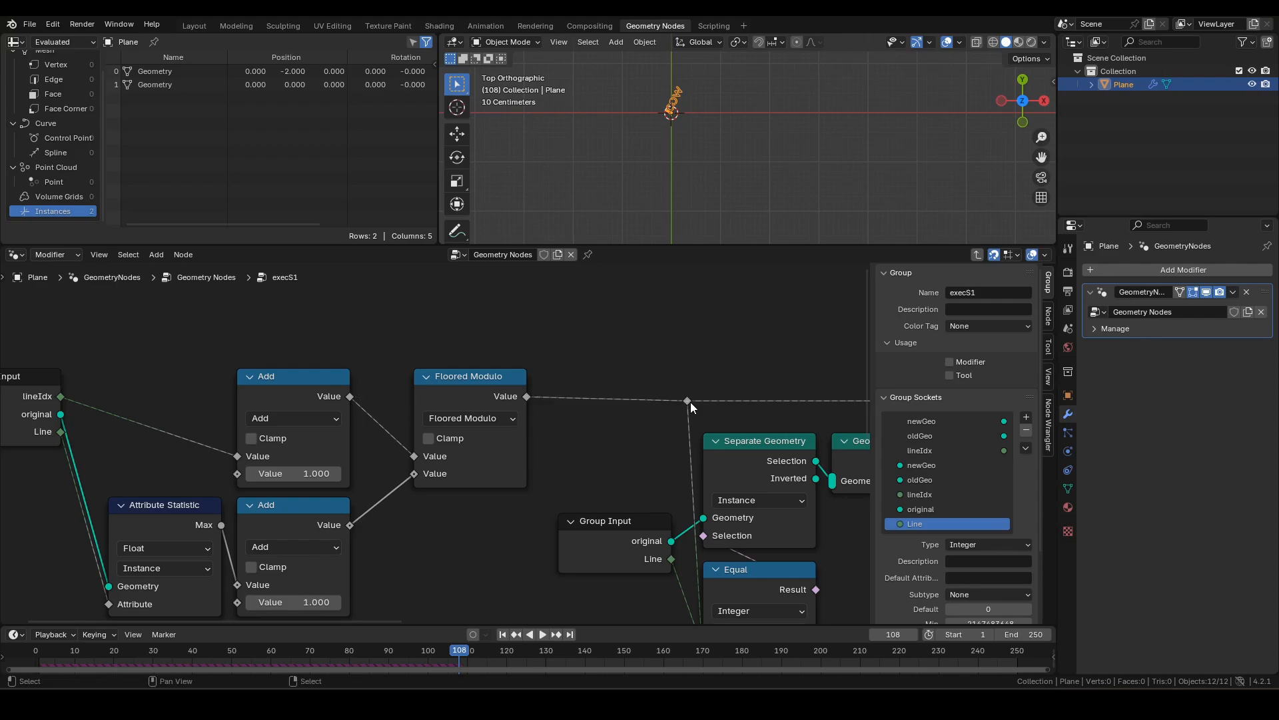
Replay the animation from frame 1 to check how the word lines cycle with the Floored Modulo.
middle_click_drag(24, 401, 228, 398)
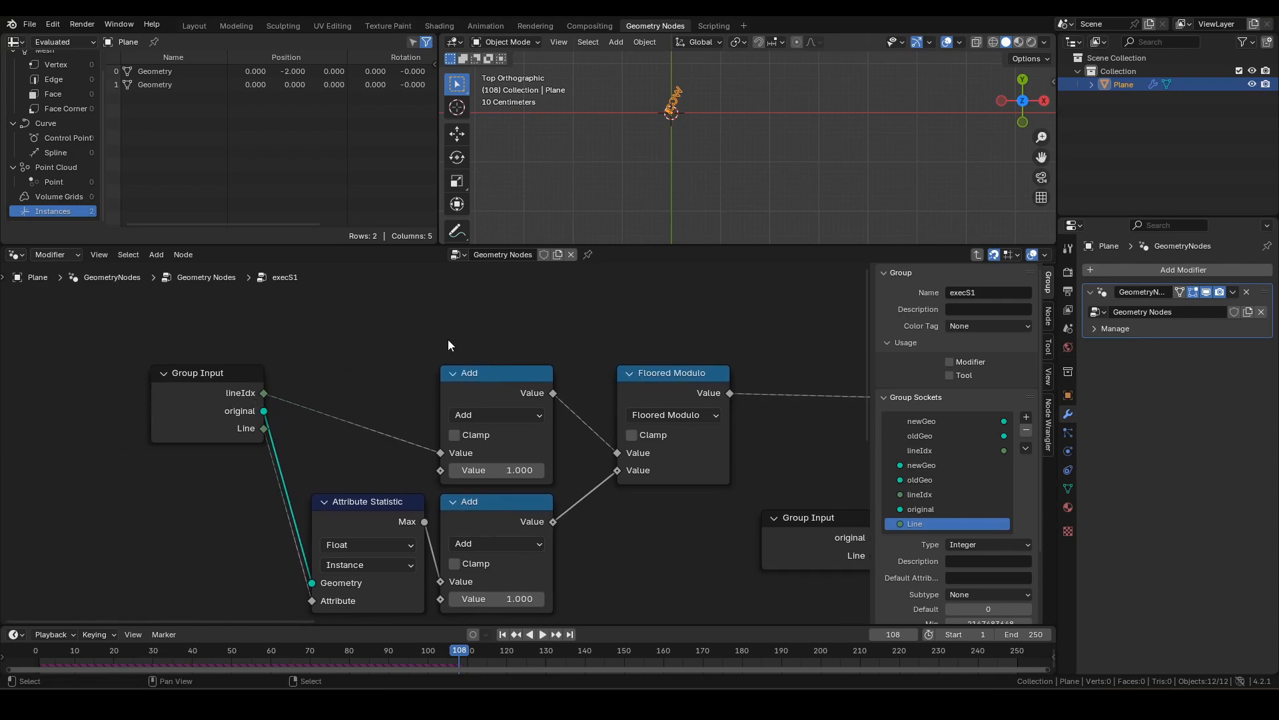
key("shift+Left")
key("space")
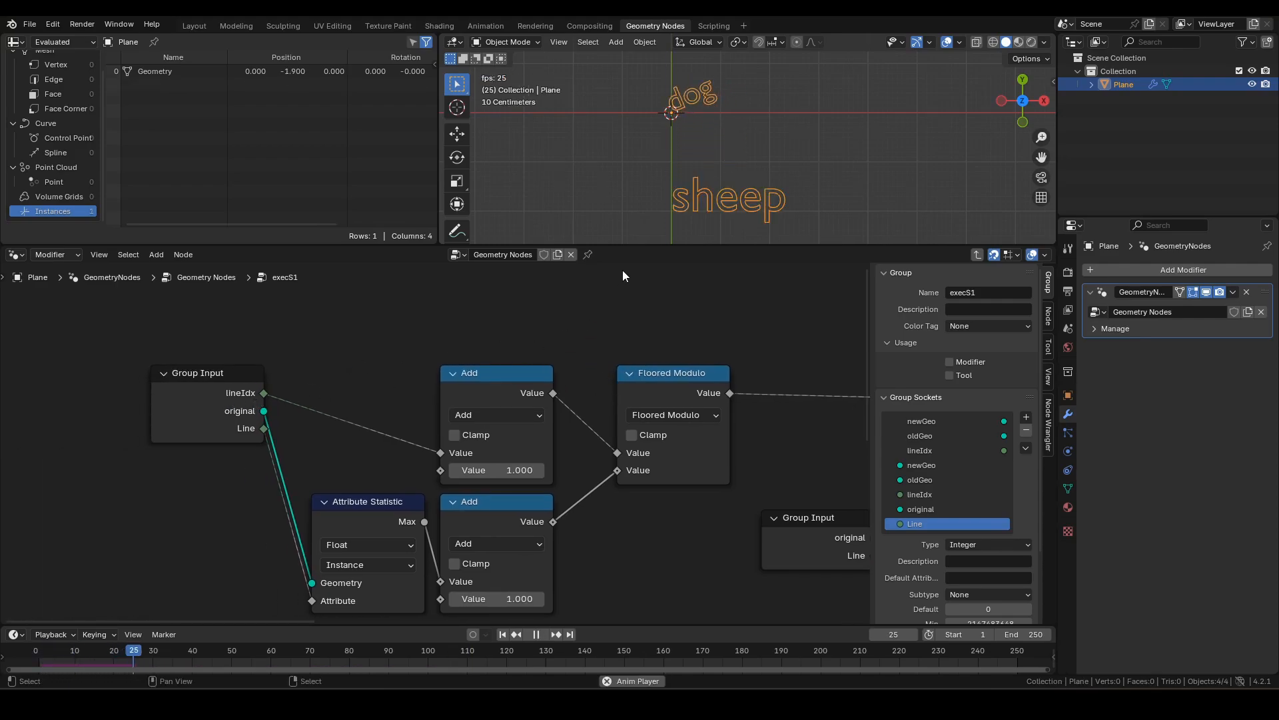
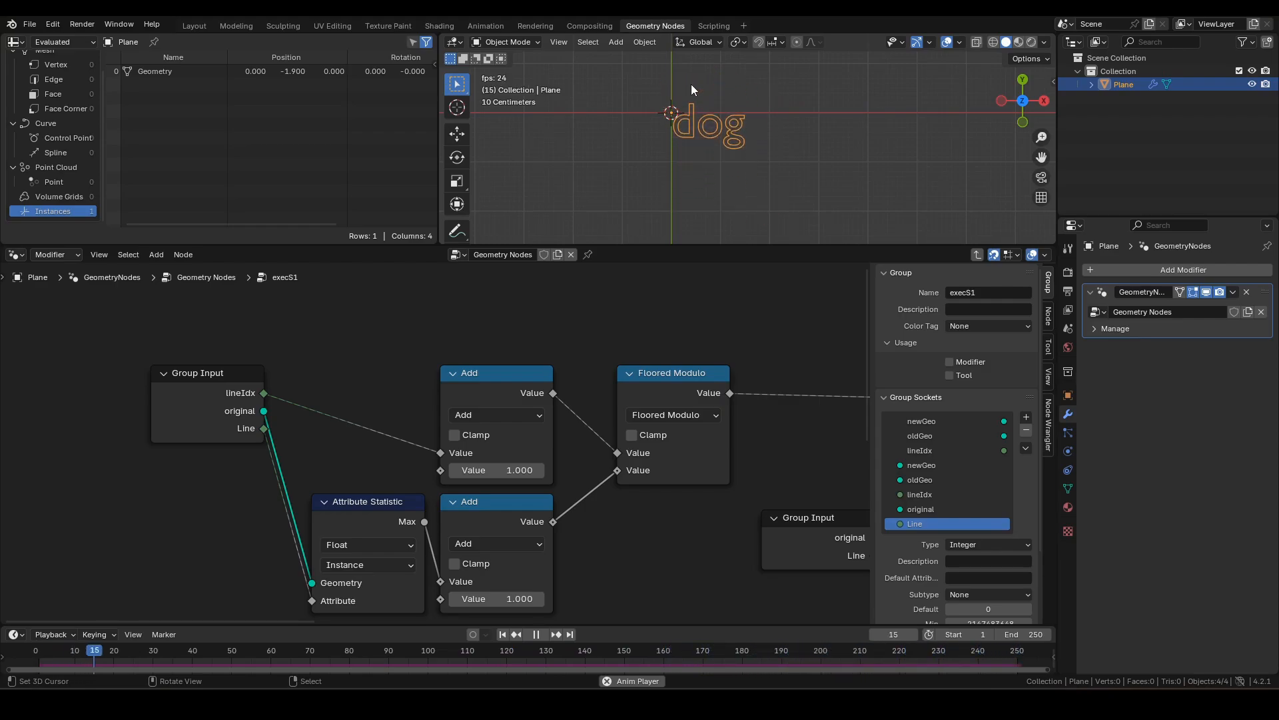
key("space")
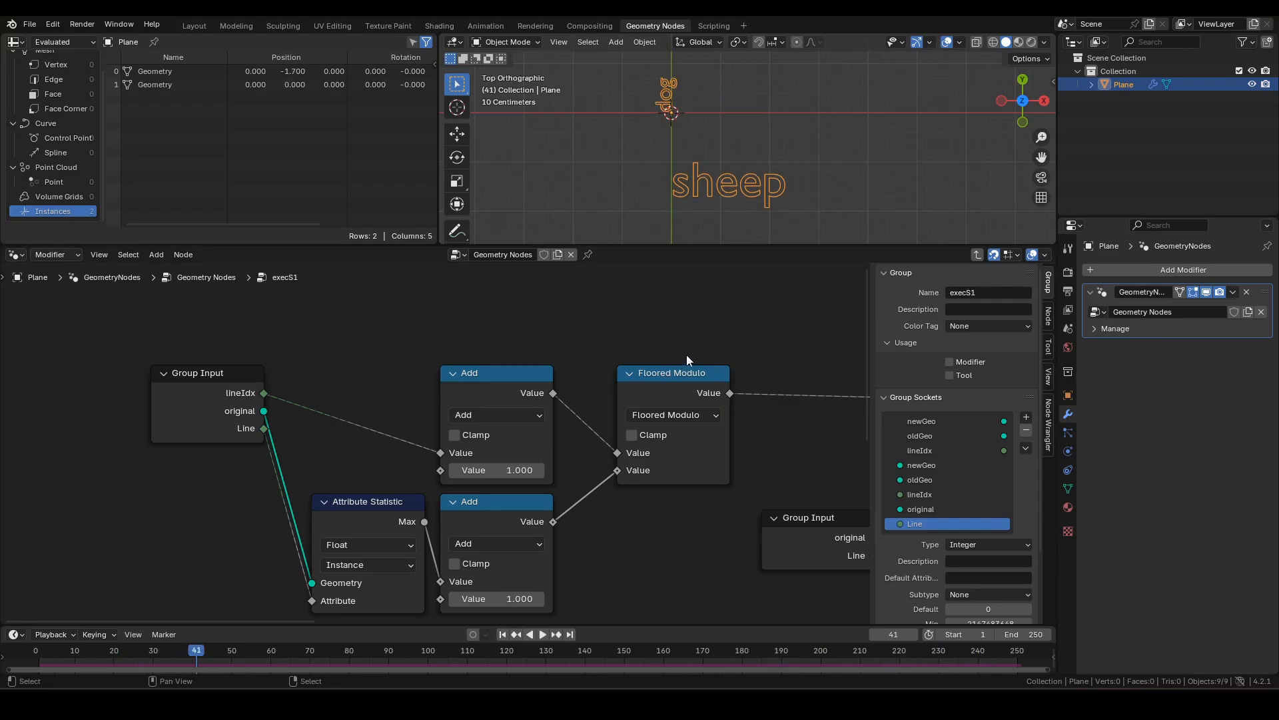
Maximize the 3D viewport and play on to frame 96 to examine how the rotated words line up with the origin.
scroll(773, 211, "up", 3)
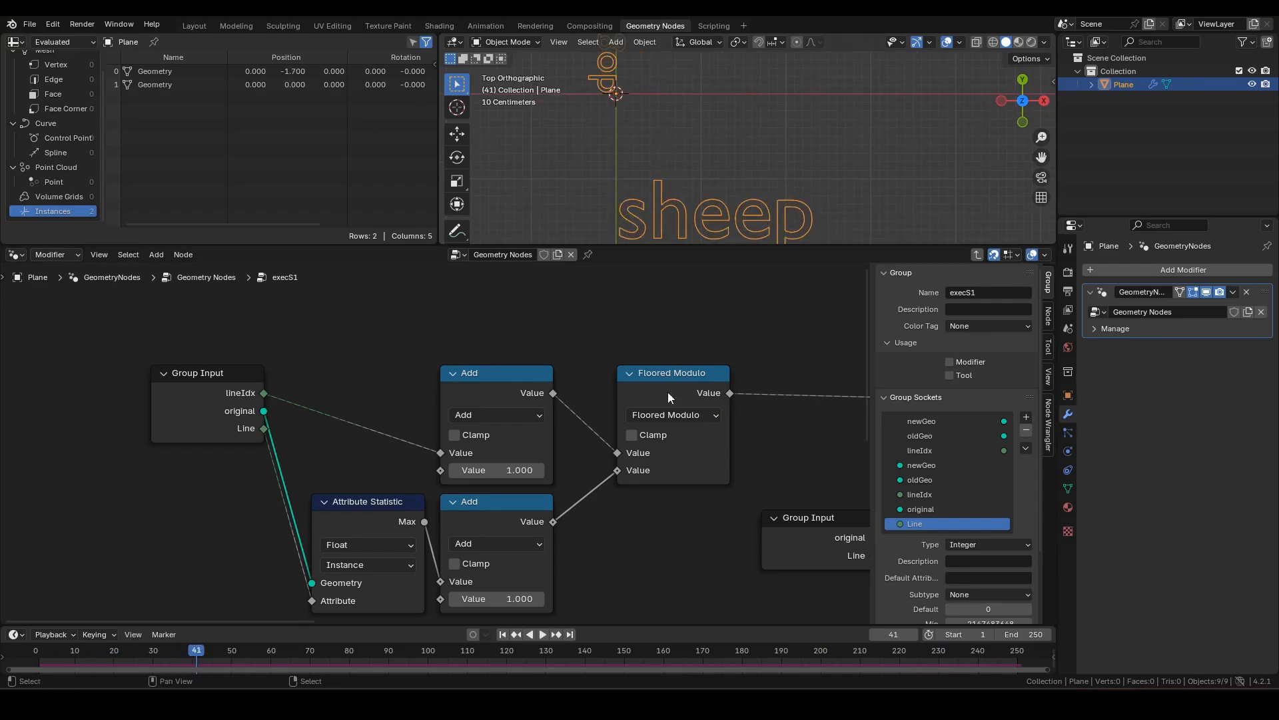
key("ctrl+space")
key("space")
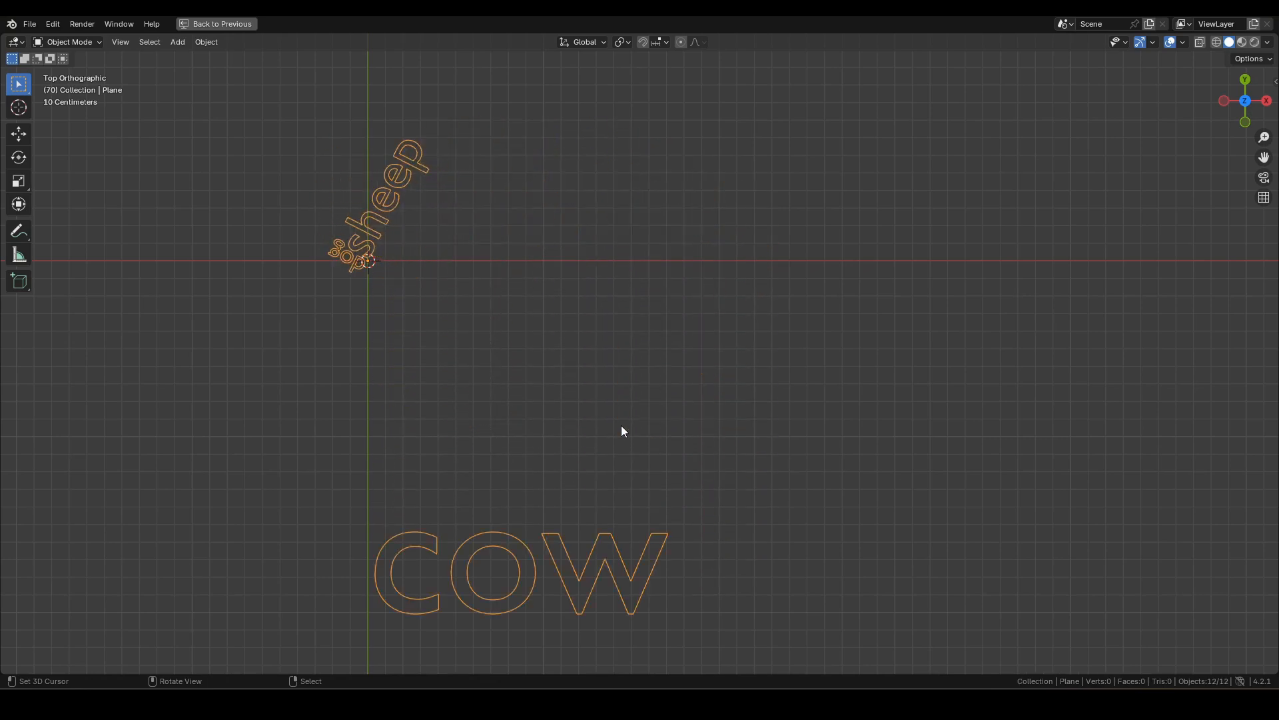
key("space")
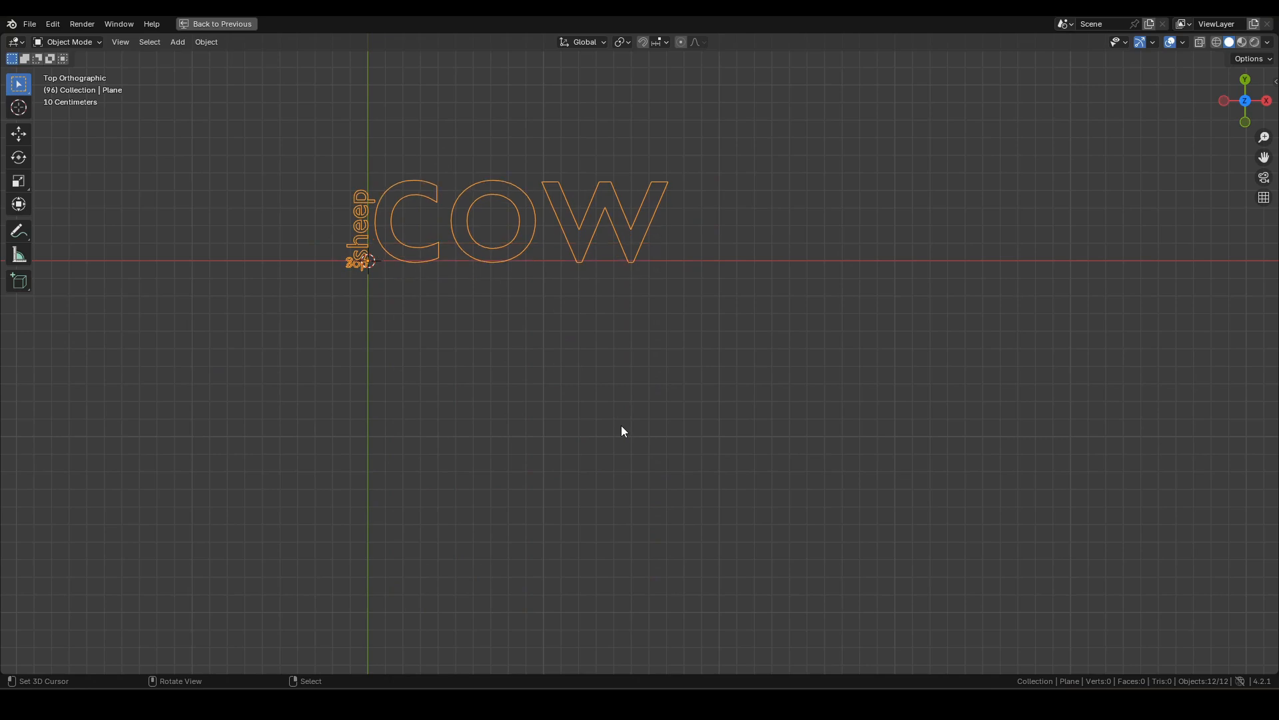
middle_click_drag(579, 357, 753, 617, "ctrl")
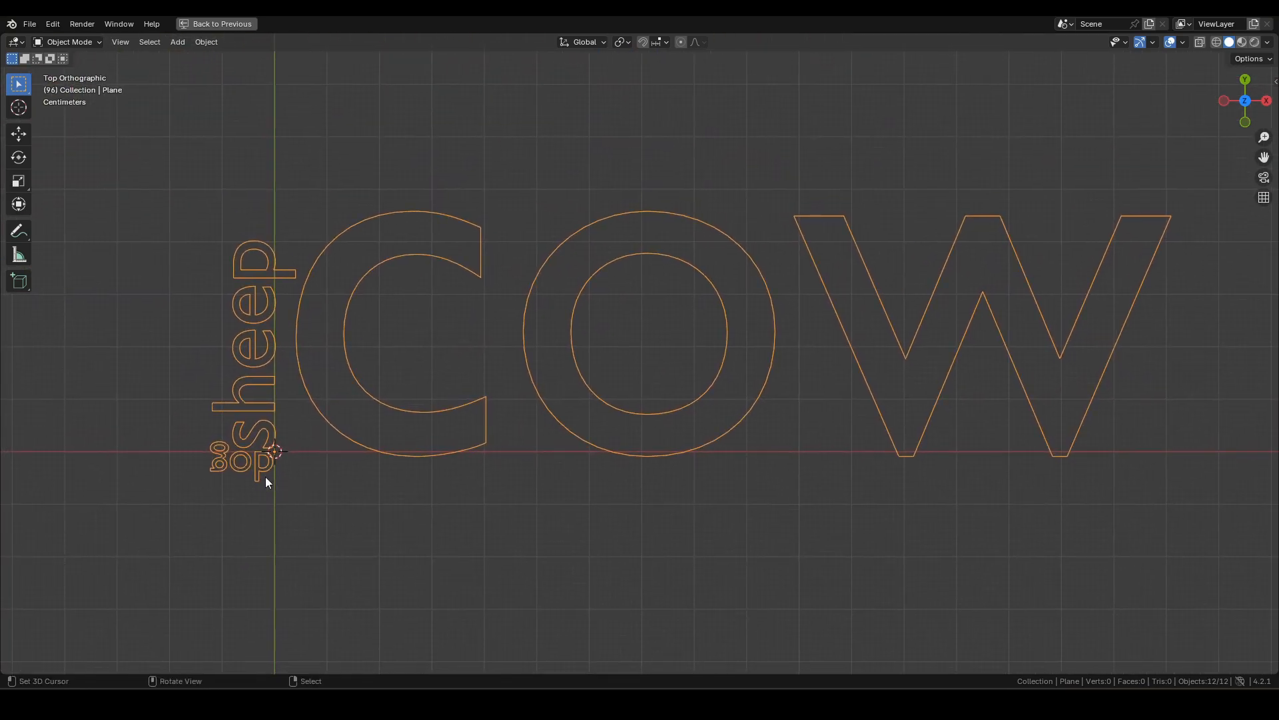
Annotate frame 96 by circling the word parts that cross the axes, boxing the rotated words and adding direction arrows.
mouse_move(259, 485)
left_mouse_down()
mouse_move(213, 466)
mouse_move(253, 441)
mouse_move(270, 474)
mouse_move(258, 487)
left_mouse_up()
mouse_move(300, 282)
left_mouse_down()
mouse_move(276, 279)
mouse_move(327, 228)
left_mouse_up()
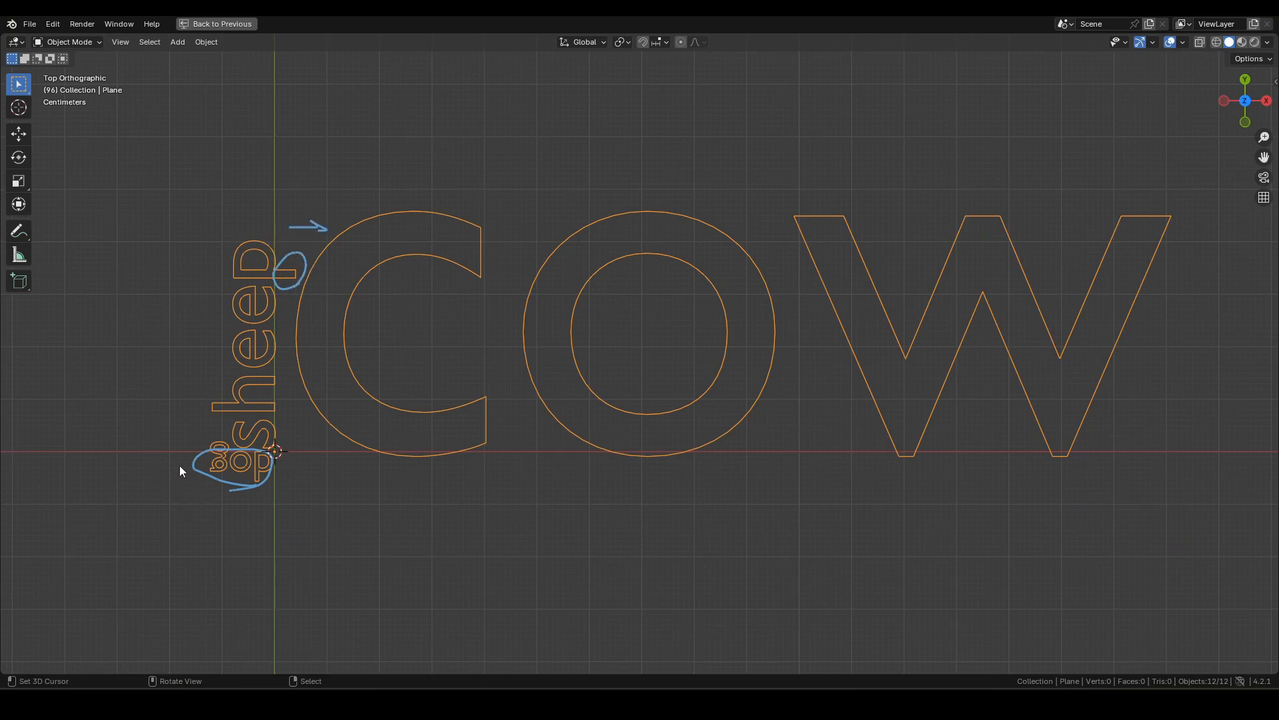
left_click_drag(180, 482, 178, 480)
mouse_move(190, 212)
left_mouse_down()
mouse_move(273, 210)
mouse_move(268, 409)
mouse_move(230, 458)
mouse_move(177, 285)
mouse_move(188, 212)
left_mouse_up()
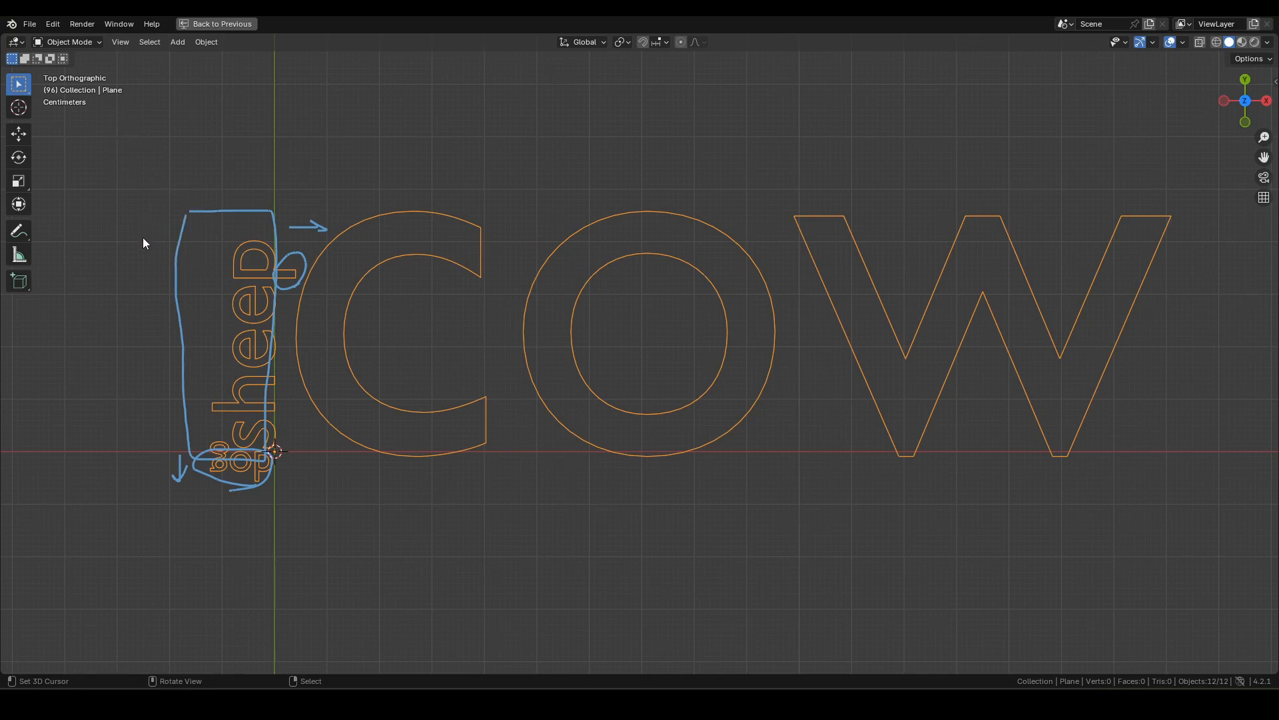
mouse_move(178, 445)
left_mouse_down()
mouse_move(142, 407)
mouse_move(153, 412)
left_mouse_up()
mouse_move(230, 202)
left_mouse_down()
mouse_move(203, 177)
mouse_move(221, 180)
left_mouse_up()
Go back to frame 59 and annotate circles around the rotated dog and the p's descender in sheep, each with a diagonal arrow.
scroll(459, 417, "up", 20, "alt")
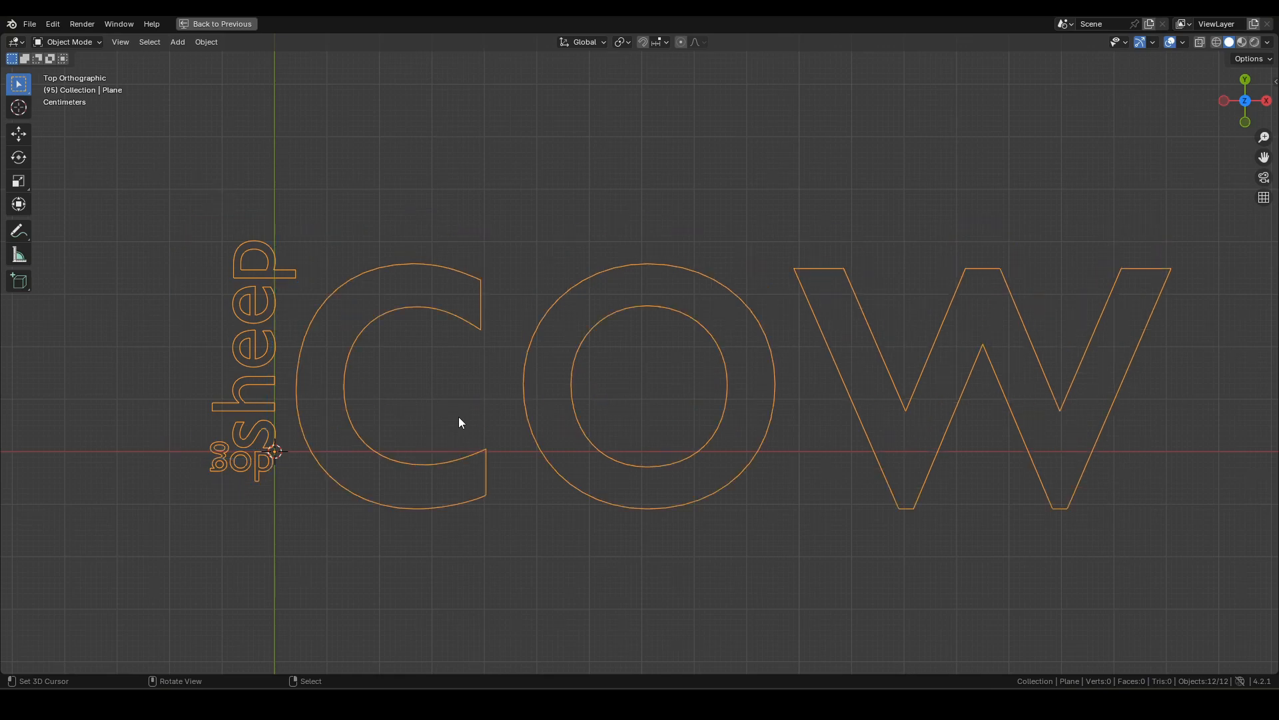
scroll(458, 423, "up", 11, "alt")
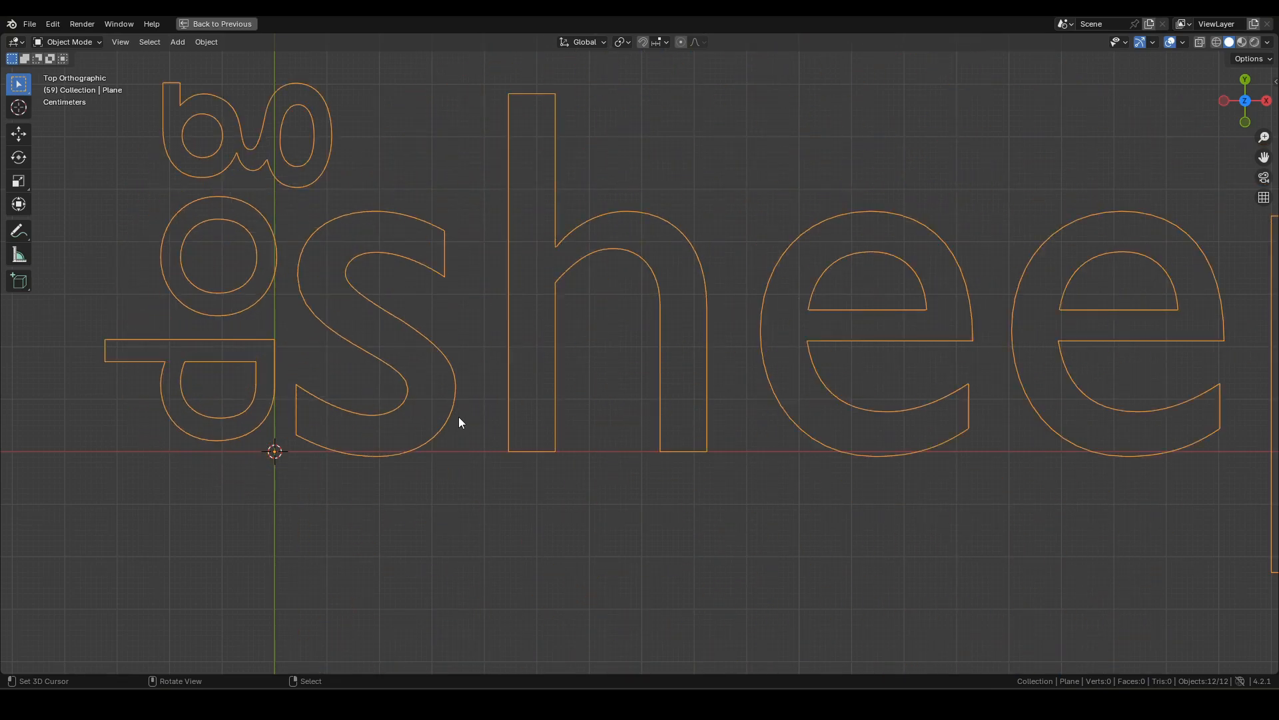
scroll(458, 422, "up", 1, "alt")
scroll(371, 348, "down", 3)
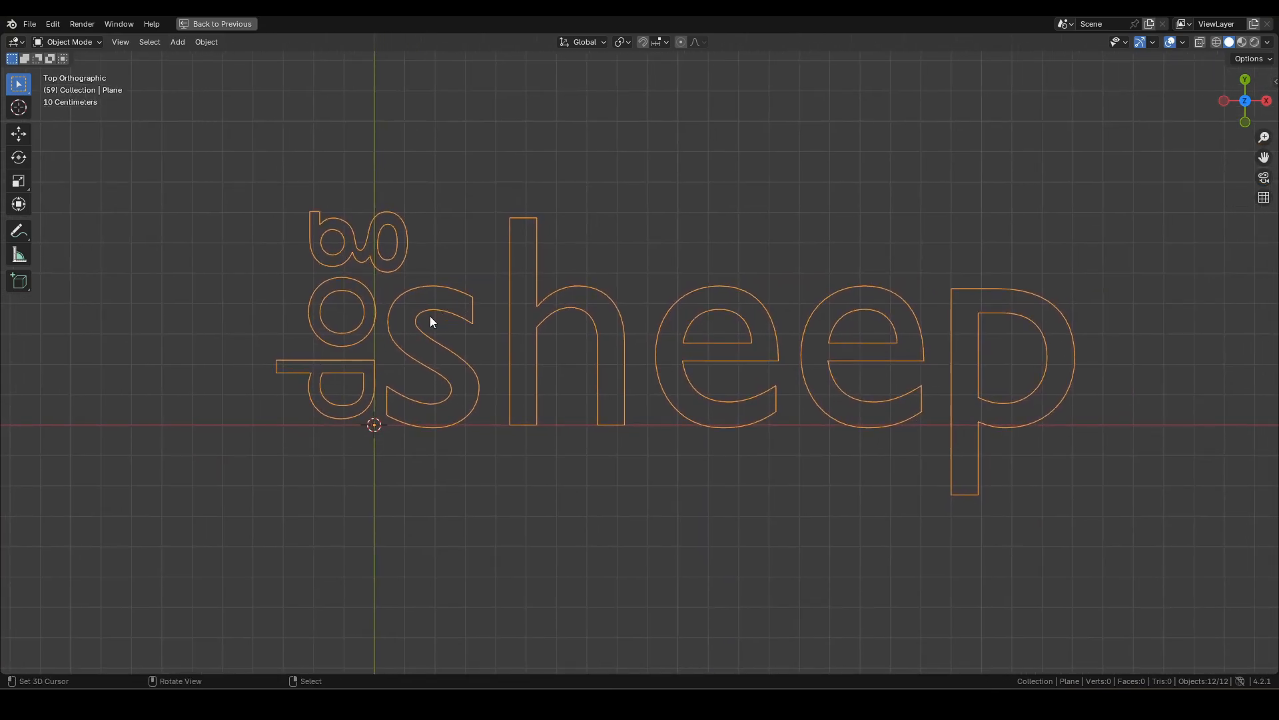
mouse_move(367, 408)
left_mouse_down()
mouse_move(322, 419)
mouse_move(351, 224)
mouse_move(348, 419)
left_mouse_up()
mouse_move(401, 200)
left_mouse_down()
mouse_move(436, 183)
mouse_move(452, 195)
left_mouse_up()
mouse_move(1020, 502)
left_mouse_down()
mouse_move(948, 481)
mouse_move(1090, 380)
left_mouse_up()
mouse_move(1068, 385)
left_mouse_down()
mouse_move(1099, 365)
mouse_move(1103, 385)
left_mouse_up()
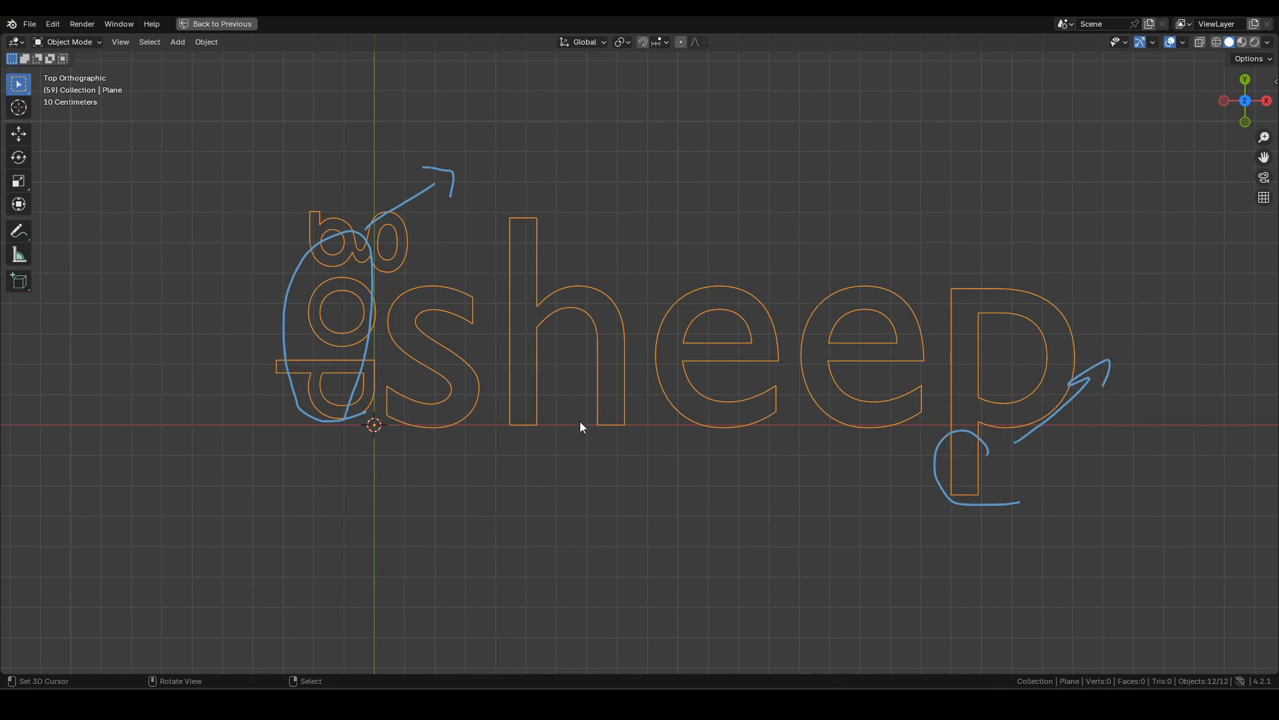
Restore the full workspace layout and shift execS1's Translate Instances and Group Output nodes along X to make room.
key("ctrl+space")
middle_click_drag(773, 566, 590, 434)
middle_click_drag(775, 439, 595, 448, "shift")
left_click_drag(677, 469, 505, 343)
middle_click_drag(559, 326, 582, 426)
left_click_drag(396, 304, 621, 514)
key("x")
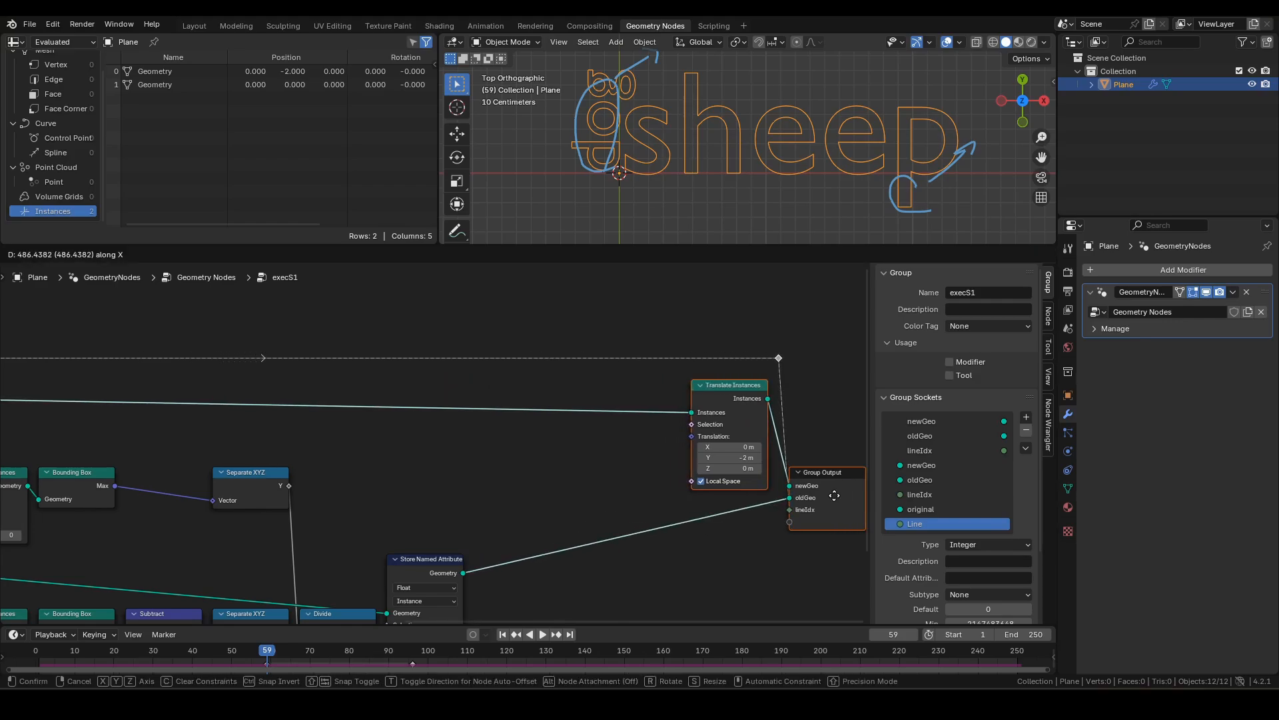
left_click(801, 497)
Duplicate the endScl Store Named Attribute node and insert the copy right after it on the geometry link.
middle_click_drag(687, 525, 731, 376)
scroll(613, 455, "up", 2)
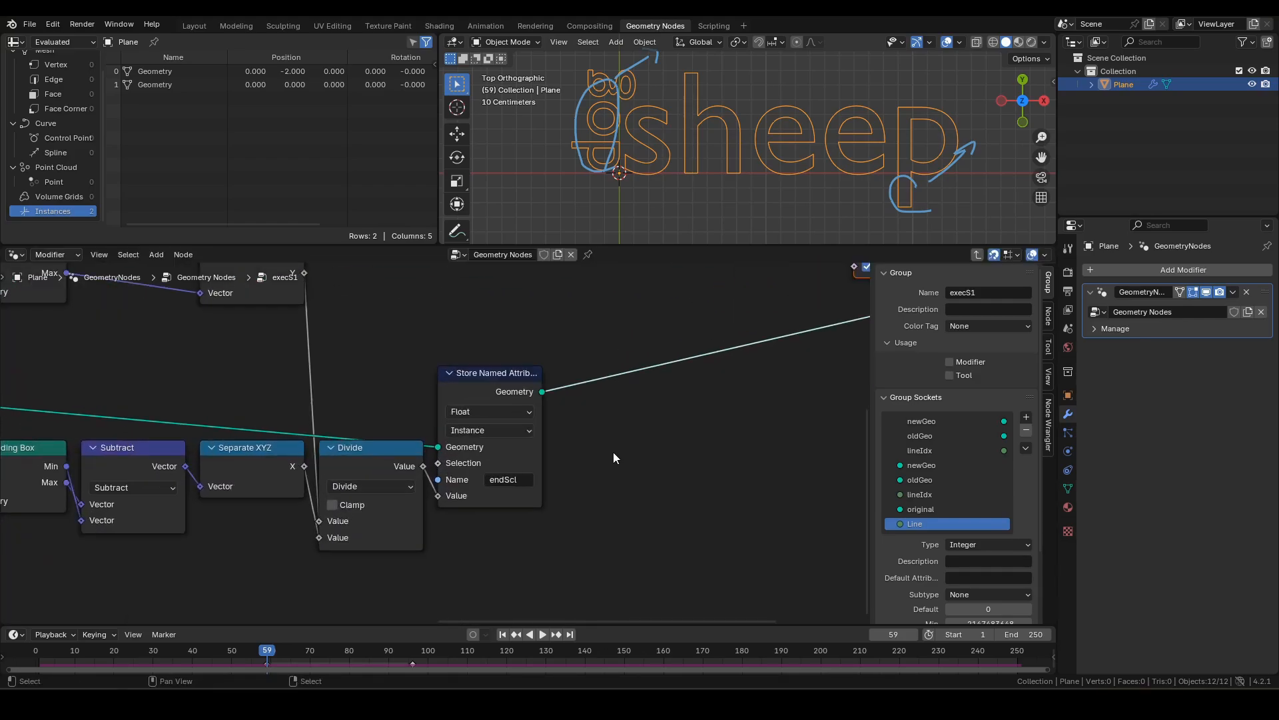
left_click(455, 379)
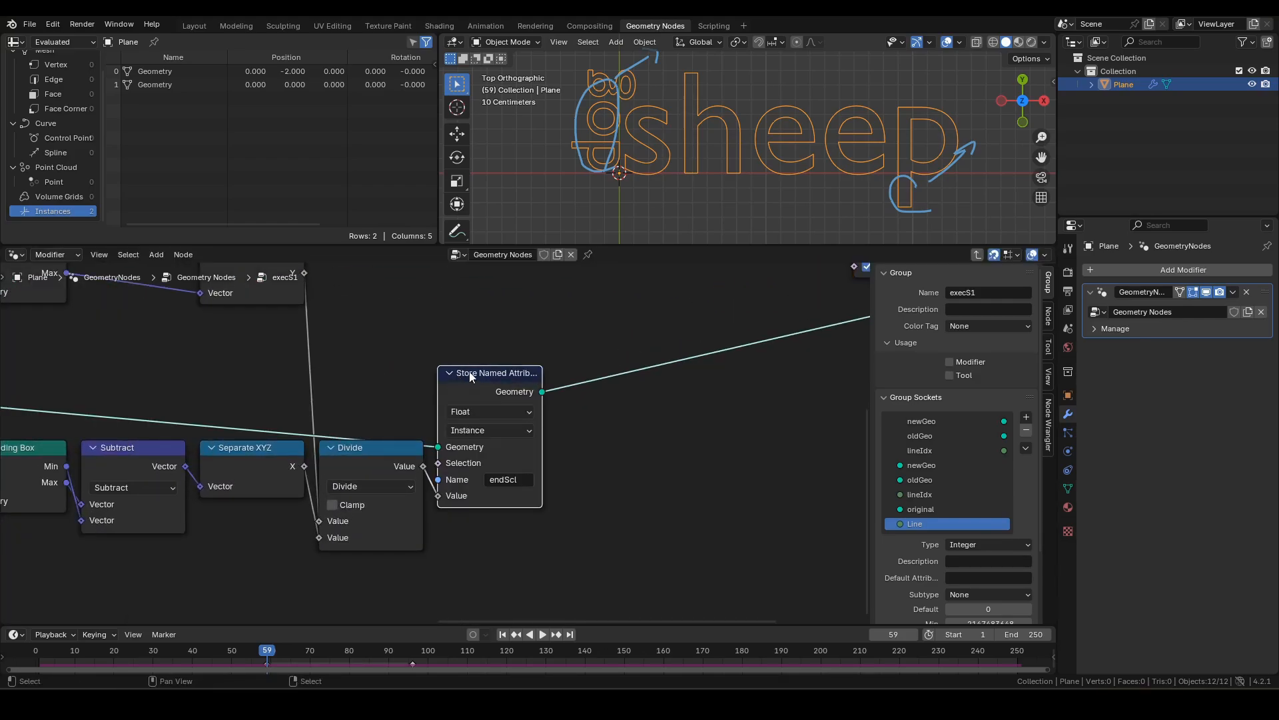
key("shift+d")
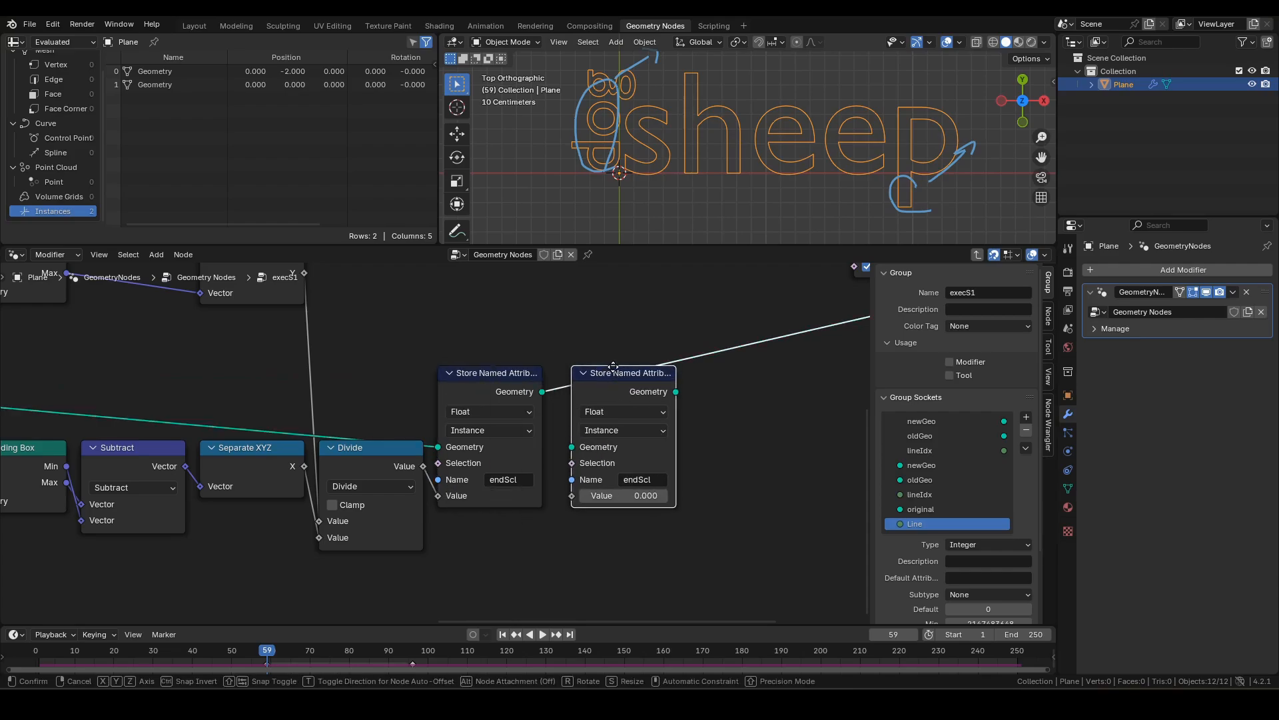
left_click(614, 375)
Set the duplicated Store Named Attribute node's data type to Vector and its name to endPos.
left_click(620, 412)
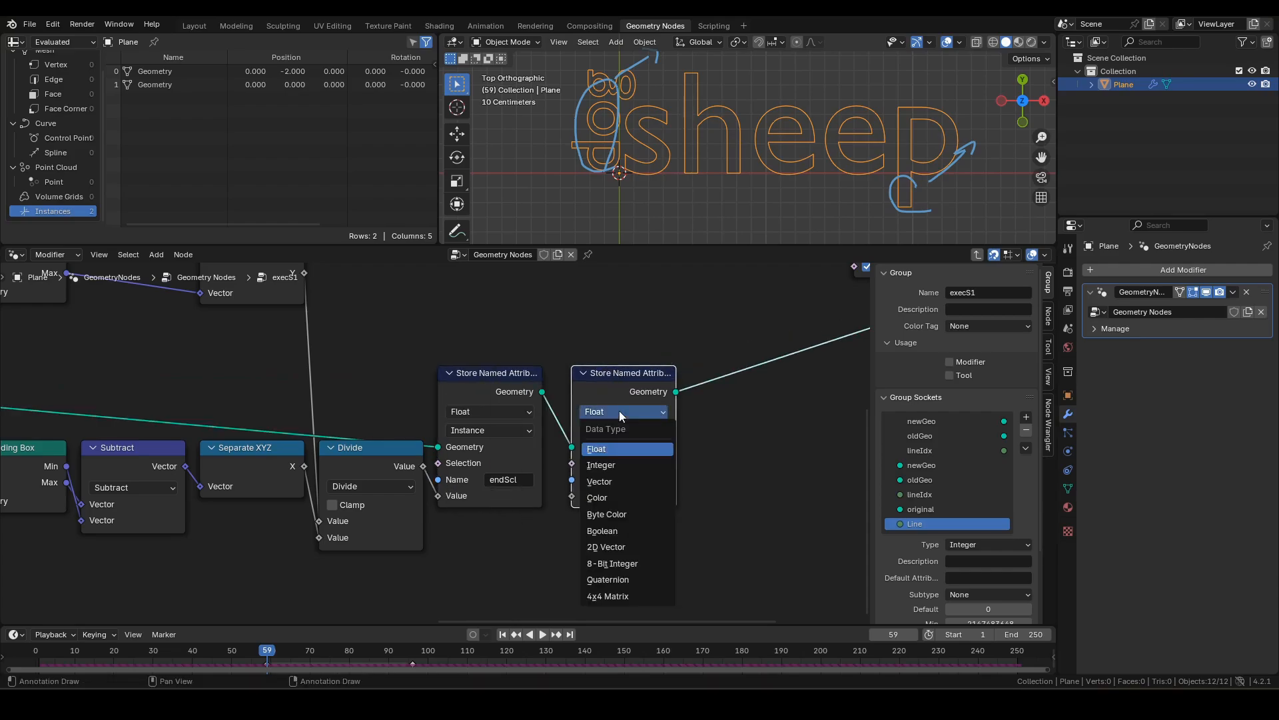
left_click(599, 481)
left_click(641, 480)
key("BackSpace")
key("BackSpace")
key("BackSpace")
type("Pos")
key("Return")
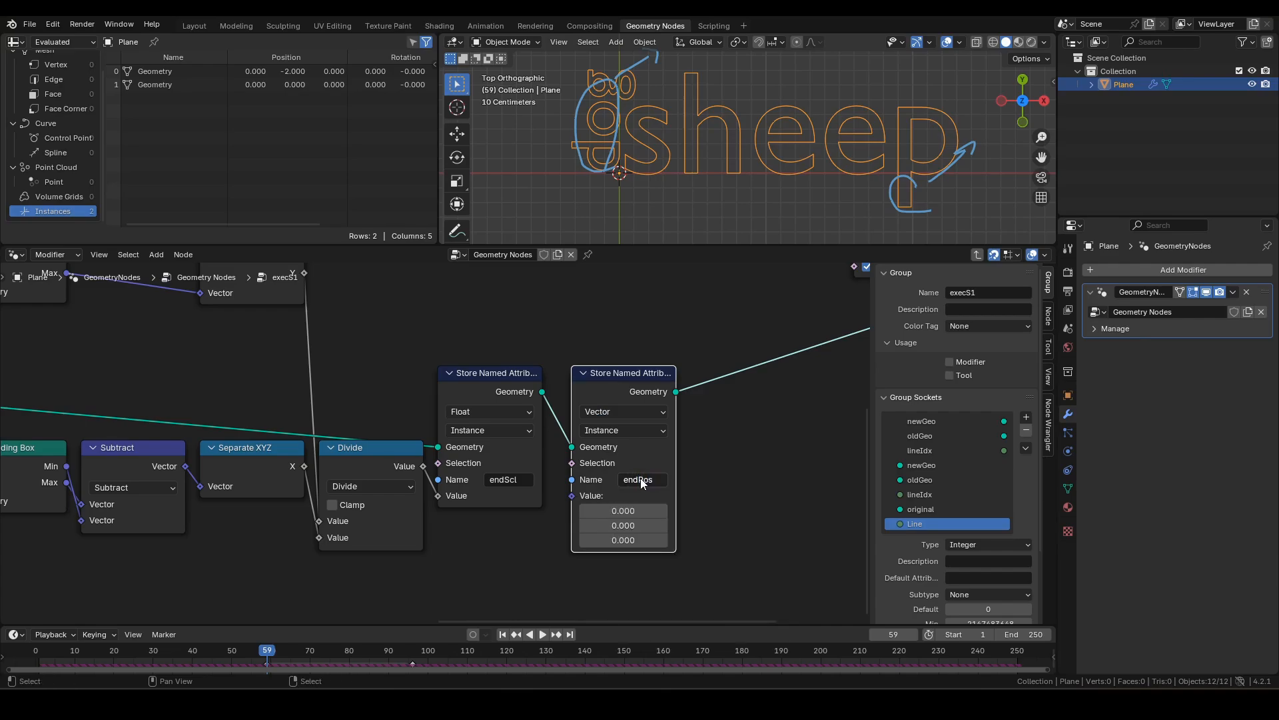
Add a Separate XYZ node fed by the Min output of the lower Bounding Box, placed below the Subtract node.
scroll(653, 346, "down", 2)
middle_click_drag(499, 487, 585, 443, "shift")
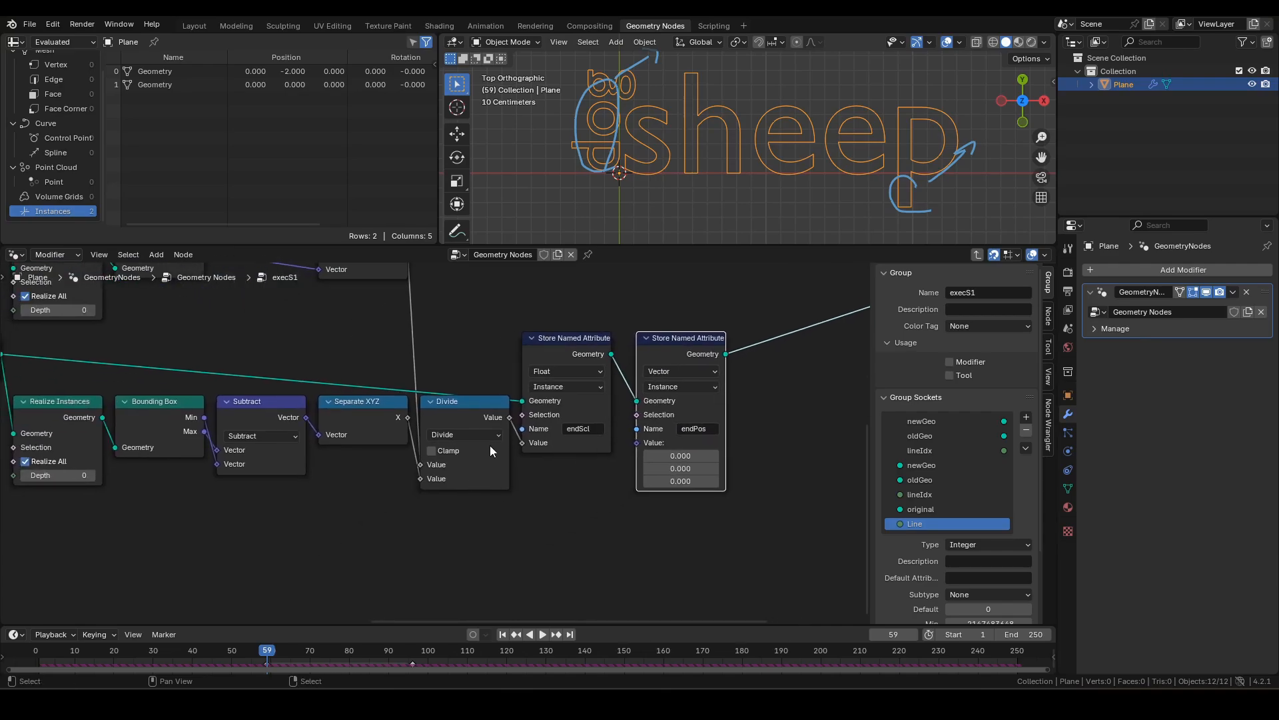
middle_click_drag(251, 448, 360, 424)
left_click_drag(313, 393, 343, 527)
type("sx")
left_click(379, 559)
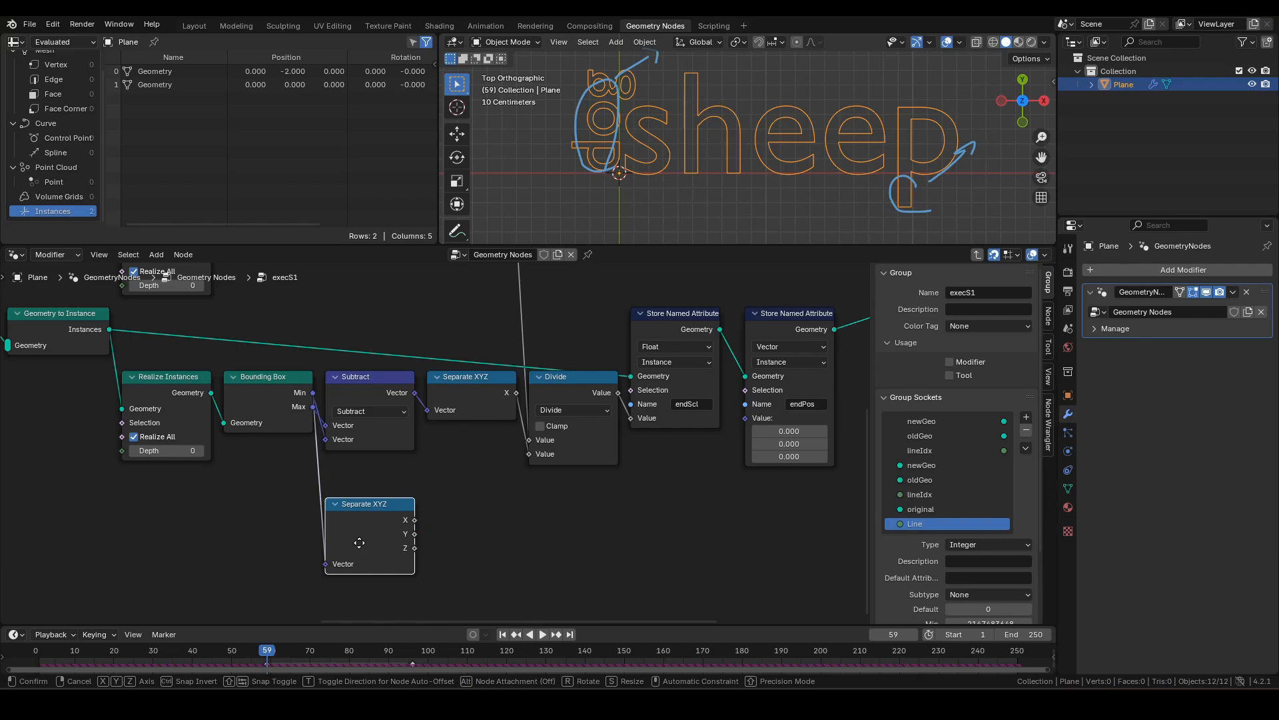
left_click(359, 542)
Add a Multiply node fed by the new Separate XYZ's X output and set its multiplier to -1.
middle_click_drag(469, 535, 452, 504)
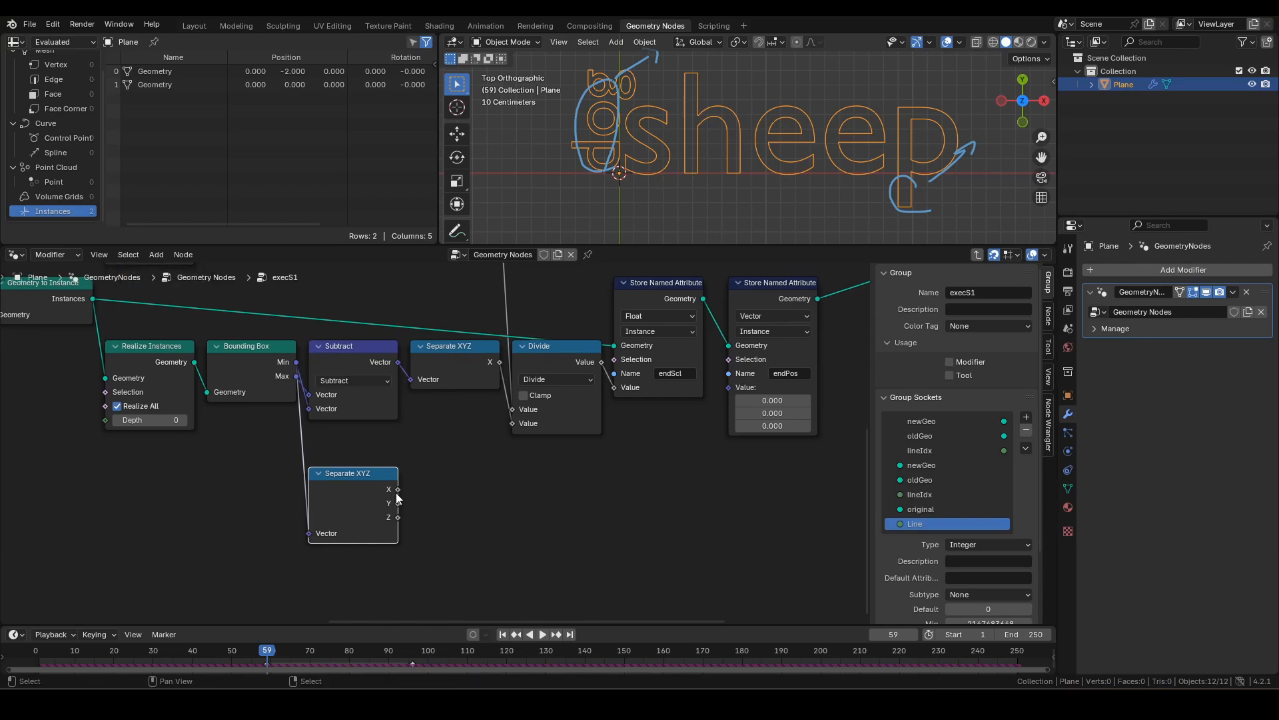
left_click_drag(398, 491, 459, 555)
type("mult")
key("Return")
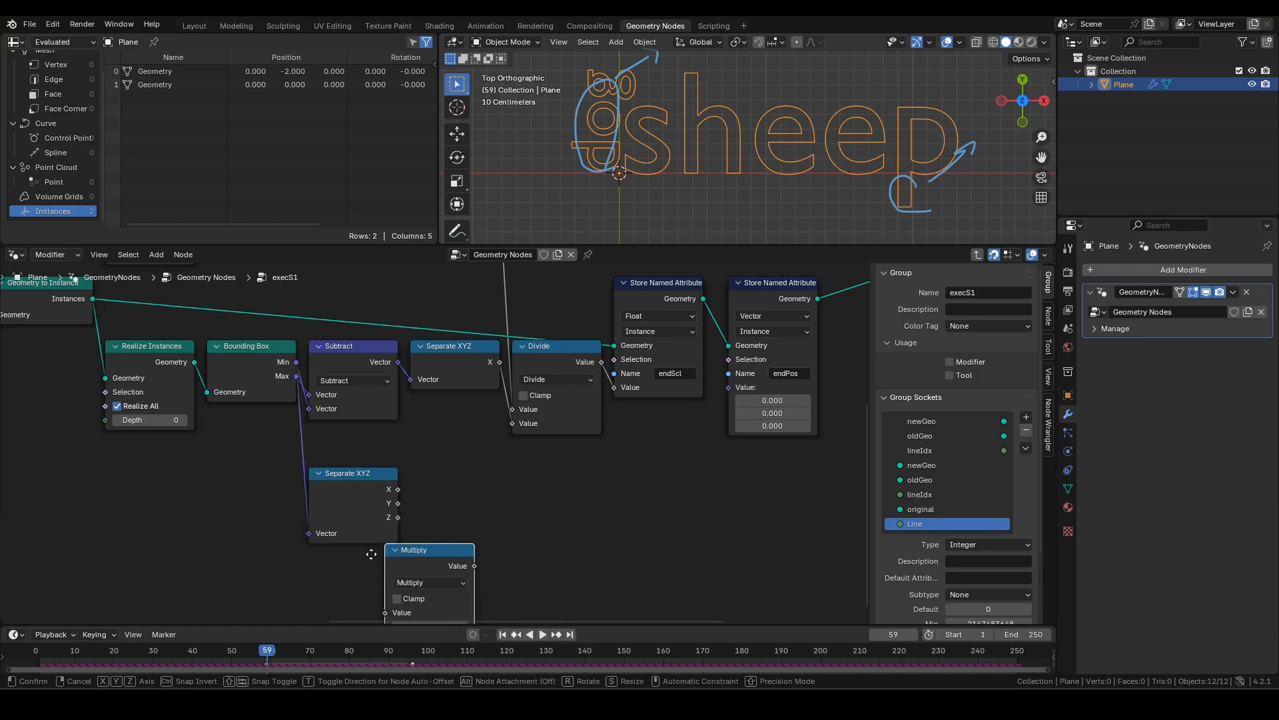
left_click(409, 554)
middle_click_drag(426, 526, 406, 446)
left_click(433, 548)
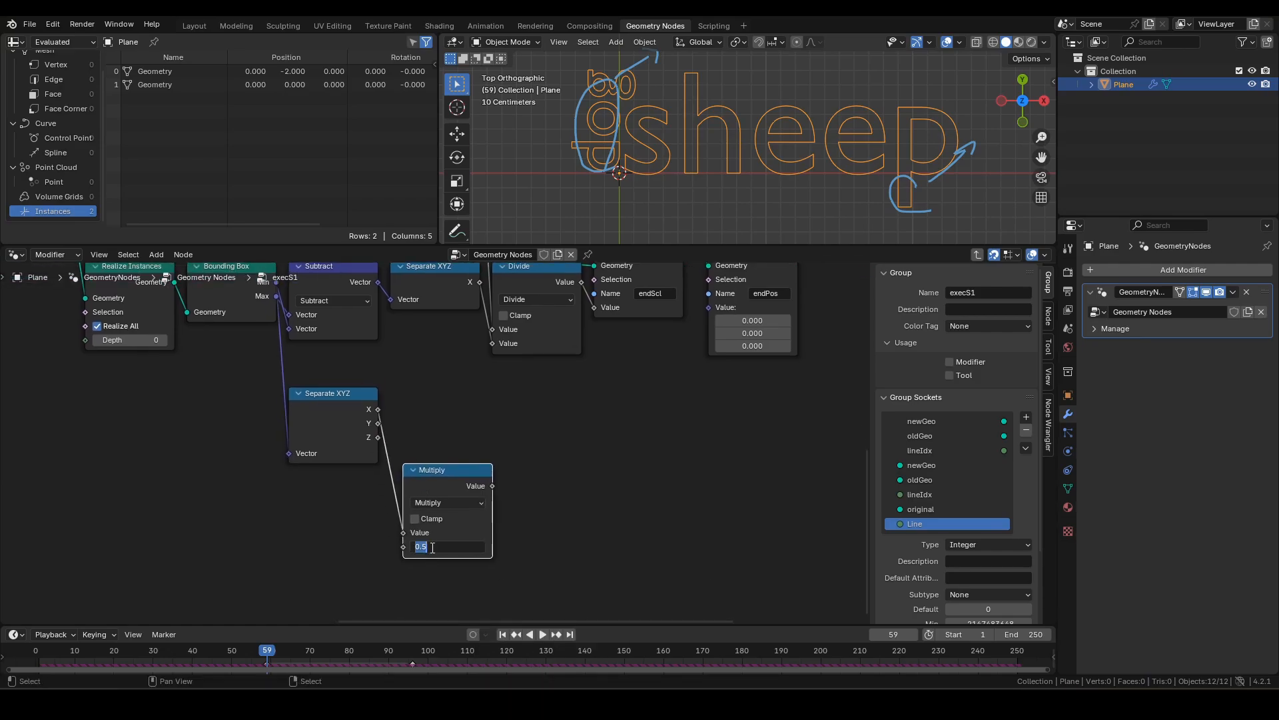
type("-1+")
key("BackSpace")
key("Return")
Add a Combine XYZ node taking the Multiply result as Y and the Separate XYZ's Y output as X.
left_click_drag(492, 486, 548, 417)
type("cx")
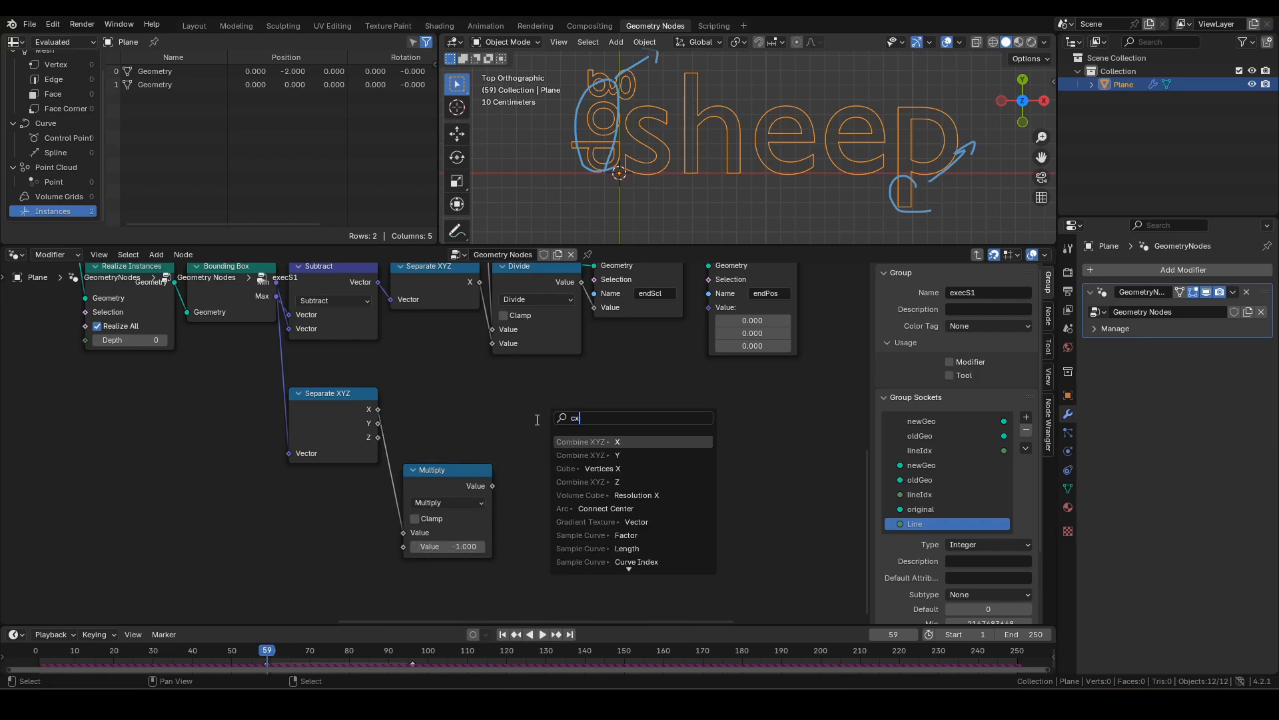
left_click(570, 456)
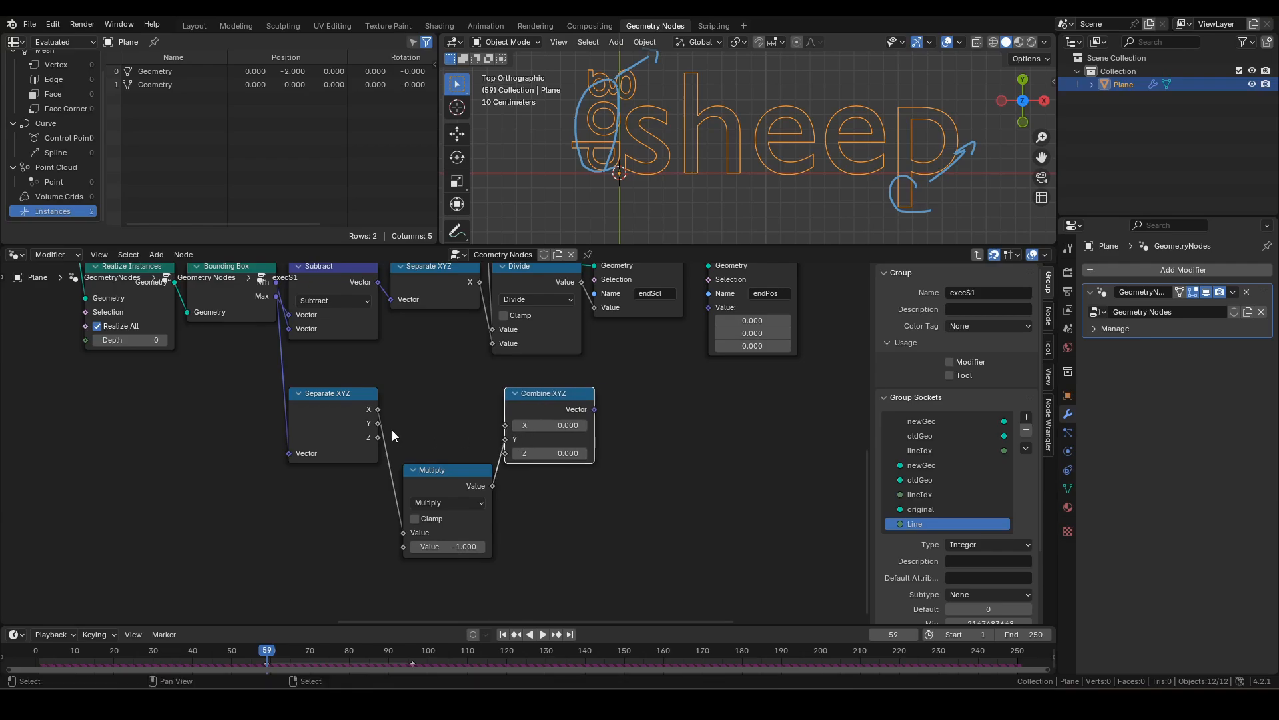
left_click_drag(437, 481, 426, 481)
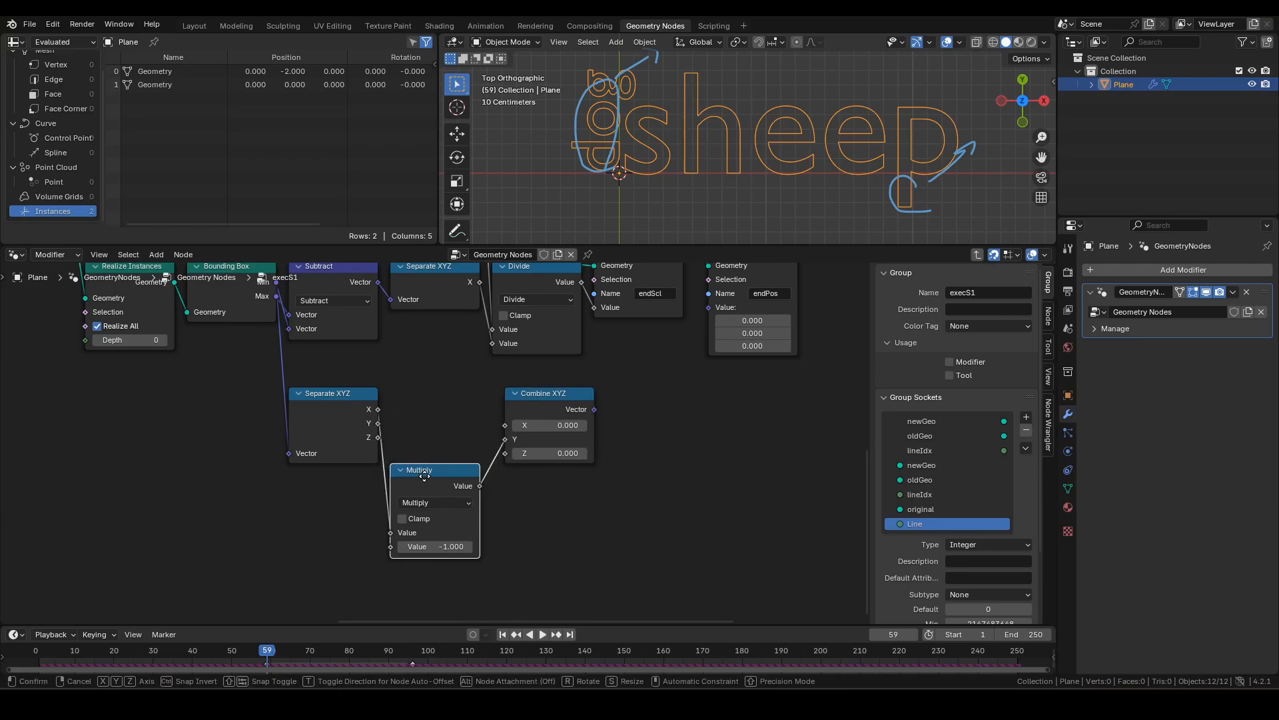
left_click_drag(546, 394, 533, 395)
left_click_drag(378, 423, 493, 425)
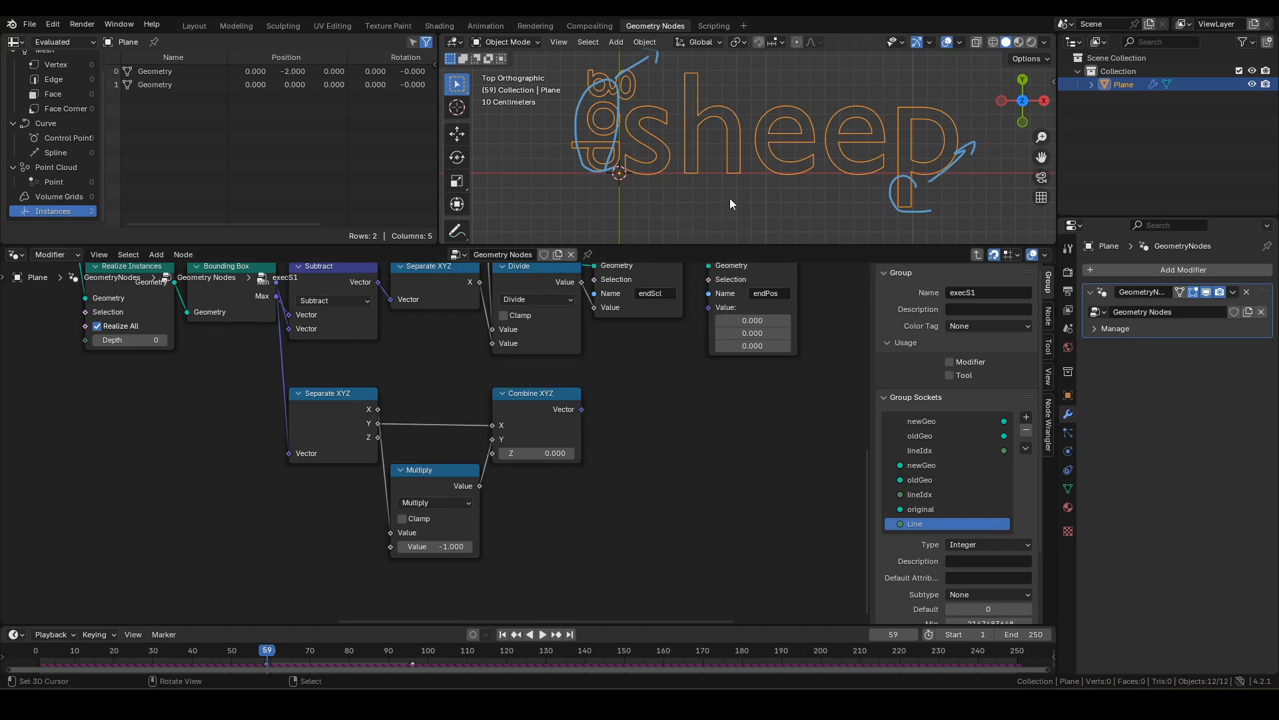
Play the animation and step back and forth around frame 59 to examine how the words rotate and scale.
key("space")
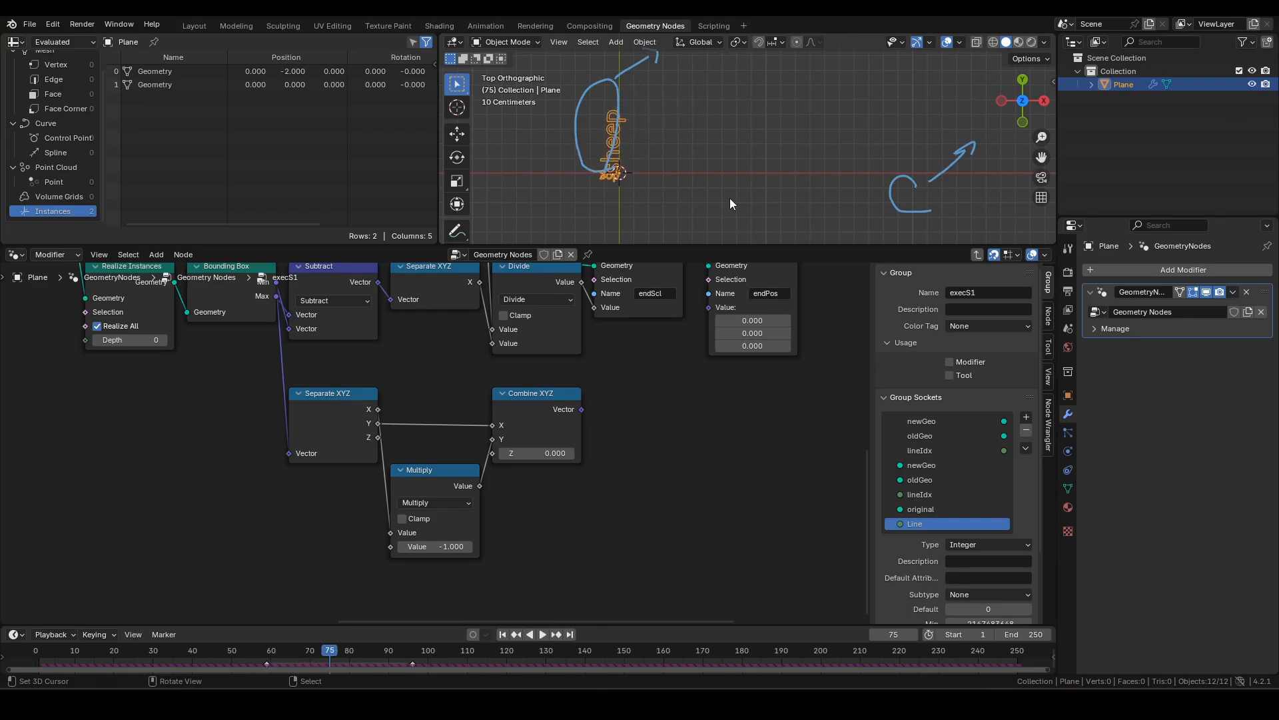
scroll(630, 170, "up", 2)
scroll(626, 172, "down", 2)
key("Left")
key("Left")
key("Left")
key("Down")
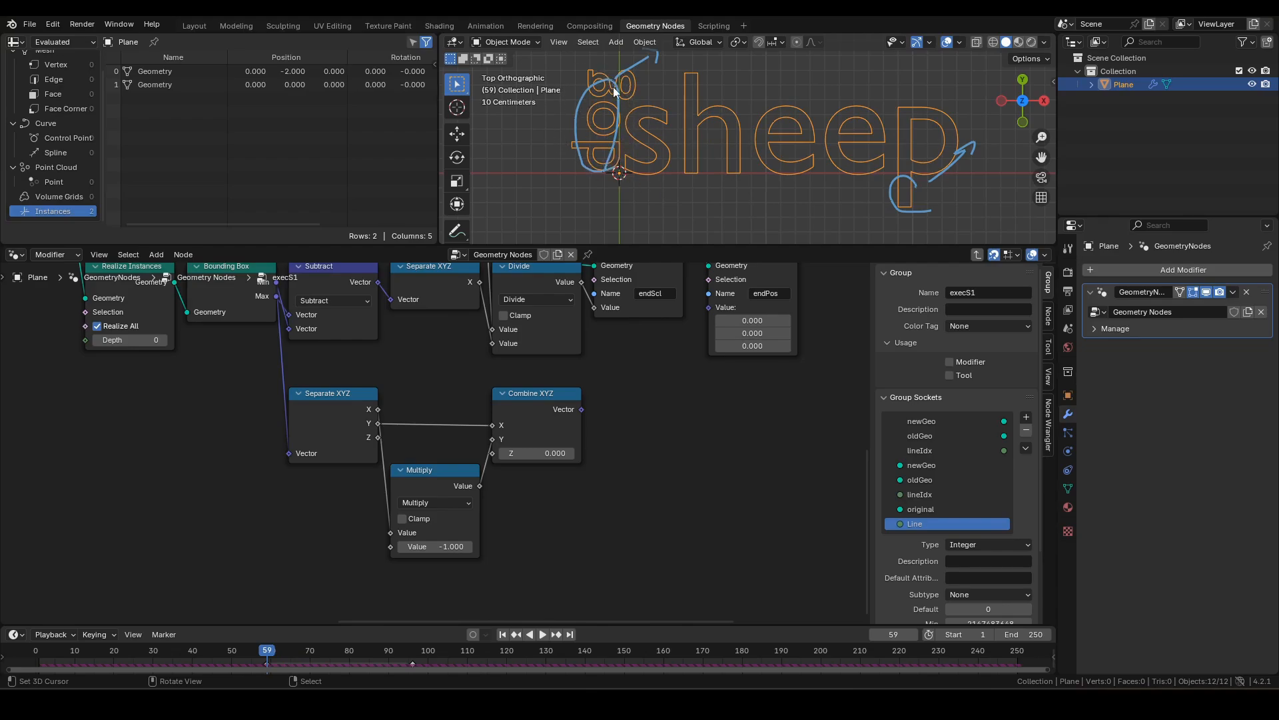
key("Left")
key("Left")
key("Left")
key("Left")
key("Left")
key("Left")
key("Left")
key("Left")
key("Left")
key("Left")
key("Left")
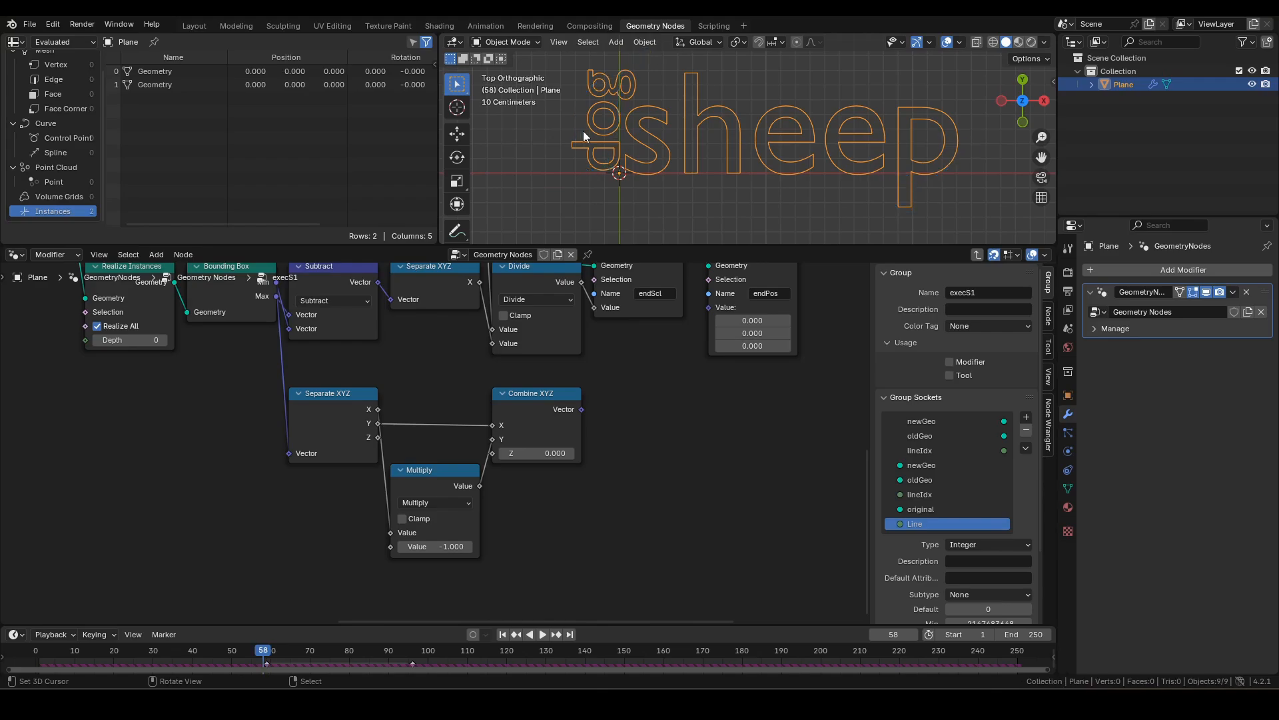
key("Right")
key("Right")
key("Right")
key("Right")
key("Right")
key("Right")
key("Right")
key("Right")
key("Right")
key("Right")
key("Right")
key("Right")
key("Right")
key("Right")
key("Right")
key("Right")
key("Right")
key("Right")
key("Right")
key("Right")
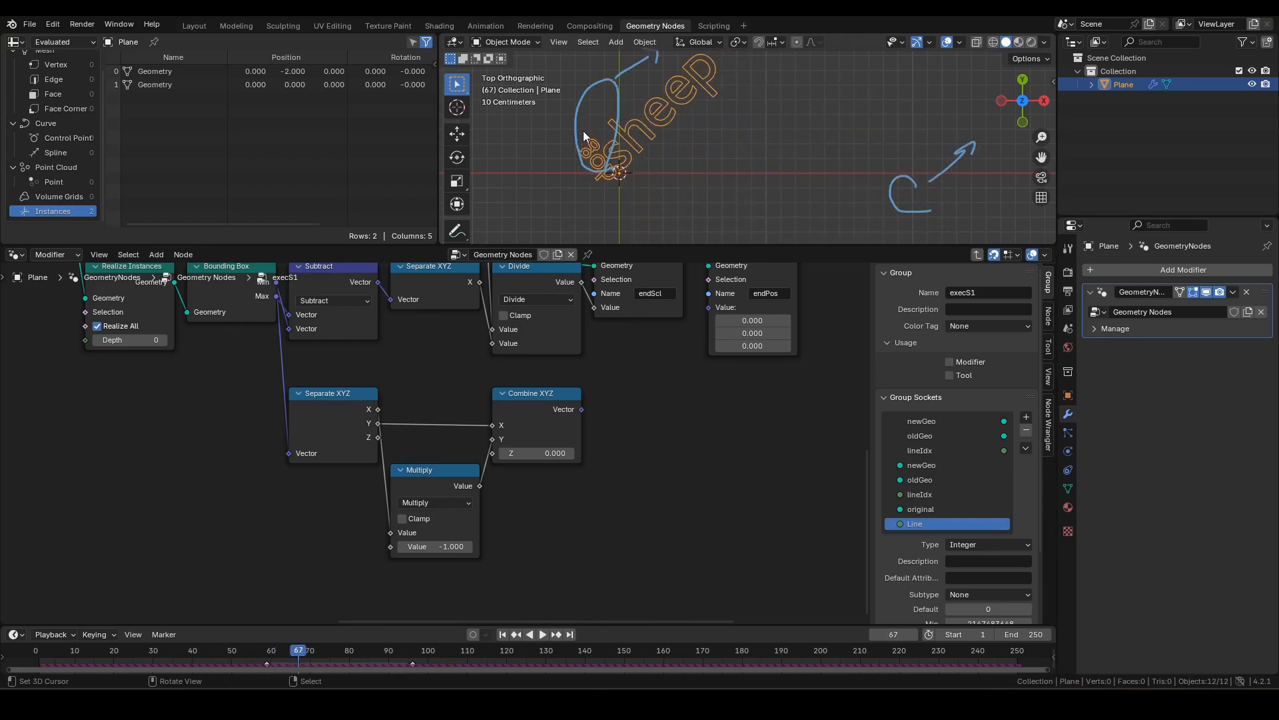
key("Left")
key("Left")
key("Left")
key("Left")
key("Left")
key("Left")
key("Left")
key("Left")
key("Left")
key("Left")
key("Left")
key("Left")
key("Left")
key("Left")
key("Left")
key("Left")
key("Left")
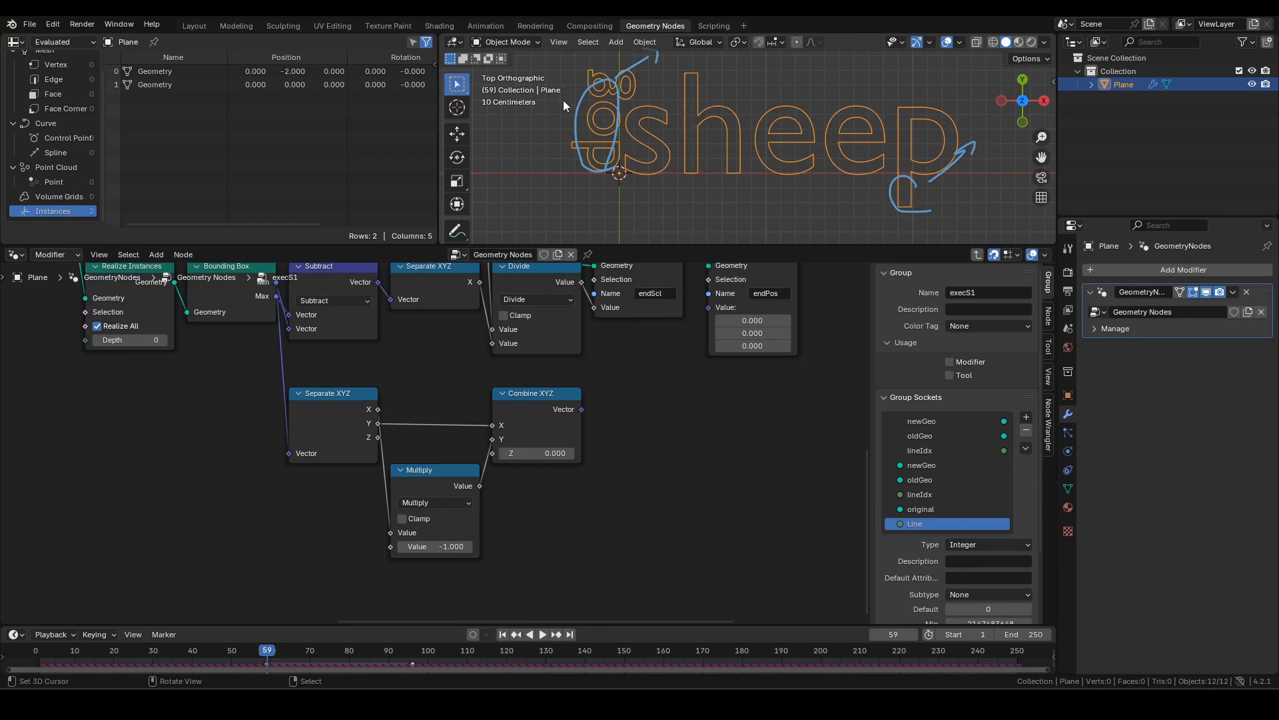
Add a vector Scale node after Combine XYZ and drive its Scale input with the Divide node's value.
middle_click_drag(605, 409, 509, 445)
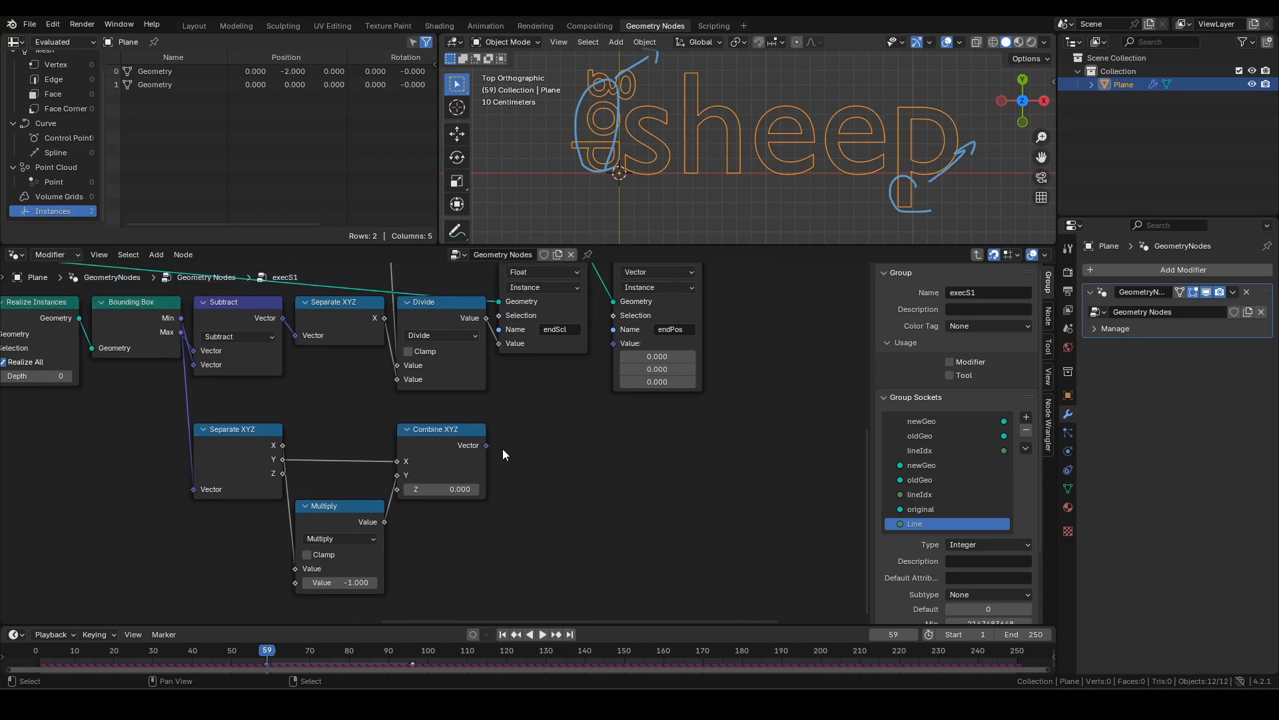
left_click_drag(491, 445, 521, 438)
type("sc")
left_click(553, 461)
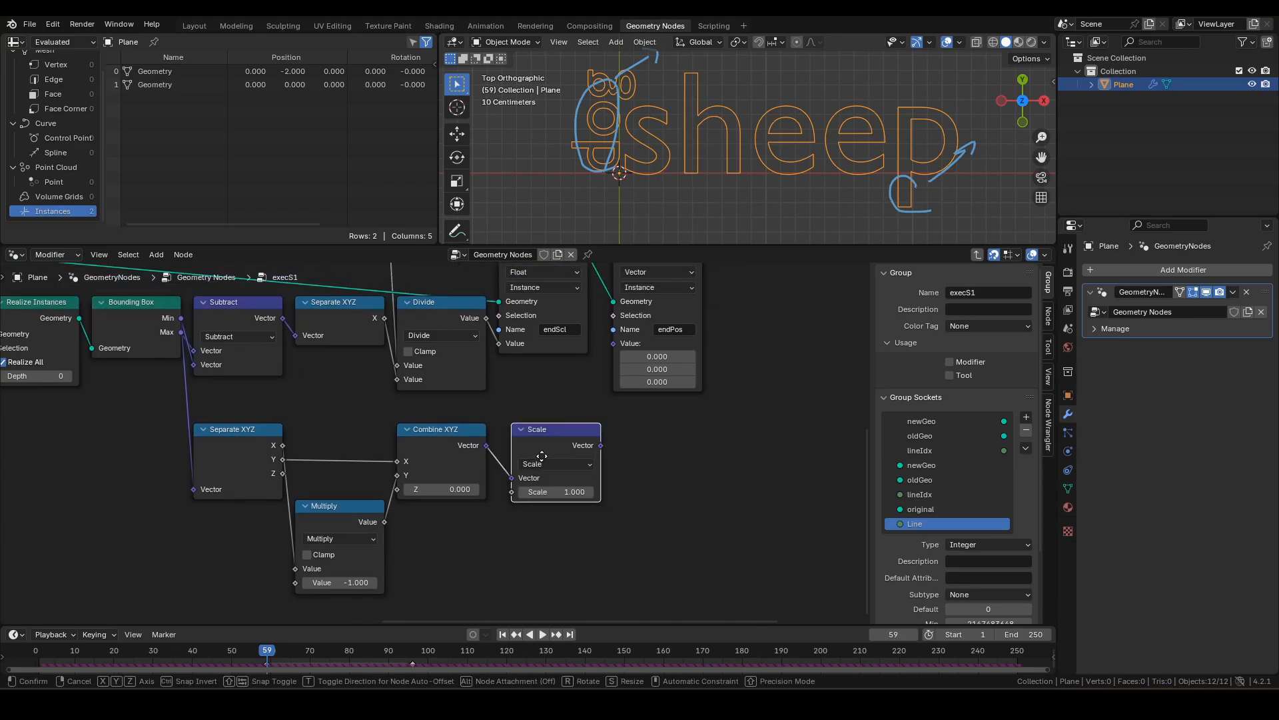
left_click(528, 456)
middle_click_drag(558, 361, 561, 415)
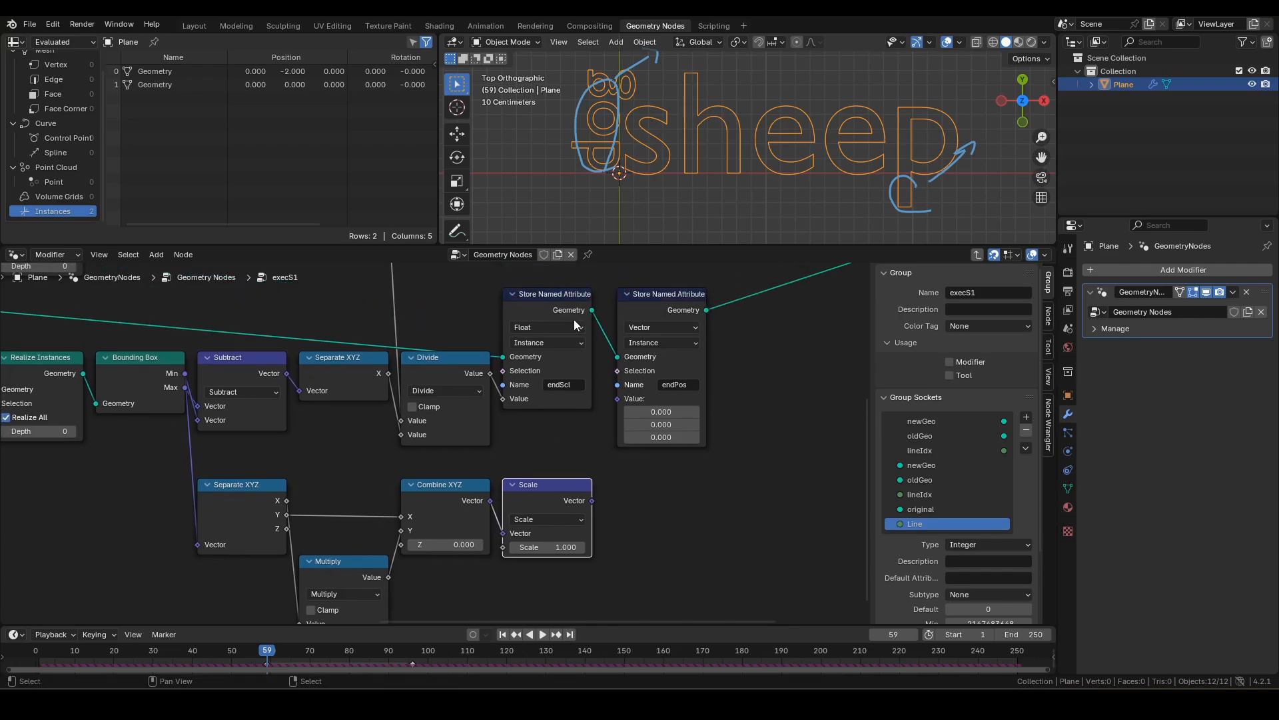
left_click_drag(491, 375, 498, 556)
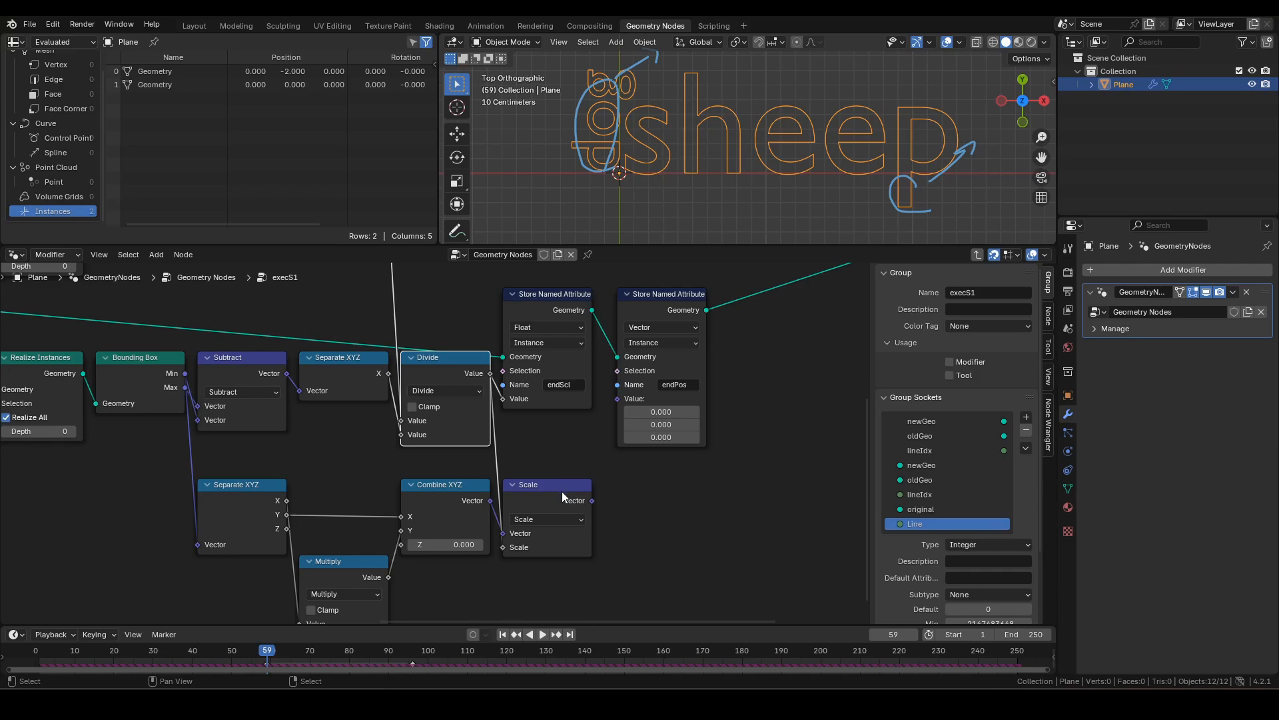
Connect the Scale node's vector to the Value of the endPos Store Named Attribute node and tidy the node spacing.
left_click_drag(562, 491, 625, 491)
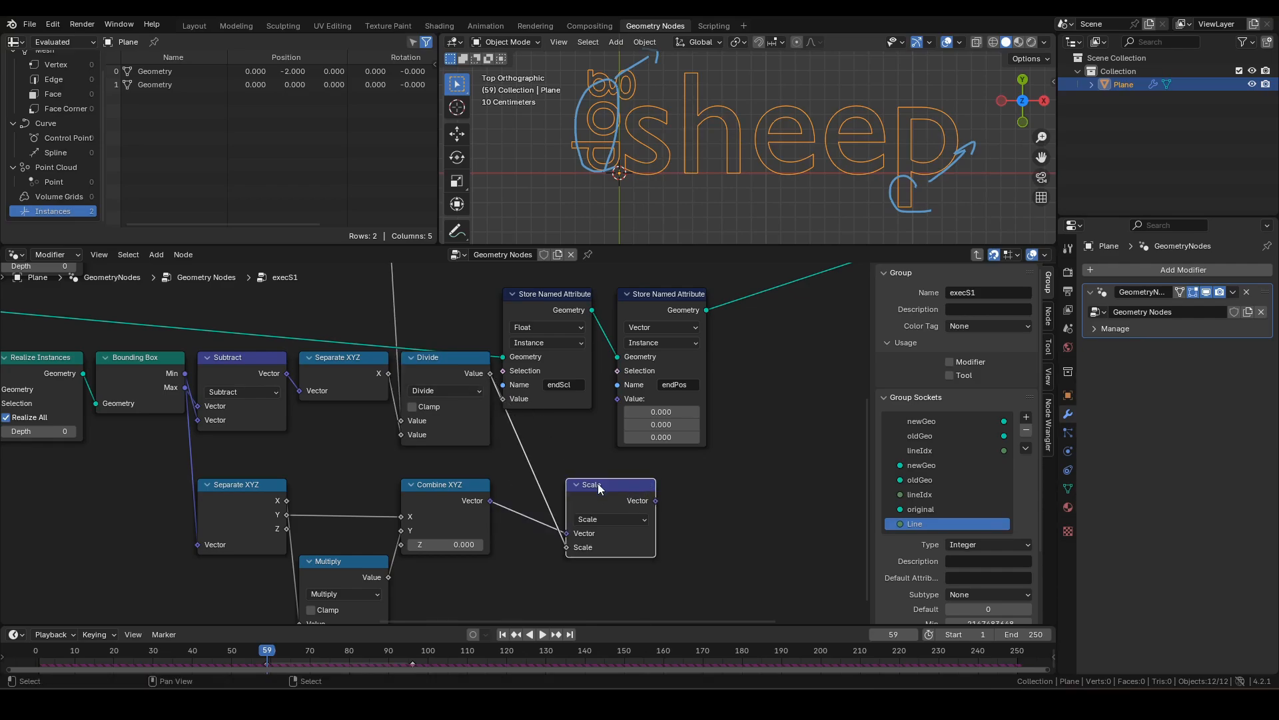
key("ctrl+z")
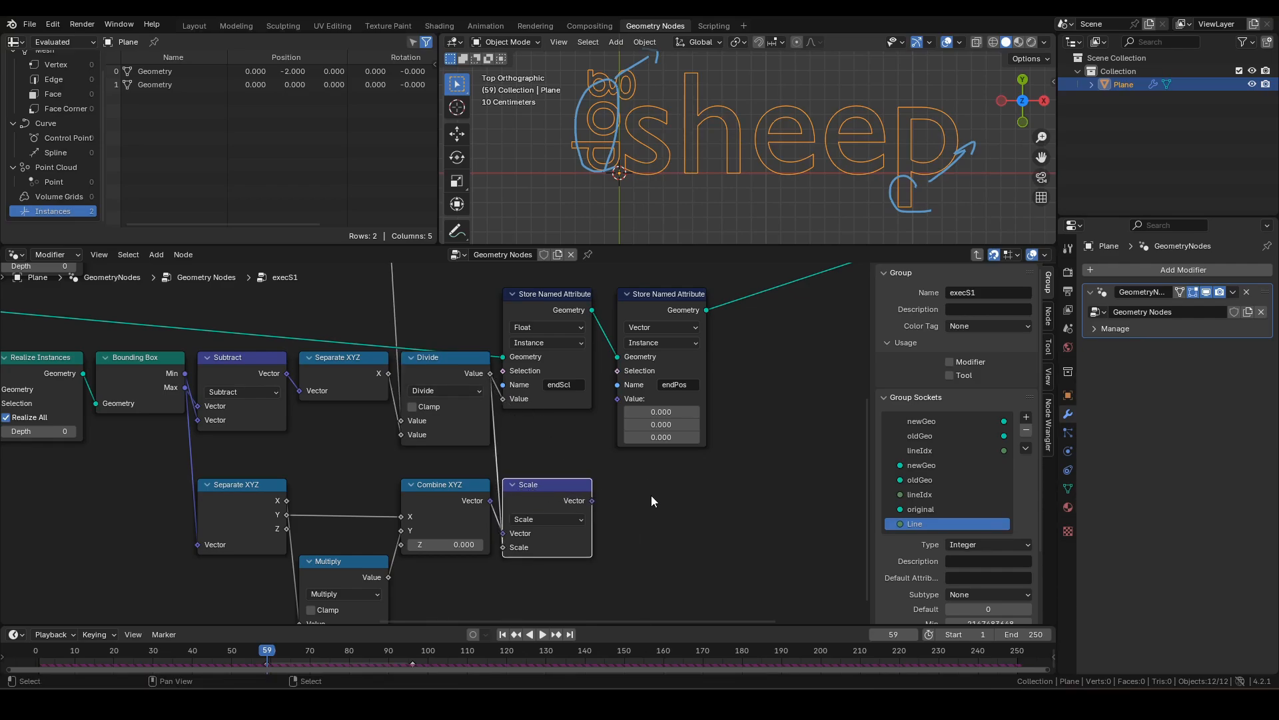
left_click_drag(603, 503, 634, 403)
left_click_drag(681, 310, 668, 308)
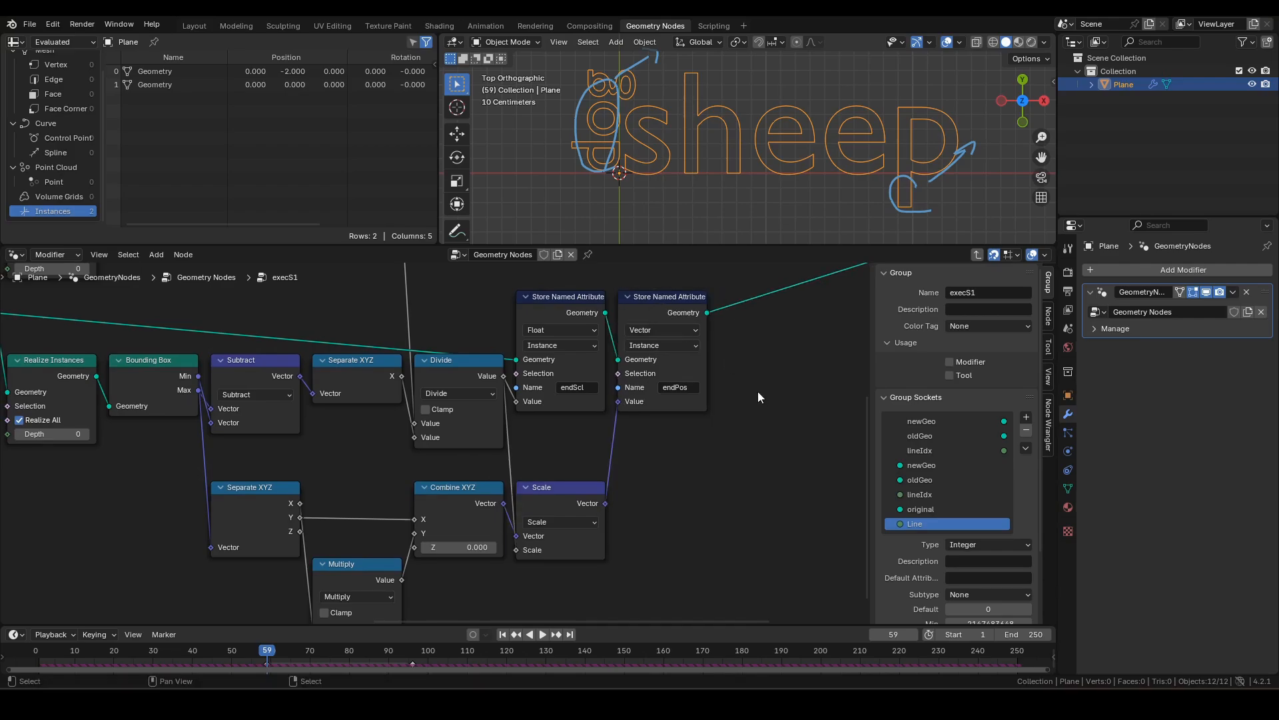
Switch from execS1 to the execS2 group and shift its Group Output and Group Input nodes along X to make room.
key("Tab")
middle_click_drag(609, 509, 594, 370)
left_click(538, 456)
key("Tab")
middle_click_drag(340, 469, 212, 484)
left_click_drag(445, 325, 534, 441)
key("g")
key("x")
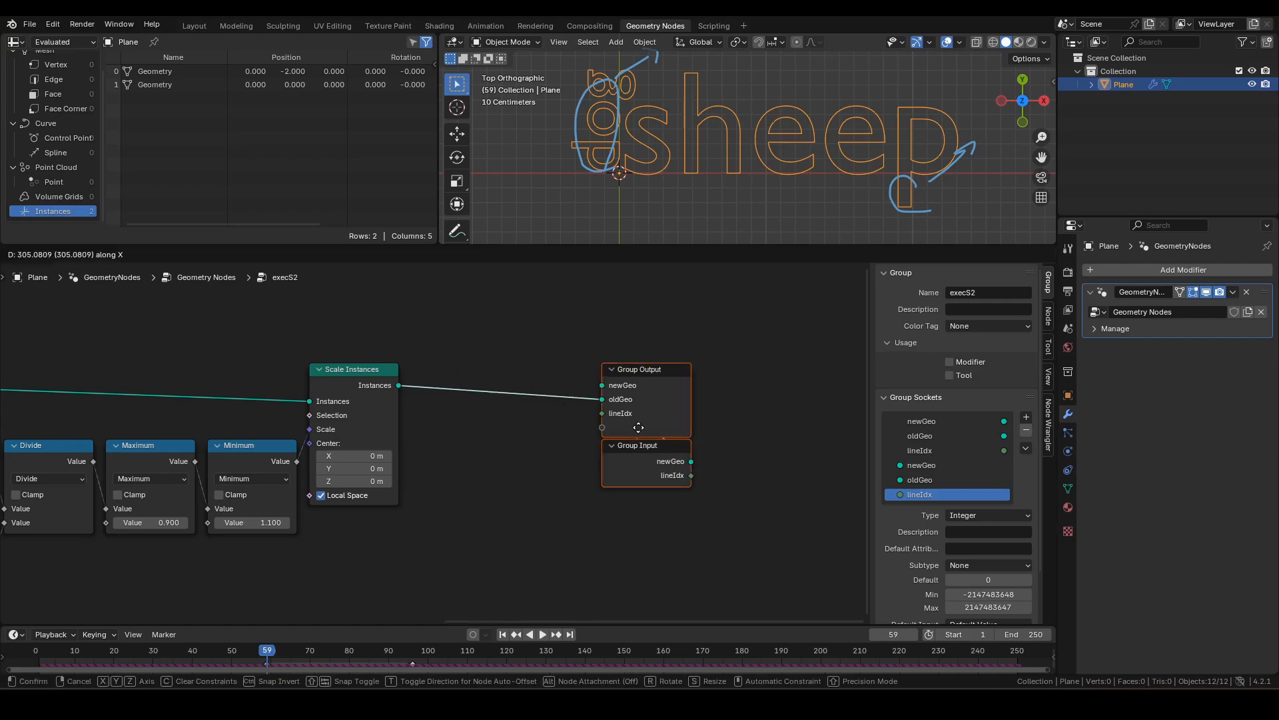
left_click(726, 434)
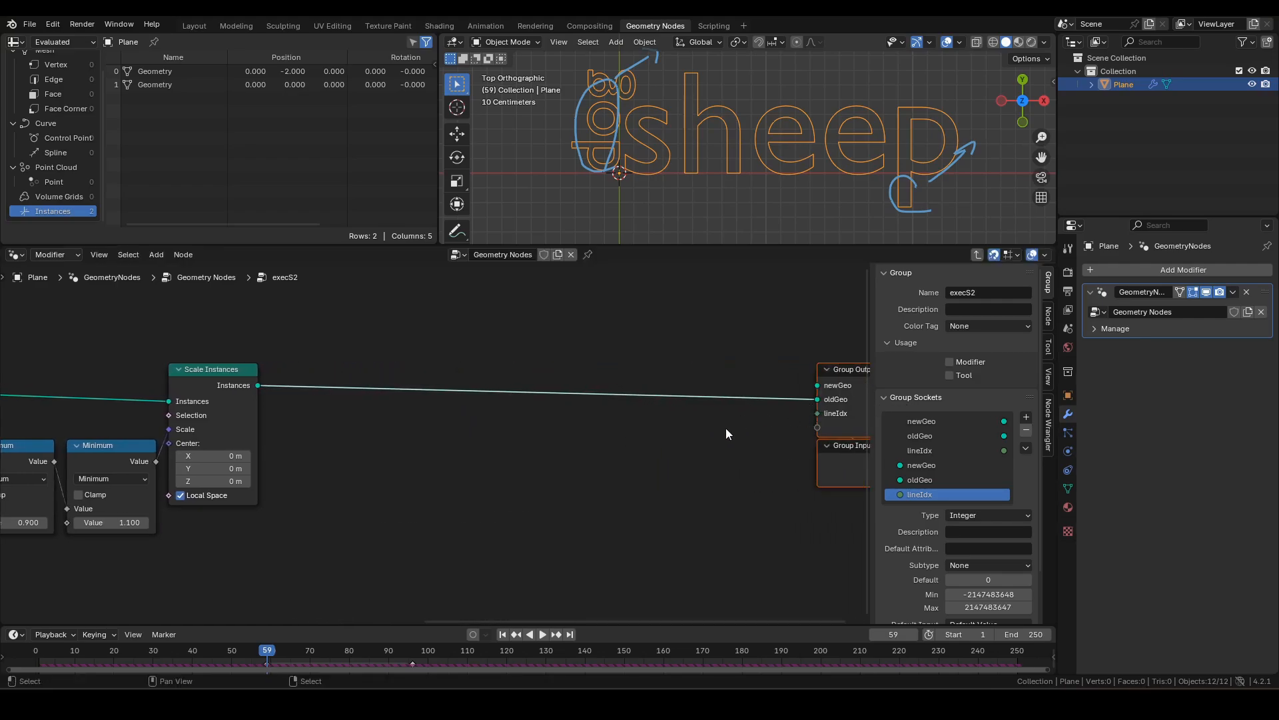
Insert a Translate Instances node between Scale Instances and the oldGeo output, with Local Space turned off.
middle_click_drag(726, 434, 545, 438)
left_click(545, 437)
key("F3")
type("translate ins")
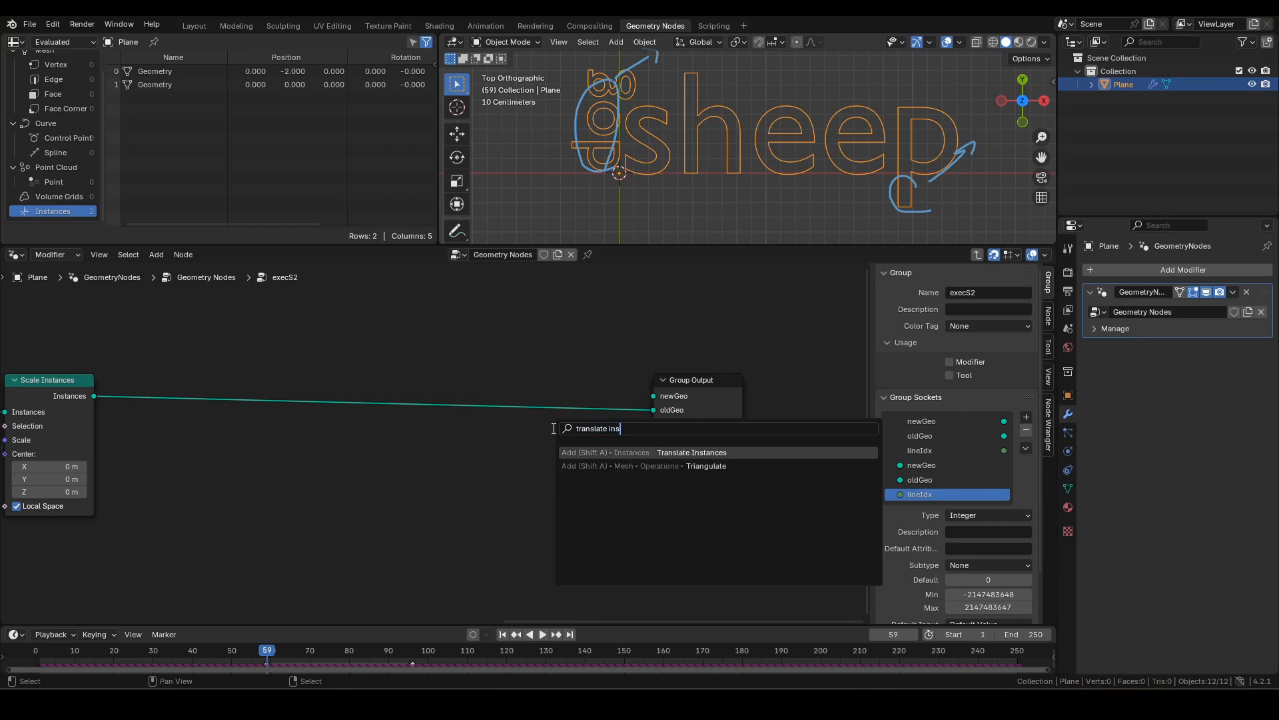
key("Return")
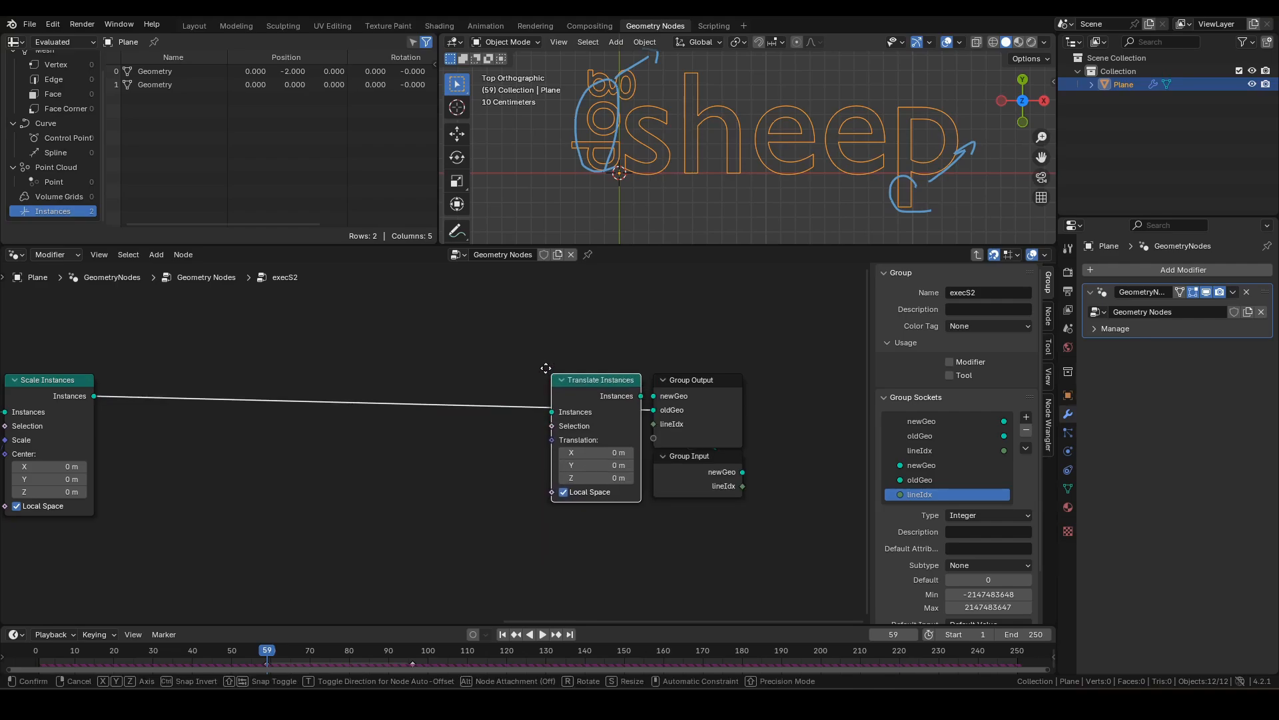
left_click(545, 368)
left_click(563, 493)
Add a Named Attribute node beside Scale Instances, set to Vector and reading the endPos attribute.
middle_click_drag(300, 494, 418, 493)
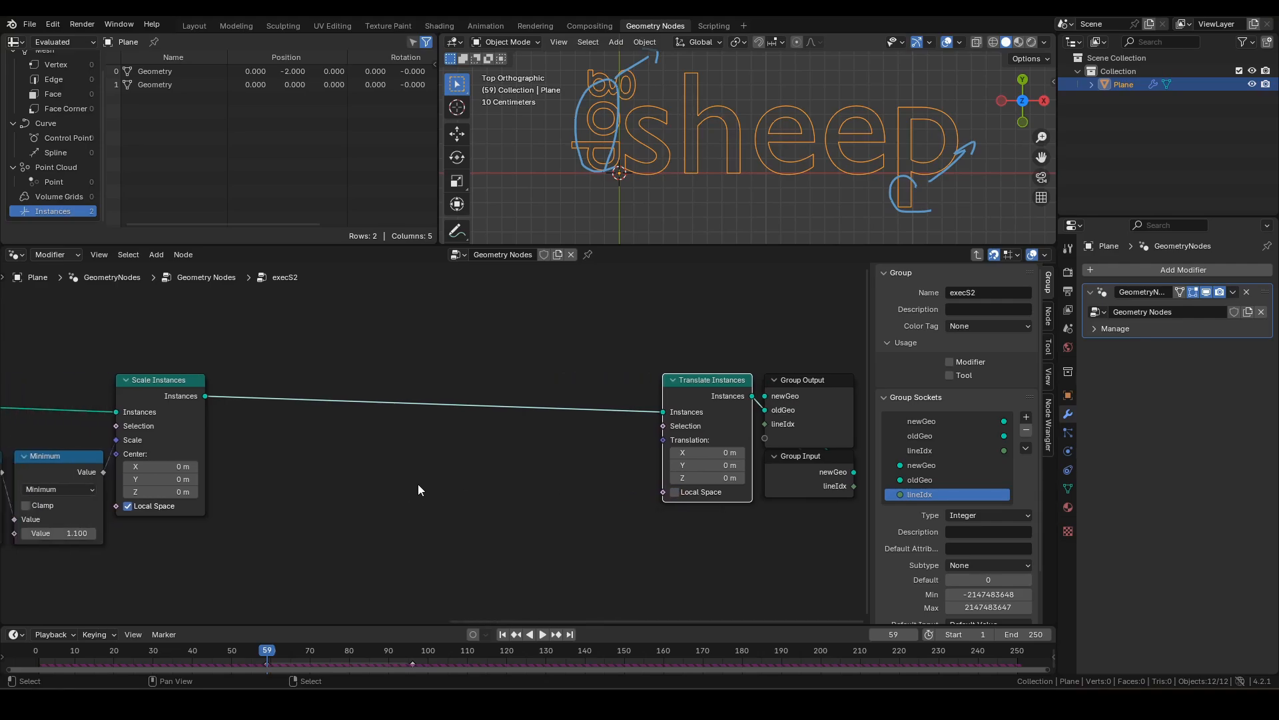
key("F3")
type("na")
key("Return")
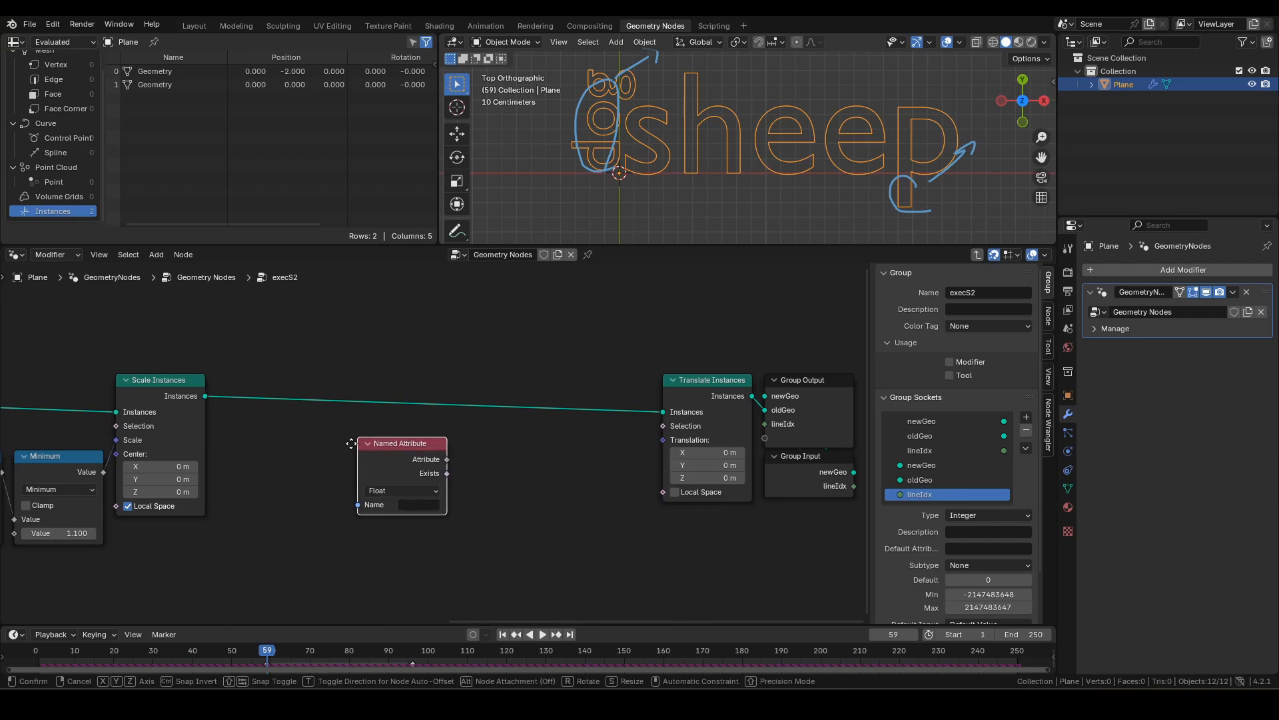
left_click(287, 505)
left_click(286, 503)
left_click(305, 530)
left_click(307, 518)
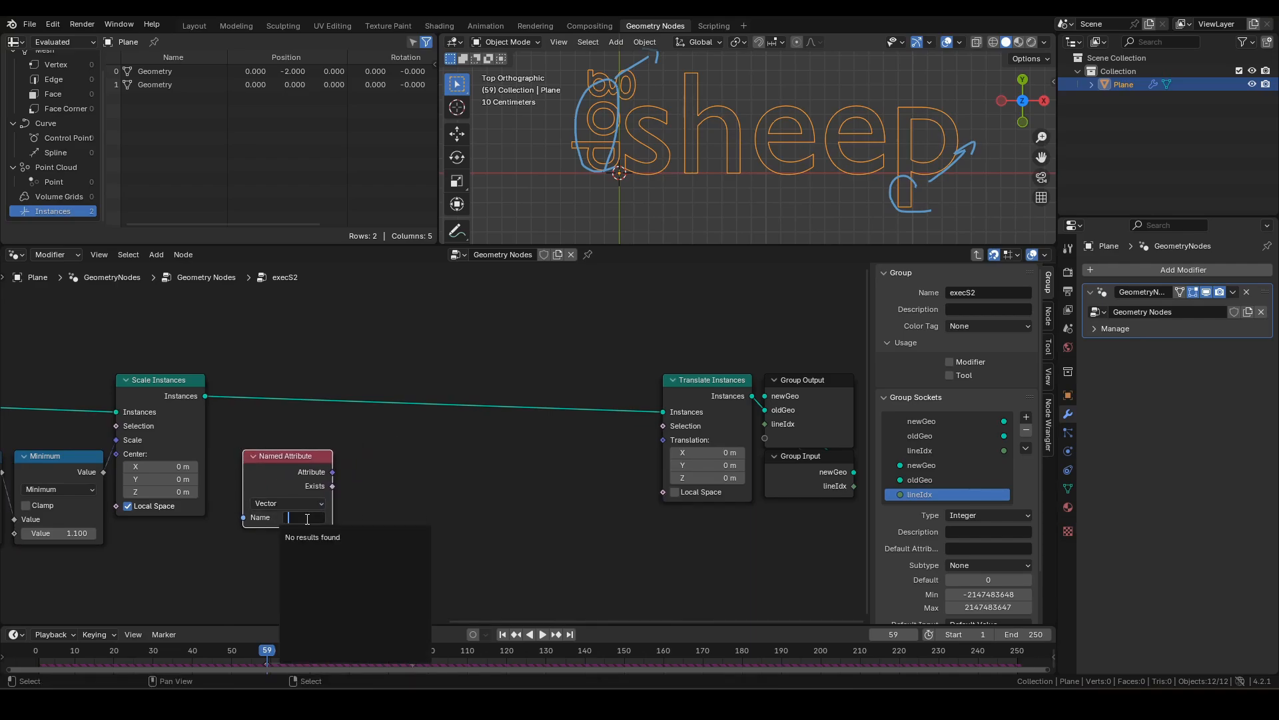
type("endPos")
key("Return")
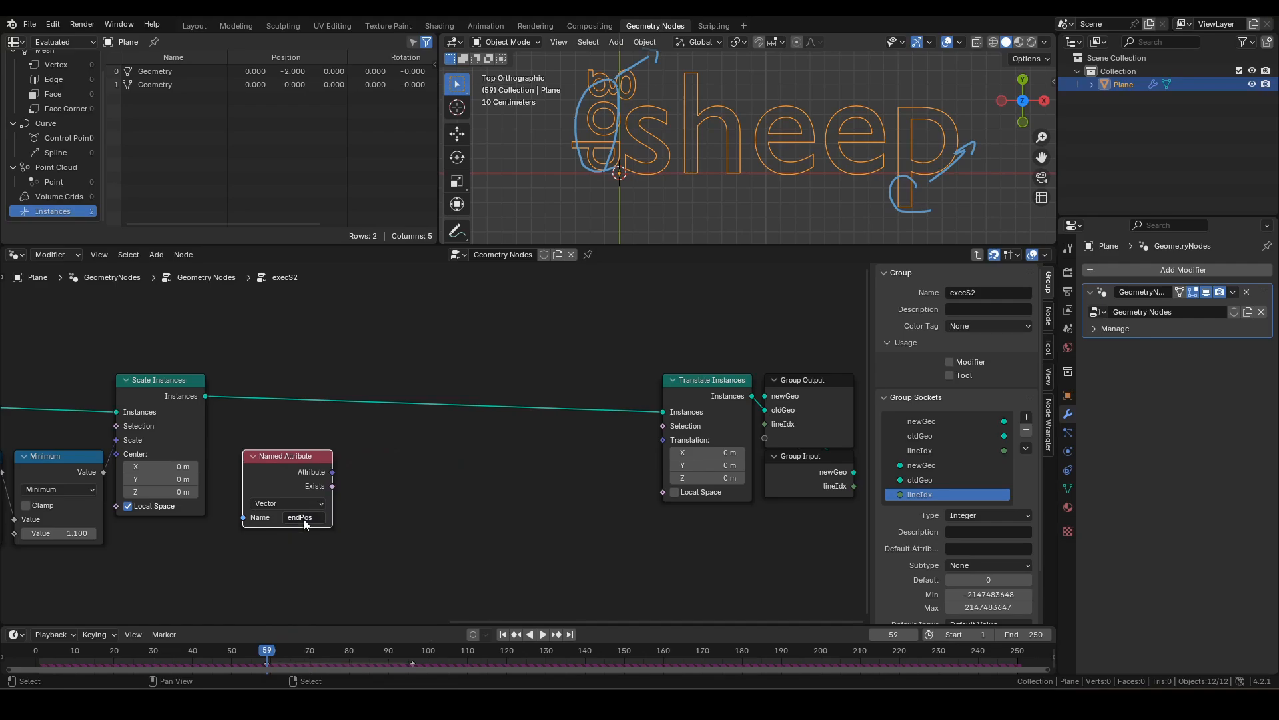
Add a Position node directly below the endPos Named Attribute node.
middle_click_drag(386, 551, 460, 482)
key("F3")
type("pos")
key("Return")
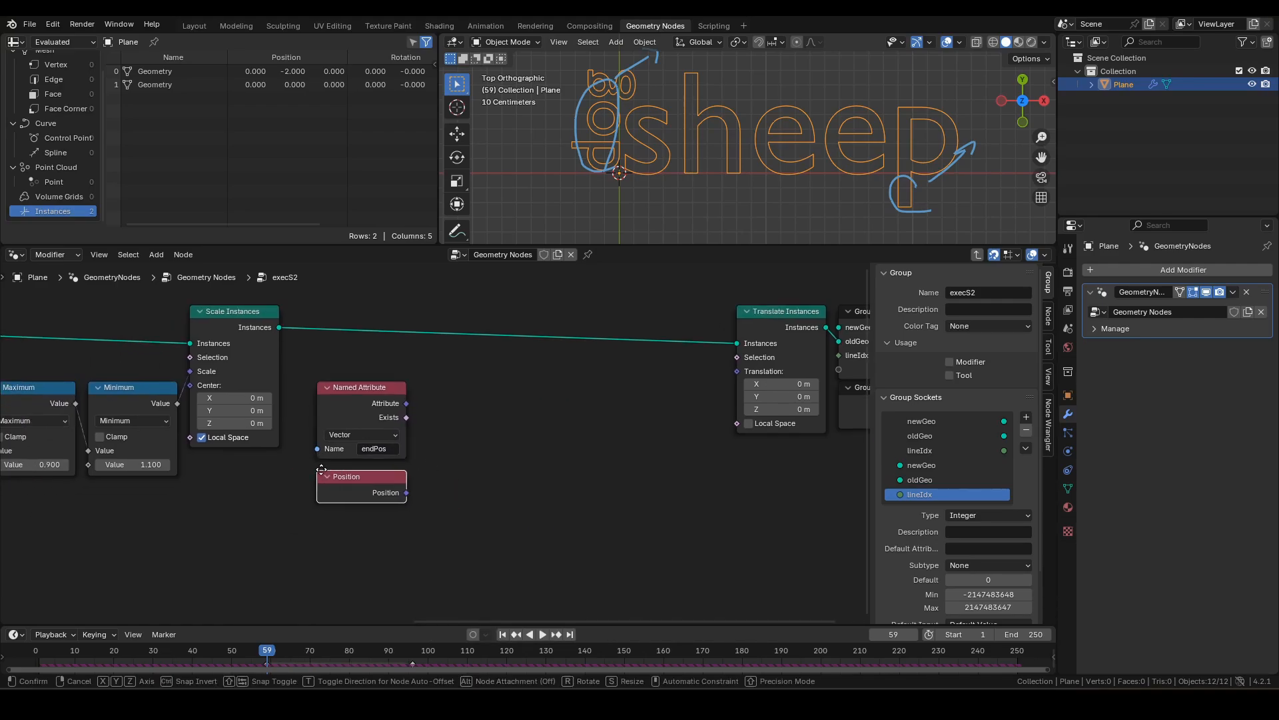
left_click(324, 470)
Add a vector Subtract node computing endPos minus Position, and tidy the three nodes close to Scale Instances.
left_click_drag(407, 403, 441, 417)
type("sub")
key("Return")
left_click(477, 430)
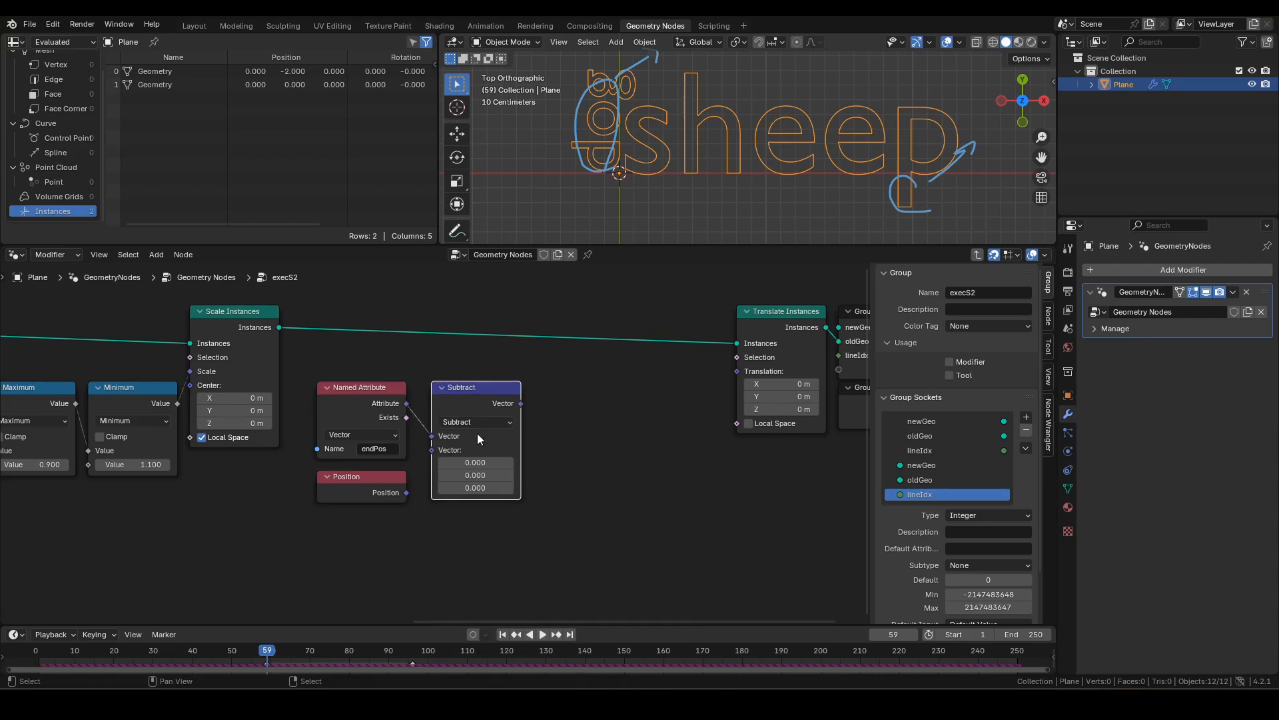
left_click_drag(406, 492, 439, 455)
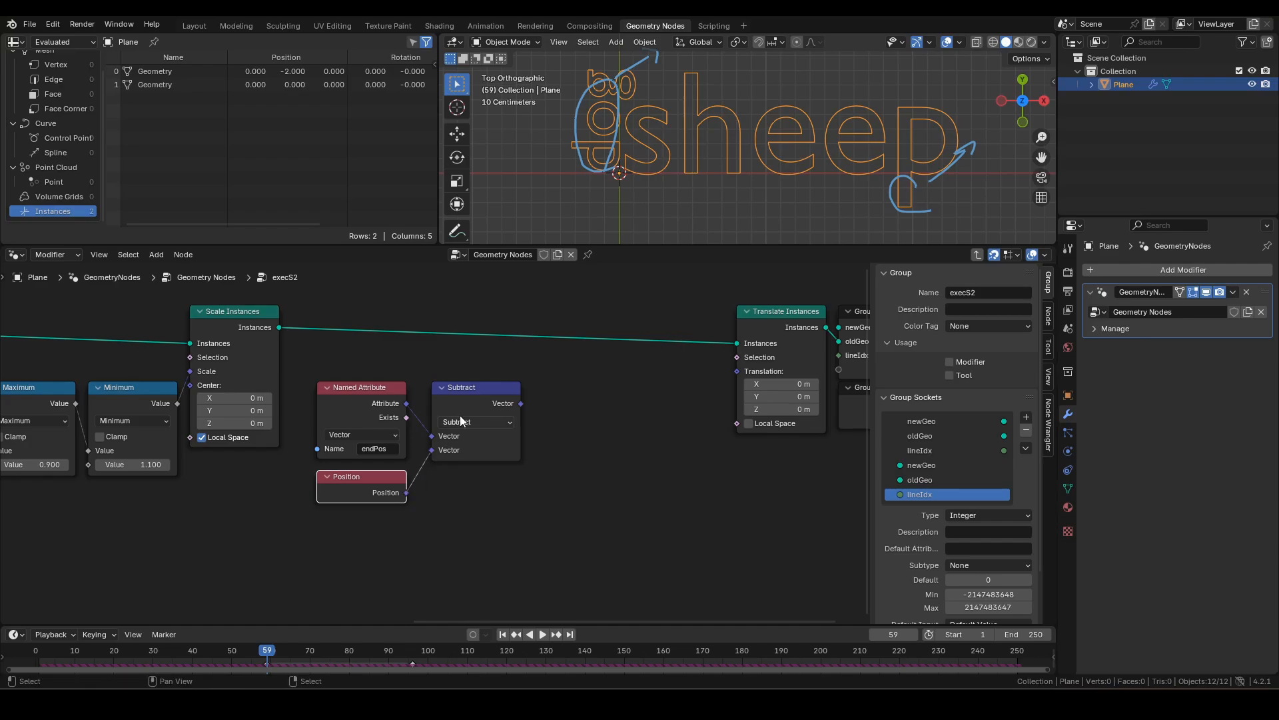
left_click_drag(467, 391, 453, 390)
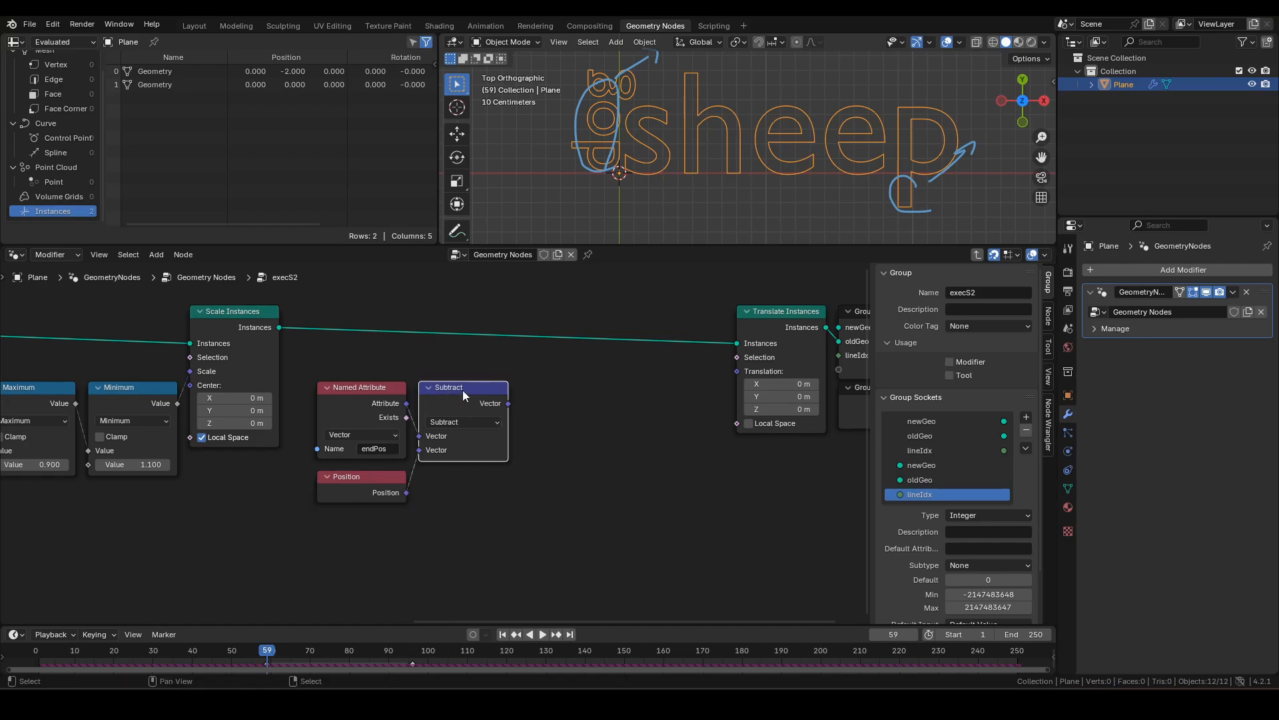
left_click_drag(563, 487, 362, 386)
left_click(543, 391)
Chain a Vector Math node set to Maximum after Subtract, with -0.05 for all three components.
left_click_drag(483, 403, 521, 423)
type("vm")
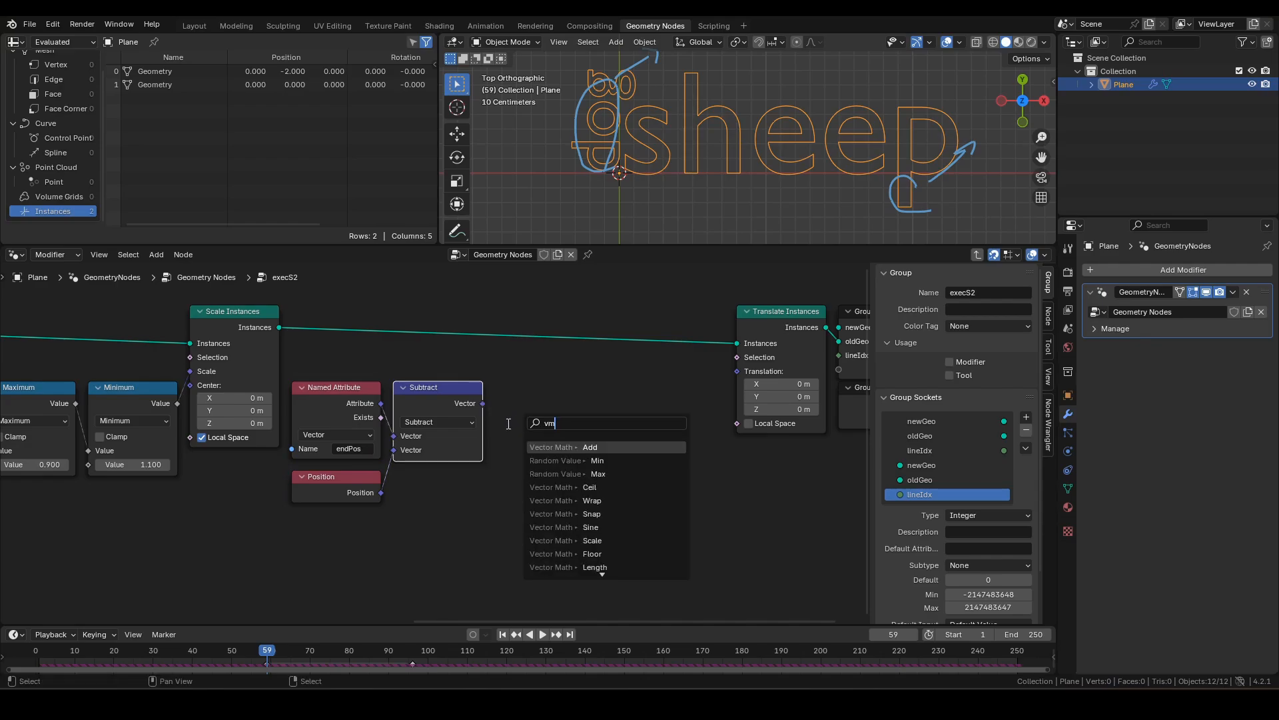
key("Return")
left_click(527, 422)
left_click(625, 502)
scroll(573, 538, "up", 2)
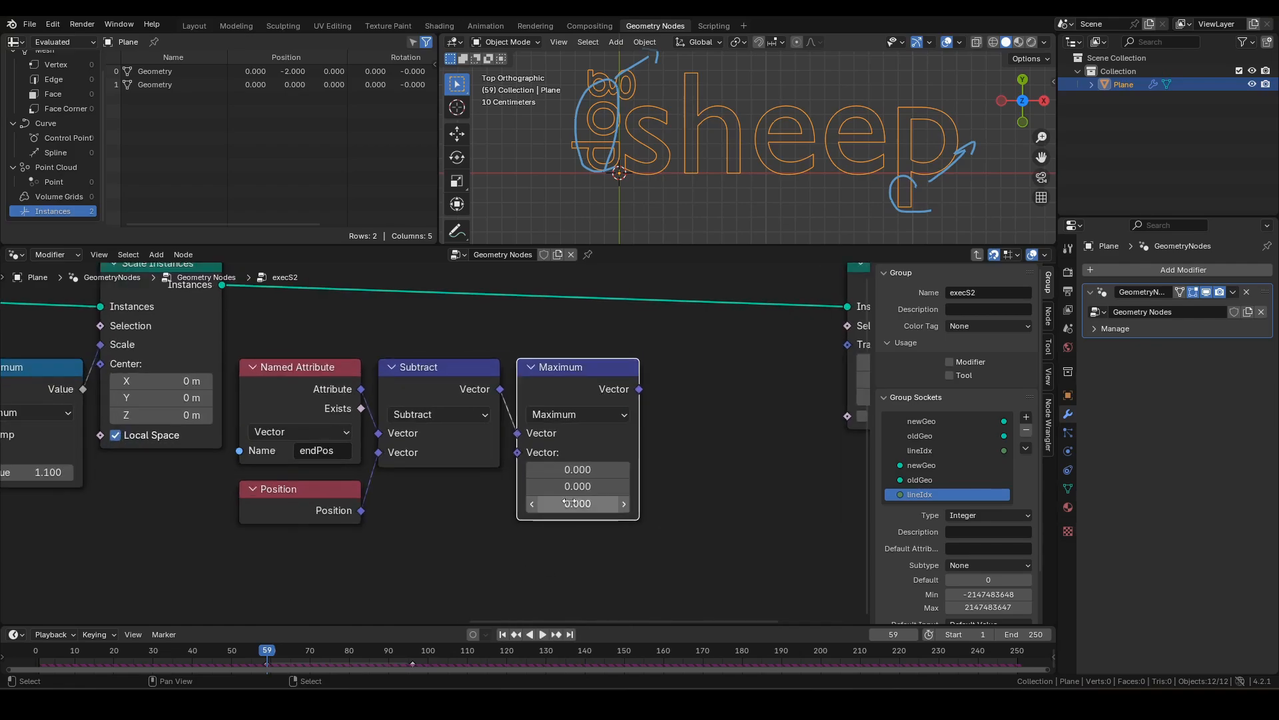
left_click_drag(586, 472, 585, 504)
type("-.05")
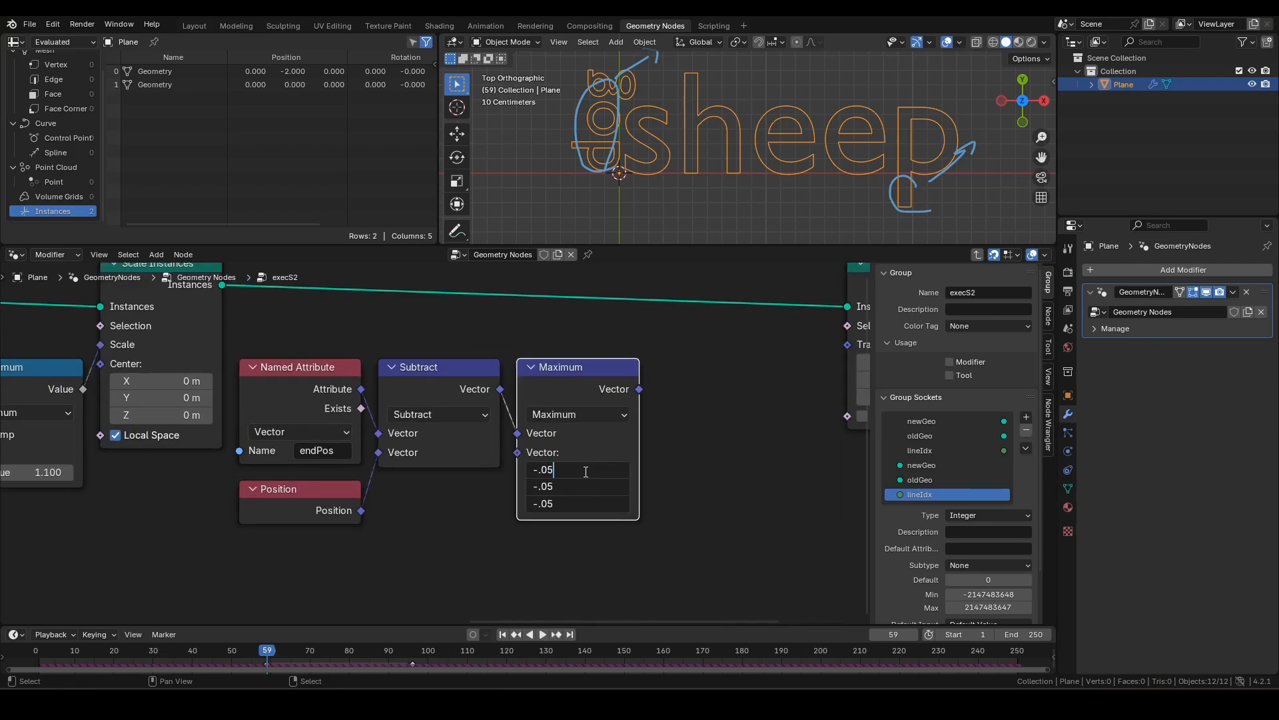
key("Return")
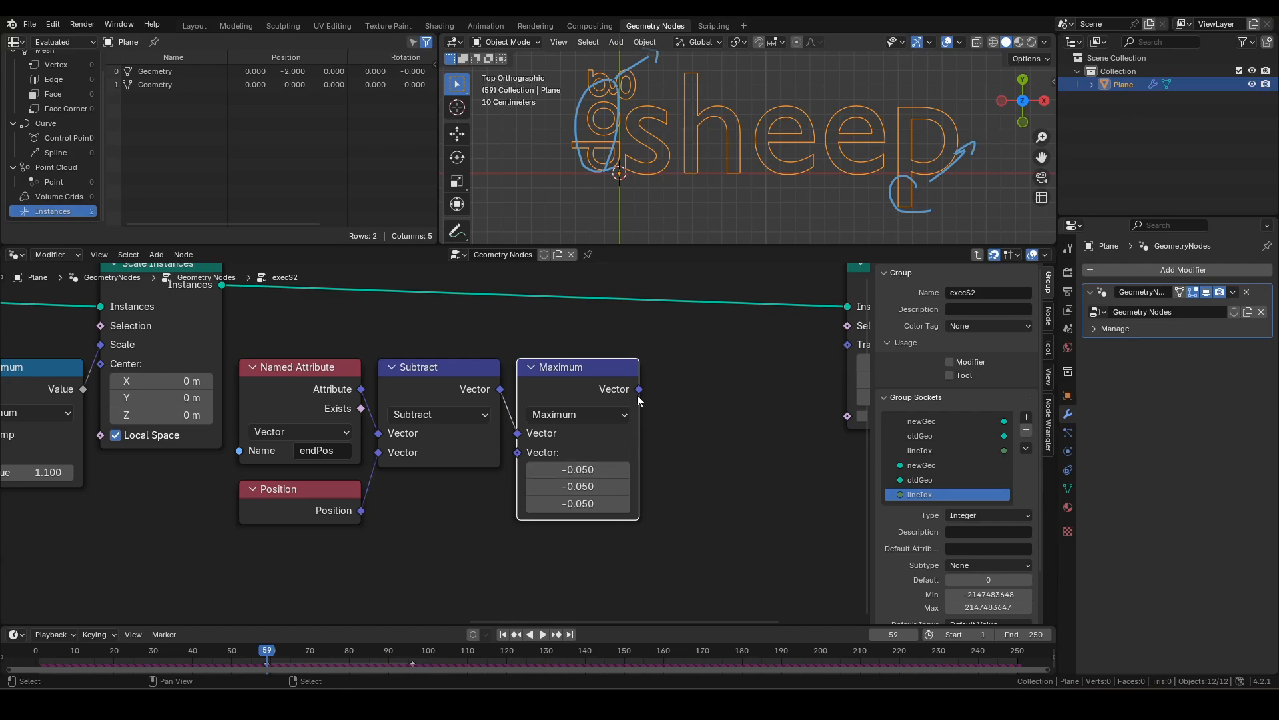
Chain a vector Minimum node after Maximum, with 0.05 for all three components.
left_click_drag(641, 390, 673, 417)
type("min")
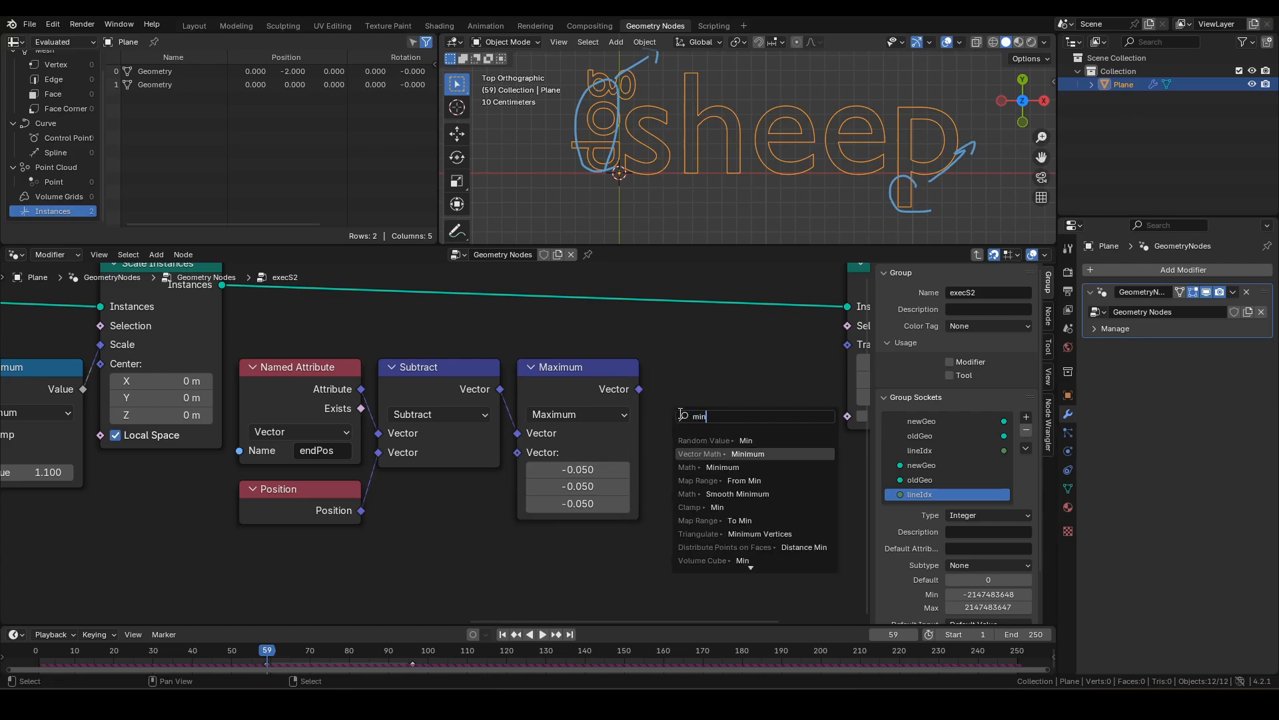
key("Return")
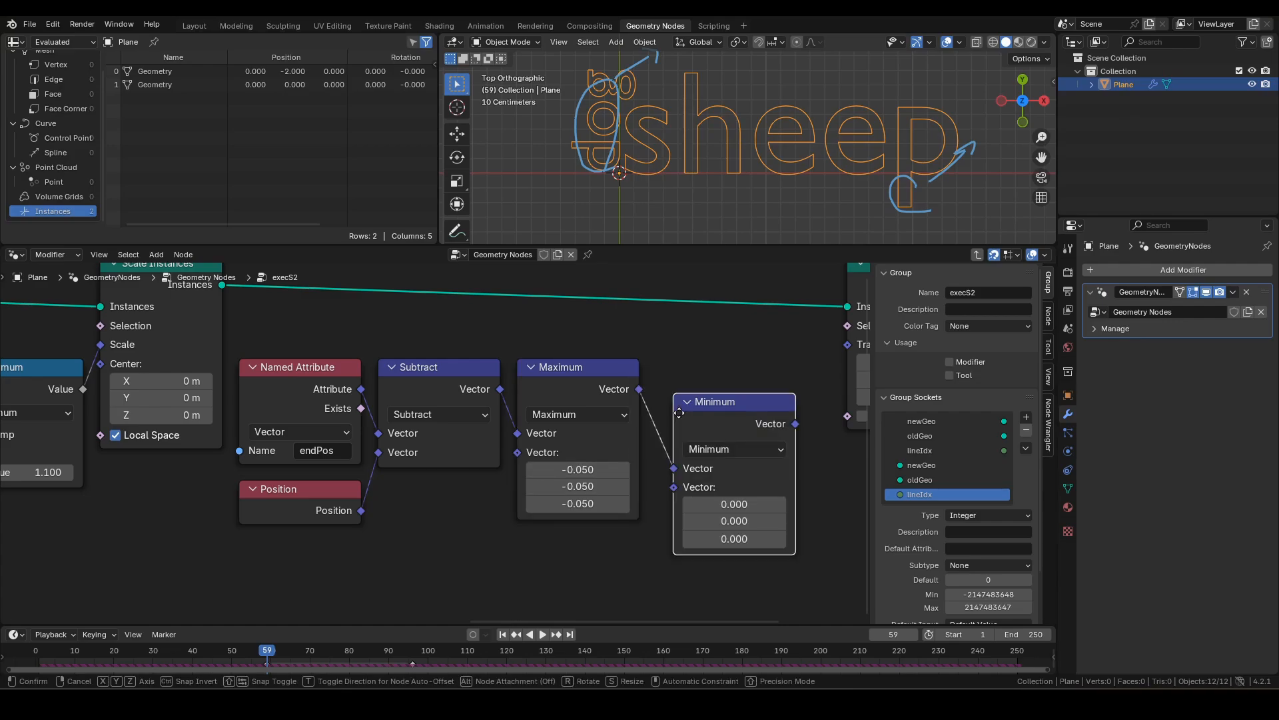
left_click(675, 377)
left_click_drag(718, 504, 718, 472)
type(".05")
key("Return")
Tighten the spacing of the vector nodes and connect the Minimum output to Translation on Translate Instances.
scroll(417, 408, "down", 3)
middle_click_drag(559, 411, 630, 396)
left_click_drag(755, 521, 460, 383)
left_click_drag(358, 529, 106, 402)
left_click(557, 485)
middle_click_drag(693, 486, 622, 491)
scroll(581, 499, "up", 4)
scroll(623, 492, "up", 2)
left_click_drag(654, 434, 729, 393)
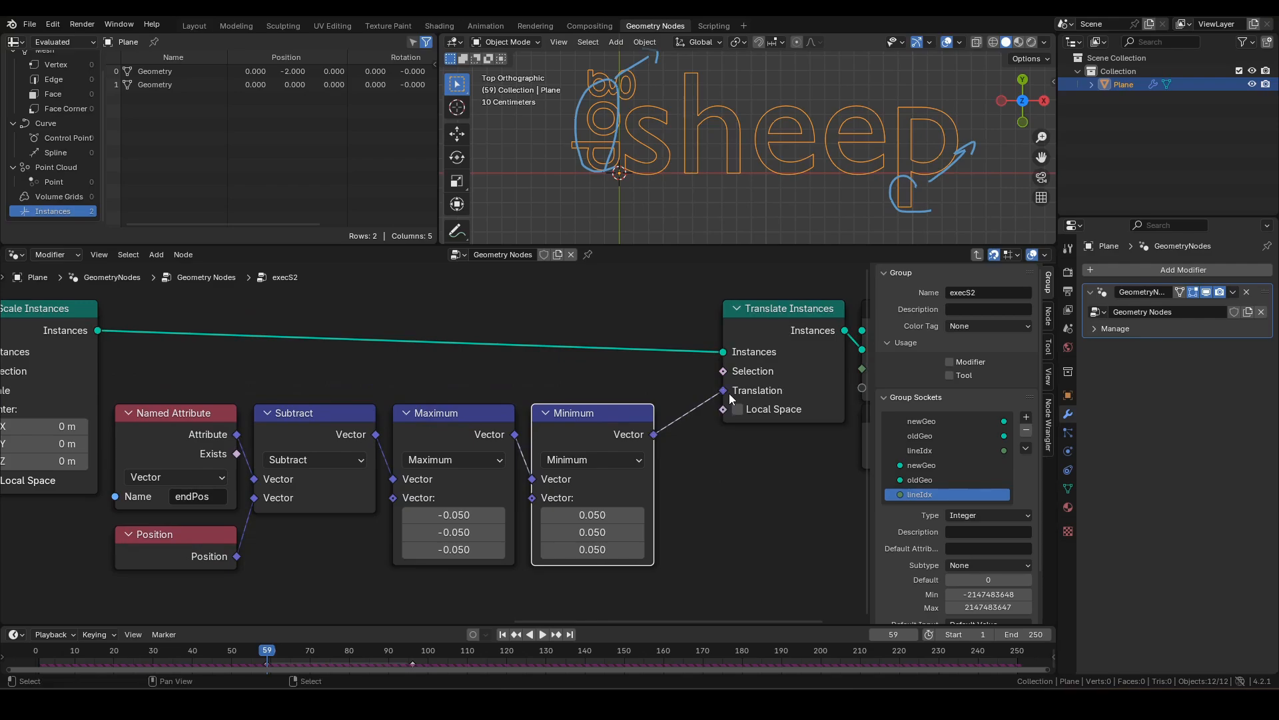
Move Translate Instances, Group Output and Group Input together closer to the Minimum node.
scroll(728, 473, "down", 2)
middle_click_drag(727, 473, 652, 472)
left_click_drag(776, 513, 598, 333)
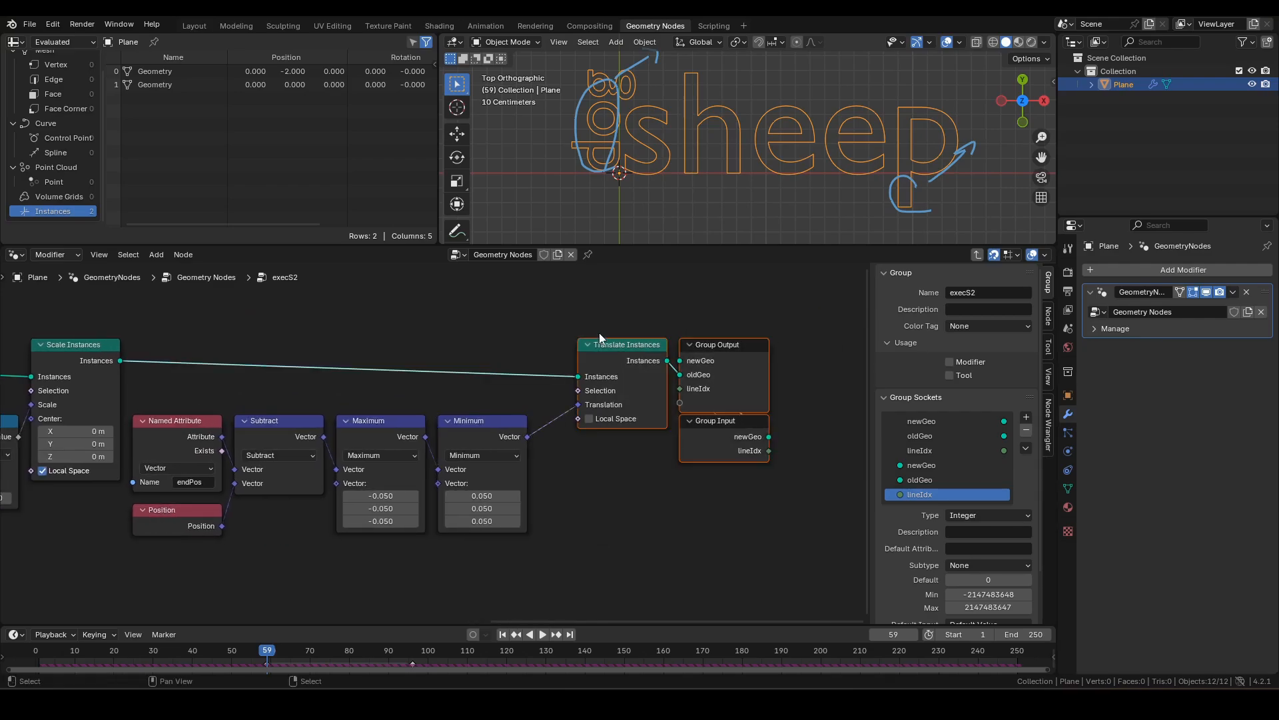
key("g")
left_click(559, 333)
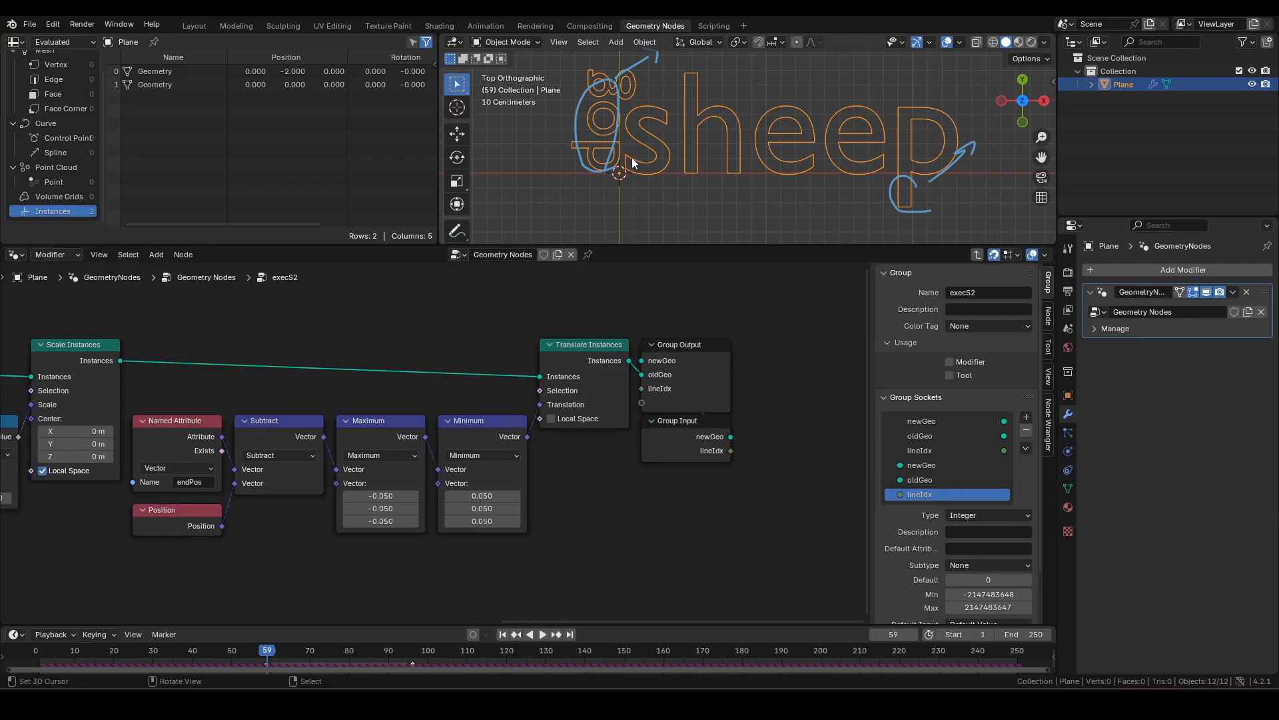
Play the animation from the first frame in a full-screen viewport to check how the words move.
key("shift+Left")
key("q")
left_click(639, 157)
key("ctrl+alt+space")
key("space")
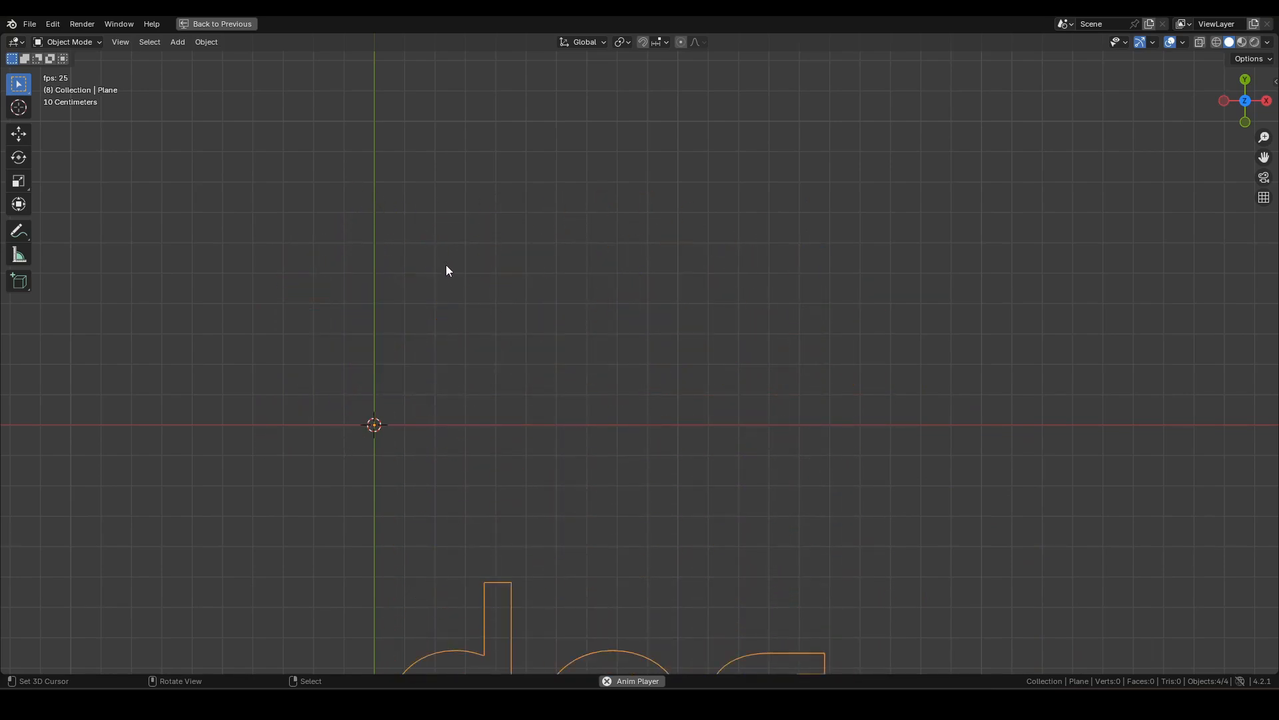
key("space")
key("ctrl+space")
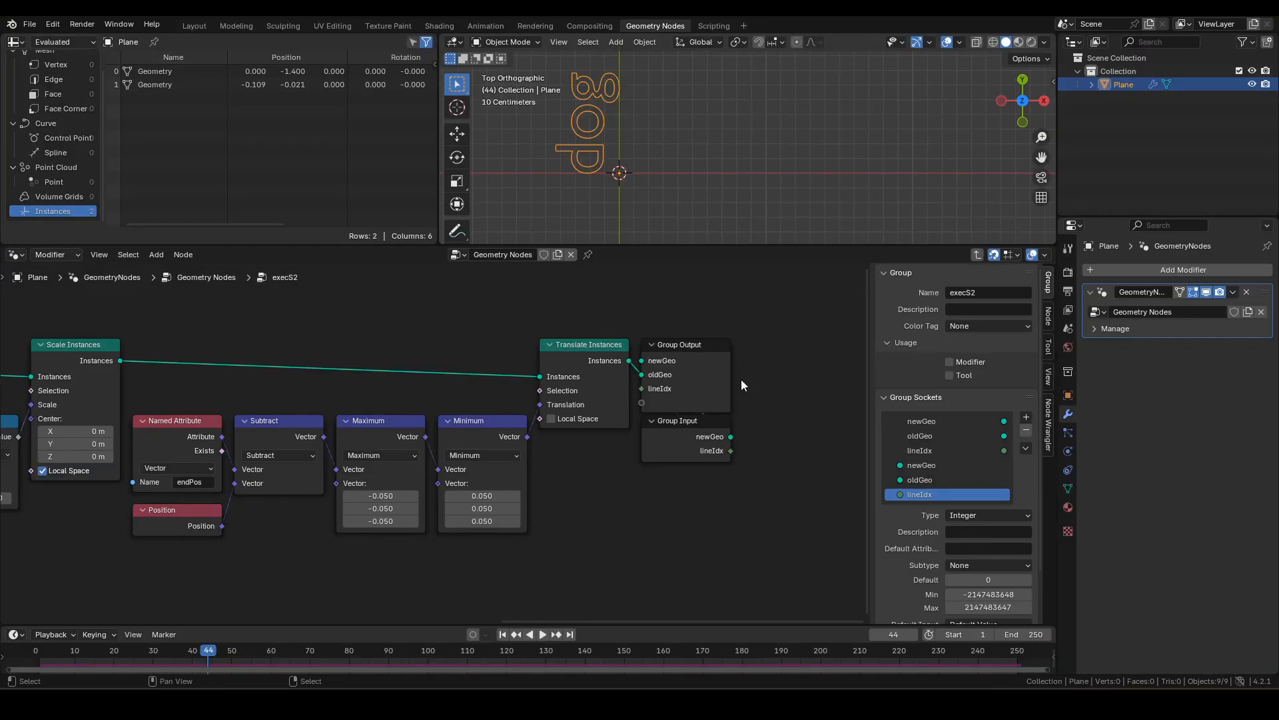
Set the timeline's end frame to 2000.
left_click(1022, 632)
type("2000")
key("Return")
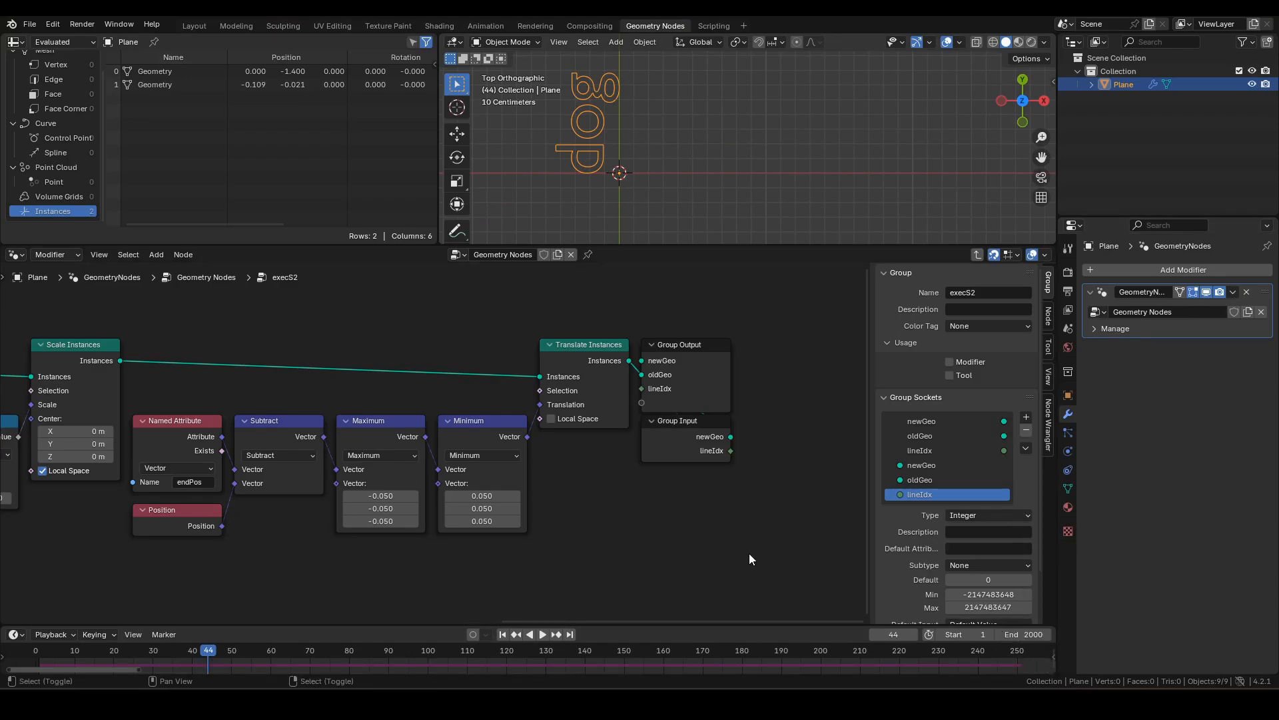
Replay the animation full screen from the start past frame 250 to check the extended word cycle.
key("shift+Left")
key("ctrl+alt+space")
key("space")
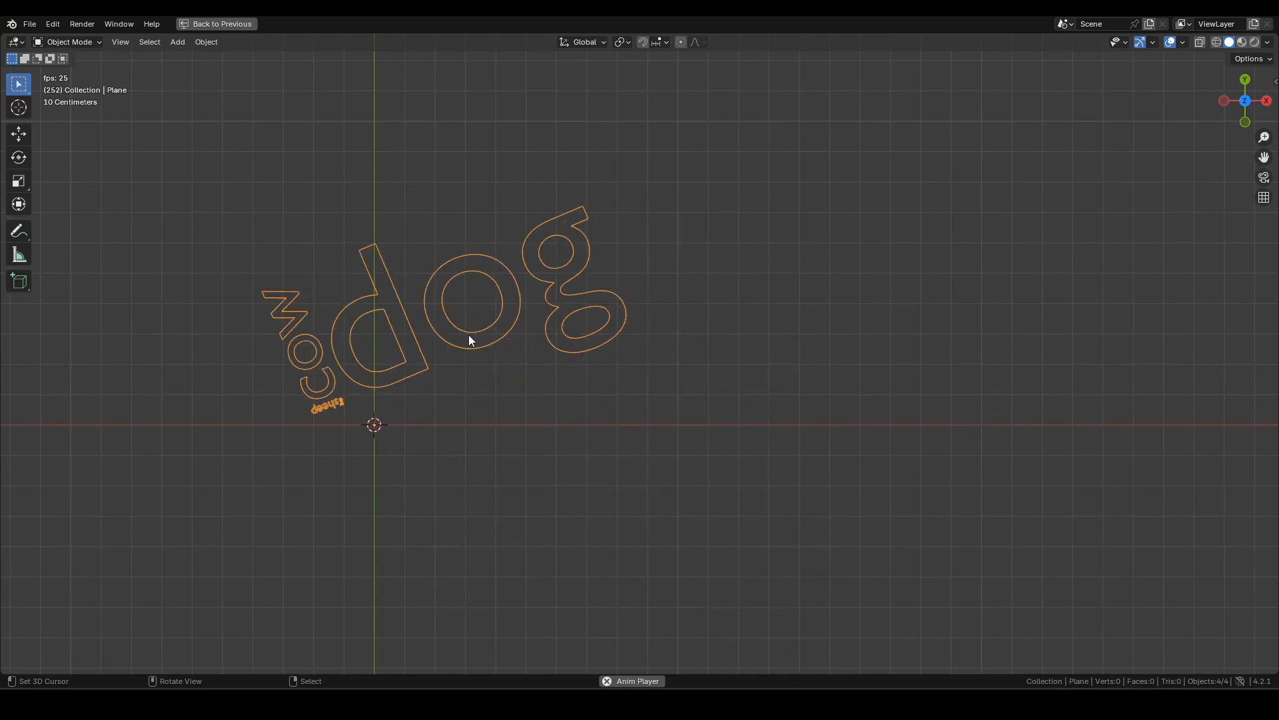
key("space")
key("ctrl+space")
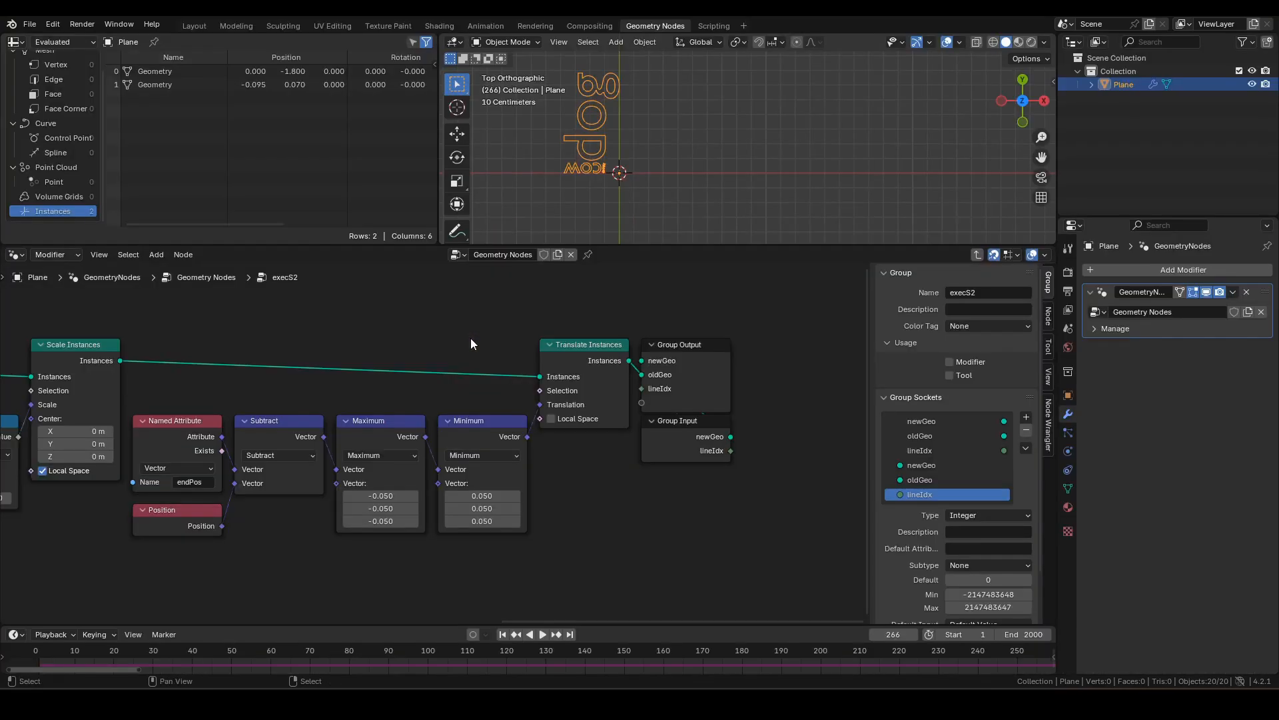
Leave the execS2 group, rewind to the first frame and open the execS1 group for editing.
key("Tab")
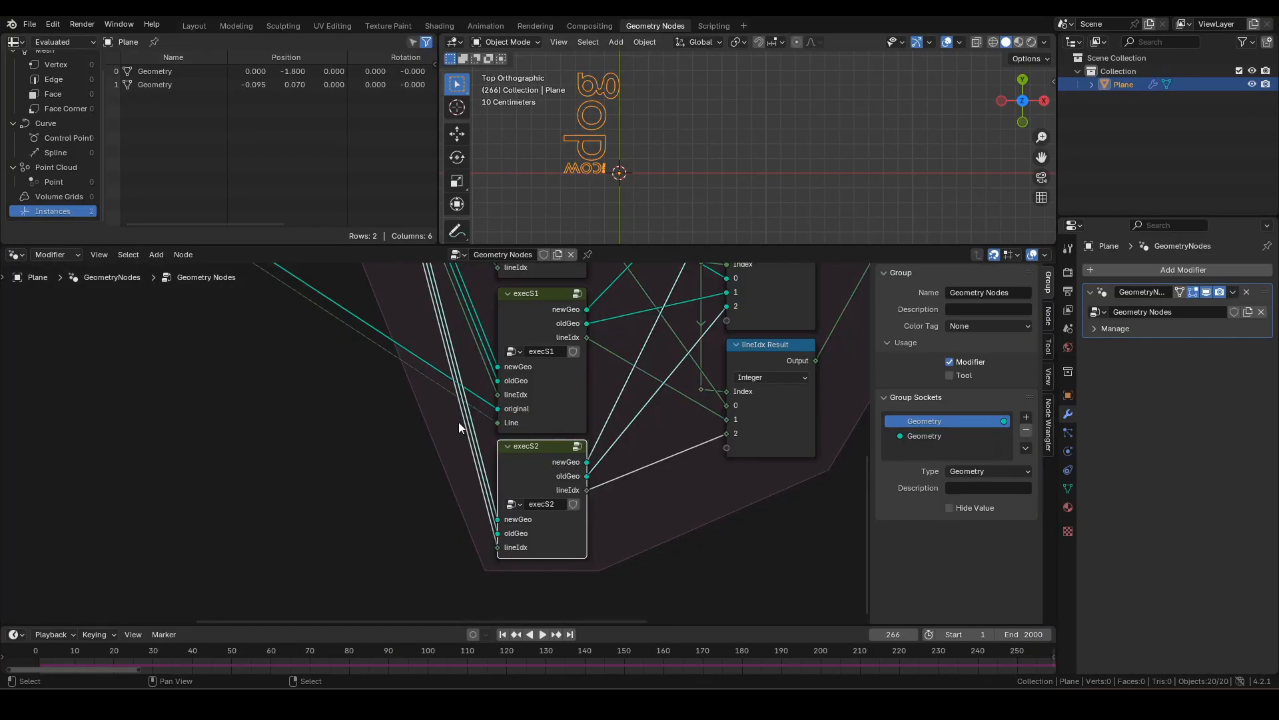
left_click(543, 390)
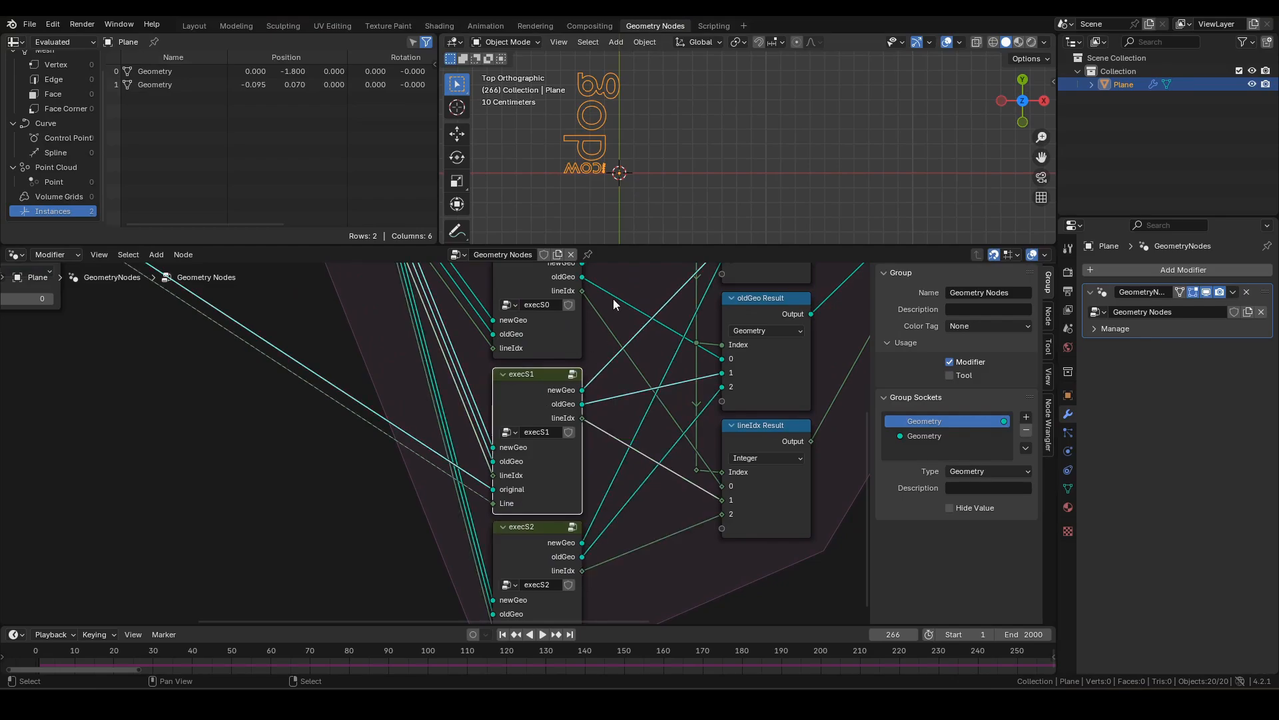
scroll(609, 171, "up", 4)
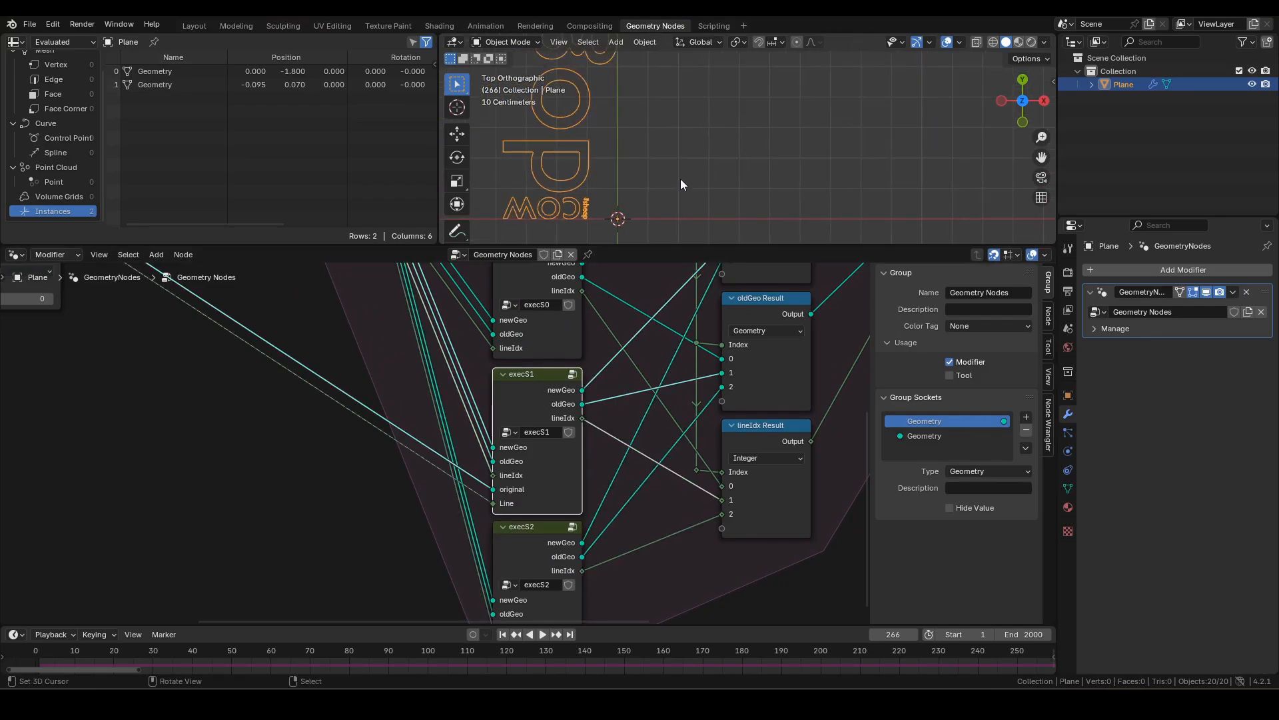
key("shift+Left")
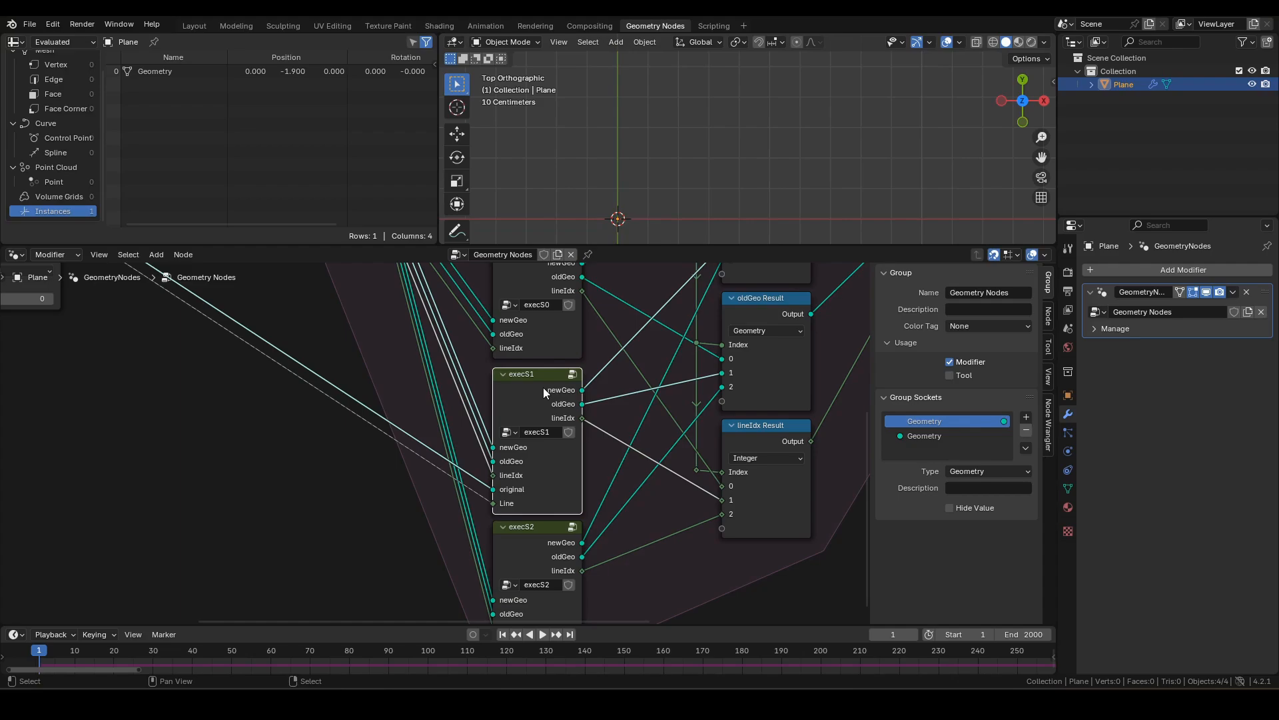
key("Tab")
middle_click_drag(349, 430, 636, 476)
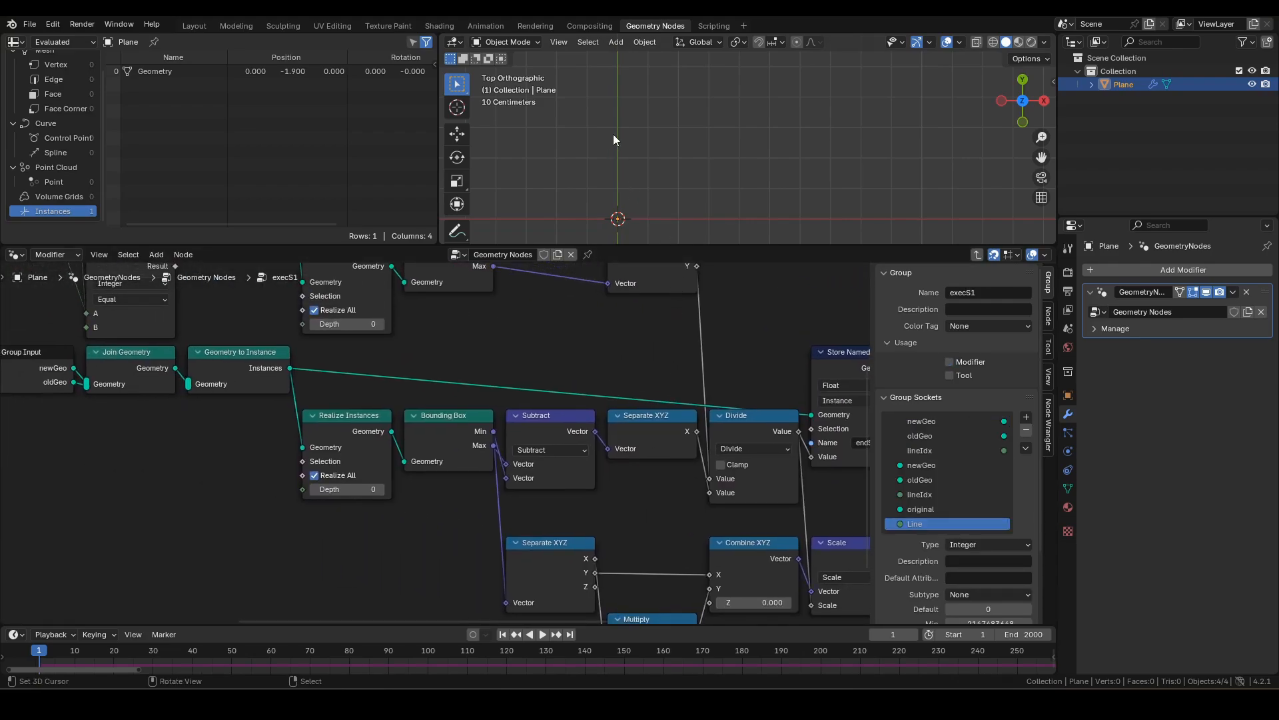
Play the animation in an enlarged view of the origin to examine how the shrinking words stay aligned.
key("ctrl+space")
middle_click_drag(437, 323, 479, 381, "shift")
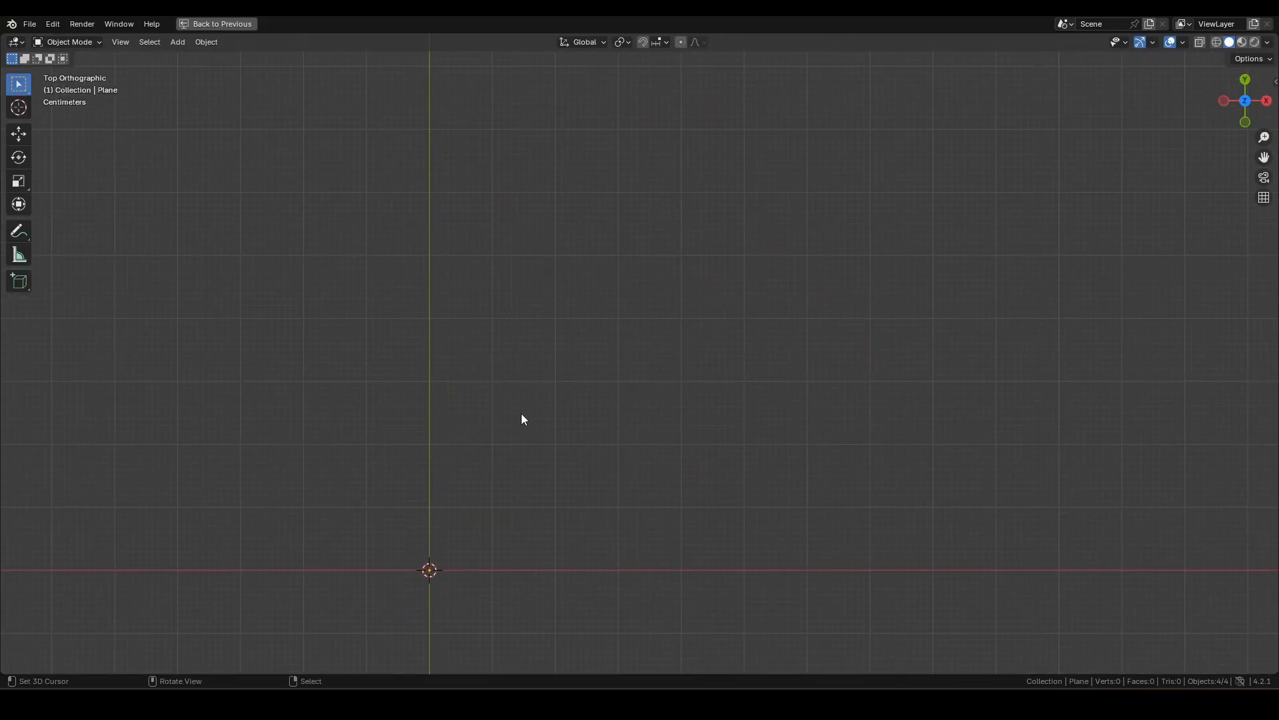
key("space")
scroll(394, 377, "down", 2)
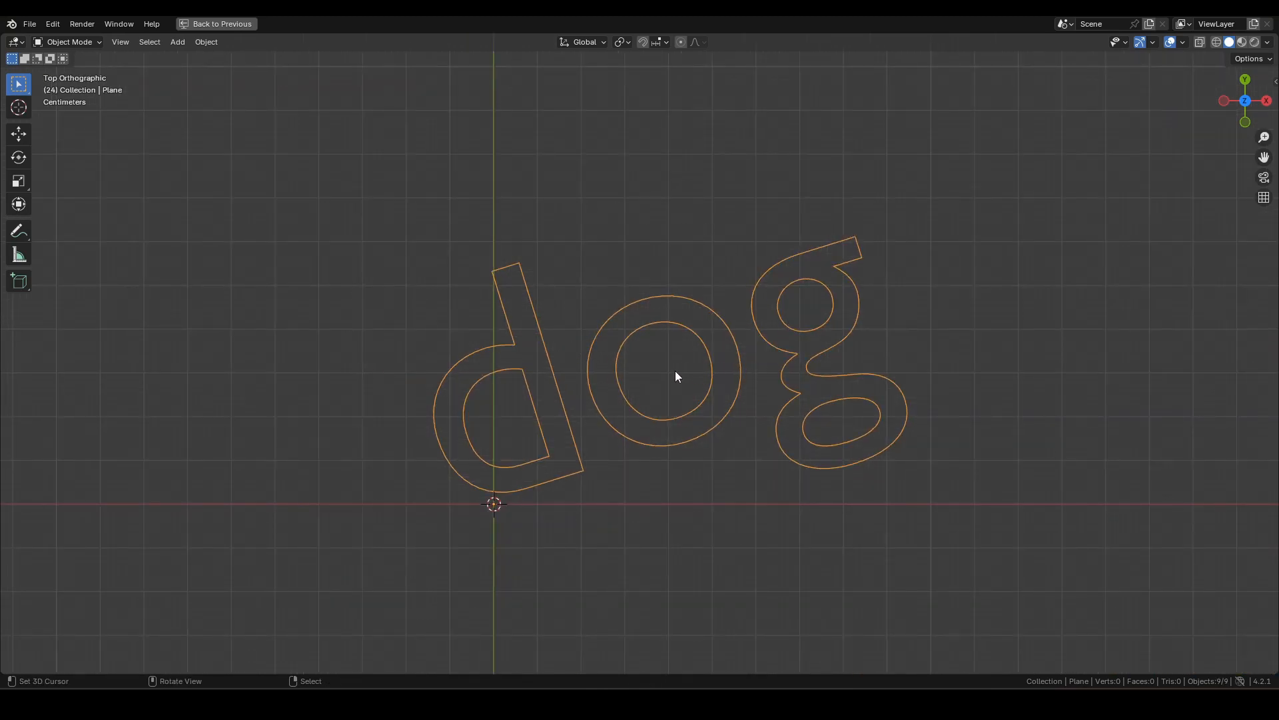
scroll(413, 387, "up", 2)
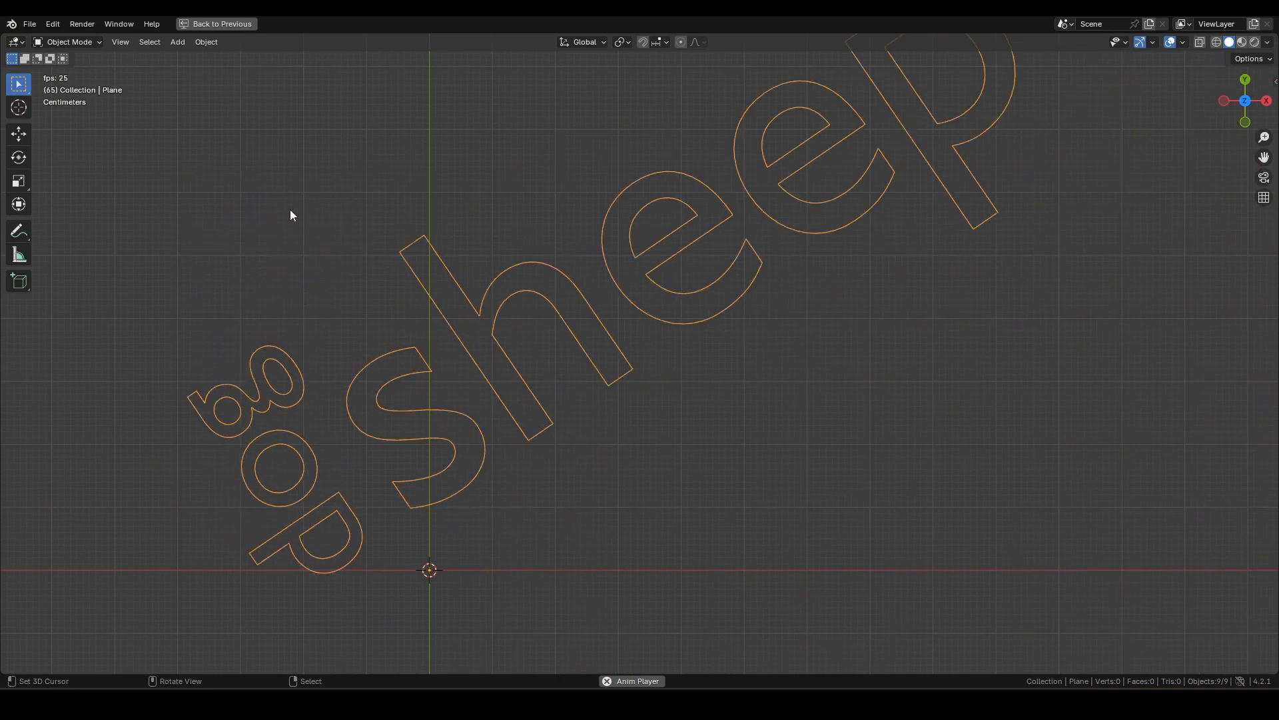
scroll(347, 568, "up", 1)
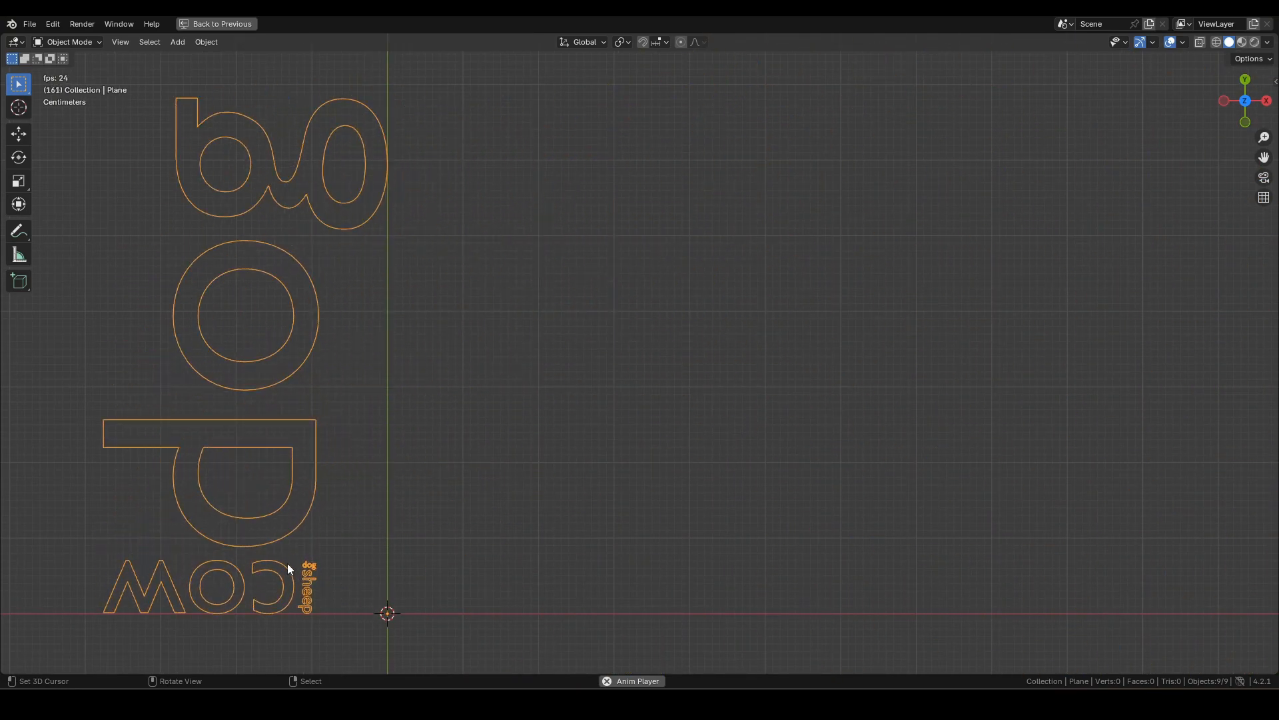
key("space")
key("space")
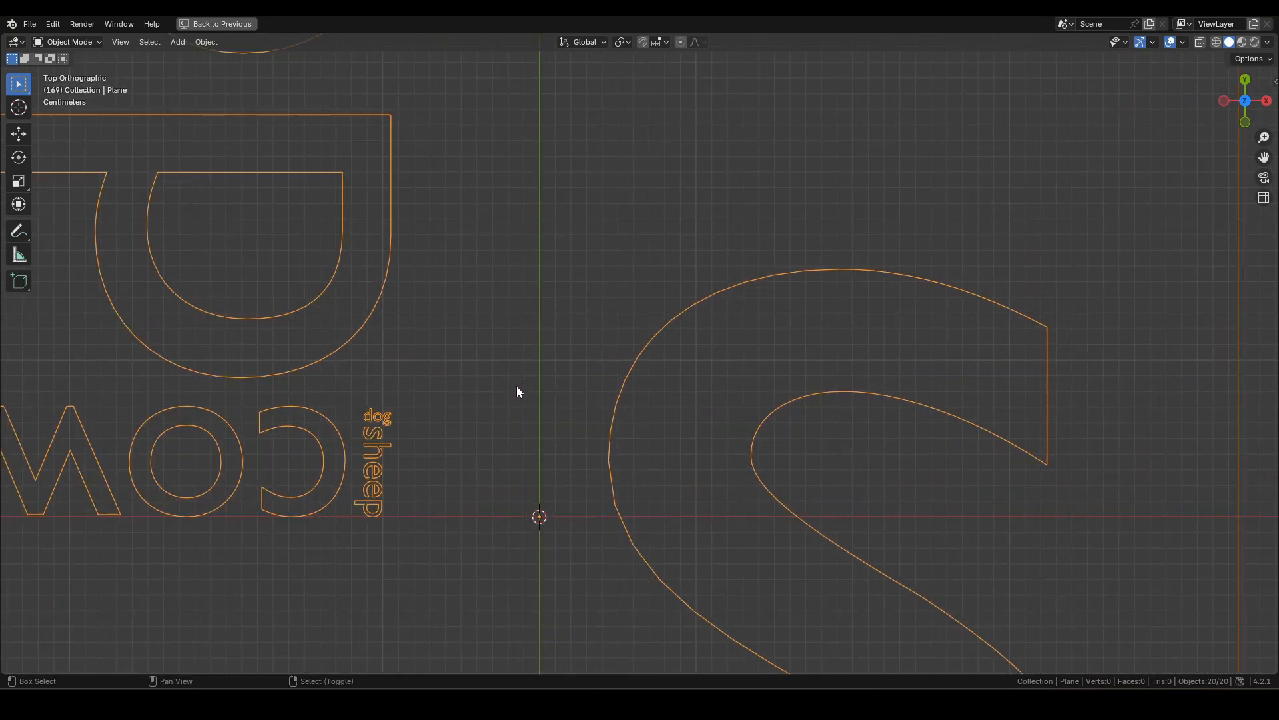
key("space")
Step through the frames up to 184 to examine when small words disappear and how the rest rotate.
key("Left")
key("Left")
key("Left")
key("Left")
key("Left")
key("Left")
key("Left")
key("Left")
key("Left")
key("Left")
key("Left")
key("Left")
key("Left")
key("Left")
key("Left")
scroll(554, 390, "down", 8)
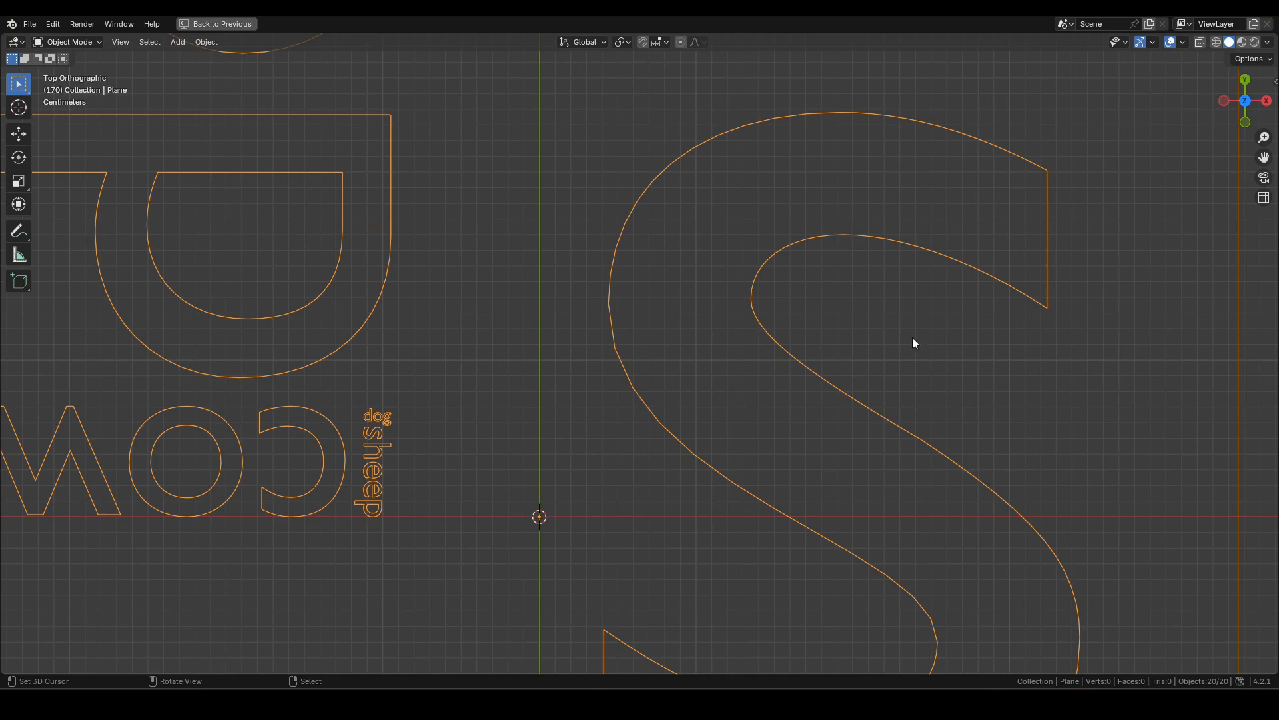
scroll(946, 349, "up", 10)
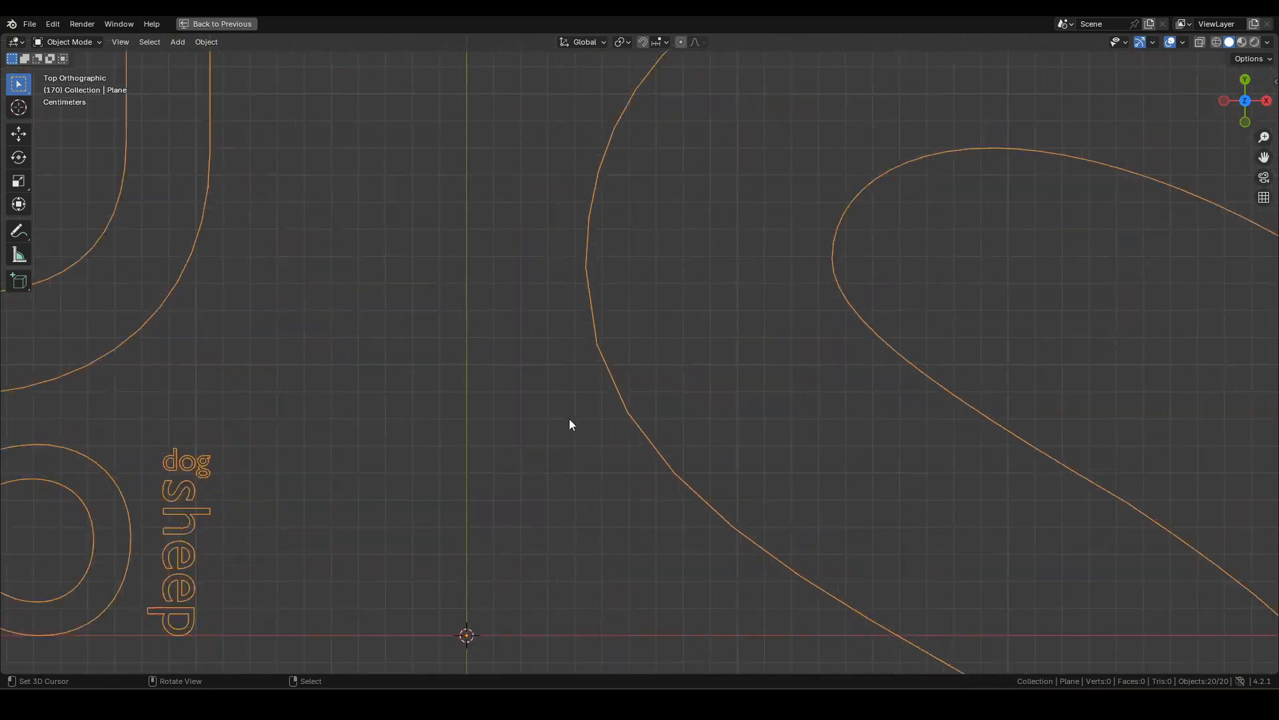
key("Right")
key("Right")
key("Right")
key("Right")
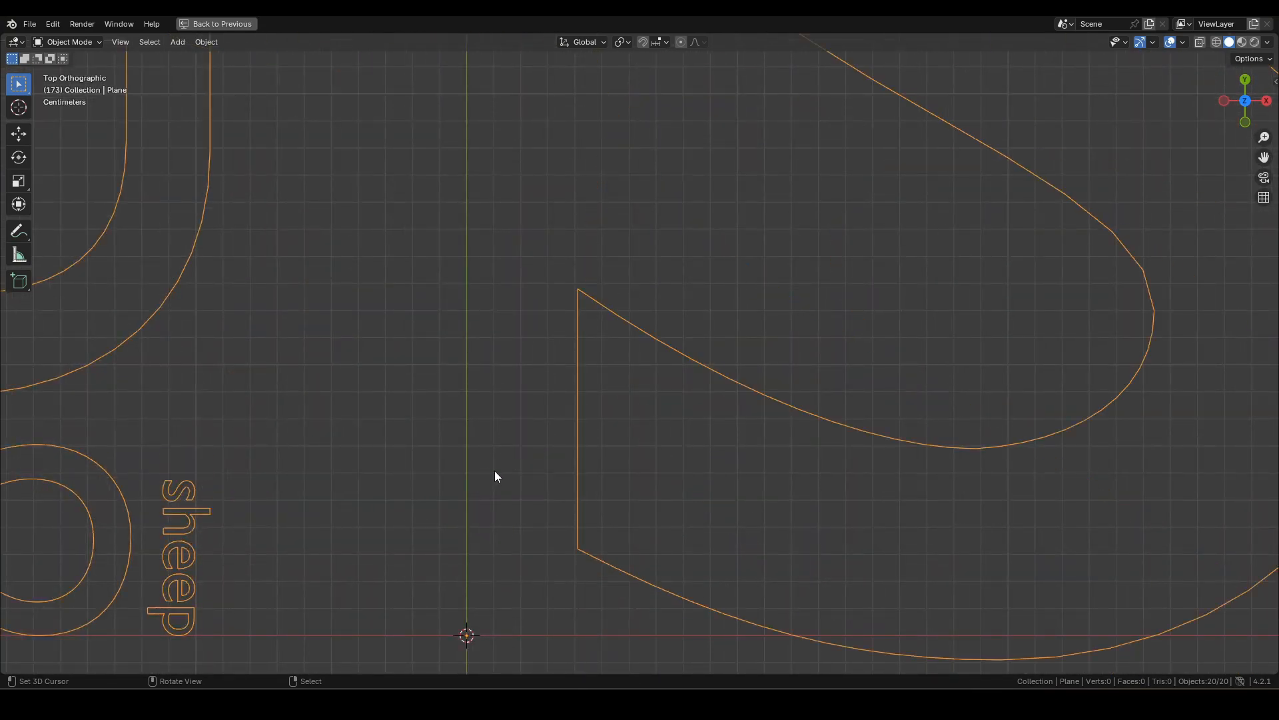
key("Right")
key("Right")
key("Right")
key("Right")
key("Right")
key("Right")
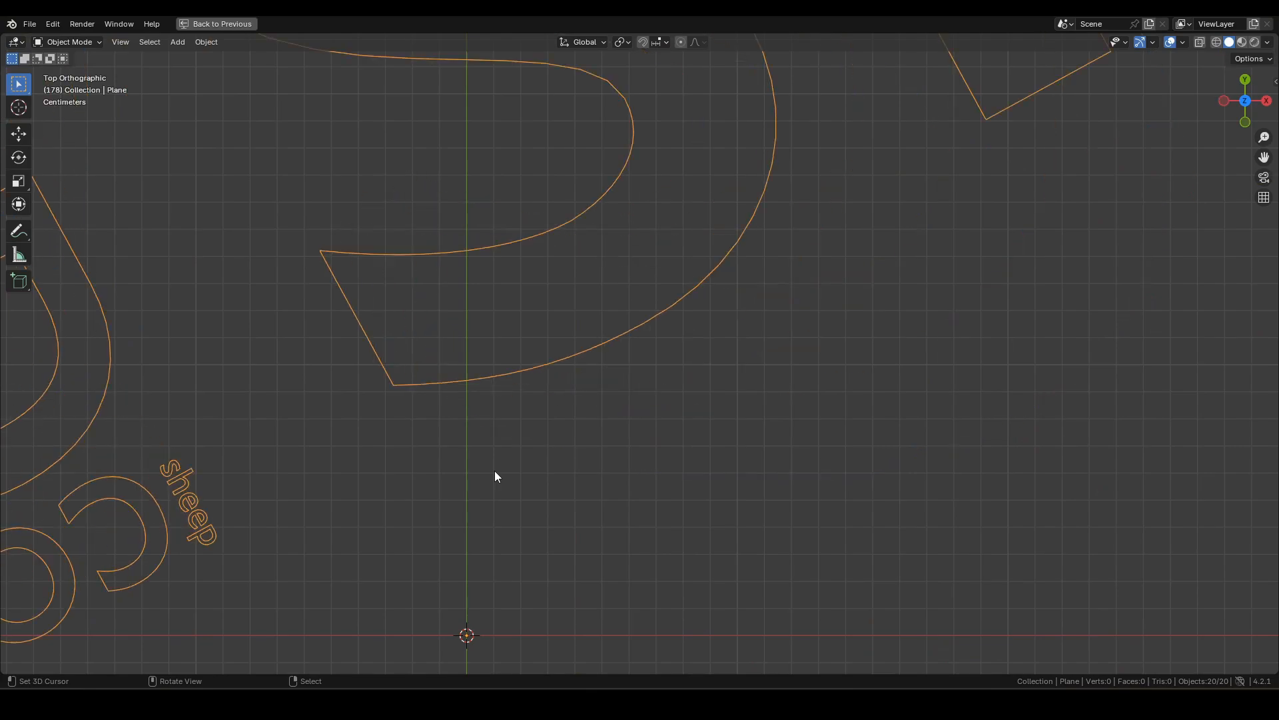
key("Right")
key("Right")
key("Right")
key("Right")
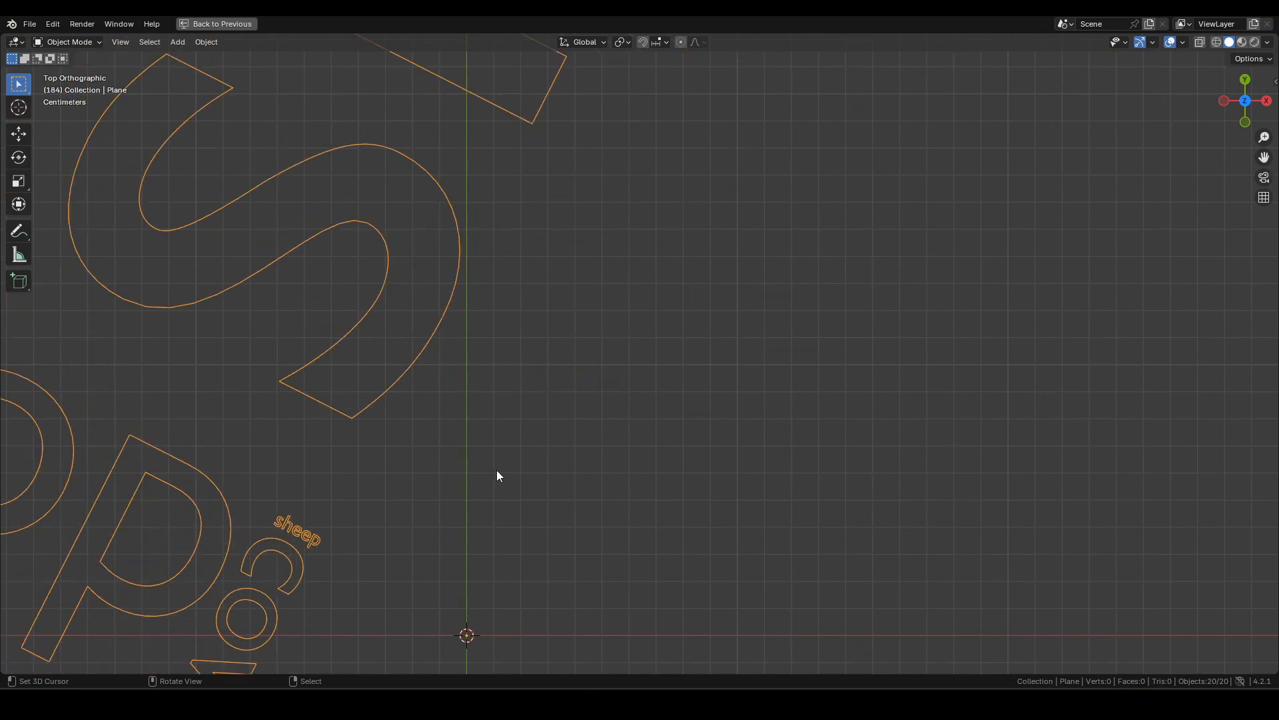
Move the newGeo/oldGeo Group Input node left along X to leave room before Join Geometry in the execS1 group.
key("ctrl+space")
middle_click_drag(367, 428, 628, 463)
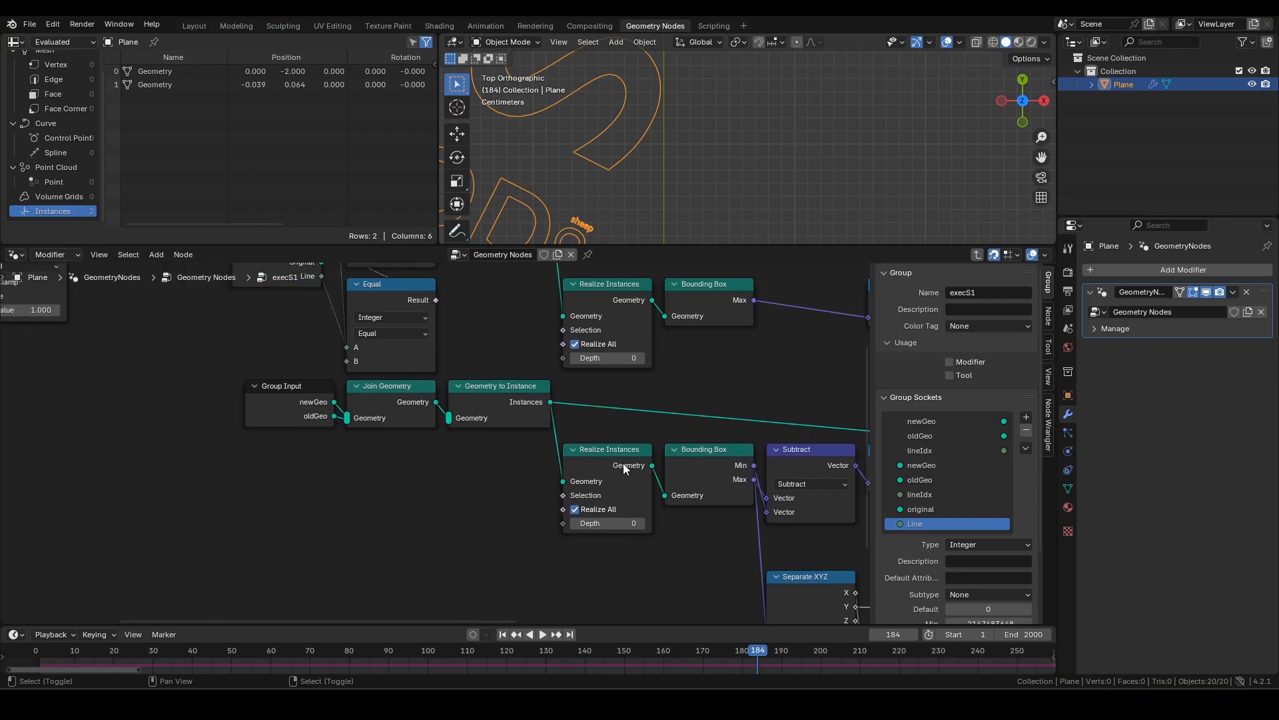
left_click(311, 416)
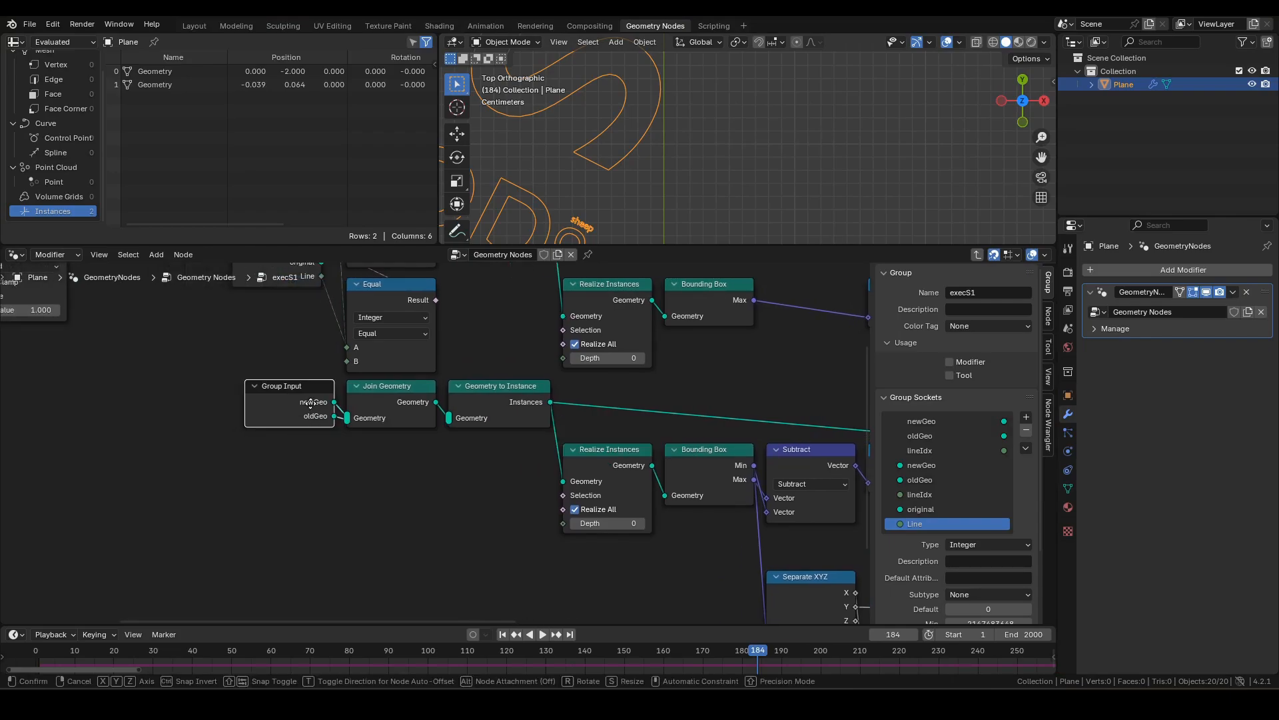
key("g")
key("x")
left_click(115, 403)
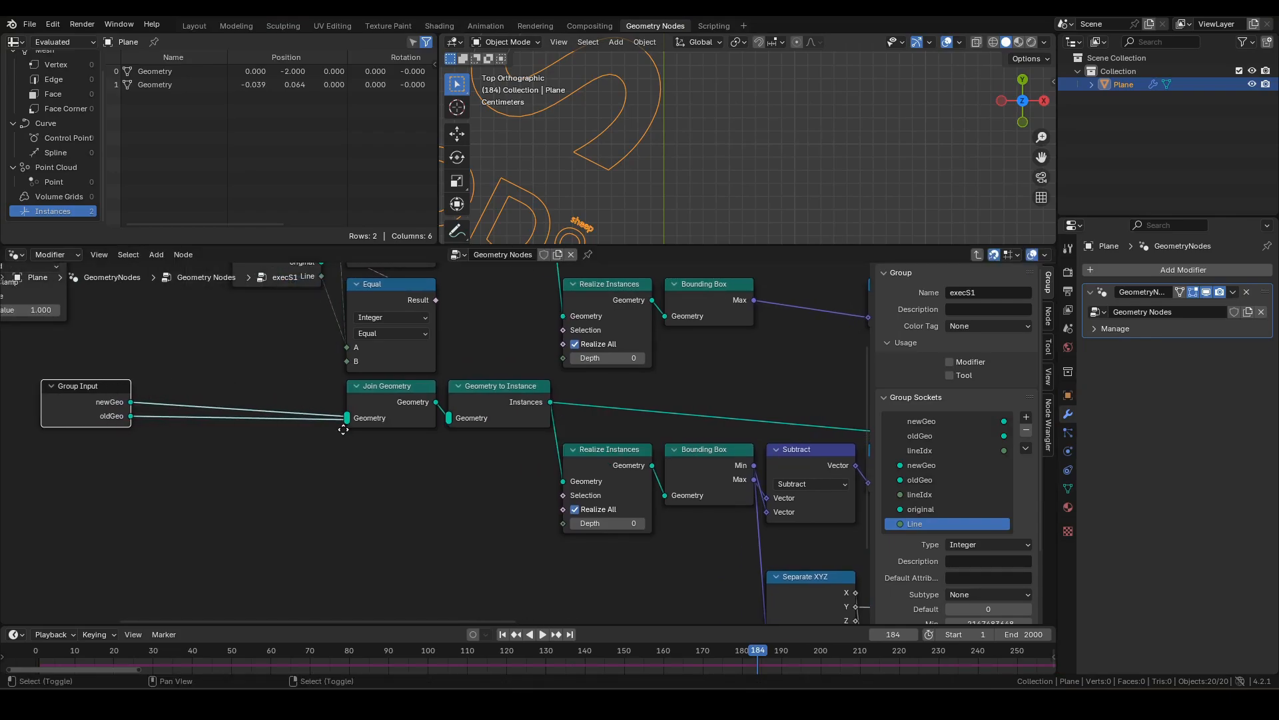
middle_click_drag(458, 457, 465, 505)
left_click(474, 498)
left_click_drag(540, 507, 358, 441)
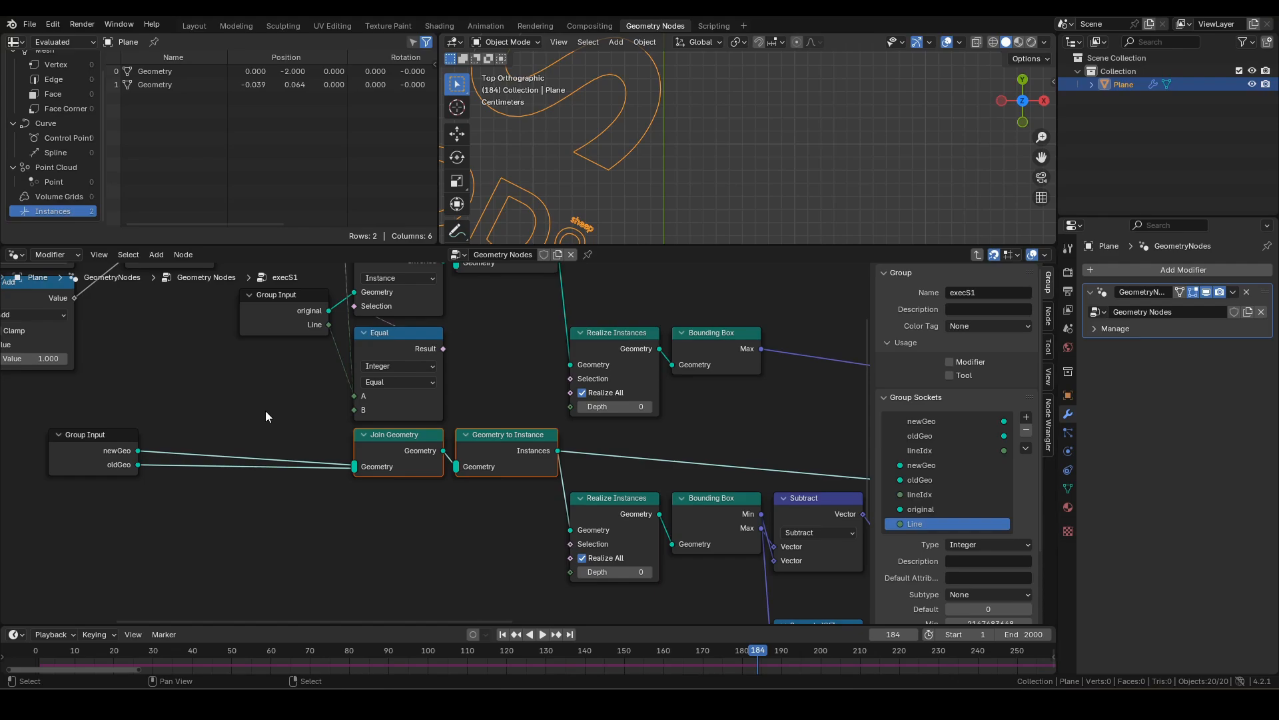
left_click(257, 431)
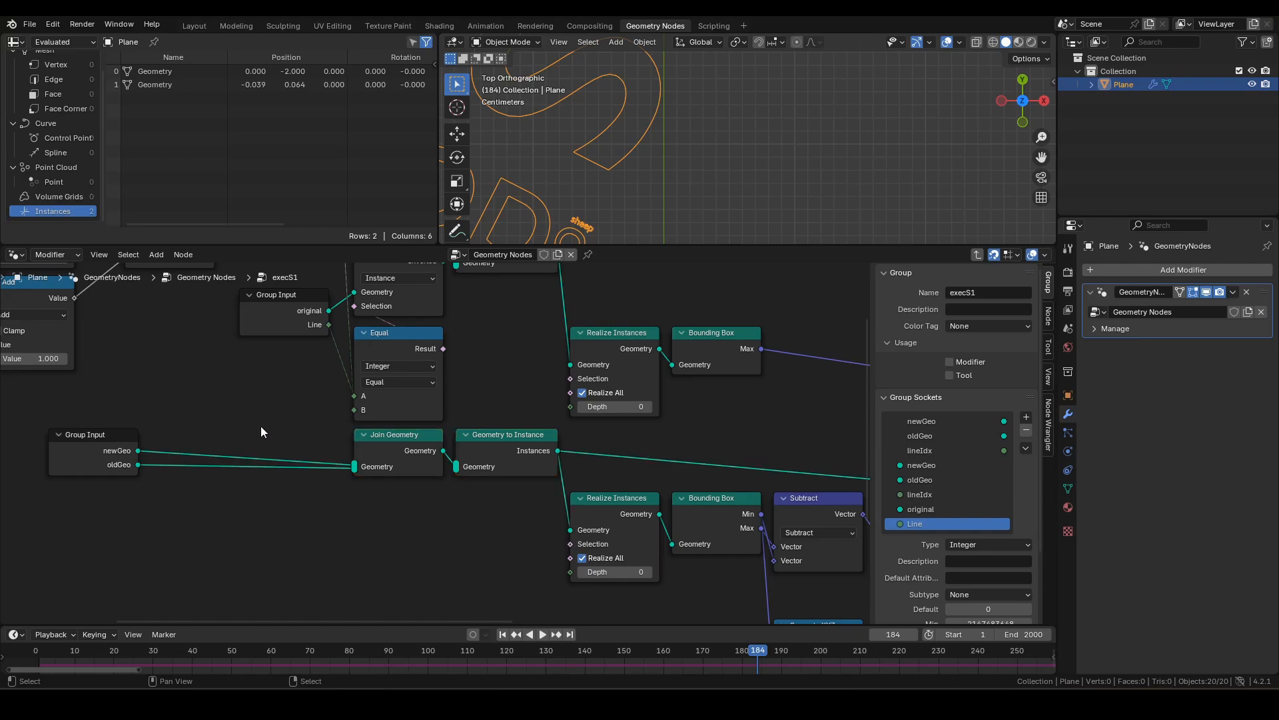
Insert a Realize Instances node between the oldGeo input and Join Geometry, and shift the Group Input node closer to it.
key("F3")
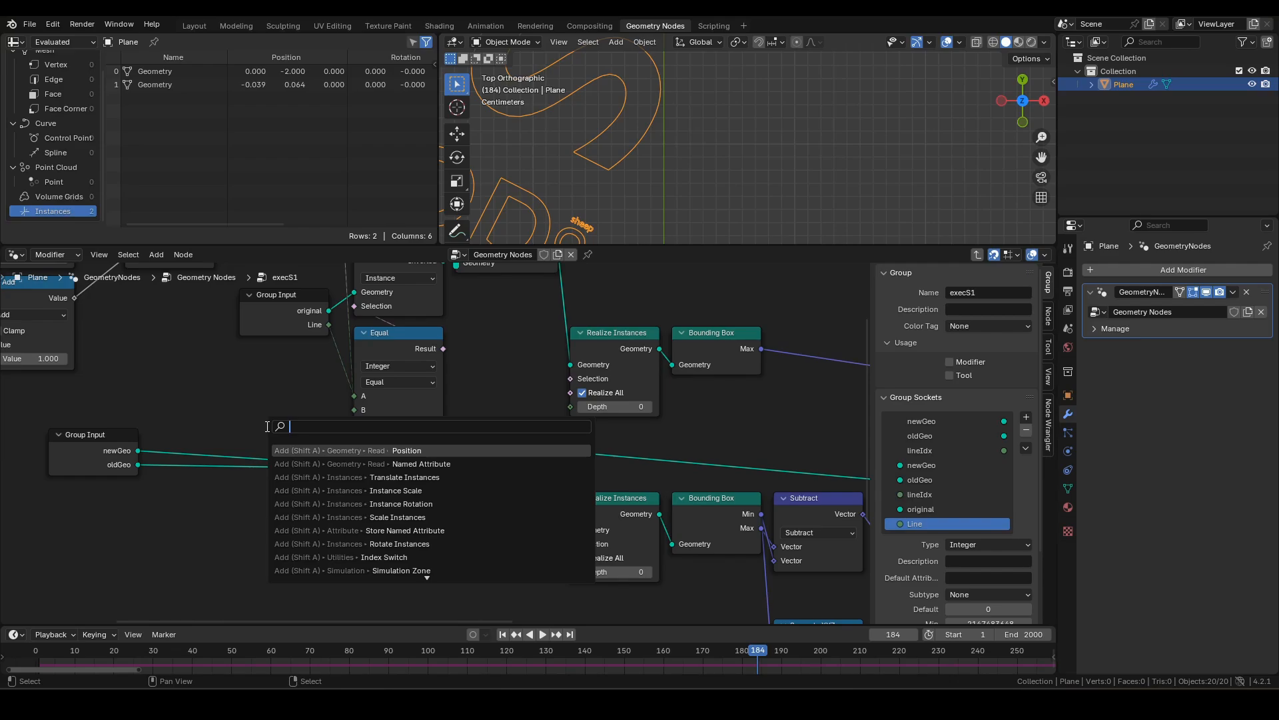
type("realiz")
key("Return")
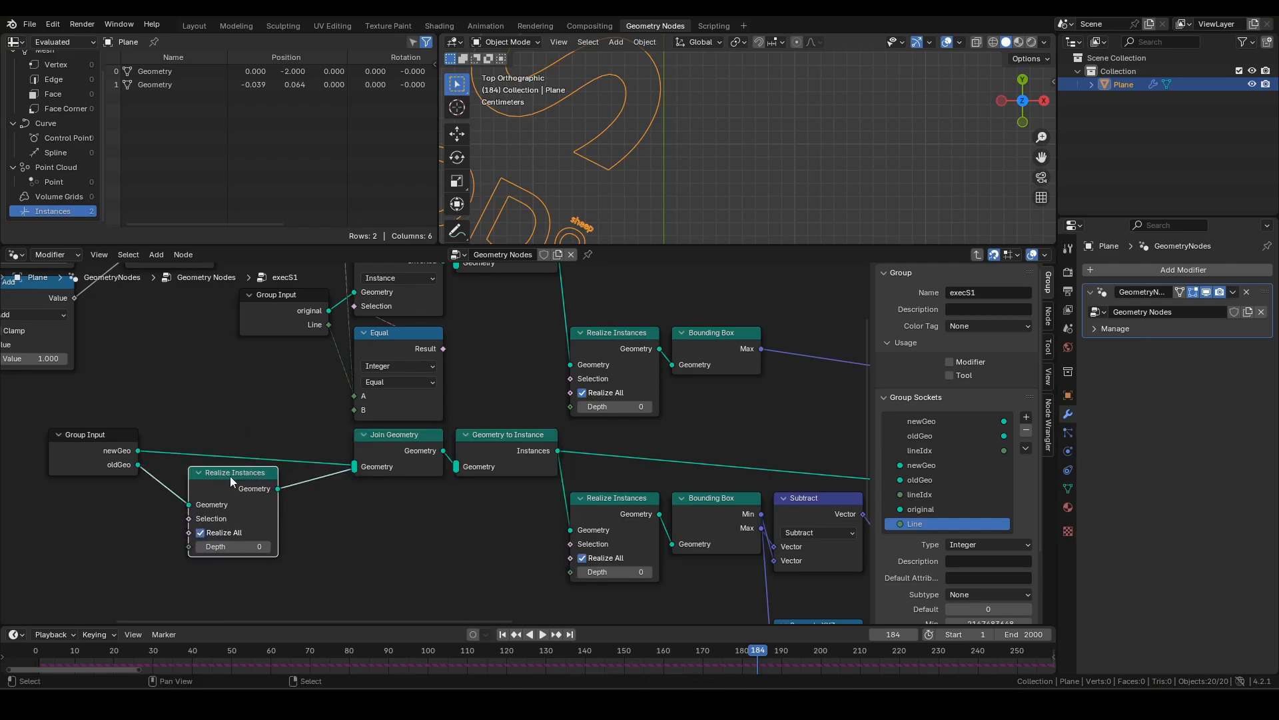
left_click(247, 464)
left_click_drag(113, 440, 215, 439)
Replay the animation full screen from the first frame to frame 281 to check how the shrinking words accumulate.
key("ctrl+space")
key("shift+Left")
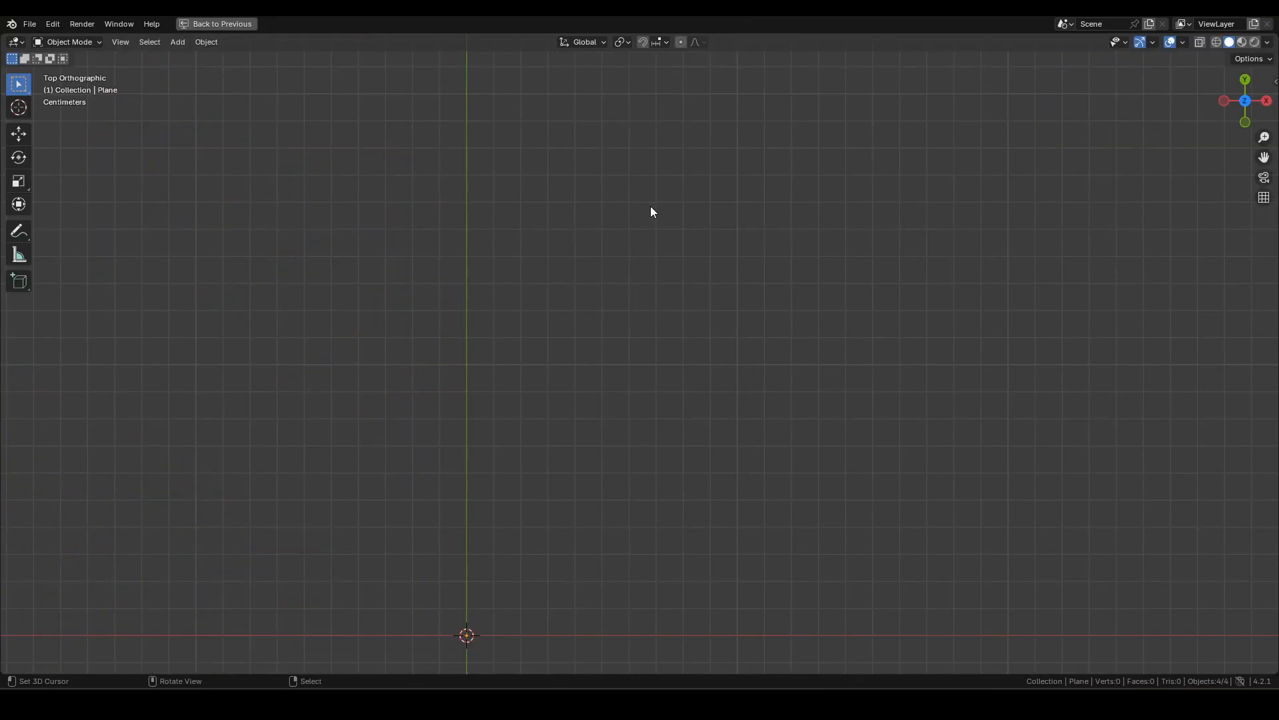
key("space")
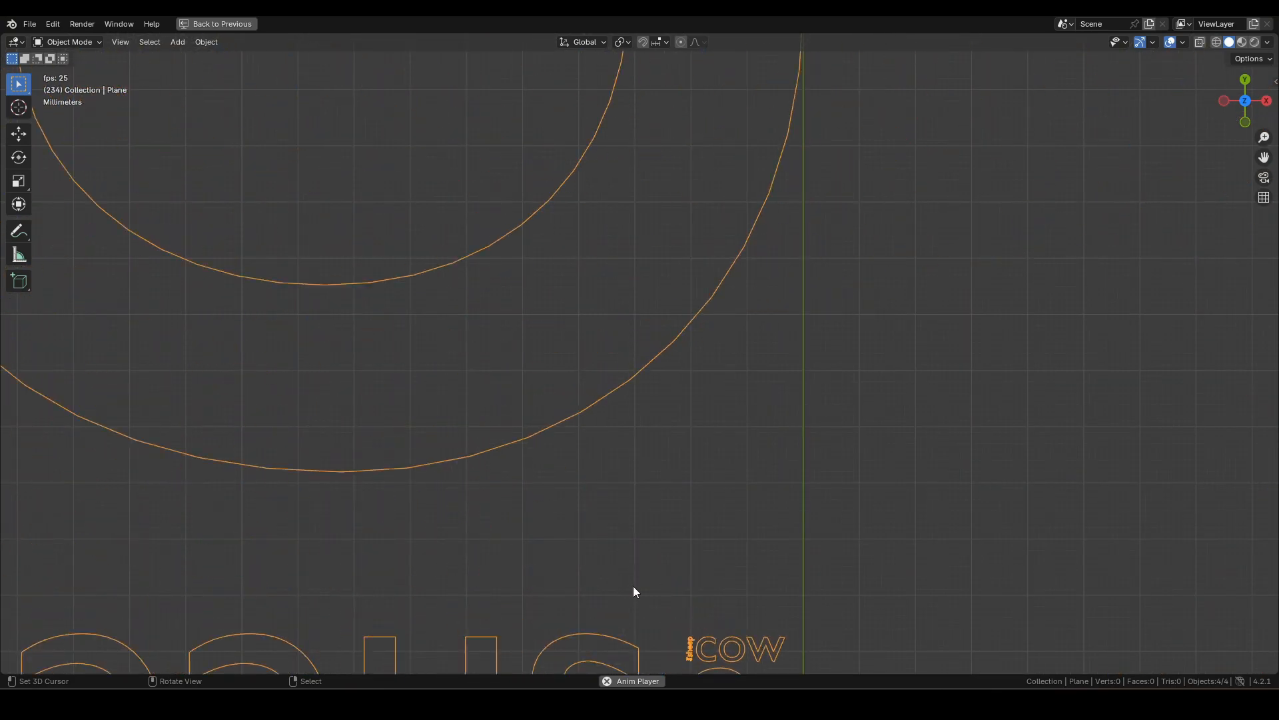
key("Escape")
scroll(583, 480, "up", 5)
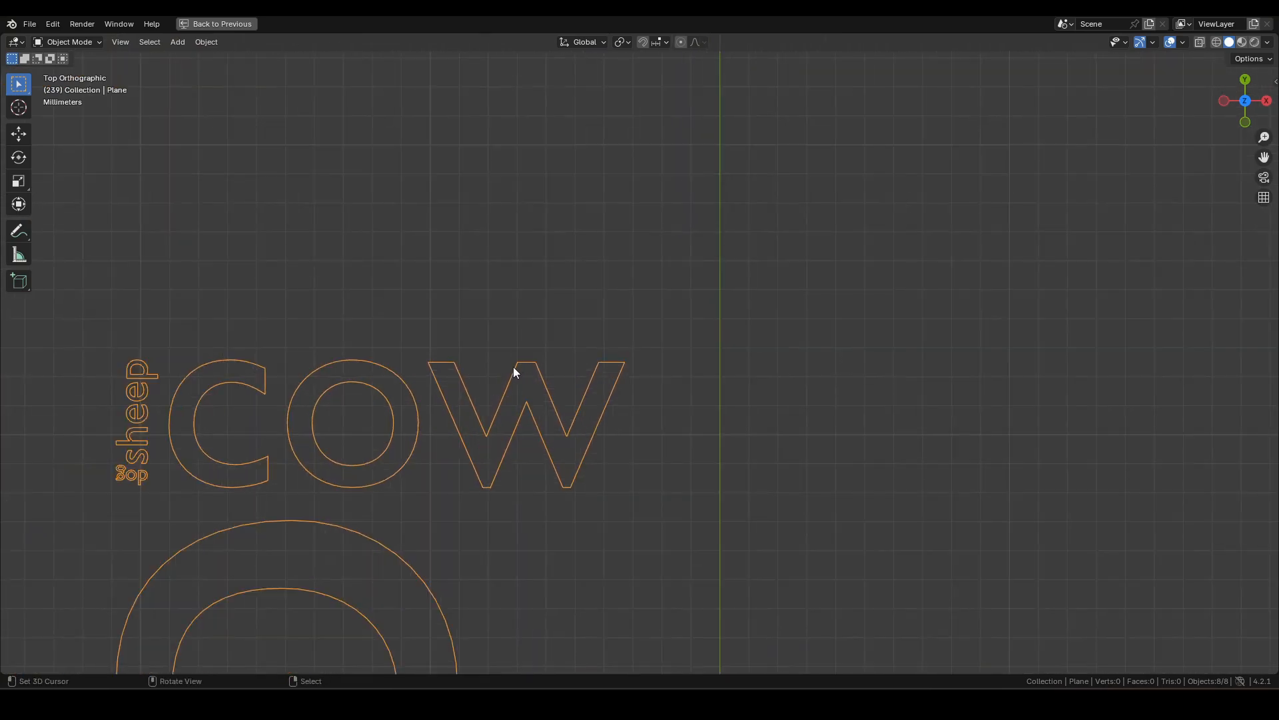
key("space")
scroll(303, 473, "down", 9)
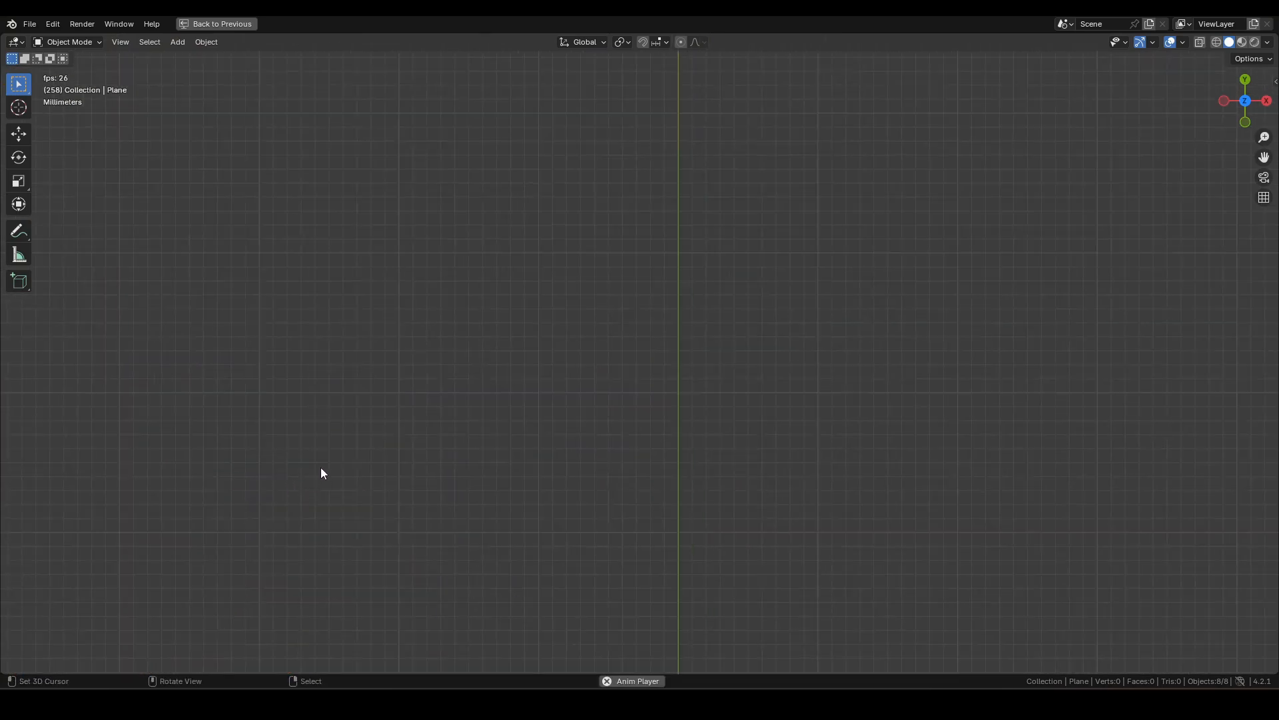
key("space")
Examine the smallest nested cow, sheep and dog words near the origin at frame 281.
middle_click_drag(300, 345, 757, 453, "shift")
scroll(493, 378, "up", 8)
middle_click_drag(277, 365, 462, 409, "shift")
scroll(462, 408, "up", 4)
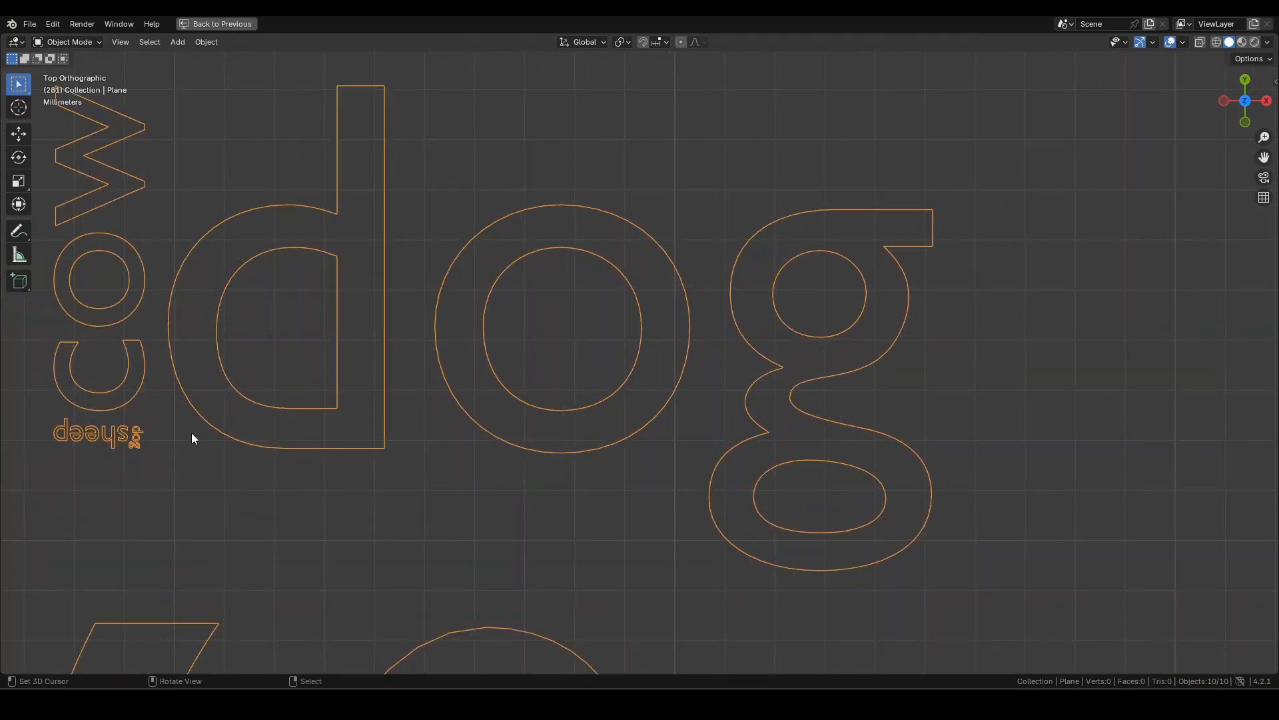
scroll(170, 435, "down", 15)
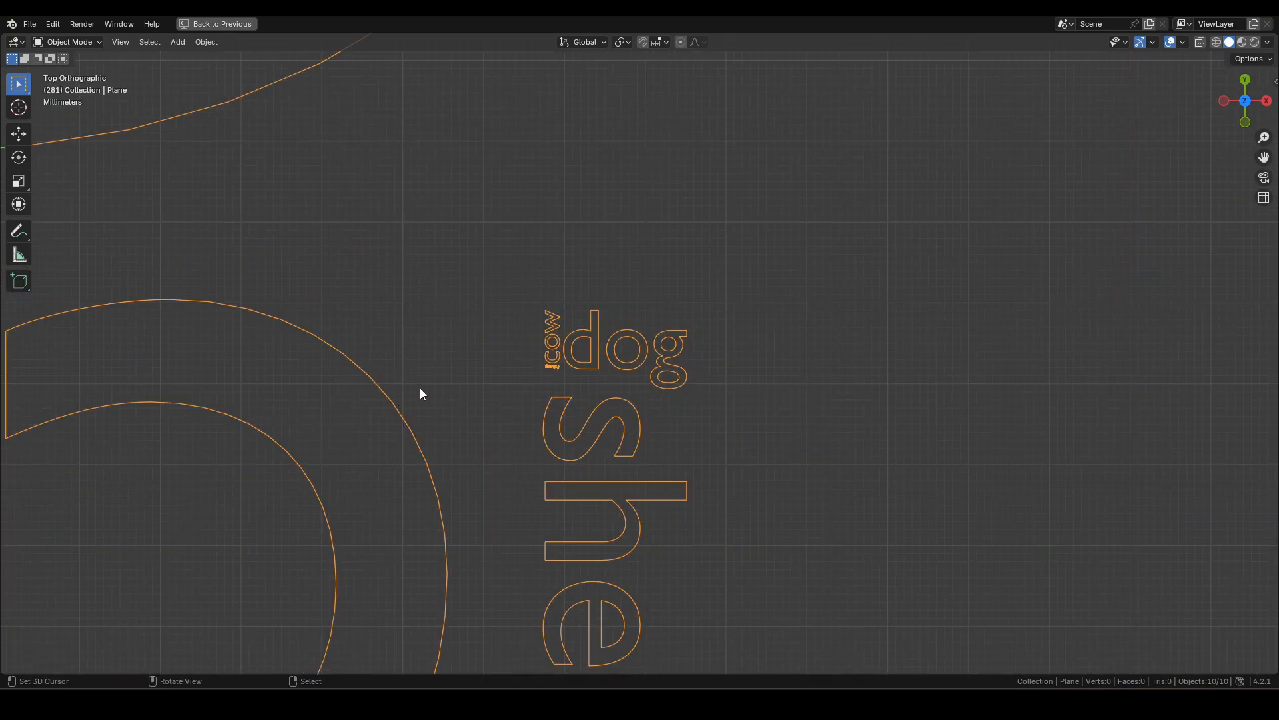
middle_click_drag(672, 375, 518, 461, "shift")
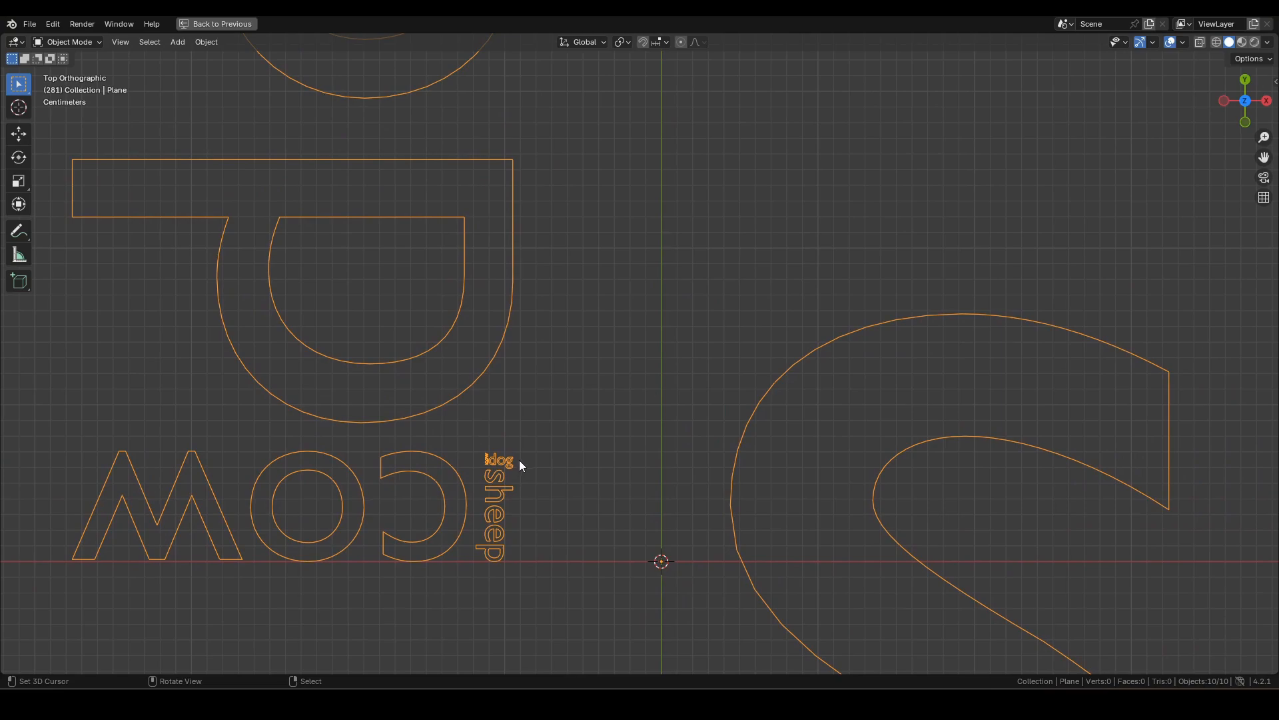
Leave the enlarged viewport and mute the Realize Instances node on the oldGeo link.
key("ctrl+space")
scroll(738, 164, "up", 6)
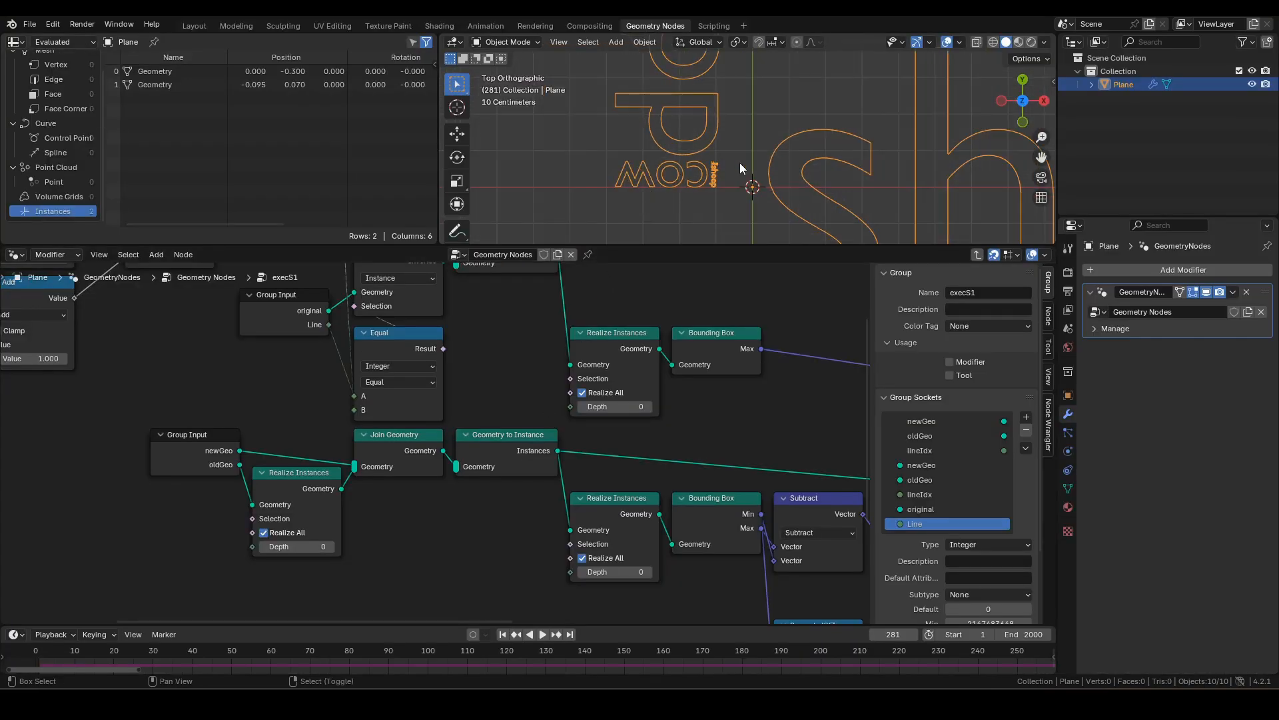
left_click(301, 484)
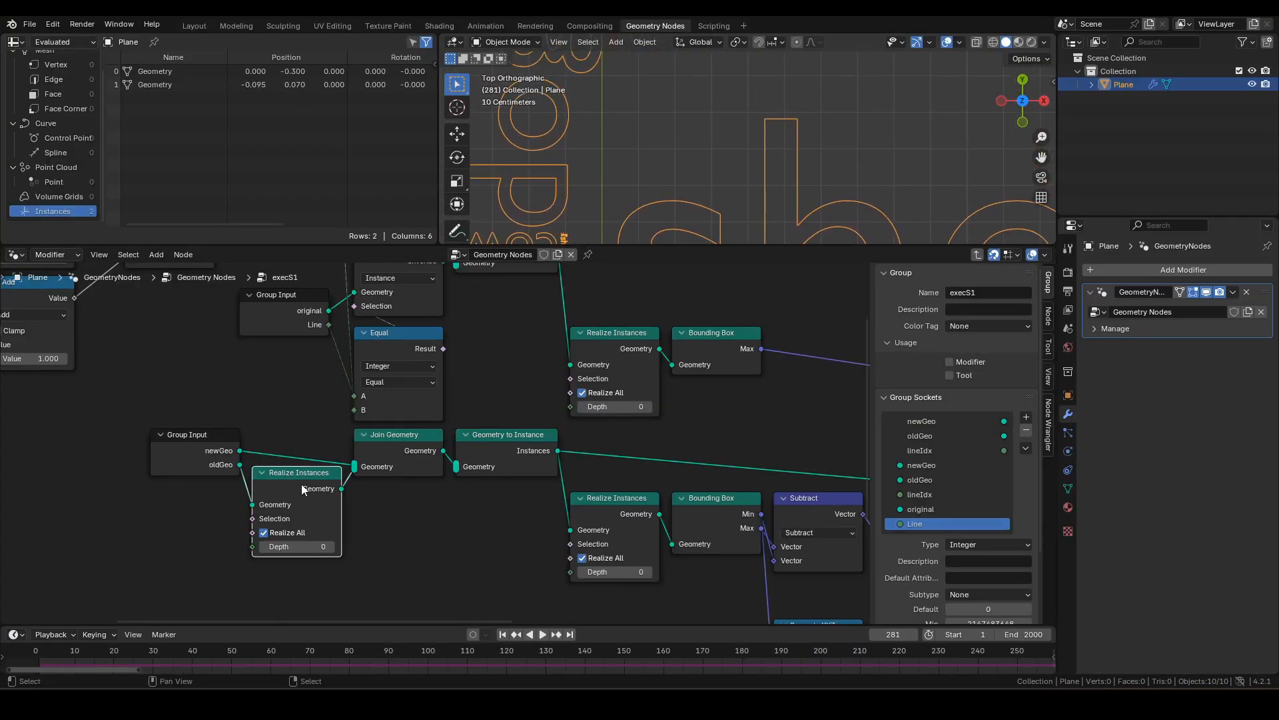
mouse_move(301, 485)
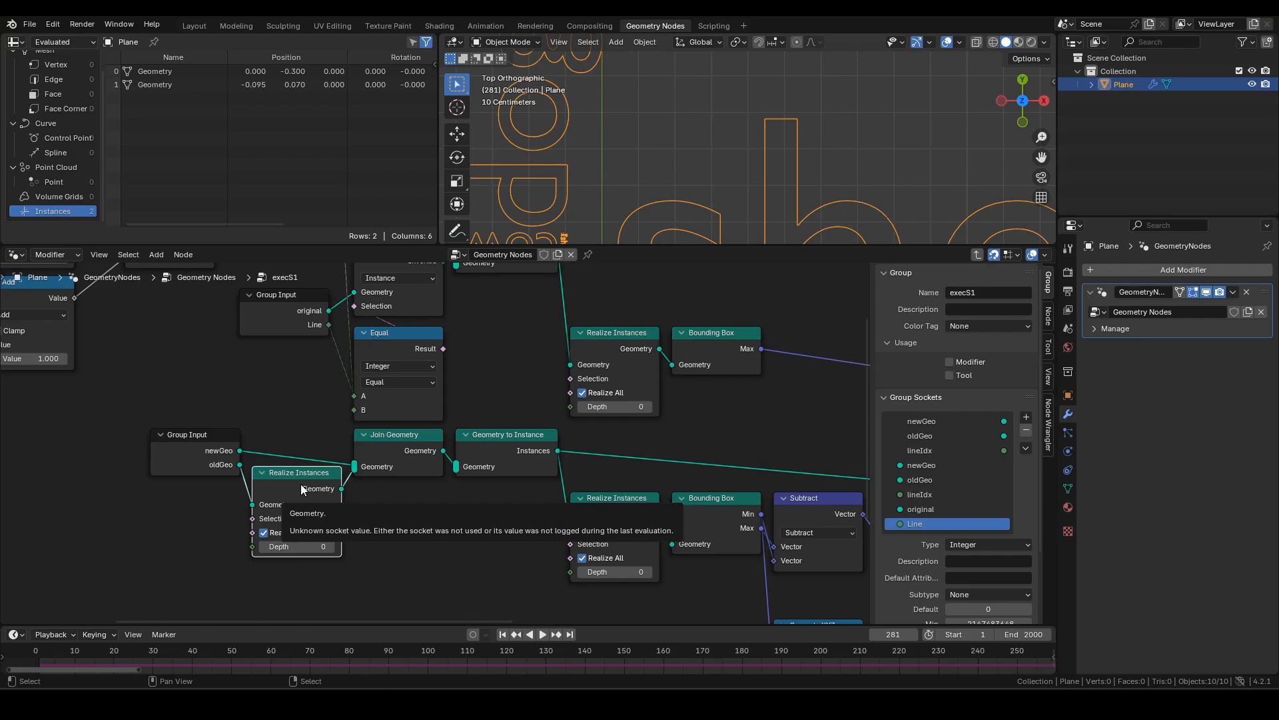
key("m")
scroll(673, 155, "down", 3)
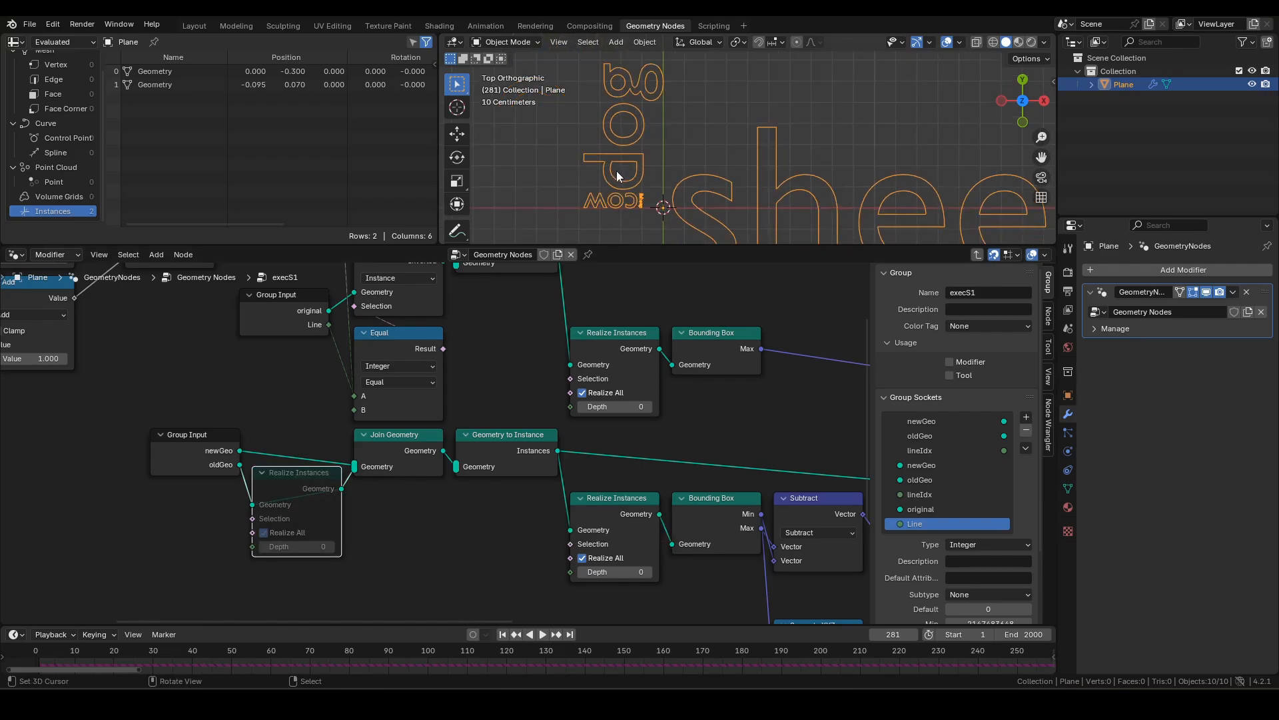
scroll(673, 149, "up", 3)
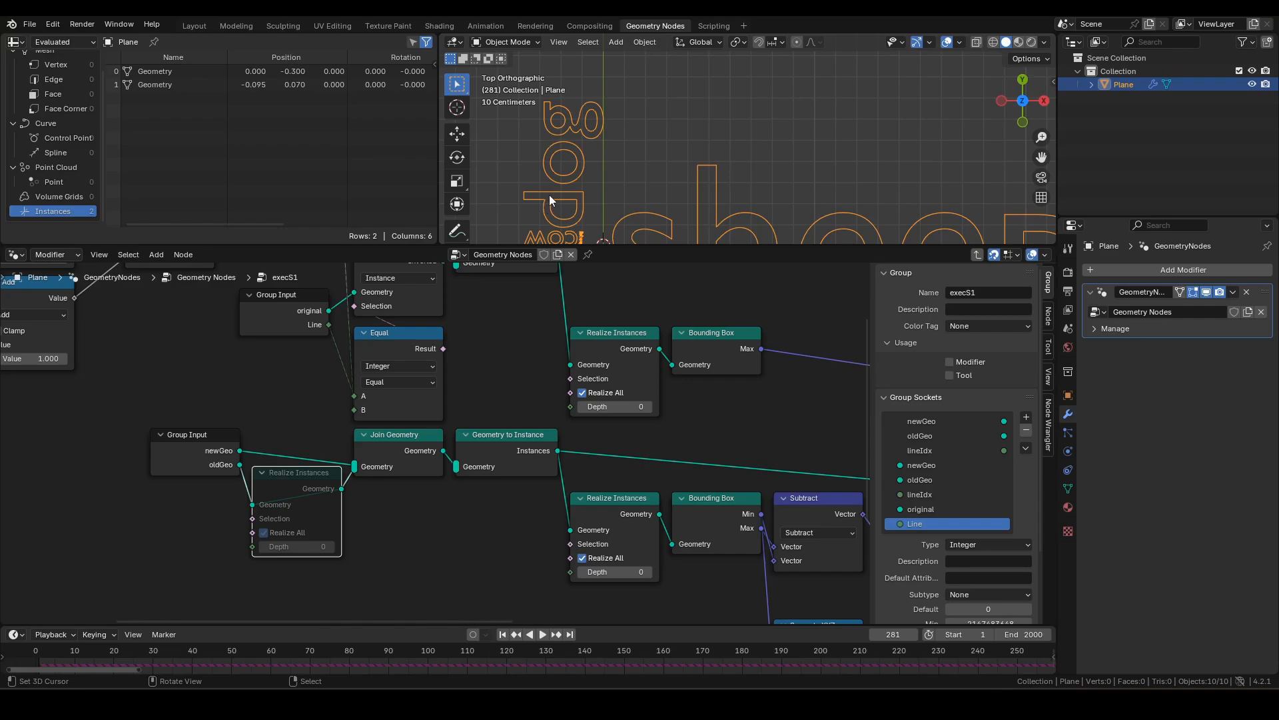
scroll(630, 175, "down", 3)
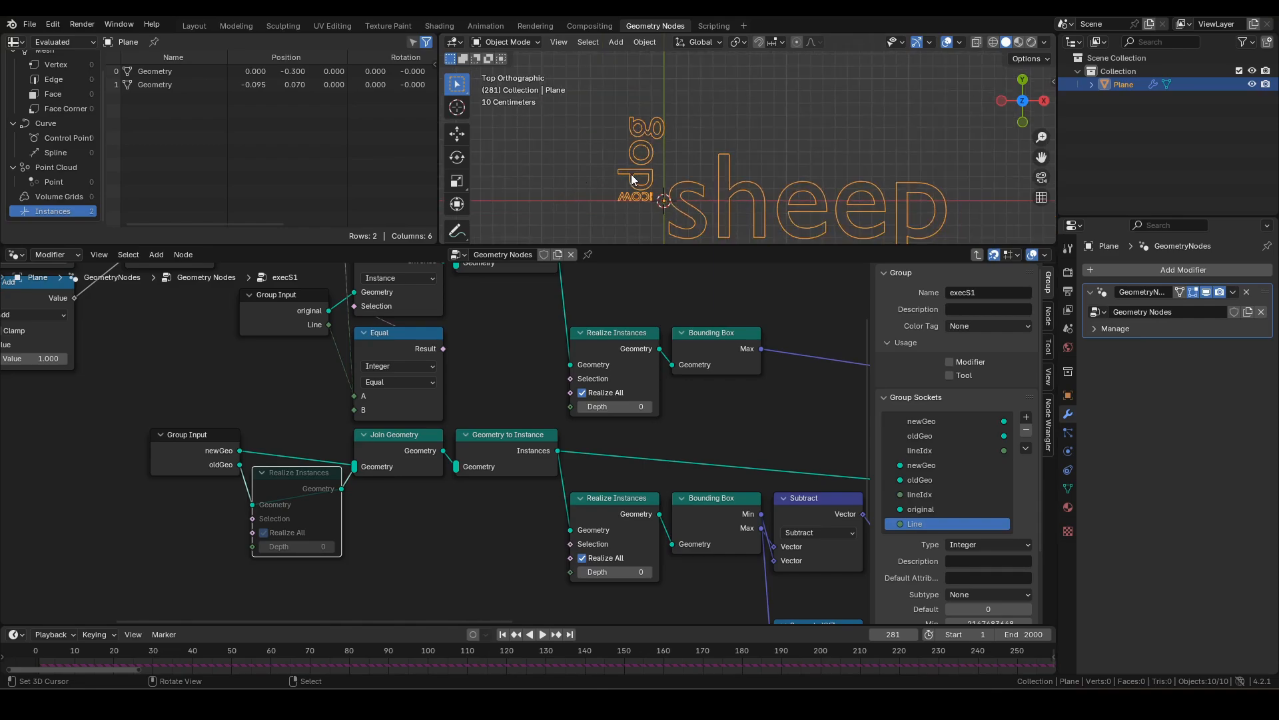
Deselect everything and play the animation full screen from frame 281 to frame 432 to check the word cycle.
key("alt+a")
key("ctrl+space")
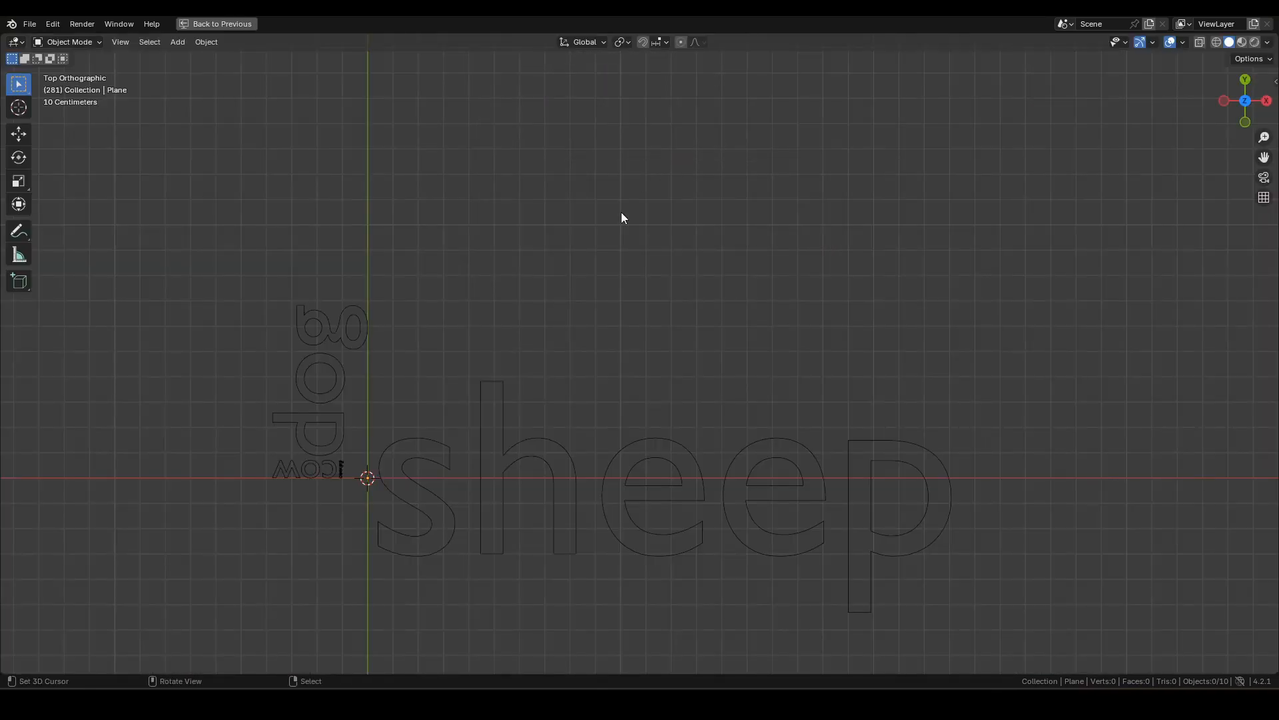
key("space")
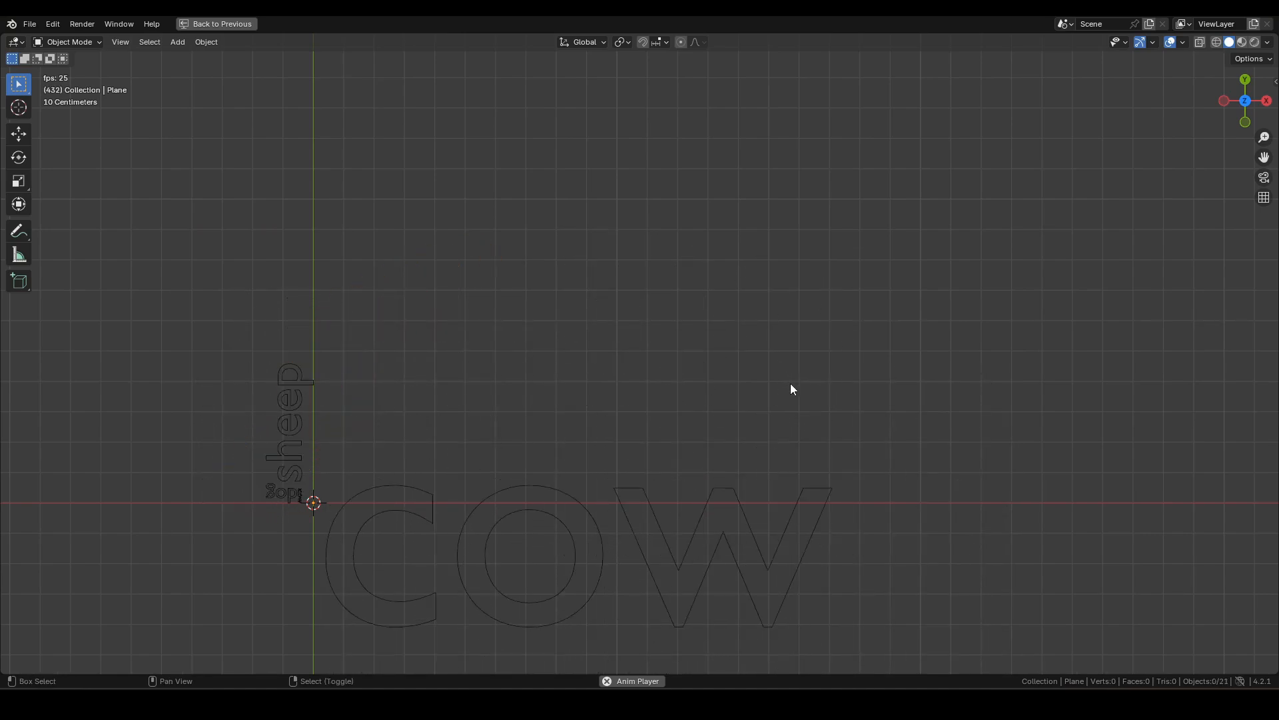
key("space")
key("ctrl+space")
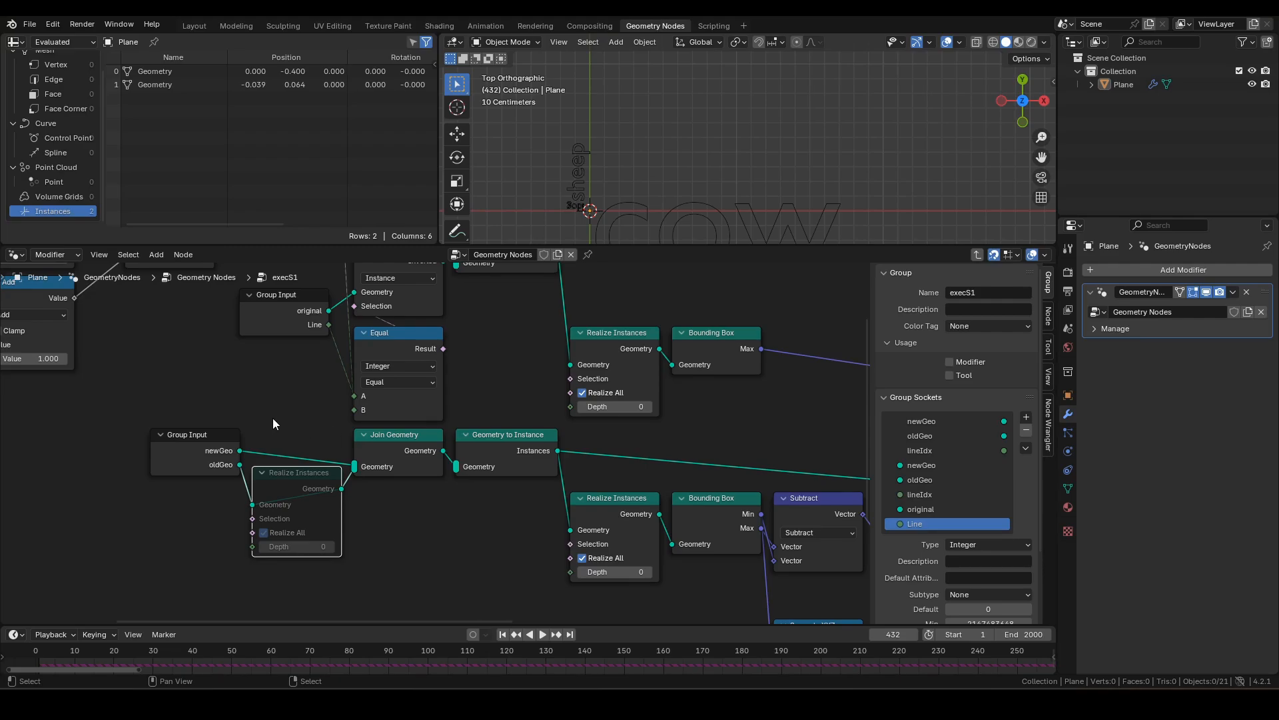
Enlarge the node editor, leave the execS1 group and delete the Viewer node from the main tree.
key("ctrl+space")
key("Tab")
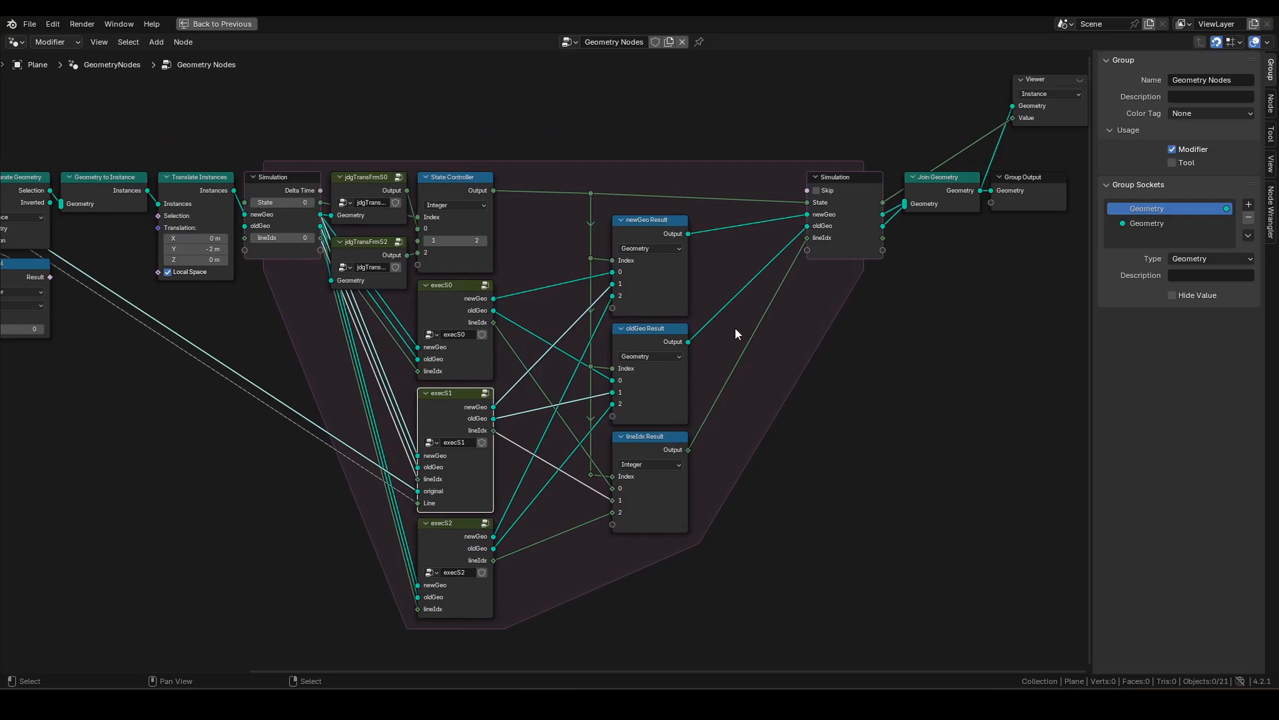
middle_click_drag(738, 333, 550, 424)
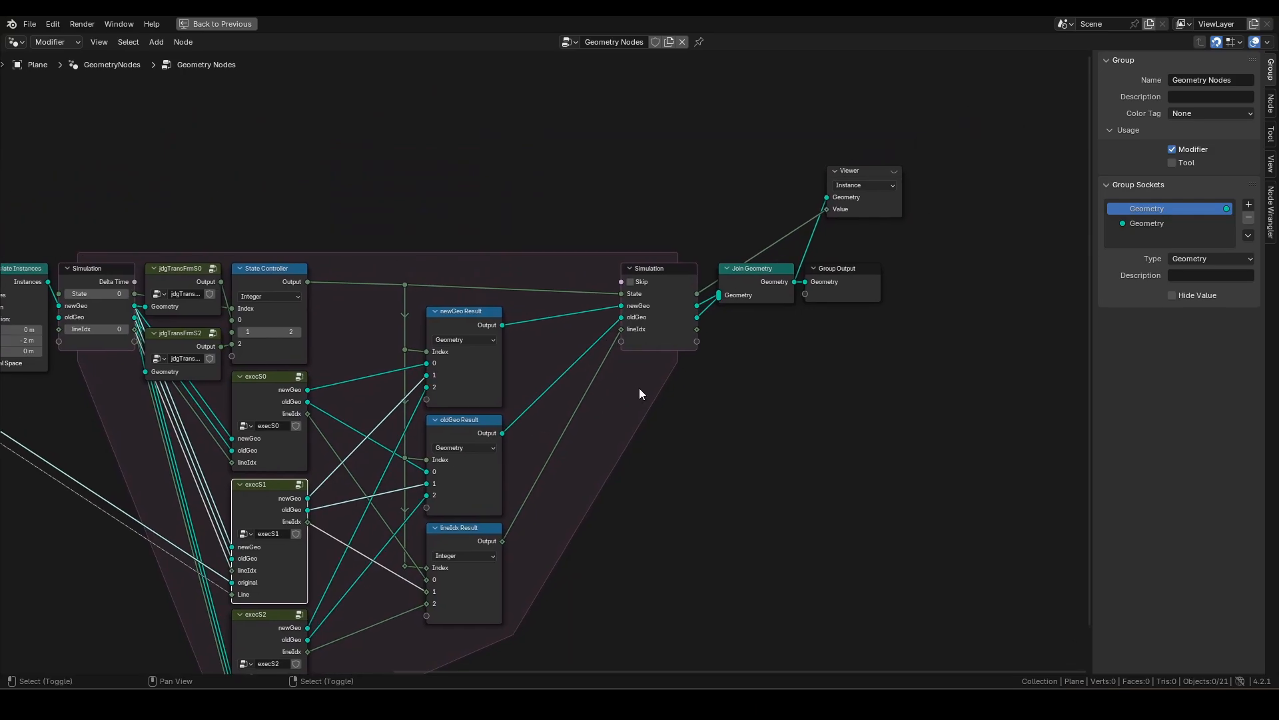
left_click(889, 213)
key("x")
Move the Simulation output, Join Geometry and Group Output nodes left along X to compact the tree, and hide the sidebar.
left_click_drag(916, 436, 616, 212)
key("g")
key("x")
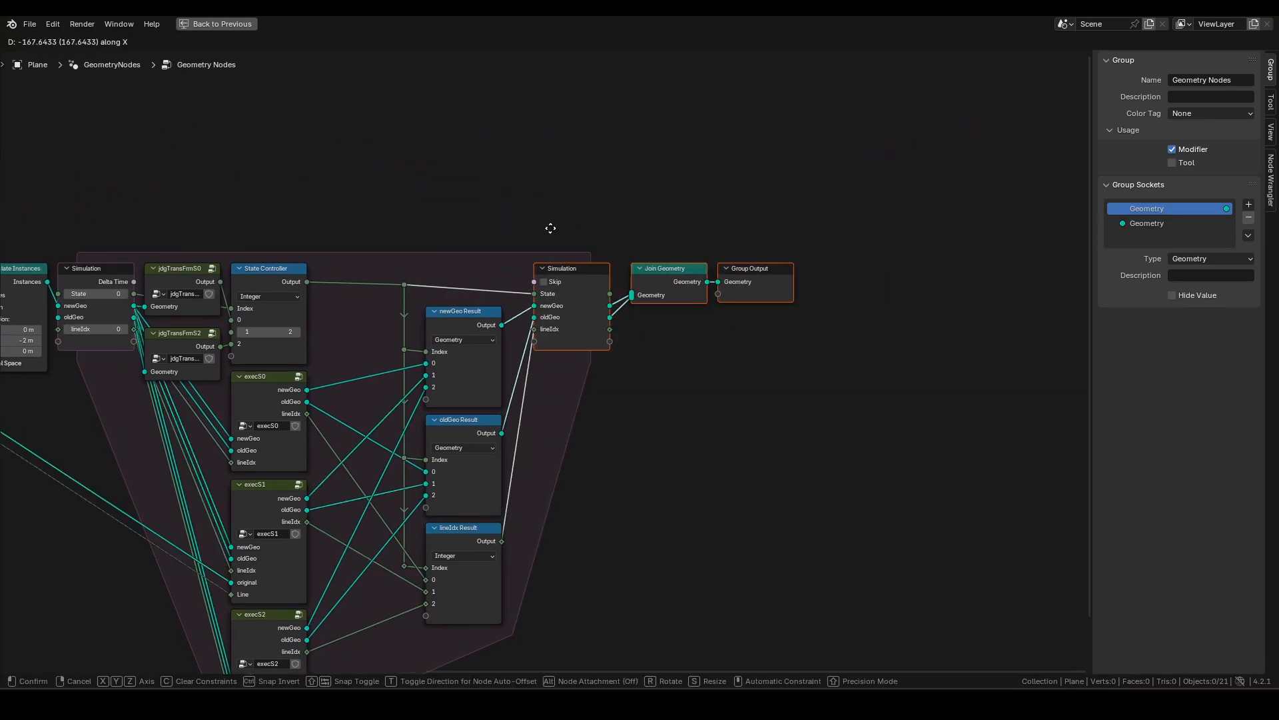
left_click(544, 228)
middle_click_drag(326, 226, 504, 174, "shift")
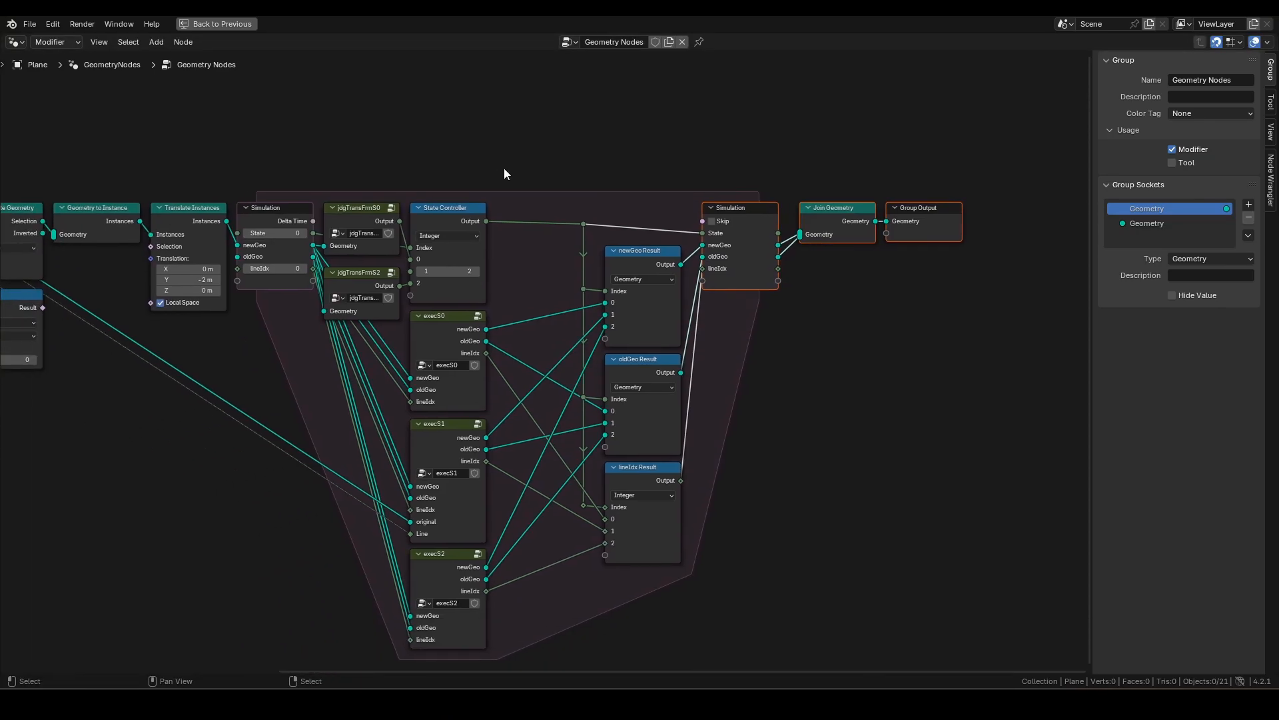
key("n")
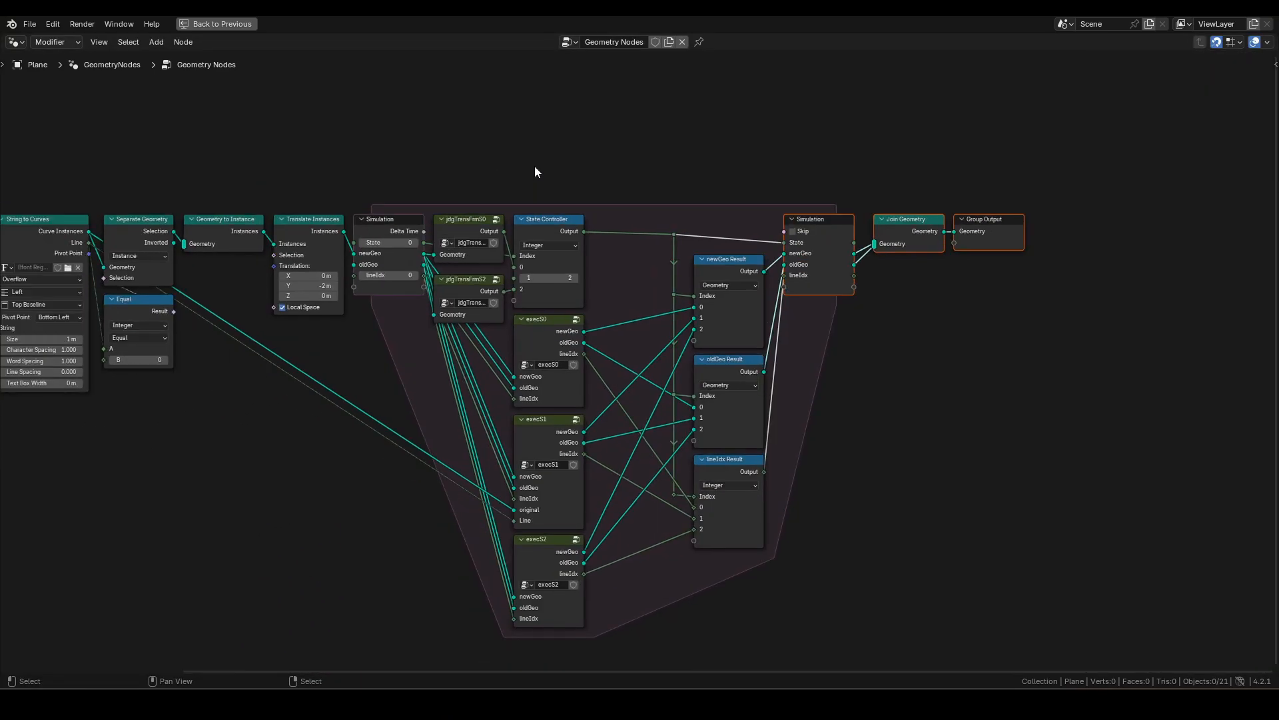
Review the whole main node tree, highlighting all nodes of the simulation zone.
middle_click_drag(429, 199, 612, 169)
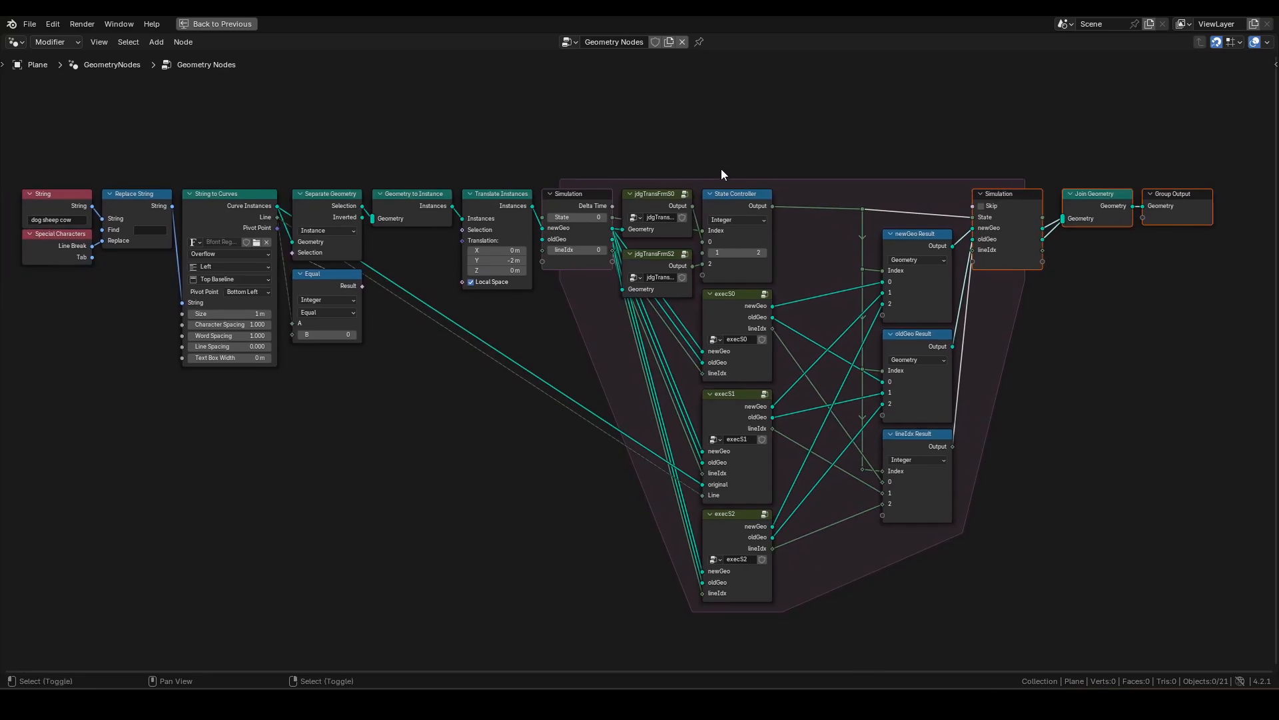
middle_click_drag(721, 169, 670, 150)
left_click_drag(512, 103, 995, 609)
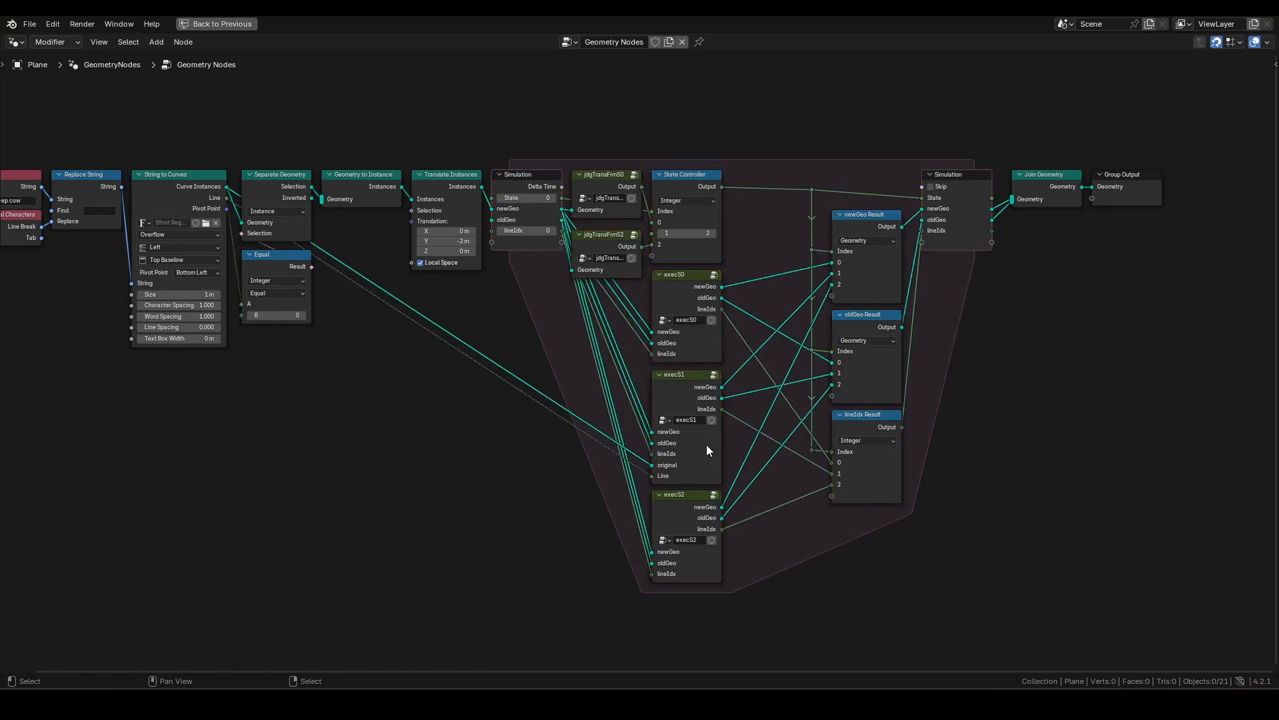
scroll(707, 440, "up", 1)
scroll(613, 326, "up", 3, "shift")
Review the state machine by highlighting the transition checks with the State Controller, each exec group in turn, and jdgTransFrmS0.
left_click_drag(574, 136, 747, 321)
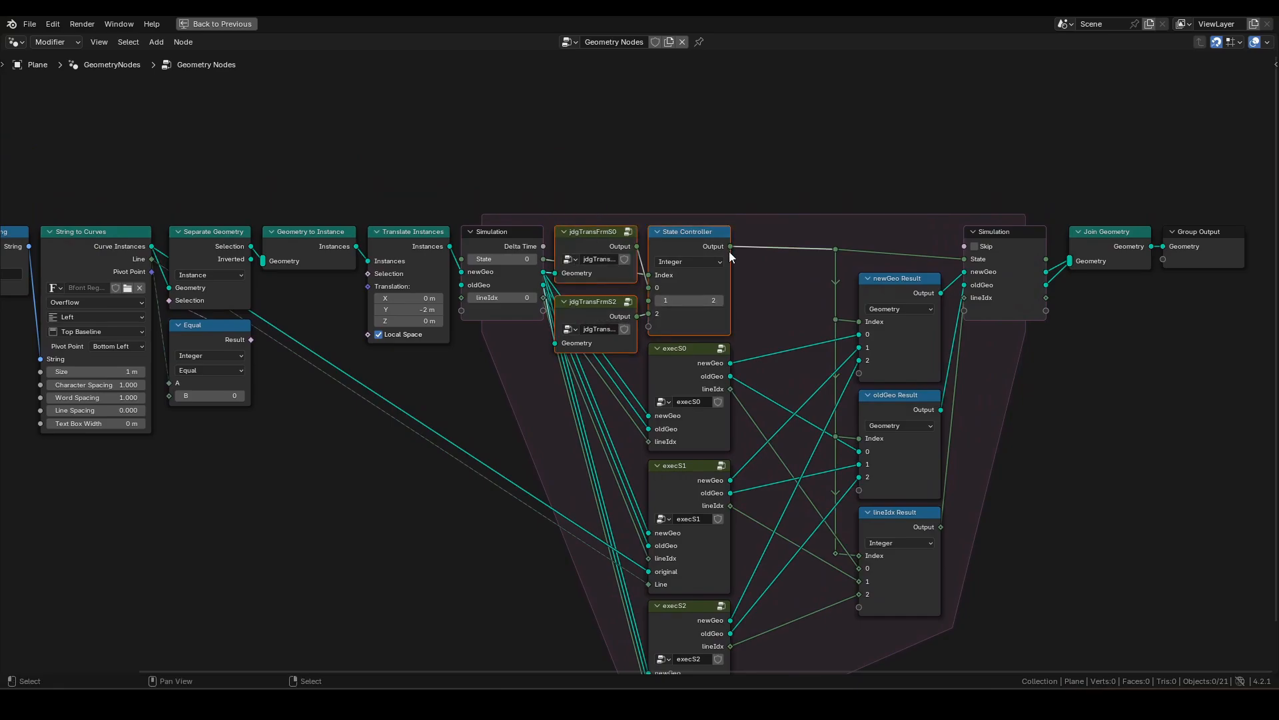
left_click(686, 373)
left_click(699, 491)
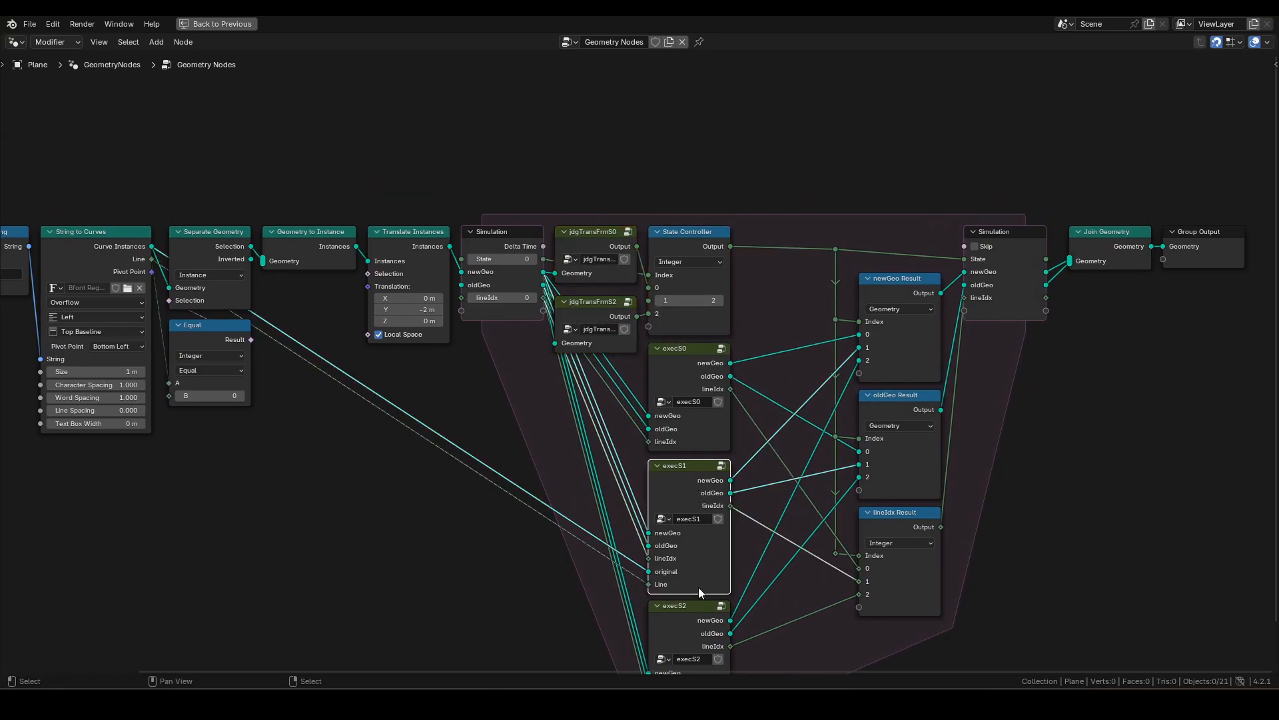
left_click(691, 621)
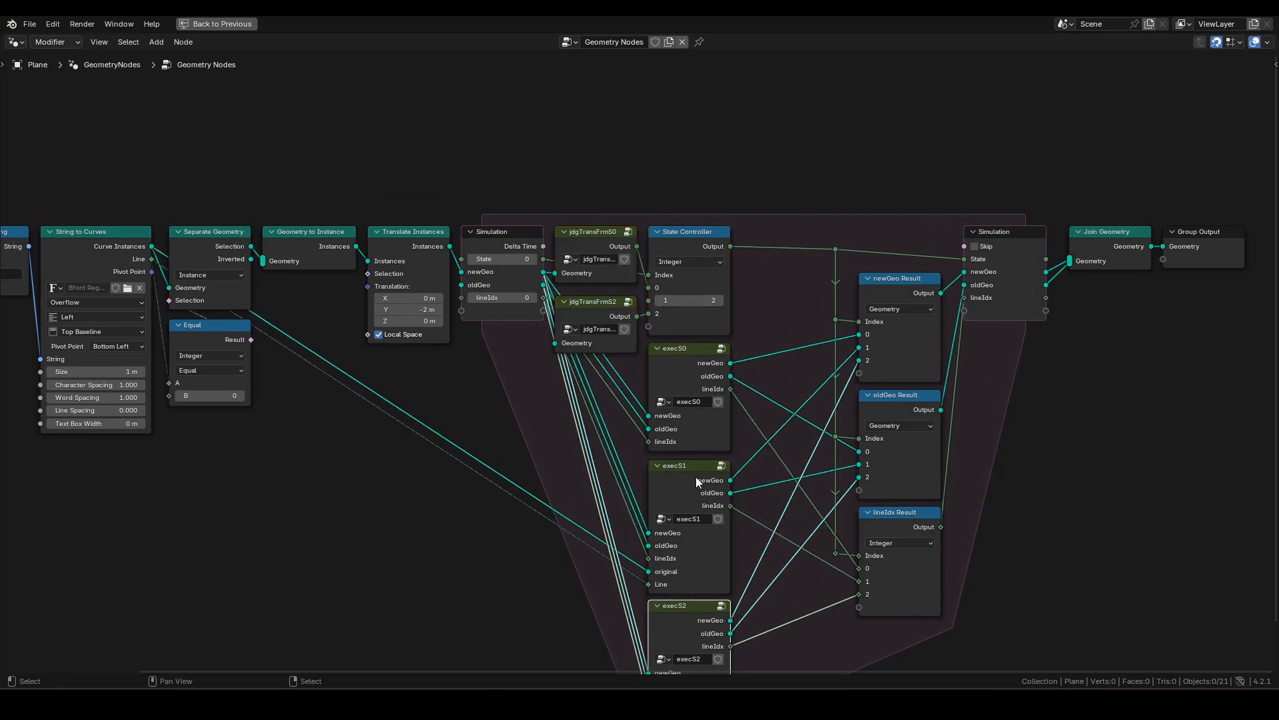
scroll(593, 434, "down", 1)
middle_click_drag(593, 433, 666, 393, "shift")
scroll(573, 266, "down", 2)
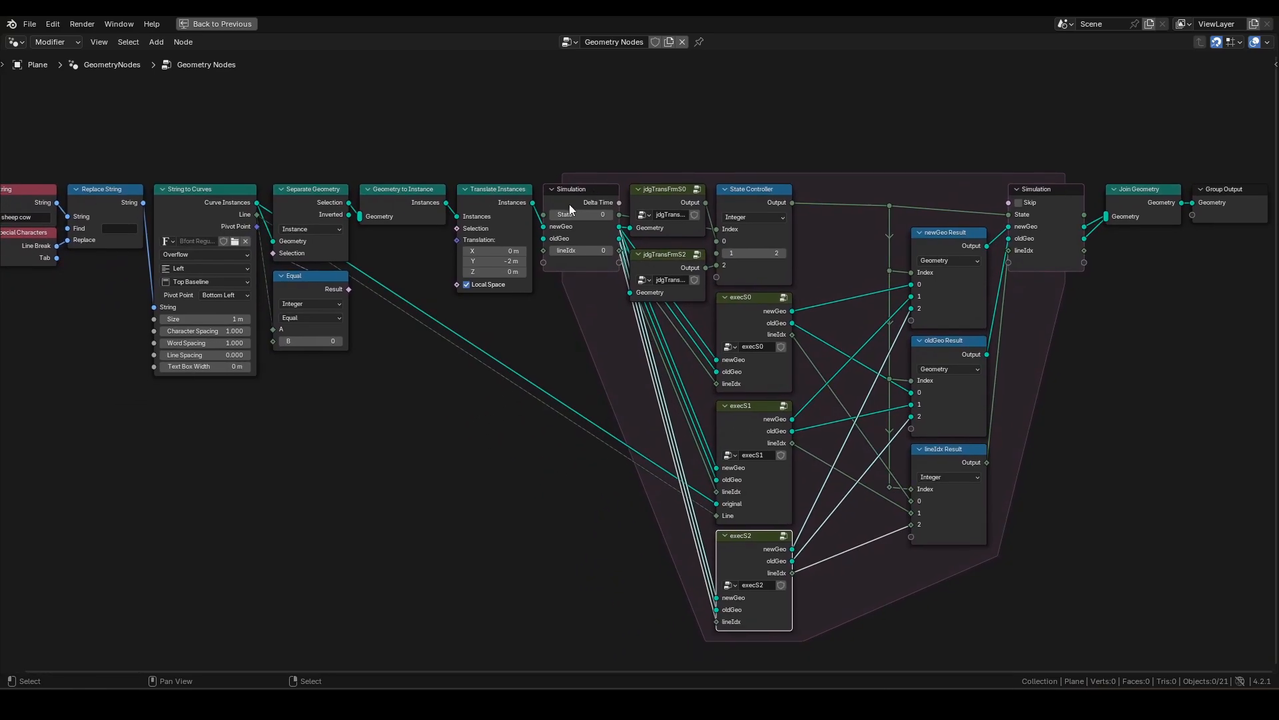
left_click(641, 238)
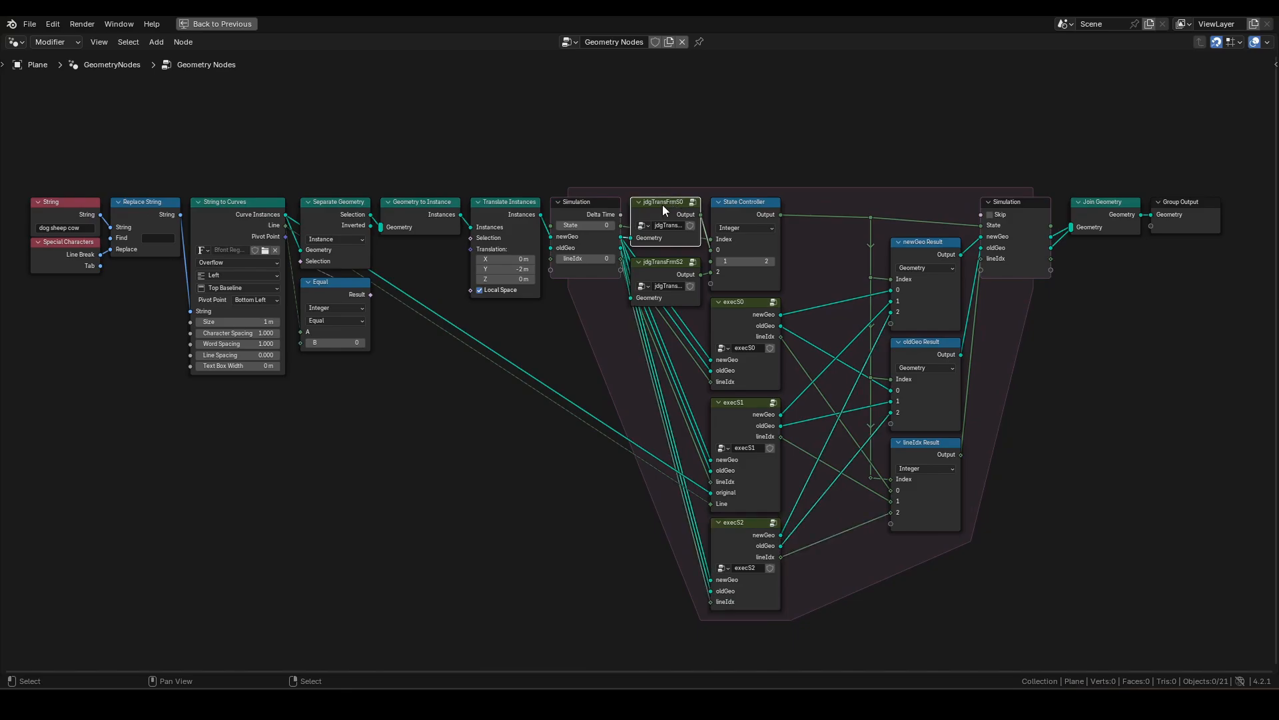
Examine the transition check nodes inside the jdgTransFrmS0 and jdgTransFrmS2 groups.
key("Tab")
scroll(661, 335, "up", 2)
middle_click_drag(761, 331, 706, 359, "shift")
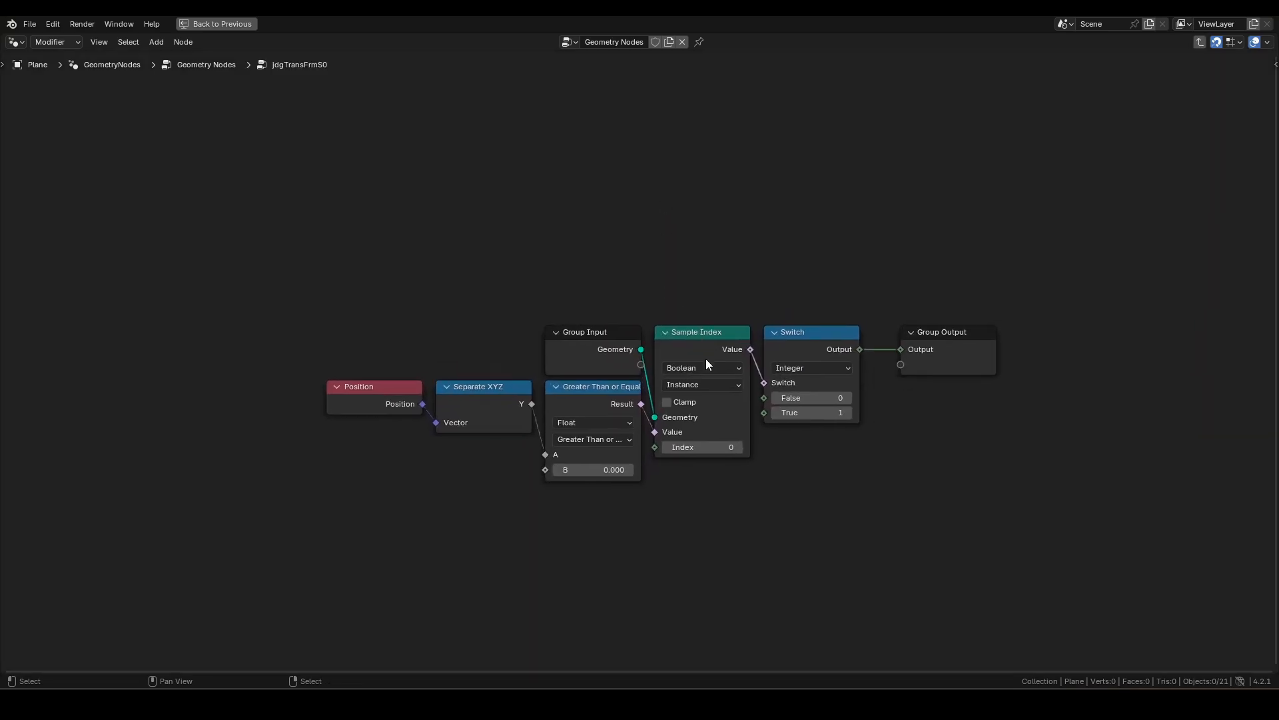
scroll(706, 359, "up", 1)
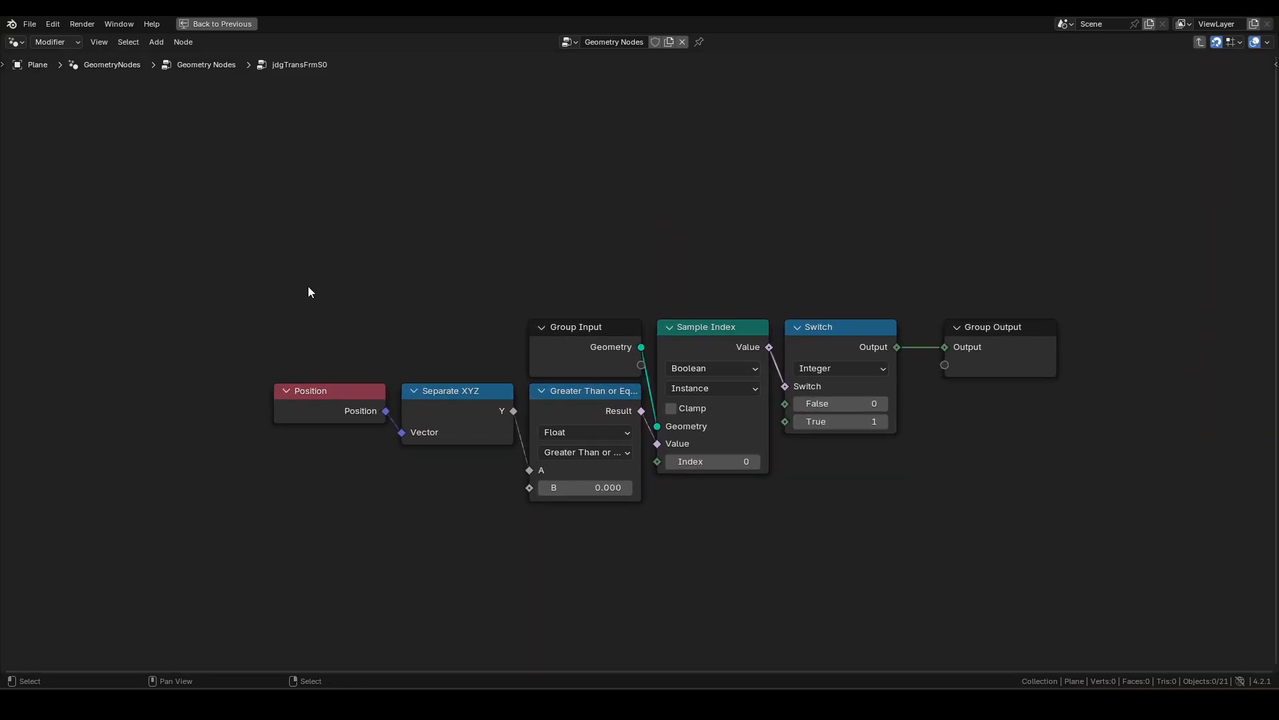
key("Tab")
left_click(673, 210)
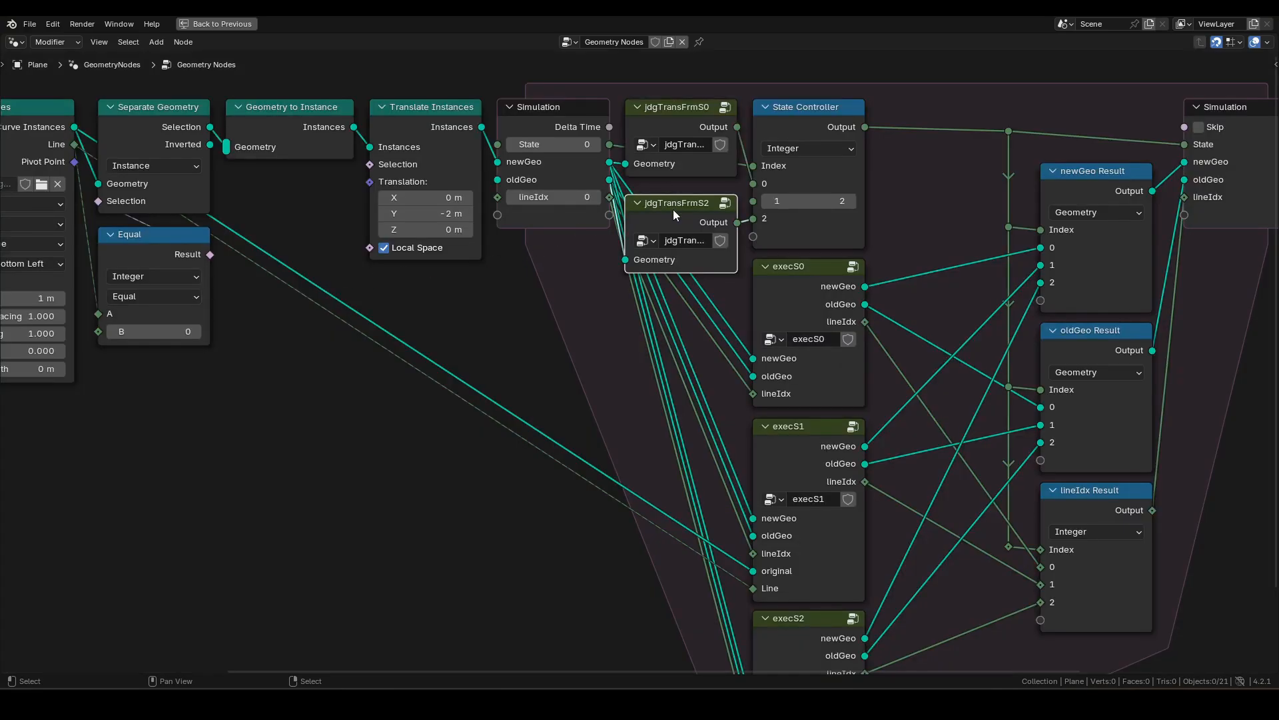
key("Tab")
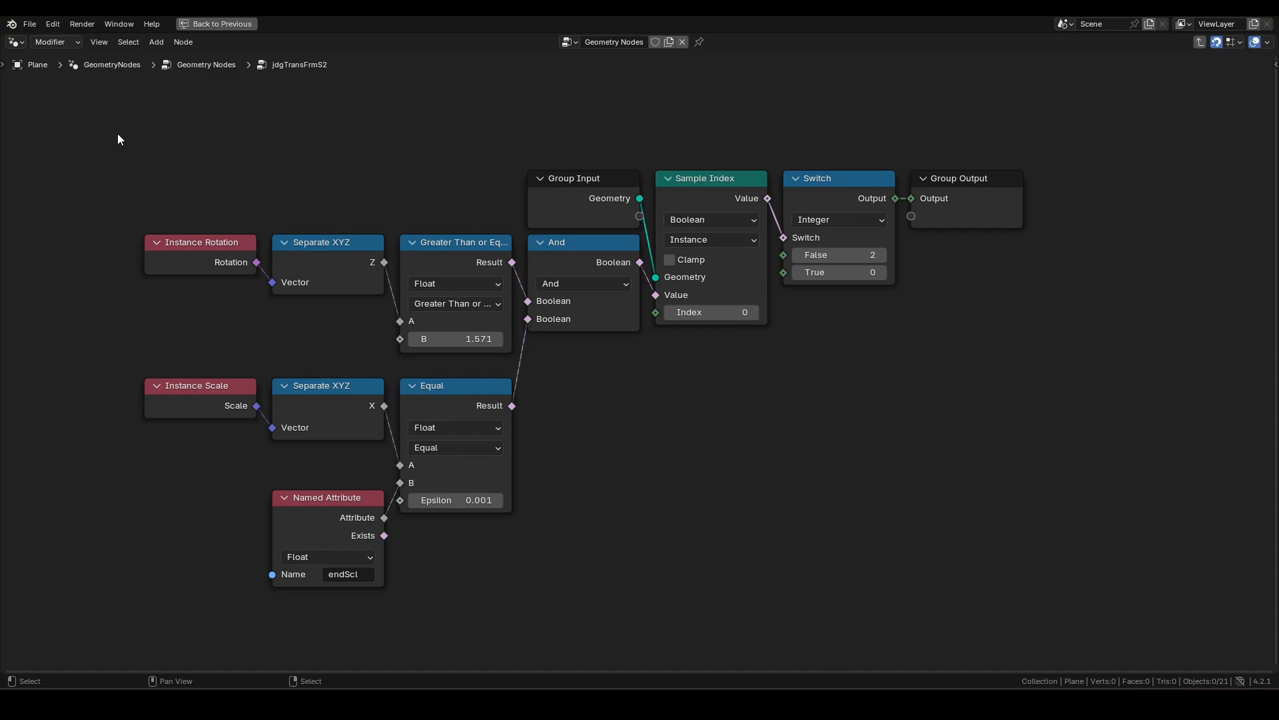
key("Tab")
Examine the node chain that drives Translate Instances inside the execS0 group, and return to the main tree.
left_click(821, 275)
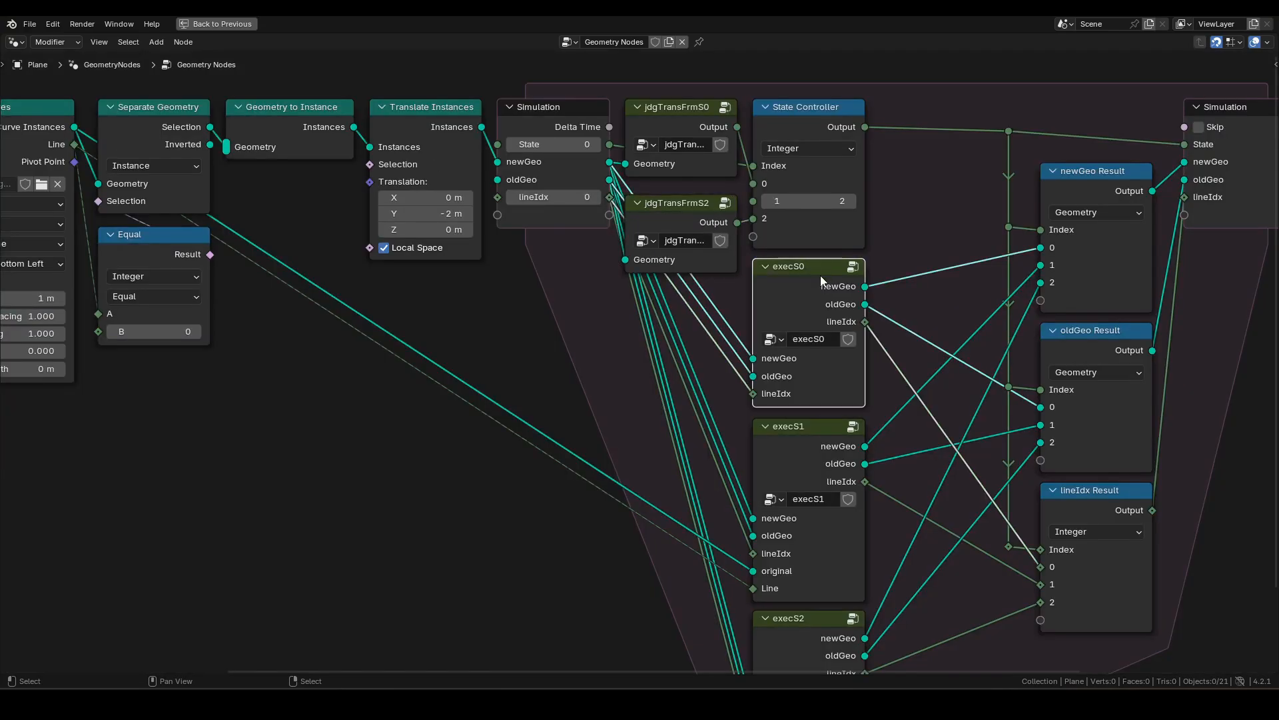
key("Tab")
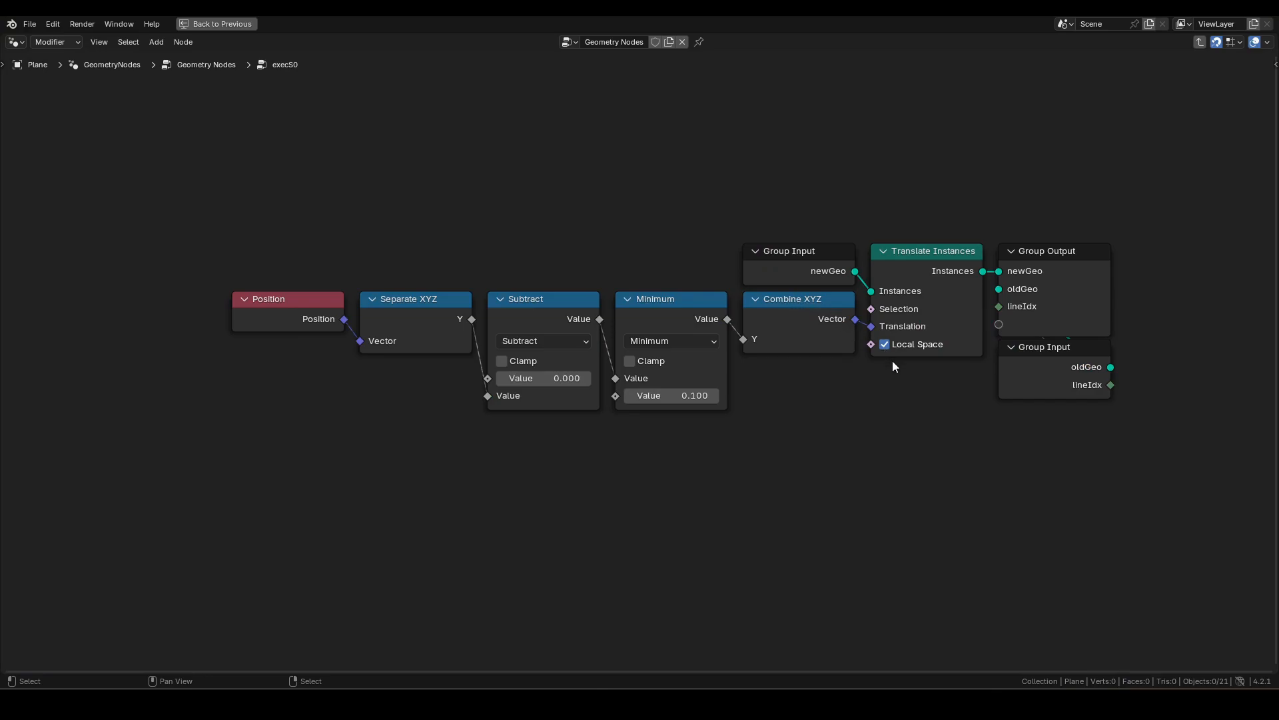
key("Tab")
Inside execS1, move Translate Instances, its neighbouring reroute and Group Output left along X, closer to the Store Named Attribute nodes.
left_click(821, 441)
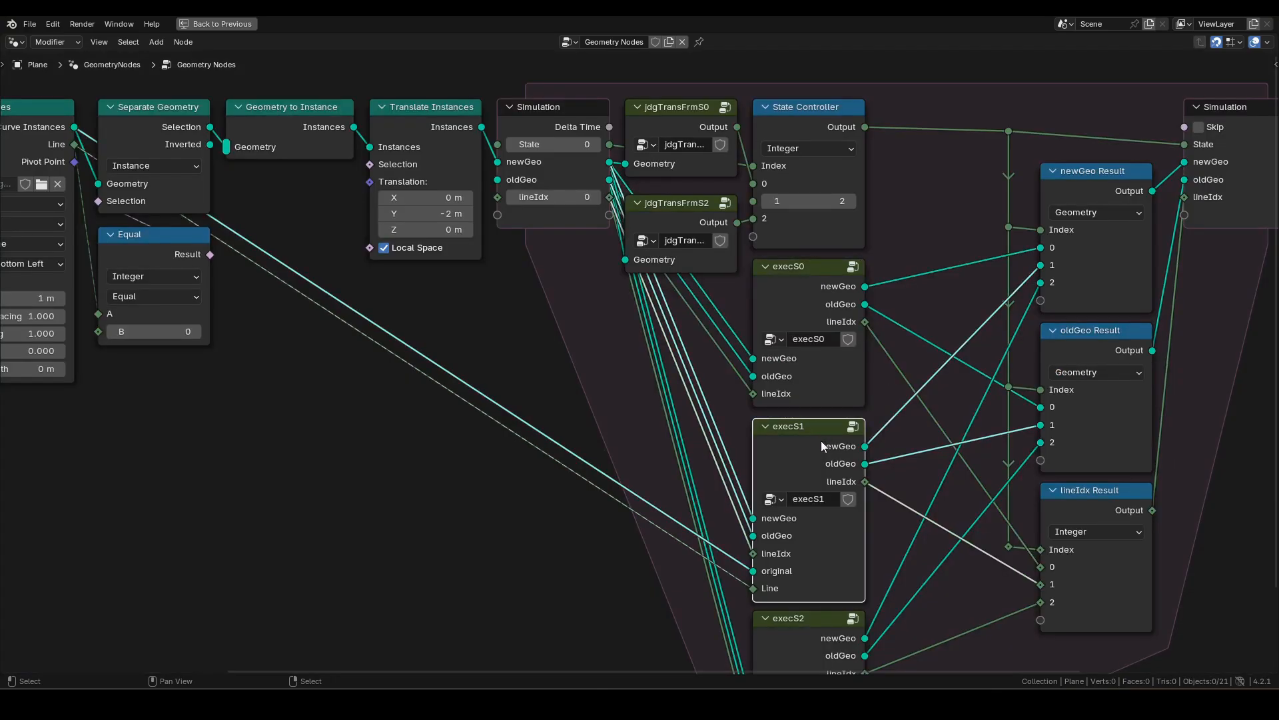
key("Tab")
scroll(866, 340, "down", 2)
middle_click_drag(874, 338, 631, 334)
left_click_drag(1035, 122, 1243, 392)
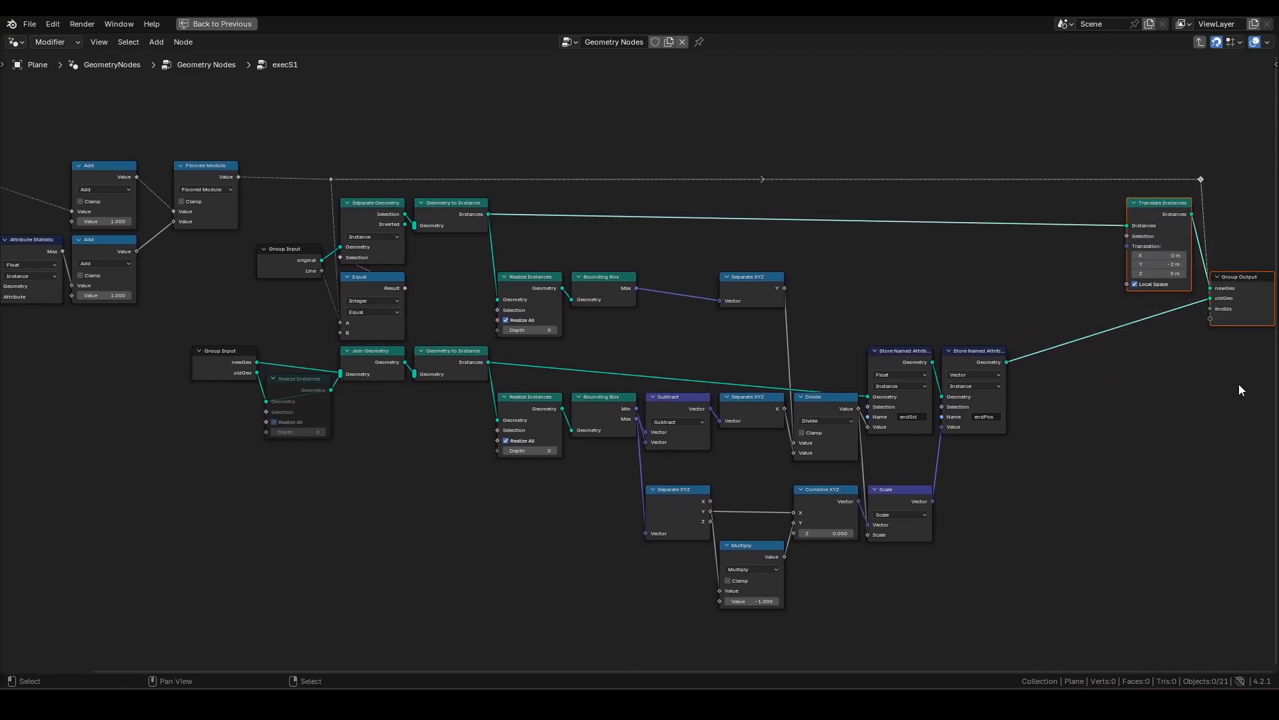
key("g")
key("x")
left_click(1052, 380)
Close the gap before Floored Modulo and shift the whole line index chain right along X, closer to Separate Geometry.
middle_click_drag(204, 186, 445, 226)
left_click_drag(445, 231, 417, 230)
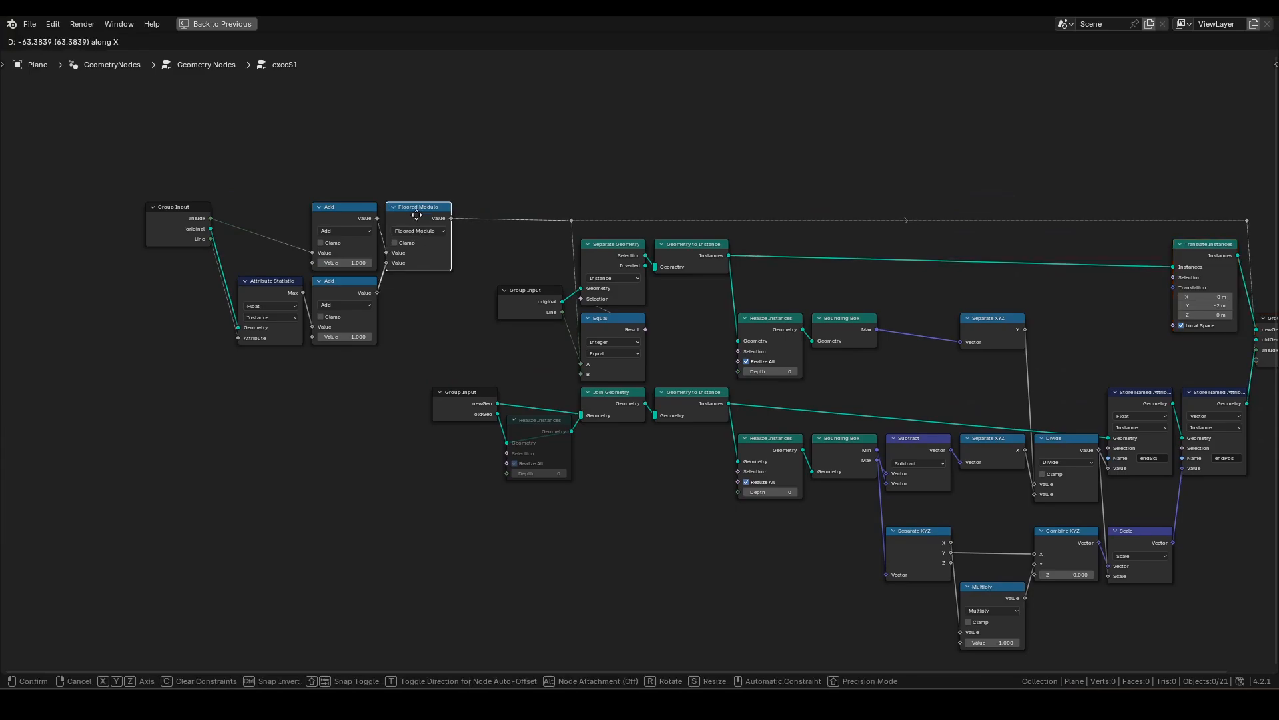
left_click_drag(109, 186, 370, 348)
left_click_drag(176, 176, 445, 345)
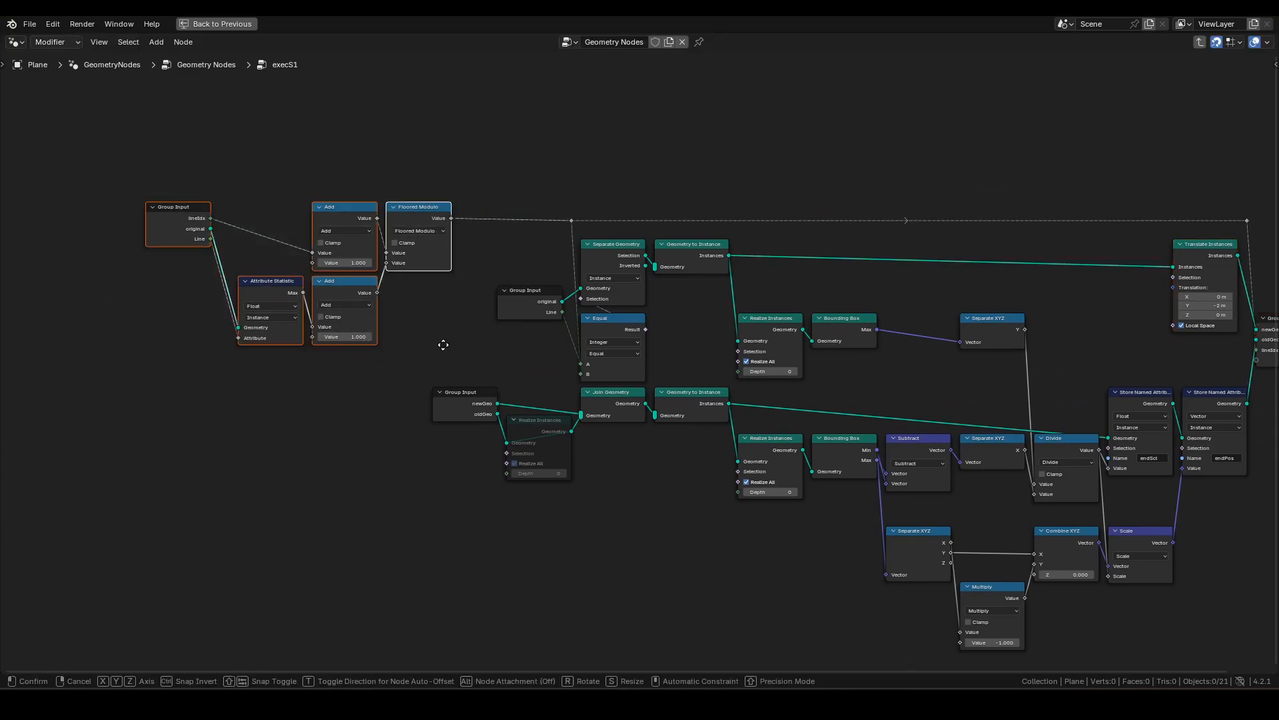
key("g")
left_click(509, 329)
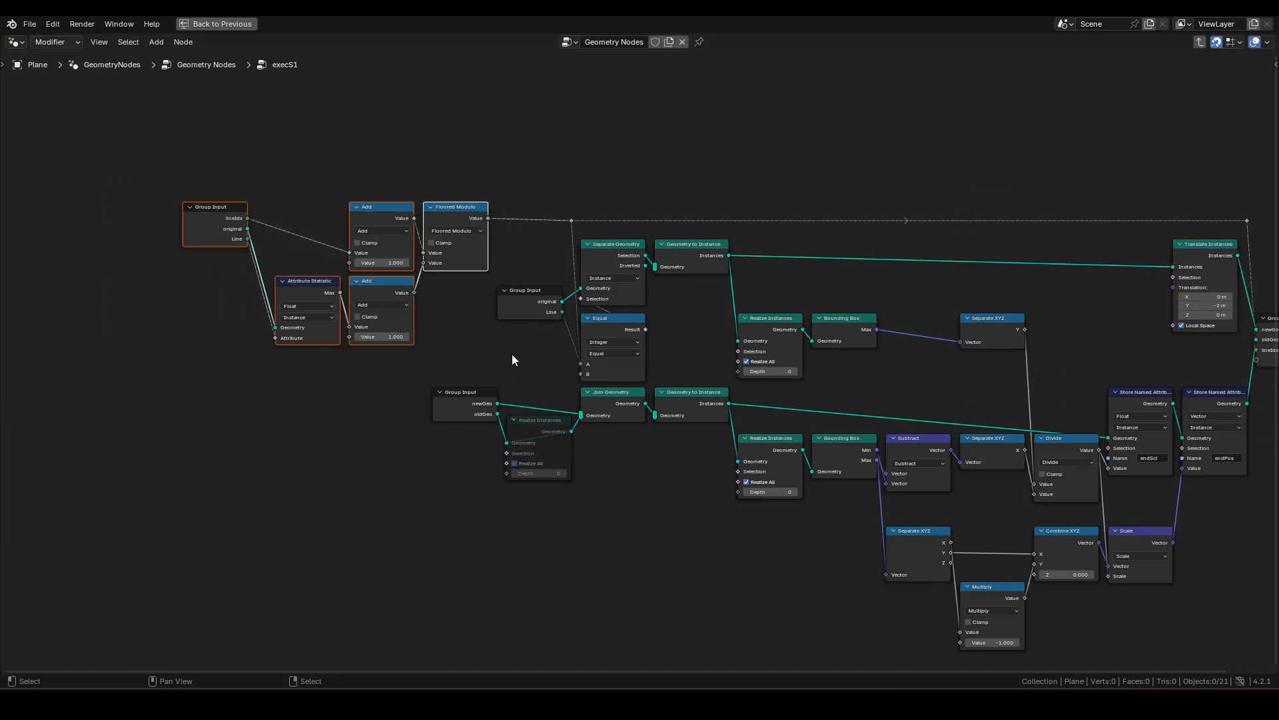
Review execS1 by highlighting the line index, Separate Geometry, Join Geometry and bounding box sections, and return to the main tree.
left_click_drag(482, 363, 163, 162)
left_click(577, 121)
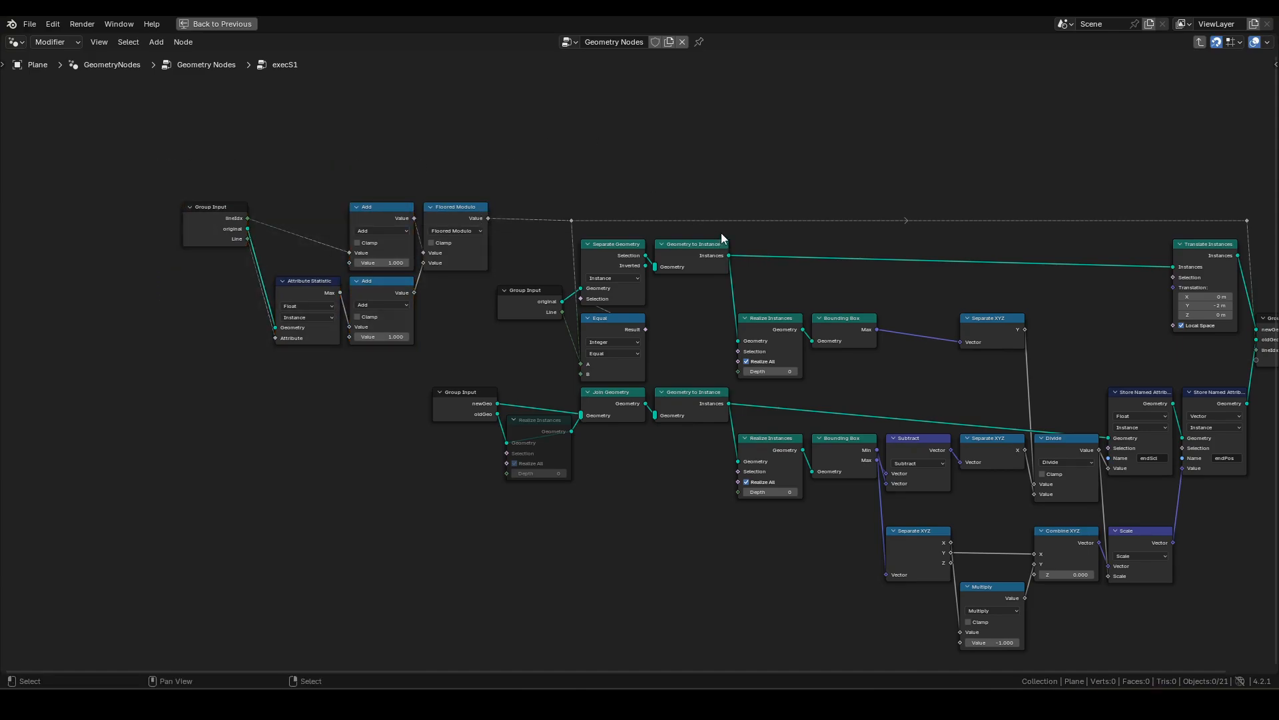
left_click_drag(530, 238, 718, 364)
left_click_drag(403, 397, 742, 505)
middle_click_drag(742, 505, 675, 466)
left_click_drag(976, 624, 517, 305)
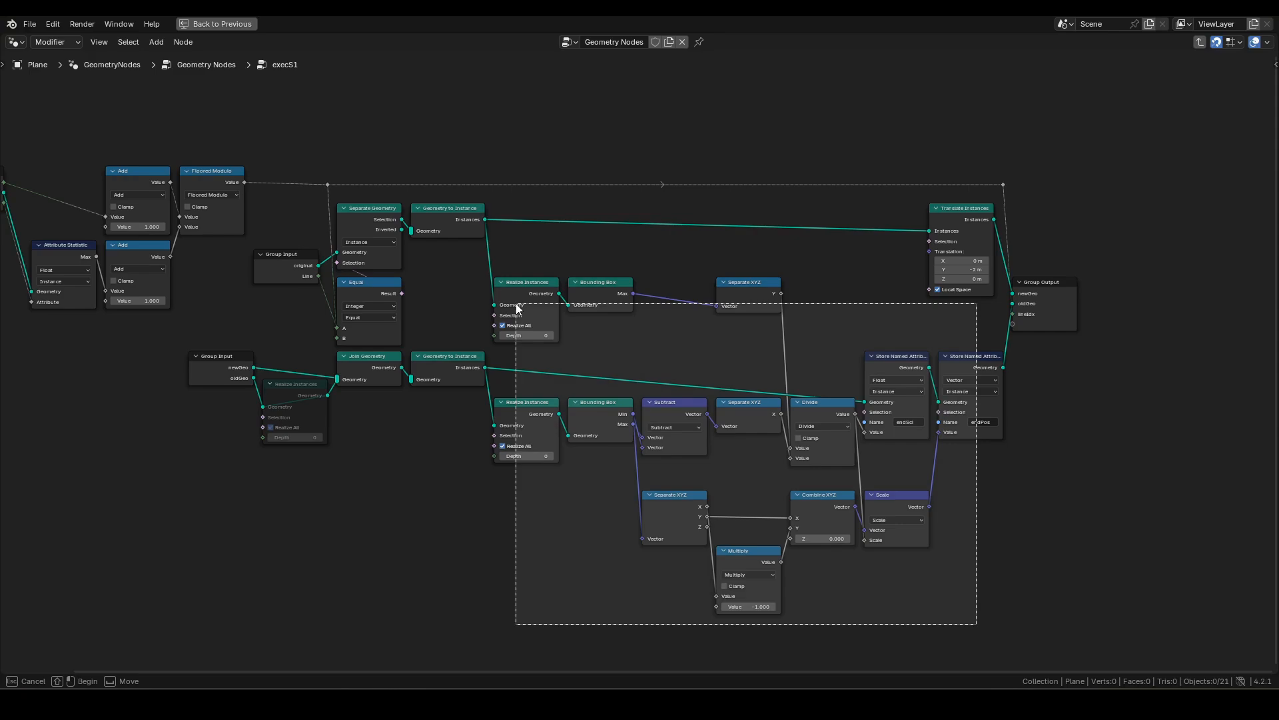
left_click_drag(516, 305, 517, 306)
left_click(601, 250)
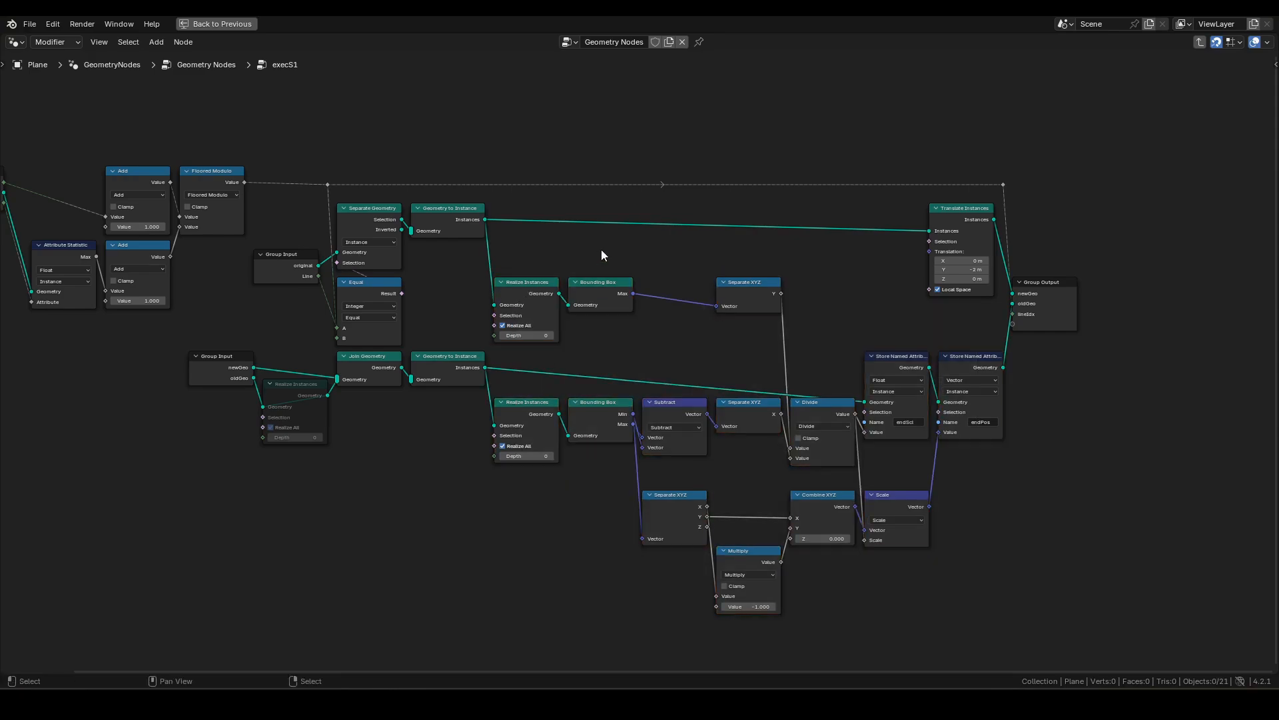
scroll(610, 247, "up", 2)
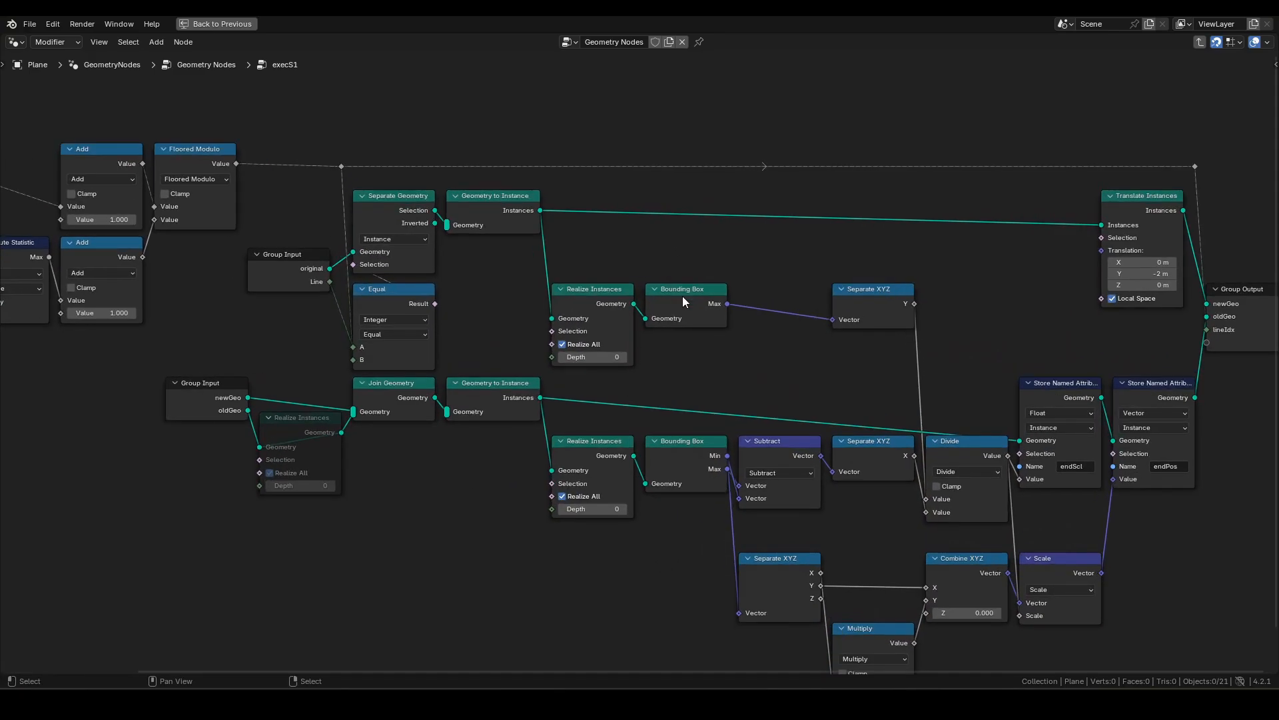
middle_click_drag(844, 604, 869, 585)
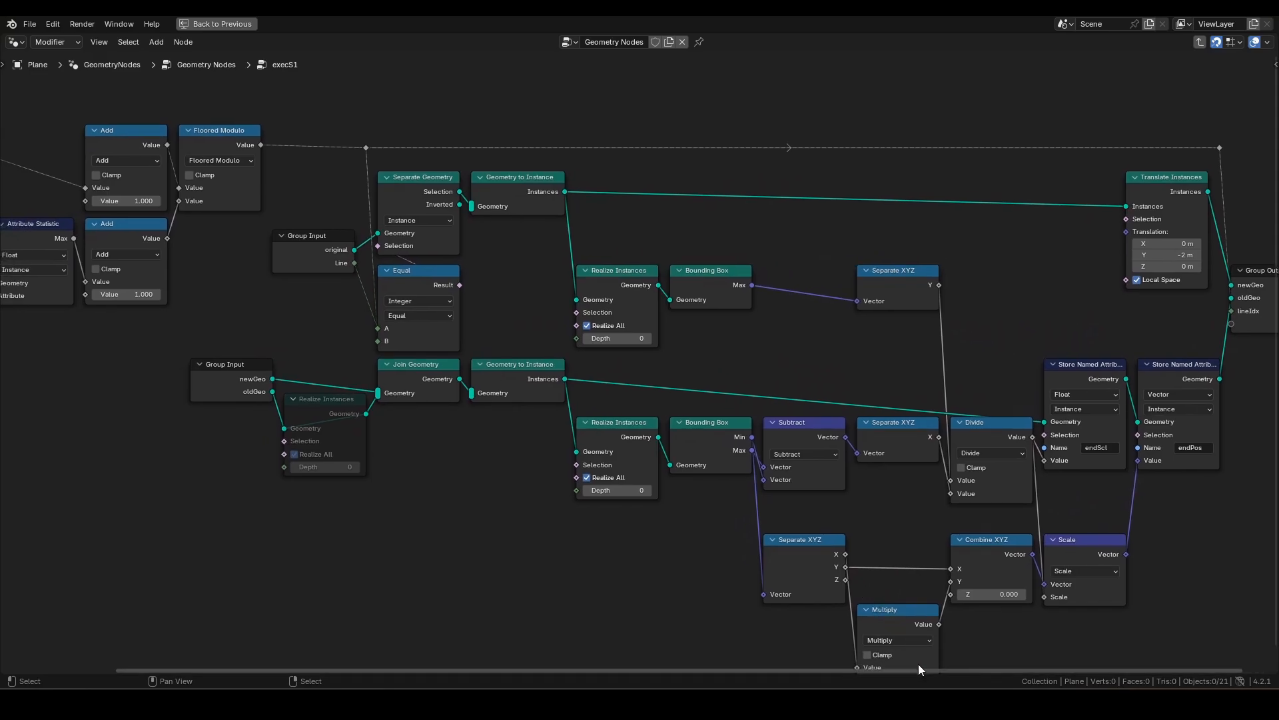
left_click_drag(917, 668, 1002, 637)
key("Tab")
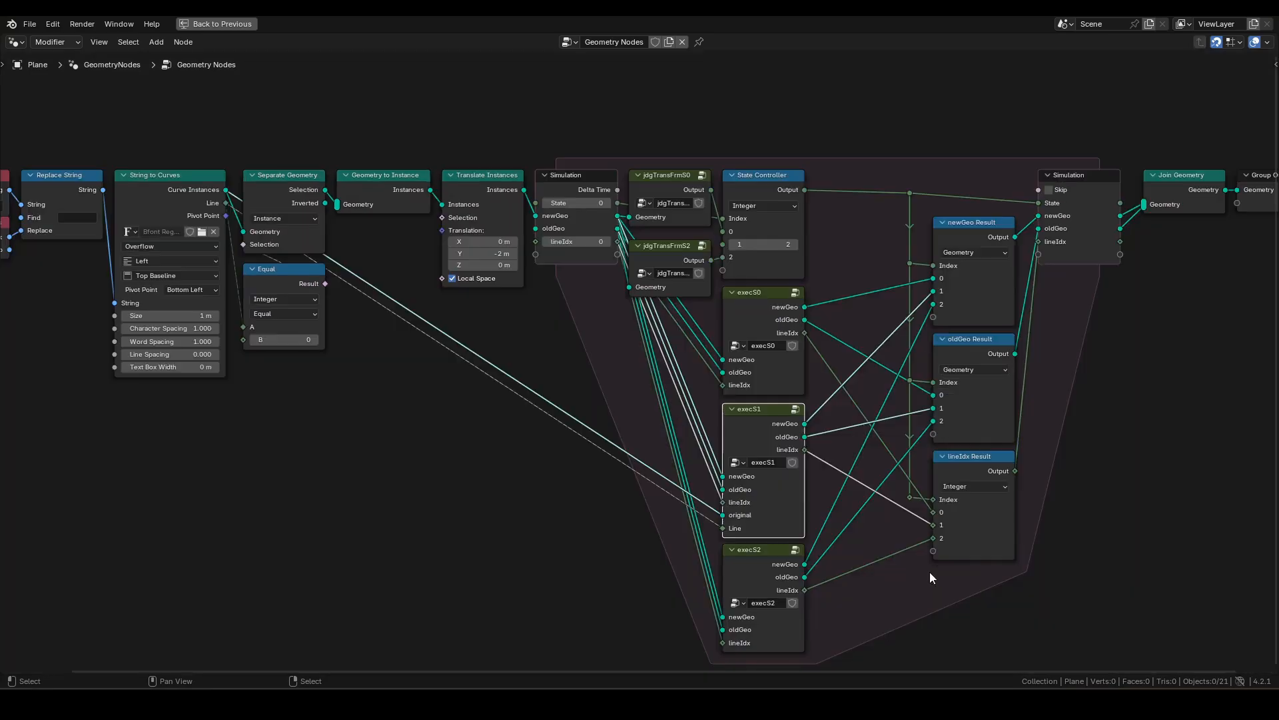
Examine the rotate, scale and translate chains inside execS2, and return to an overview of the whole main tree.
middle_click_drag(650, 519, 680, 394)
left_click(741, 442)
key("Tab")
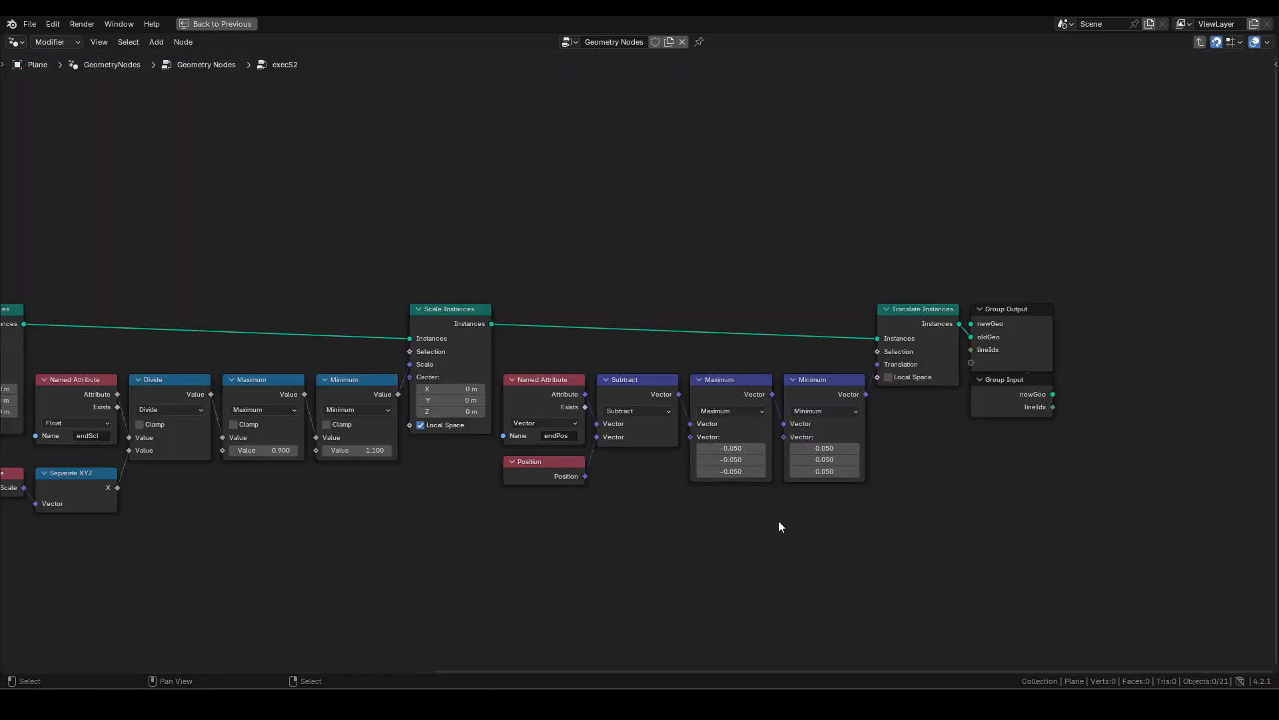
left_click_drag(823, 670, 518, 654)
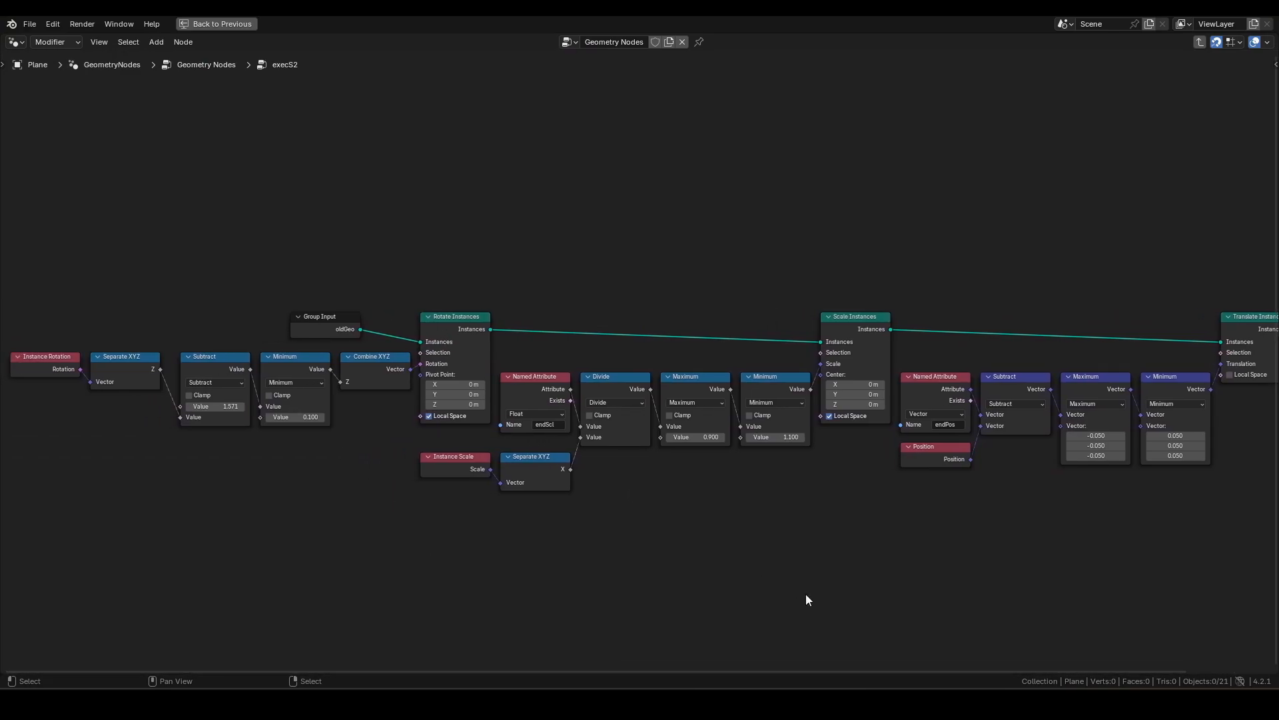
left_click_drag(758, 670, 906, 669)
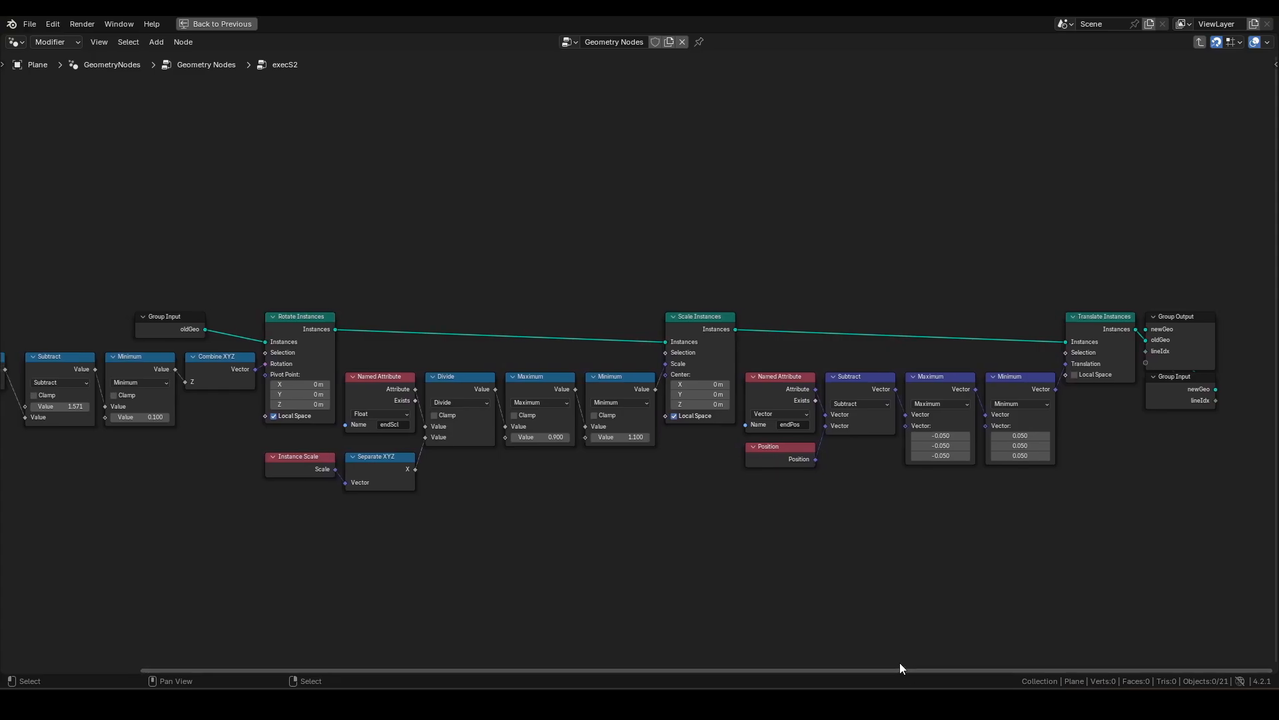
key("Tab")
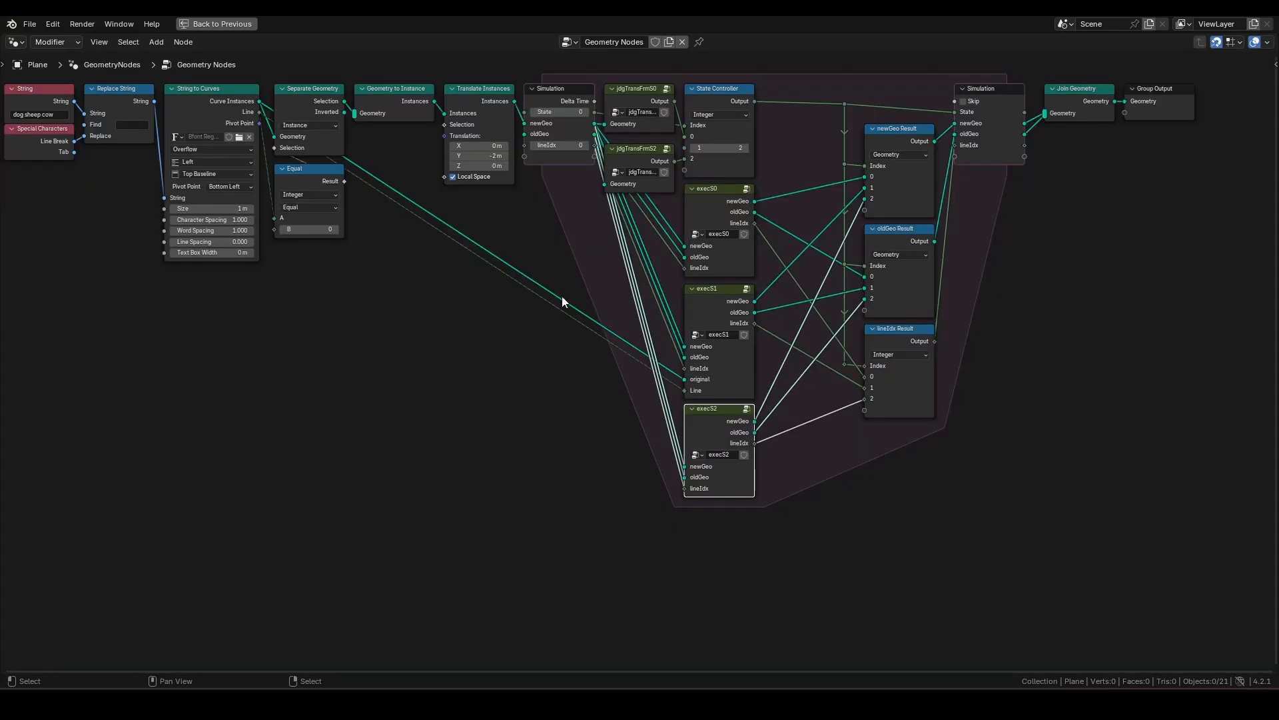
key("Home")
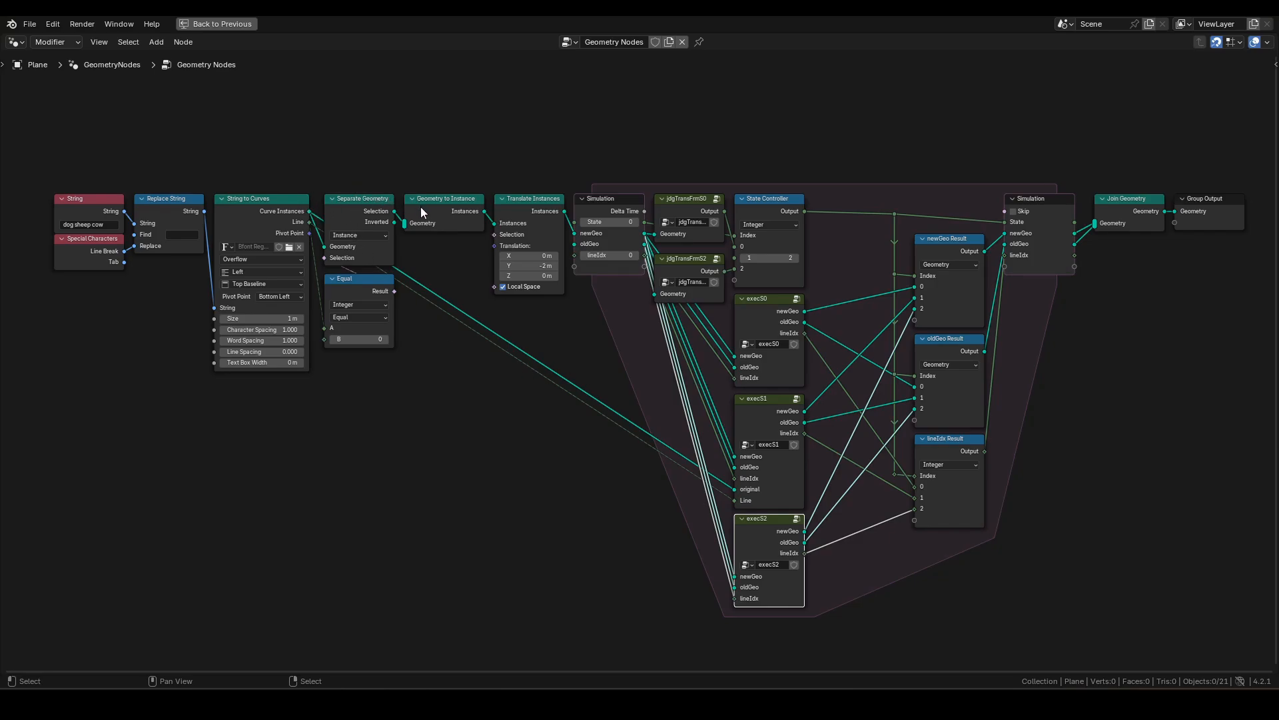
mouse_move(418, 221)
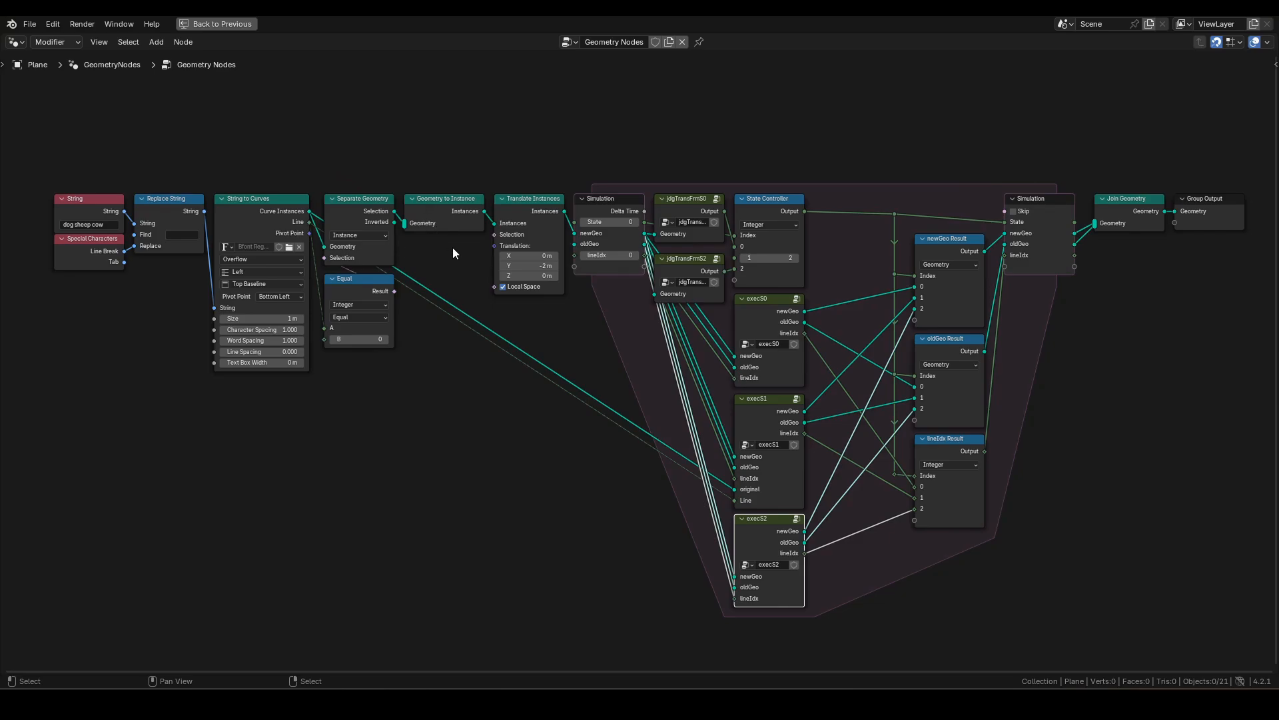